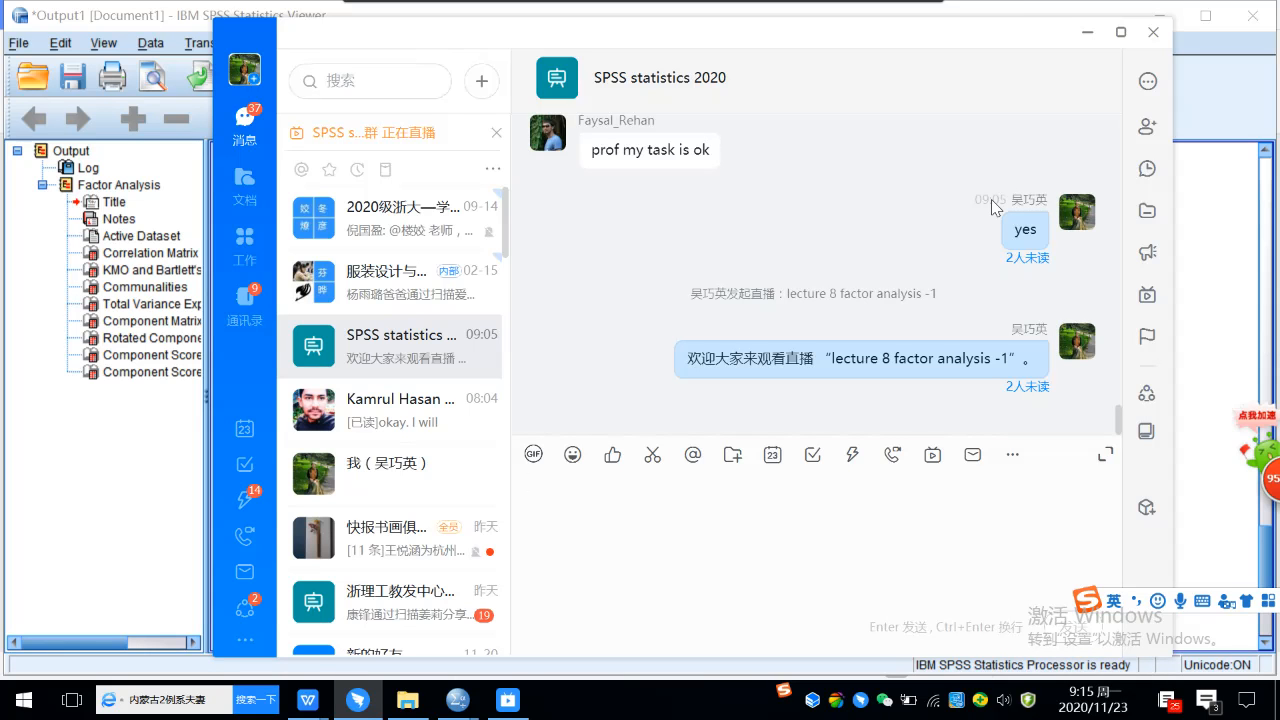
Minimize the chat and output viewer windows, and widen the Label column so the variable labels can be read in full.
{"action": "left_click", "coordinate": [1086, 36]}
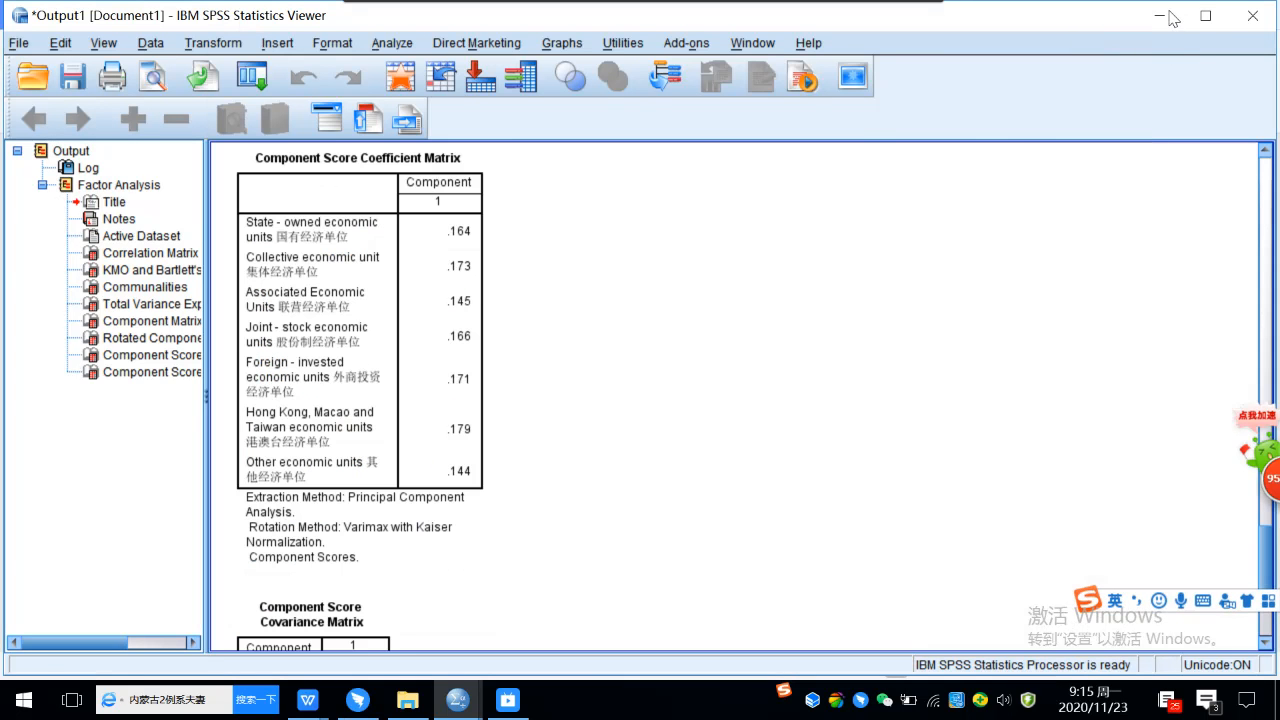
{"action": "left_click", "coordinate": [1163, 18]}
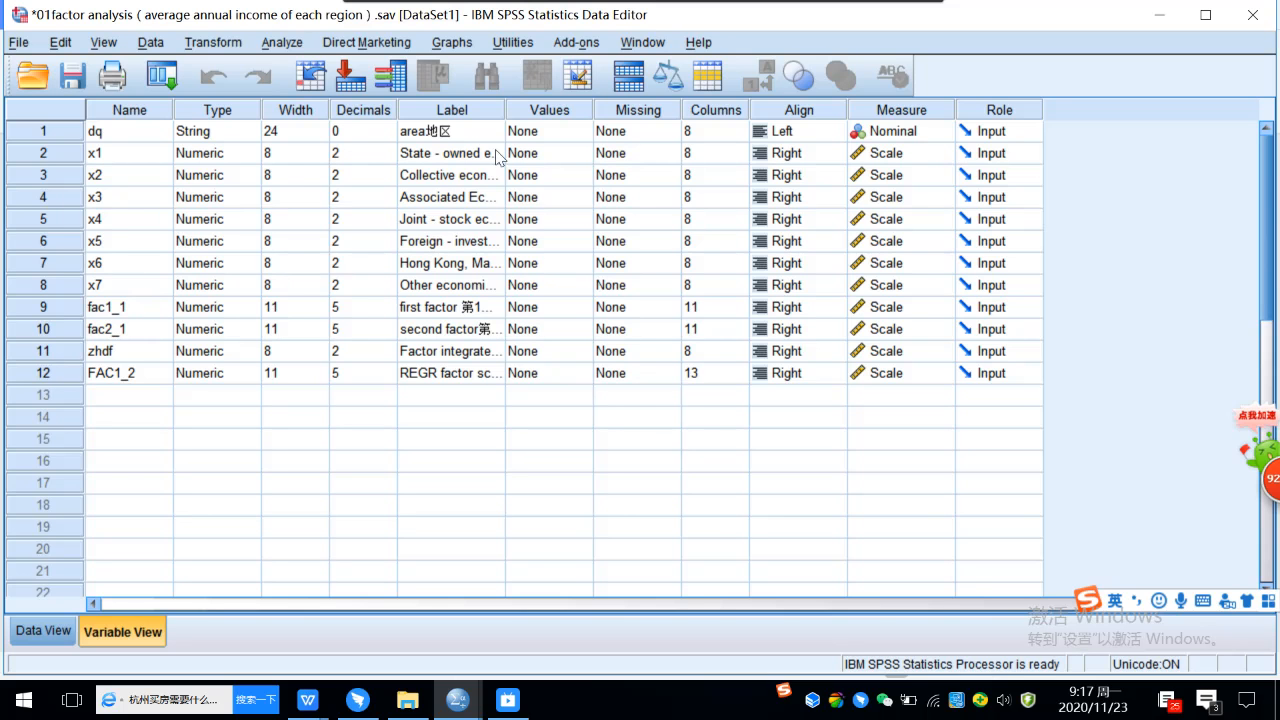
{"action": "left_click_drag", "start_coordinate": [505, 108], "coordinate": [708, 110]}
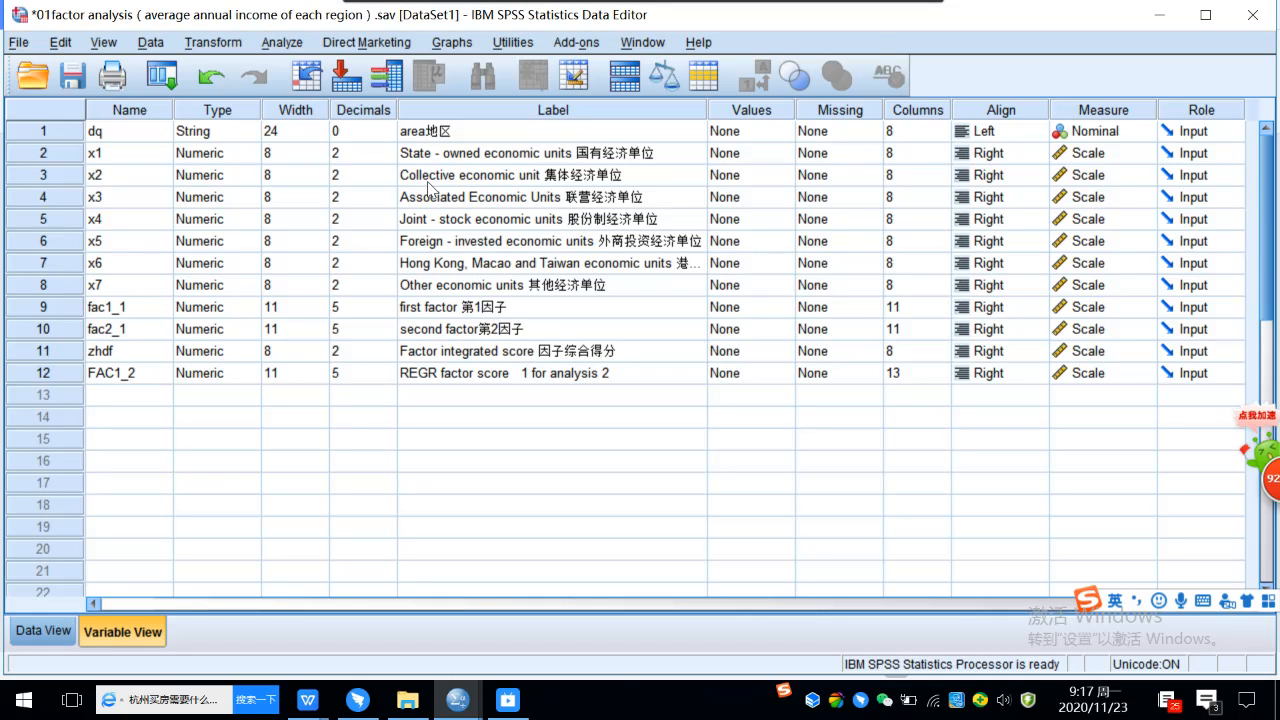
Look through the regional income records in the data sheet, from the first region to the last.
{"action": "left_click", "coordinate": [44, 631]}
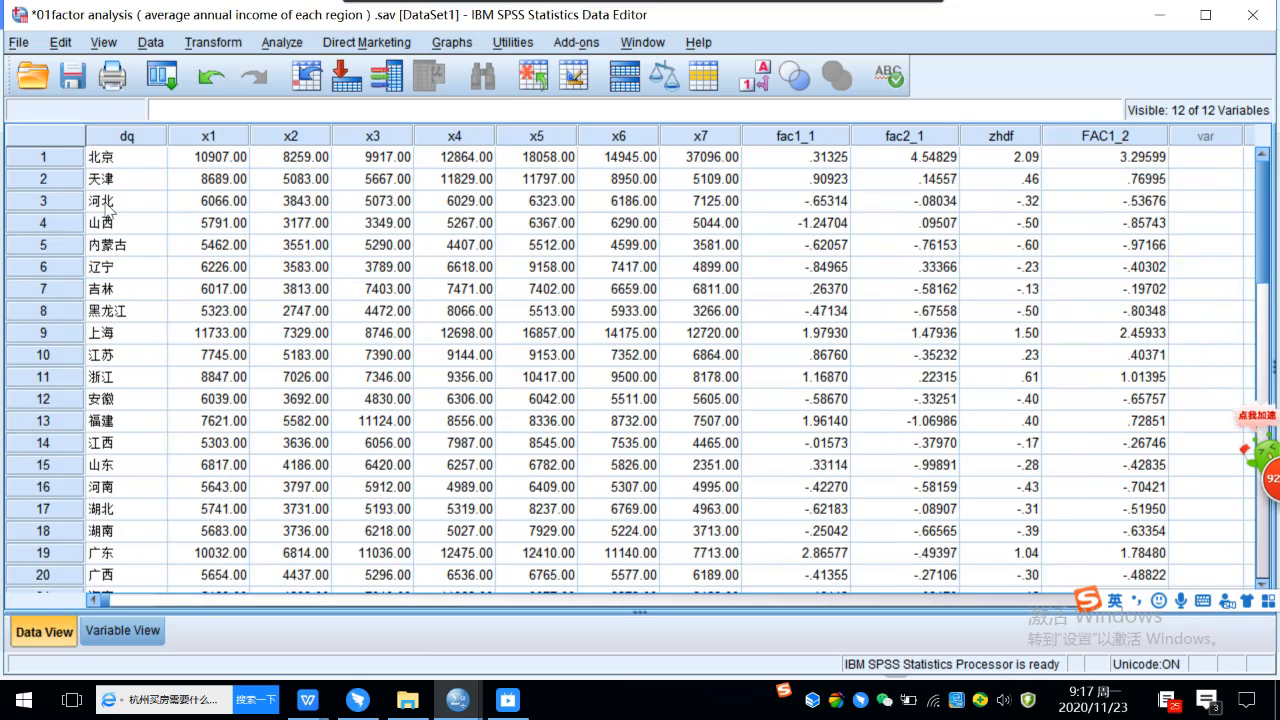
{"action": "scroll", "coordinate": [122, 175], "scroll_direction": "down", "scroll_amount": 4}
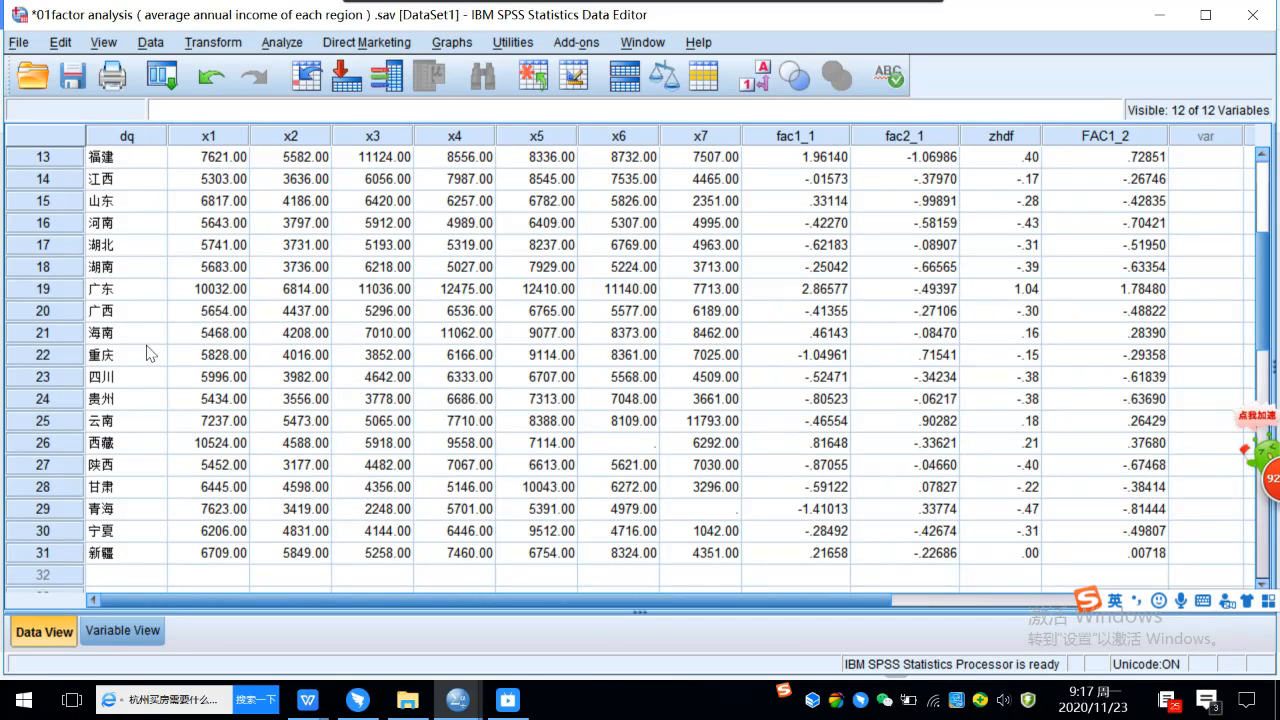
{"action": "scroll", "coordinate": [146, 352], "scroll_direction": "up", "scroll_amount": 4}
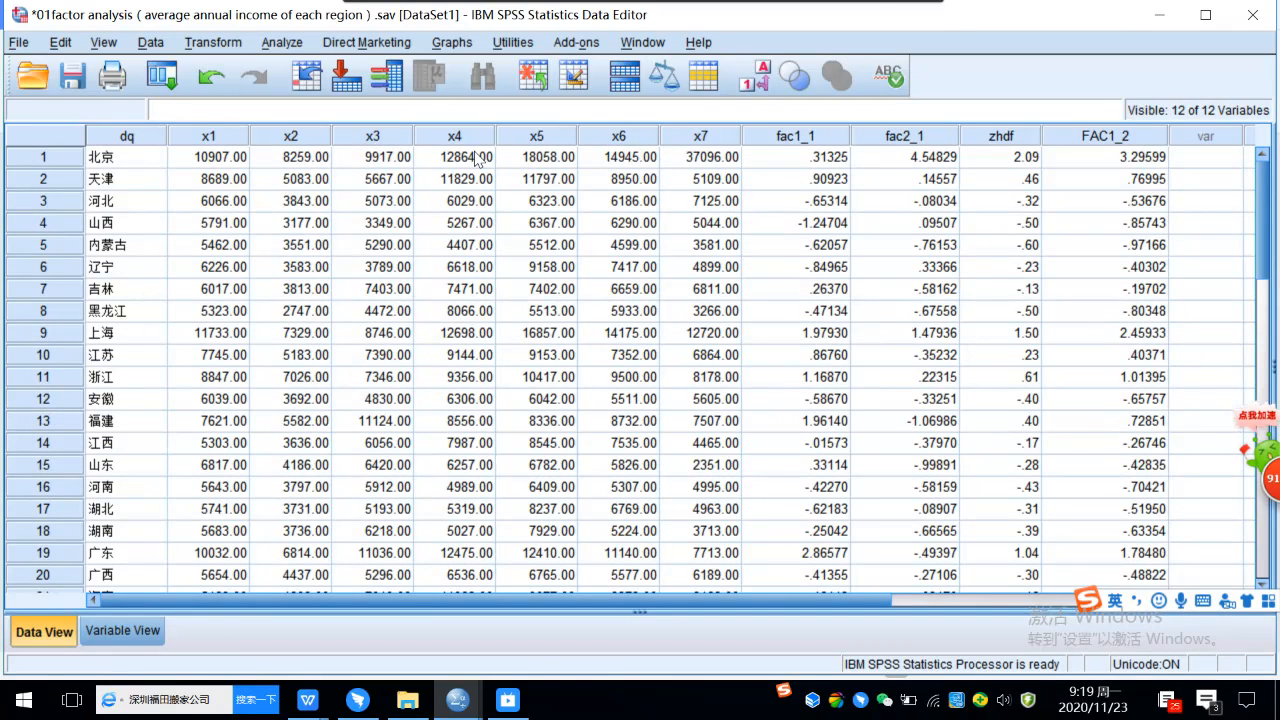
Set up a Factor Analysis with initial solution, coefficients, KMO and Bartlett's test, and principal components extraction for eigenvalues greater than 1.
{"action": "left_click", "coordinate": [285, 43]}
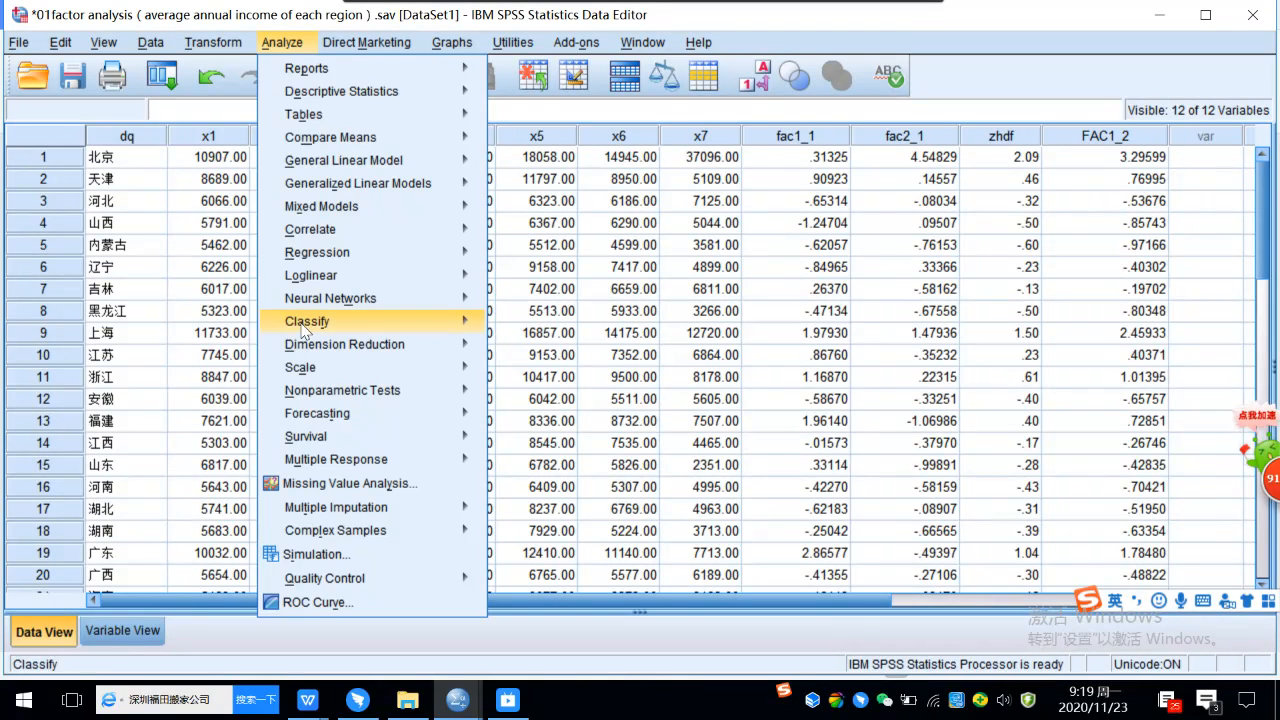
{"action": "mouse_move", "coordinate": [308, 345]}
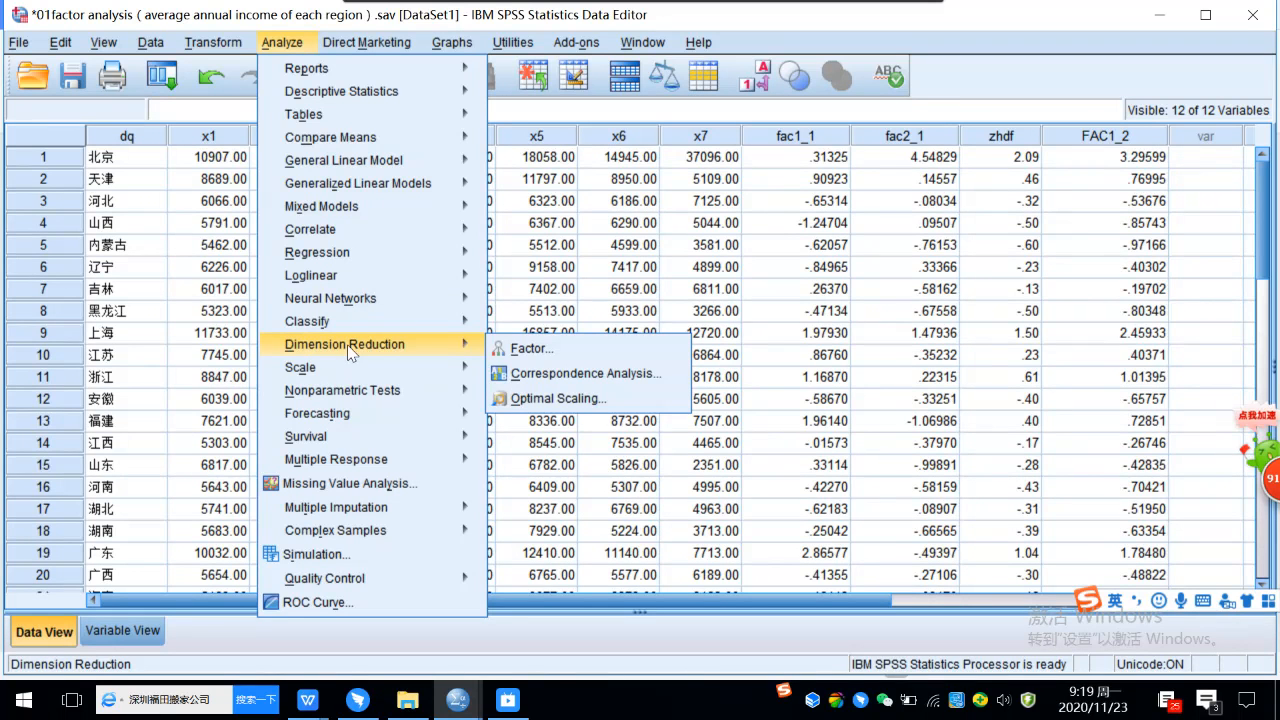
{"action": "left_click", "coordinate": [553, 349]}
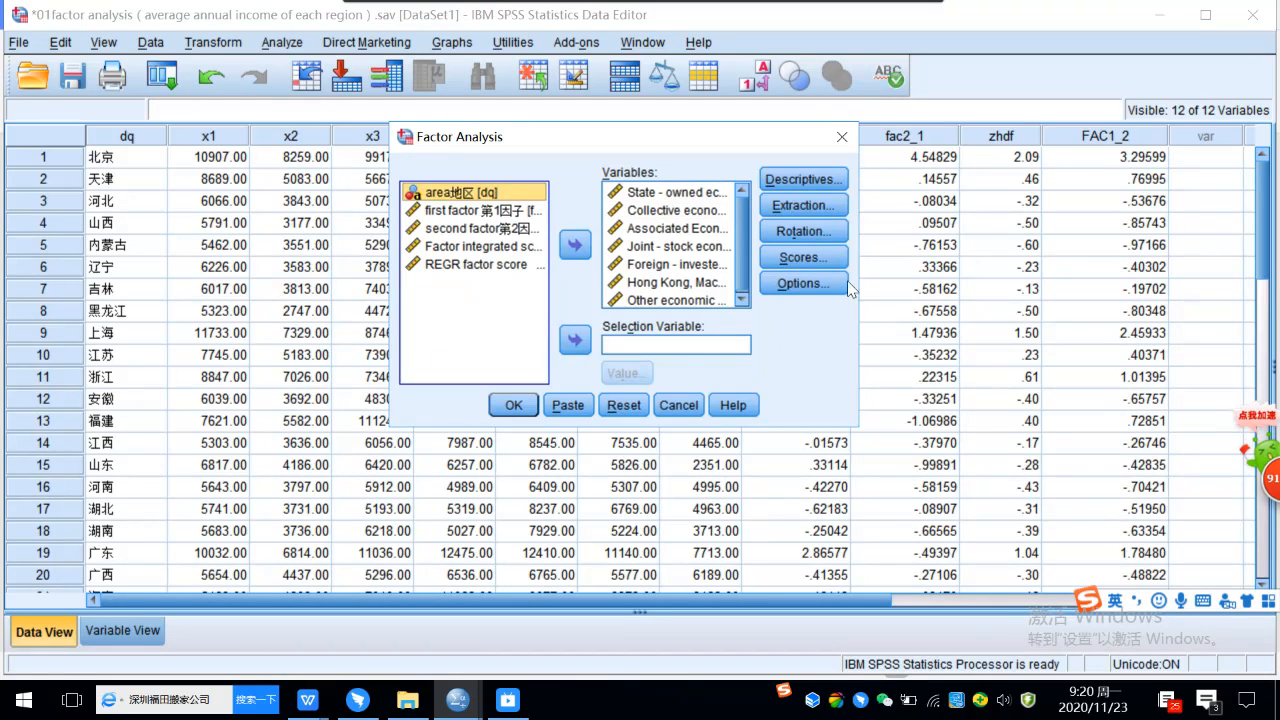
{"action": "left_click", "coordinate": [820, 185]}
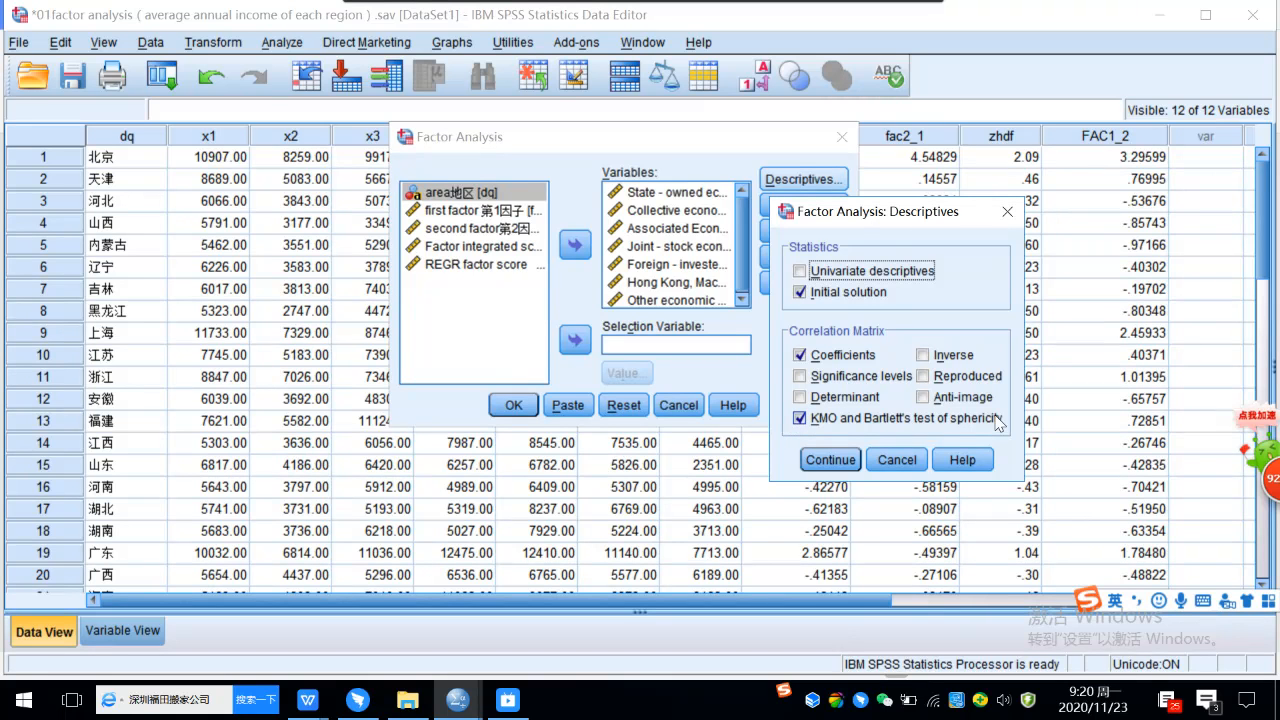
{"action": "left_click", "coordinate": [834, 460]}
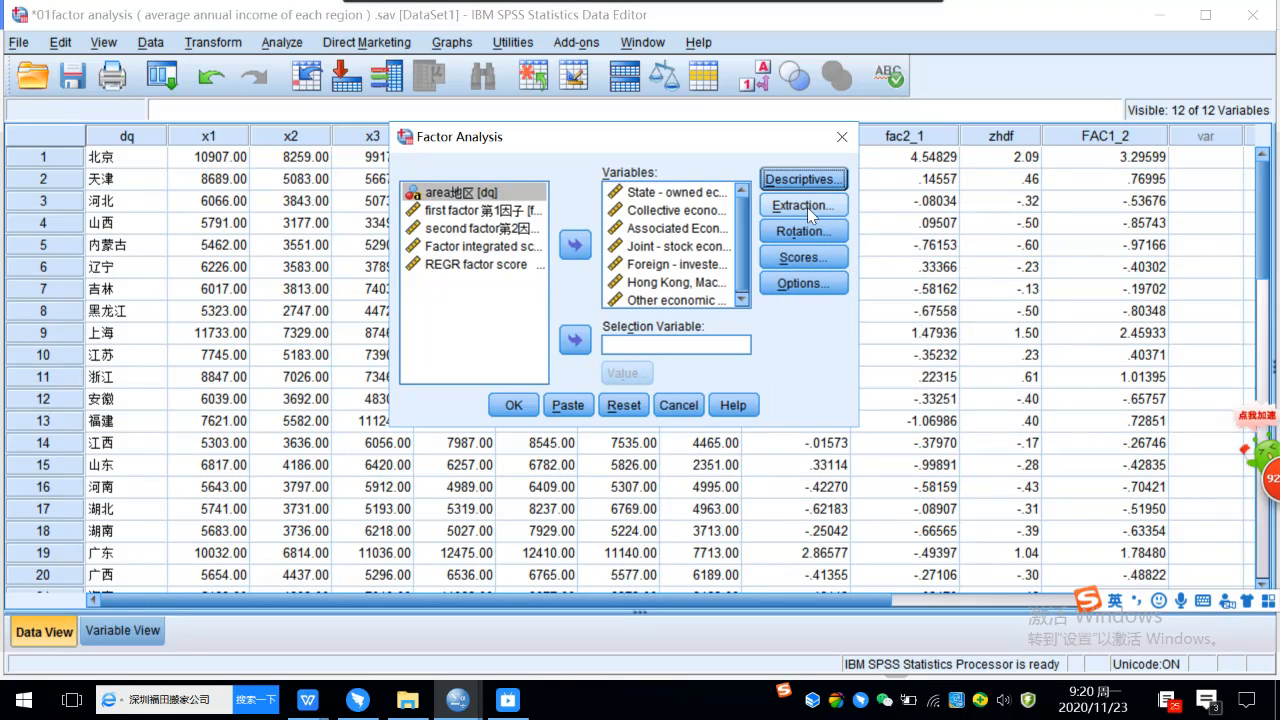
{"action": "left_click", "coordinate": [807, 207]}
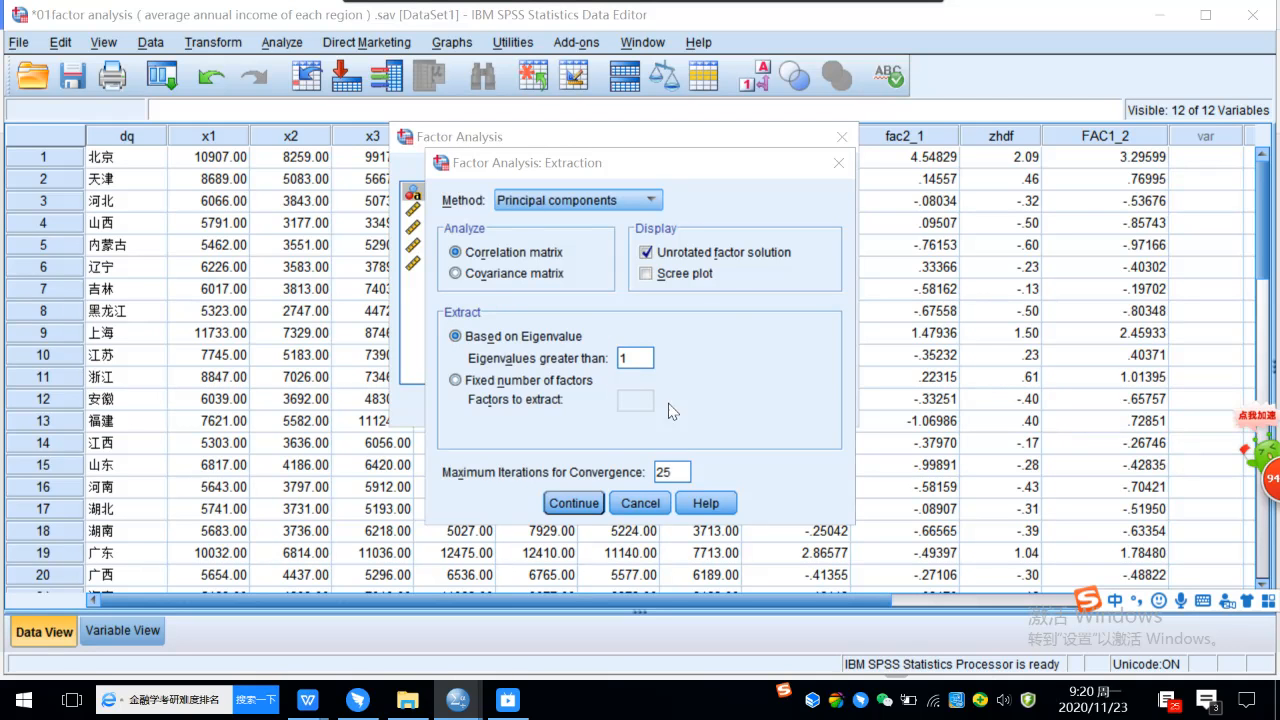
{"action": "left_click", "coordinate": [578, 503]}
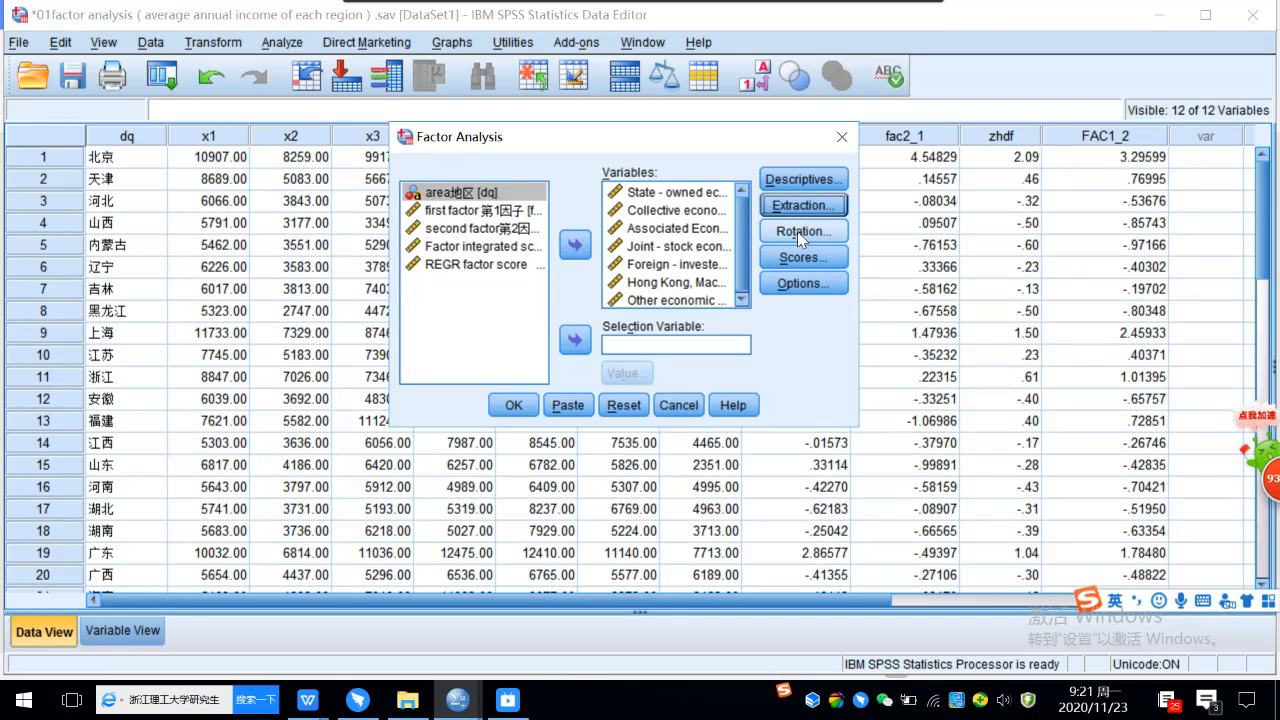
Use Varimax rotation with the rotated solution, and save regression factor scores as variables with the score coefficient matrix displayed.
{"action": "left_click", "coordinate": [797, 231]}
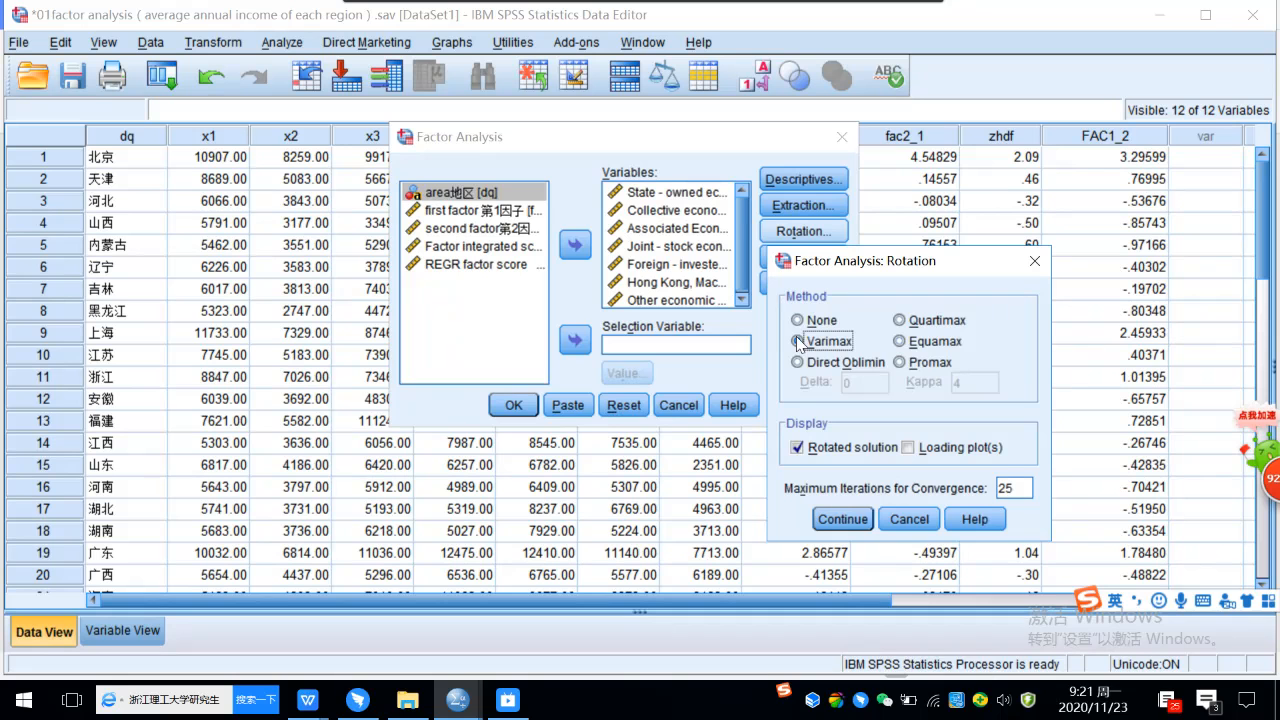
{"action": "left_click", "coordinate": [838, 521]}
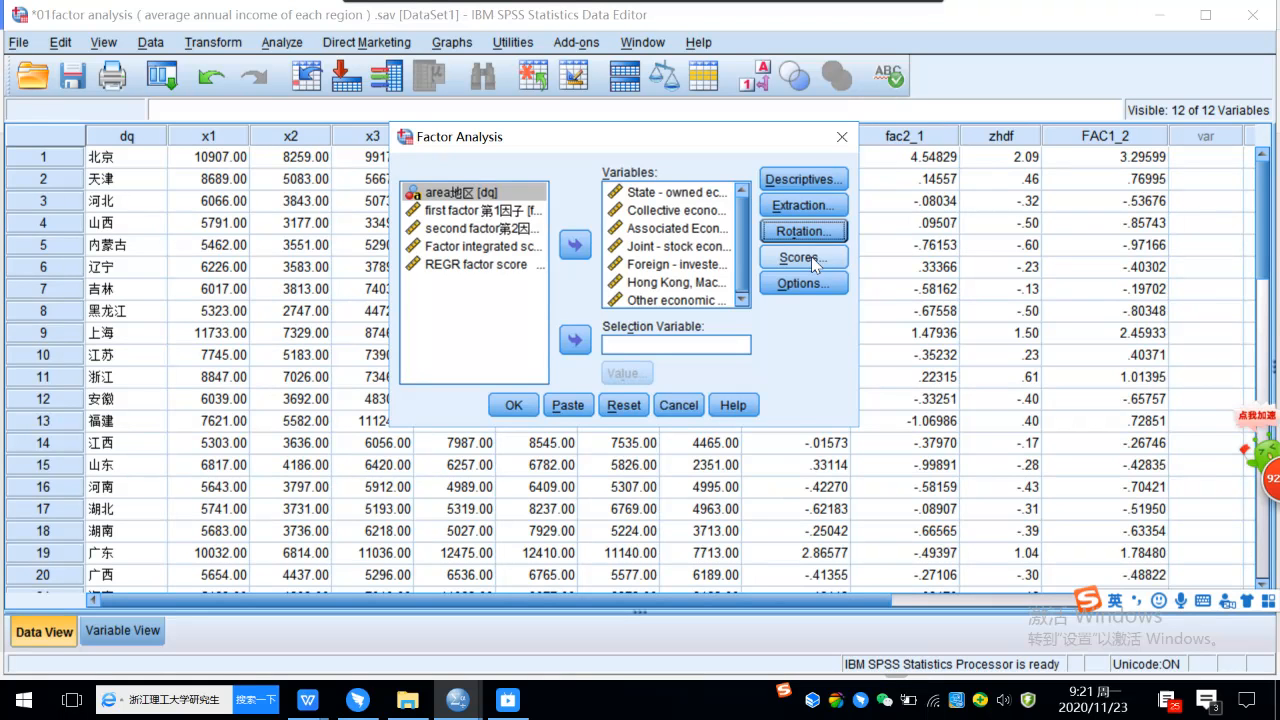
{"action": "left_click", "coordinate": [811, 256]}
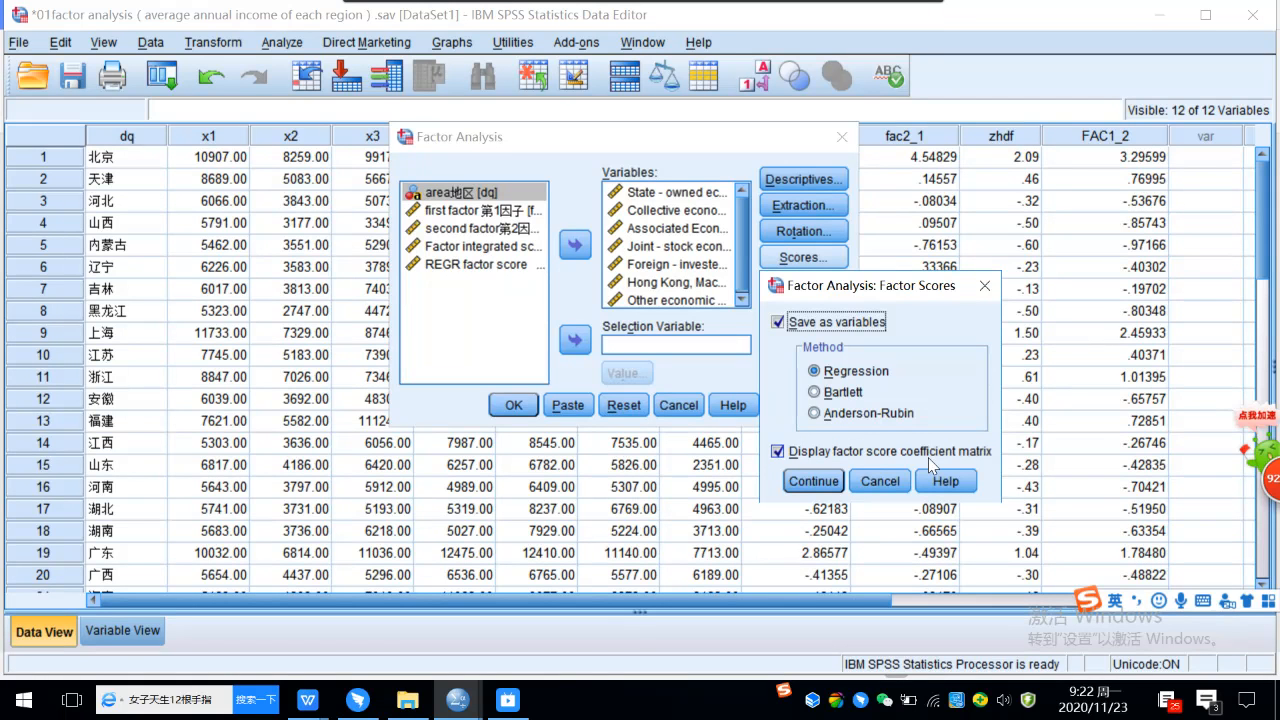
{"action": "left_click", "coordinate": [809, 481]}
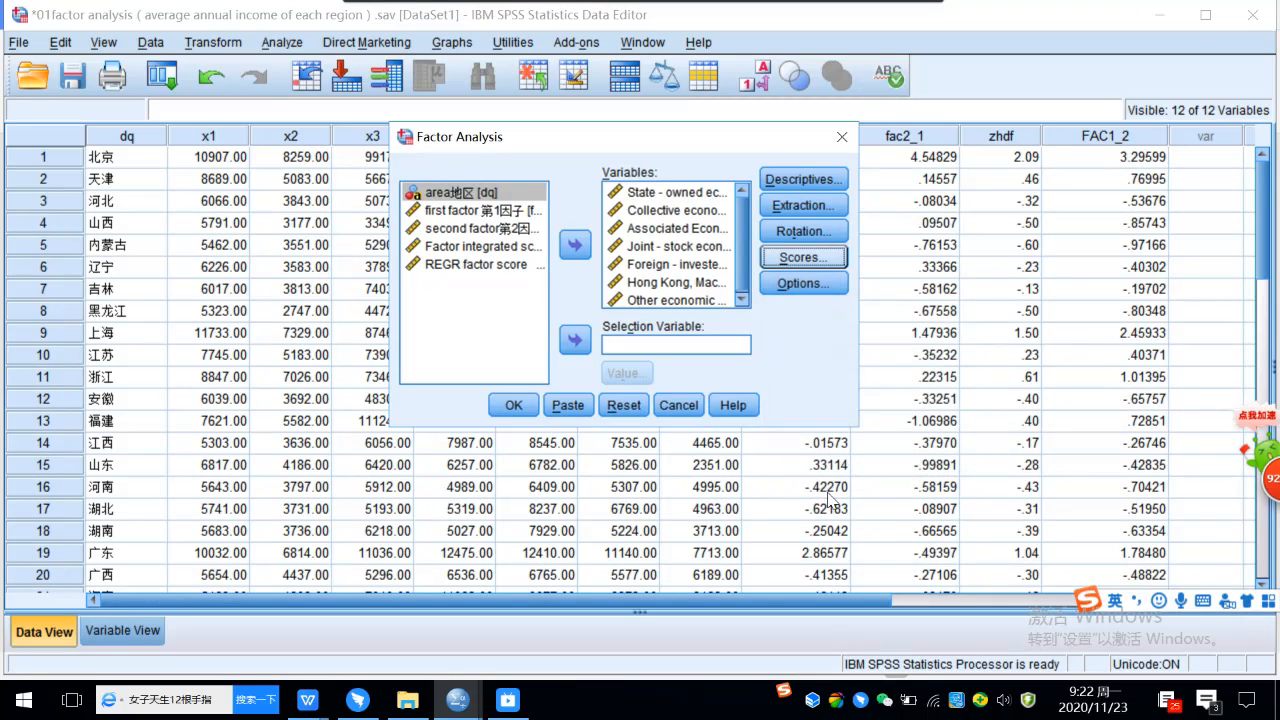
Replace missing values with the mean, sort coefficients by size, and run the factor analysis.
{"action": "left_click", "coordinate": [797, 287]}
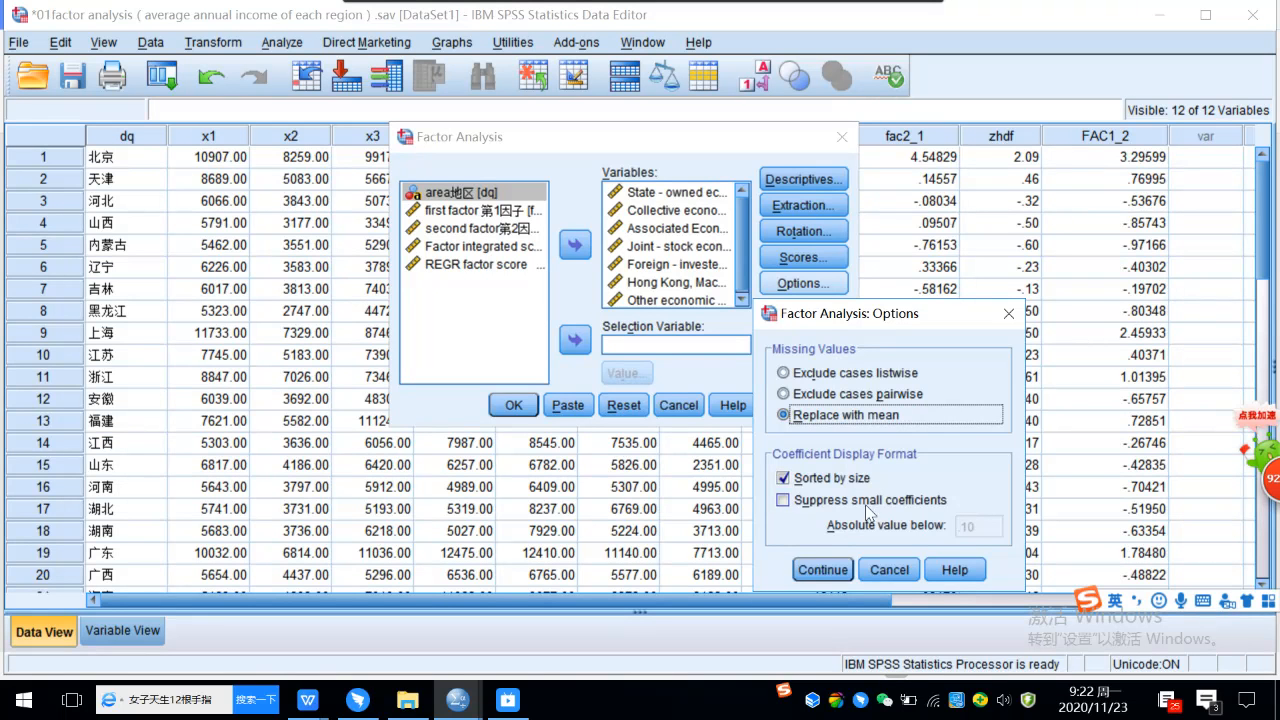
{"action": "left_click", "coordinate": [820, 570]}
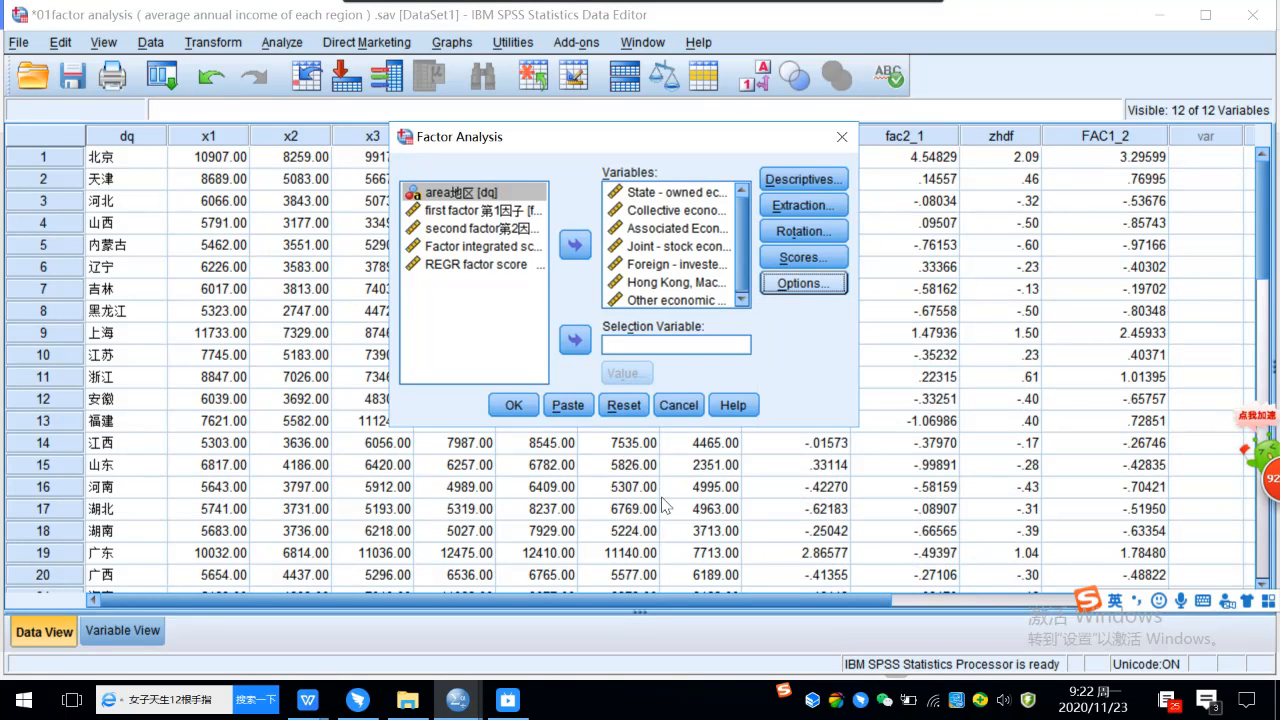
{"action": "left_click", "coordinate": [514, 406]}
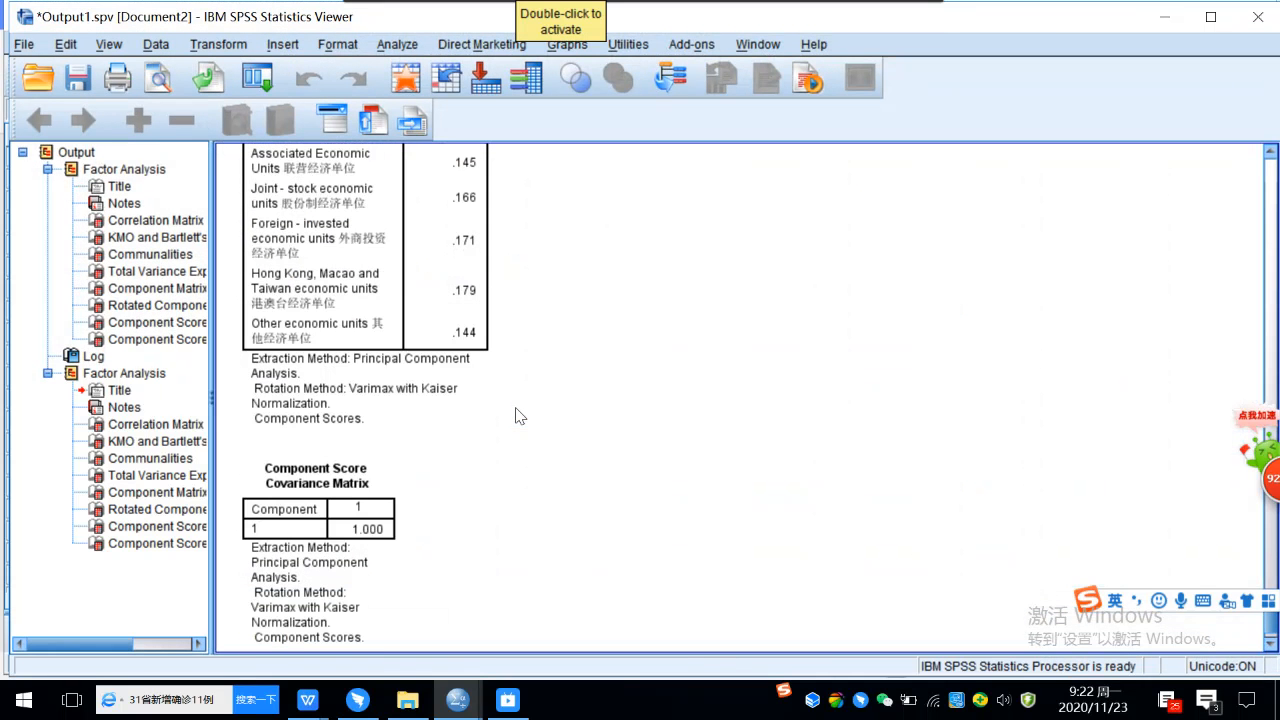
Examine the correlation matrix and the KMO and Bartlett's test of the latest factor analysis, closing the news pop-up.
{"action": "scroll", "coordinate": [516, 416], "scroll_direction": "up", "scroll_amount": 2}
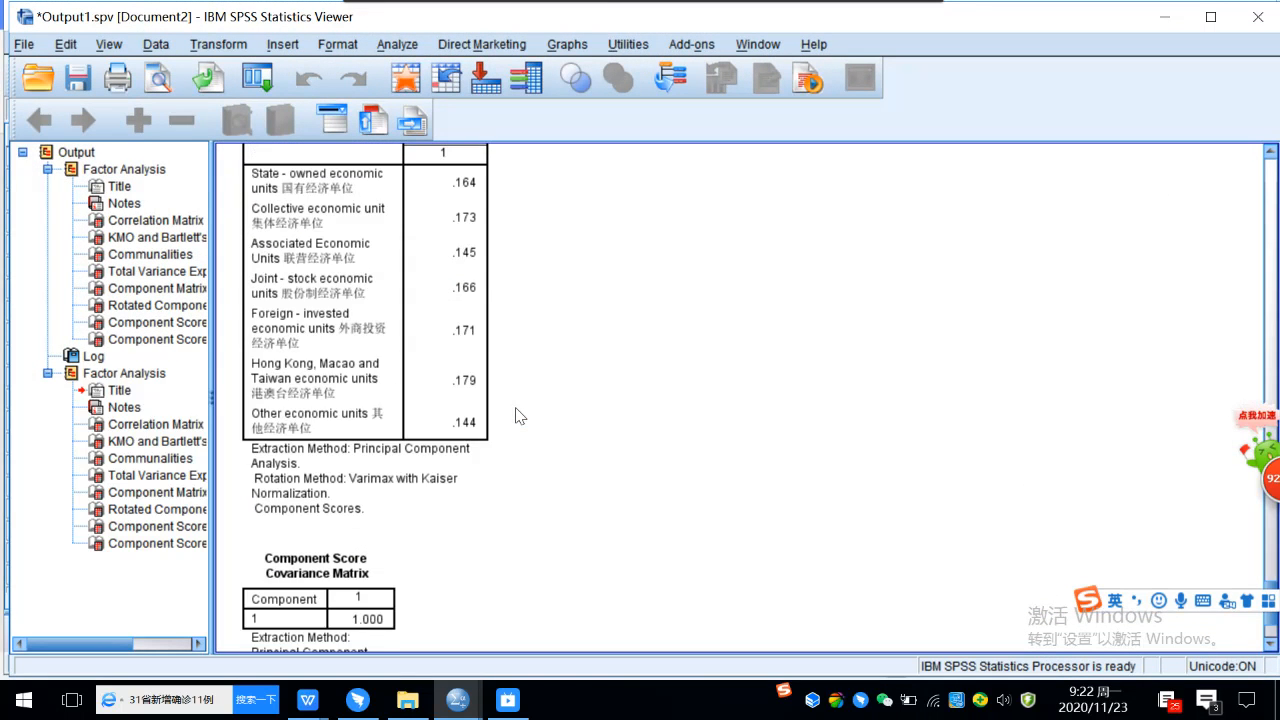
{"action": "scroll", "coordinate": [365, 405], "scroll_direction": "up", "scroll_amount": 3}
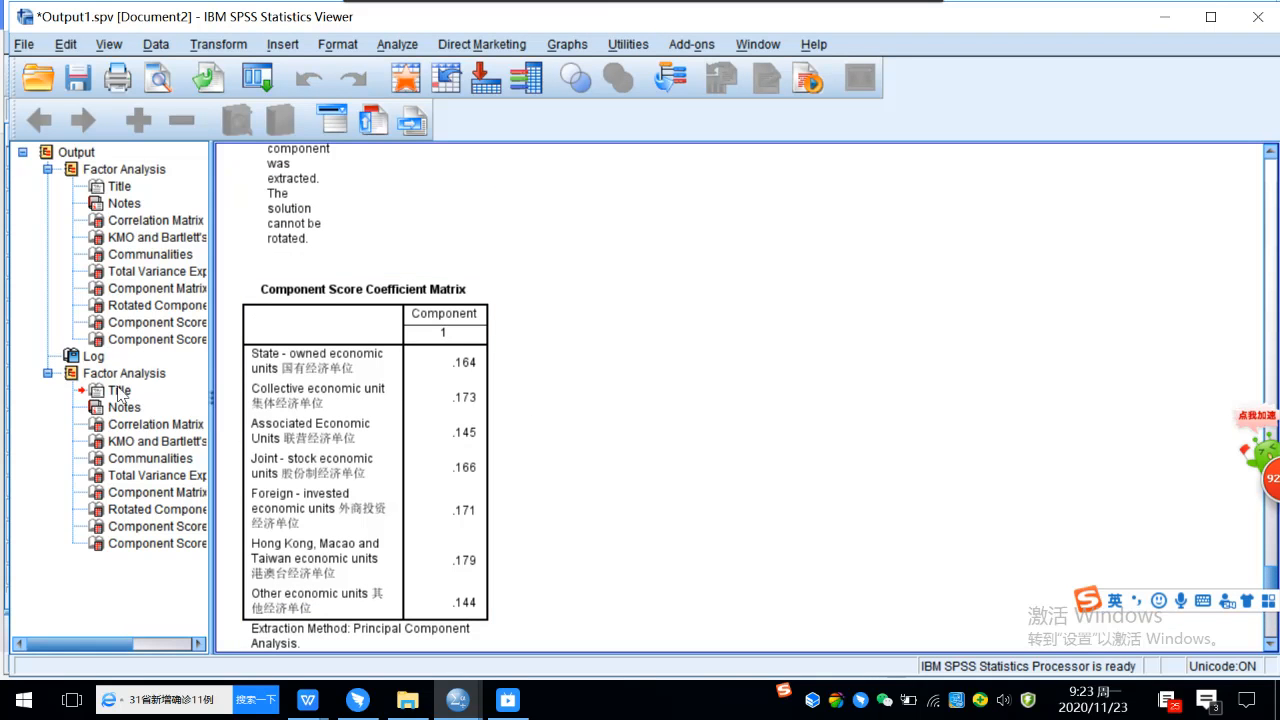
{"action": "scroll", "coordinate": [262, 385], "scroll_direction": "up", "scroll_amount": 3}
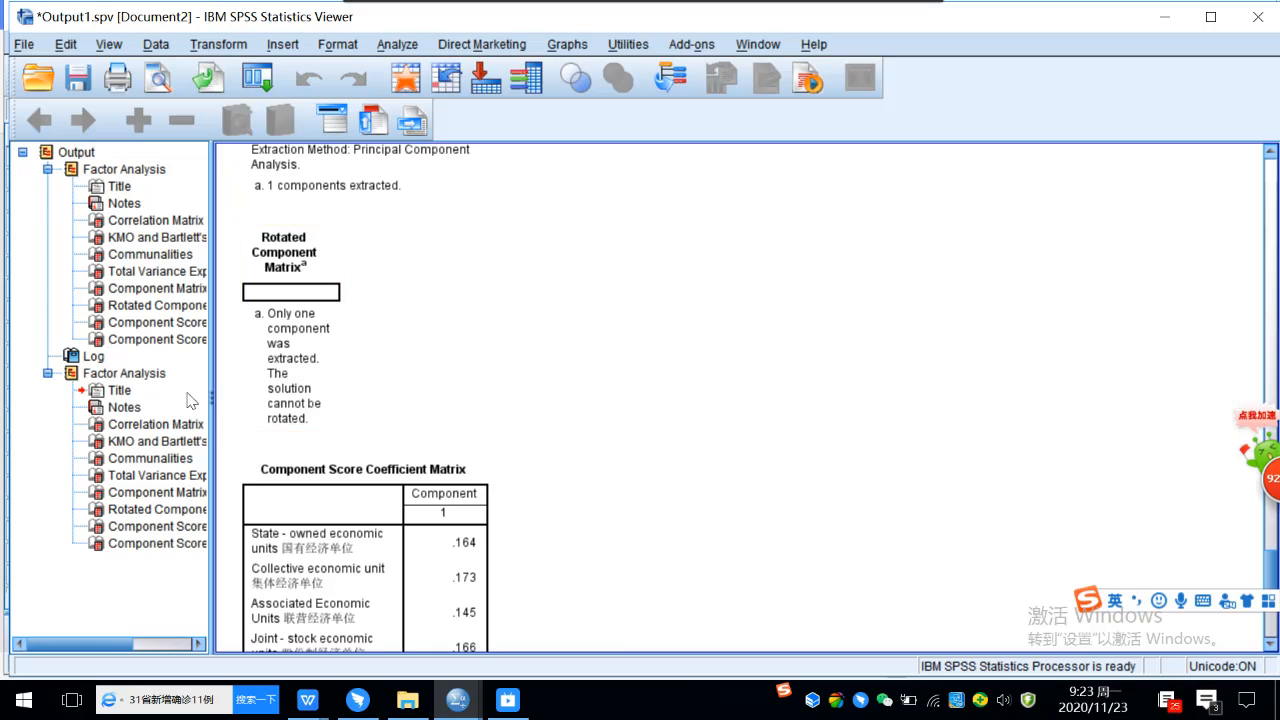
{"action": "left_click", "coordinate": [155, 375]}
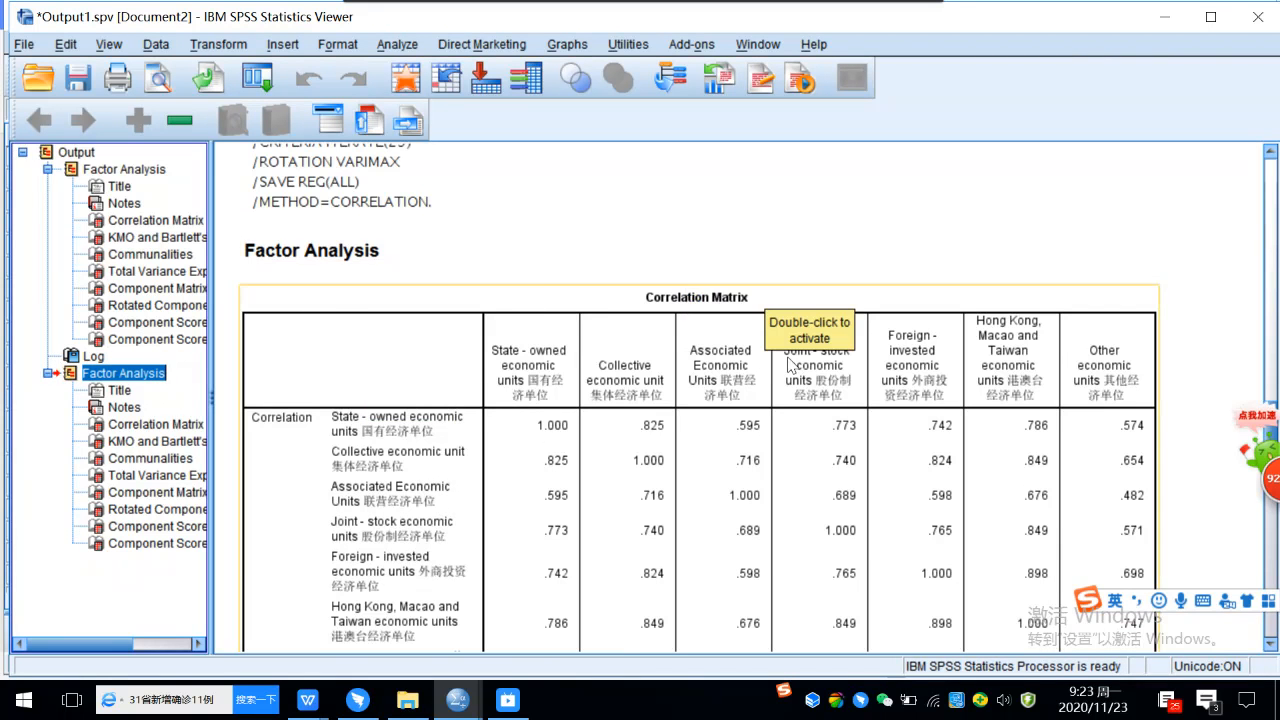
{"action": "scroll", "coordinate": [766, 326], "scroll_direction": "down", "scroll_amount": 2}
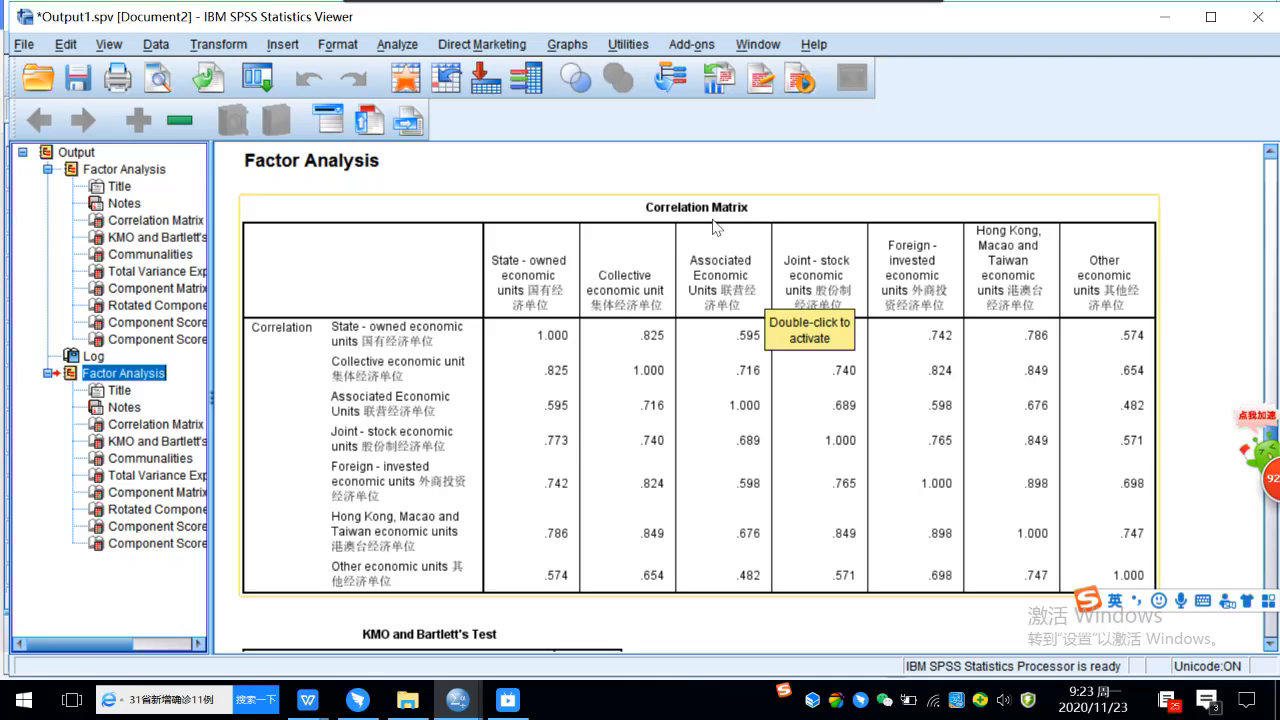
{"action": "scroll", "coordinate": [716, 226], "scroll_direction": "down", "scroll_amount": 5}
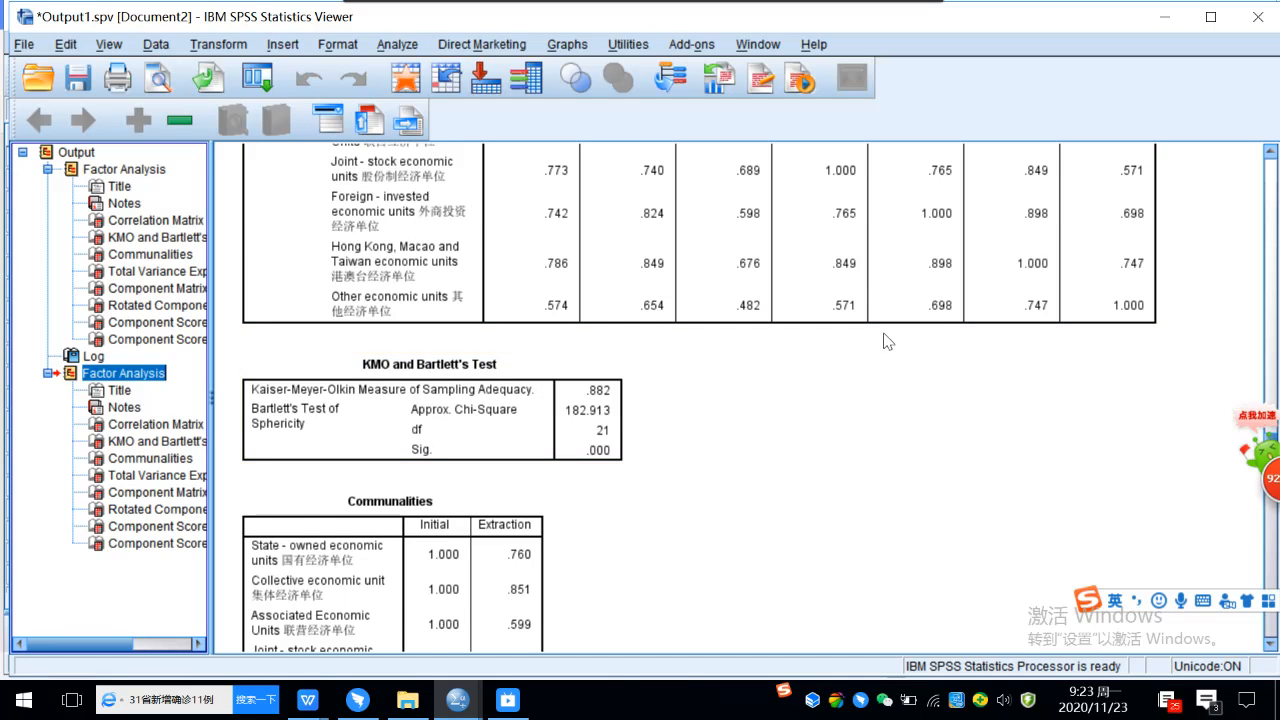
{"action": "scroll", "coordinate": [880, 340], "scroll_direction": "up", "scroll_amount": 2}
{"action": "scroll", "coordinate": [790, 290], "scroll_direction": "up", "scroll_amount": 2}
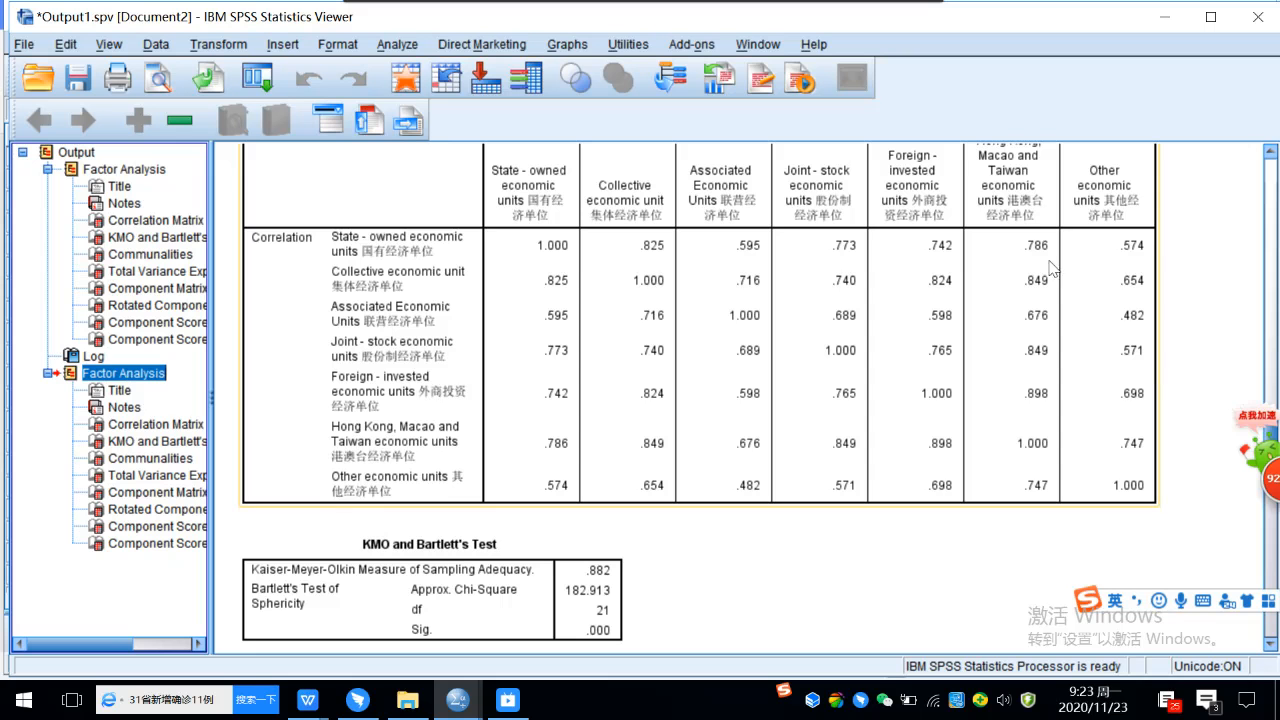
{"action": "double_click", "coordinate": [512, 571]}
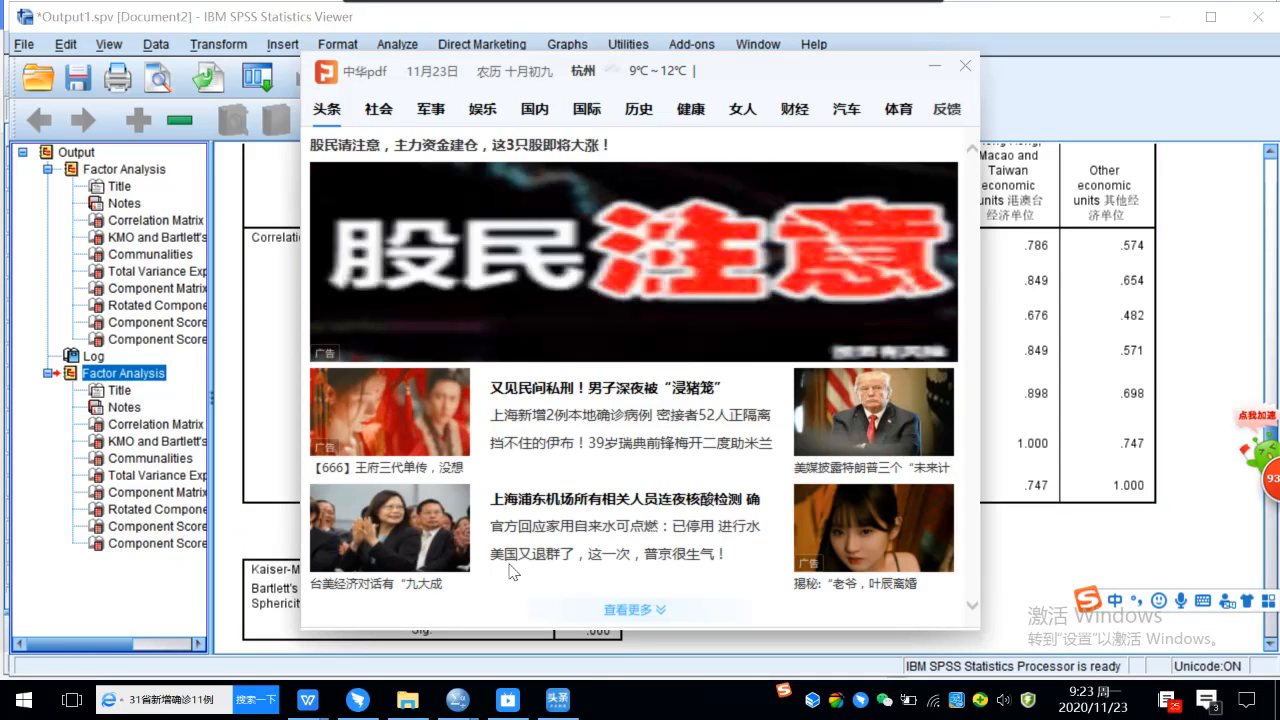
{"action": "left_click", "coordinate": [966, 67]}
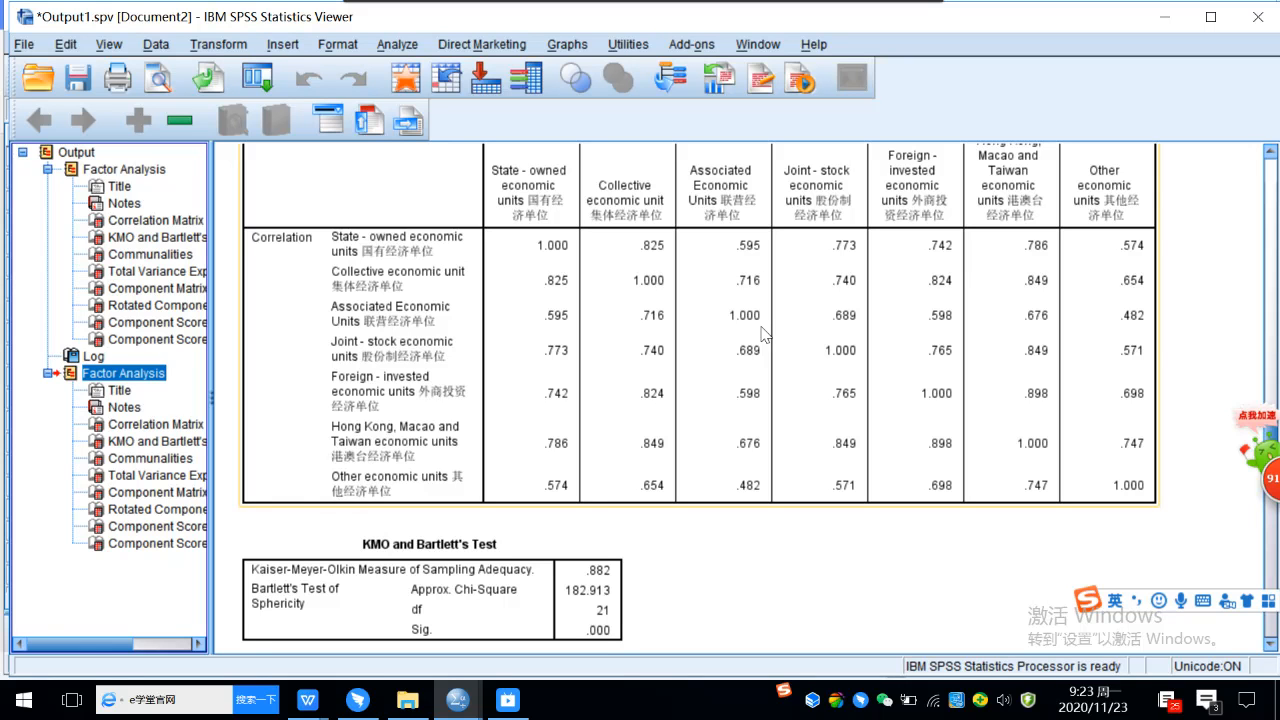
Capture a screenshot of the whole Correlation Matrix table to the clipboard.
{"action": "left_click", "coordinate": [1272, 152]}
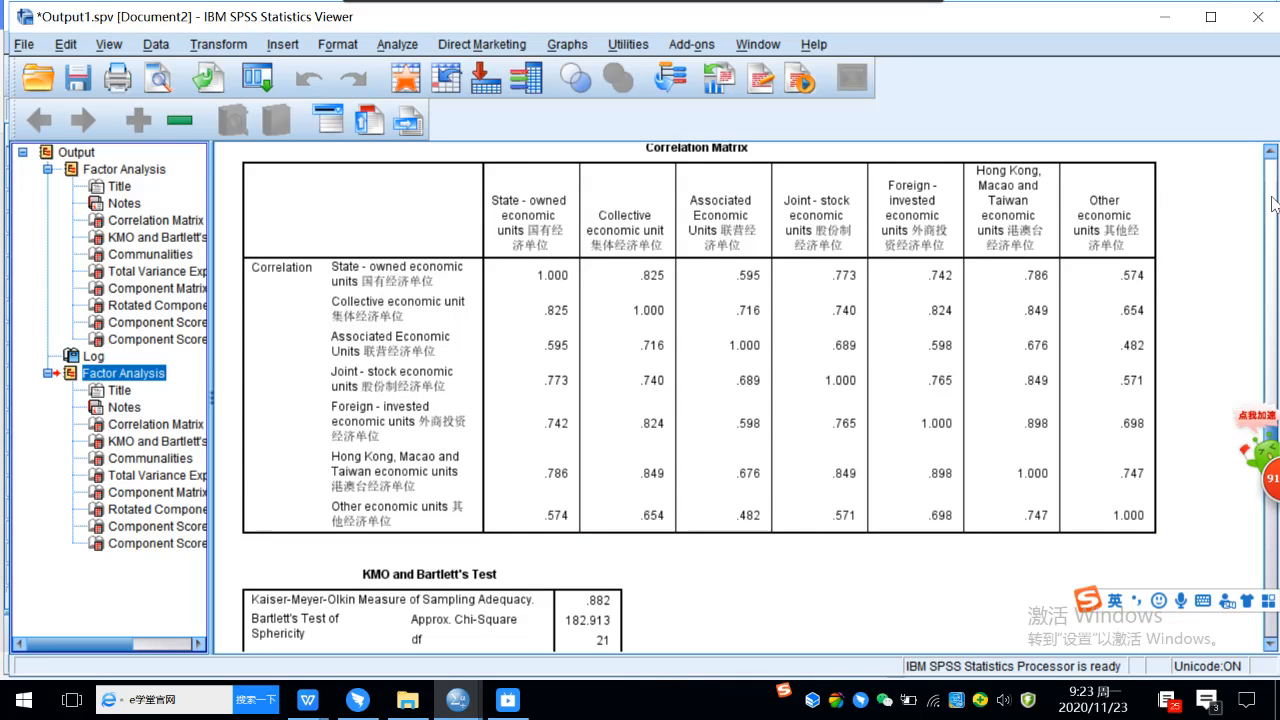
{"action": "key", "text": "ctrl+alt+a"}
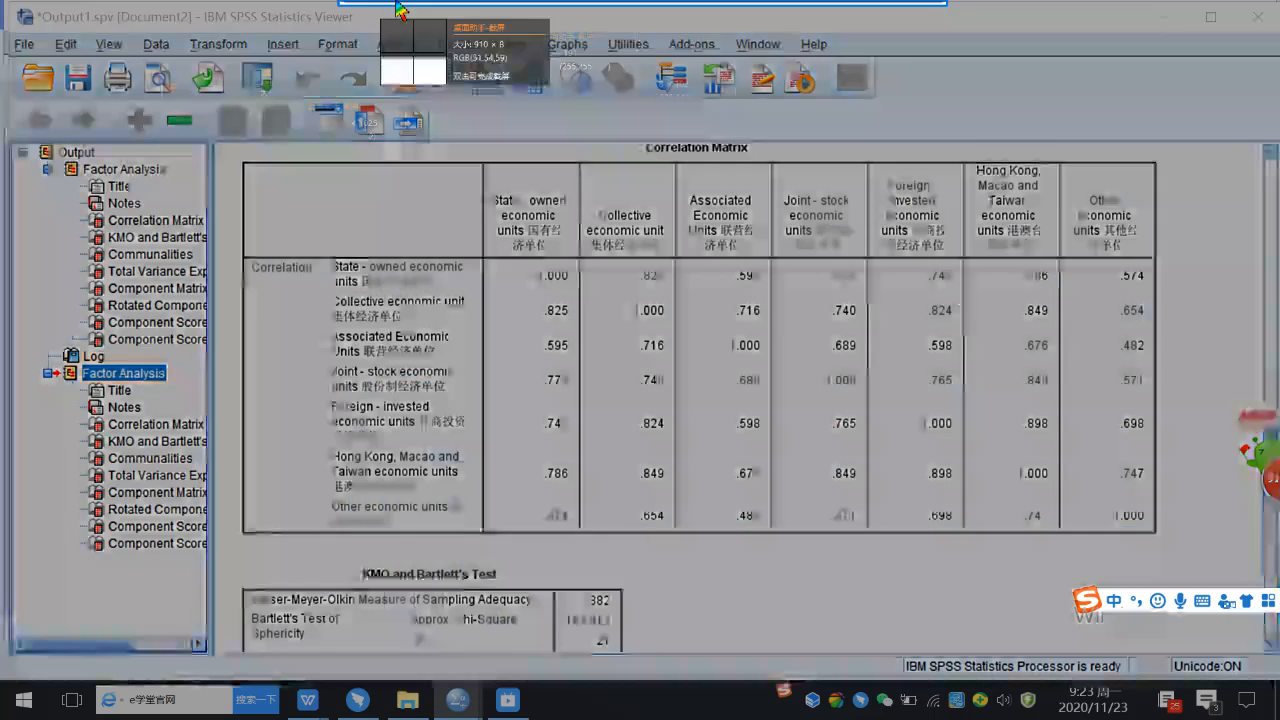
{"action": "left_click_drag", "start_coordinate": [237, 143], "coordinate": [1184, 546]}
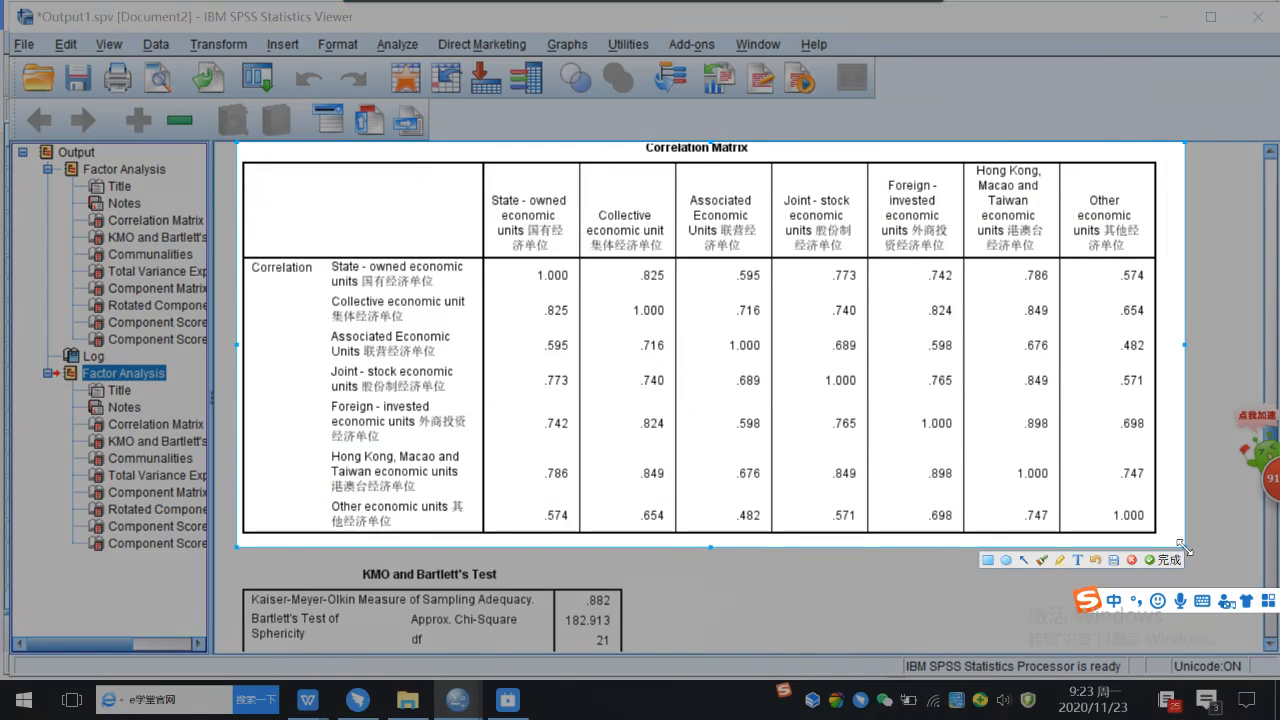
{"action": "left_click", "coordinate": [1163, 560]}
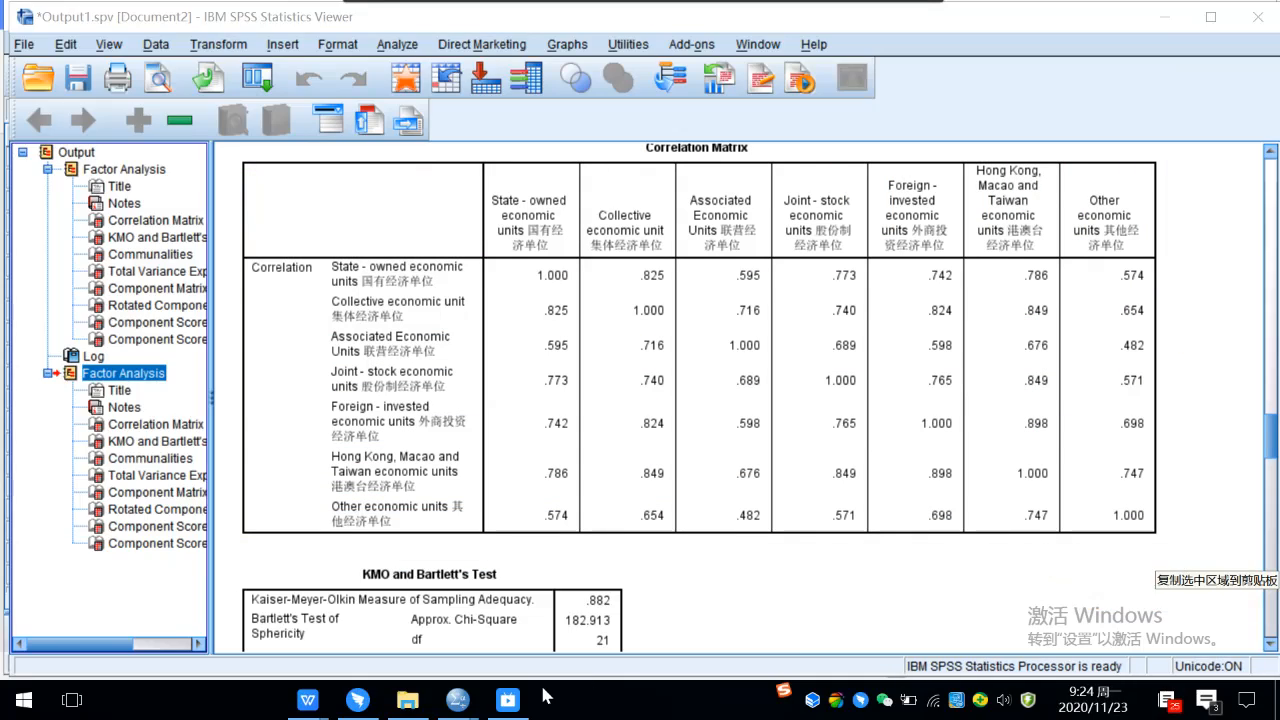
Switch to the lecture 7 Unit 7 factor analysis document in WPS and paste the Correlation Matrix screenshot on a new line below heading 1.
{"action": "mouse_move", "coordinate": [322, 710]}
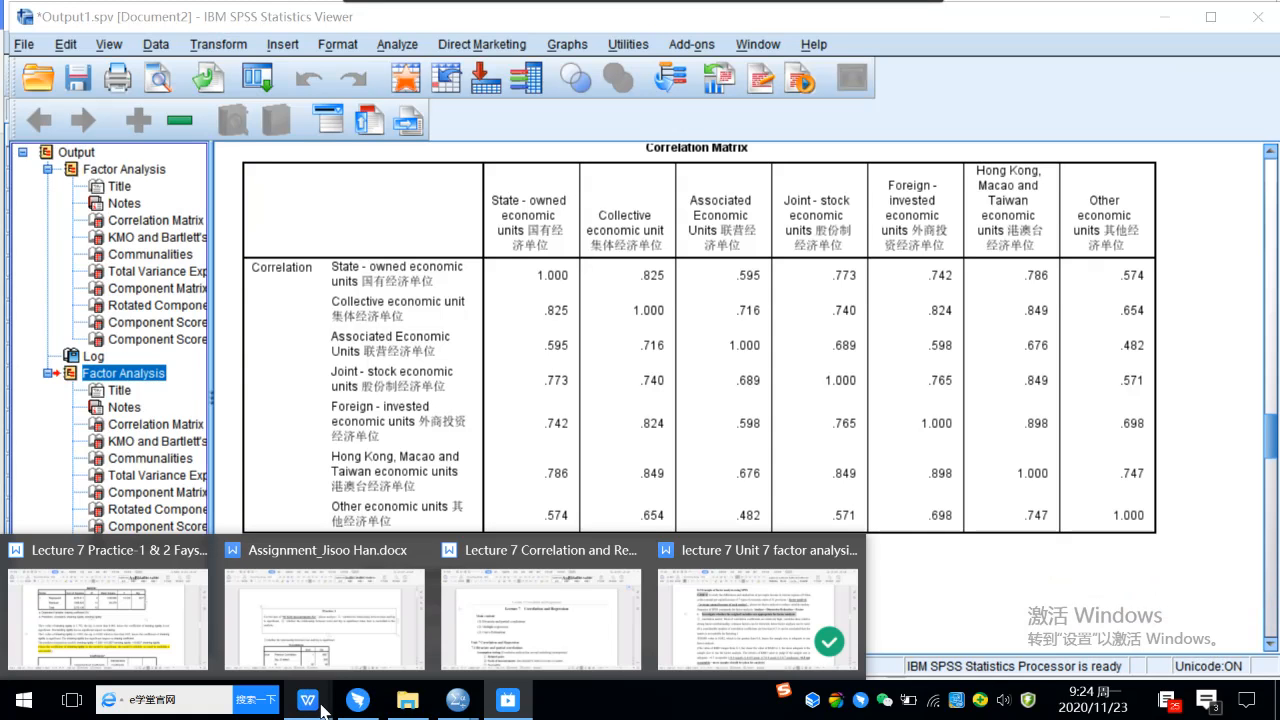
{"action": "left_click", "coordinate": [697, 609]}
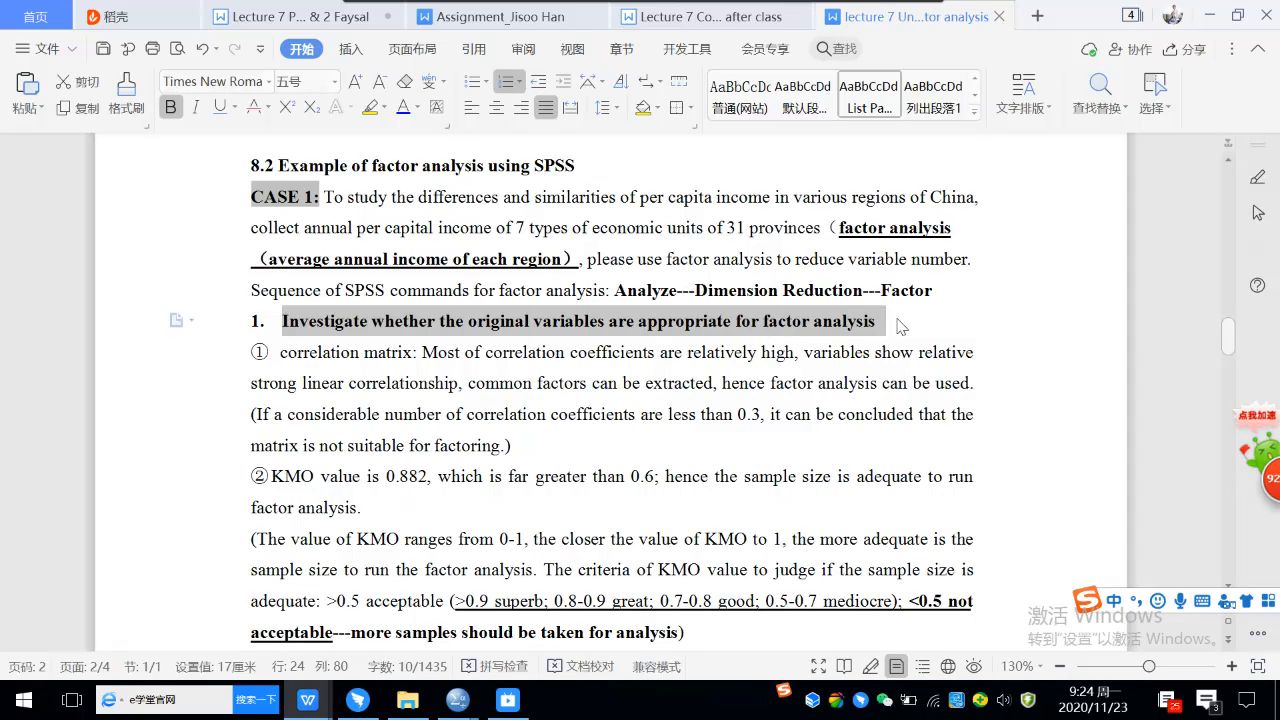
{"action": "left_click", "coordinate": [891, 328]}
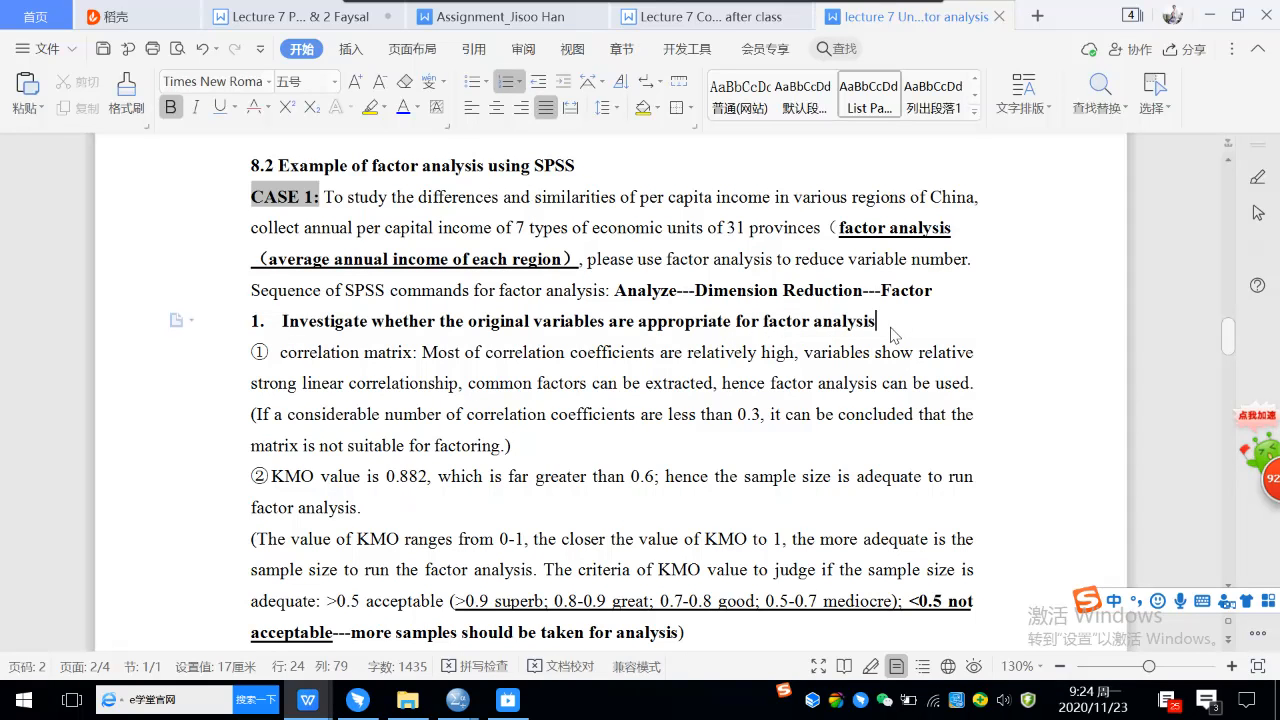
{"action": "key", "text": "Return"}
{"action": "key", "text": "BackSpace"}
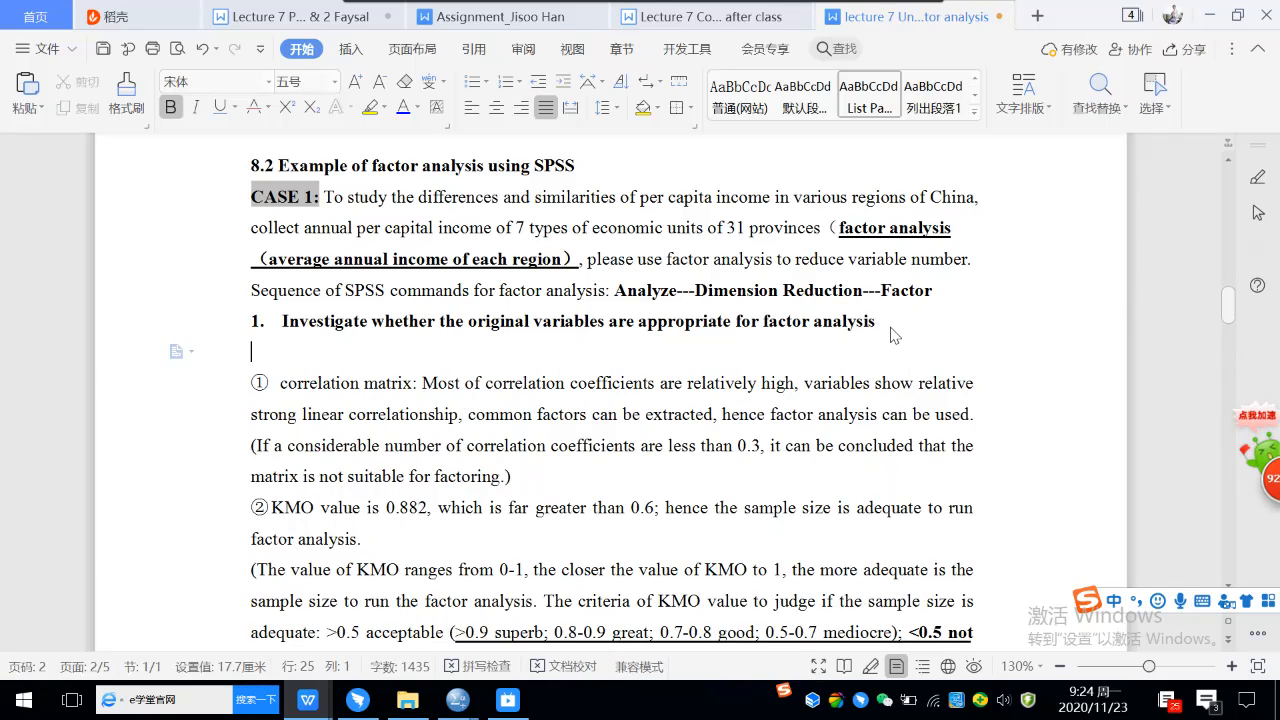
{"action": "key", "text": "ctrl+v"}
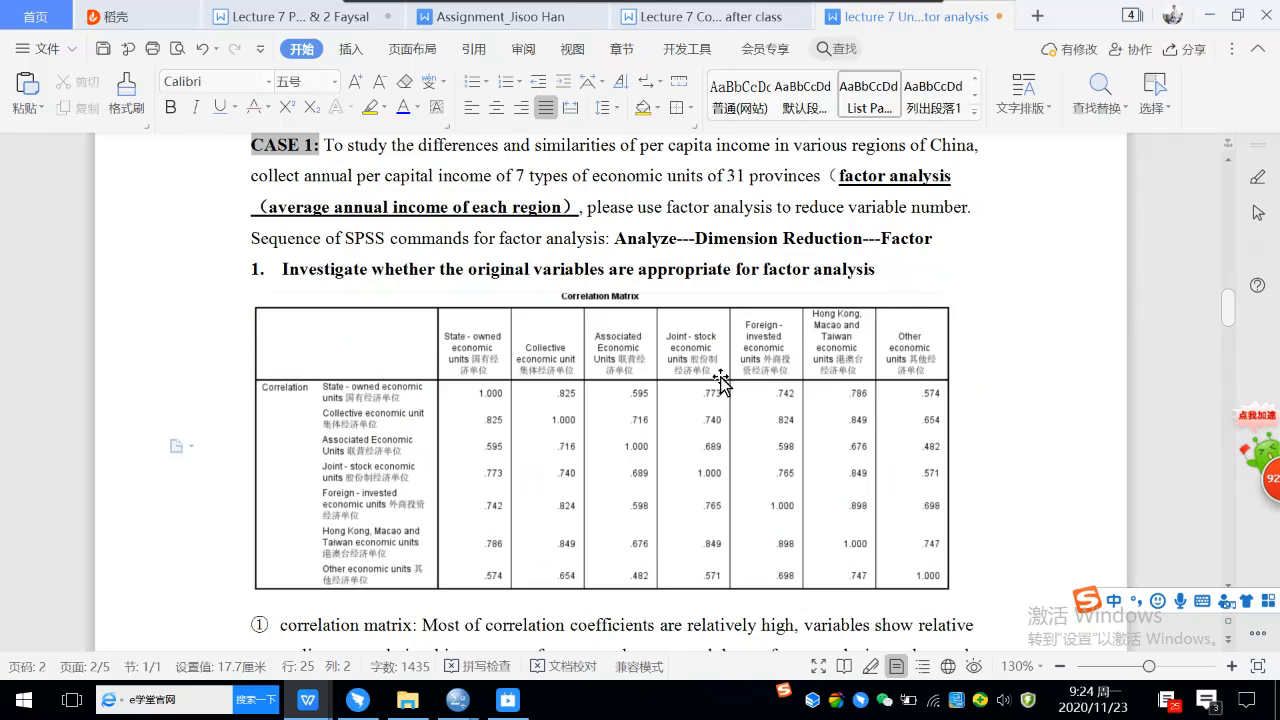
{"action": "left_click", "coordinate": [728, 377]}
{"action": "left_click", "coordinate": [941, 265]}
{"action": "scroll", "coordinate": [941, 265], "scroll_direction": "down", "scroll_amount": 1}
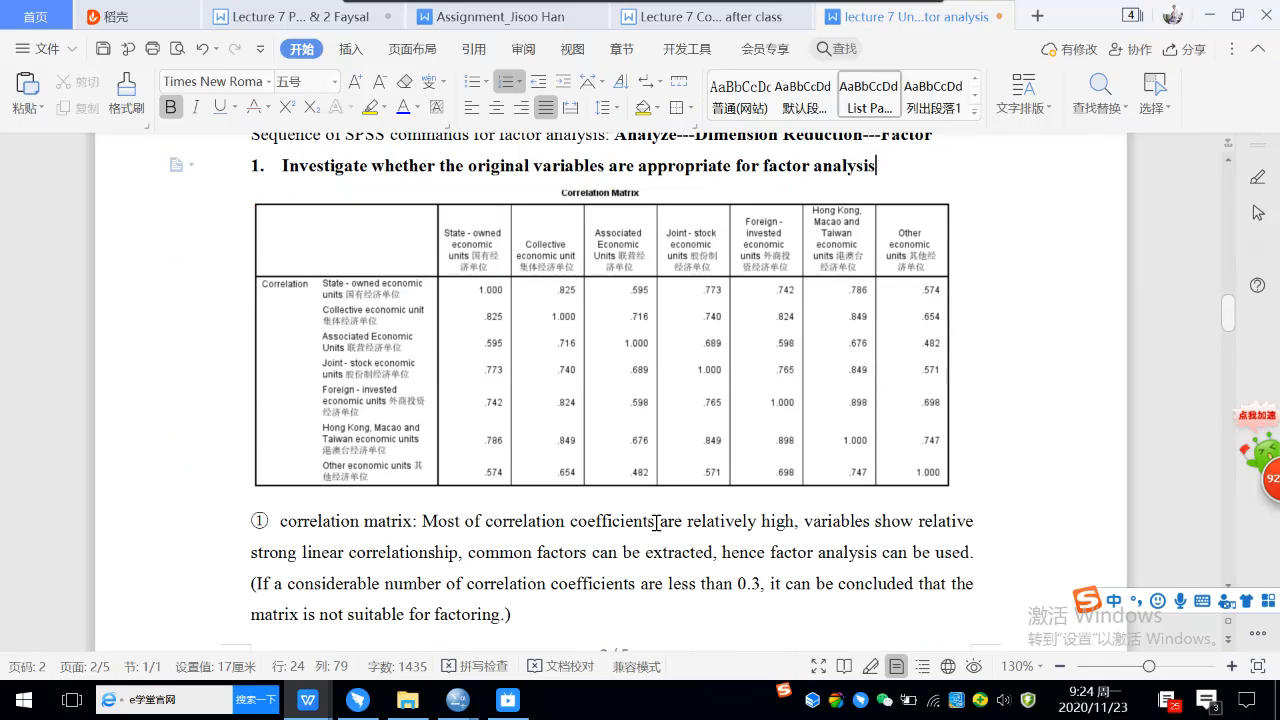
Switch to the Output1.spv viewer in SPSS and capture the KMO and Bartlett's Test table to the clipboard.
{"action": "mouse_move", "coordinate": [464, 710]}
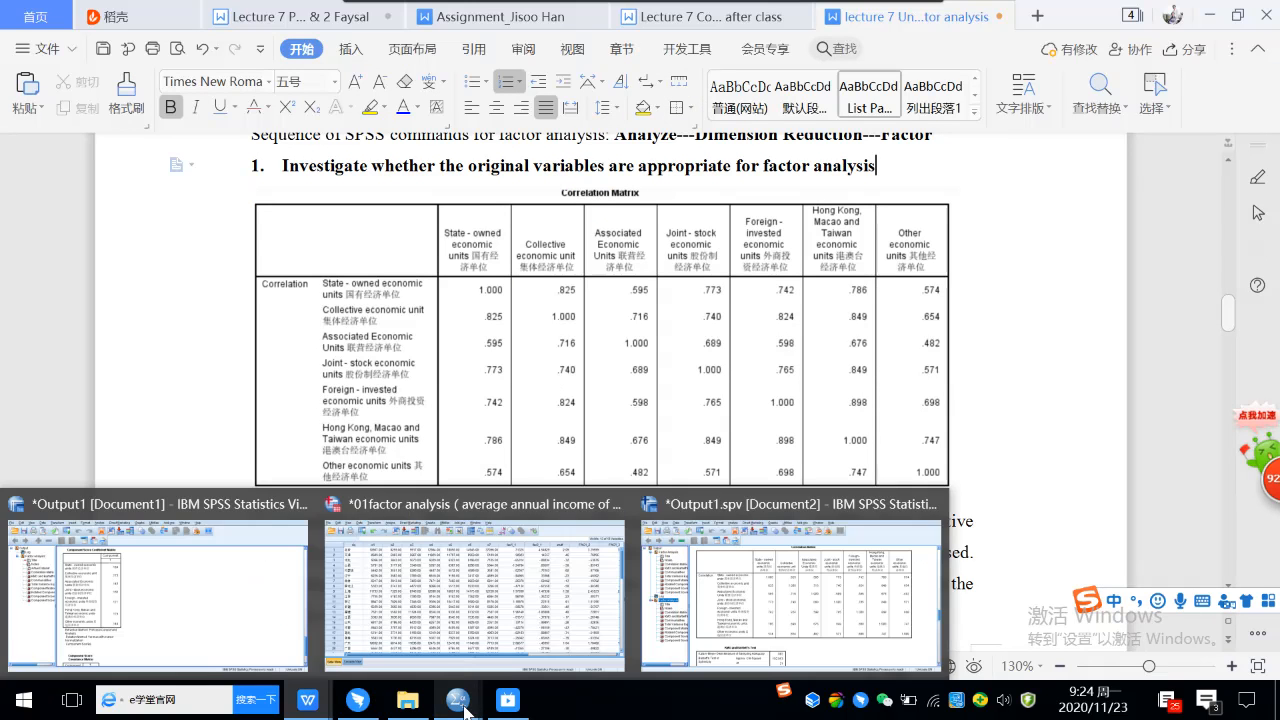
{"action": "left_click", "coordinate": [745, 620]}
{"action": "scroll", "coordinate": [810, 548], "scroll_direction": "down", "scroll_amount": 4}
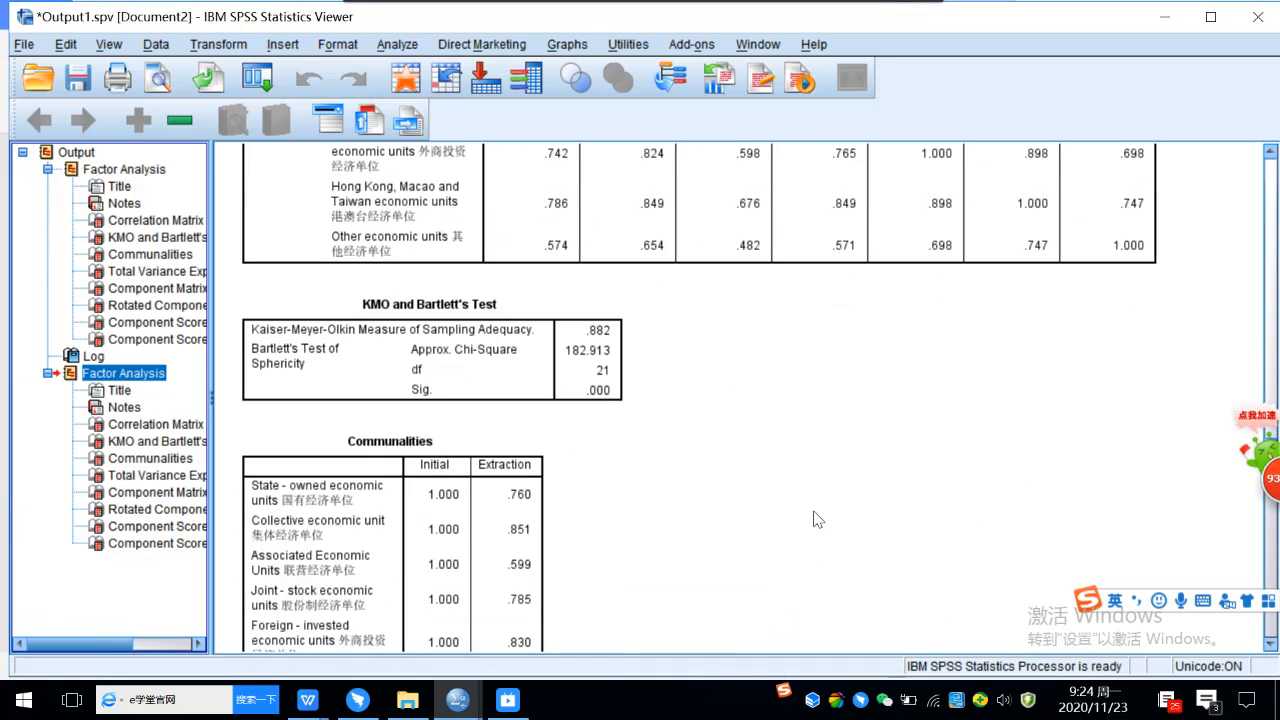
{"action": "key", "text": "ctrl+shift+a"}
{"action": "left_click_drag", "start_coordinate": [231, 280], "coordinate": [634, 413]}
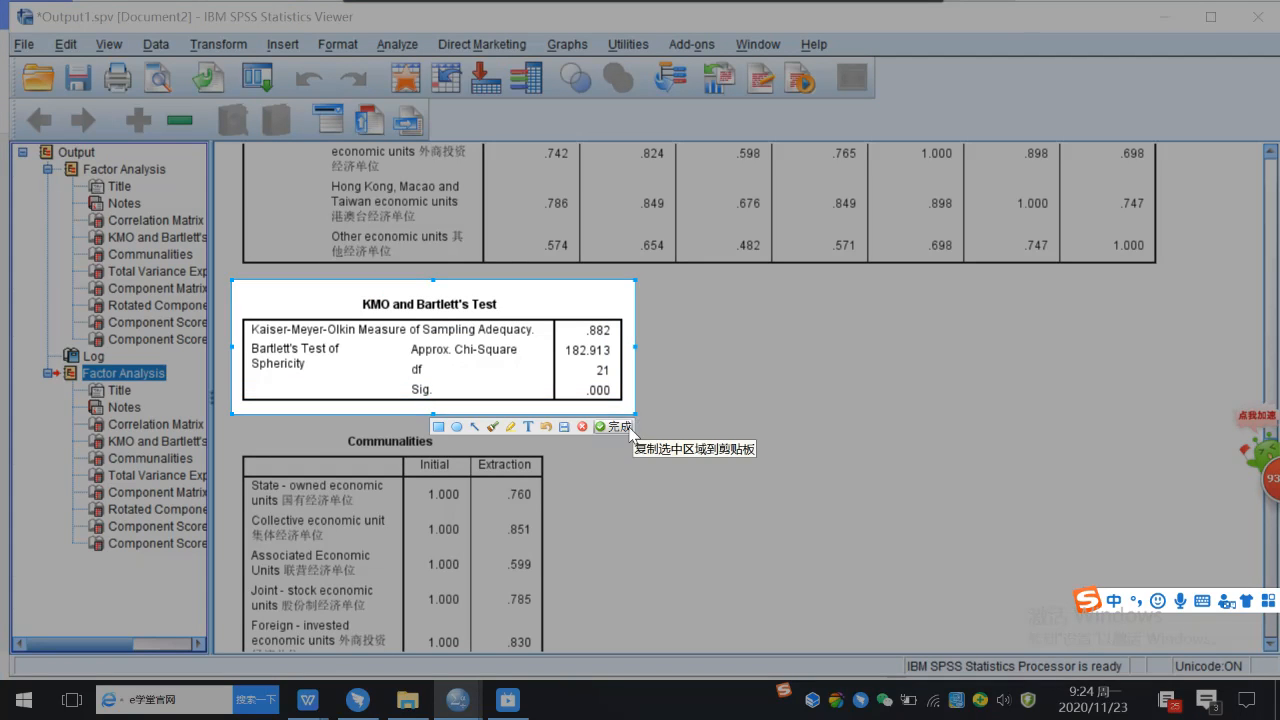
{"action": "left_click", "coordinate": [613, 426]}
Return to the factor analysis lecture notes in WPS and paste the KMO and Bartlett's Test screenshot on a new line above point ②.
{"action": "mouse_move", "coordinate": [322, 705]}
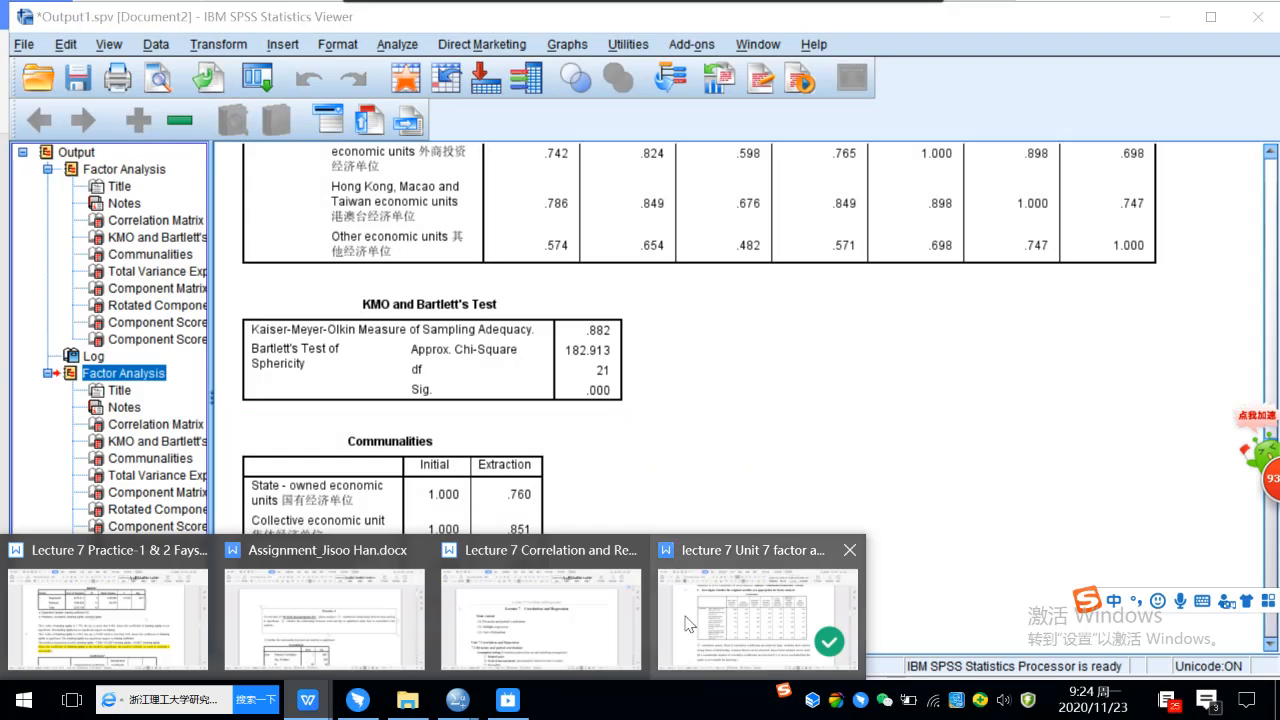
{"action": "left_click", "coordinate": [745, 628]}
{"action": "scroll", "coordinate": [494, 505], "scroll_direction": "down", "scroll_amount": 5}
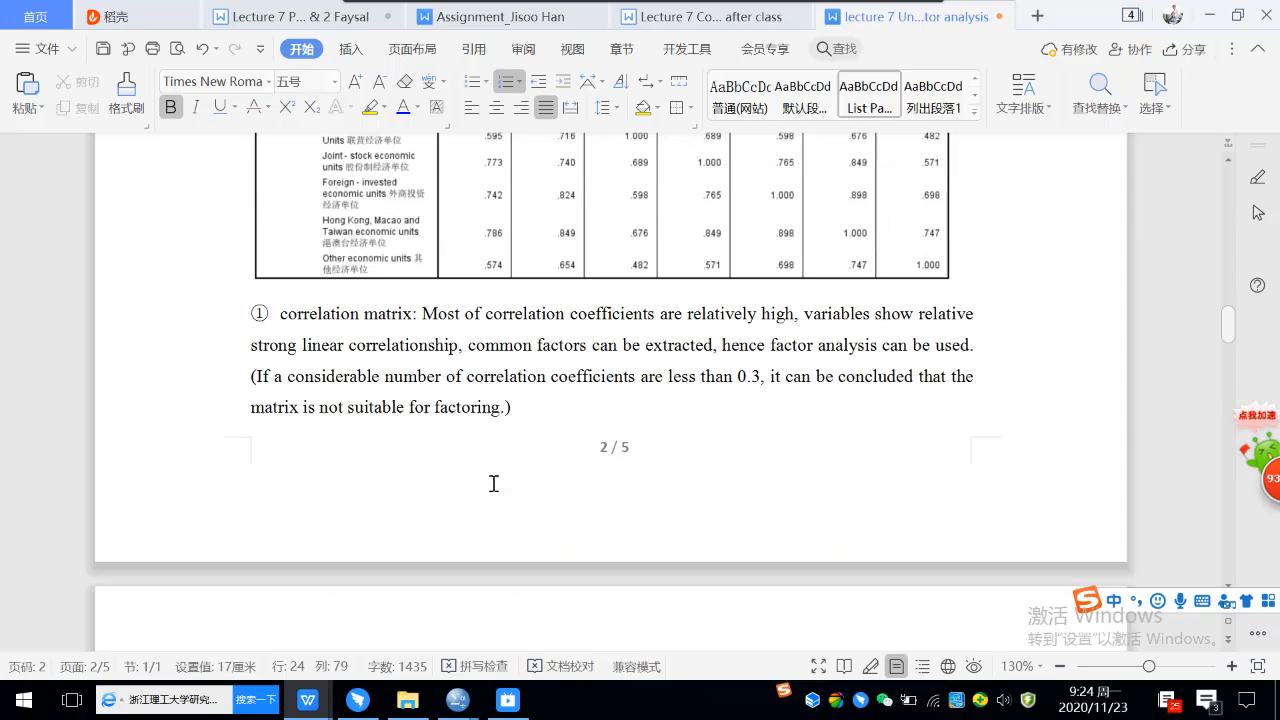
{"action": "scroll", "coordinate": [515, 460], "scroll_direction": "down", "scroll_amount": 2}
{"action": "scroll", "coordinate": [515, 458], "scroll_direction": "down", "scroll_amount": 2}
{"action": "scroll", "coordinate": [516, 459], "scroll_direction": "up", "scroll_amount": 2}
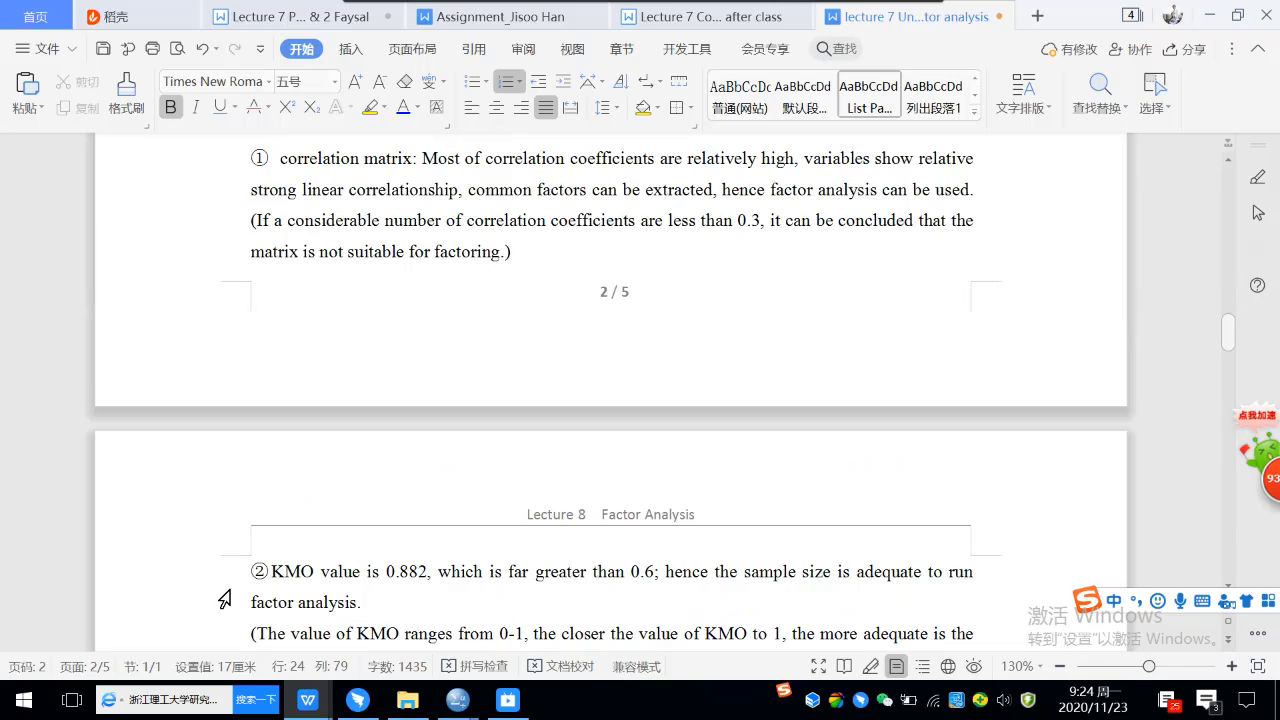
{"action": "left_click", "coordinate": [248, 570]}
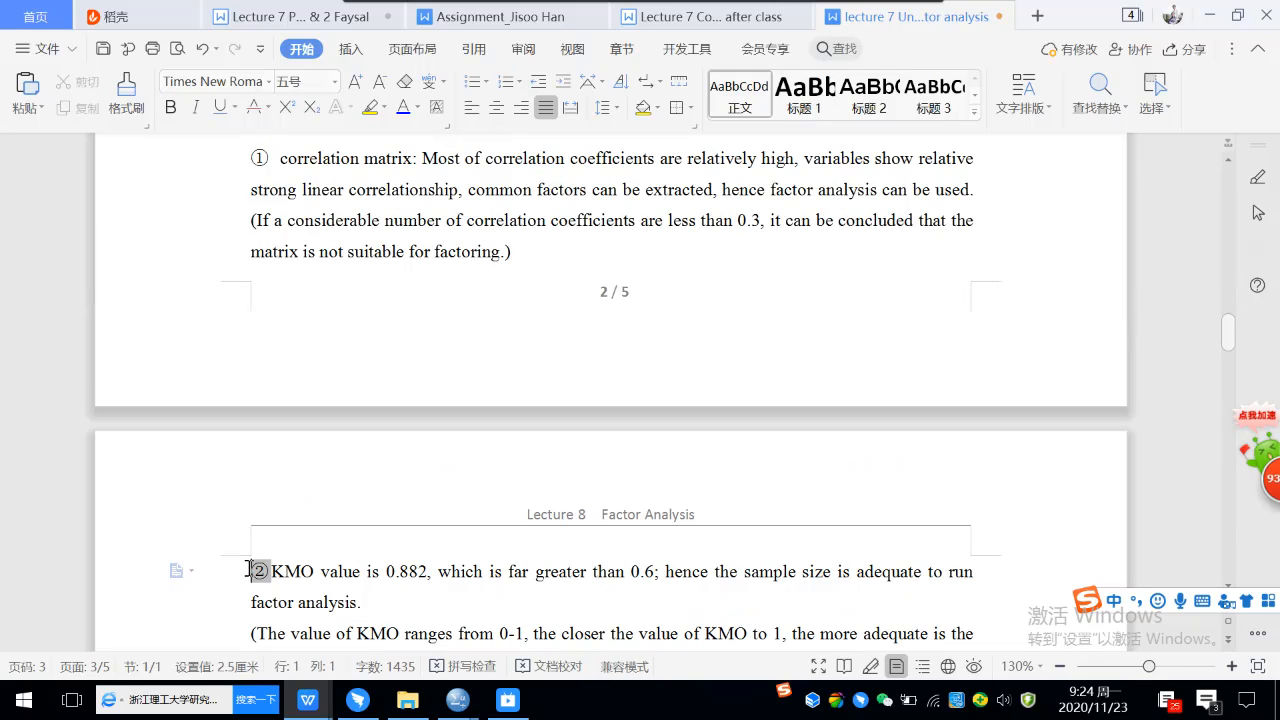
{"action": "key", "text": "Return"}
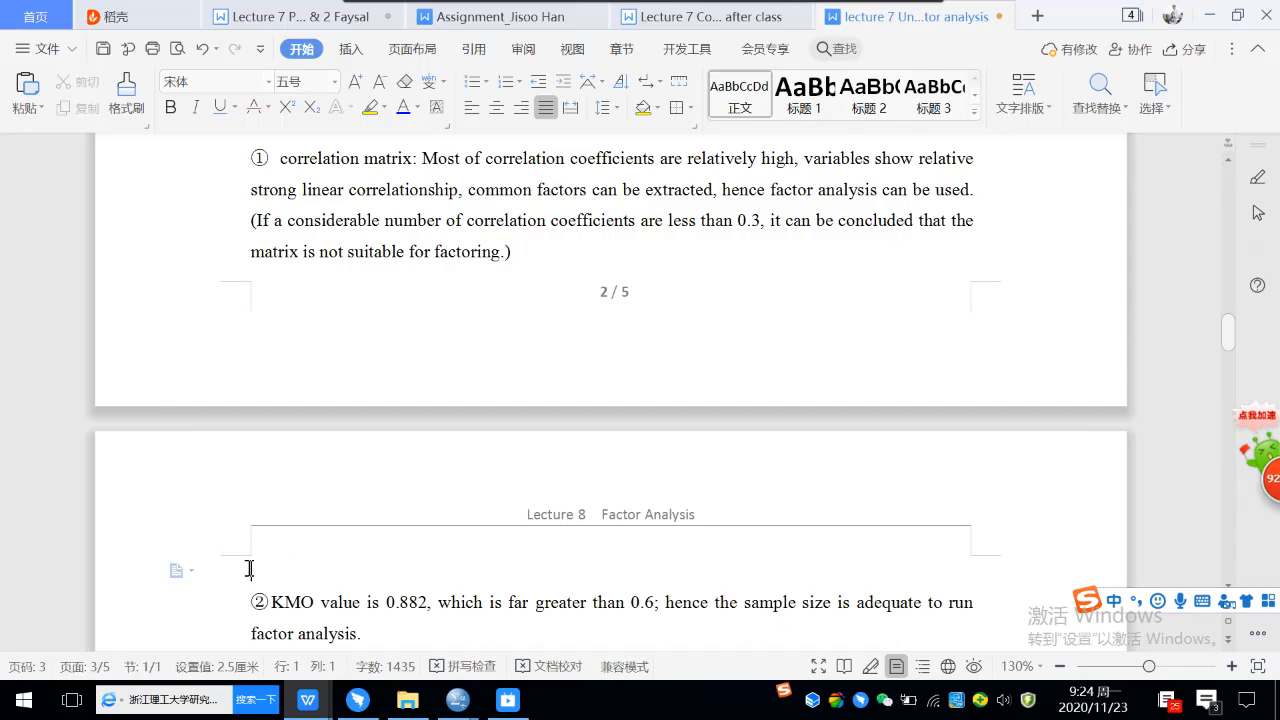
{"action": "key", "text": "ctrl+v"}
{"action": "left_click", "coordinate": [457, 560]}
Highlight in yellow the bracketed sentence about correlation coefficients less than 0.3 under the Correlation Matrix.
{"action": "scroll", "coordinate": [458, 558], "scroll_direction": "up", "scroll_amount": 3}
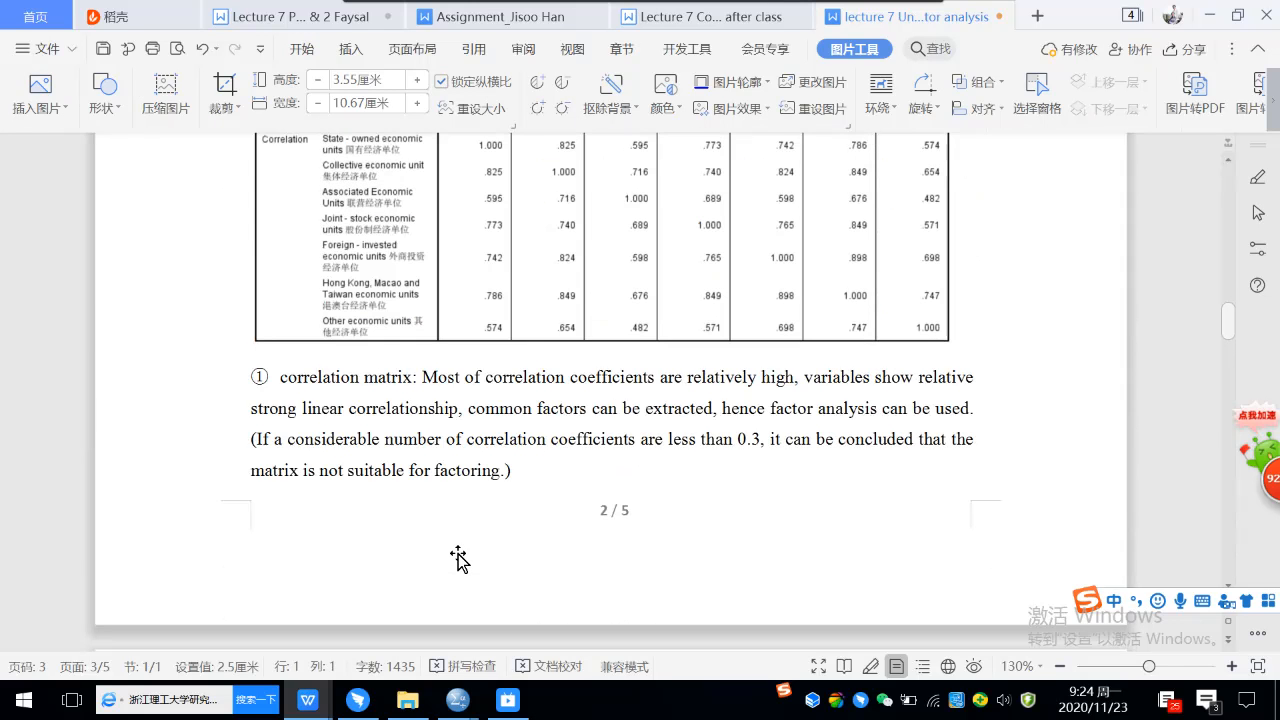
{"action": "scroll", "coordinate": [457, 560], "scroll_direction": "up", "scroll_amount": 3}
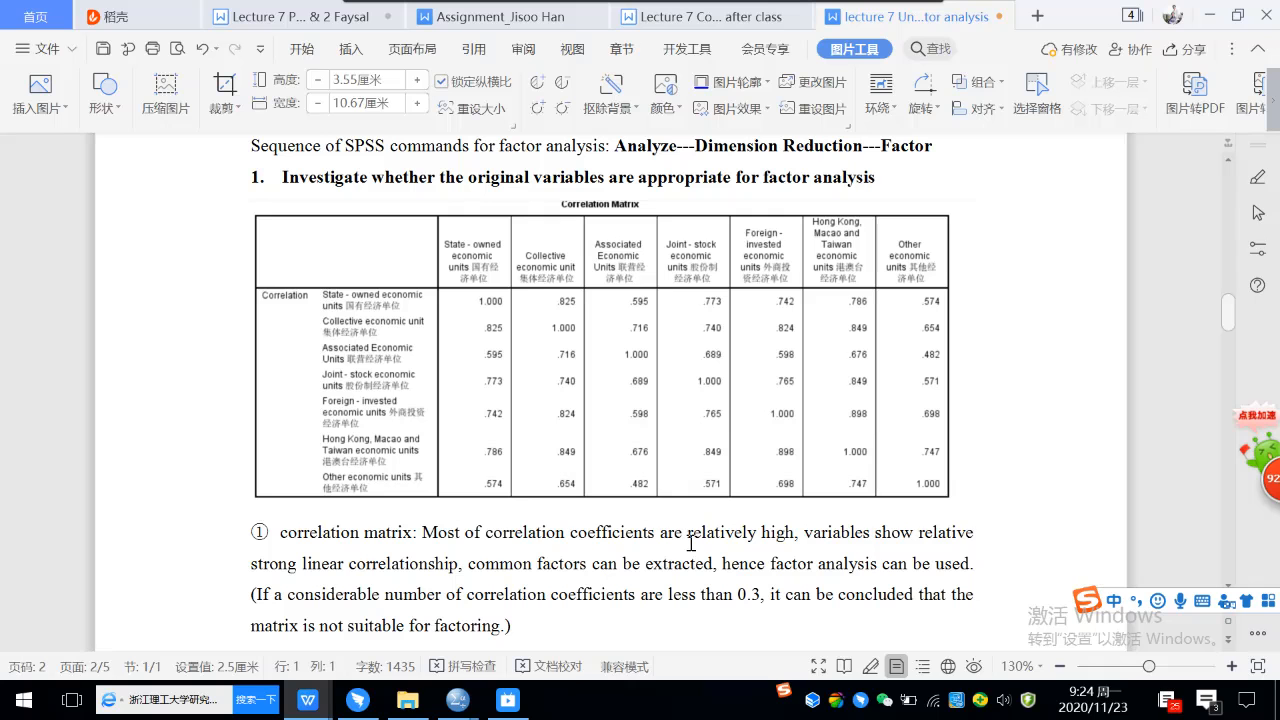
{"action": "left_click", "coordinate": [251, 594]}
{"action": "left_click_drag", "start_coordinate": [251, 594], "coordinate": [501, 618]}
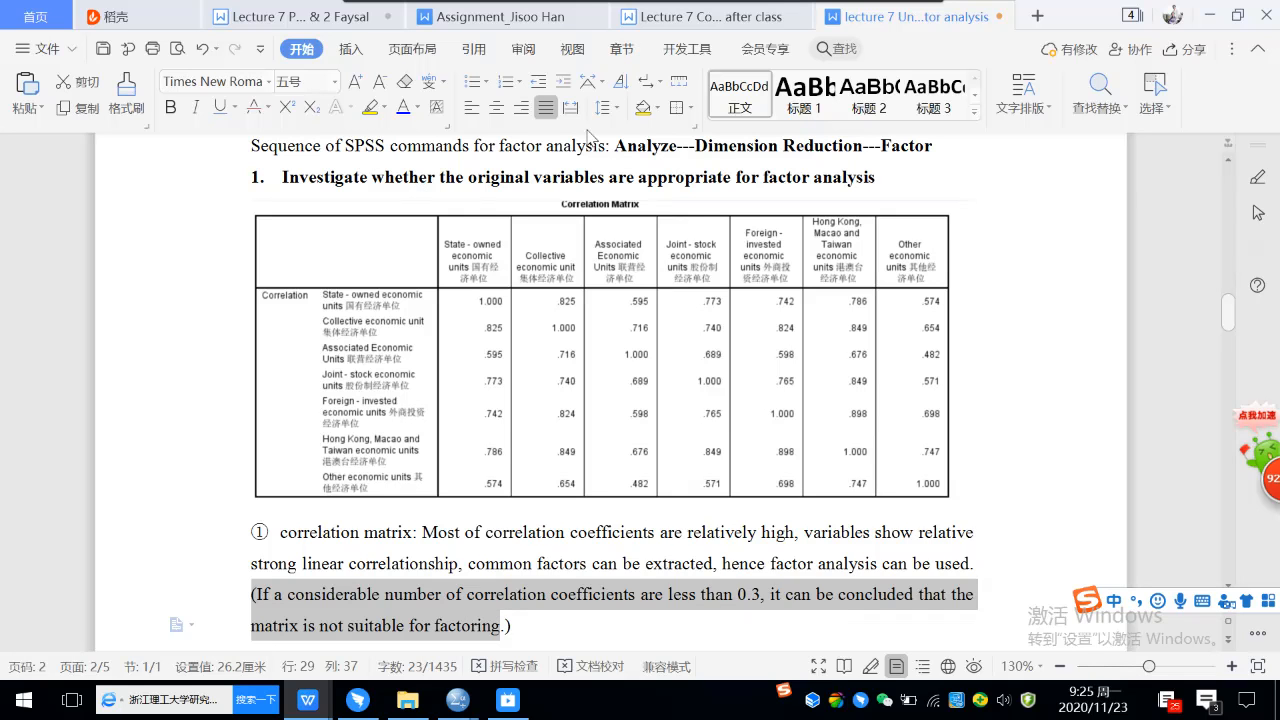
{"action": "left_click", "coordinate": [374, 110]}
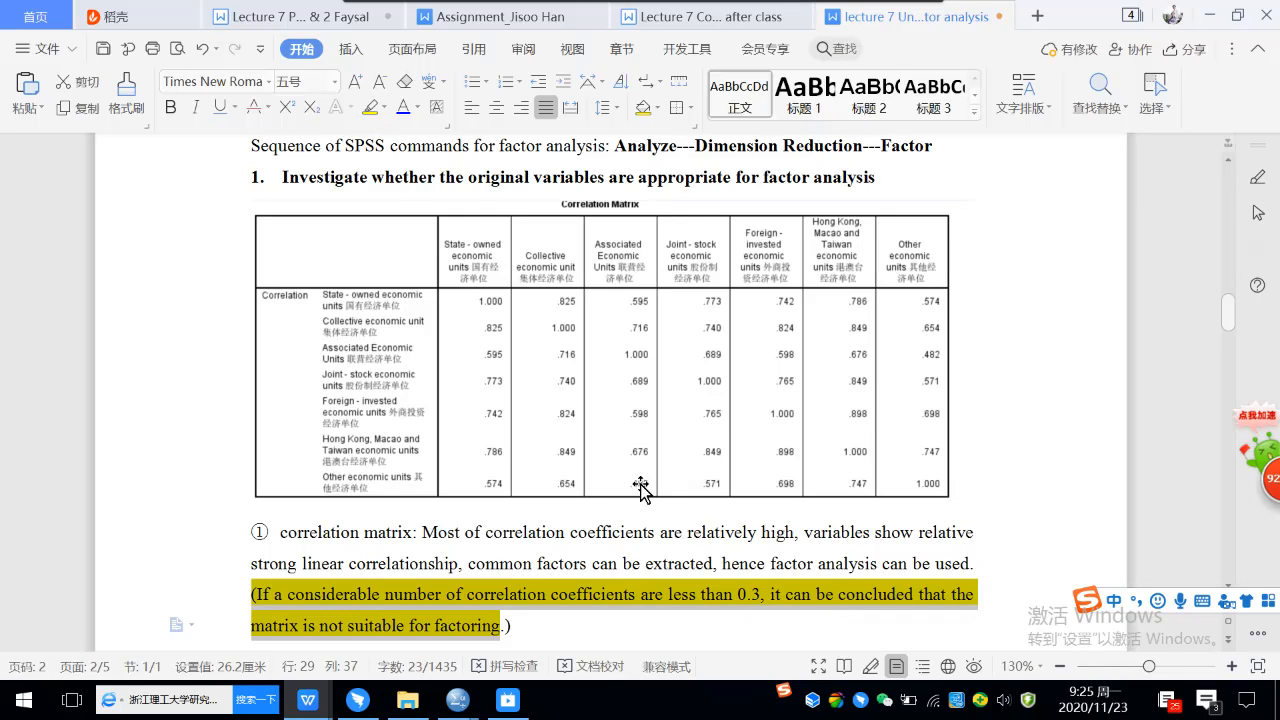
{"action": "left_click", "coordinate": [709, 493]}
Highlight in yellow the clause "the closer the value of KMO to 1, the more adequate is the sample size to run the factor analysis".
{"action": "scroll", "coordinate": [709, 493], "scroll_direction": "down", "scroll_amount": 1}
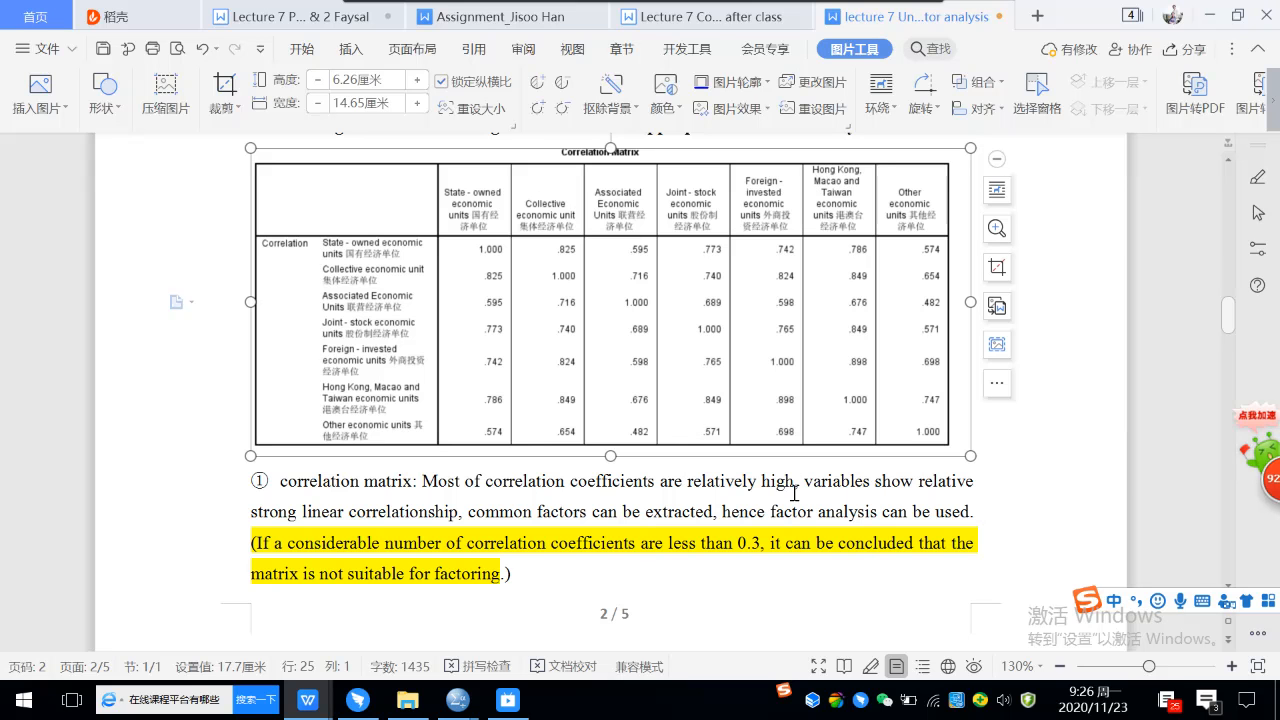
{"action": "scroll", "coordinate": [785, 485], "scroll_direction": "down", "scroll_amount": 5}
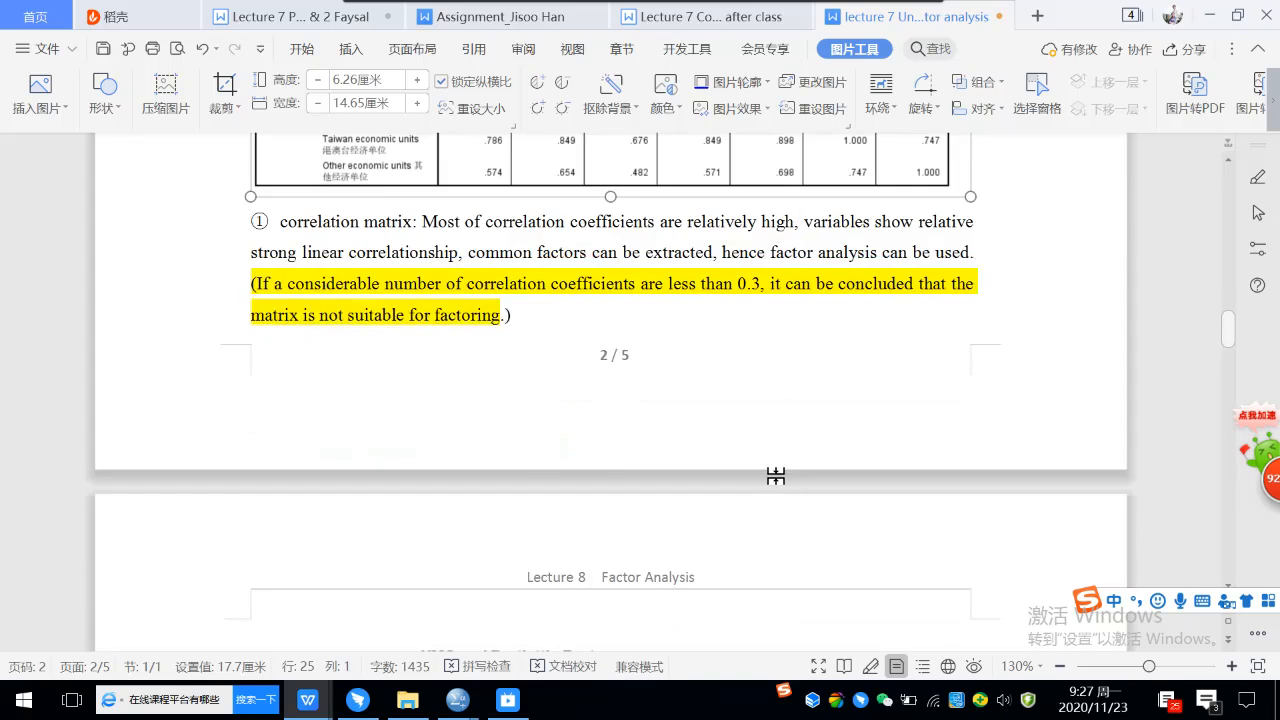
{"action": "scroll", "coordinate": [772, 469], "scroll_direction": "down", "scroll_amount": 3}
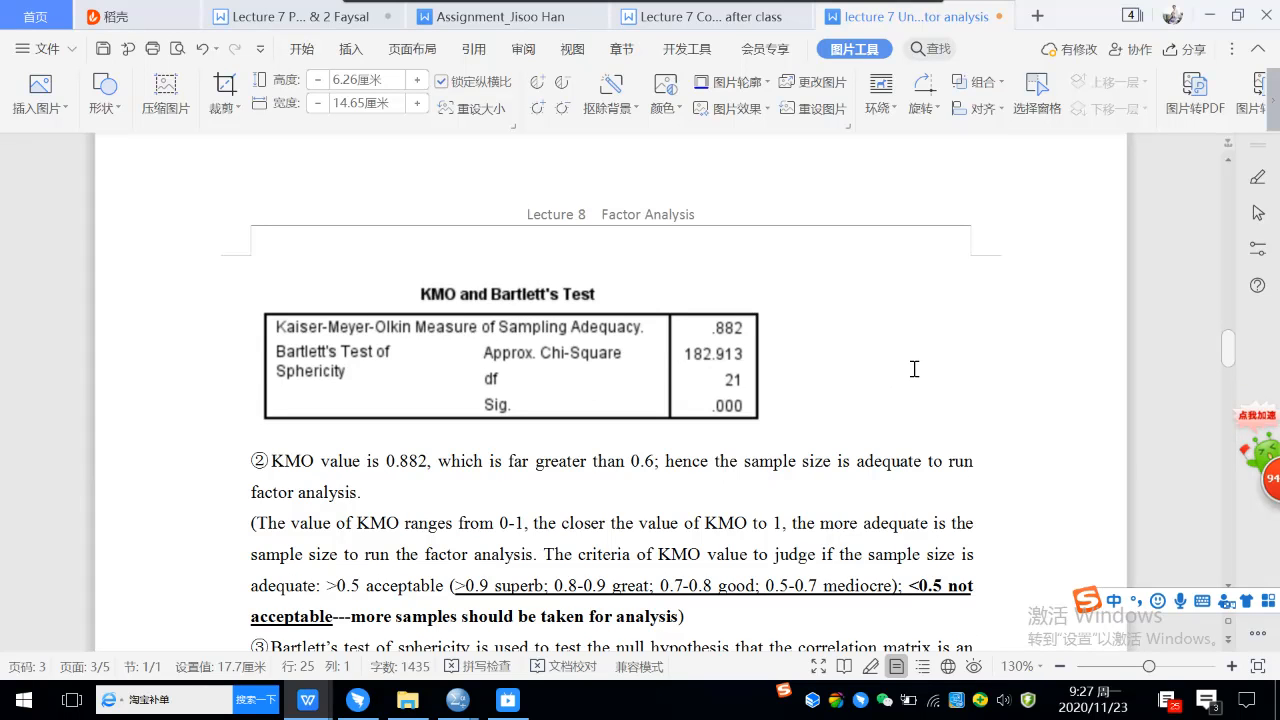
{"action": "scroll", "coordinate": [976, 367], "scroll_direction": "down", "scroll_amount": 1}
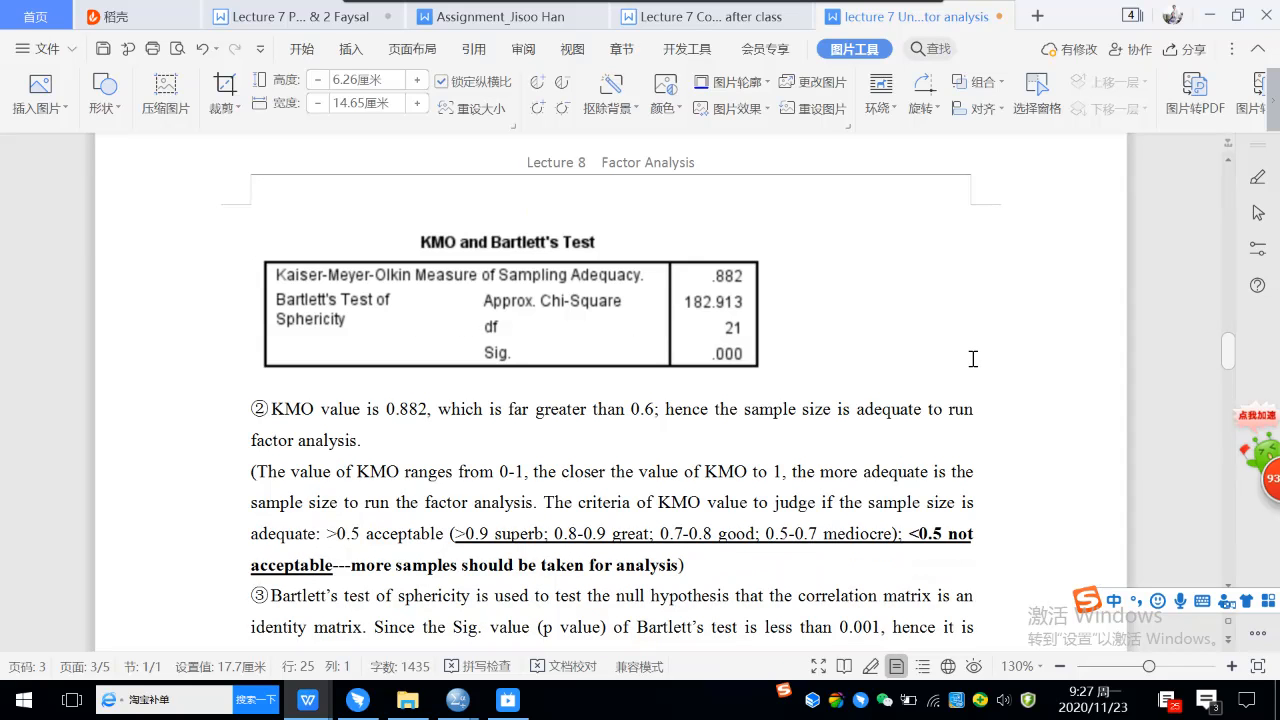
{"action": "scroll", "coordinate": [973, 358], "scroll_direction": "down", "scroll_amount": 1}
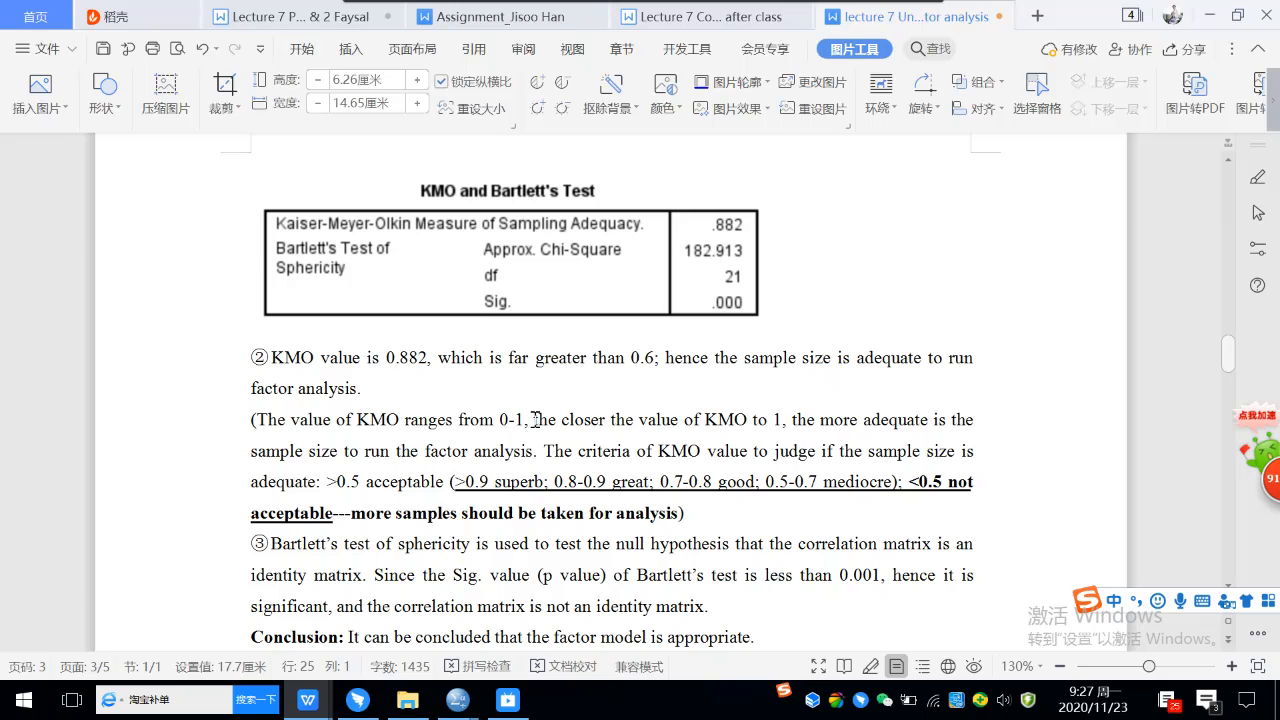
{"action": "left_click_drag", "start_coordinate": [535, 419], "coordinate": [533, 447]}
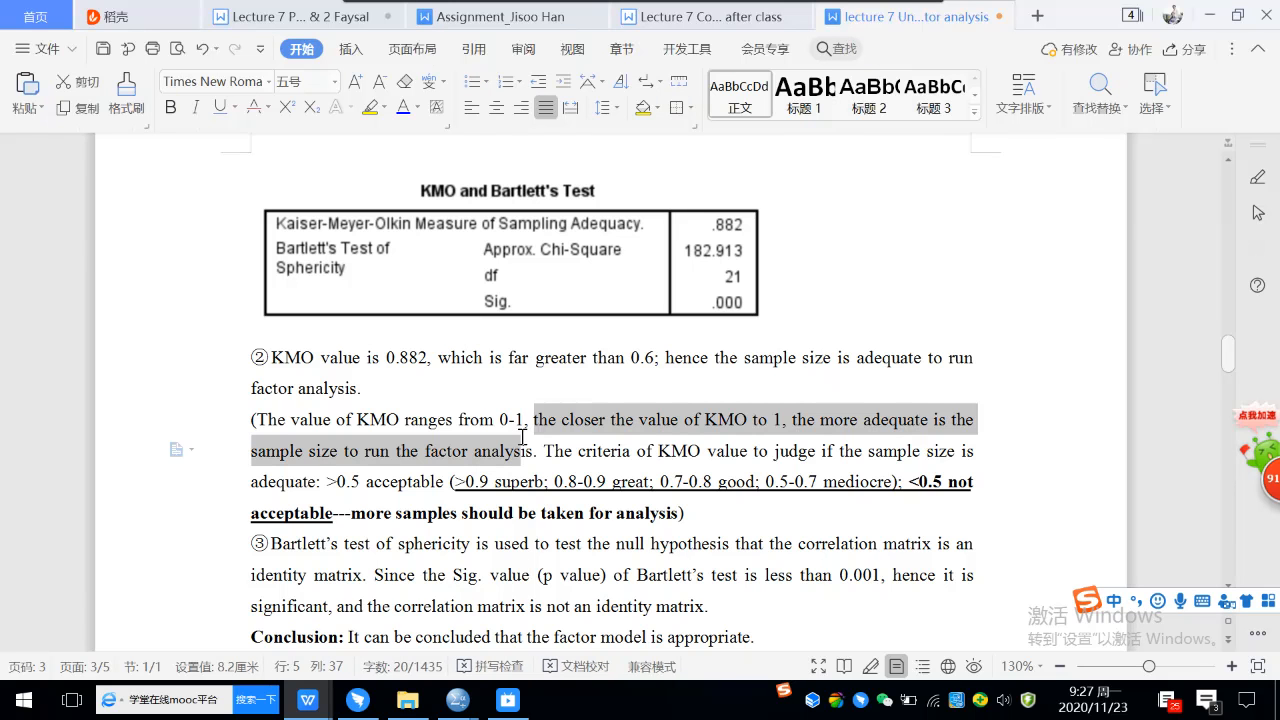
{"action": "left_click", "coordinate": [370, 107]}
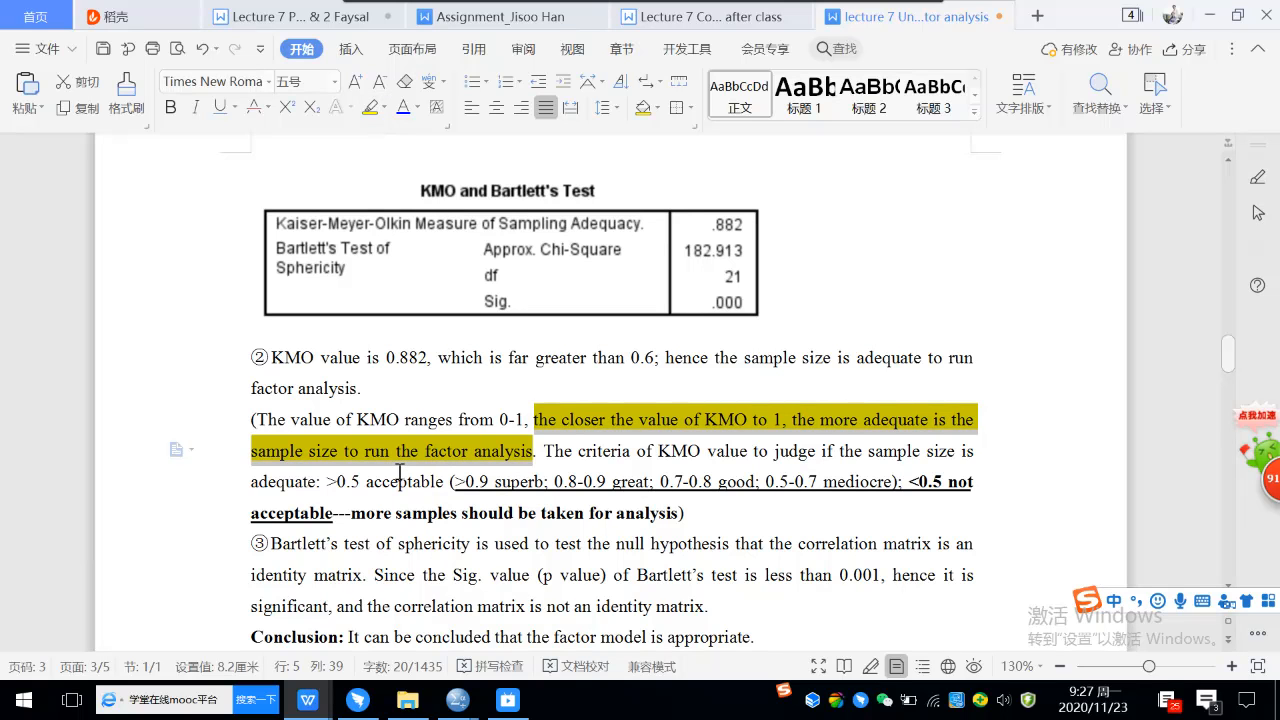
{"action": "left_click", "coordinate": [1231, 668]}
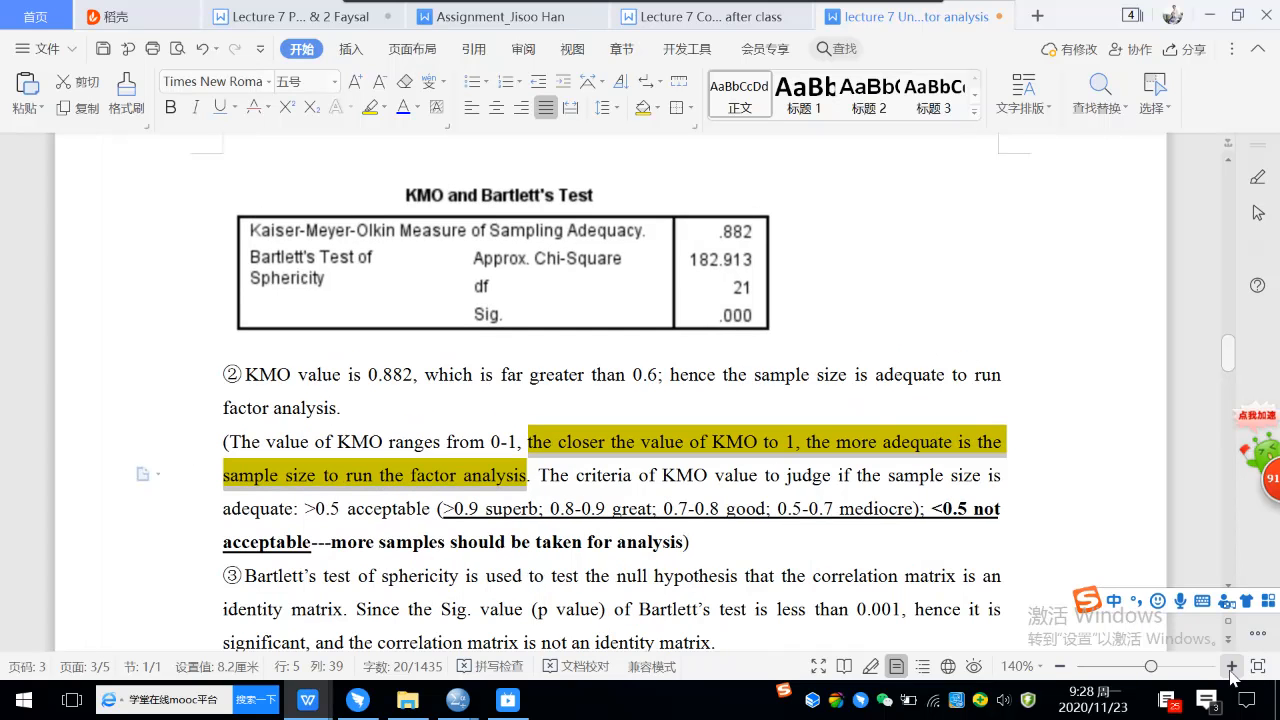
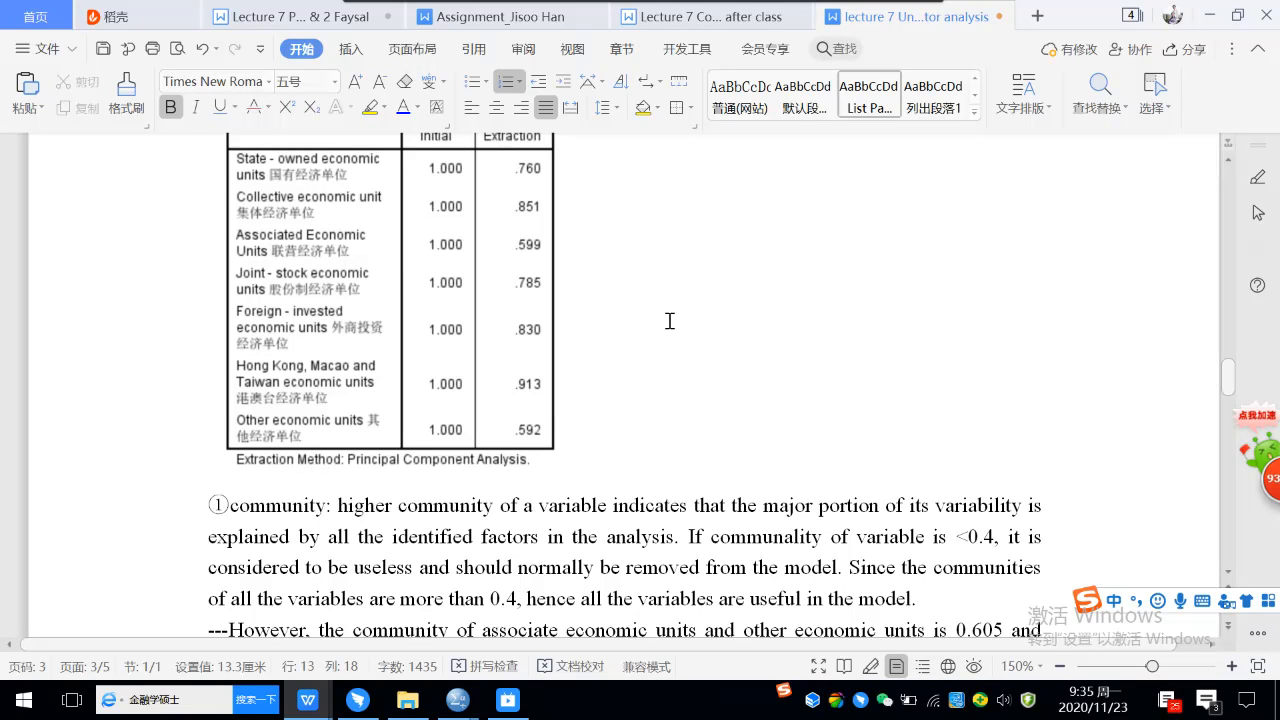
Highlight in yellow the sentence "If communality of variable is <0.4, it is considered to be useless and should normally be removed from the model".
{"action": "scroll", "coordinate": [670, 321], "scroll_direction": "up", "scroll_amount": 1}
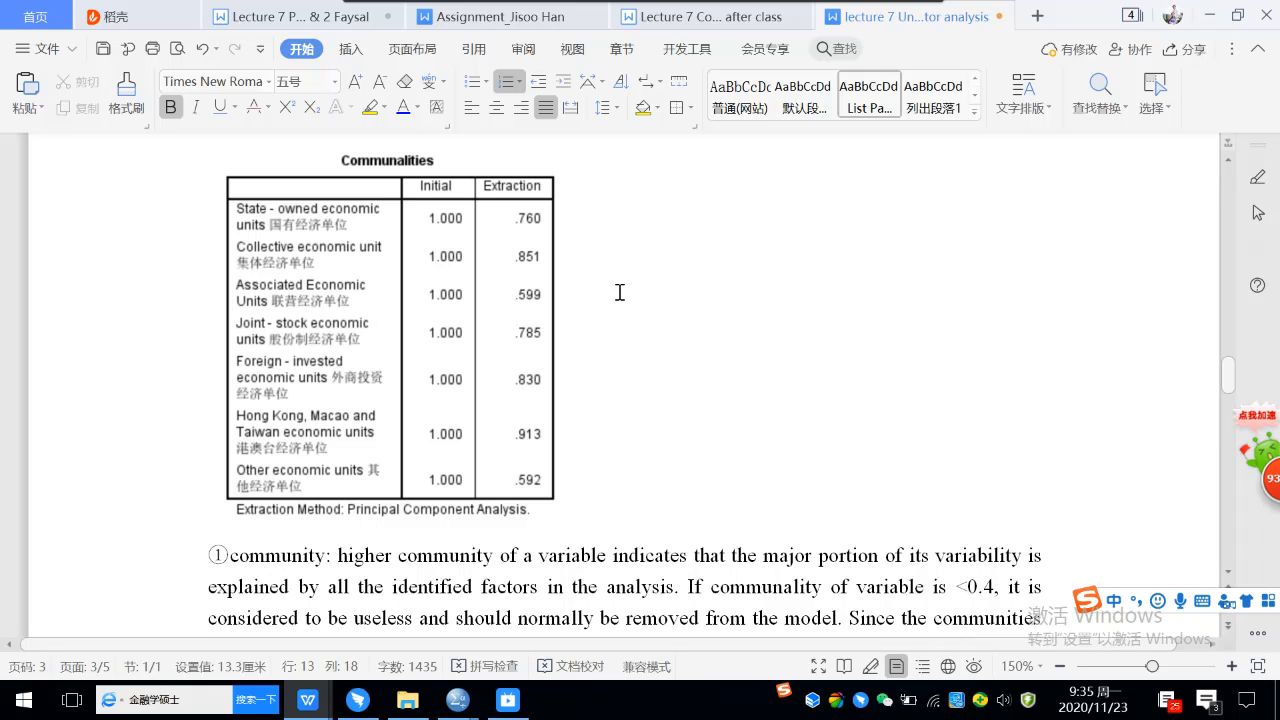
{"action": "scroll", "coordinate": [645, 327], "scroll_direction": "down", "scroll_amount": 2}
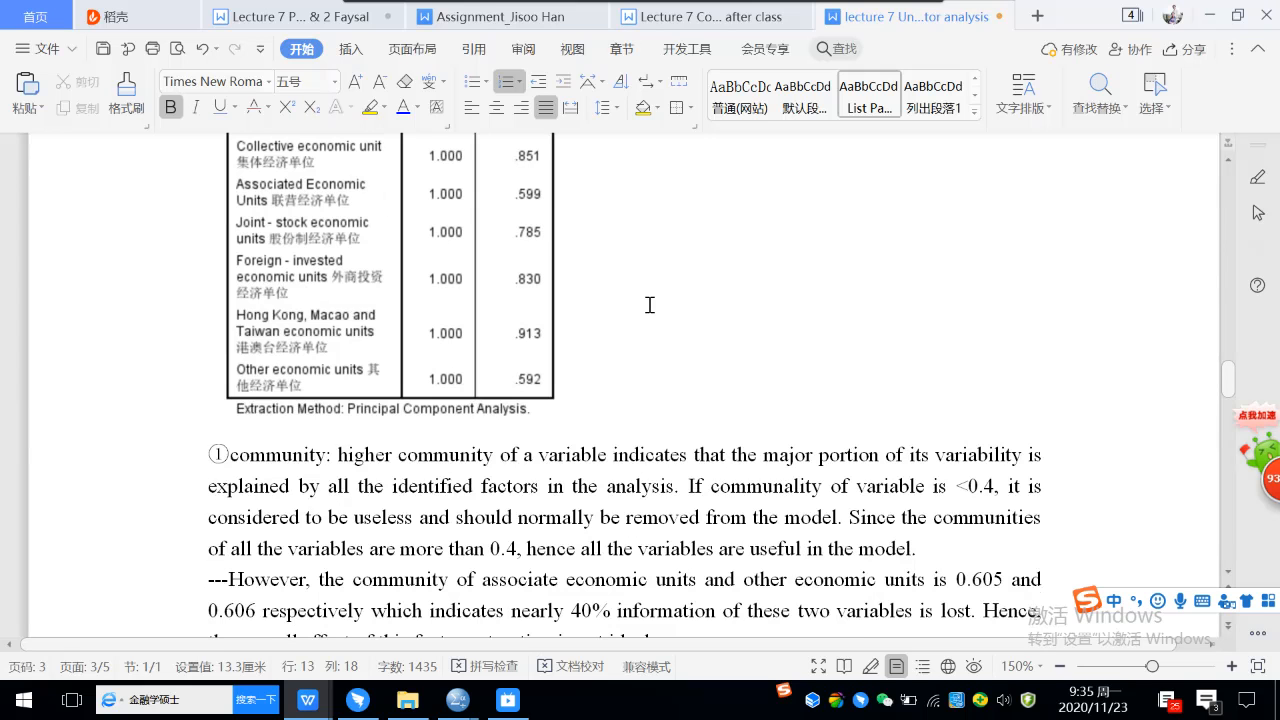
{"action": "scroll", "coordinate": [649, 305], "scroll_direction": "up", "scroll_amount": 2}
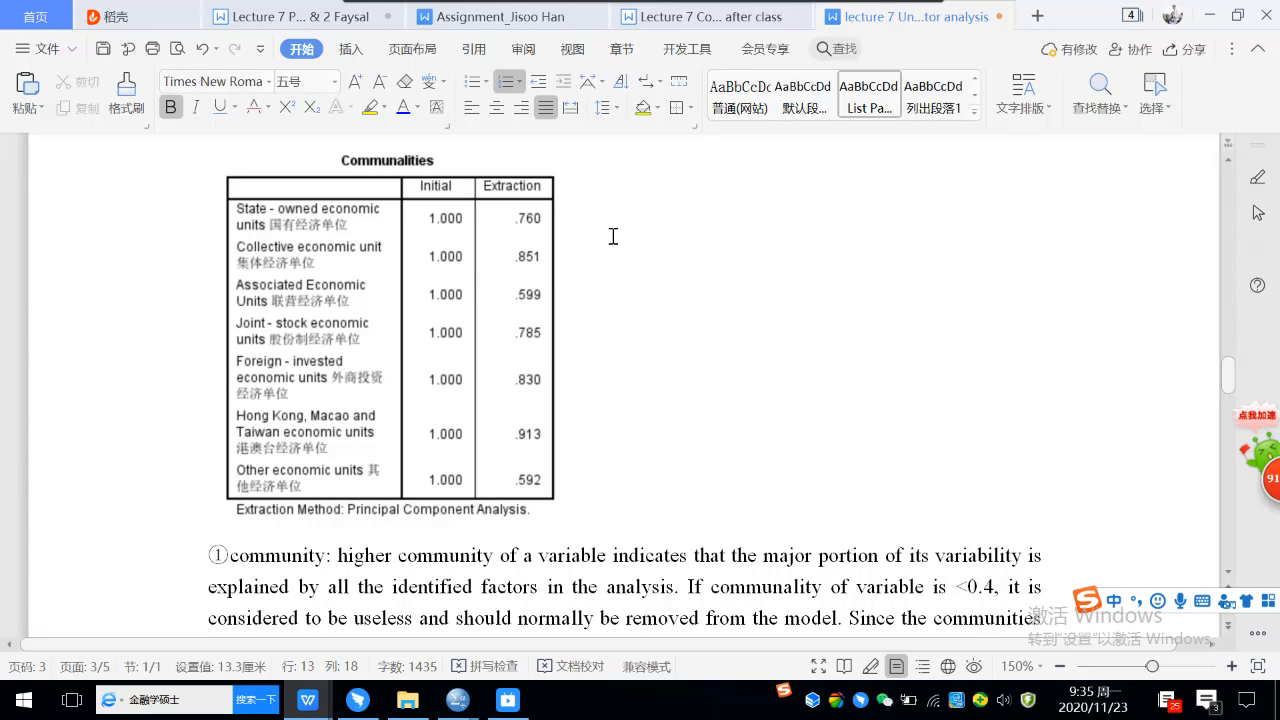
{"action": "scroll", "coordinate": [622, 283], "scroll_direction": "down", "scroll_amount": 4}
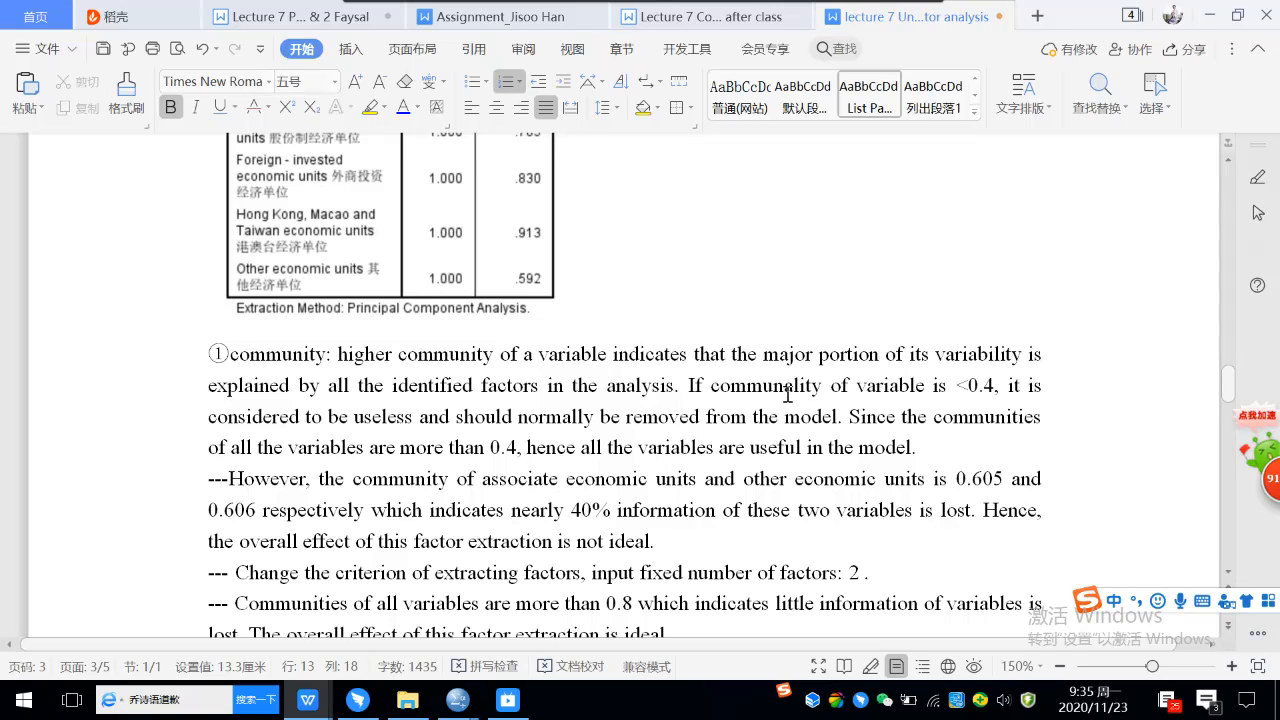
{"action": "left_click", "coordinate": [681, 383]}
{"action": "left_click_drag", "start_coordinate": [681, 383], "coordinate": [837, 410]}
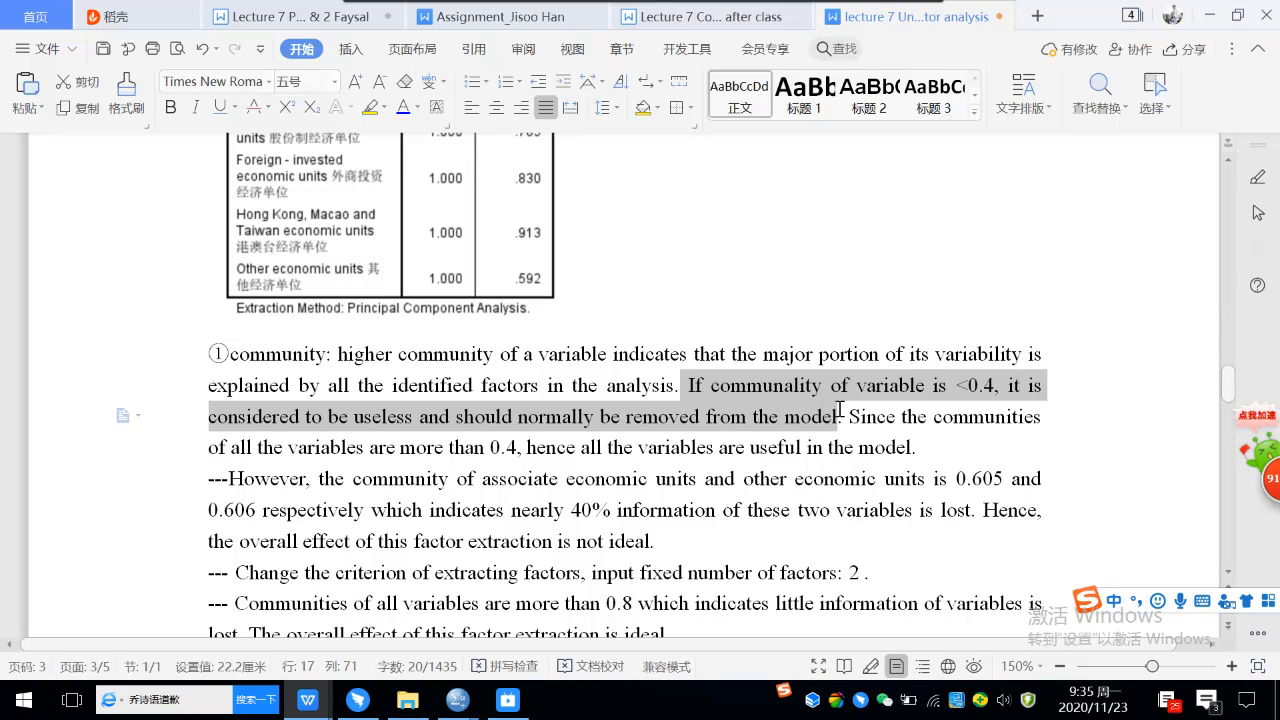
{"action": "left_click", "coordinate": [379, 113]}
{"action": "left_click", "coordinate": [730, 358]}
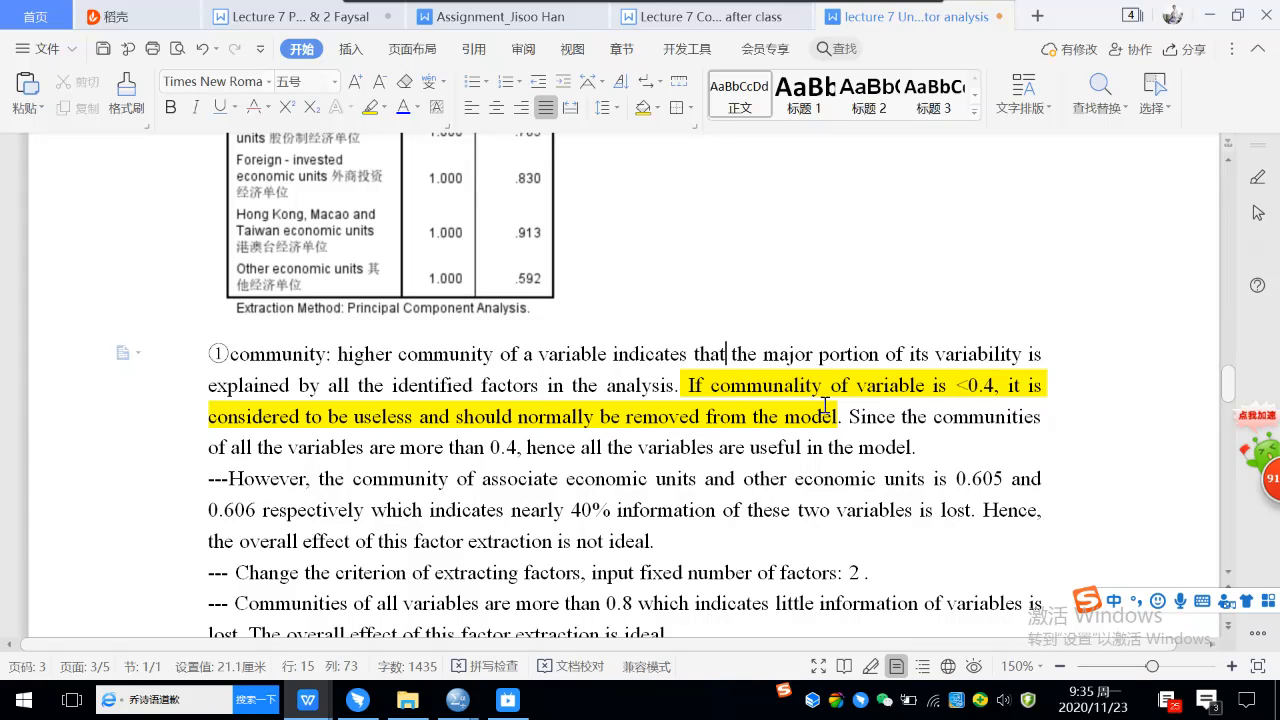
Correct the communalities of associate and other economic units in the notes below the Communalities table to 0.599 and 0.592.
{"action": "scroll", "coordinate": [825, 405], "scroll_direction": "up", "scroll_amount": 2}
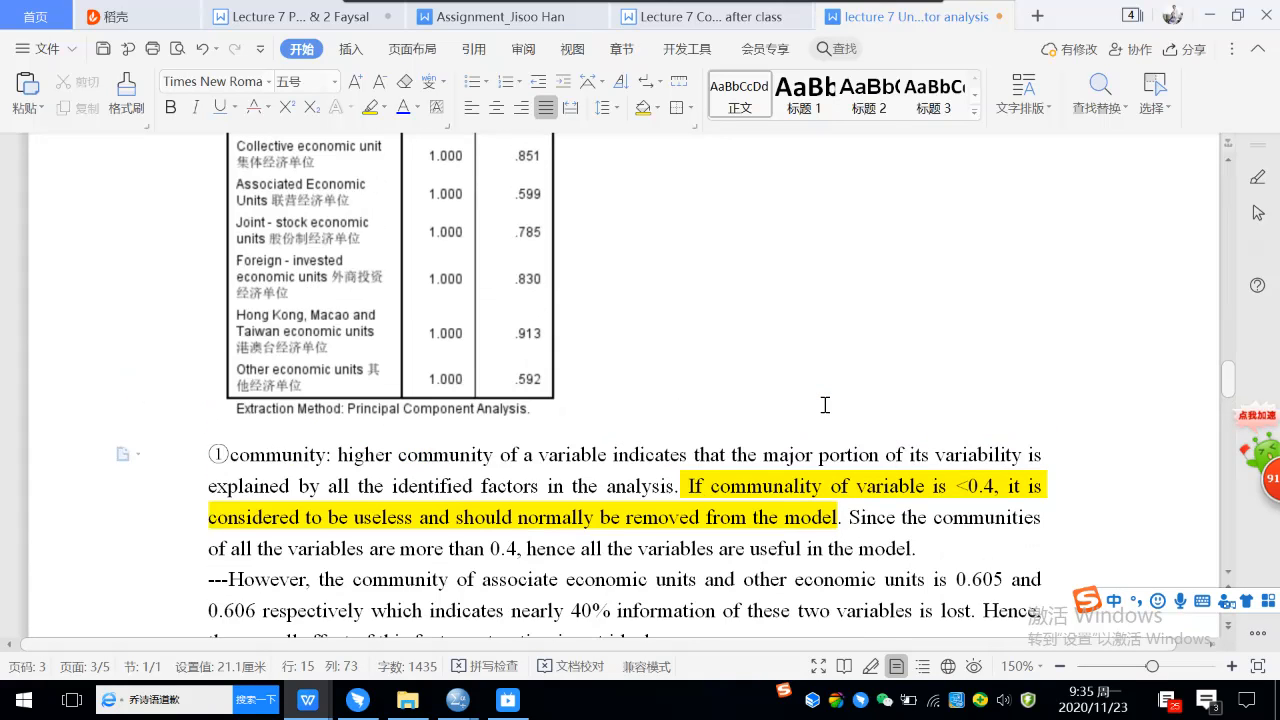
{"action": "scroll", "coordinate": [825, 405], "scroll_direction": "up", "scroll_amount": 1}
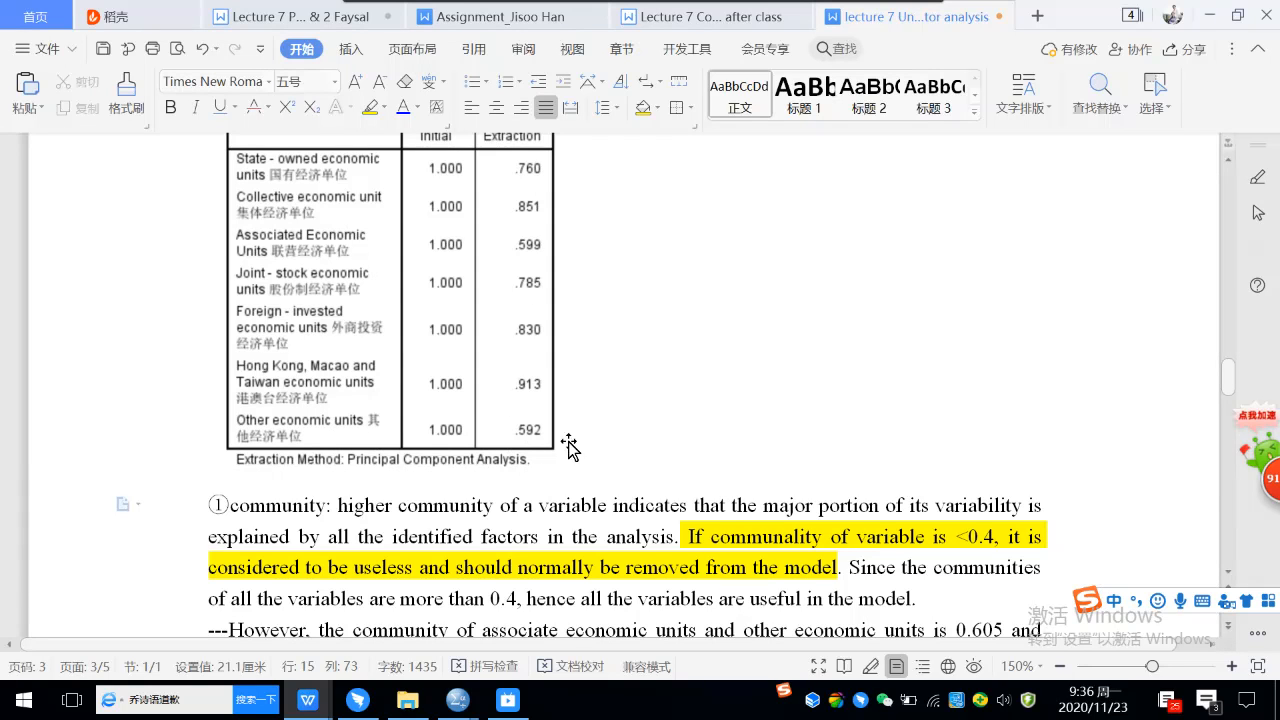
{"action": "scroll", "coordinate": [563, 200], "scroll_direction": "up", "scroll_amount": 1}
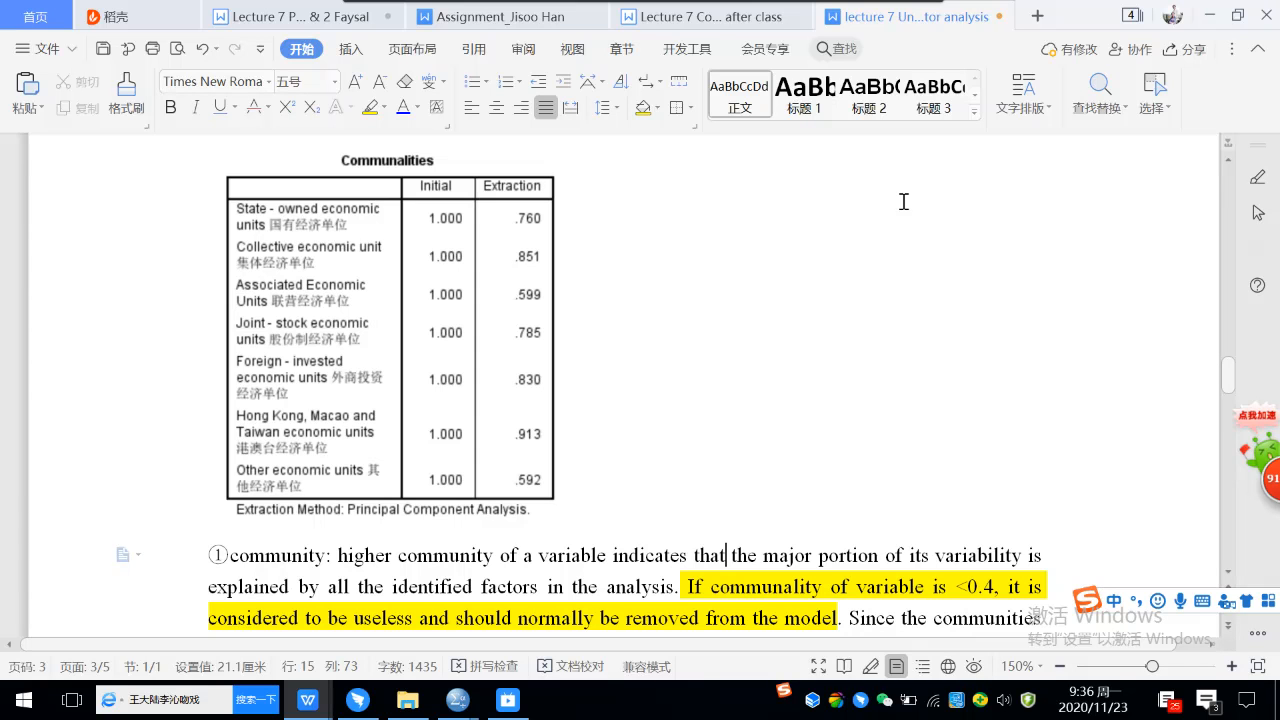
{"action": "scroll", "coordinate": [720, 270], "scroll_direction": "down", "scroll_amount": 2}
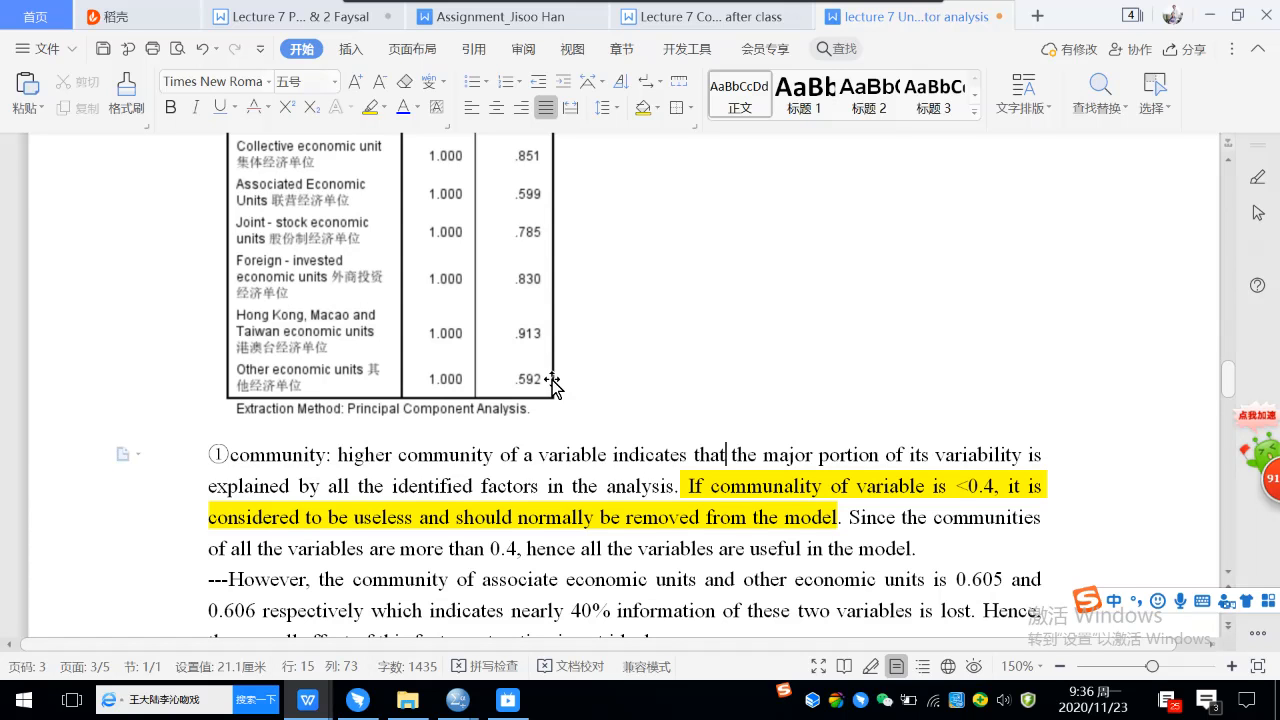
{"action": "scroll", "coordinate": [552, 380], "scroll_direction": "down", "scroll_amount": 1}
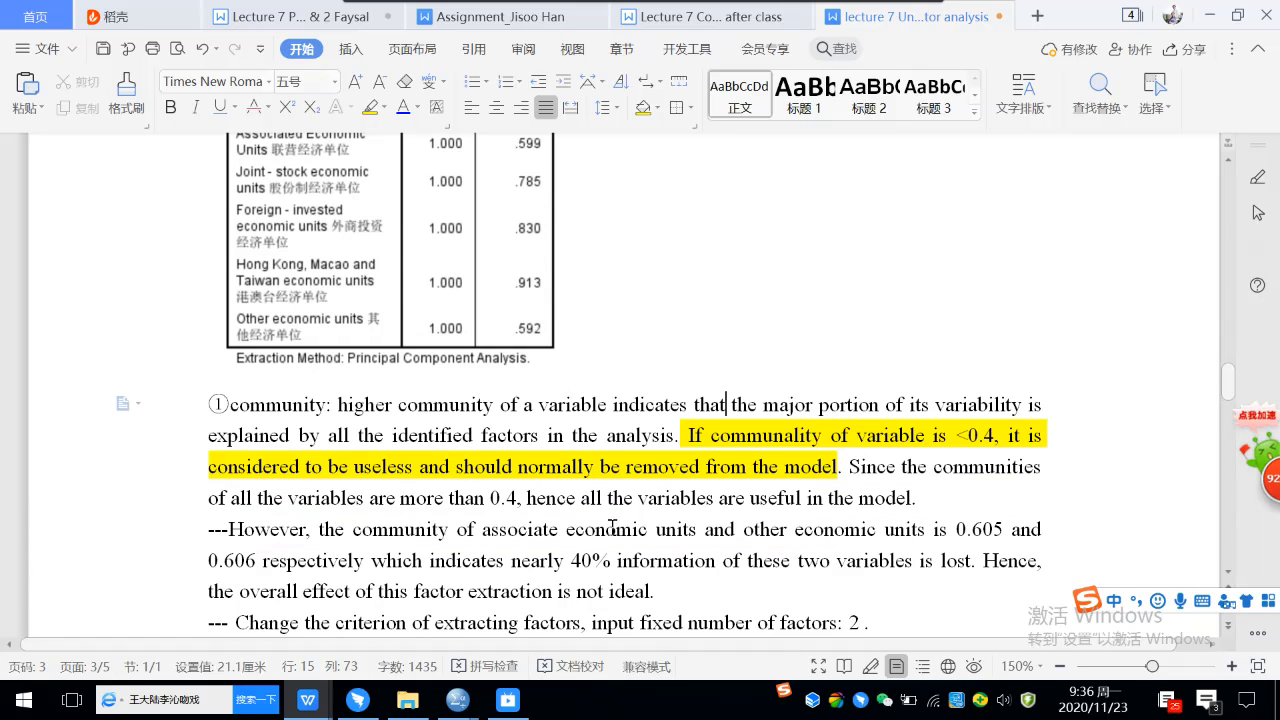
{"action": "left_click_drag", "start_coordinate": [972, 527], "coordinate": [1003, 527]}
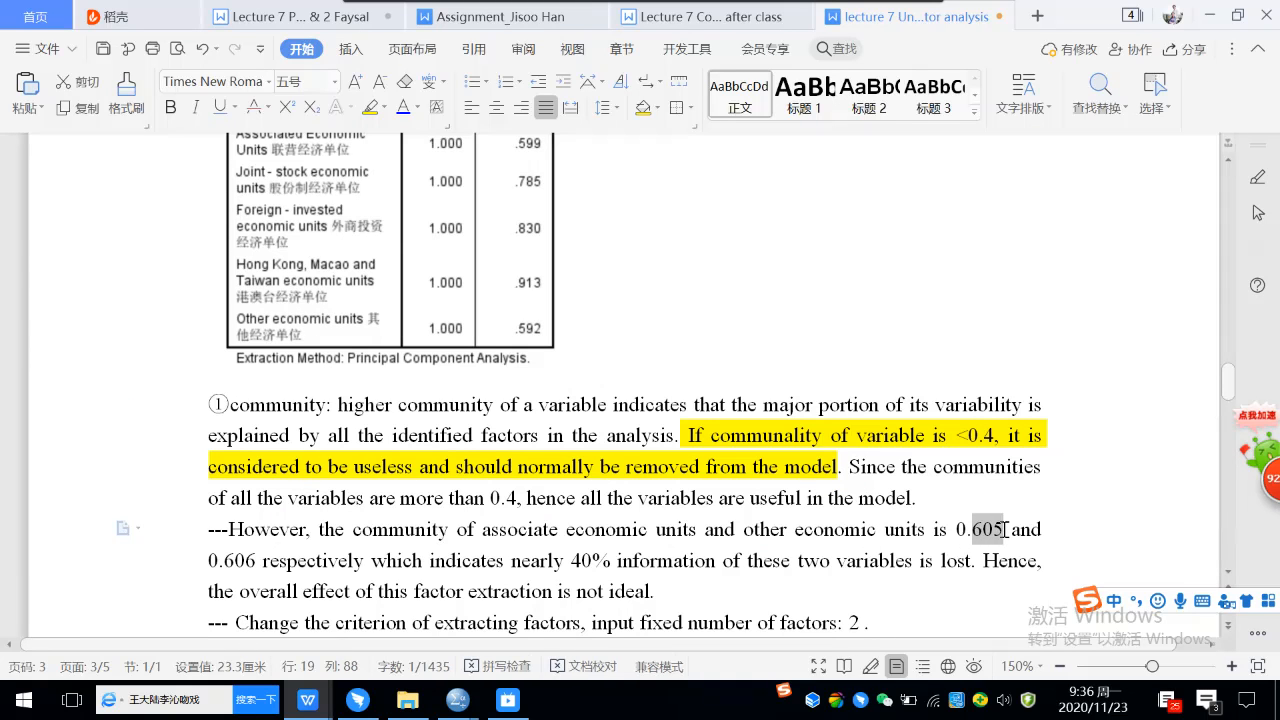
{"action": "type", "text": "599"}
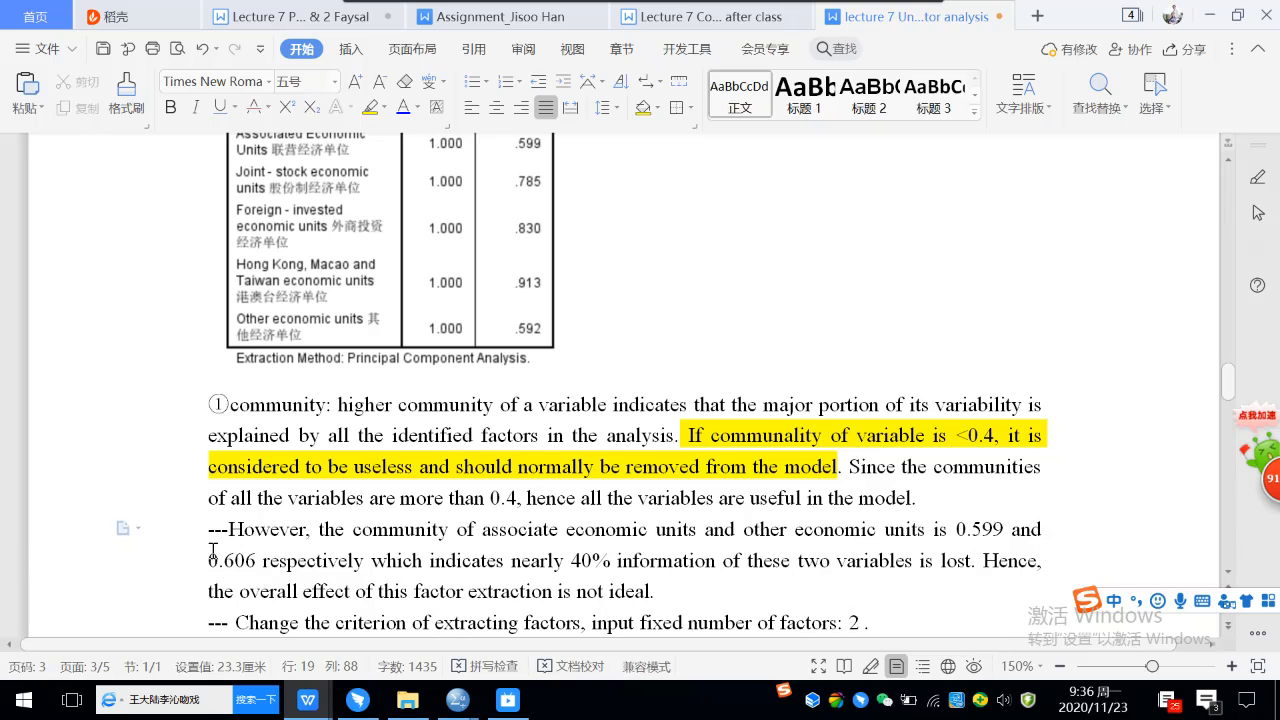
{"action": "left_click_drag", "start_coordinate": [224, 561], "coordinate": [263, 563]}
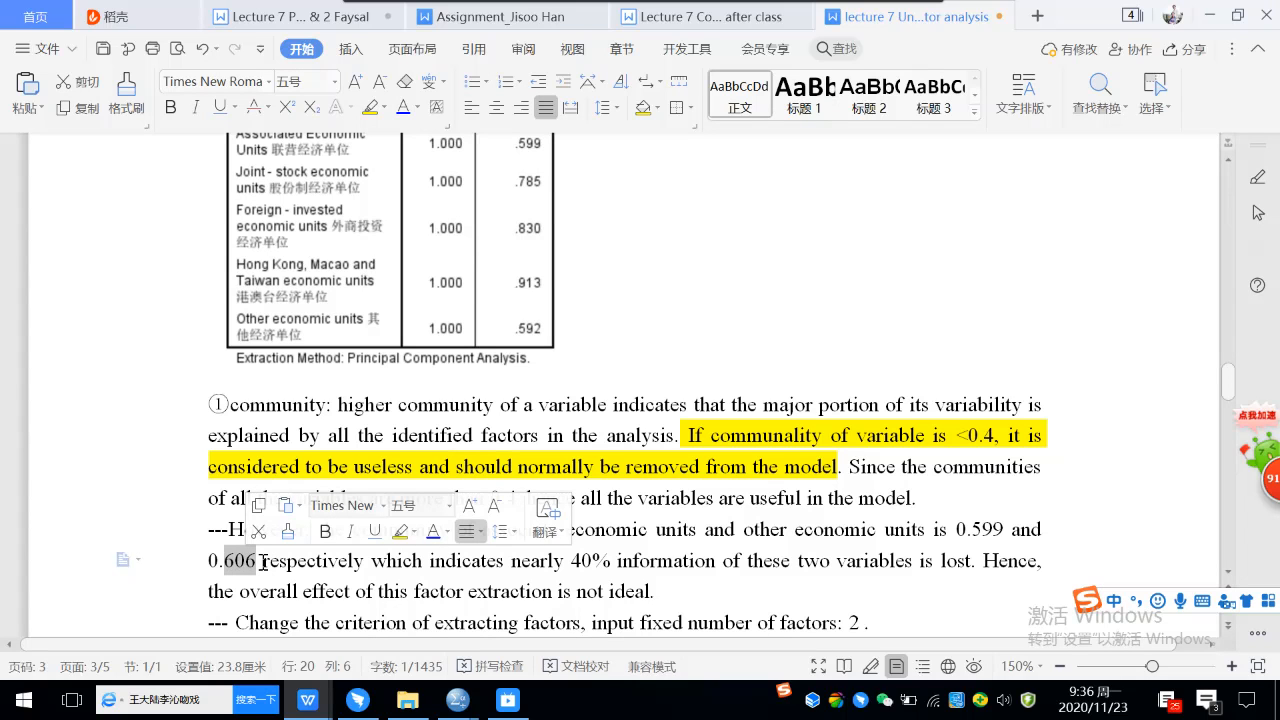
{"action": "type", "text": "592"}
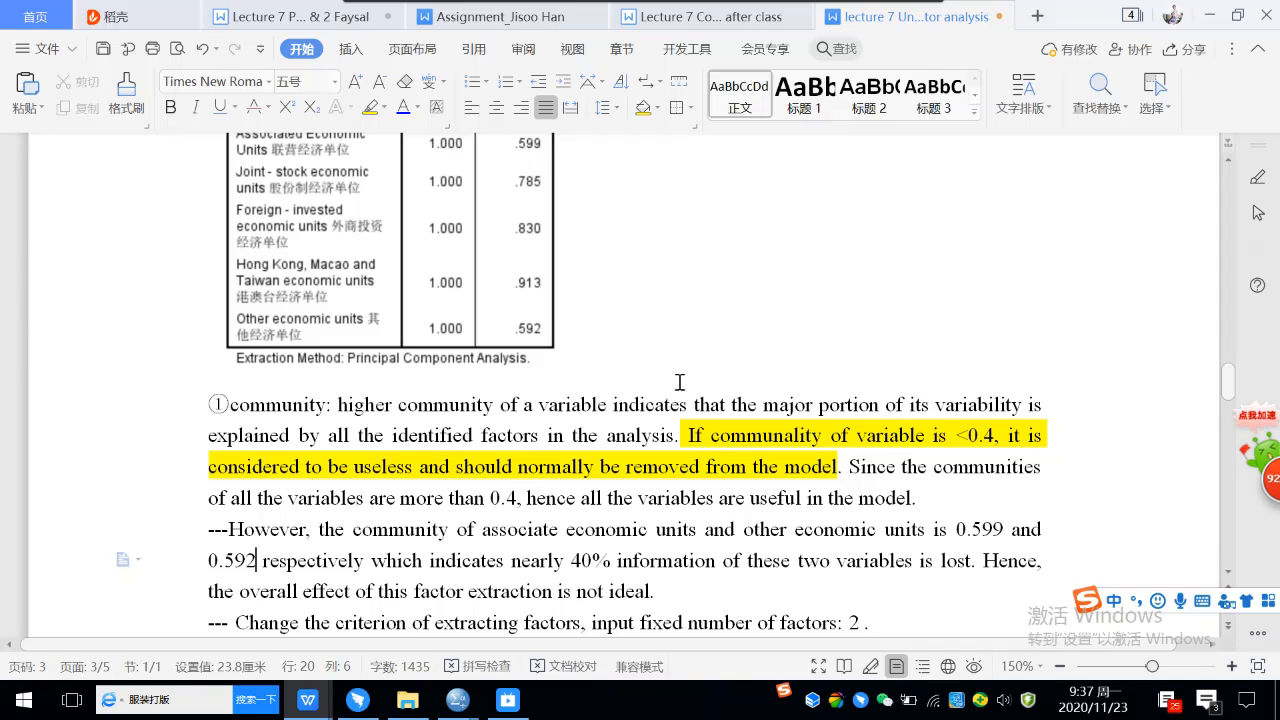
Insert an empty line above point ② "Total variance explained" at the start of page 4.
{"action": "scroll", "coordinate": [660, 323], "scroll_direction": "up", "scroll_amount": 3}
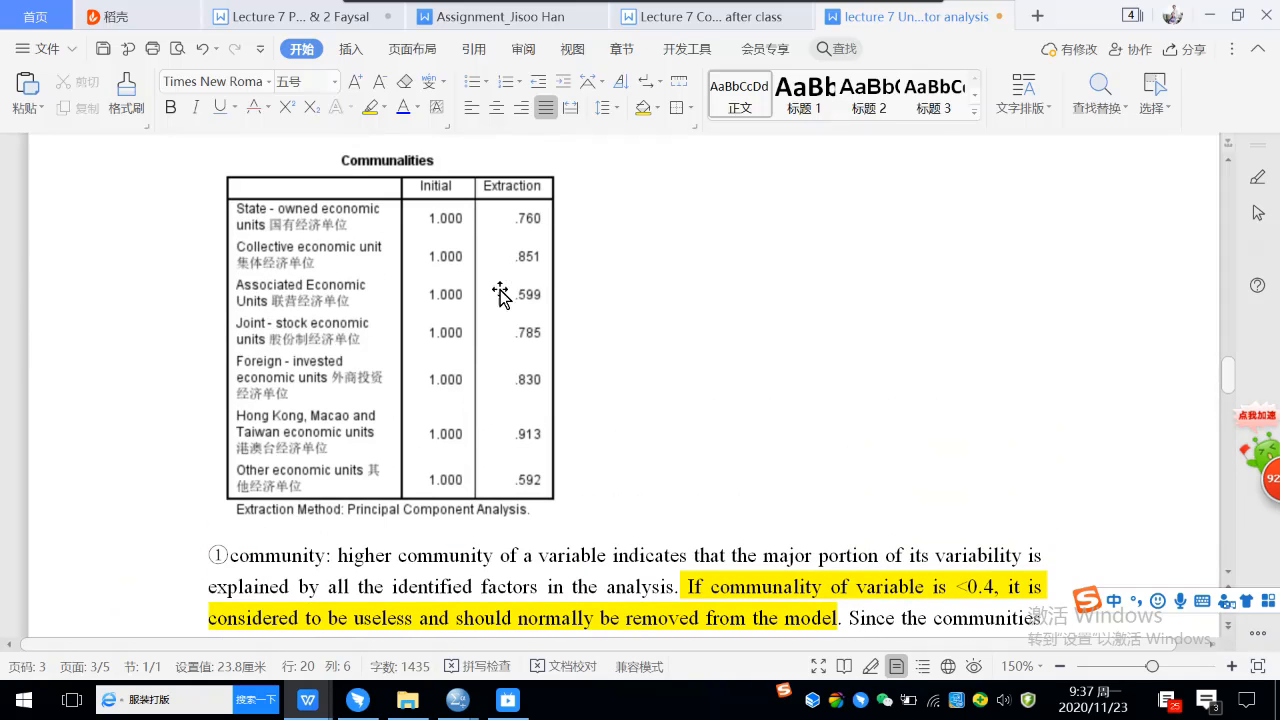
{"action": "scroll", "coordinate": [759, 364], "scroll_direction": "down", "scroll_amount": 4}
{"action": "scroll", "coordinate": [759, 364], "scroll_direction": "down", "scroll_amount": 4}
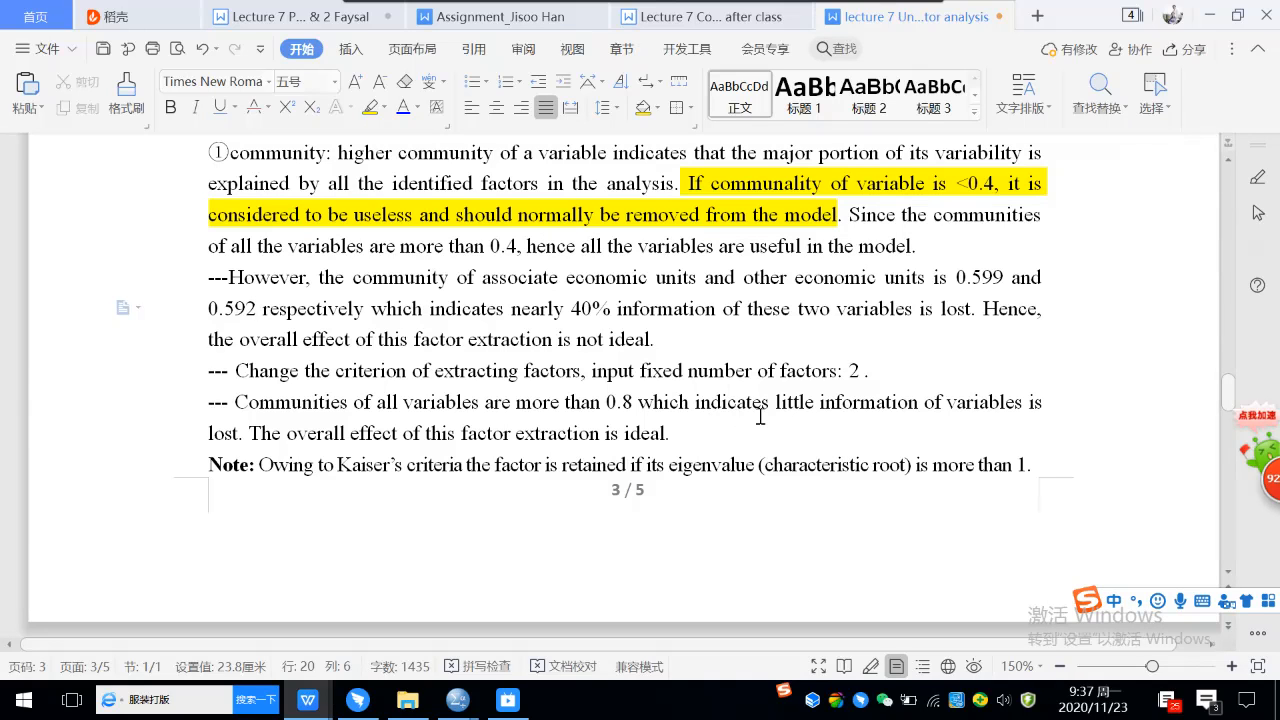
{"action": "scroll", "coordinate": [760, 416], "scroll_direction": "down", "scroll_amount": 5}
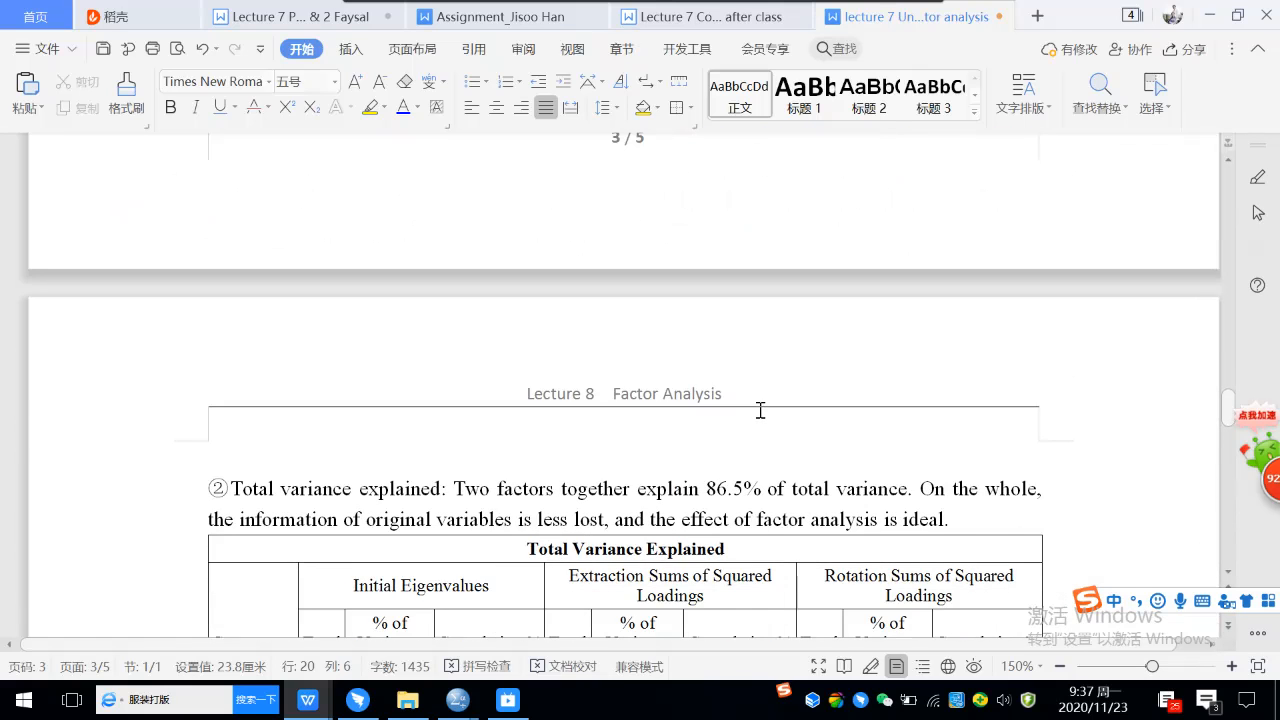
{"action": "scroll", "coordinate": [760, 410], "scroll_direction": "down", "scroll_amount": 3}
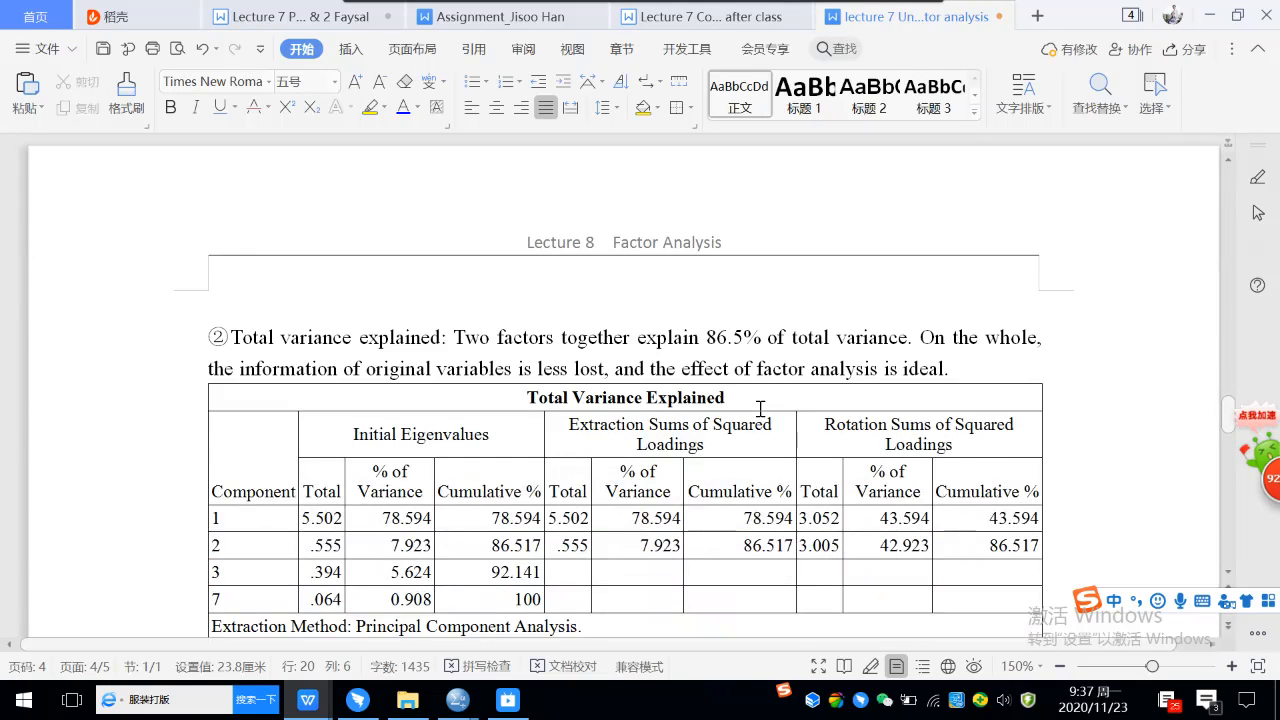
{"action": "scroll", "coordinate": [760, 408], "scroll_direction": "up", "scroll_amount": 1}
{"action": "scroll", "coordinate": [452, 323], "scroll_direction": "up", "scroll_amount": 4}
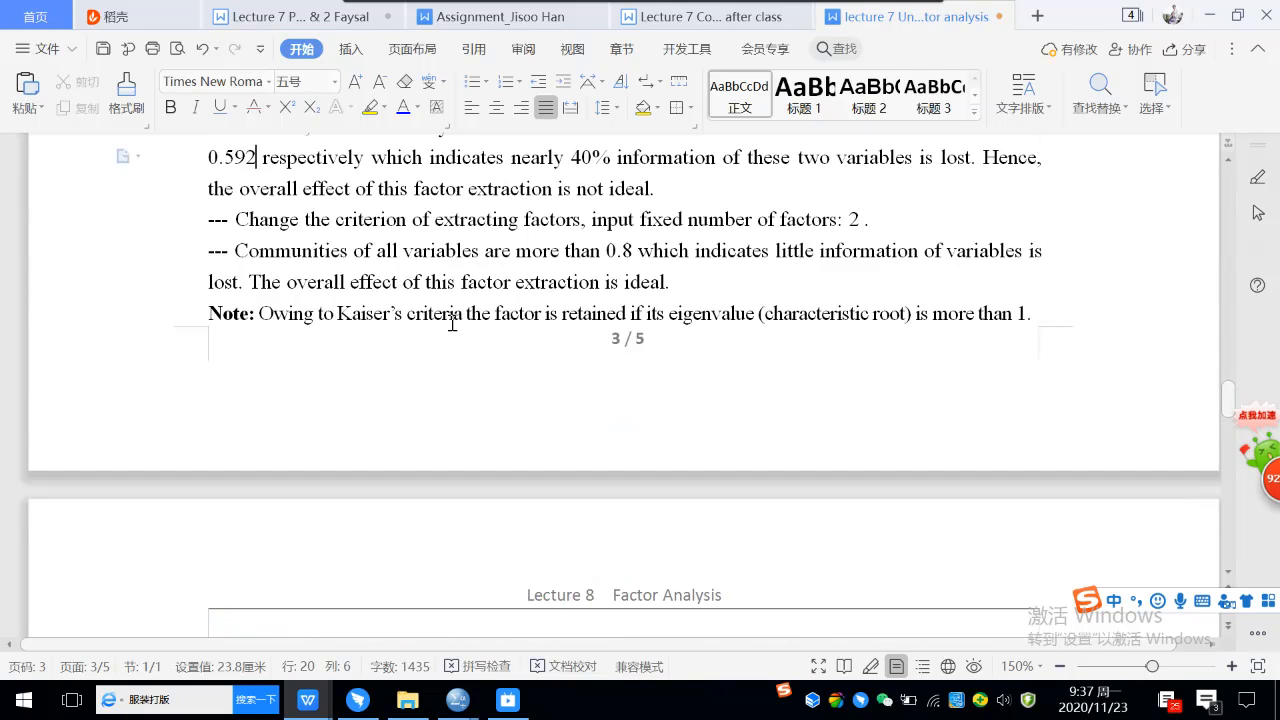
{"action": "scroll", "coordinate": [452, 323], "scroll_direction": "up", "scroll_amount": 1}
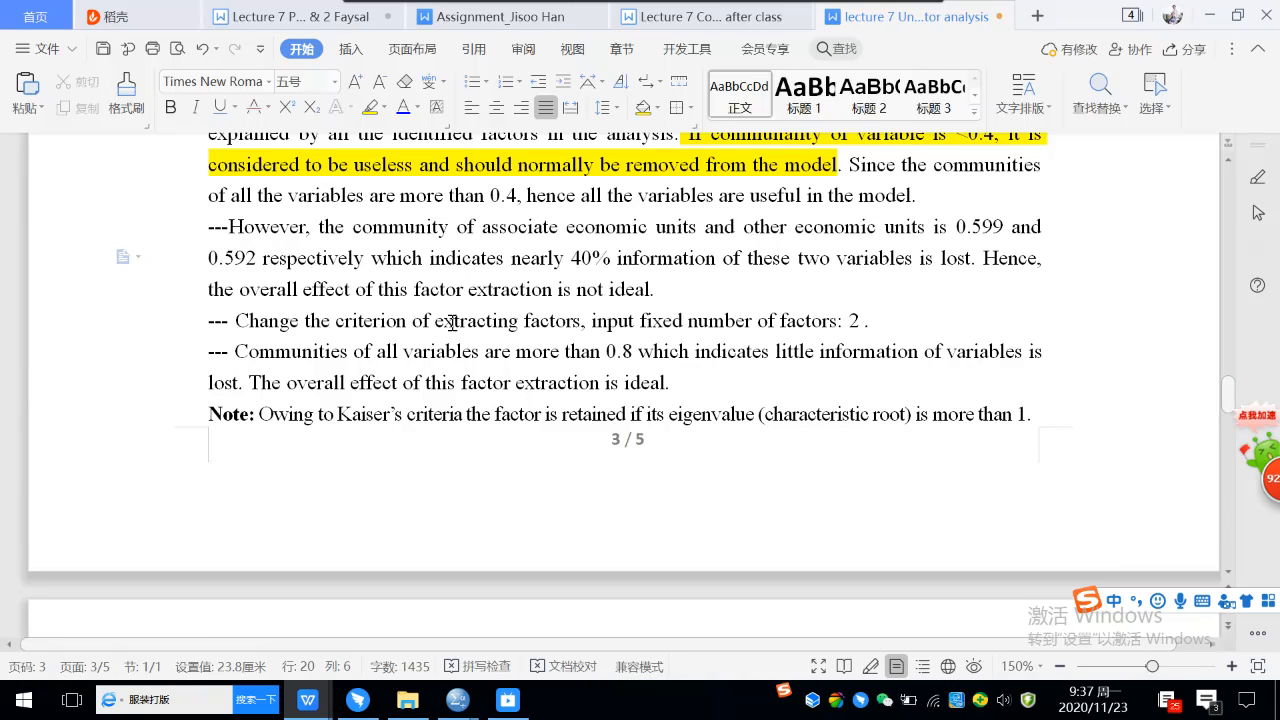
{"action": "scroll", "coordinate": [452, 323], "scroll_direction": "down", "scroll_amount": 1}
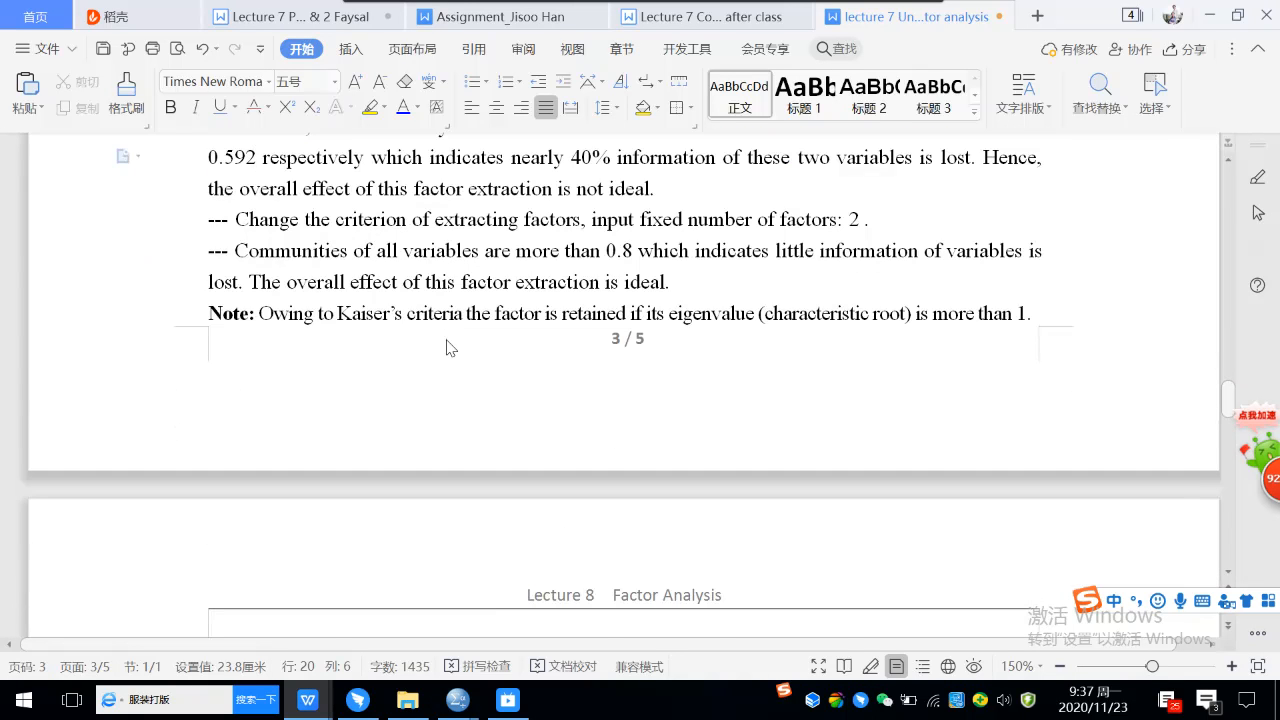
{"action": "scroll", "coordinate": [450, 348], "scroll_direction": "down", "scroll_amount": 1}
{"action": "left_click", "coordinate": [265, 537]}
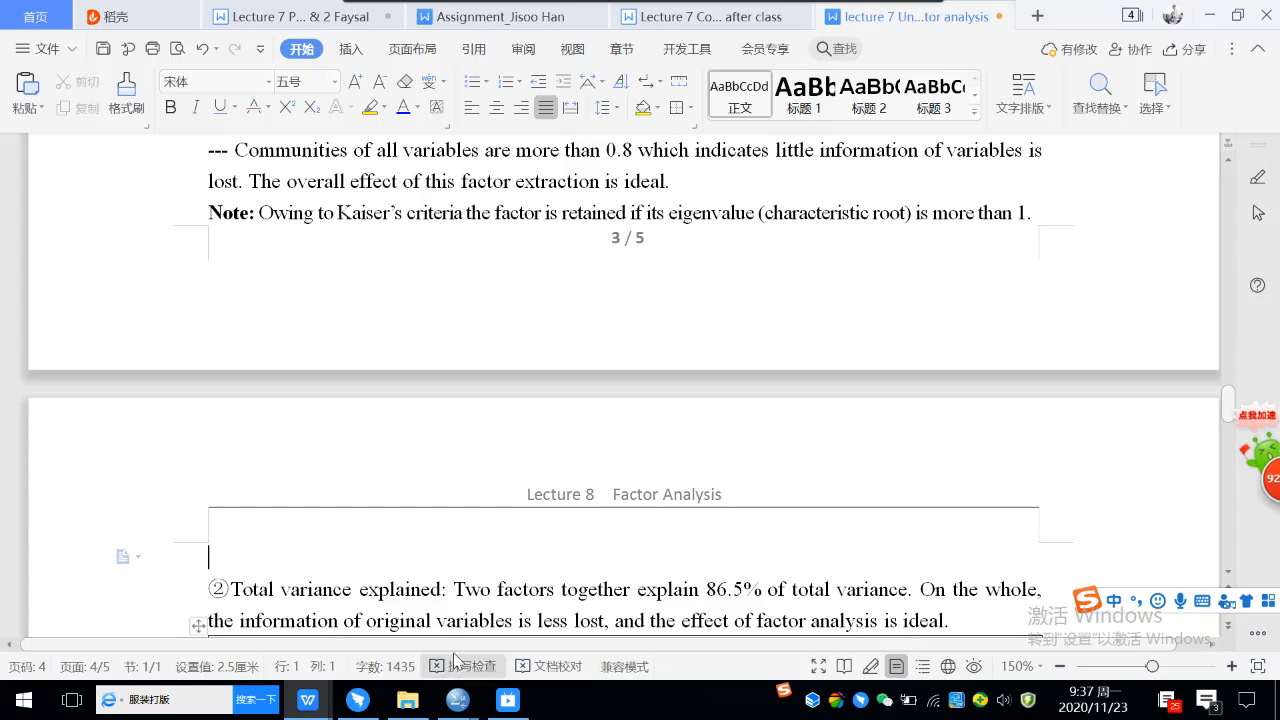
Switch to the Output1 [Document1] viewer in SPSS and bring the whole Total Variance Explained table into view.
{"action": "mouse_move", "coordinate": [455, 703]}
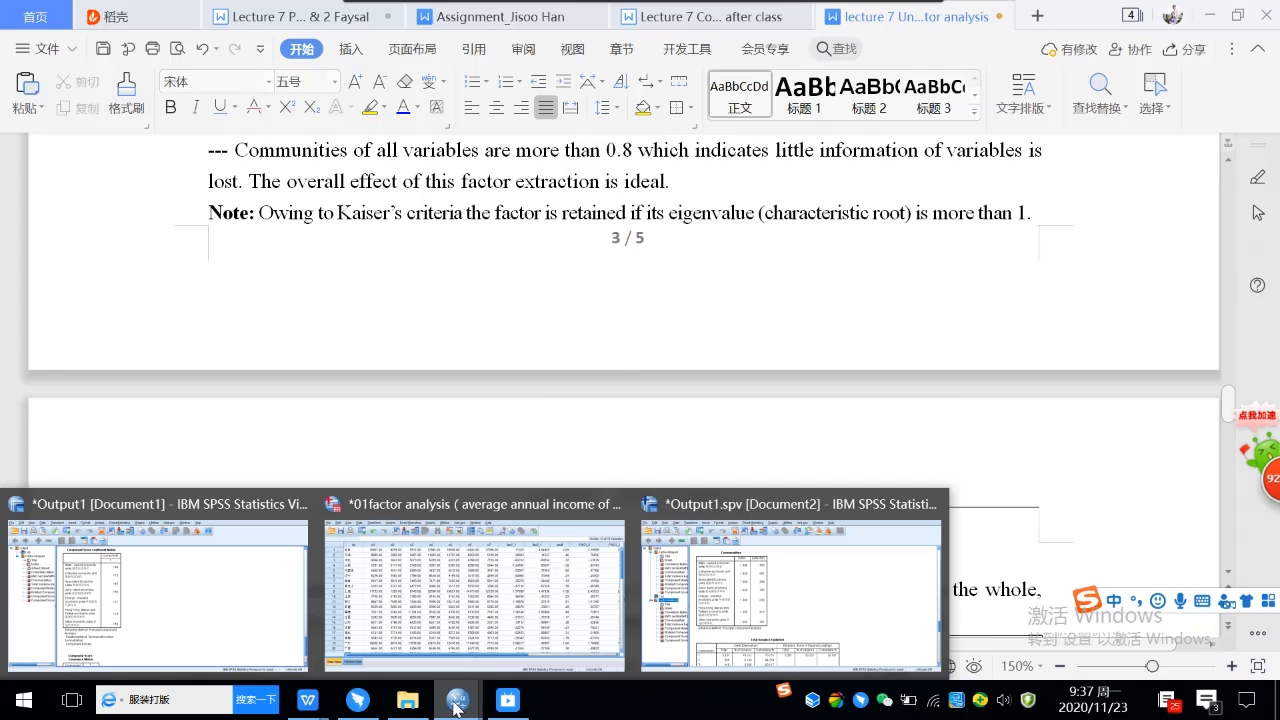
{"action": "left_click", "coordinate": [248, 630]}
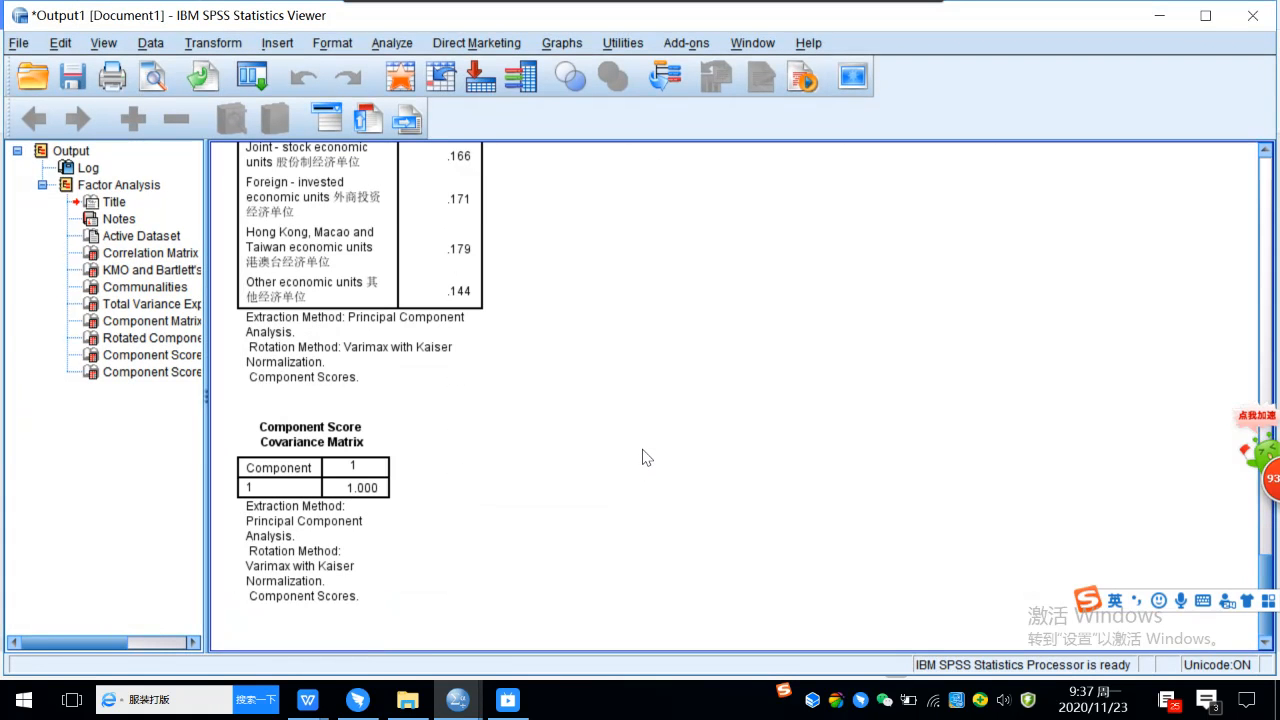
{"action": "scroll", "coordinate": [645, 455], "scroll_direction": "up", "scroll_amount": 3}
{"action": "scroll", "coordinate": [645, 455], "scroll_direction": "up", "scroll_amount": 9}
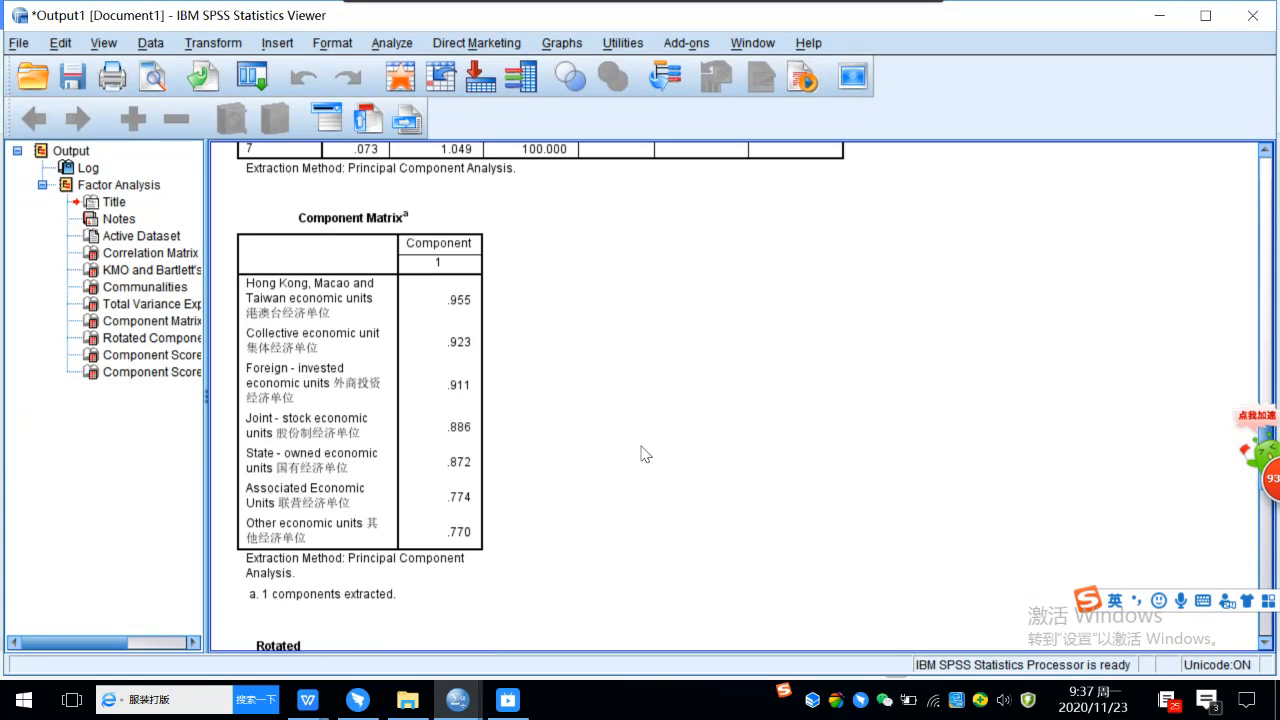
{"action": "scroll", "coordinate": [645, 455], "scroll_direction": "up", "scroll_amount": 2}
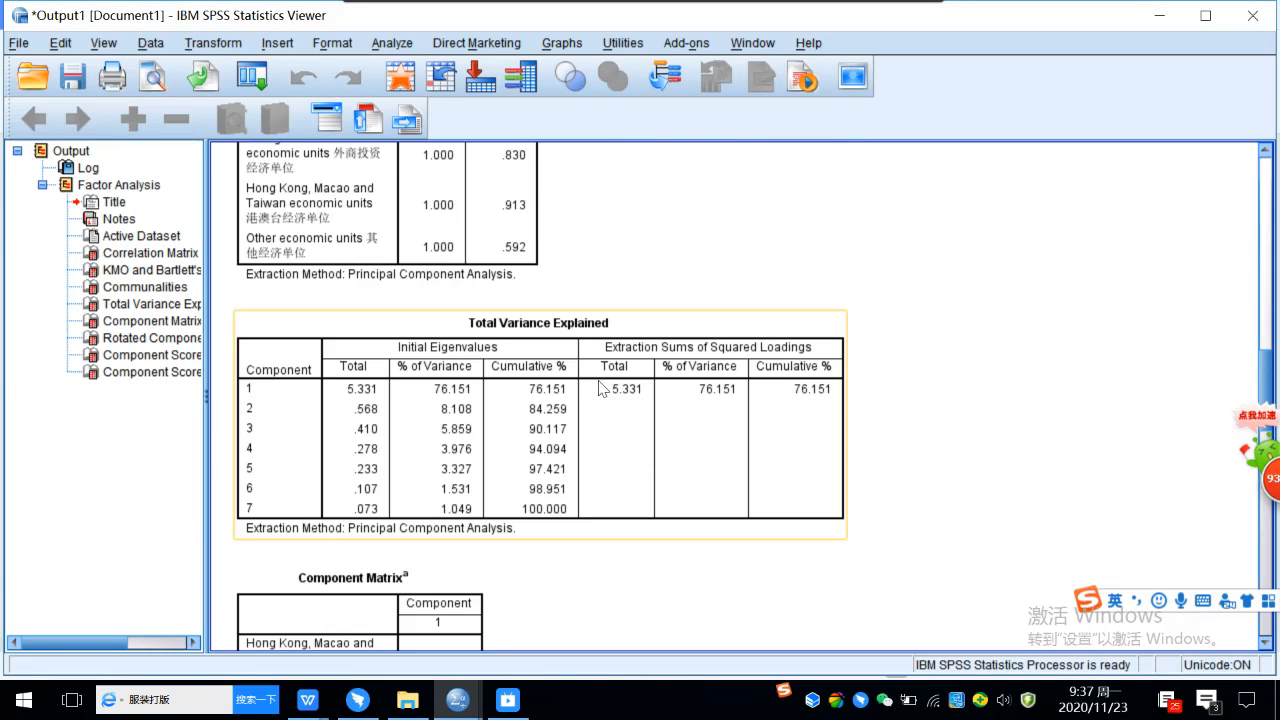
{"action": "scroll", "coordinate": [900, 318], "scroll_direction": "down", "scroll_amount": 1}
{"action": "left_click", "coordinate": [765, 313]}
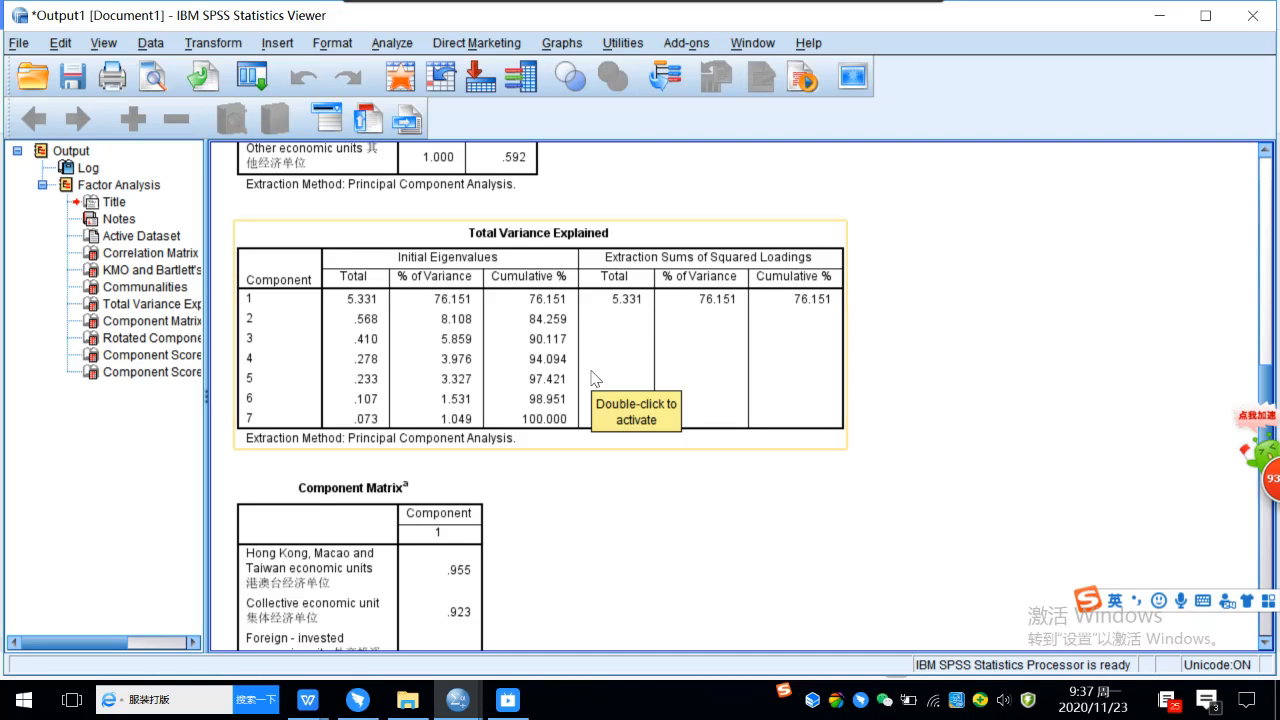
{"action": "key", "text": "ctrl+alt+a"}
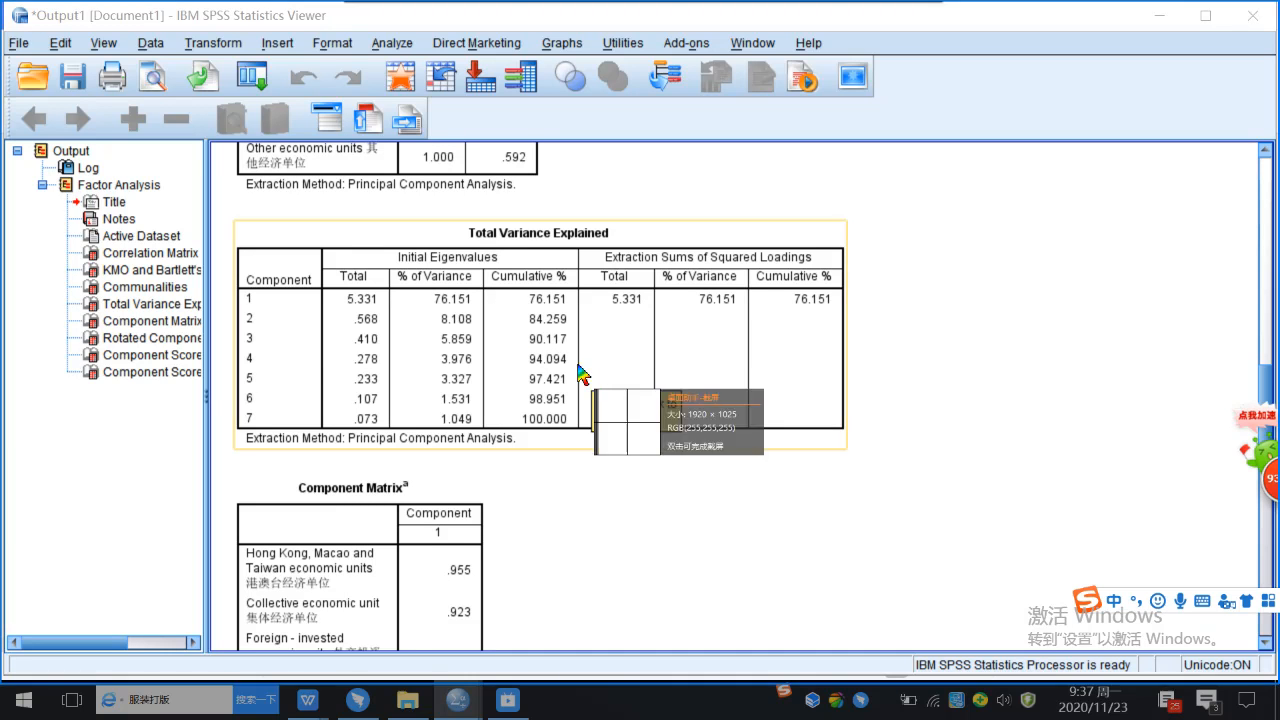
{"action": "left_click_drag", "start_coordinate": [224, 210], "coordinate": [894, 458]}
{"action": "right_click", "coordinate": [1018, 401]}
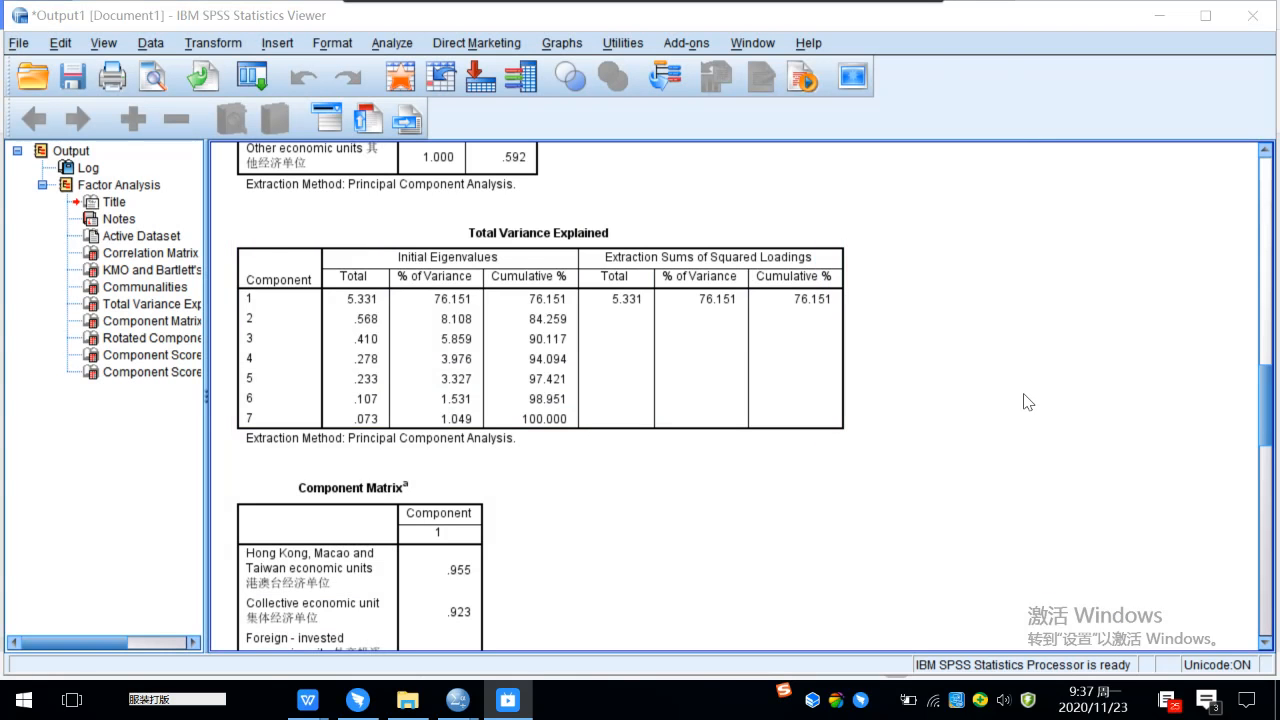
Capture a screenshot of the Total Variance Explained table, including its title and extraction method note, to the clipboard.
{"action": "key", "text": "ctrl+alt+a"}
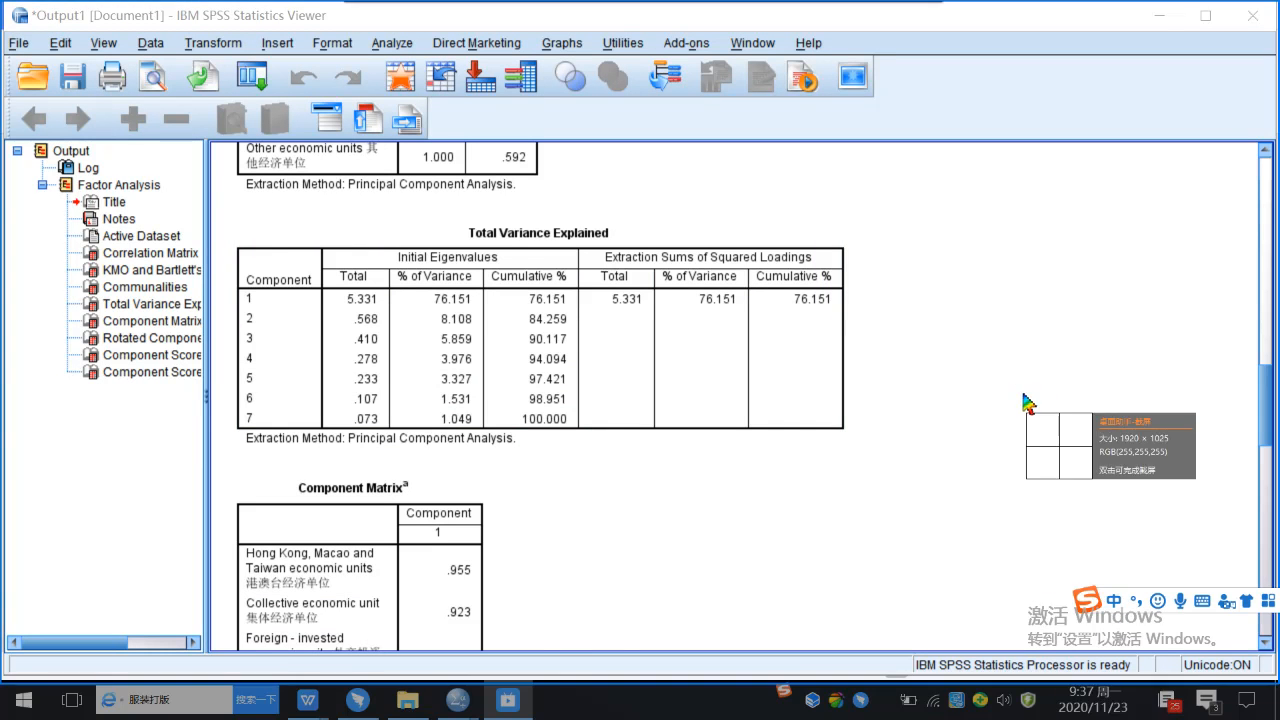
{"action": "left_click_drag", "start_coordinate": [225, 210], "coordinate": [873, 463]}
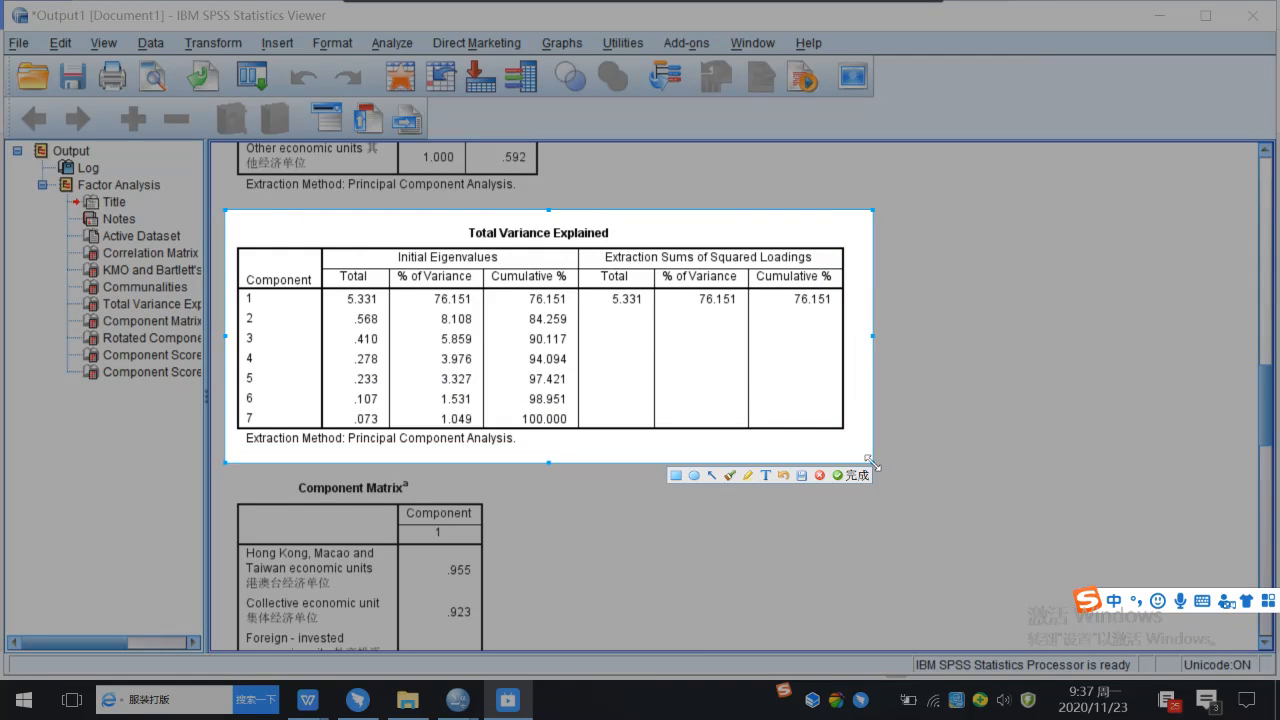
{"action": "left_click", "coordinate": [853, 475]}
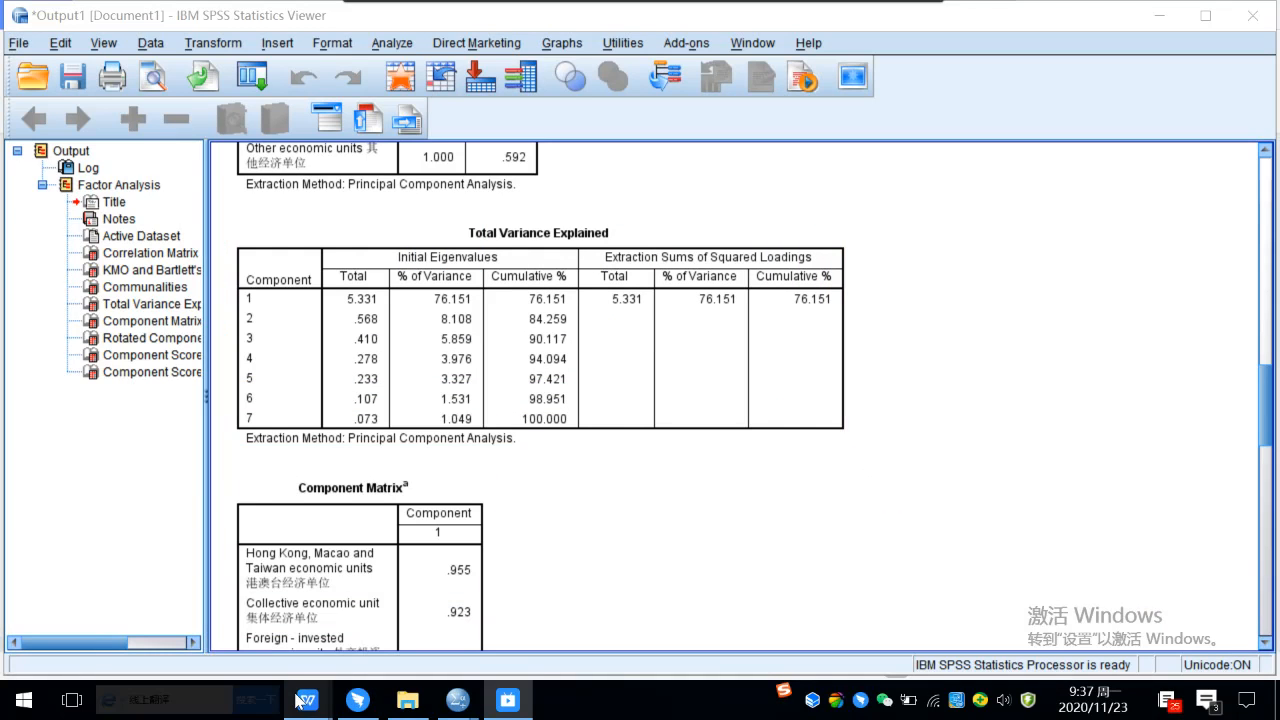
Switch to the lecture 7 factor analysis notes in WPS and paste the Total Variance Explained screenshot above point ② on page 4.
{"action": "mouse_move", "coordinate": [300, 703]}
{"action": "left_click", "coordinate": [166, 620]}
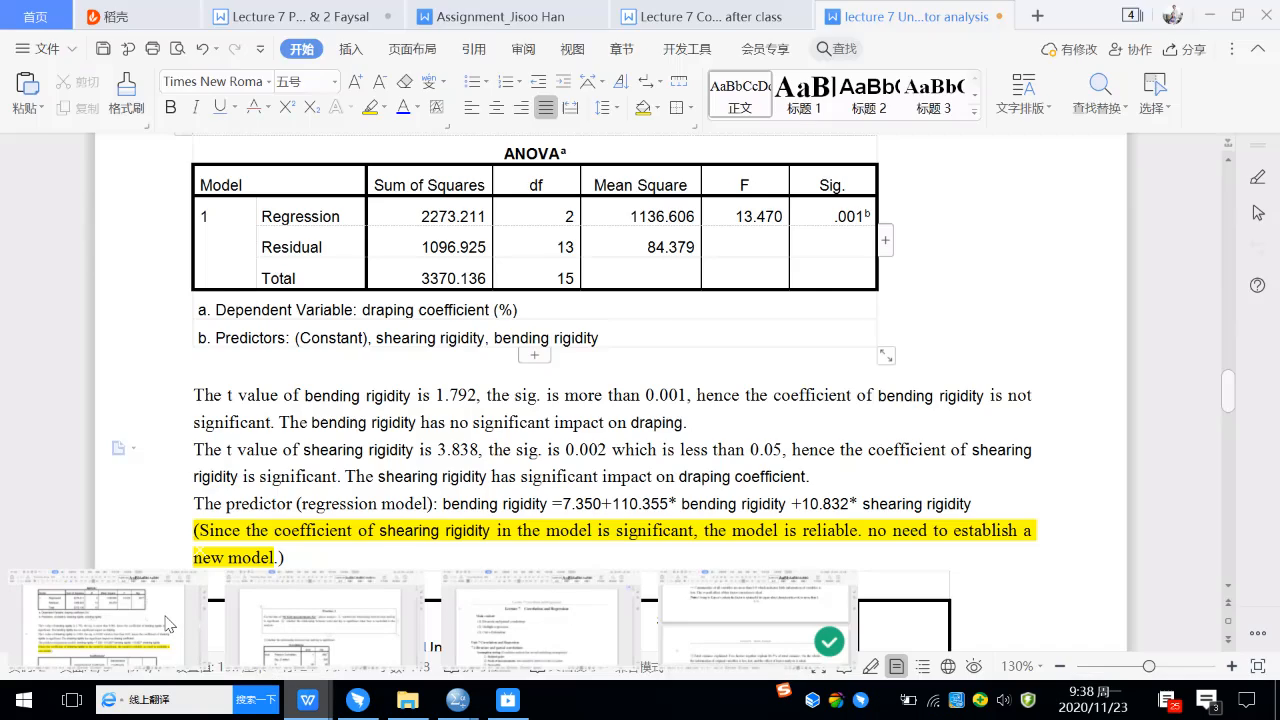
{"action": "left_click", "coordinate": [166, 622]}
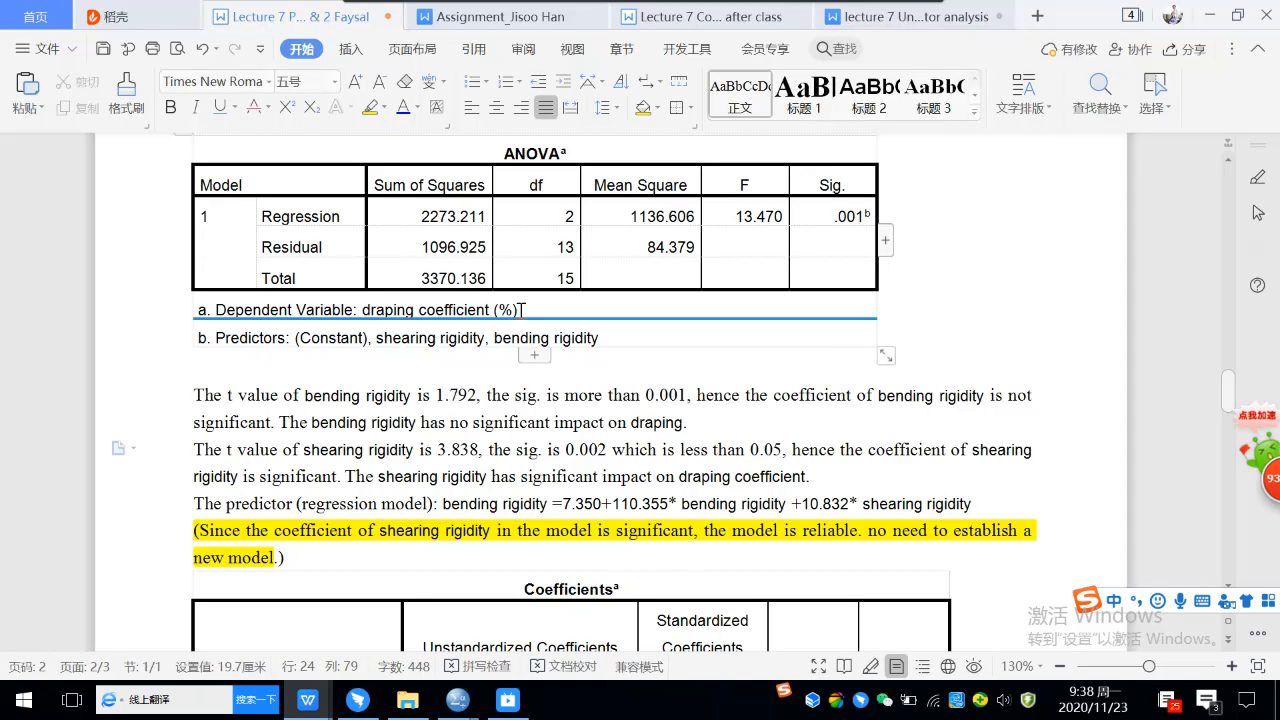
{"action": "left_click", "coordinate": [918, 17]}
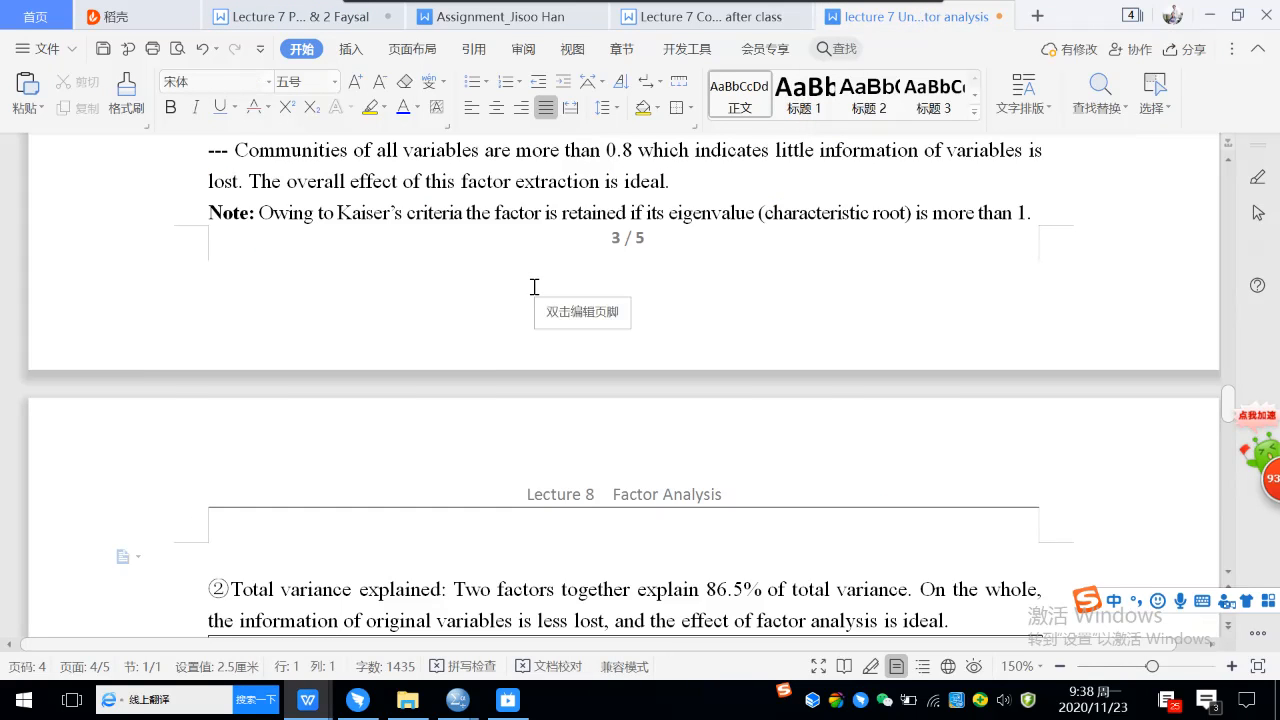
{"action": "key", "text": "ctrl+v"}
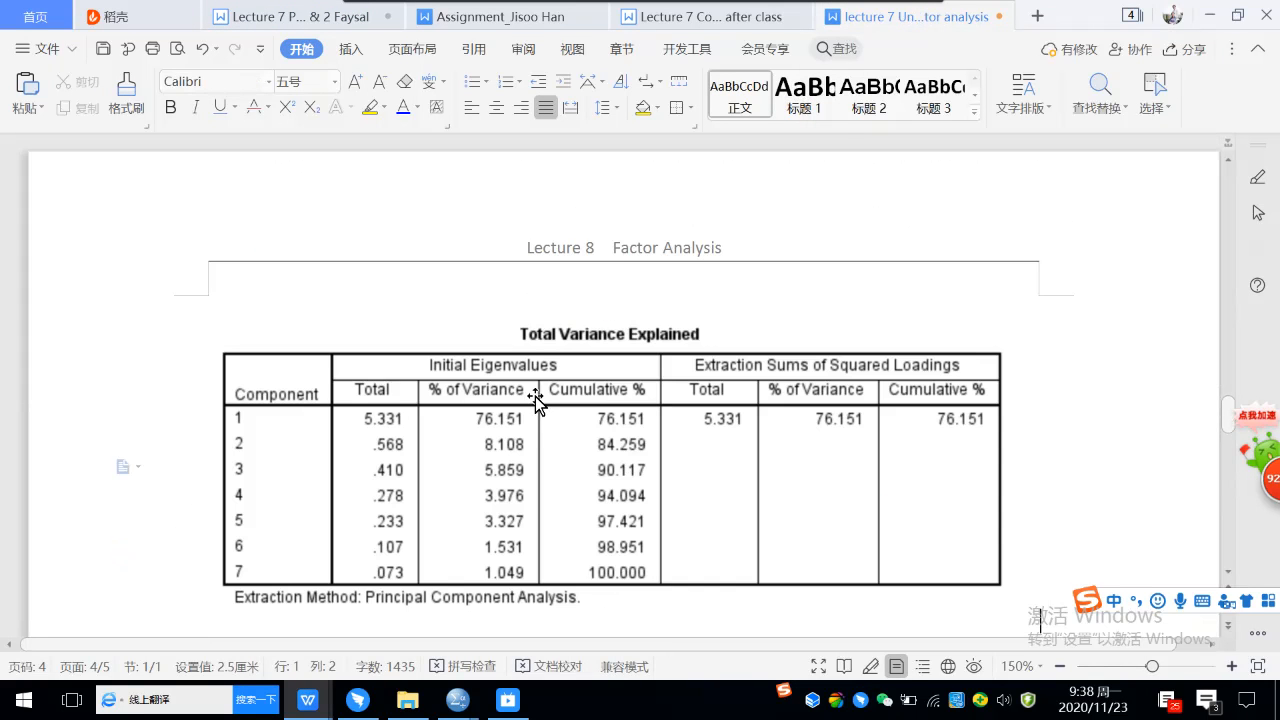
Shrink the pasted Total Variance Explained picture proportionally so it is slightly narrower than the text width.
{"action": "left_click", "coordinate": [535, 396]}
{"action": "left_click_drag", "start_coordinate": [1037, 300], "coordinate": [985, 330]}
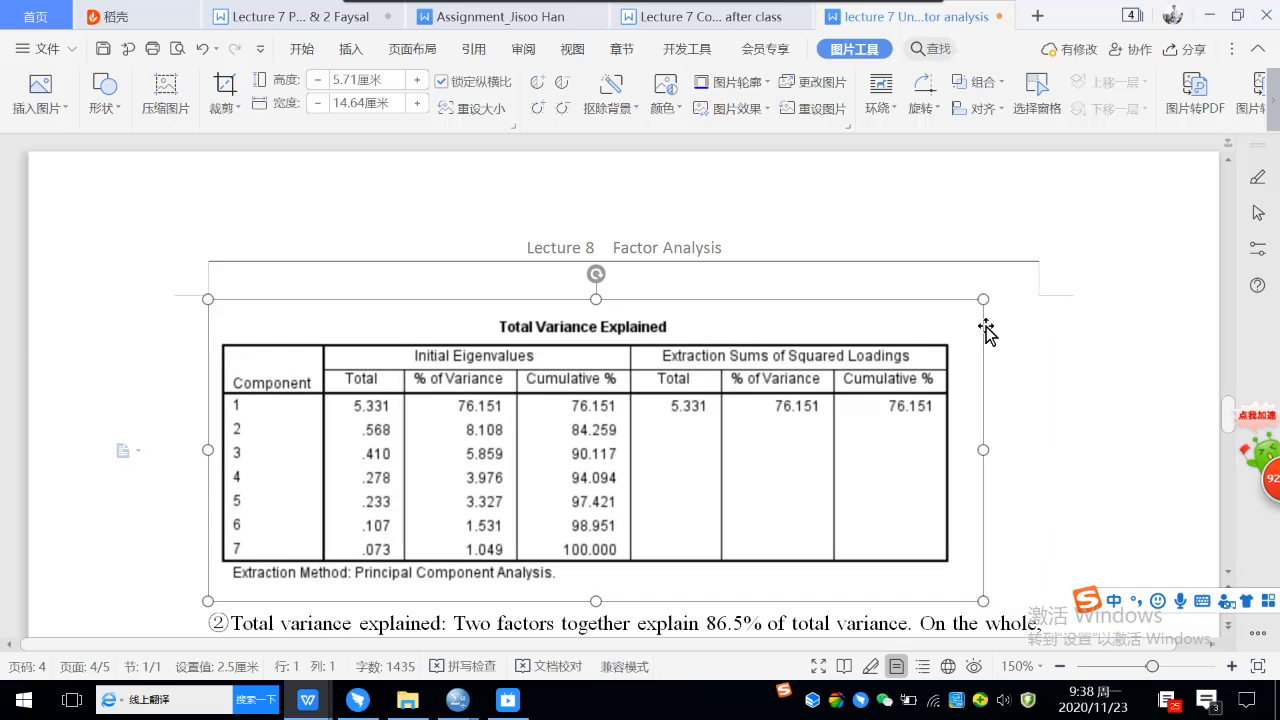
{"action": "left_click", "coordinate": [1071, 299]}
{"action": "scroll", "coordinate": [1071, 299], "scroll_direction": "down", "scroll_amount": 2}
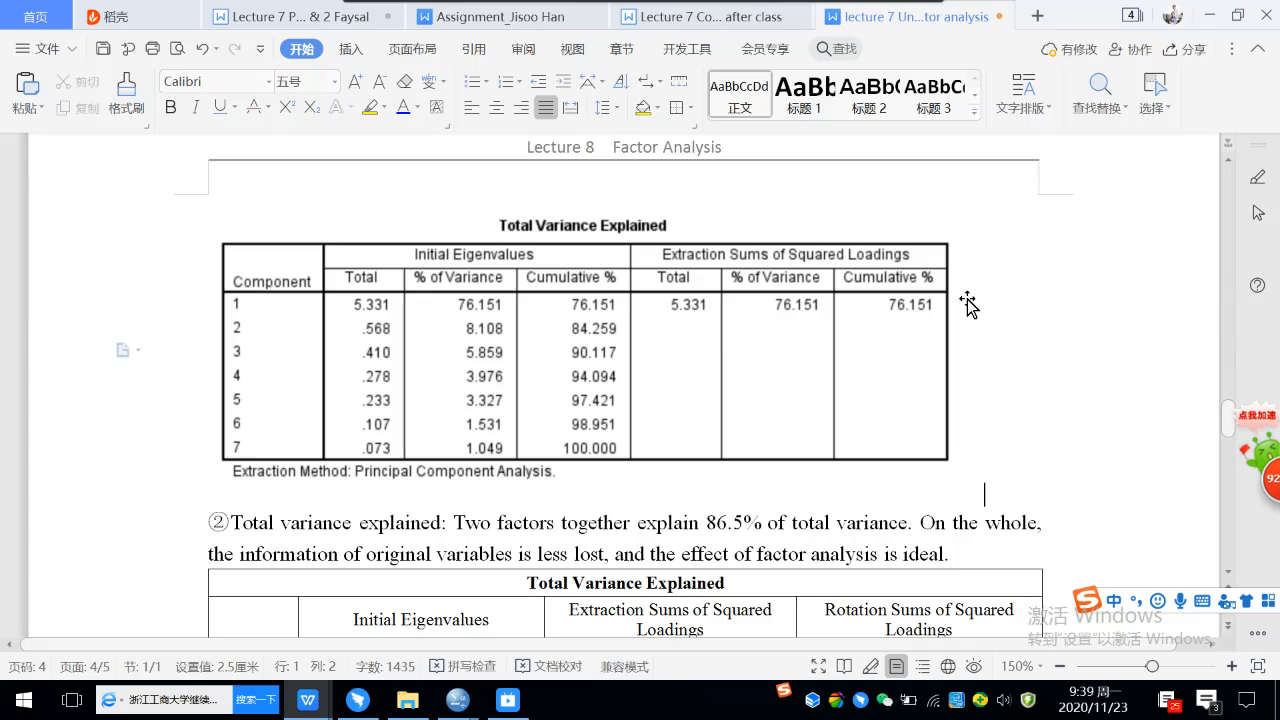
Colour the passage from "However, the community of associate economic units" to "factor extraction is not ideal." below the Communalities table blue.
{"action": "scroll", "coordinate": [806, 362], "scroll_direction": "up", "scroll_amount": 5}
{"action": "scroll", "coordinate": [806, 362], "scroll_direction": "up", "scroll_amount": 5}
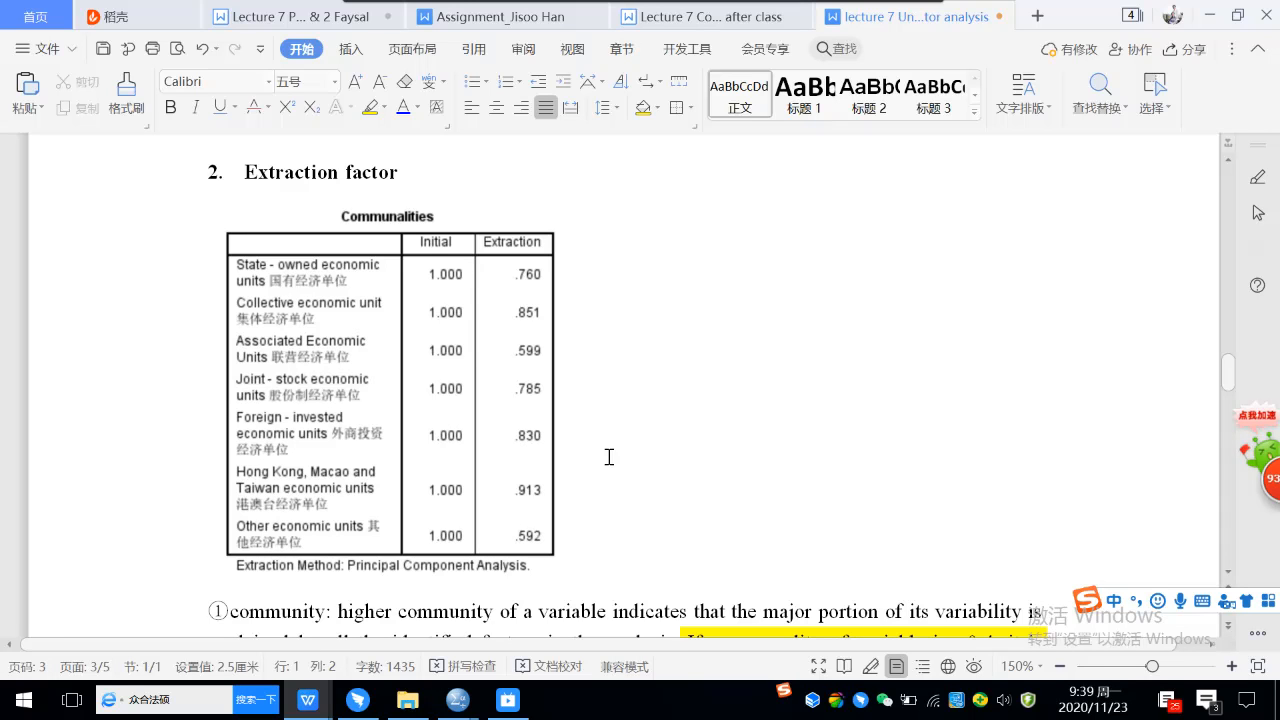
{"action": "scroll", "coordinate": [671, 429], "scroll_direction": "down", "scroll_amount": 8}
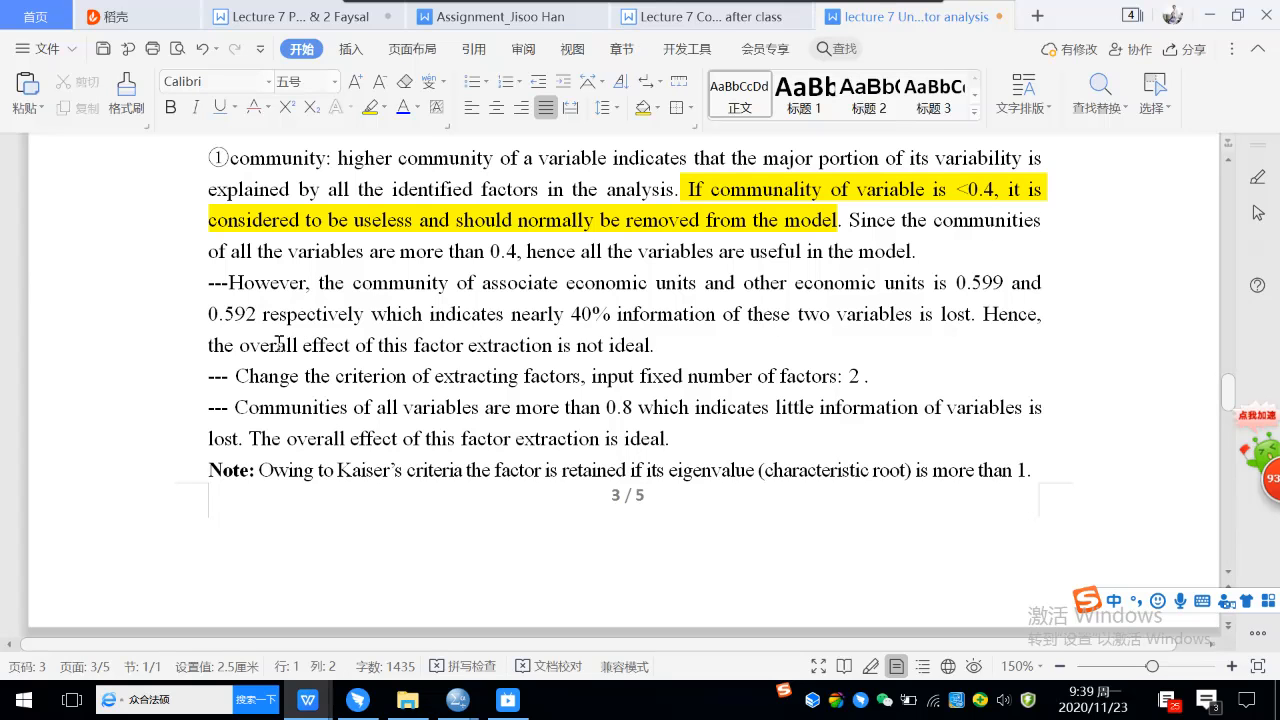
{"action": "left_click_drag", "start_coordinate": [229, 284], "coordinate": [657, 334]}
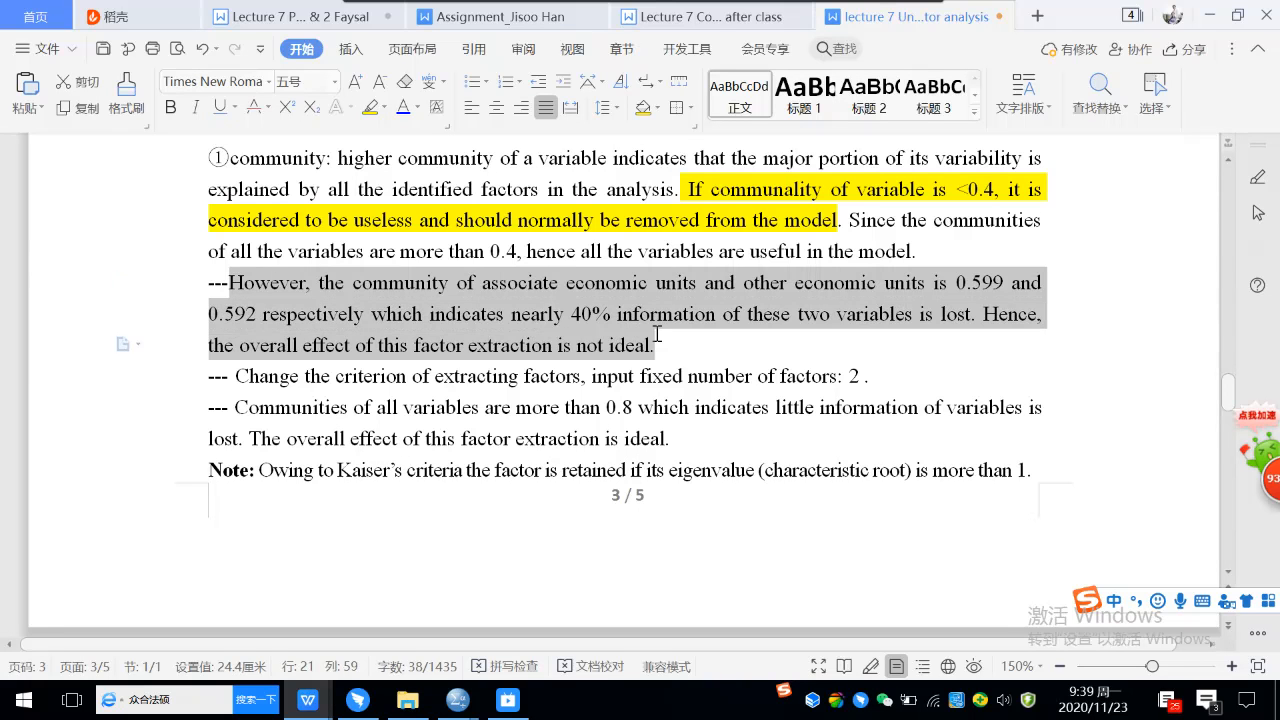
{"action": "left_click", "coordinate": [404, 107]}
{"action": "left_click", "coordinate": [488, 437]}
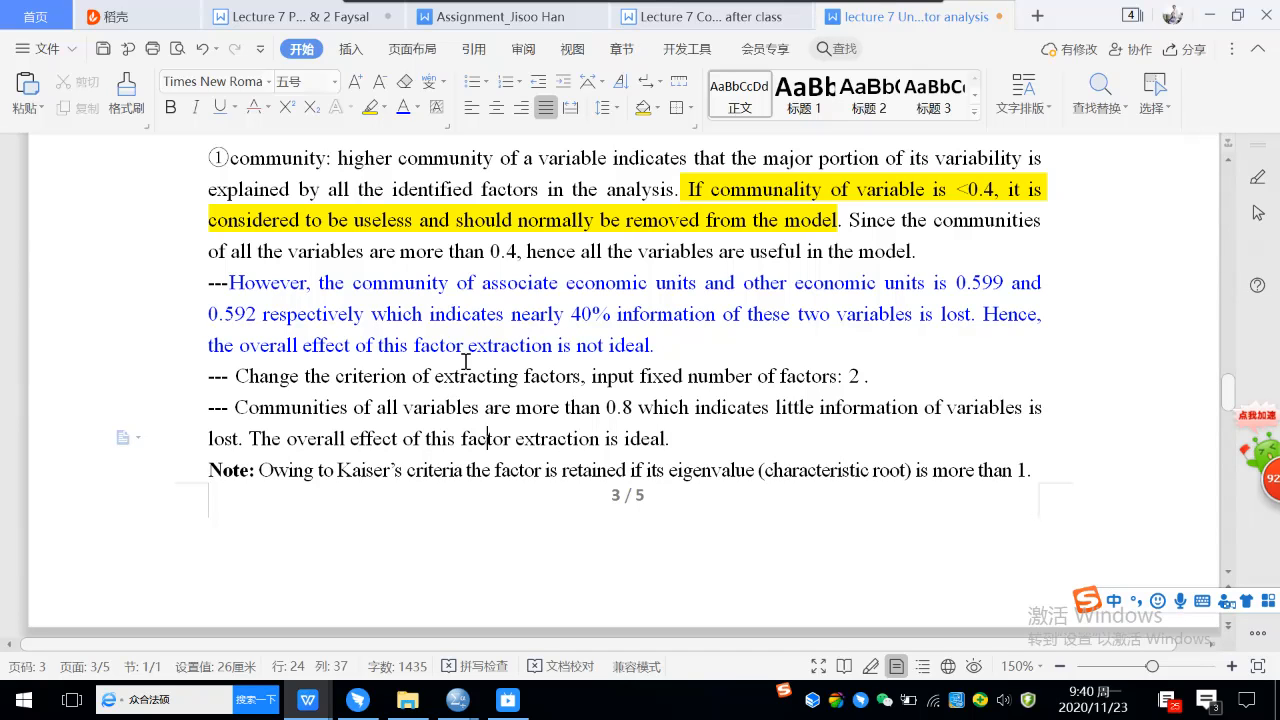
{"action": "left_click", "coordinate": [661, 346]}
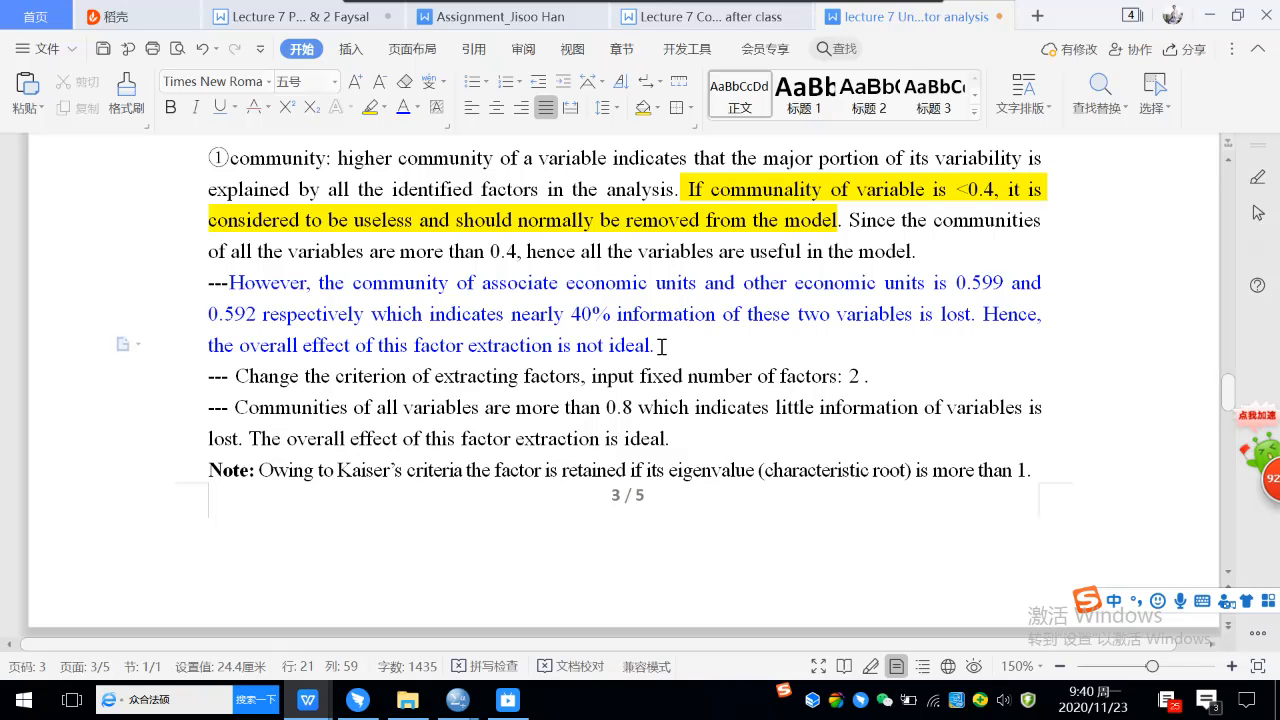
{"action": "scroll", "coordinate": [660, 346], "scroll_direction": "down", "scroll_amount": 8}
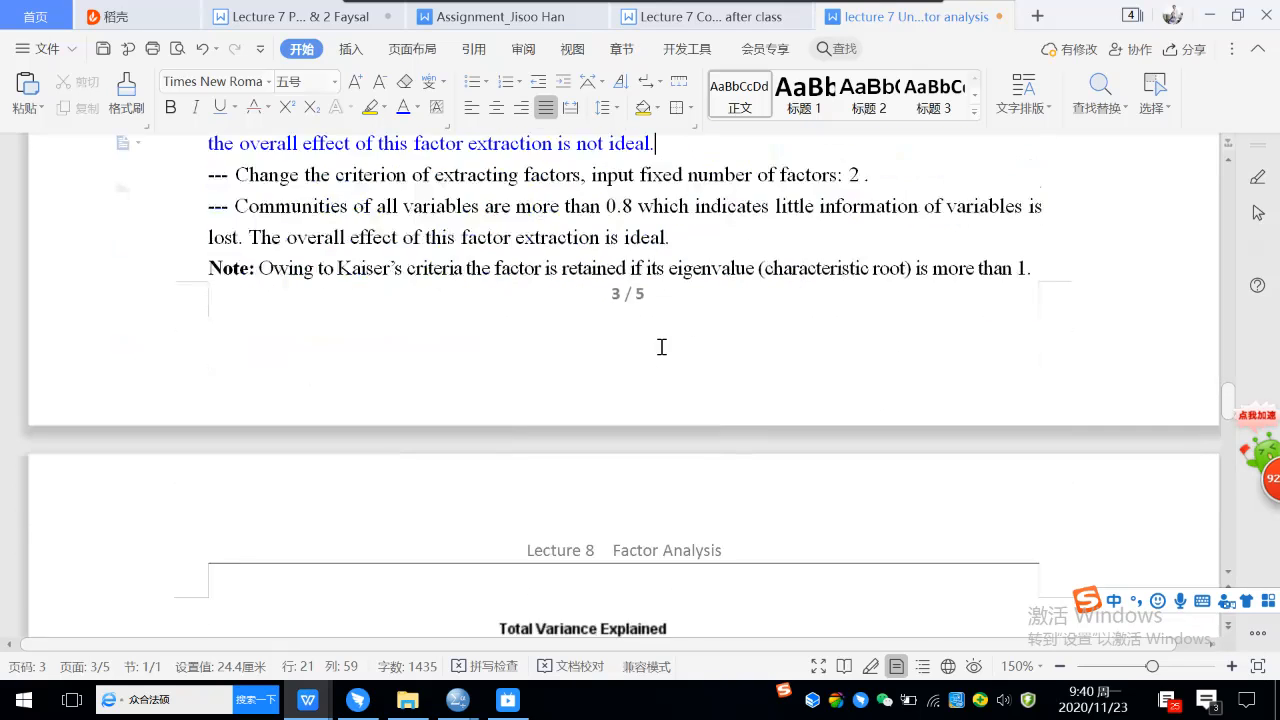
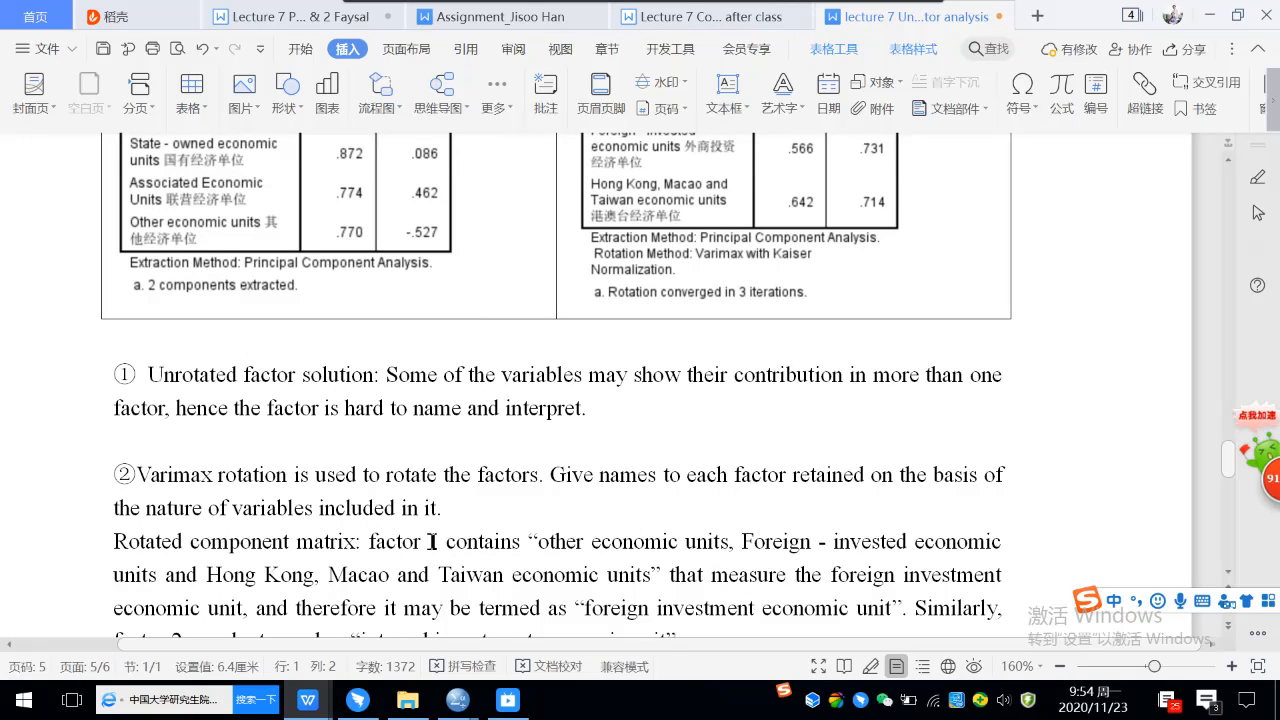
Change the factor number to 2 in the Rotated component matrix sentence and highlight "foreign investment economic unit" in yellow.
{"action": "double_click", "coordinate": [434, 541]}
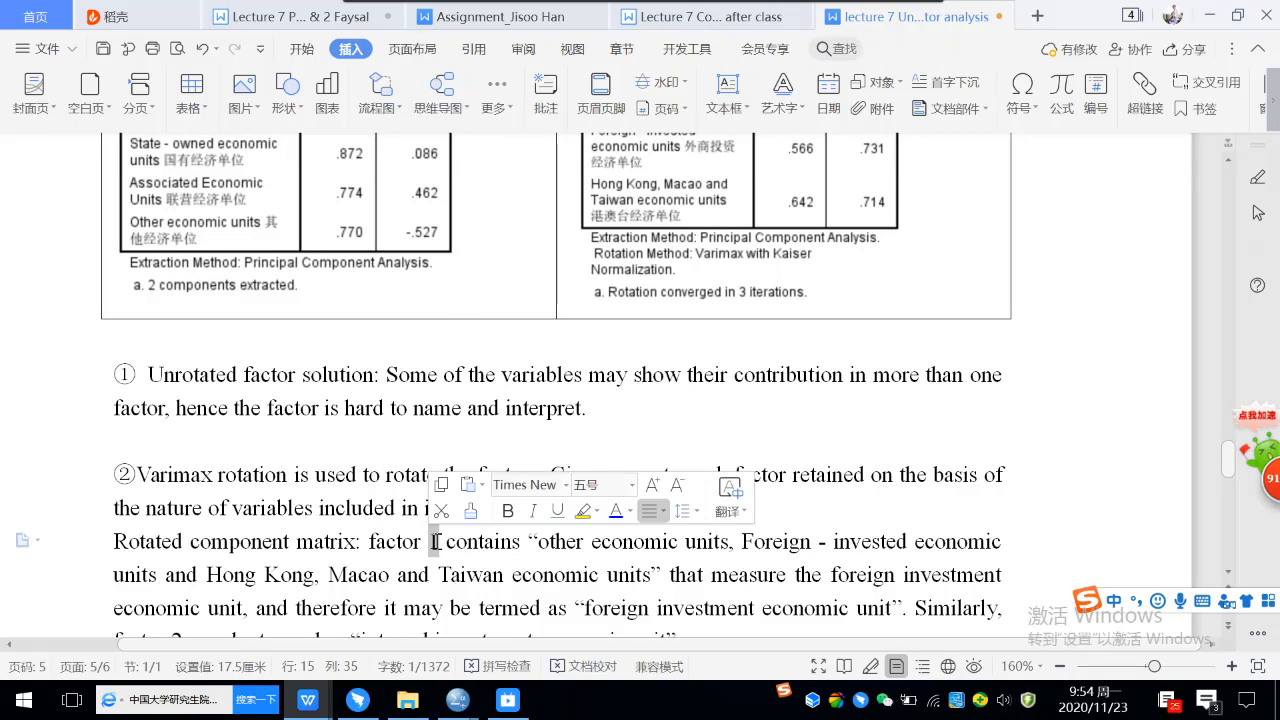
{"action": "type", "text": "2"}
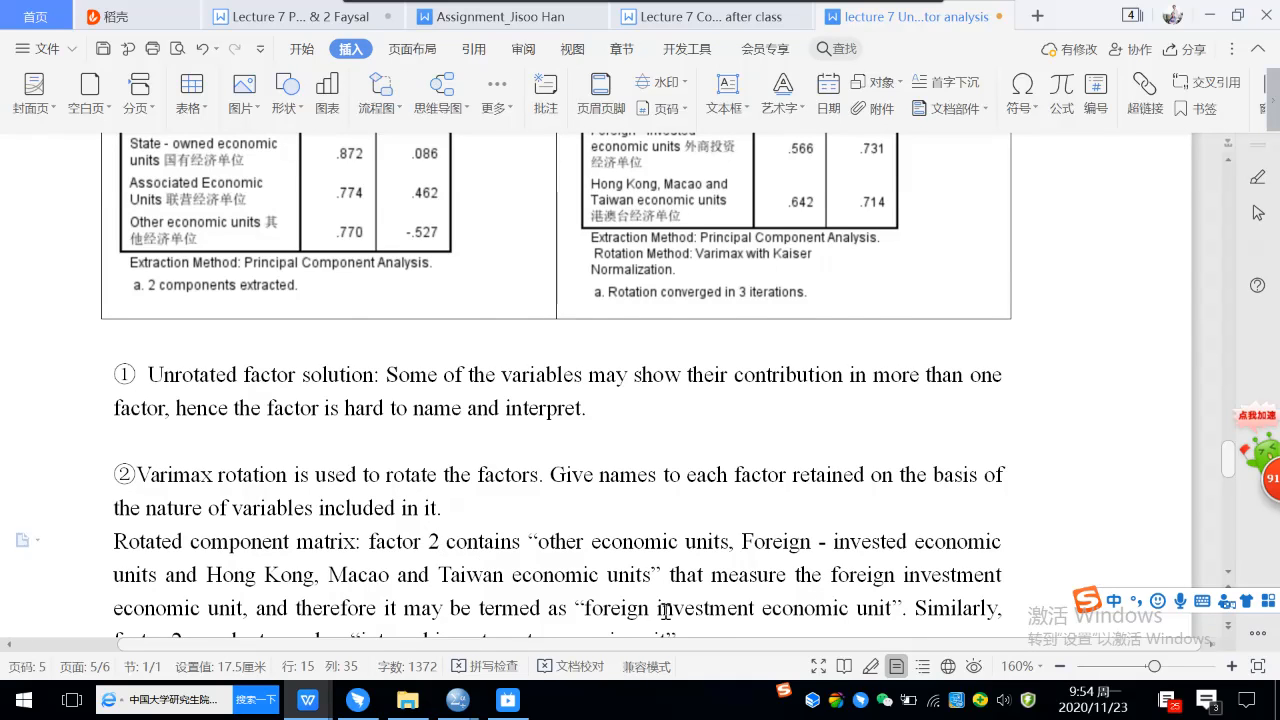
{"action": "scroll", "coordinate": [750, 600], "scroll_direction": "down", "scroll_amount": 1}
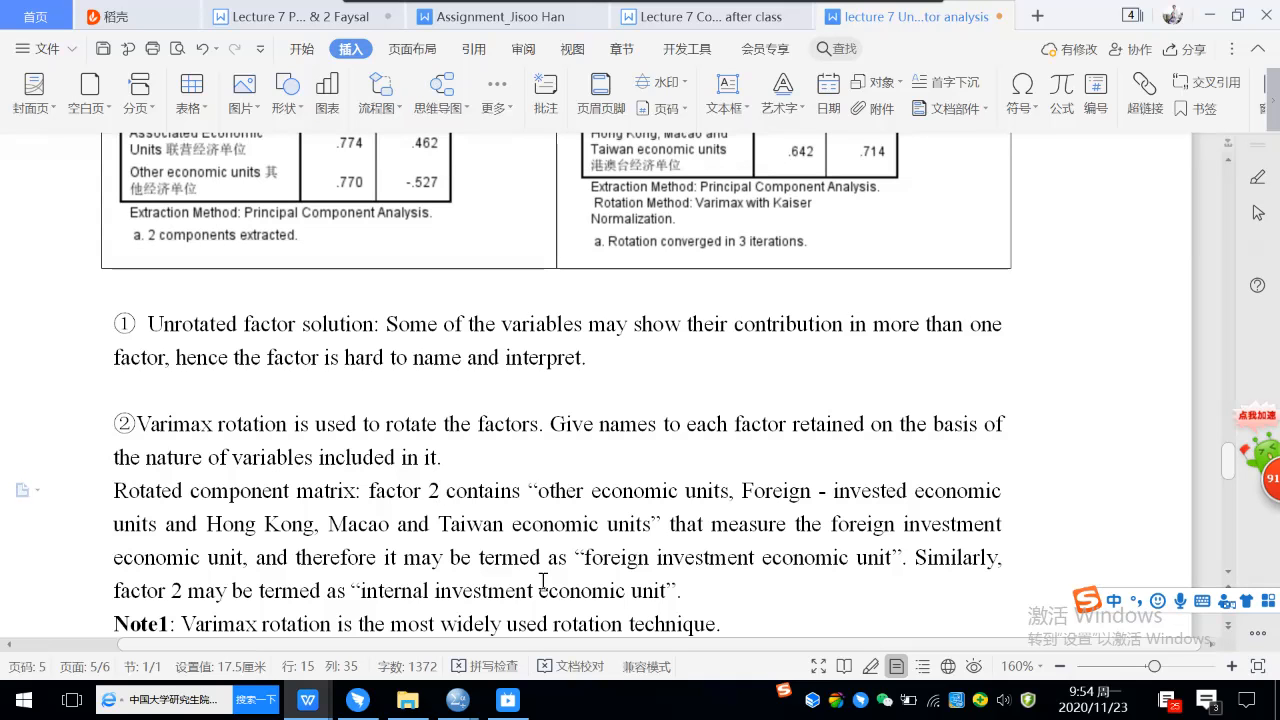
{"action": "scroll", "coordinate": [562, 565], "scroll_direction": "down", "scroll_amount": 1}
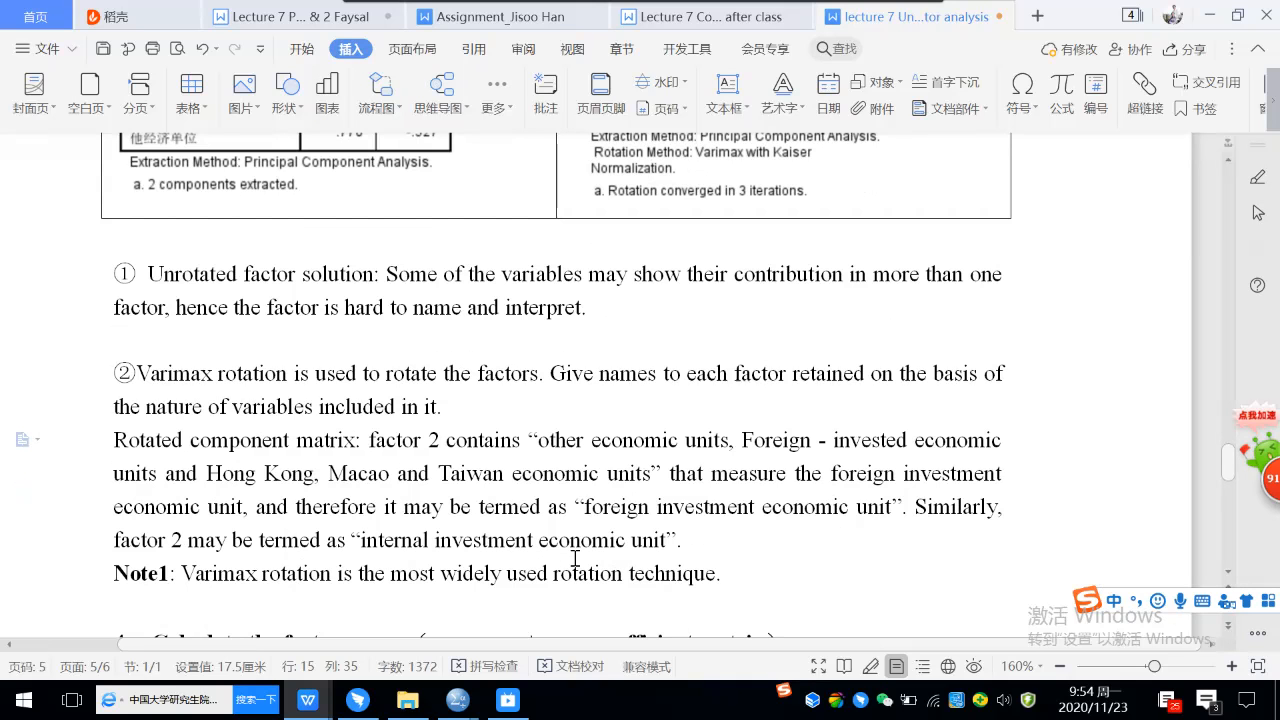
{"action": "left_click_drag", "start_coordinate": [584, 507], "coordinate": [890, 508]}
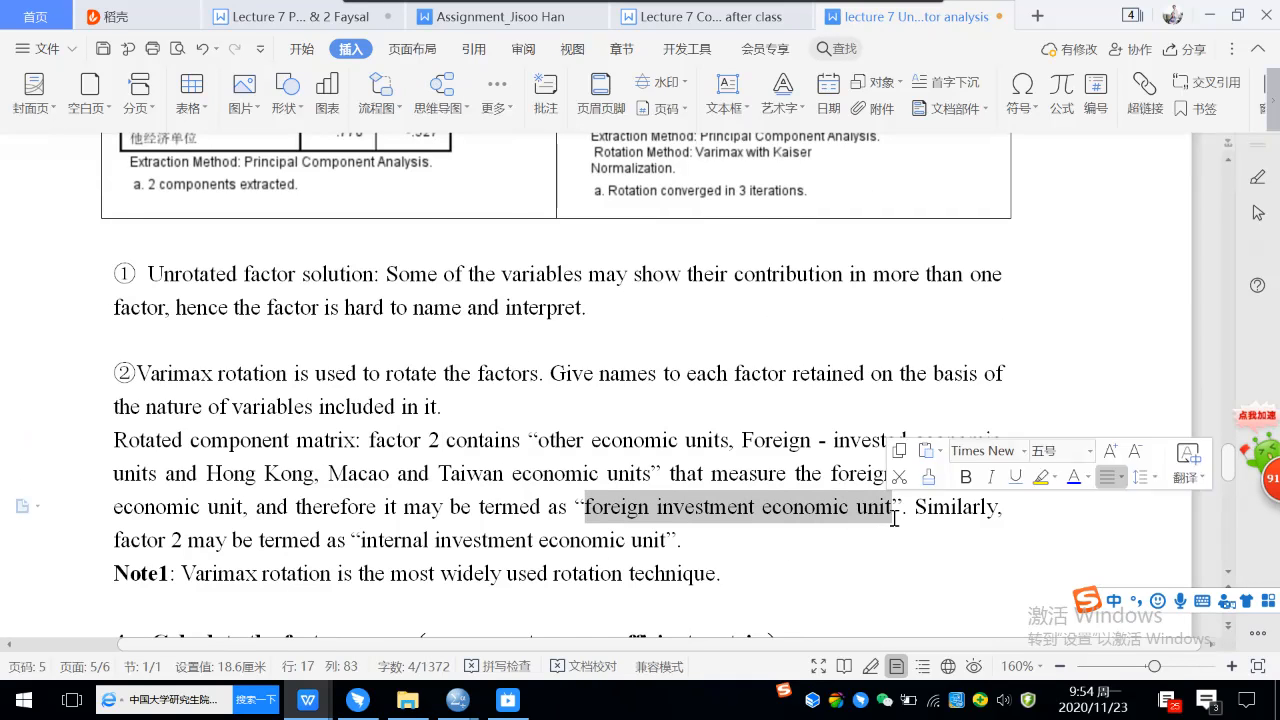
{"action": "left_click", "coordinate": [302, 48]}
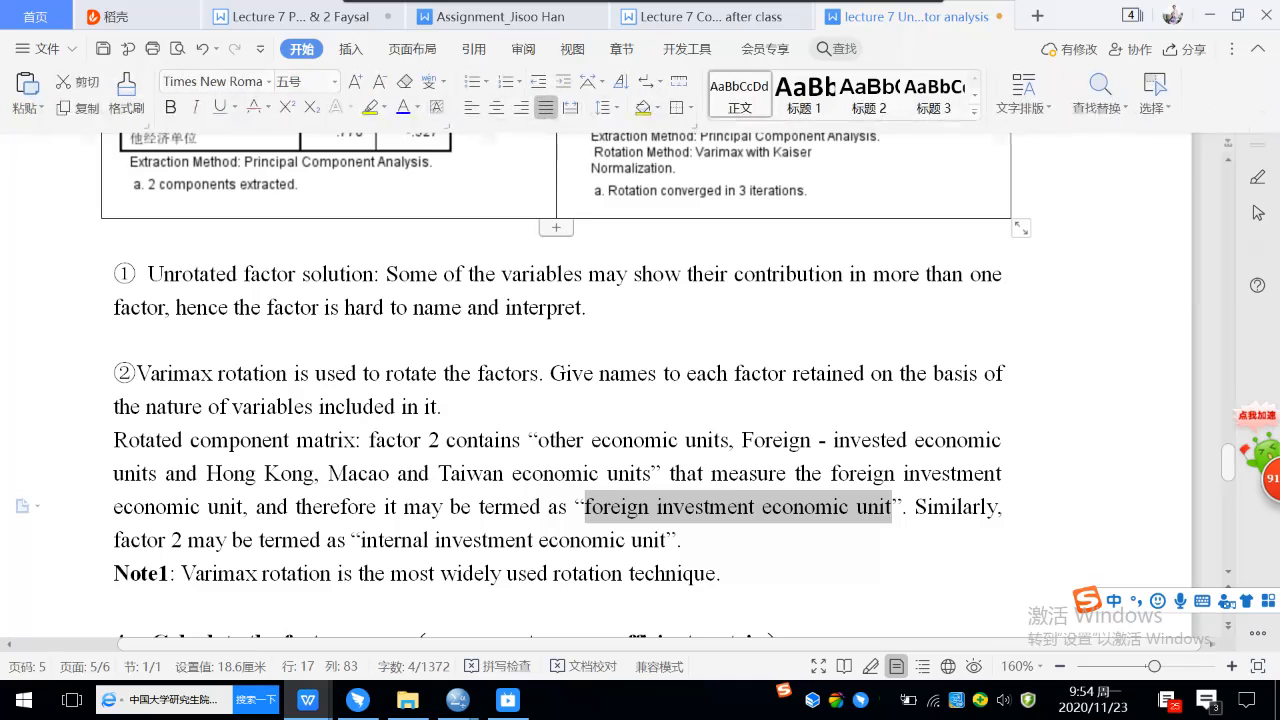
{"action": "left_click", "coordinate": [372, 106]}
{"action": "left_click", "coordinate": [625, 370]}
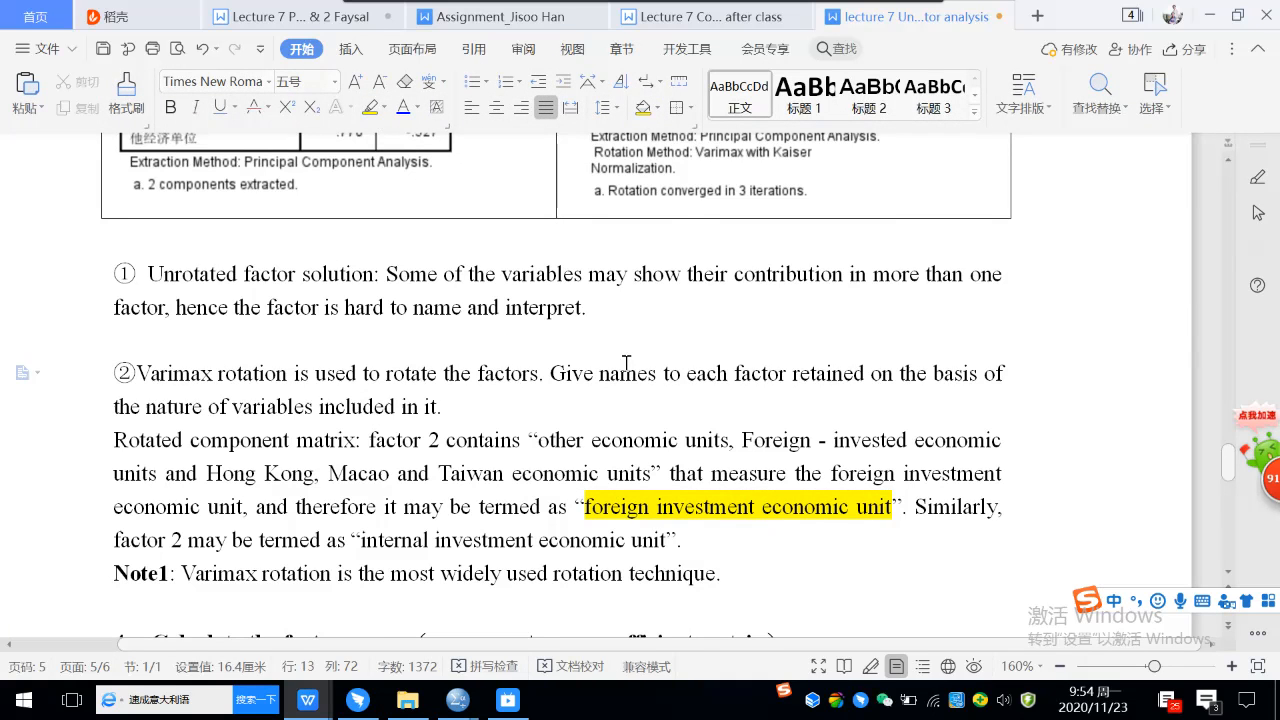
Change the factor number to 1 in the sentence that names the "internal investment economic unit" factor.
{"action": "scroll", "coordinate": [625, 362], "scroll_direction": "down", "scroll_amount": 1}
{"action": "left_click", "coordinate": [175, 489]}
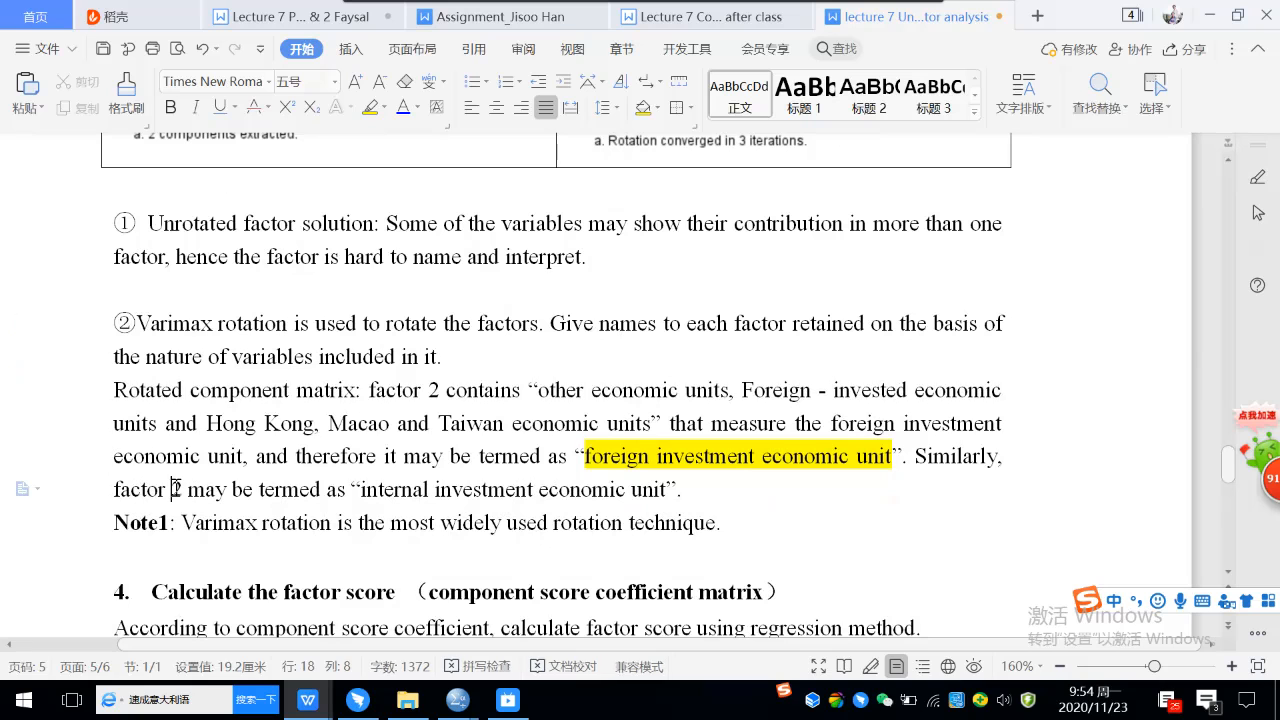
{"action": "left_click_drag", "start_coordinate": [175, 489], "coordinate": [181, 489]}
{"action": "type", "text": "1"}
{"action": "left_click", "coordinate": [628, 452]}
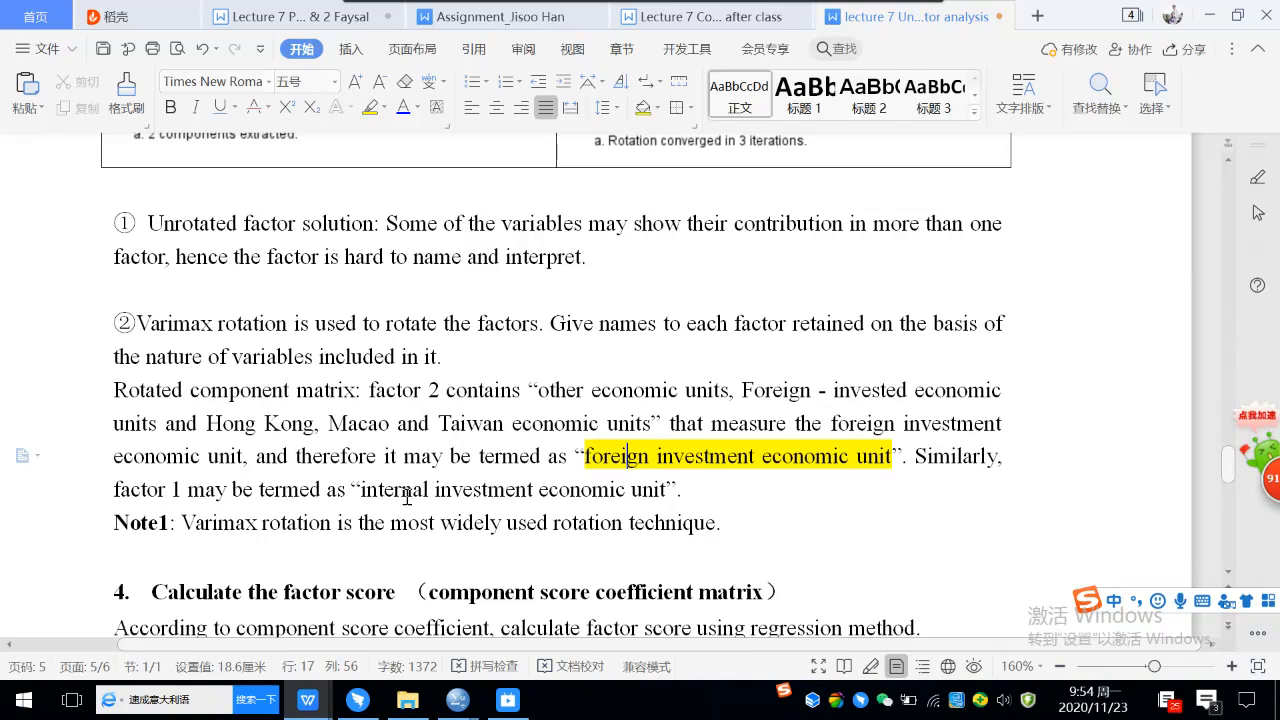
{"action": "left_click_drag", "start_coordinate": [587, 452], "coordinate": [647, 458]}
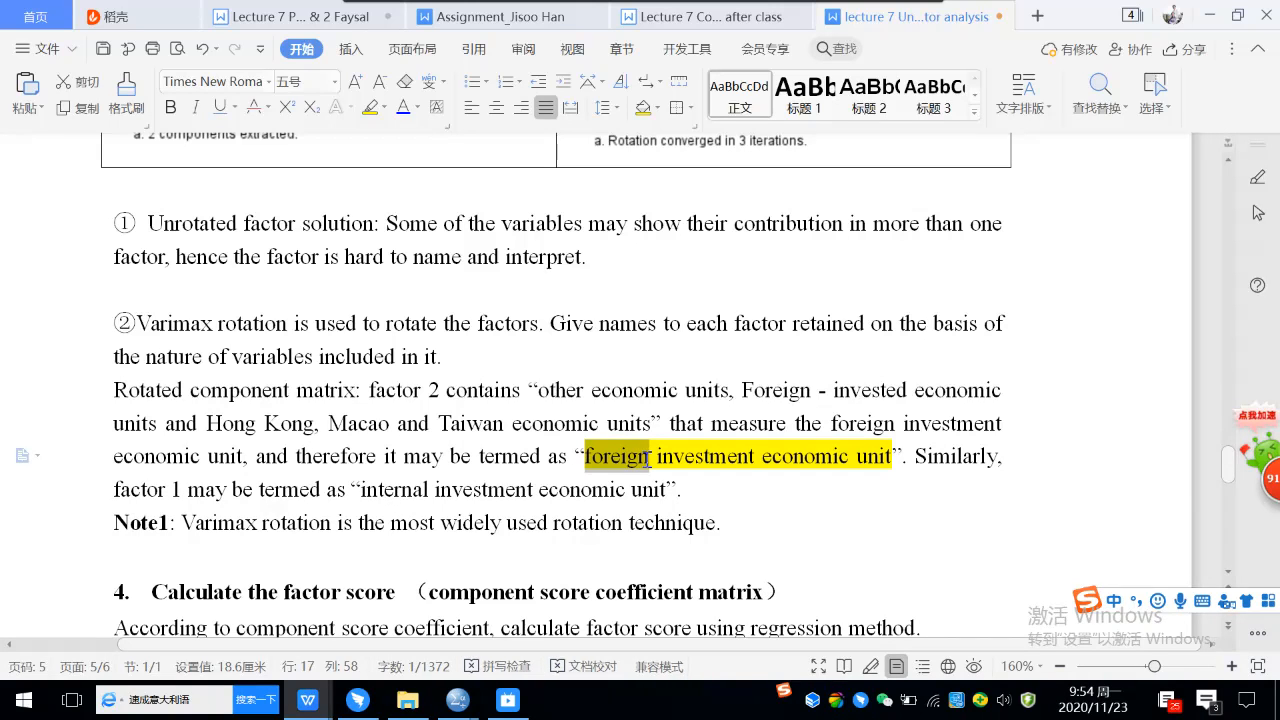
{"action": "left_click", "coordinate": [587, 488]}
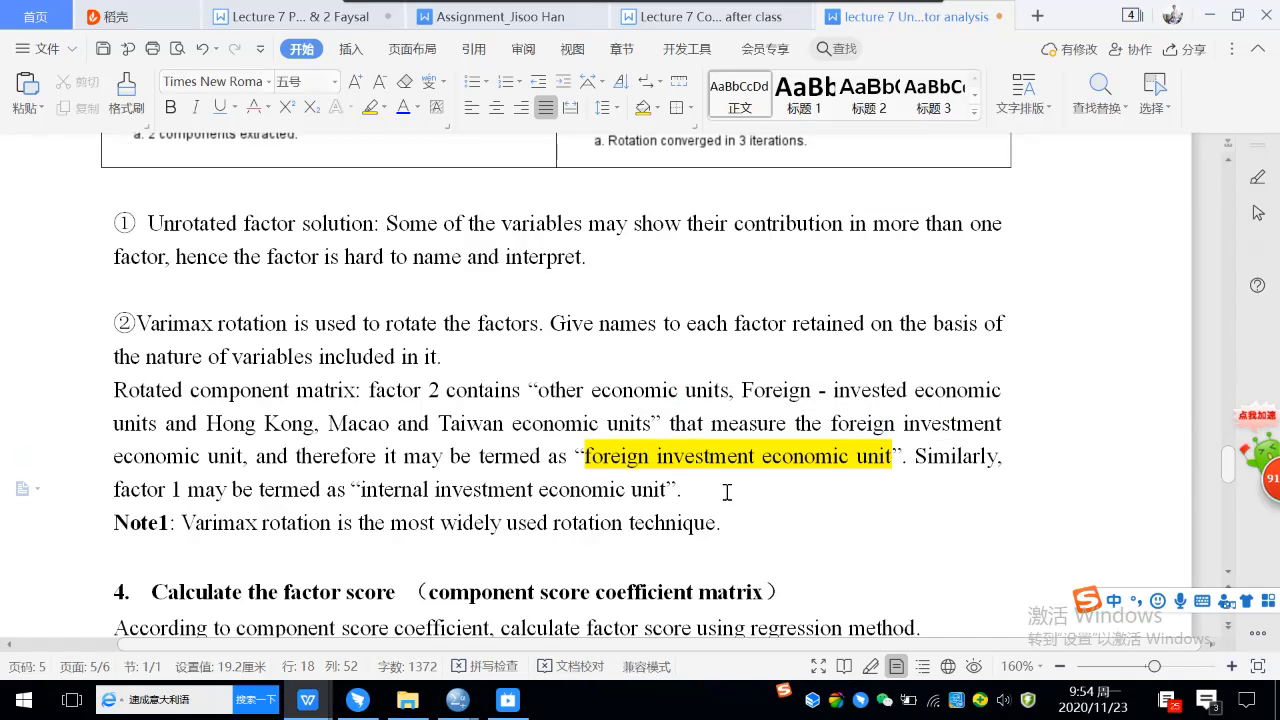
Colour the factor name "internal investment economic unit" blue in the paragraph above Note1.
{"action": "scroll", "coordinate": [598, 388], "scroll_direction": "up", "scroll_amount": 5}
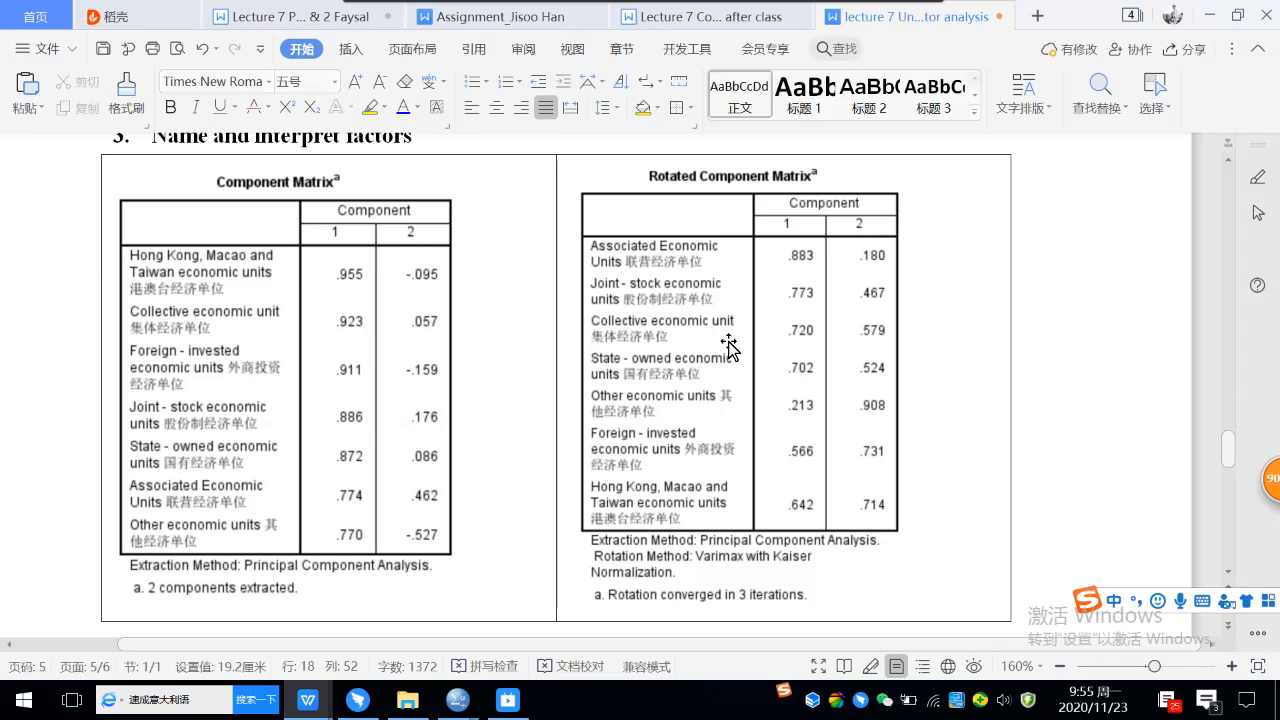
{"action": "scroll", "coordinate": [729, 347], "scroll_direction": "down", "scroll_amount": 5}
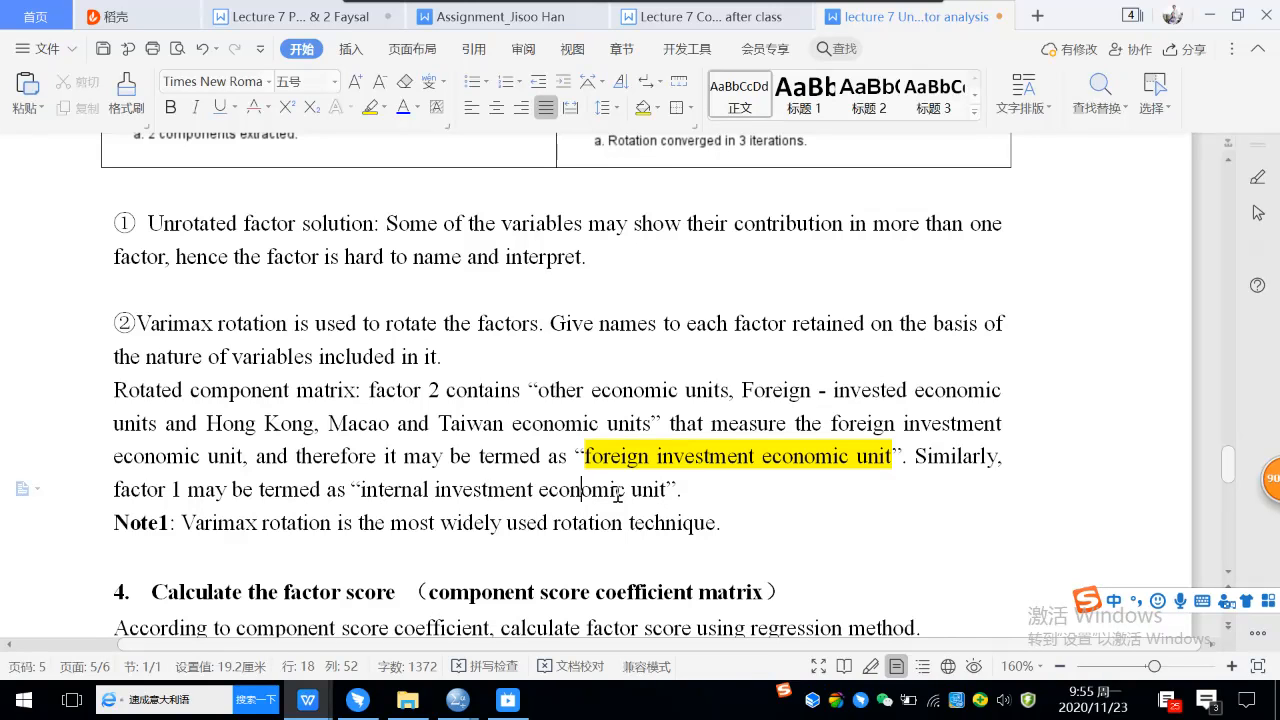
{"action": "left_click", "coordinate": [366, 490]}
{"action": "left_click_drag", "start_coordinate": [357, 490], "coordinate": [668, 492]}
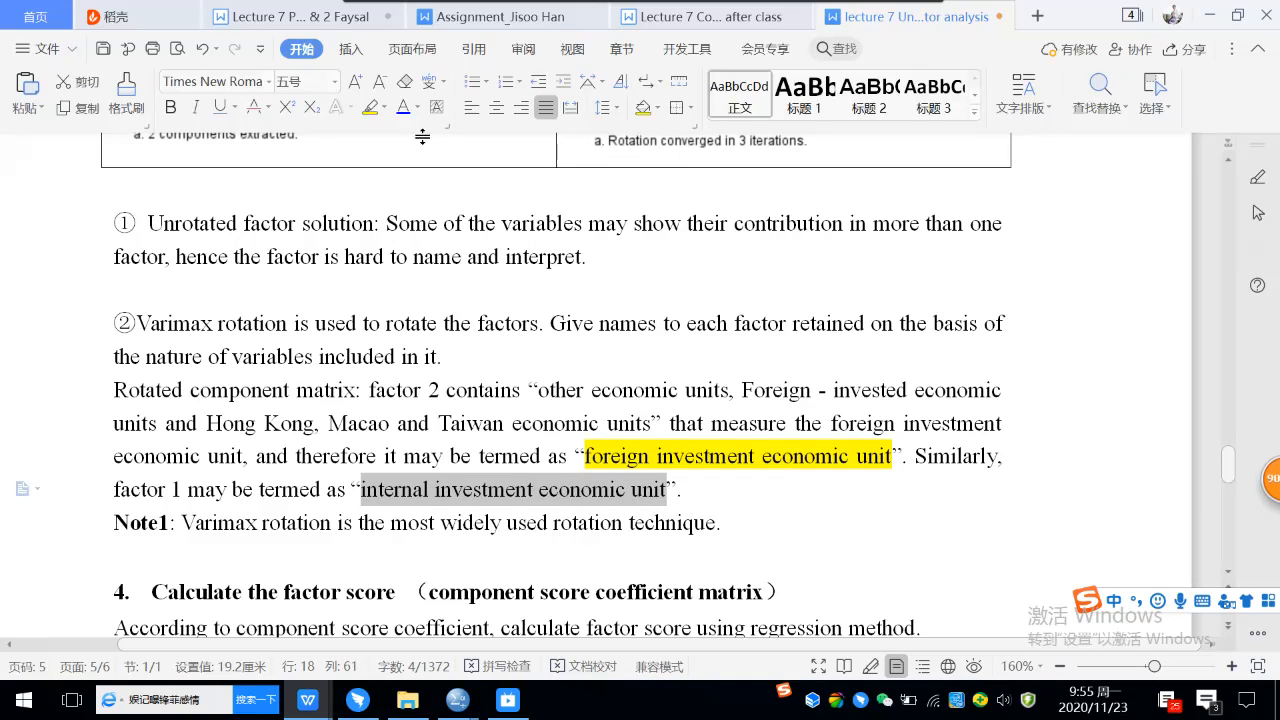
{"action": "left_click", "coordinate": [404, 107]}
{"action": "left_click", "coordinate": [403, 391]}
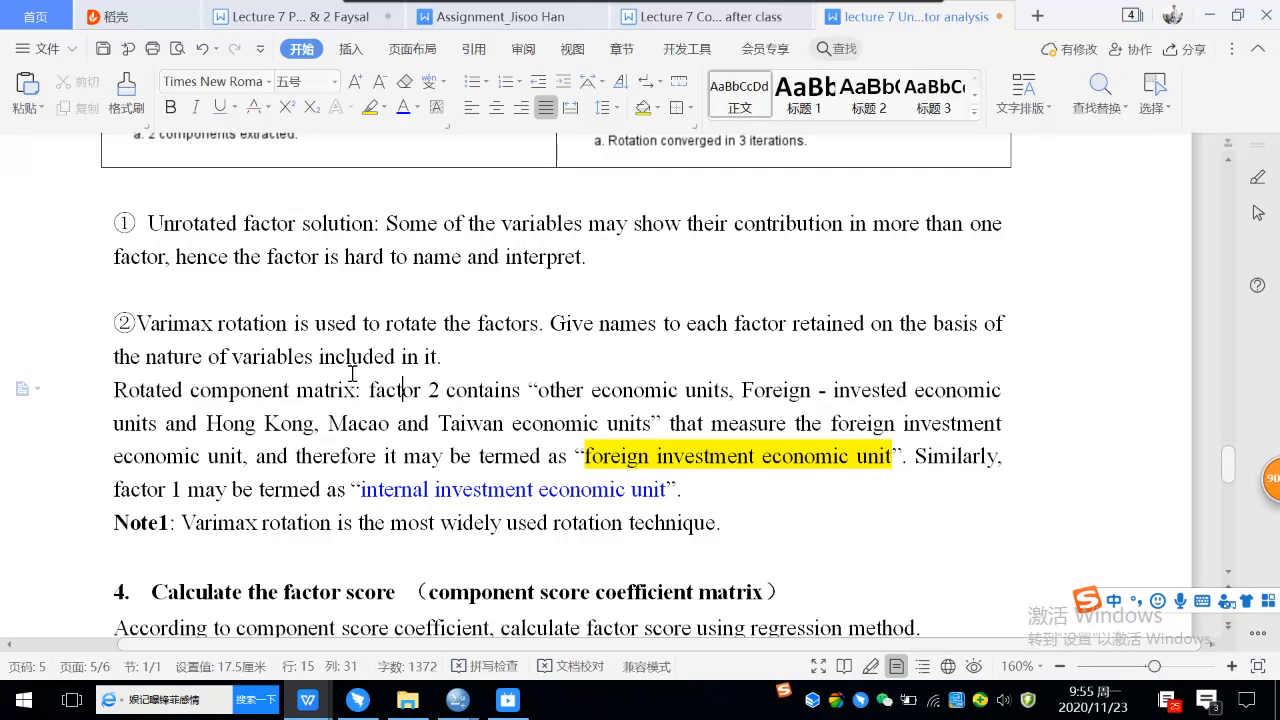
Examine the loadings in the Component Matrix and Rotated Component Matrix against the factor names in the text below them.
{"action": "scroll", "coordinate": [522, 325], "scroll_direction": "up", "scroll_amount": 3}
{"action": "scroll", "coordinate": [522, 325], "scroll_direction": "up", "scroll_amount": 5}
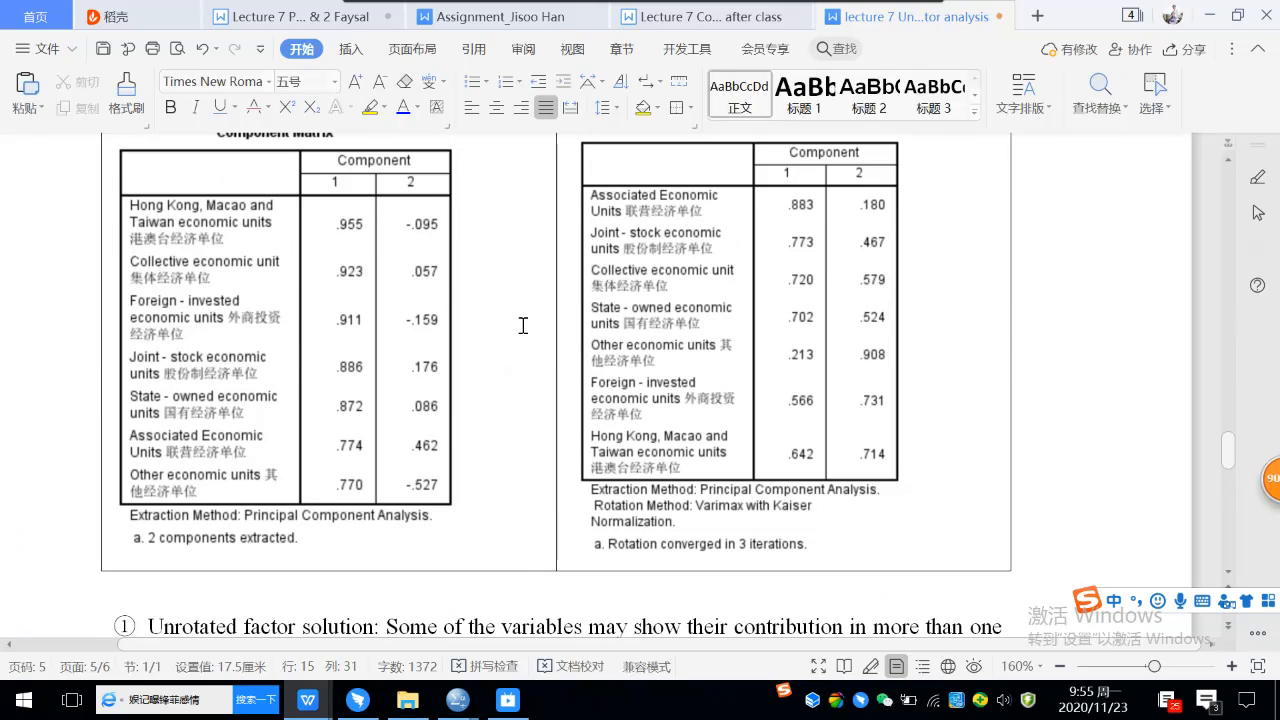
{"action": "scroll", "coordinate": [817, 330], "scroll_direction": "up", "scroll_amount": 1}
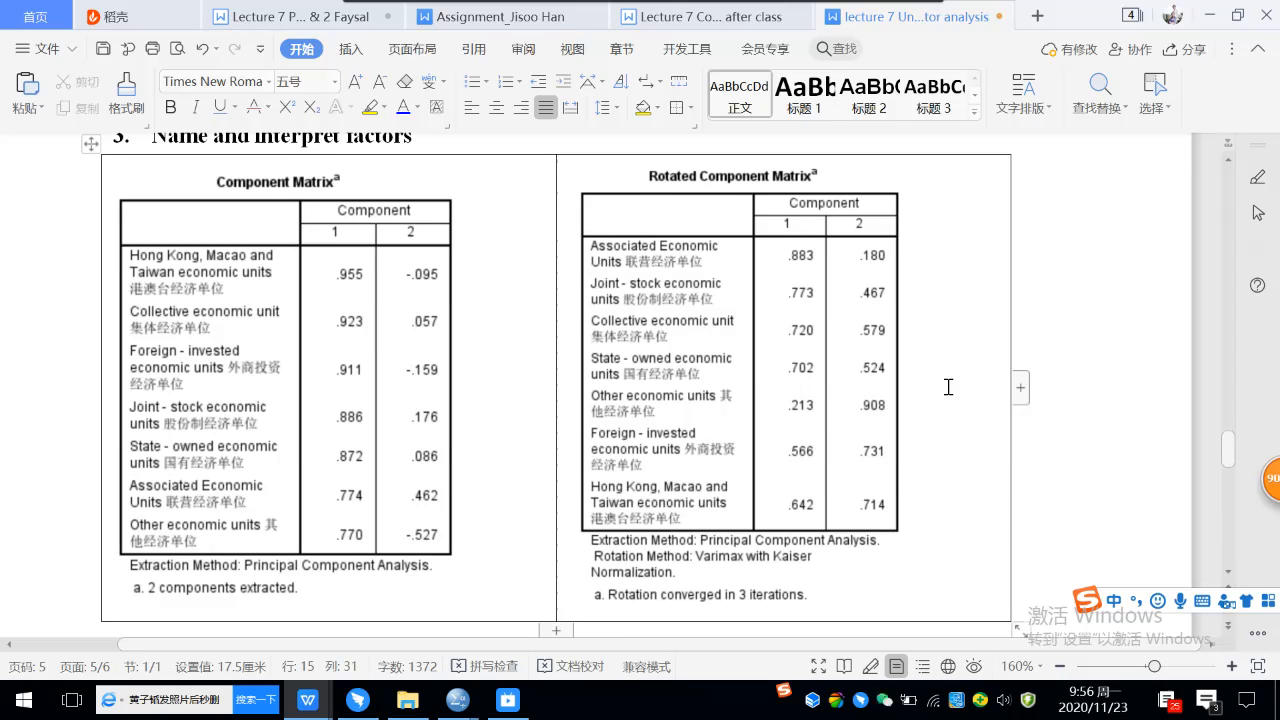
{"action": "scroll", "coordinate": [948, 388], "scroll_direction": "down", "scroll_amount": 3}
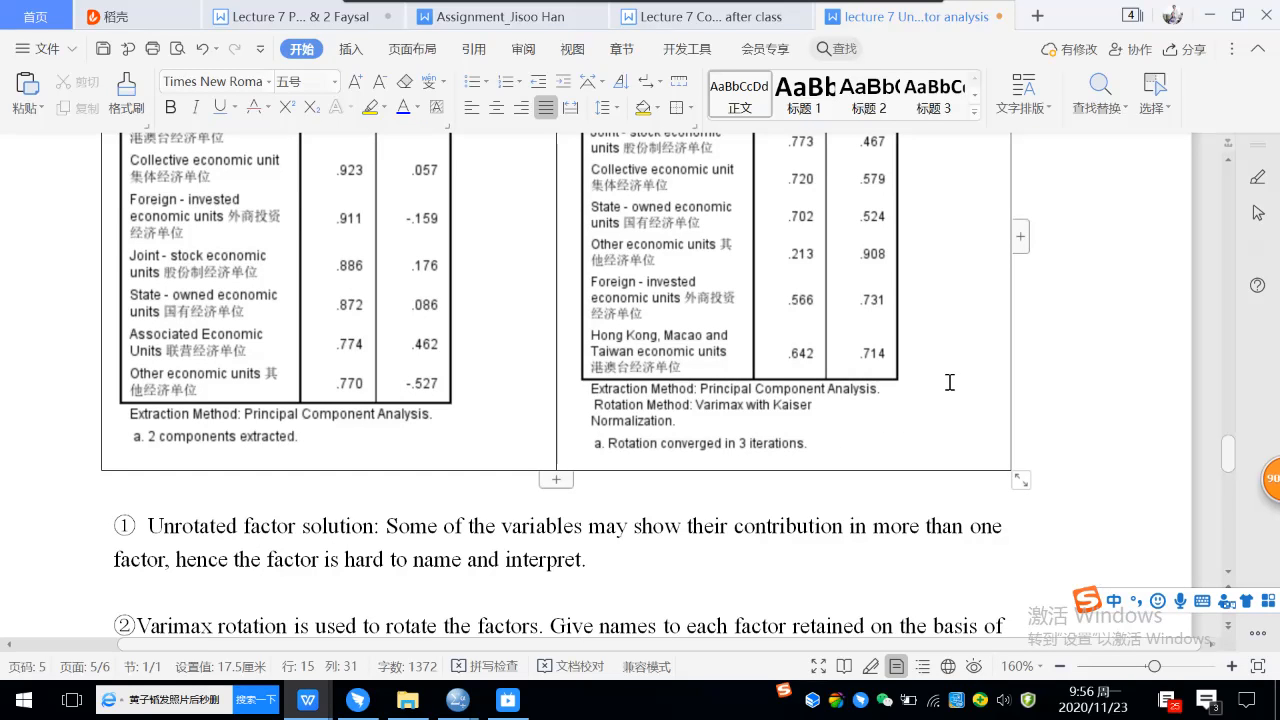
{"action": "scroll", "coordinate": [920, 466], "scroll_direction": "down", "scroll_amount": 5}
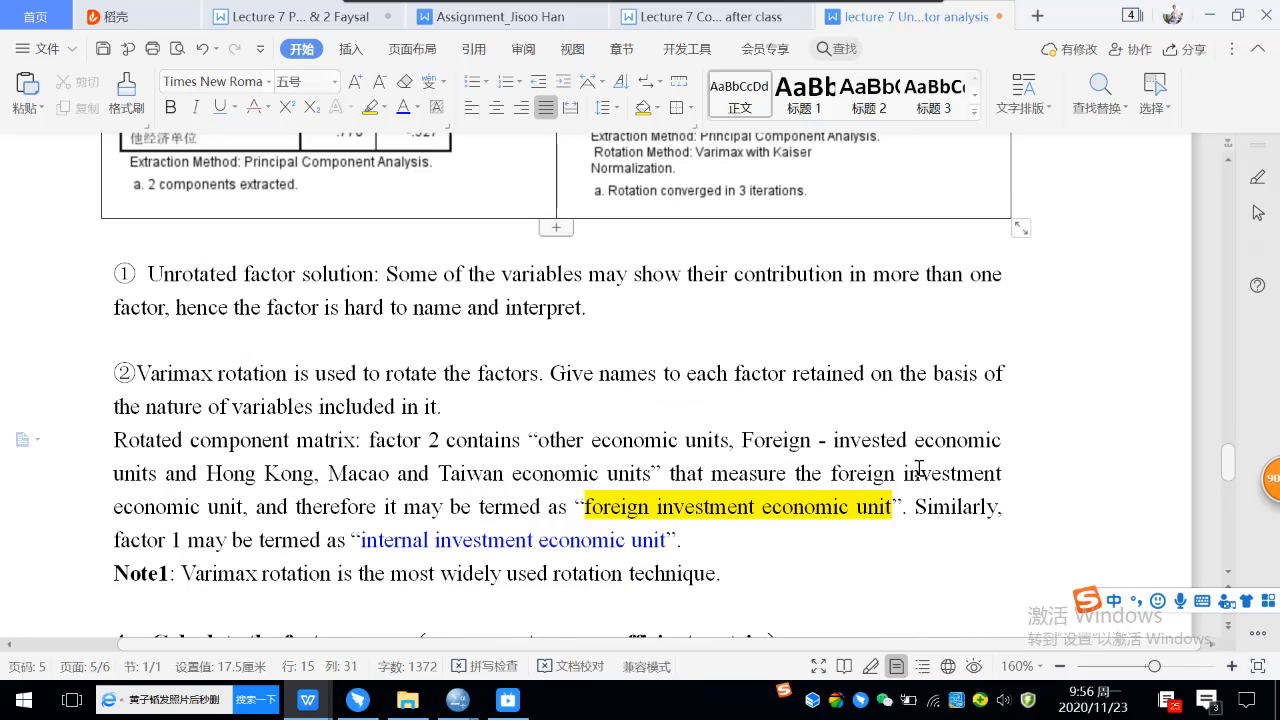
{"action": "scroll", "coordinate": [918, 466], "scroll_direction": "down", "scroll_amount": 3}
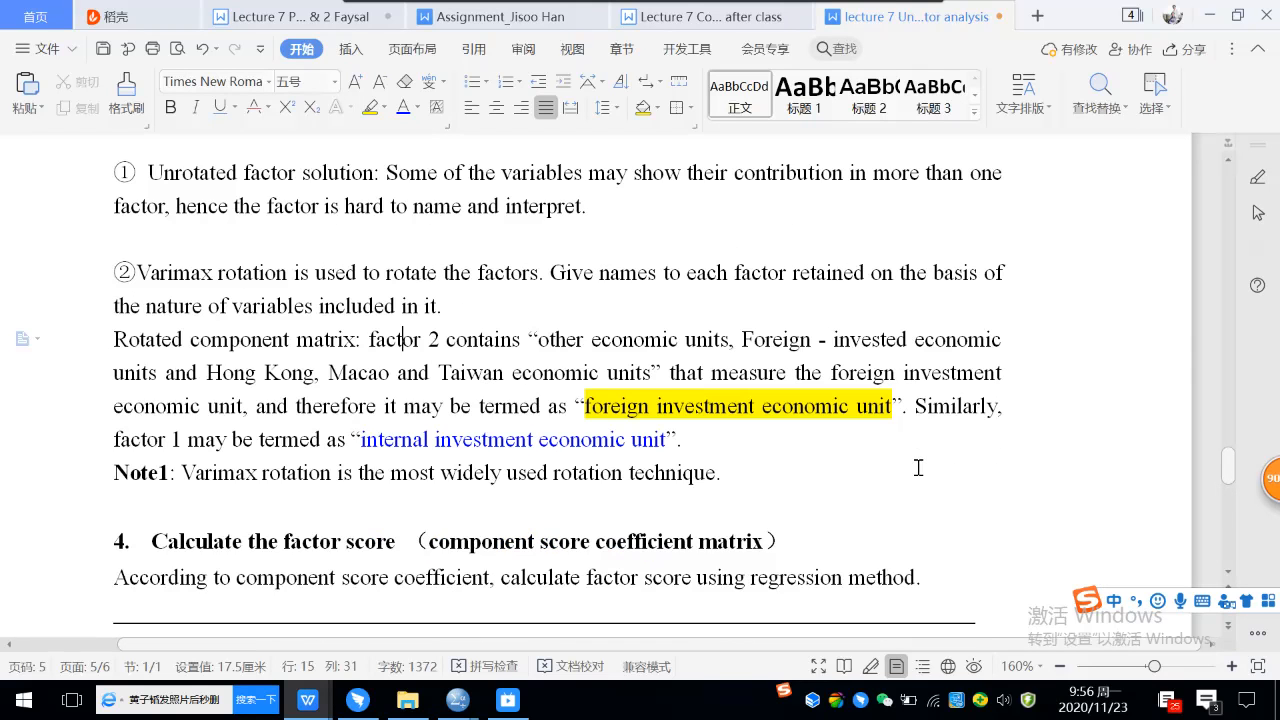
Add an empty line below the sentence ending "using regression method." in section 4, Calculate the factor score.
{"action": "scroll", "coordinate": [918, 463], "scroll_direction": "down", "scroll_amount": 1}
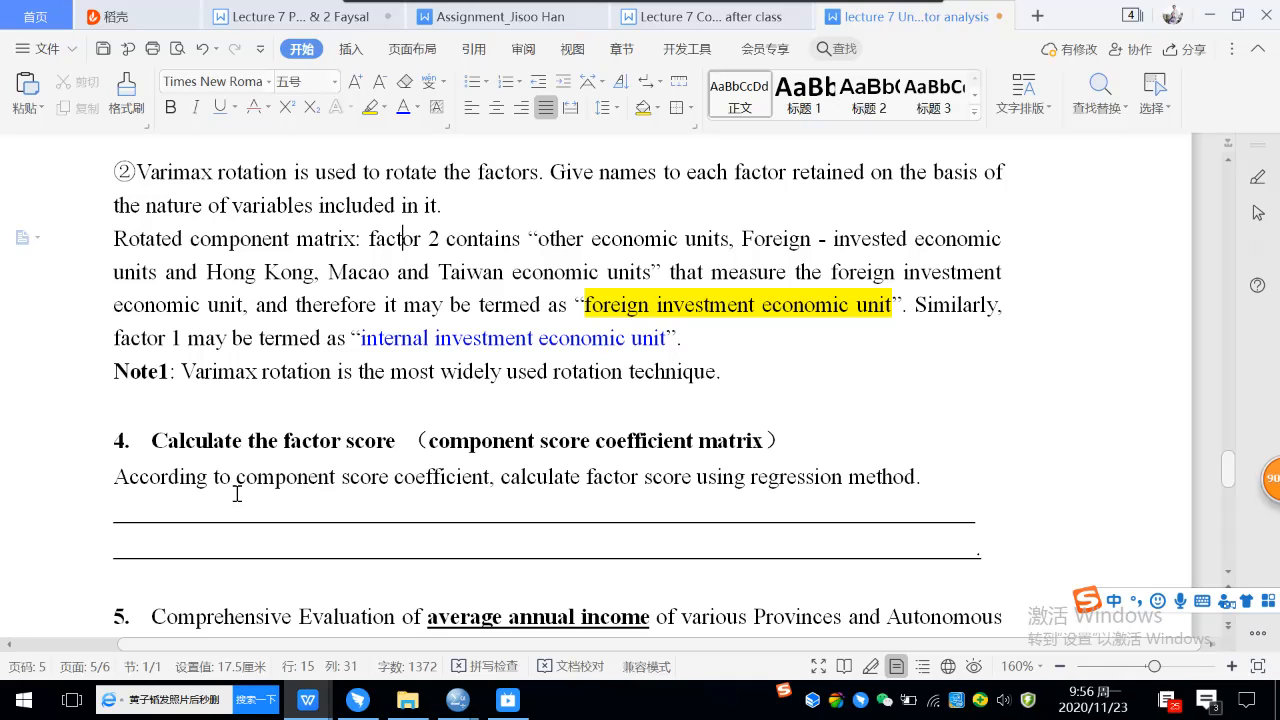
{"action": "left_click", "coordinate": [403, 442]}
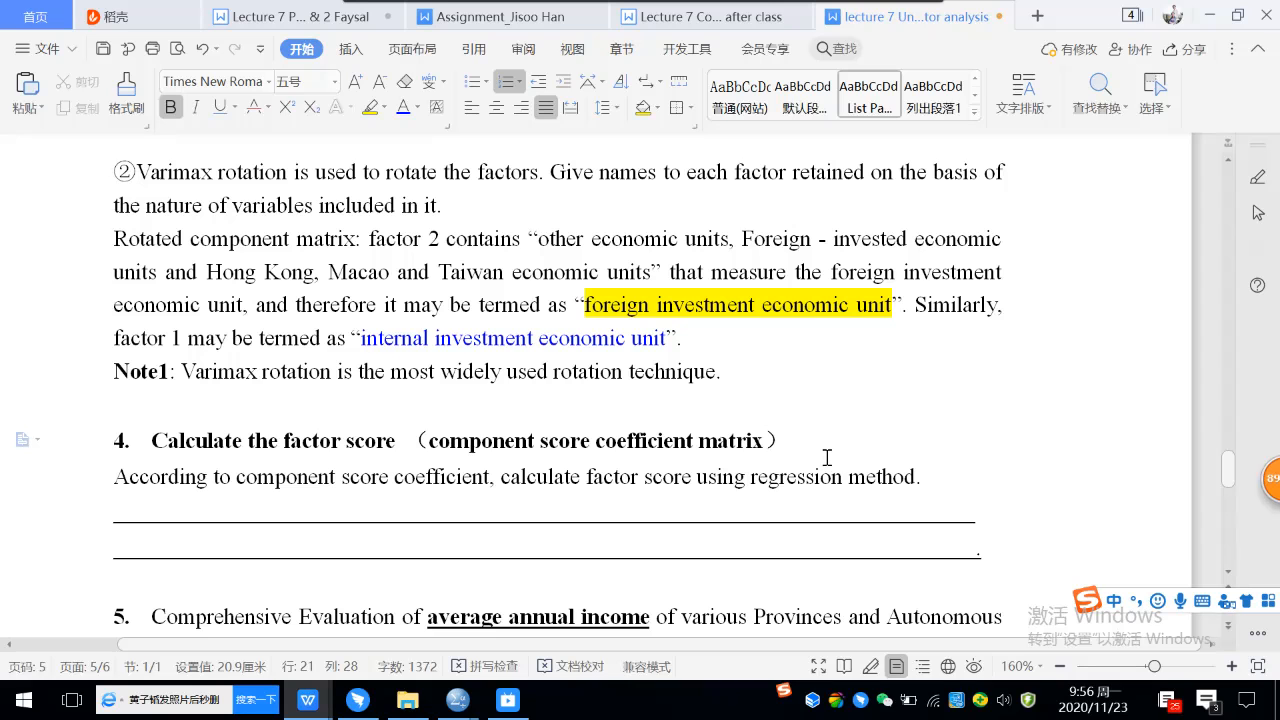
{"action": "left_click", "coordinate": [948, 477]}
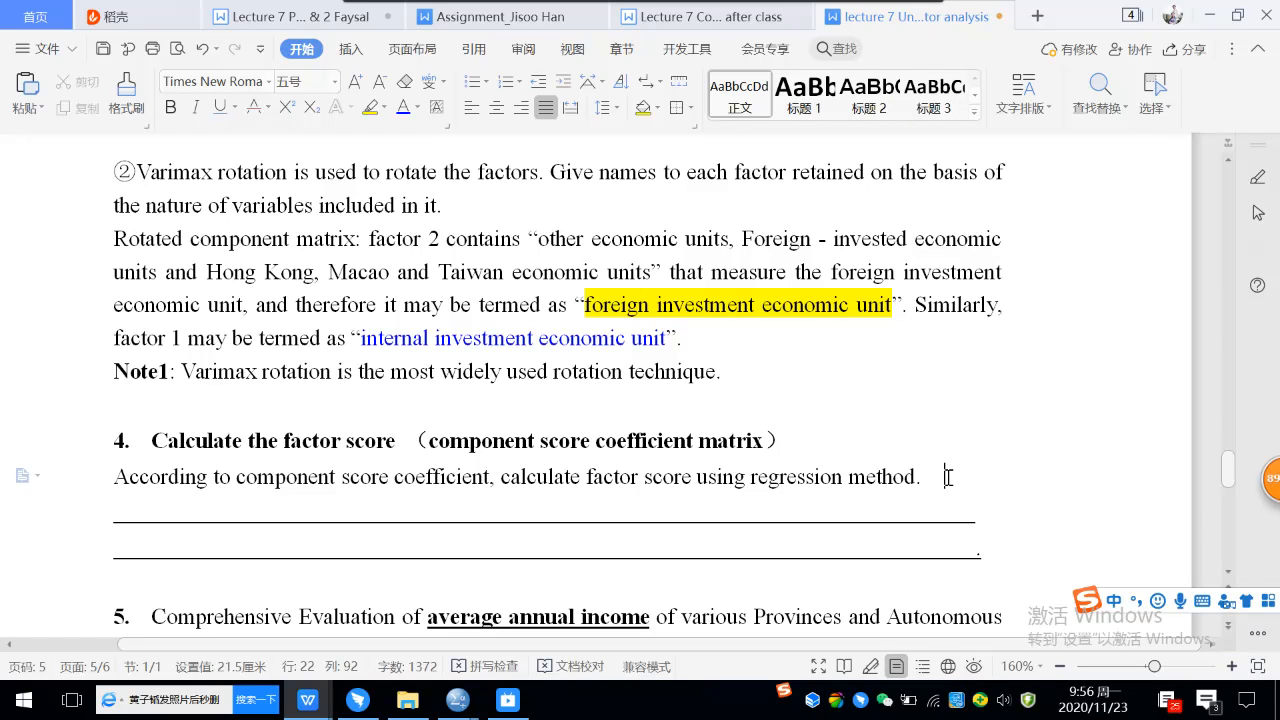
{"action": "key", "text": "Return"}
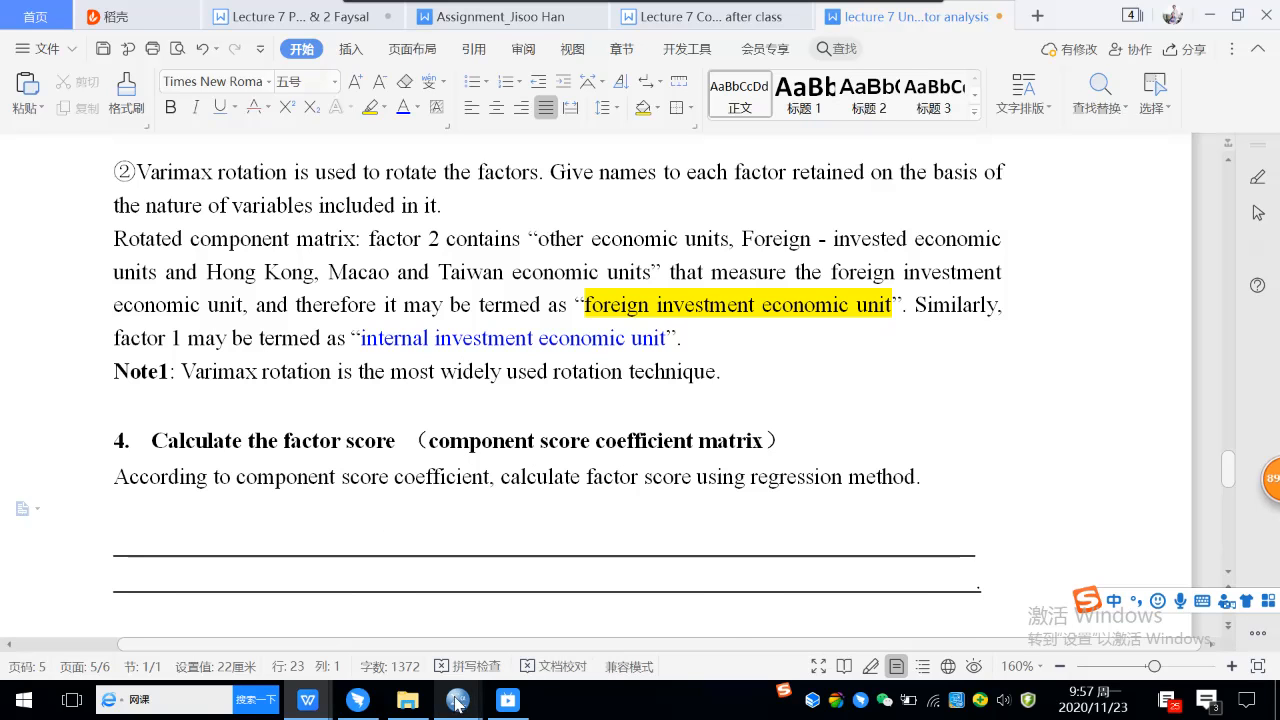
Switch to the SPSS output viewer and capture the Component Score Coefficient Matrix, including its title and notes, to the clipboard.
{"action": "mouse_move", "coordinate": [455, 705]}
{"action": "left_click", "coordinate": [768, 612]}
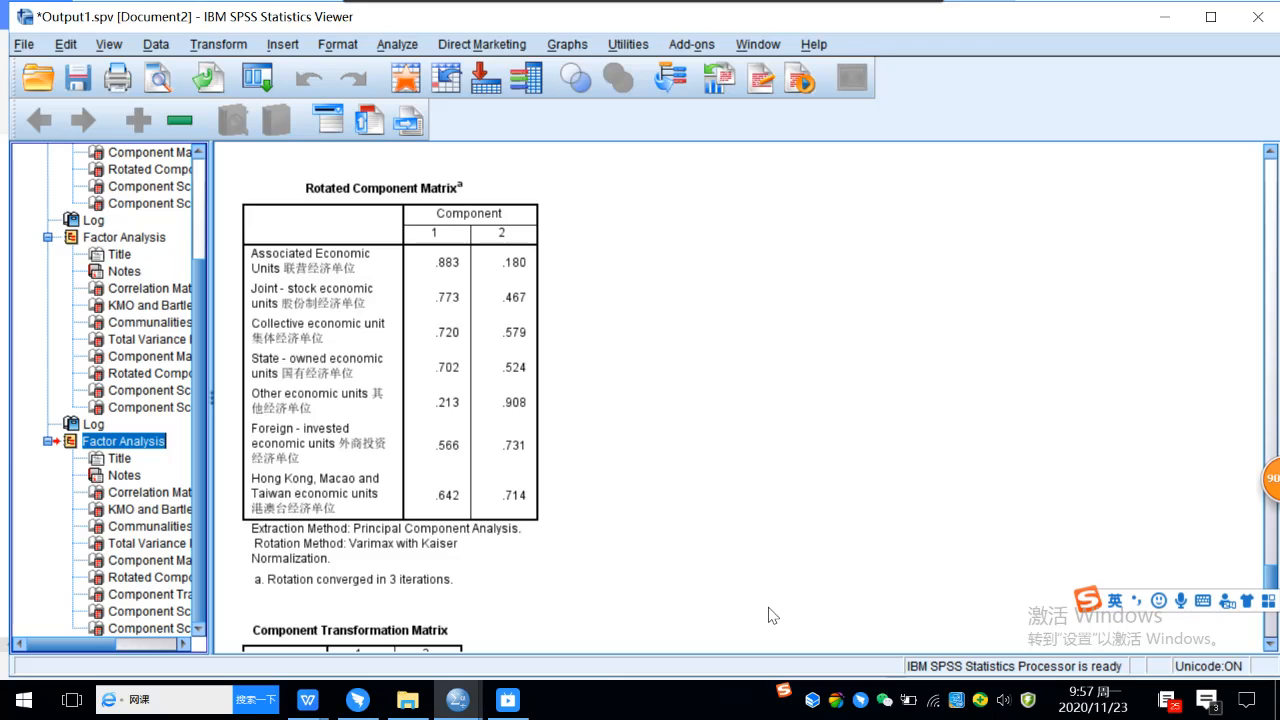
{"action": "scroll", "coordinate": [733, 543], "scroll_direction": "down", "scroll_amount": 10}
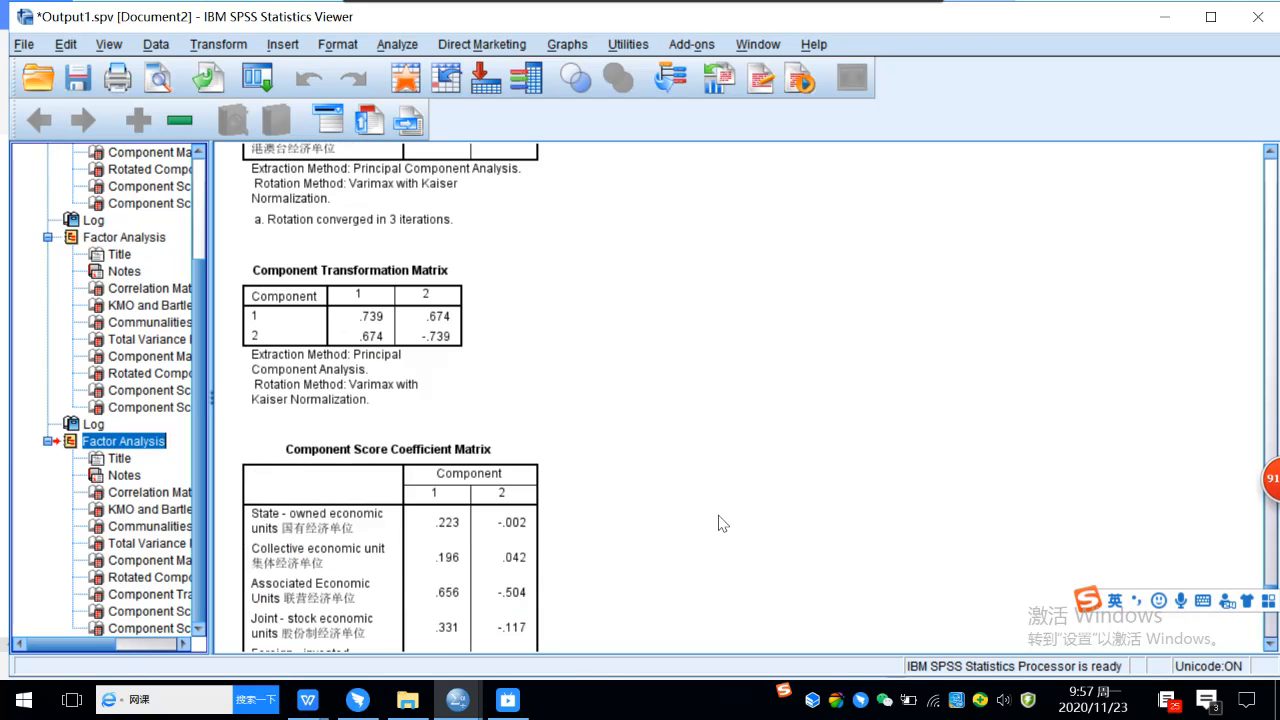
{"action": "left_click", "coordinate": [422, 222]}
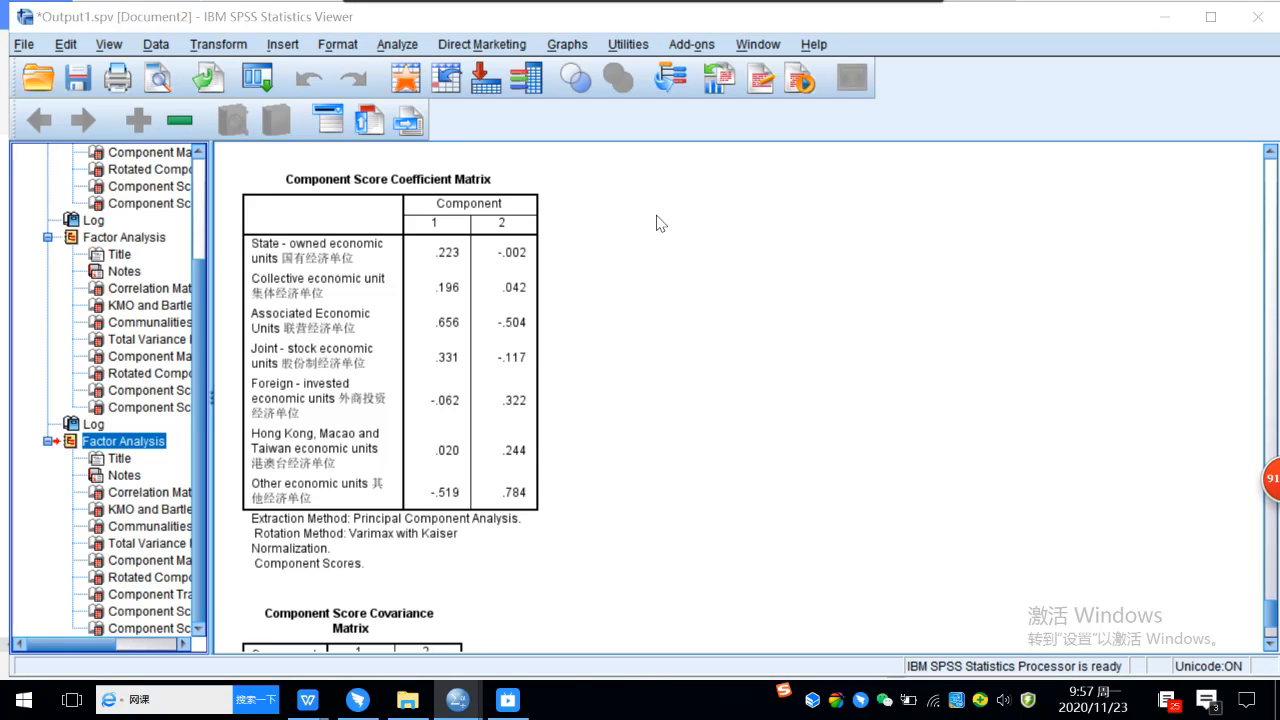
{"action": "key", "text": "ctrl+shift+a"}
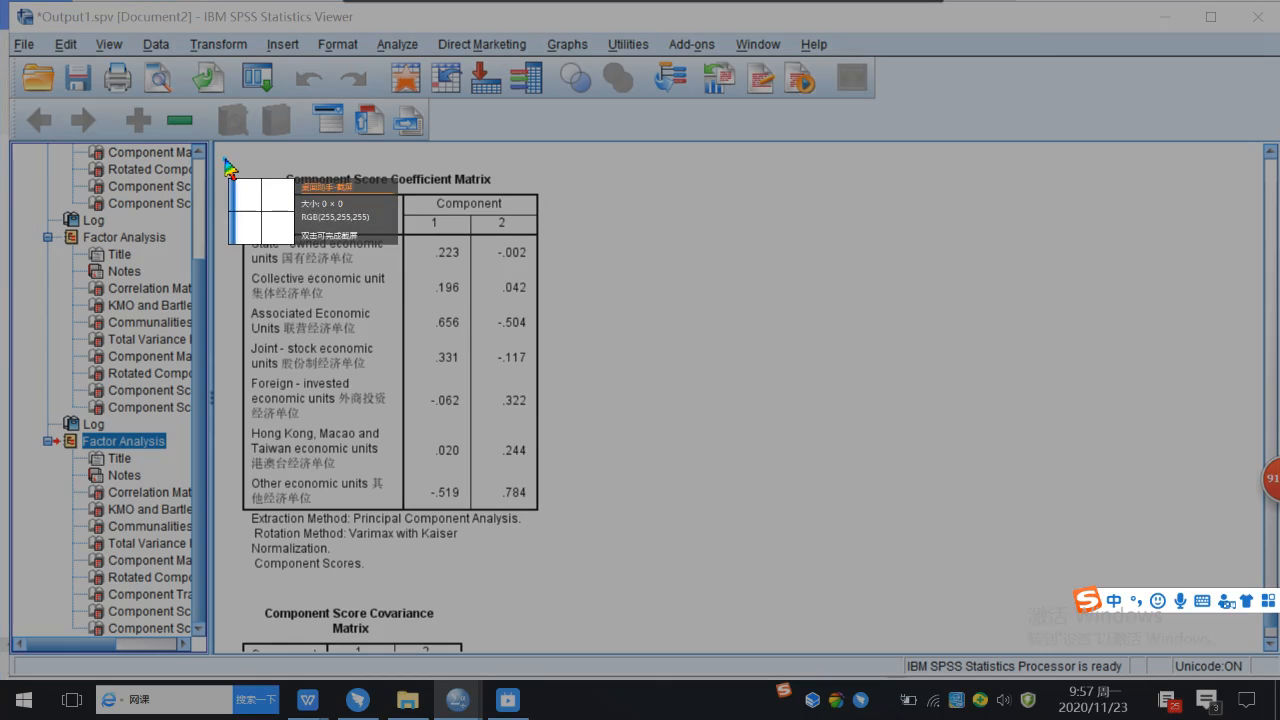
{"action": "left_click_drag", "start_coordinate": [224, 158], "coordinate": [565, 577]}
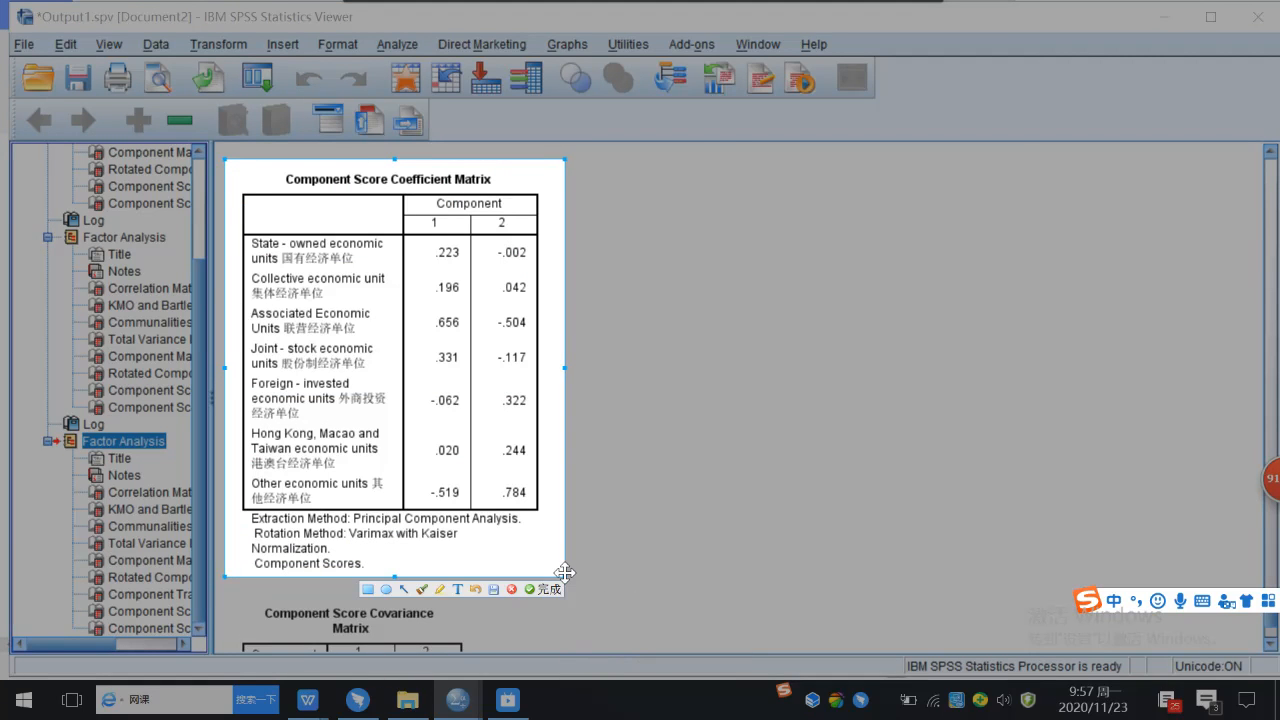
{"action": "left_click", "coordinate": [549, 589]}
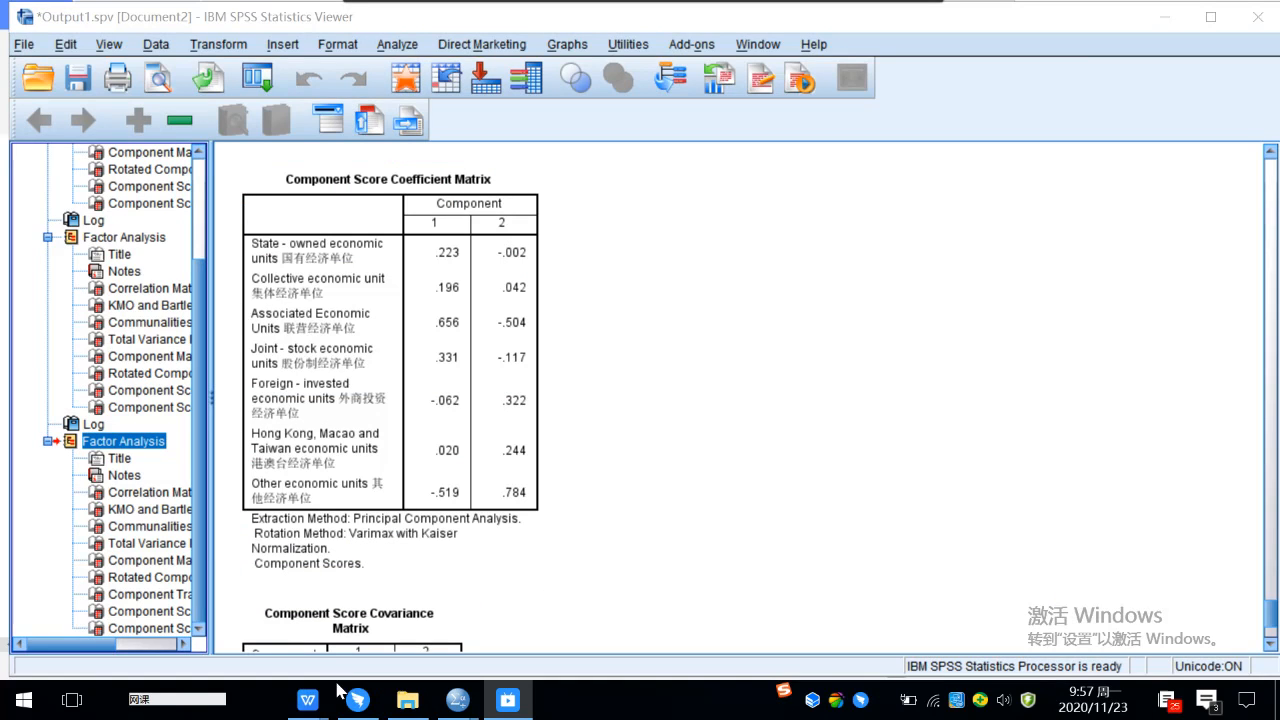
Return to the lecture 7 factor analysis notes in WPS and paste the screenshot on the empty line in section 4.
{"action": "mouse_move", "coordinate": [313, 705]}
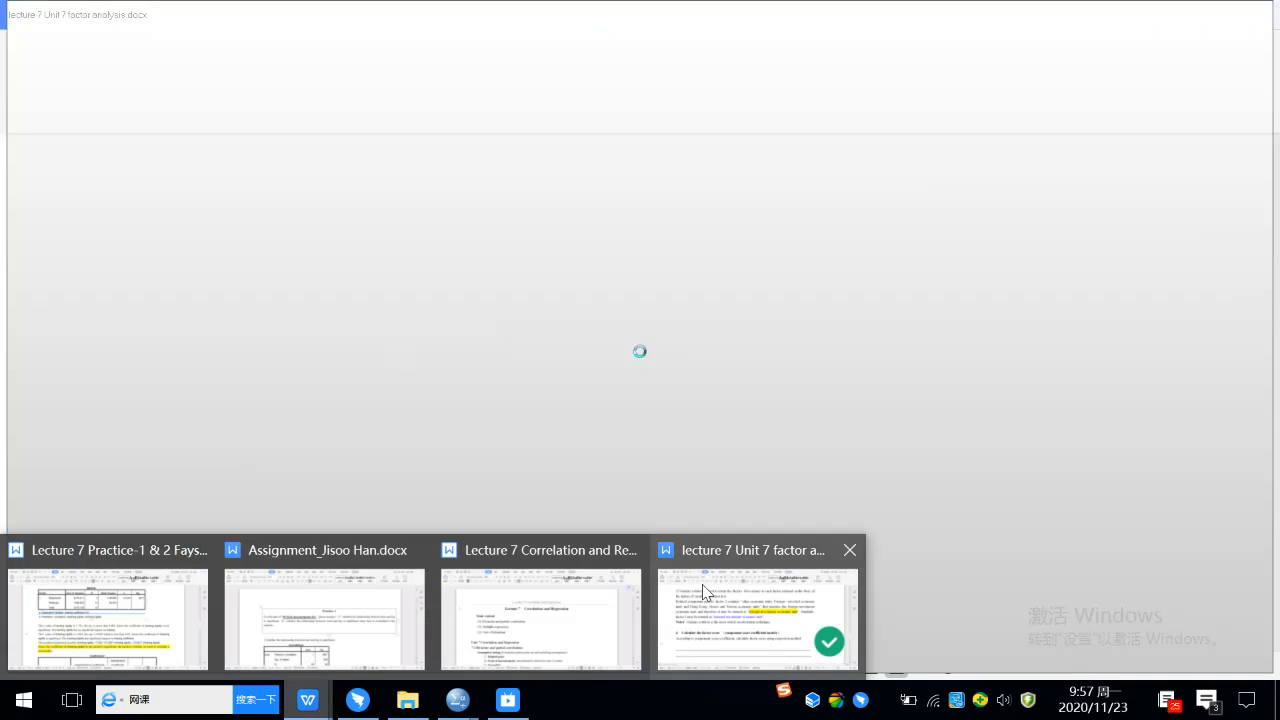
{"action": "left_click", "coordinate": [704, 590]}
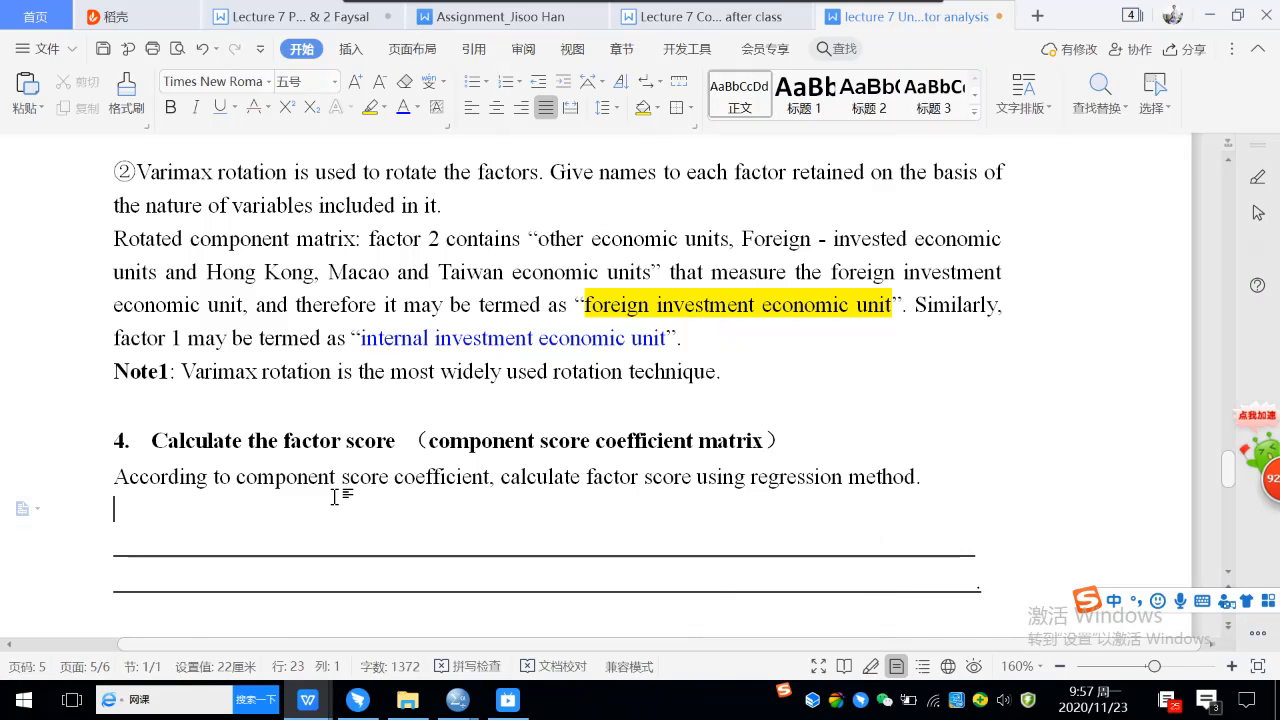
{"action": "key", "text": "ctrl+v"}
Shrink the pasted Component Score Coefficient Matrix picture proportionally to about two-thirds of its pasted width.
{"action": "left_click", "coordinate": [383, 443]}
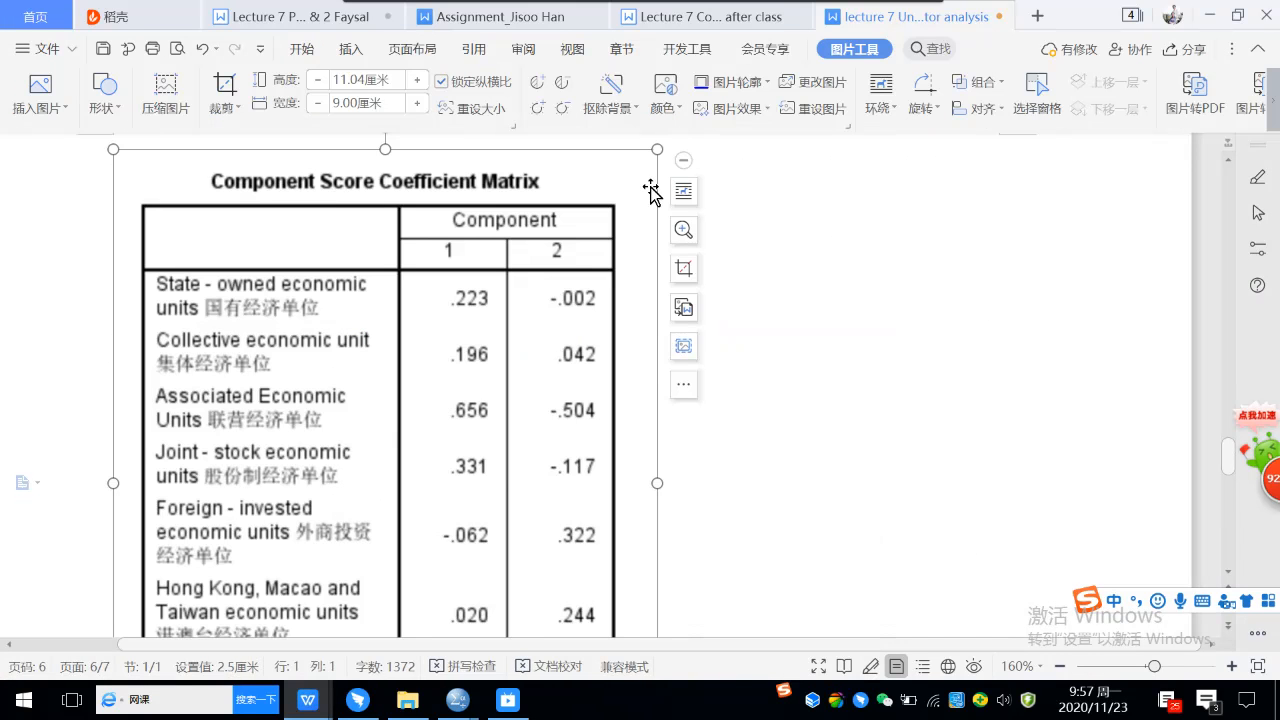
{"action": "left_click_drag", "start_coordinate": [658, 150], "coordinate": [485, 360]}
{"action": "left_click_drag", "start_coordinate": [113, 149], "coordinate": [166, 209]}
{"action": "left_click", "coordinate": [696, 363]}
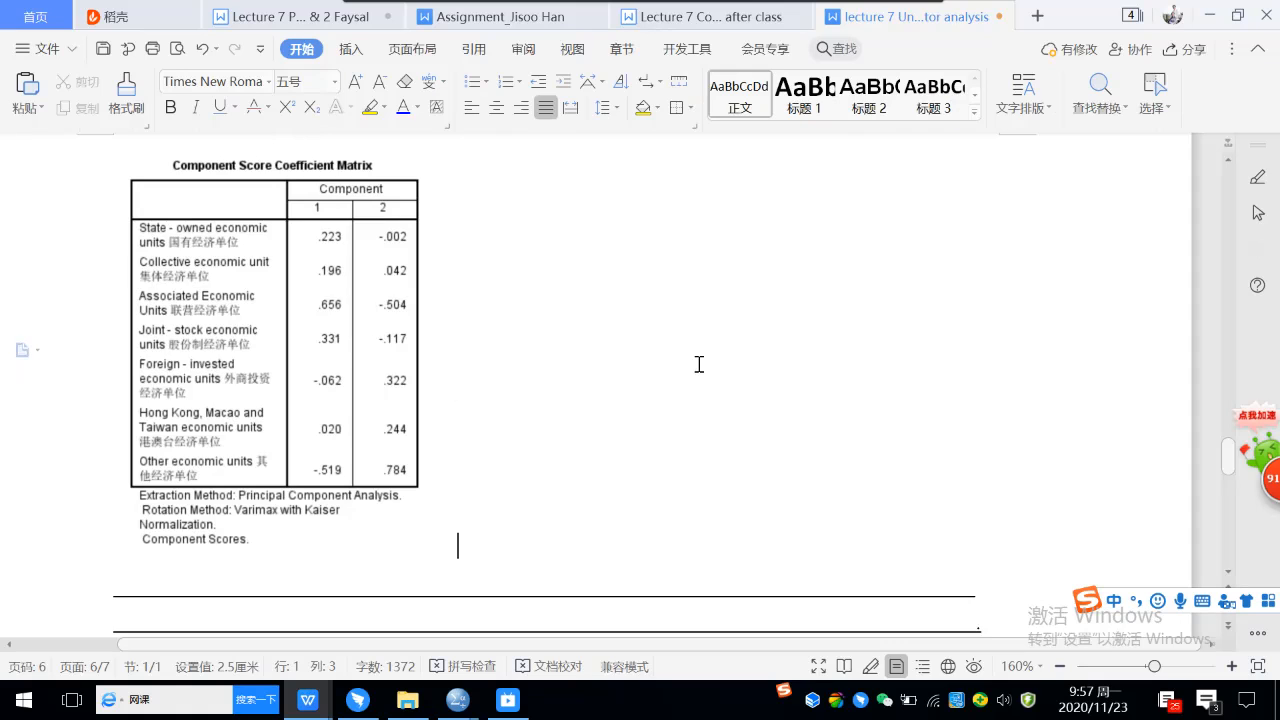
{"action": "scroll", "coordinate": [699, 364], "scroll_direction": "up", "scroll_amount": 3}
{"action": "scroll", "coordinate": [699, 364], "scroll_direction": "up", "scroll_amount": 5}
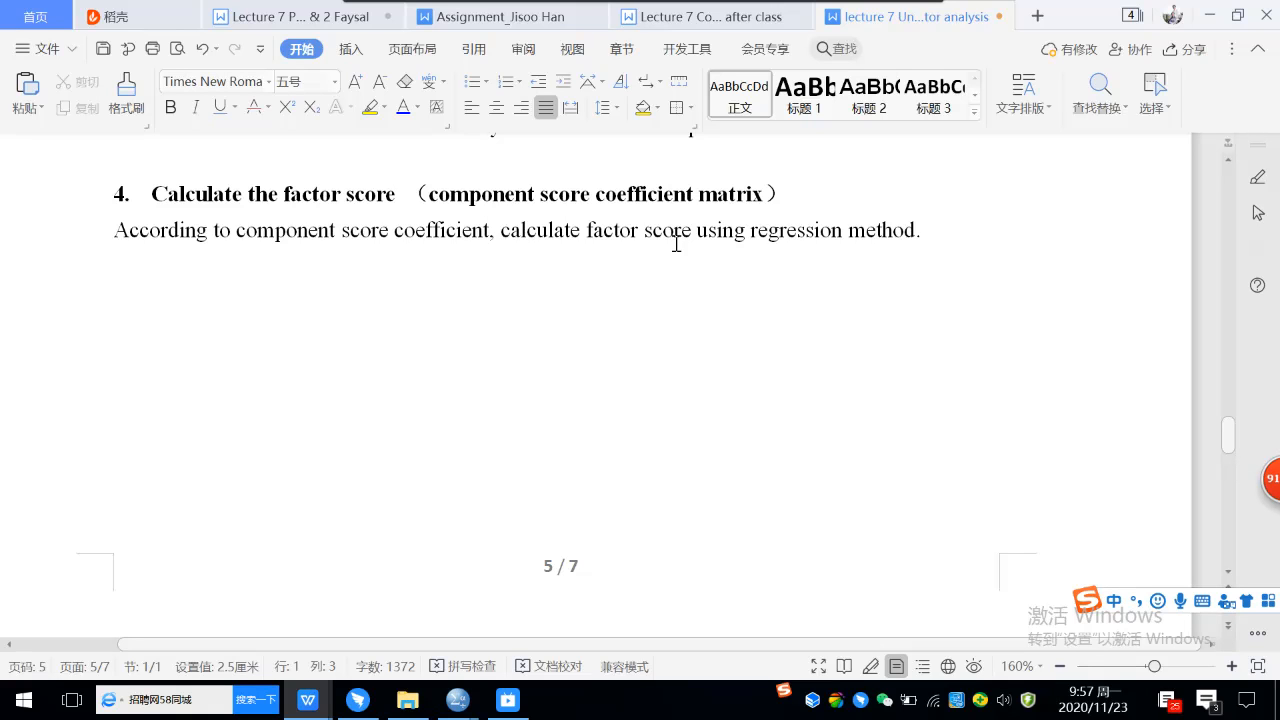
{"action": "scroll", "coordinate": [676, 244], "scroll_direction": "down", "scroll_amount": 7}
{"action": "scroll", "coordinate": [676, 244], "scroll_direction": "down", "scroll_amount": 2}
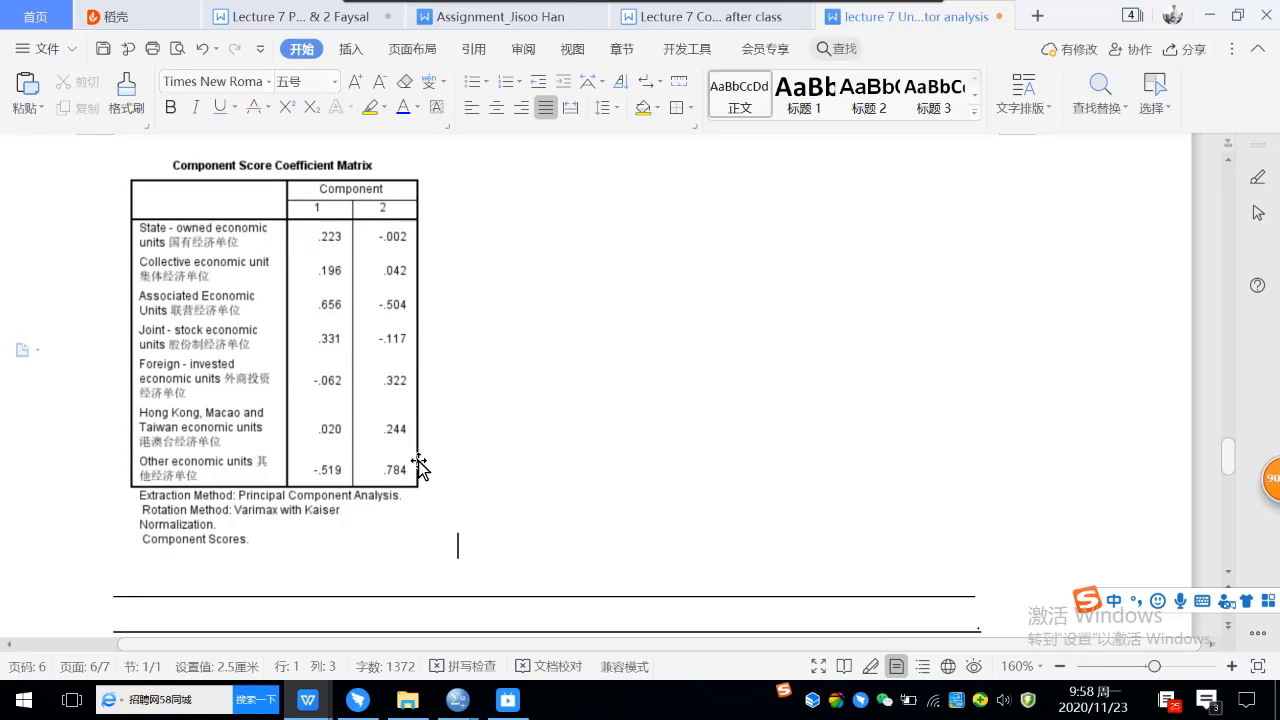
Begin the factor score formula on the blank line below the Component Score Coefficient Matrix with "F1= 0.223*".
{"action": "left_click", "coordinate": [157, 581]}
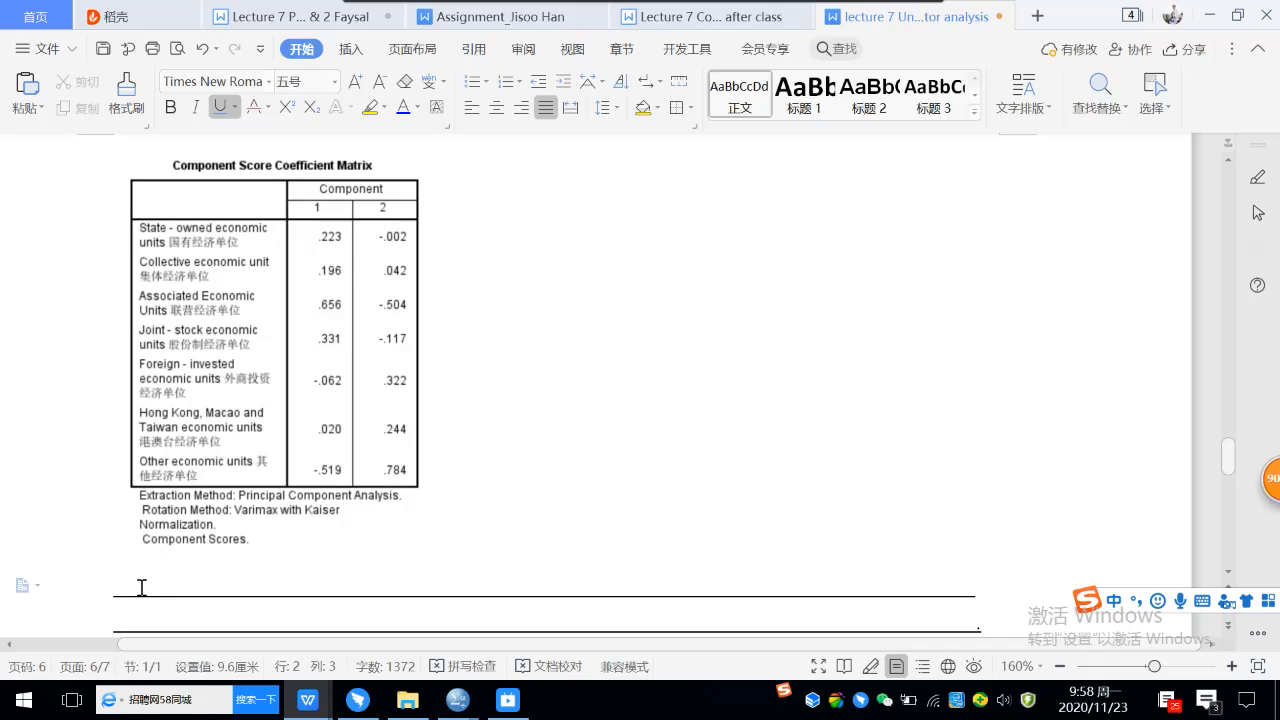
{"action": "key", "text": "shift"}
{"action": "type", "text": "1"}
{"action": "key", "text": "shift"}
{"action": "left_click_drag", "start_coordinate": [137, 585], "coordinate": [156, 585]}
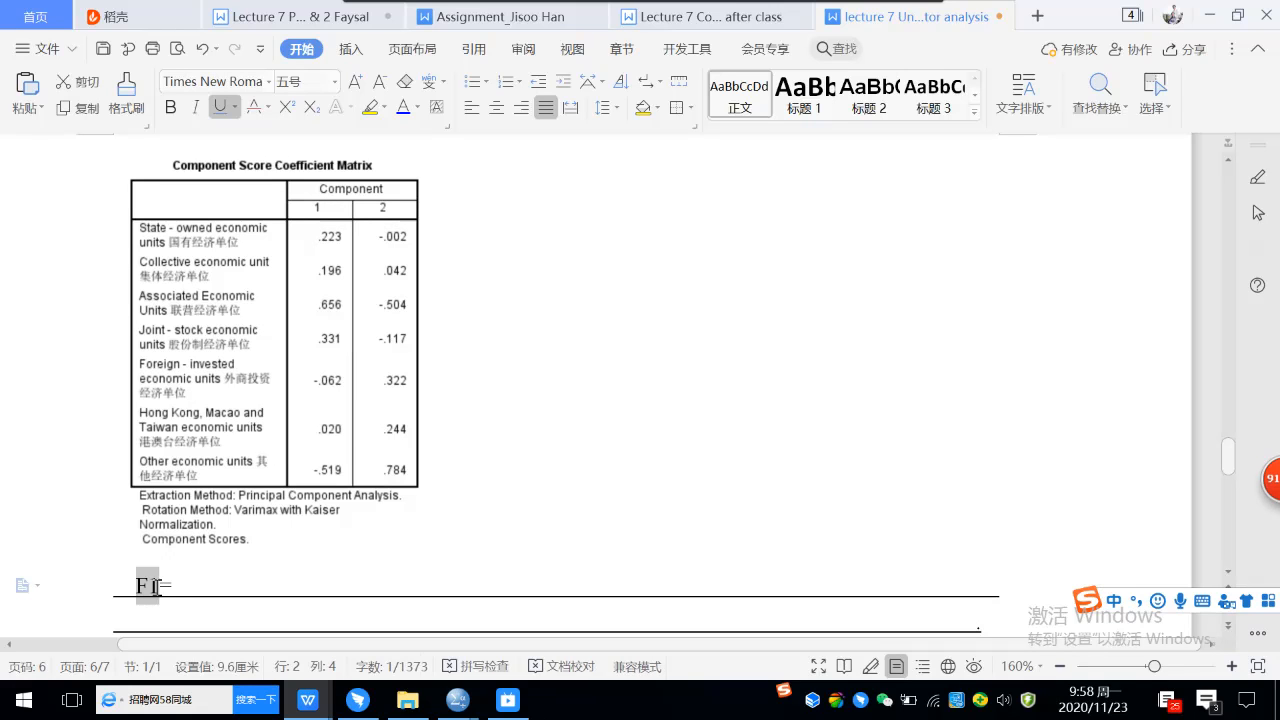
{"action": "left_click", "coordinate": [182, 584]}
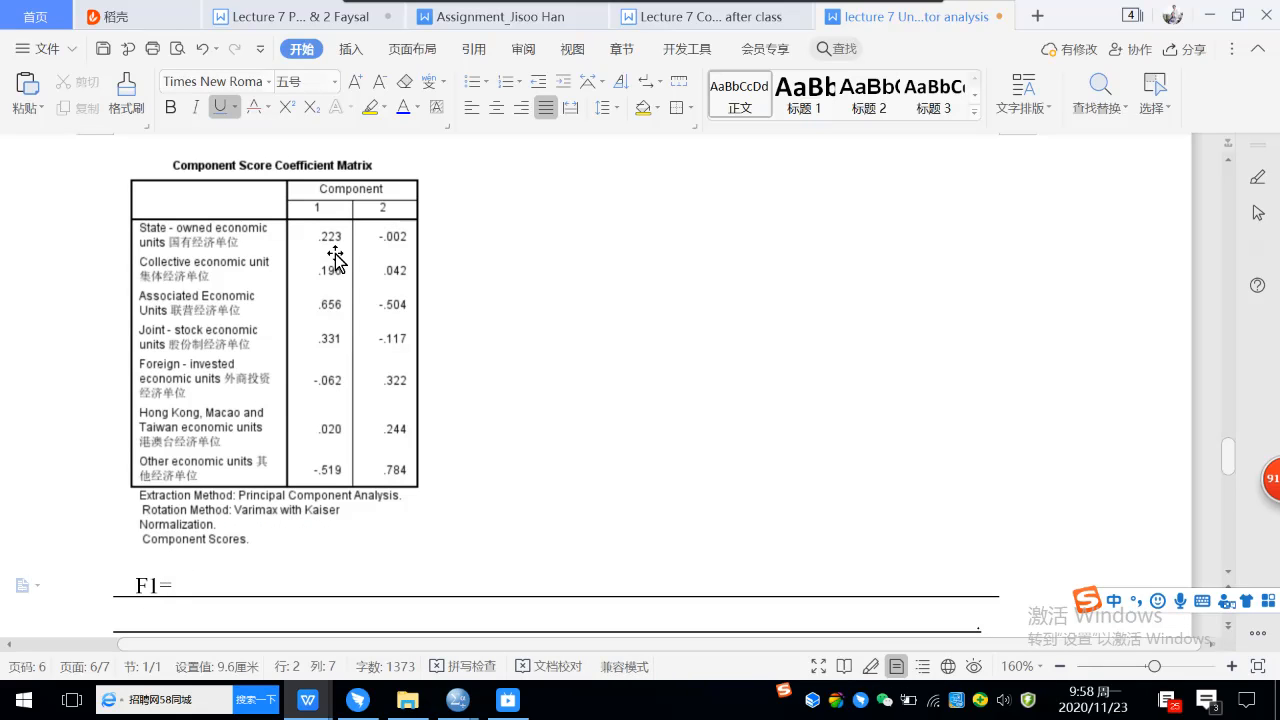
{"action": "type", "text": "0.223"}
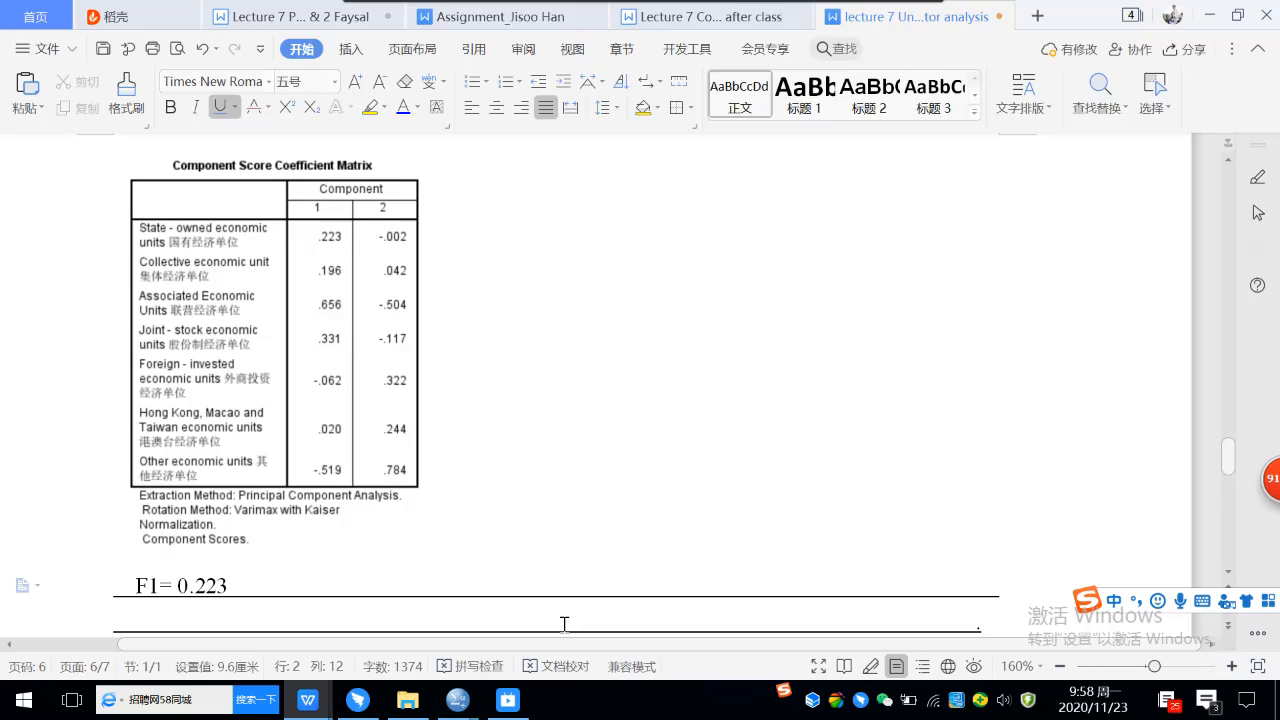
{"action": "type", "text": "*state"}
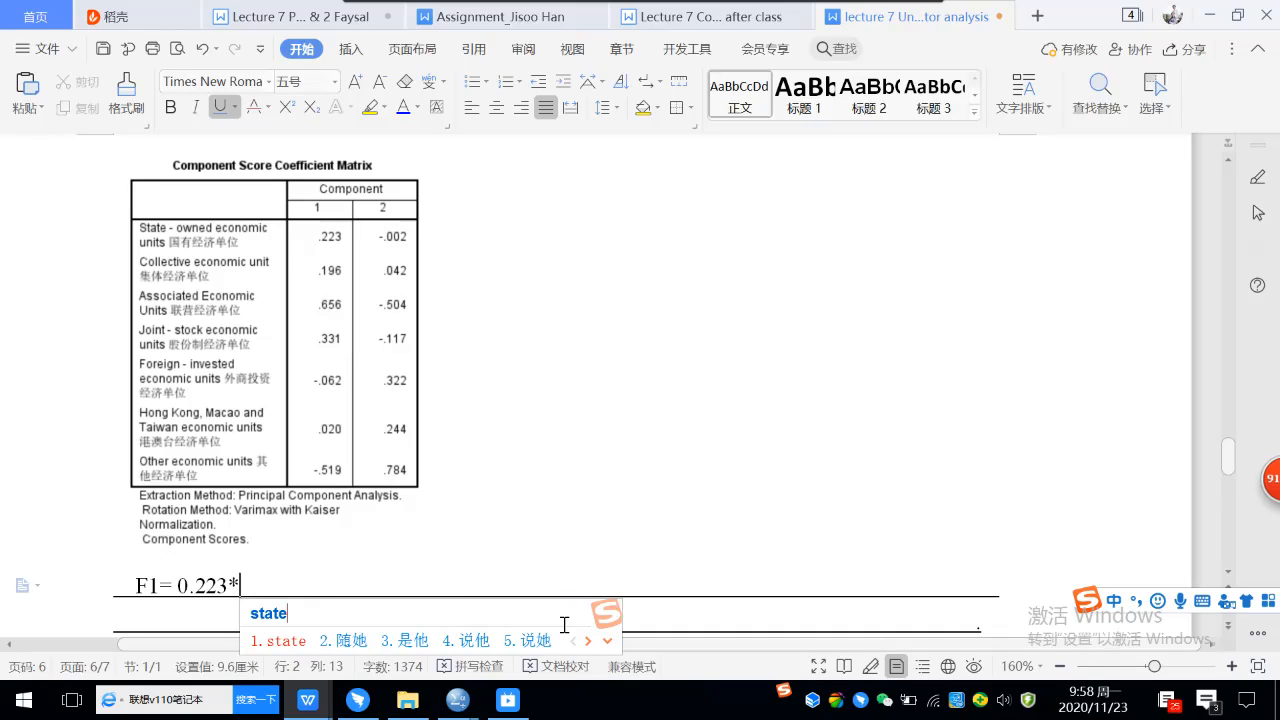
Append the variable name "state-owmned economic unit" to the F1 formula.
{"action": "key", "text": "Return"}
{"action": "type", "text": "-"}
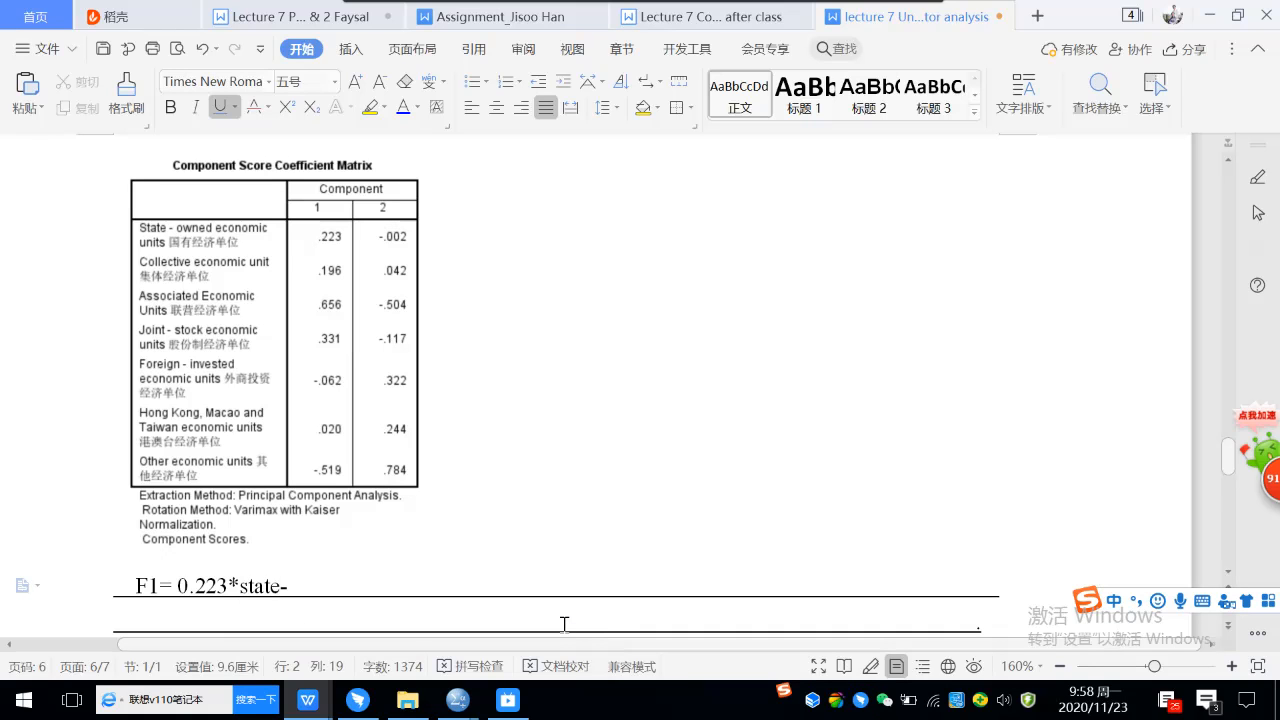
{"action": "type", "text": "owmned"}
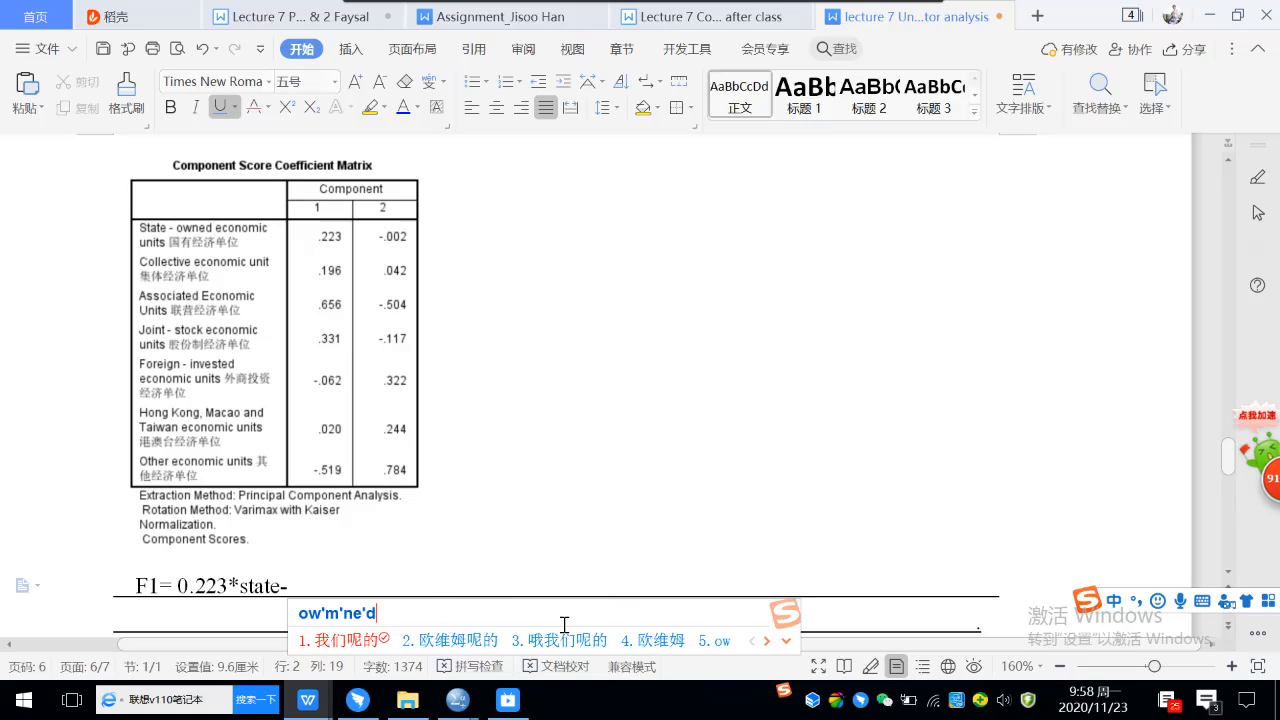
{"action": "key", "text": "Return"}
{"action": "type", "text": "ec"}
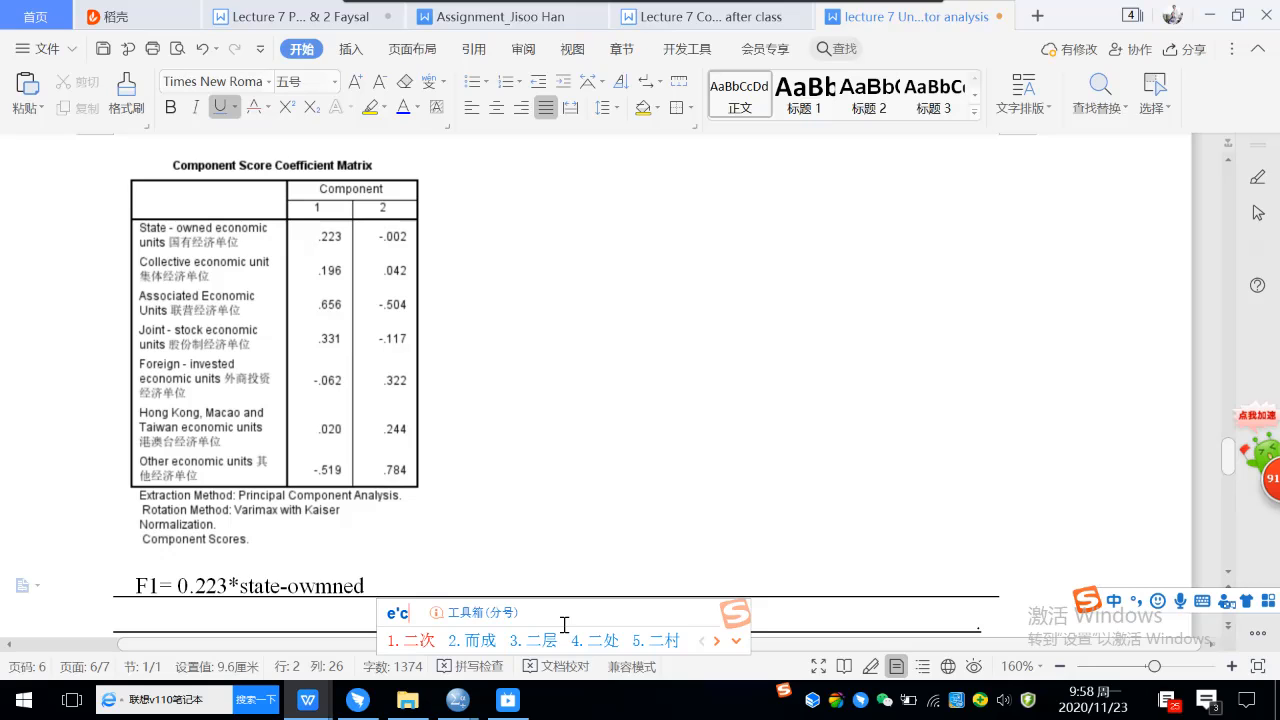
{"action": "type", "text": "o"}
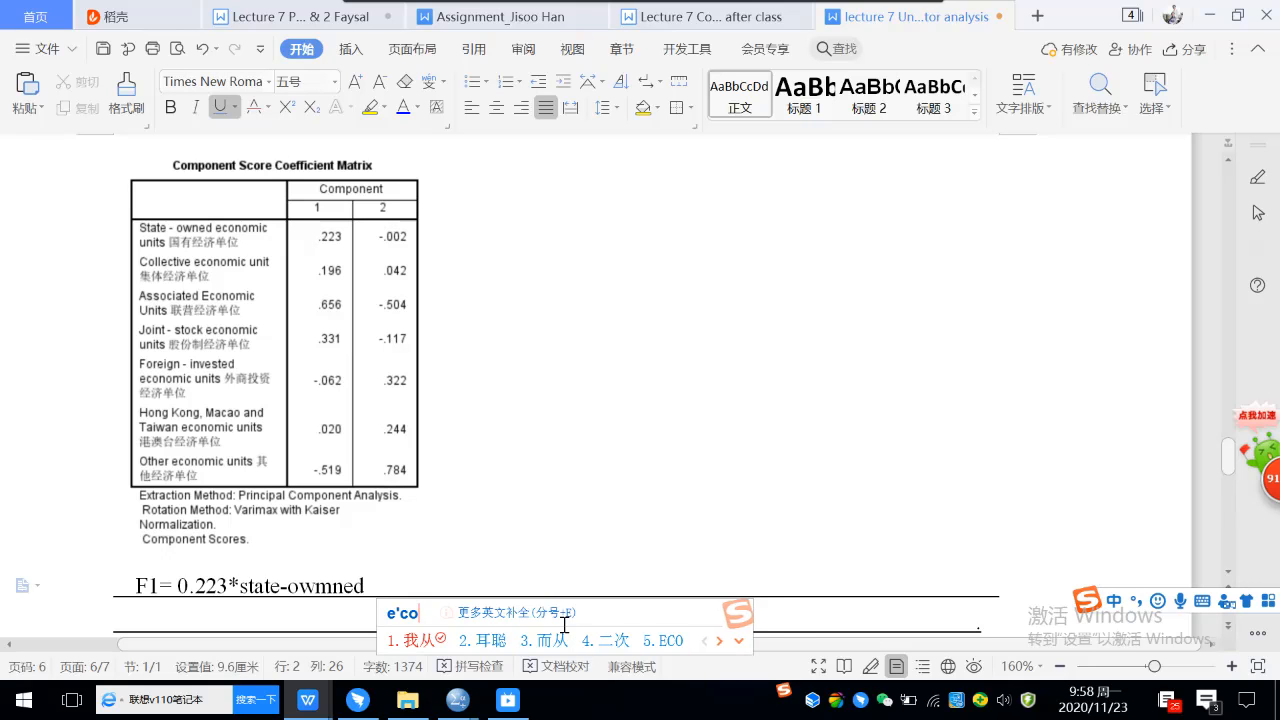
{"action": "type", "text": "nomic"}
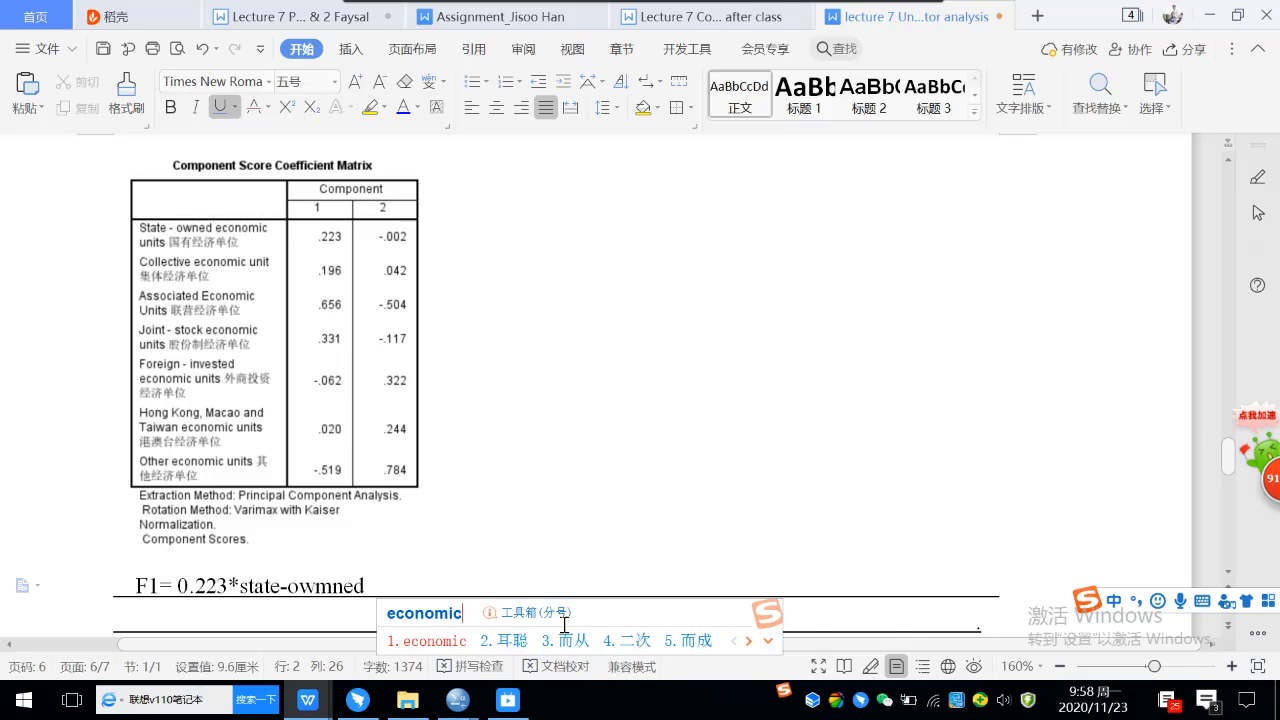
{"action": "key", "text": "Return"}
{"action": "type", "text": "unit"}
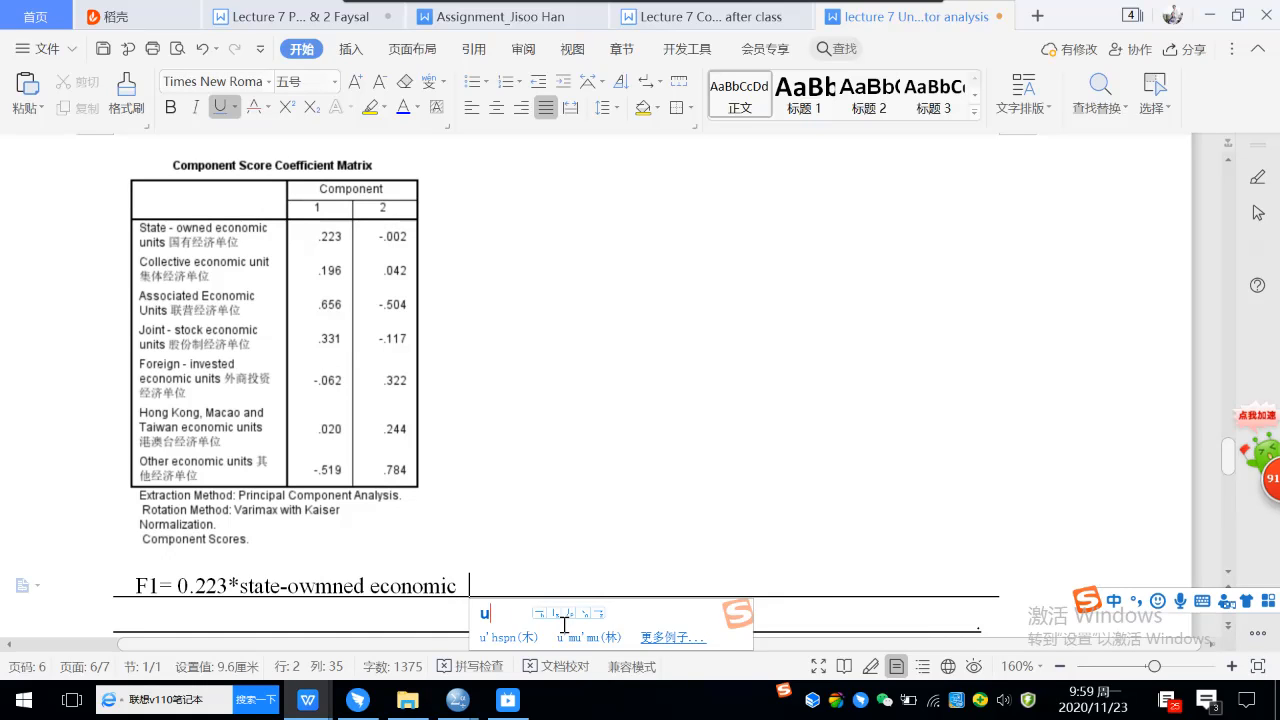
{"action": "key", "text": "Return"}
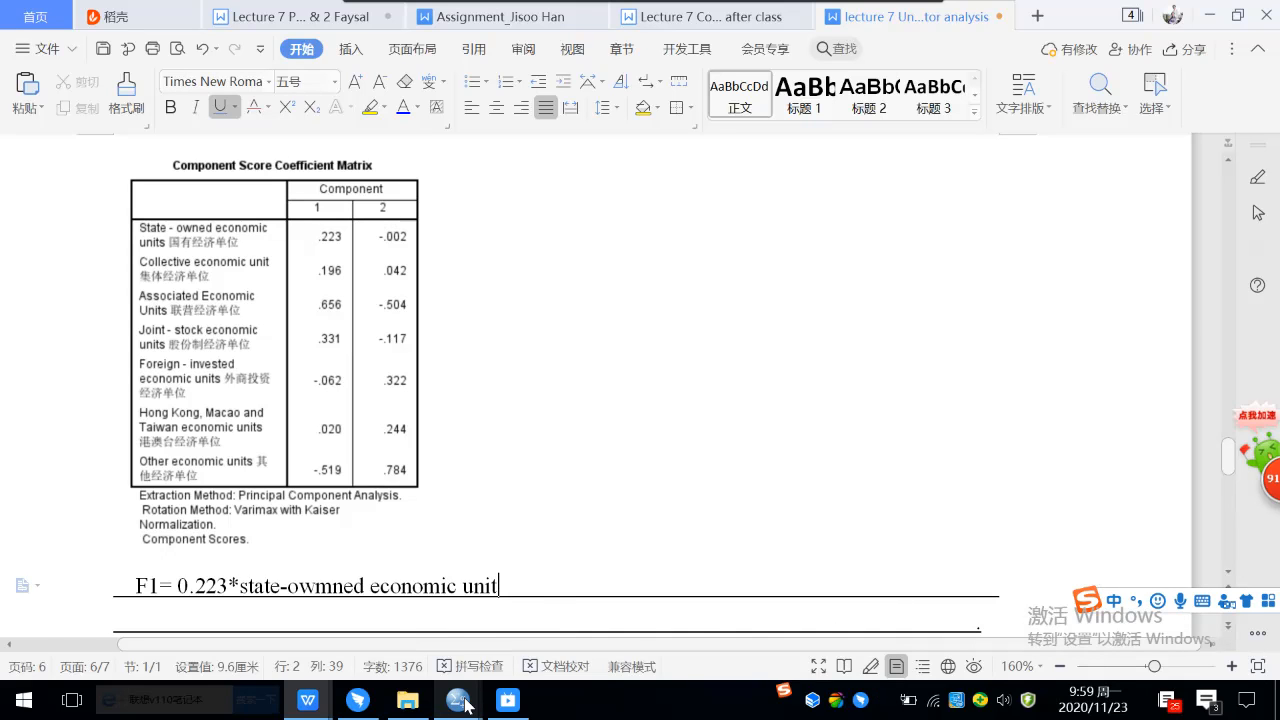
Switch to the SPSS Data Editor's variable definitions and capture rows dq through x7, from Name to Label, to the clipboard.
{"action": "mouse_move", "coordinate": [465, 705]}
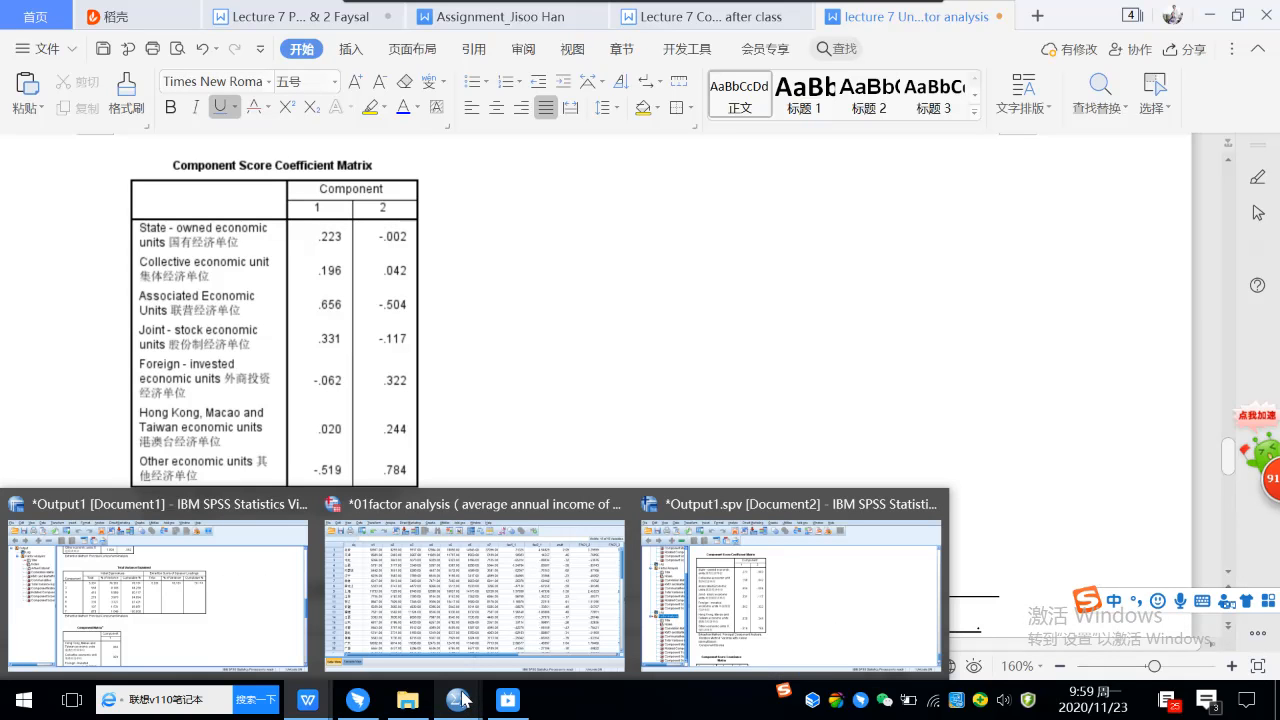
{"action": "left_click", "coordinate": [505, 598]}
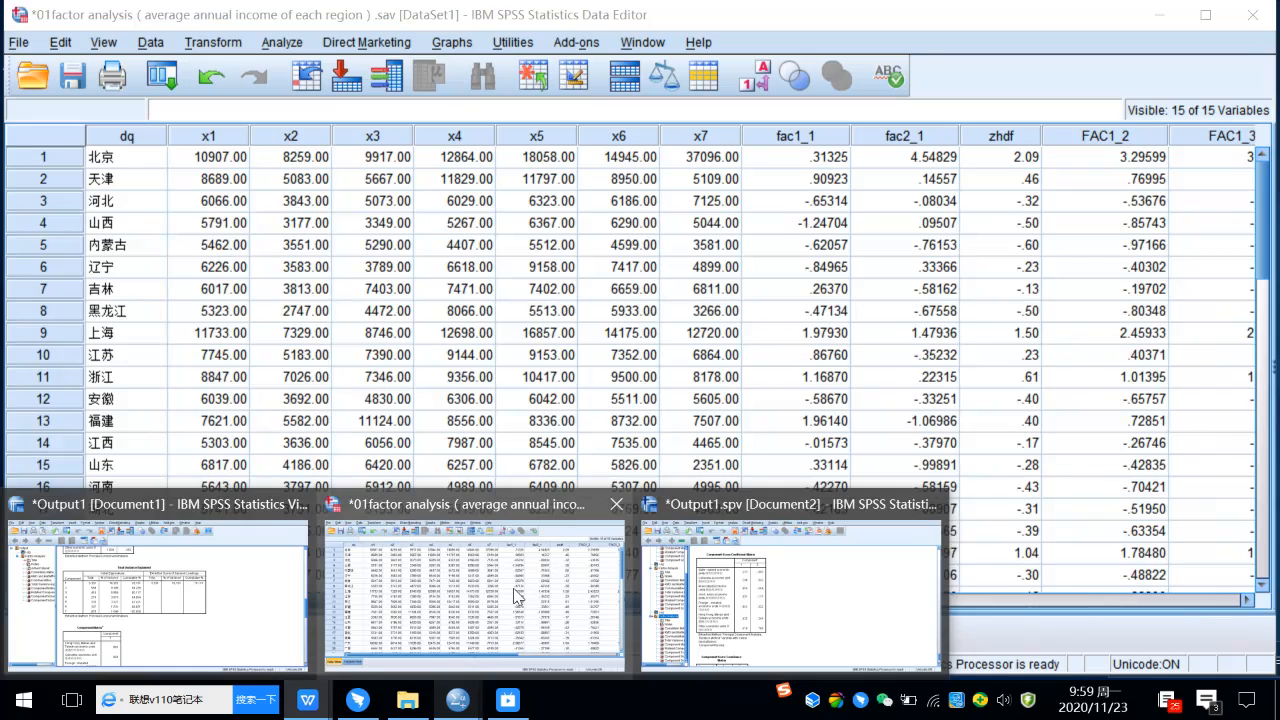
{"action": "left_click", "coordinate": [101, 625]}
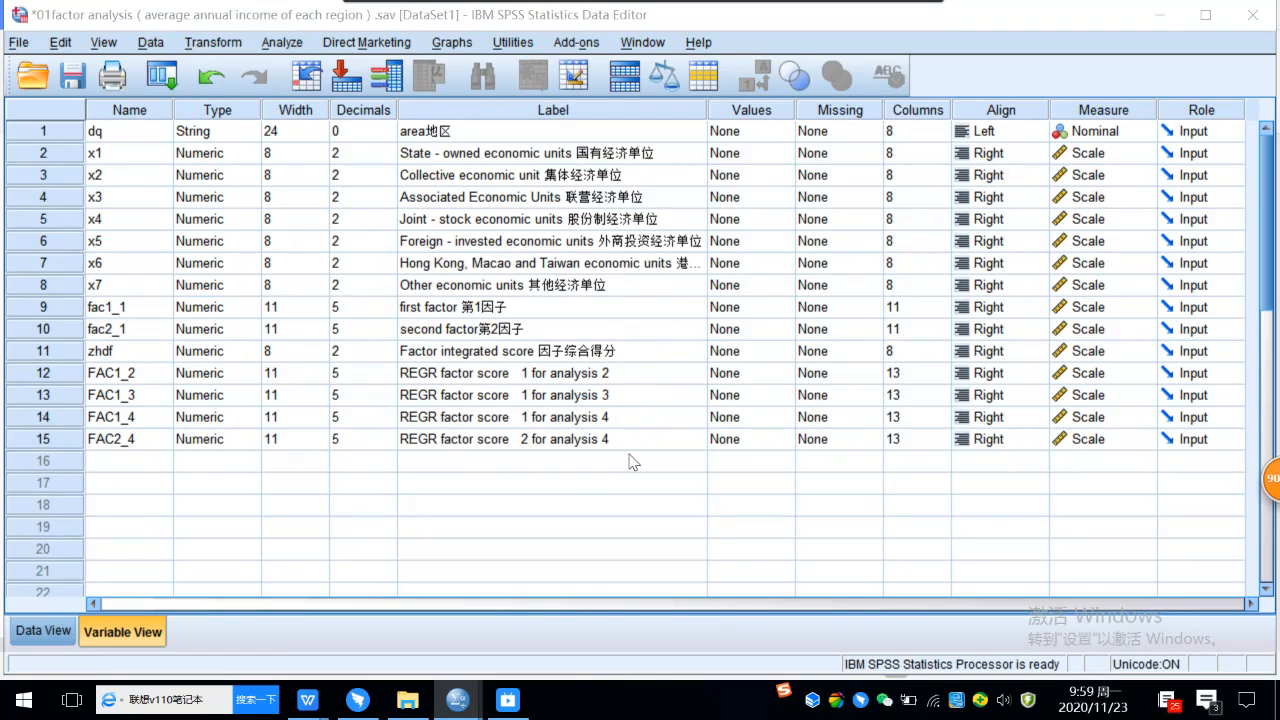
{"action": "key", "text": "ctrl+shift+a"}
{"action": "left_click_drag", "start_coordinate": [84, 119], "coordinate": [704, 296]}
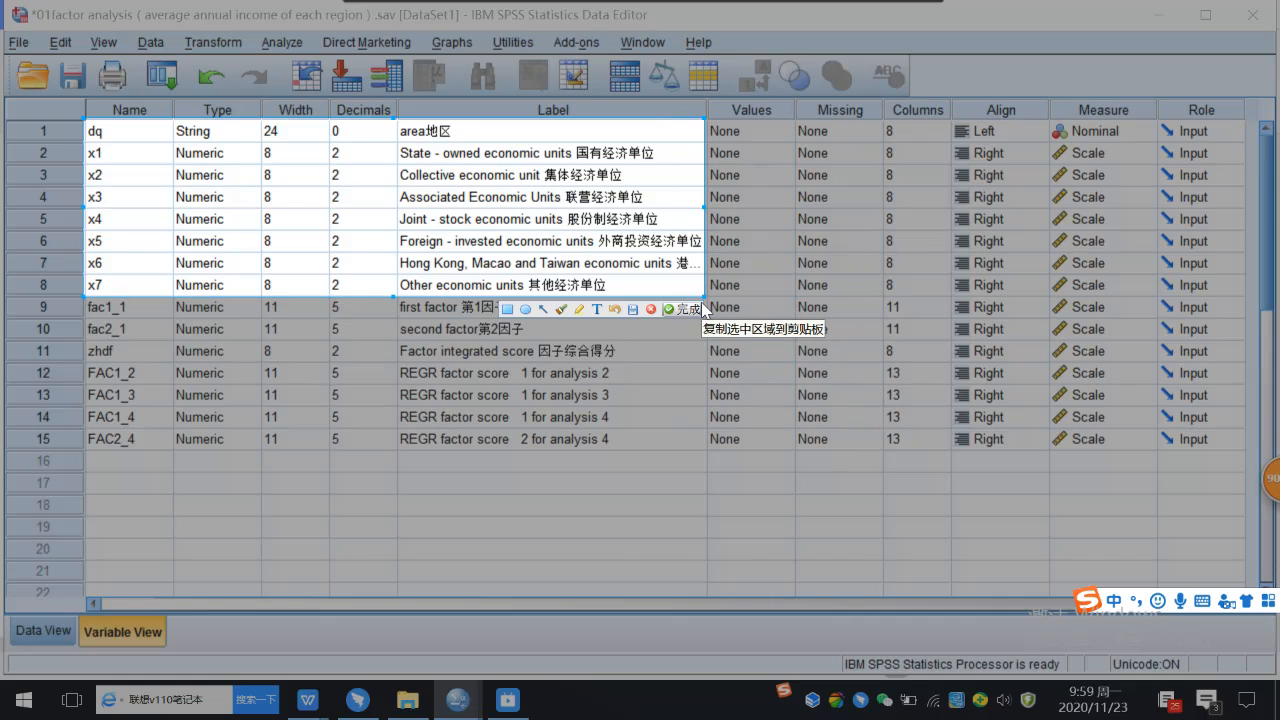
{"action": "left_click", "coordinate": [688, 309]}
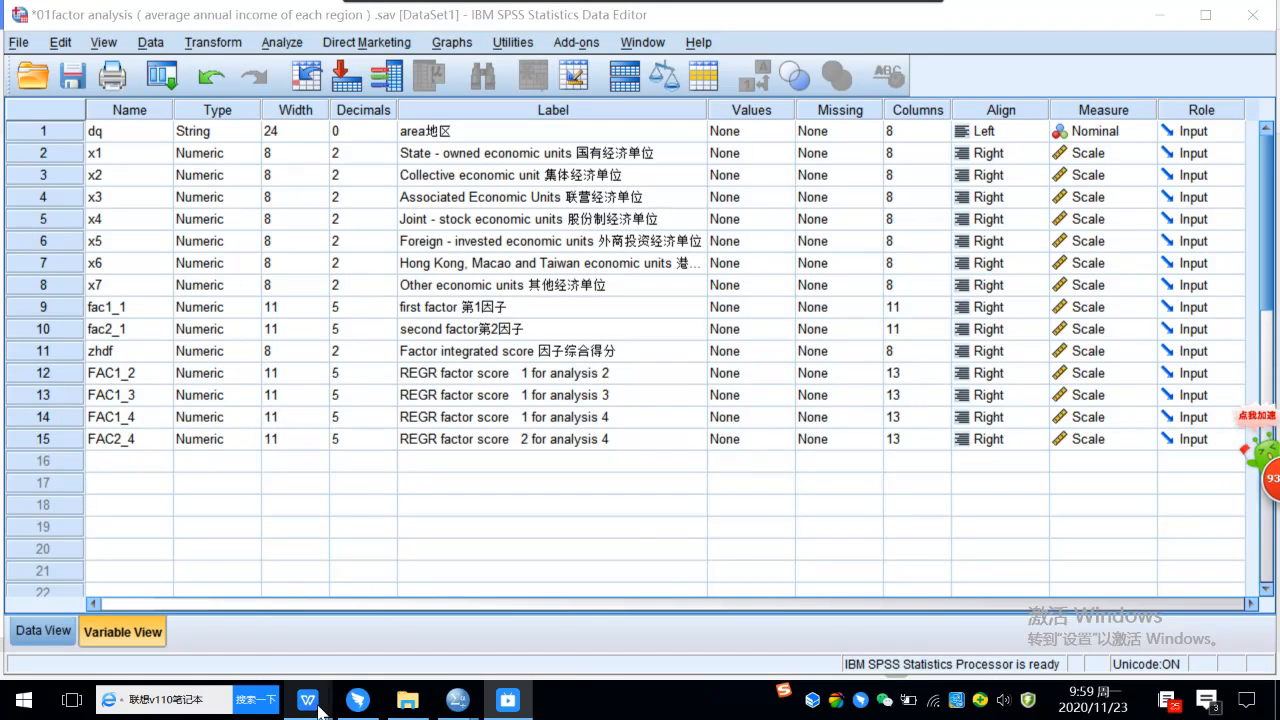
Return to the lecture 7 factor analysis notes in WPS and insert a one-row, two-column table before the Component Score Coefficient Matrix picture.
{"action": "mouse_move", "coordinate": [307, 700]}
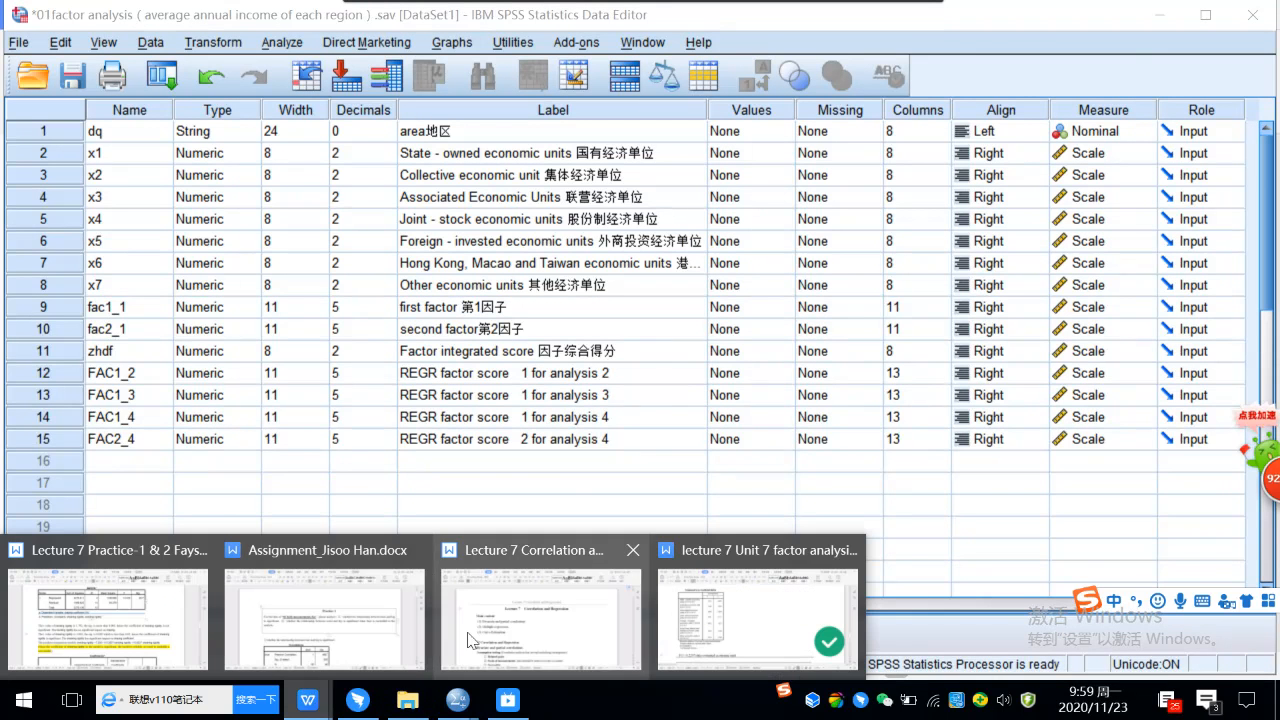
{"action": "left_click", "coordinate": [712, 617]}
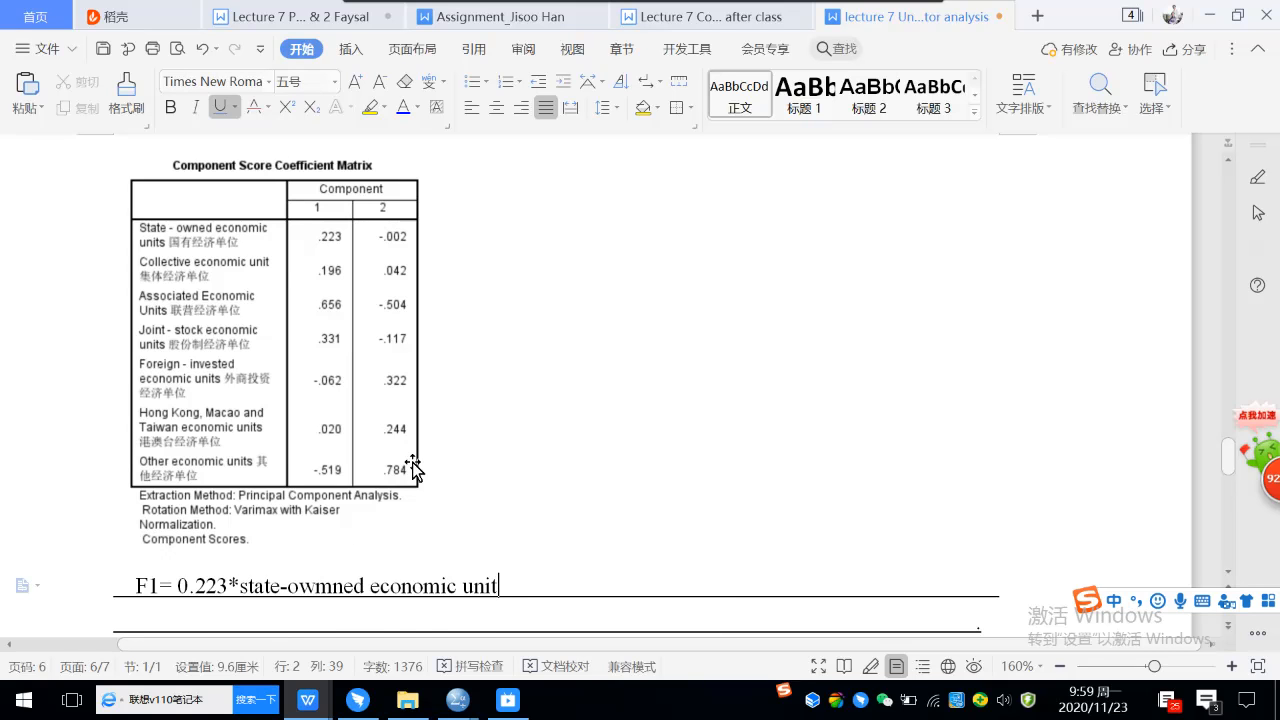
{"action": "scroll", "coordinate": [540, 428], "scroll_direction": "up", "scroll_amount": 1}
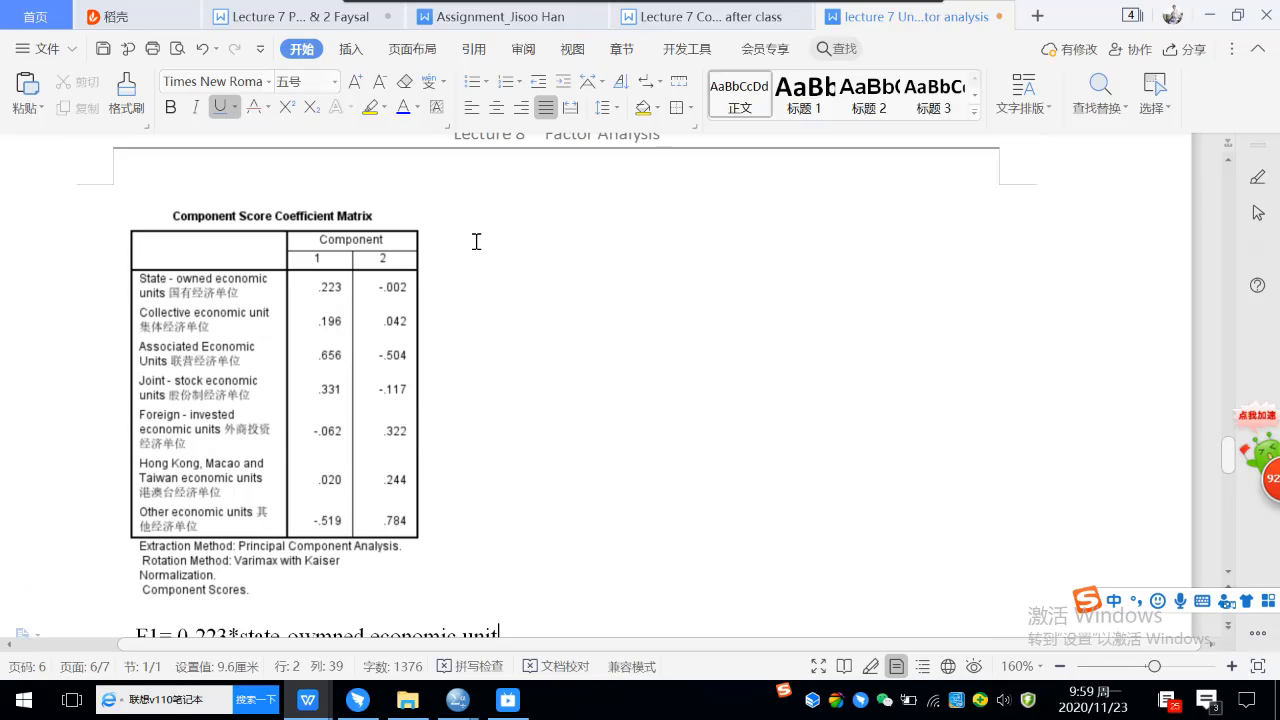
{"action": "left_click", "coordinate": [187, 180]}
{"action": "left_click", "coordinate": [350, 49]}
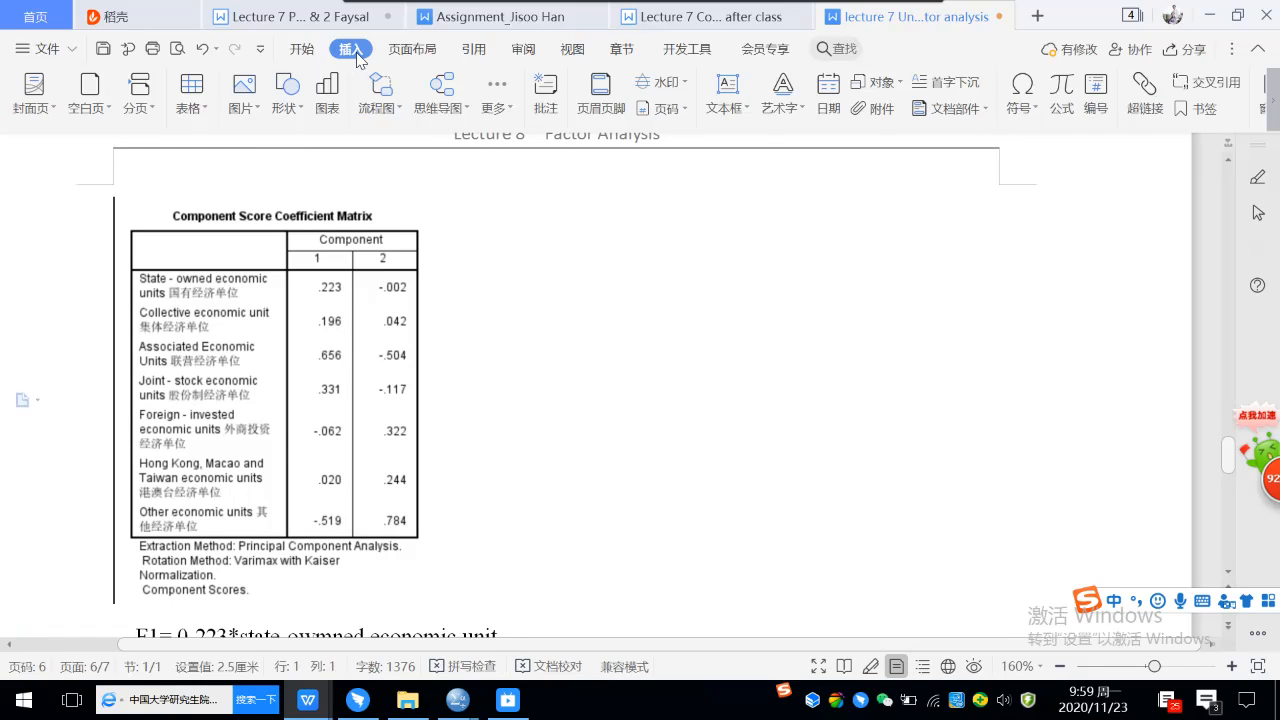
{"action": "left_click", "coordinate": [194, 100]}
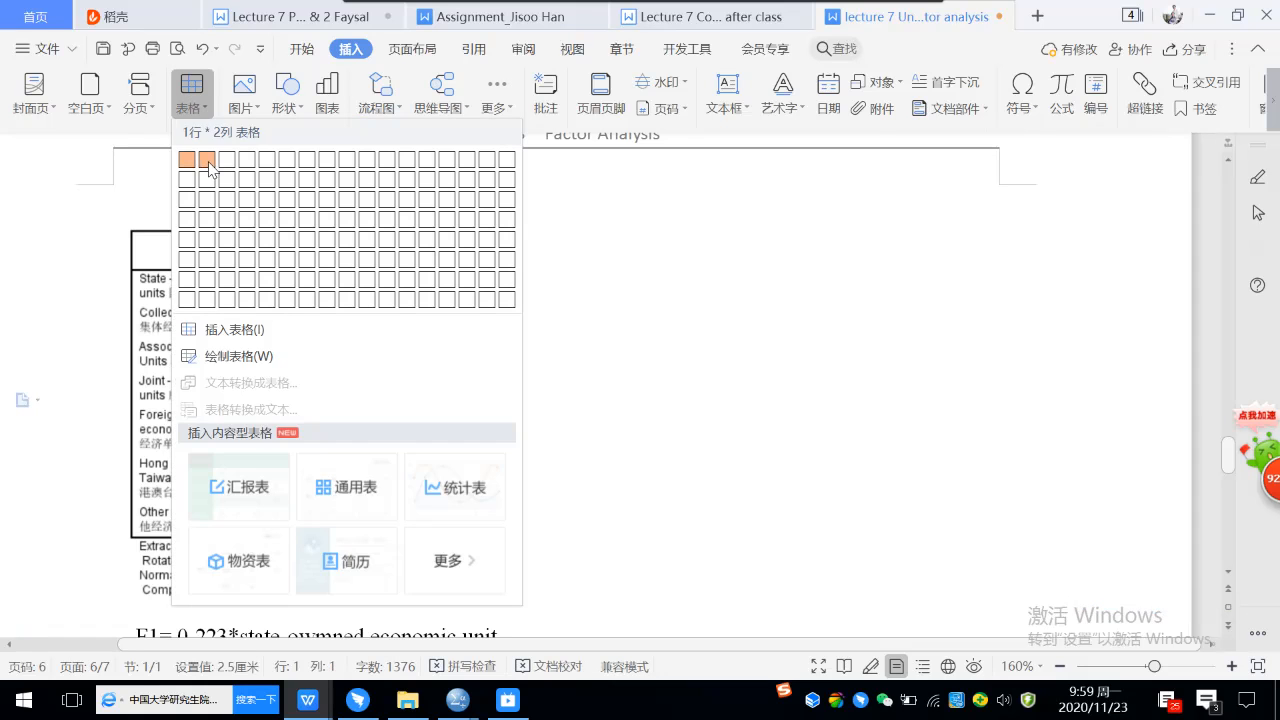
{"action": "left_click", "coordinate": [189, 159]}
{"action": "scroll", "coordinate": [457, 365], "scroll_direction": "up", "scroll_amount": 1}
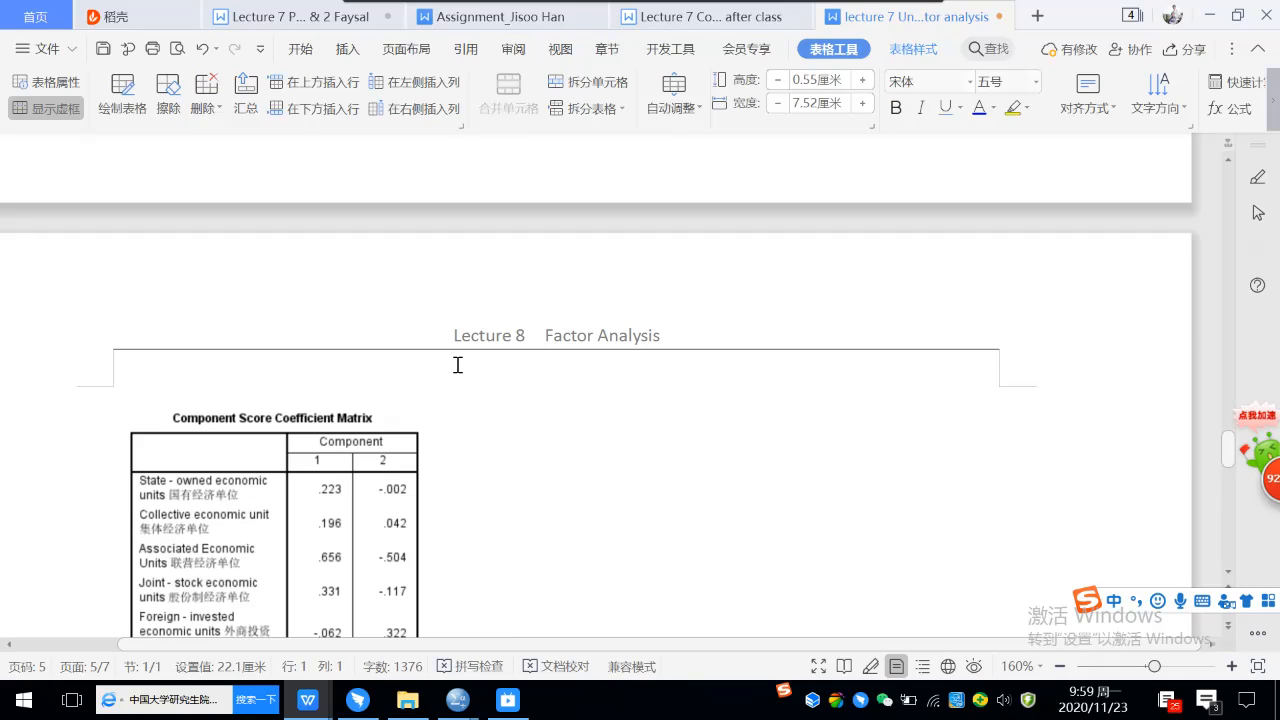
Paste the variable list screenshot into the table's second cell and shrink it proportionally to about 9.23 cm wide.
{"action": "scroll", "coordinate": [420, 435], "scroll_direction": "up", "scroll_amount": 5}
{"action": "left_click", "coordinate": [584, 364]}
{"action": "key", "text": "ctrl+v"}
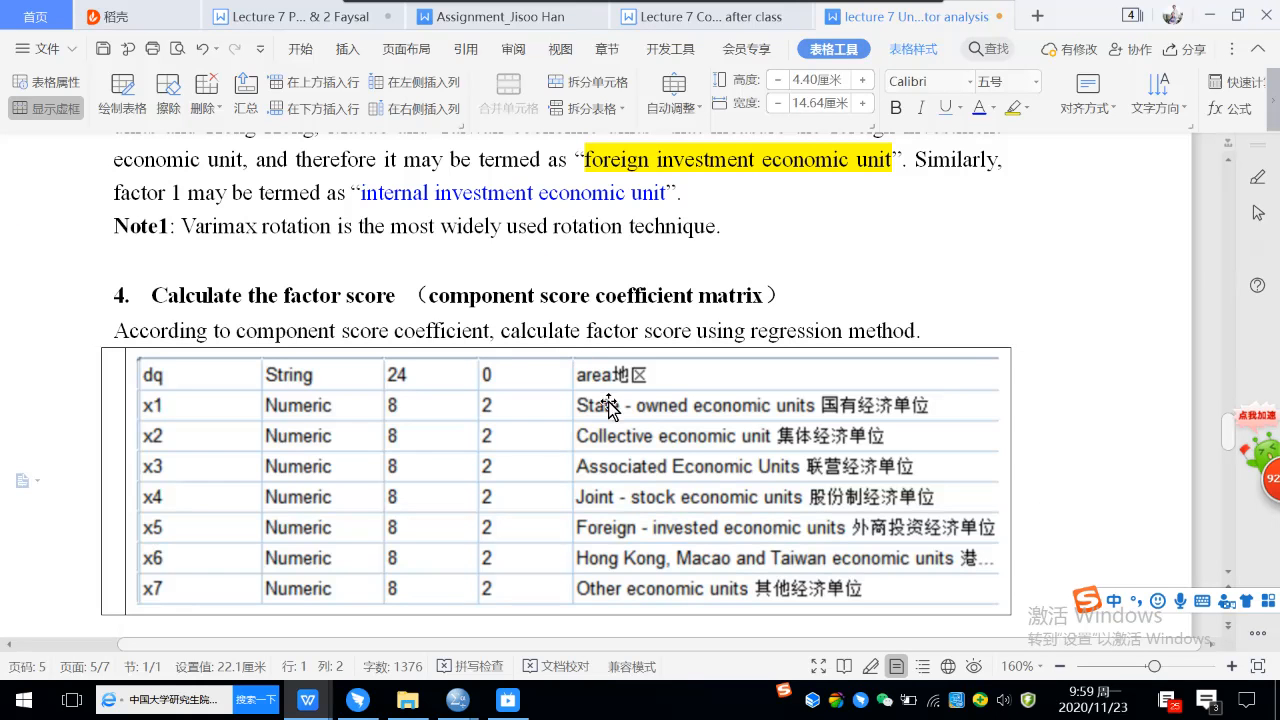
{"action": "left_click", "coordinate": [610, 408]}
{"action": "left_click_drag", "start_coordinate": [137, 357], "coordinate": [440, 443]}
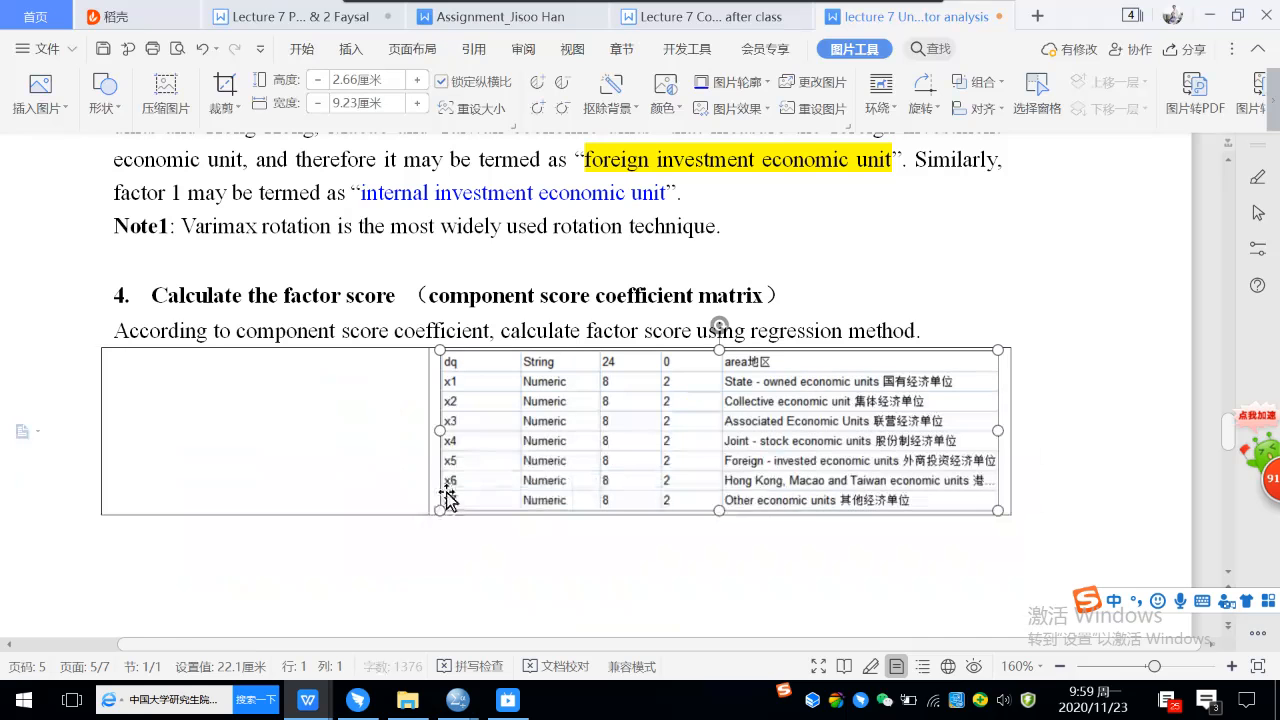
Move the Component Score Coefficient Matrix picture into the table's first cell, beside the variable list.
{"action": "left_click", "coordinate": [290, 410]}
{"action": "scroll", "coordinate": [346, 471], "scroll_direction": "down", "scroll_amount": 10}
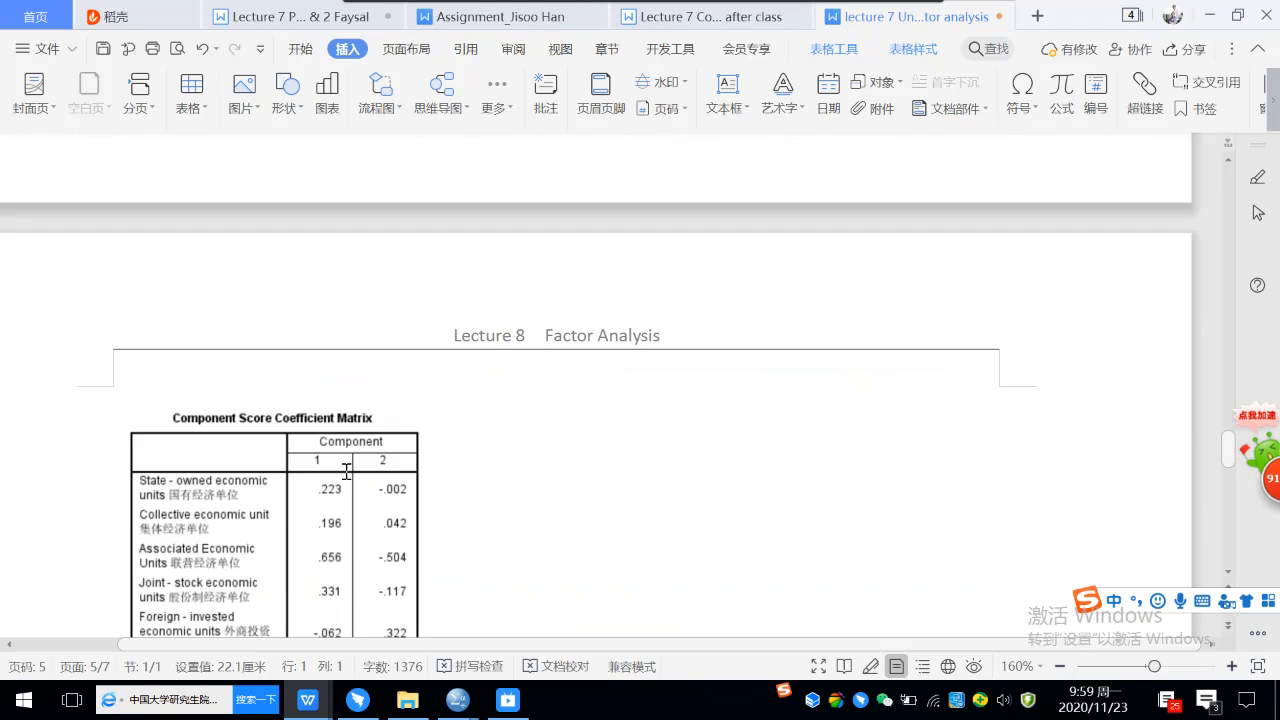
{"action": "left_click", "coordinate": [346, 471]}
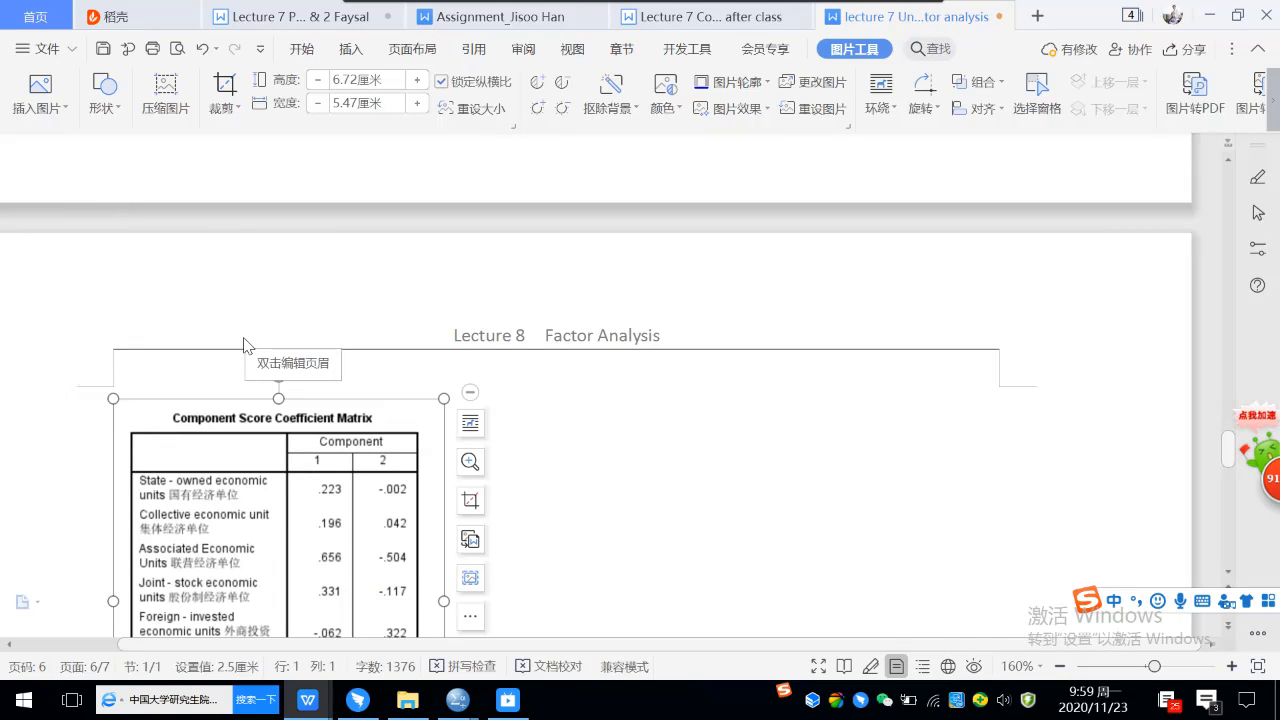
{"action": "key", "text": "ctrl+x"}
{"action": "scroll", "coordinate": [245, 338], "scroll_direction": "up", "scroll_amount": 3}
{"action": "left_click", "coordinate": [209, 309]}
{"action": "key", "text": "ctrl+v"}
{"action": "left_click", "coordinate": [313, 368]}
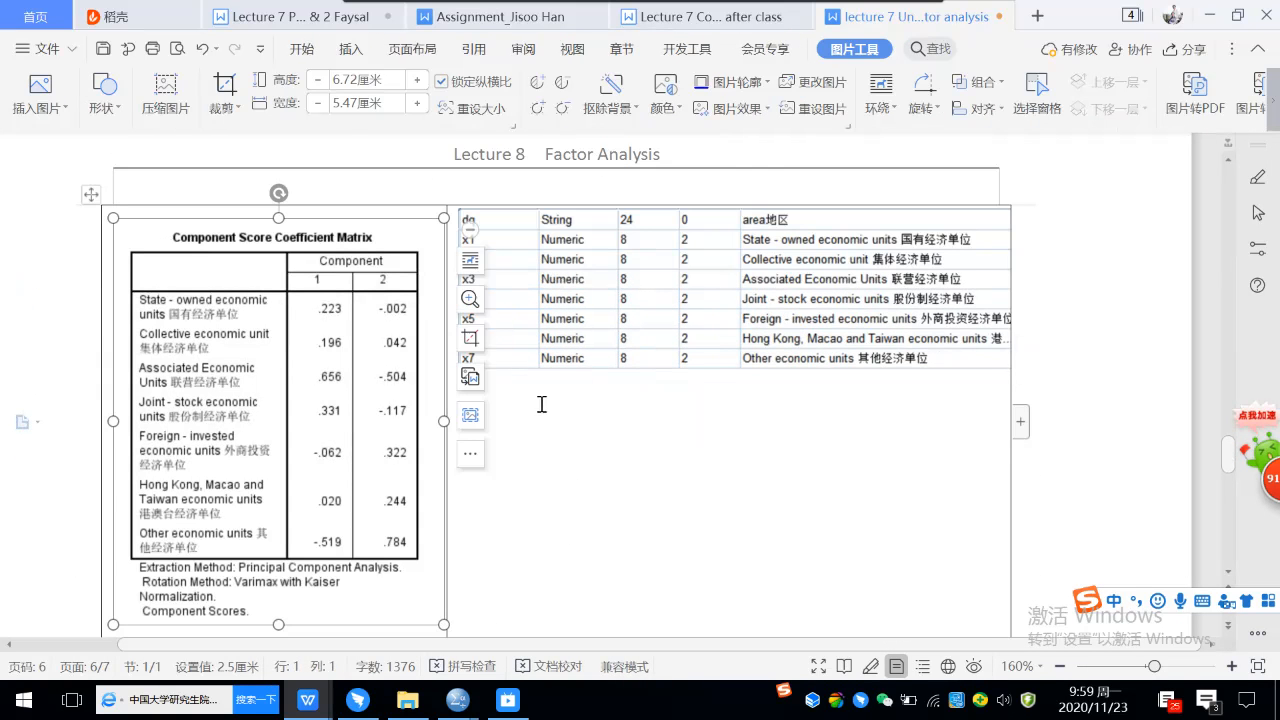
In the F1 formula below the table, replace the text "state-owmned economic unit" with the variable name x1.
{"action": "scroll", "coordinate": [551, 387], "scroll_direction": "down", "scroll_amount": 2}
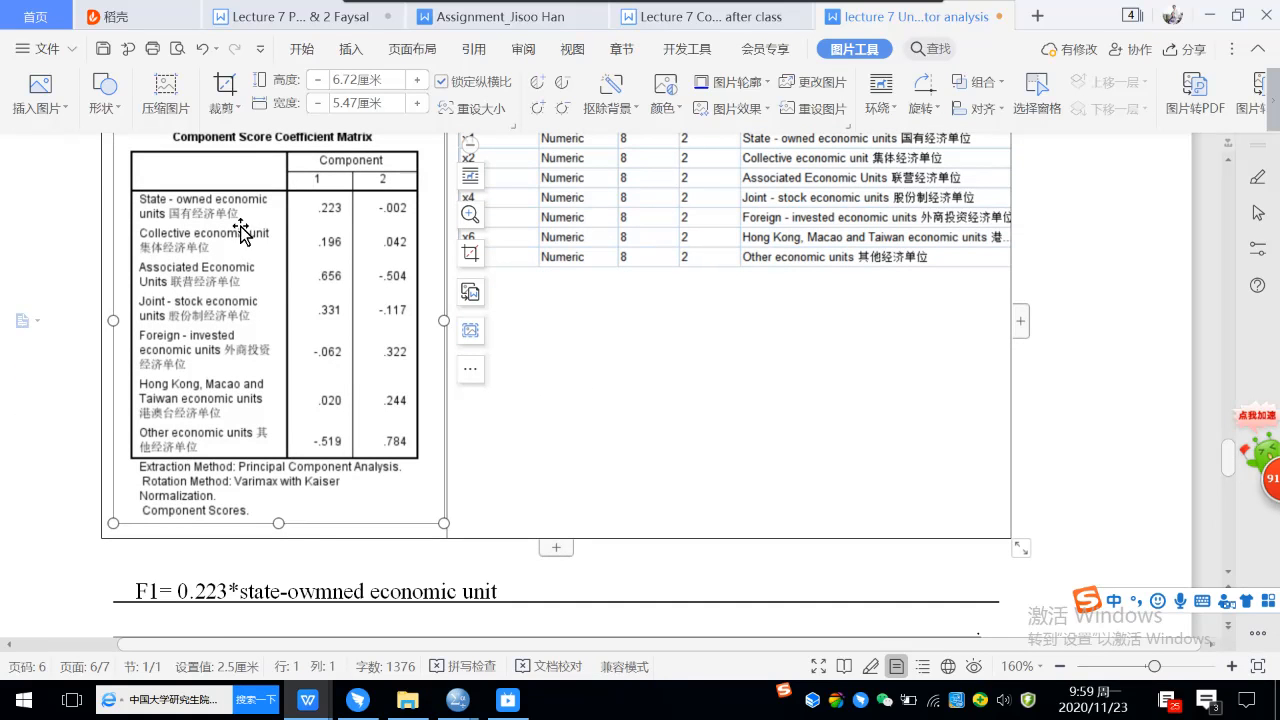
{"action": "scroll", "coordinate": [540, 332], "scroll_direction": "up", "scroll_amount": 1}
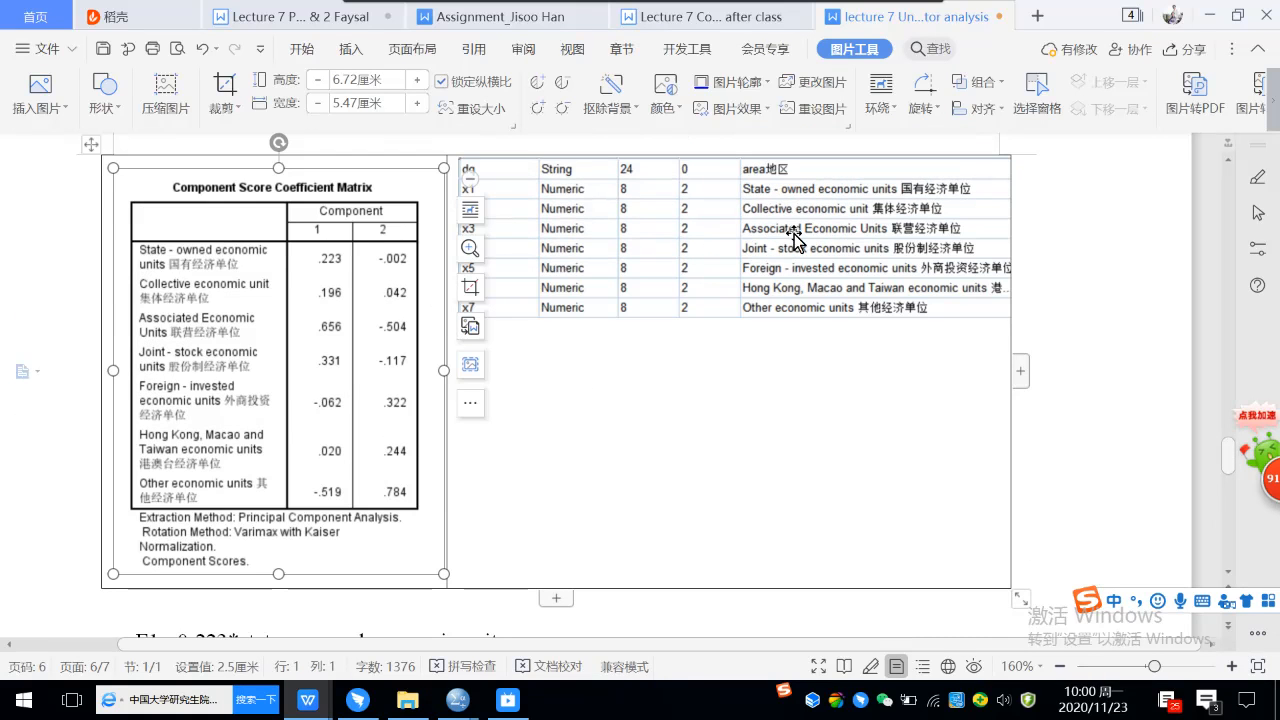
{"action": "scroll", "coordinate": [491, 457], "scroll_direction": "down", "scroll_amount": 1}
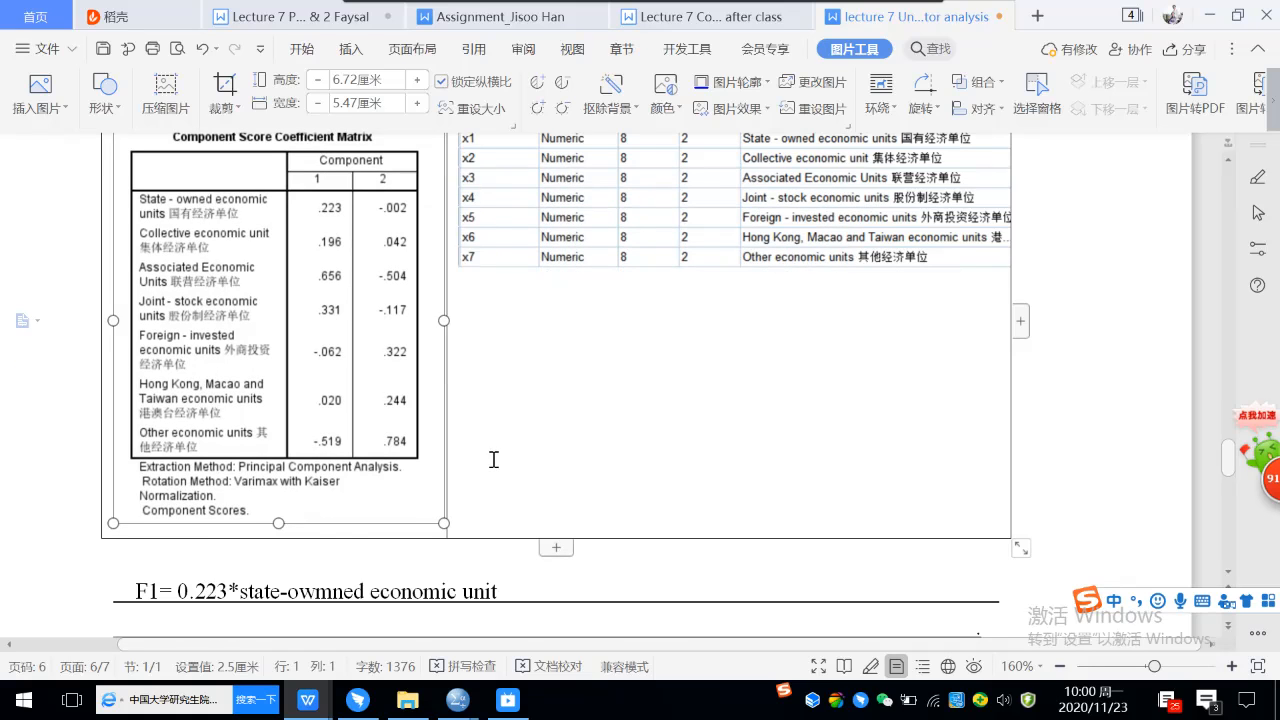
{"action": "left_click_drag", "start_coordinate": [243, 594], "coordinate": [499, 591]}
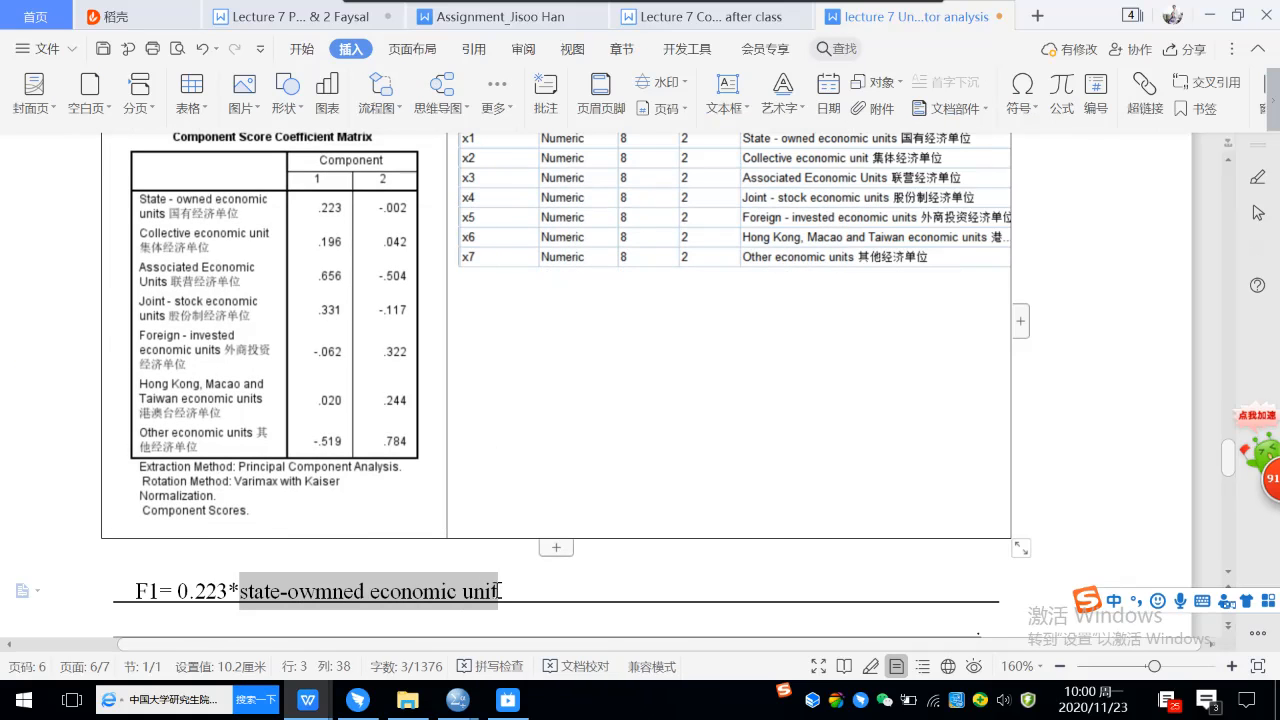
{"action": "type", "text": "x"}
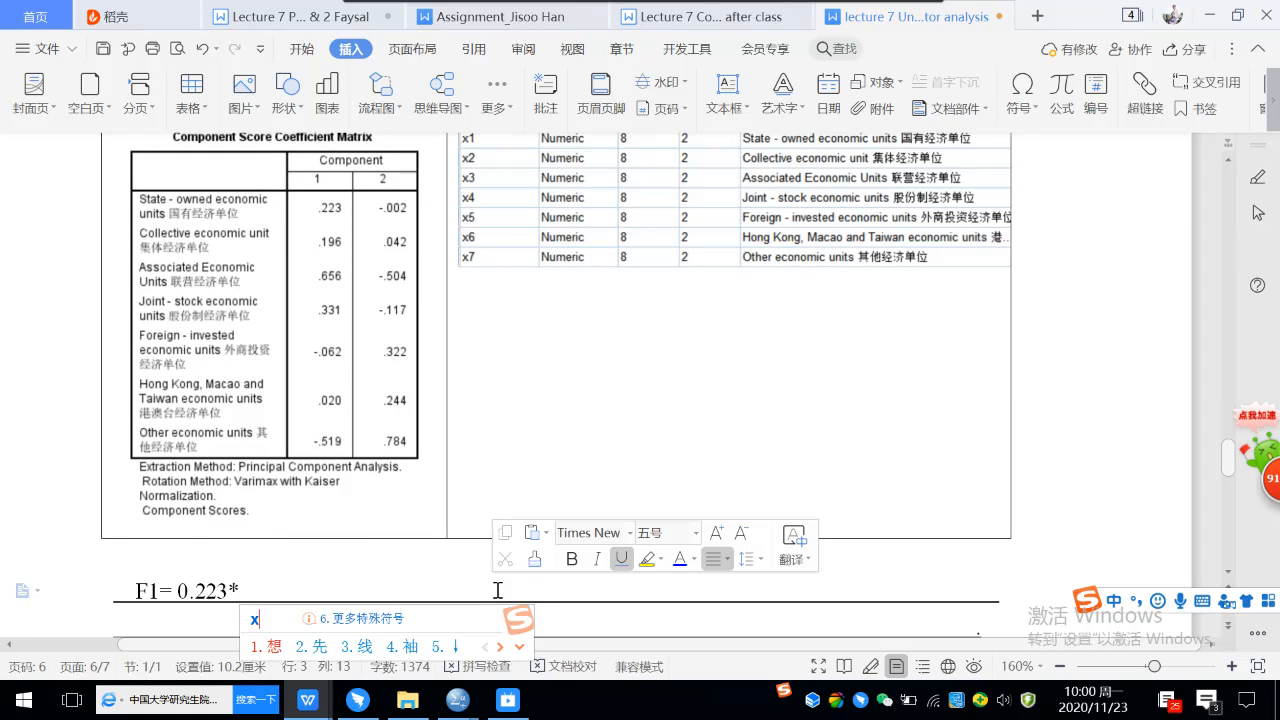
{"action": "key", "text": "Return"}
{"action": "type", "text": "1"}
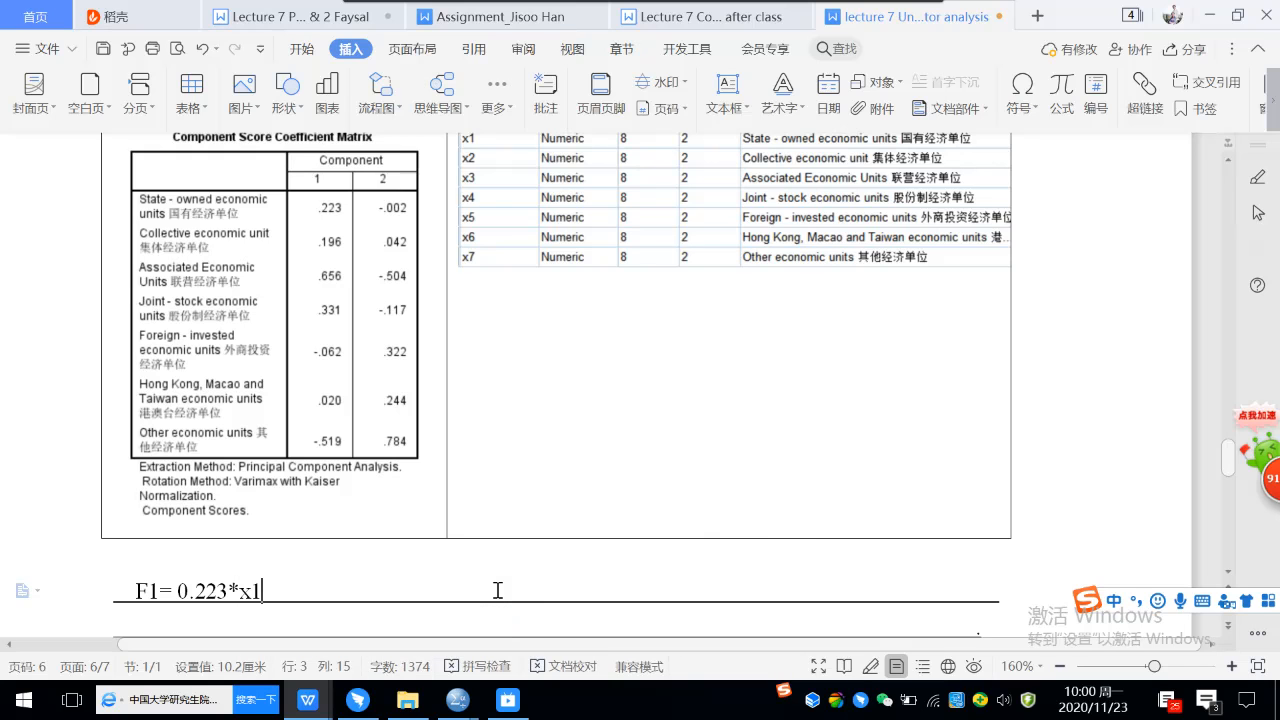
{"action": "type", "text": "+0.196*"}
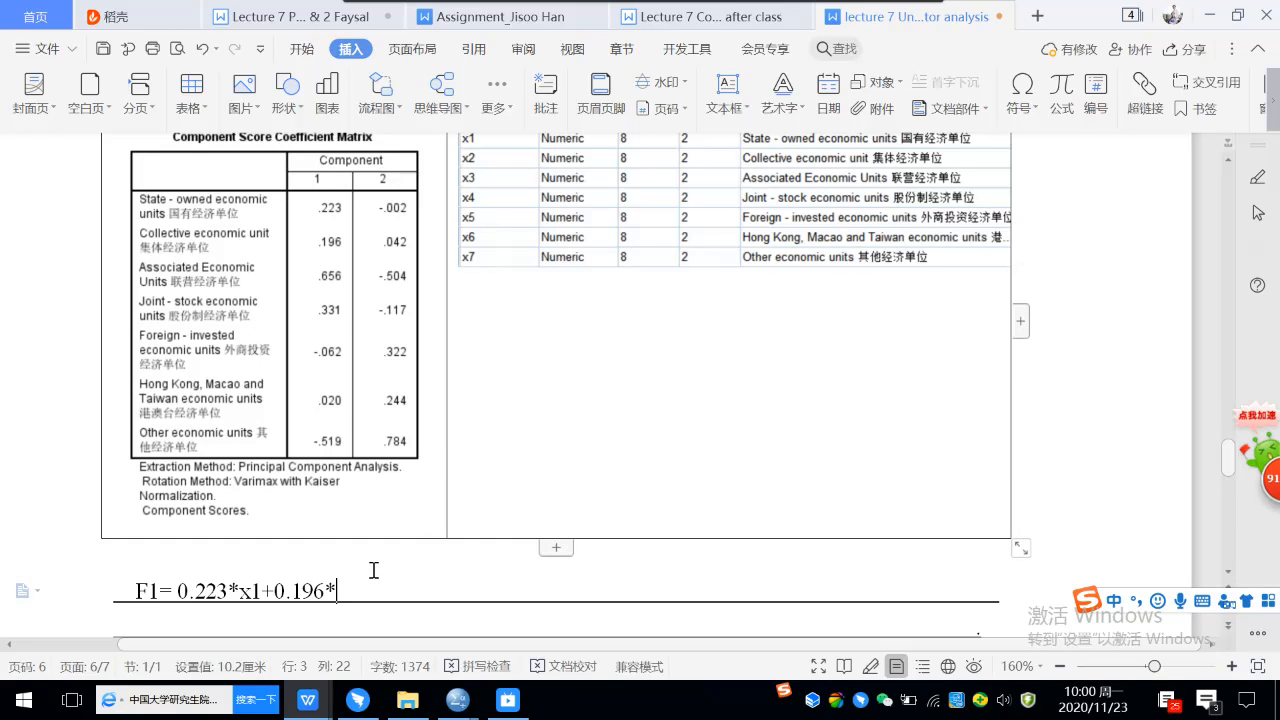
Extend the F1 formula with the second and third terms, +0.196*x2+0.656*x3.
{"action": "type", "text": "x"}
{"action": "key", "text": "Return"}
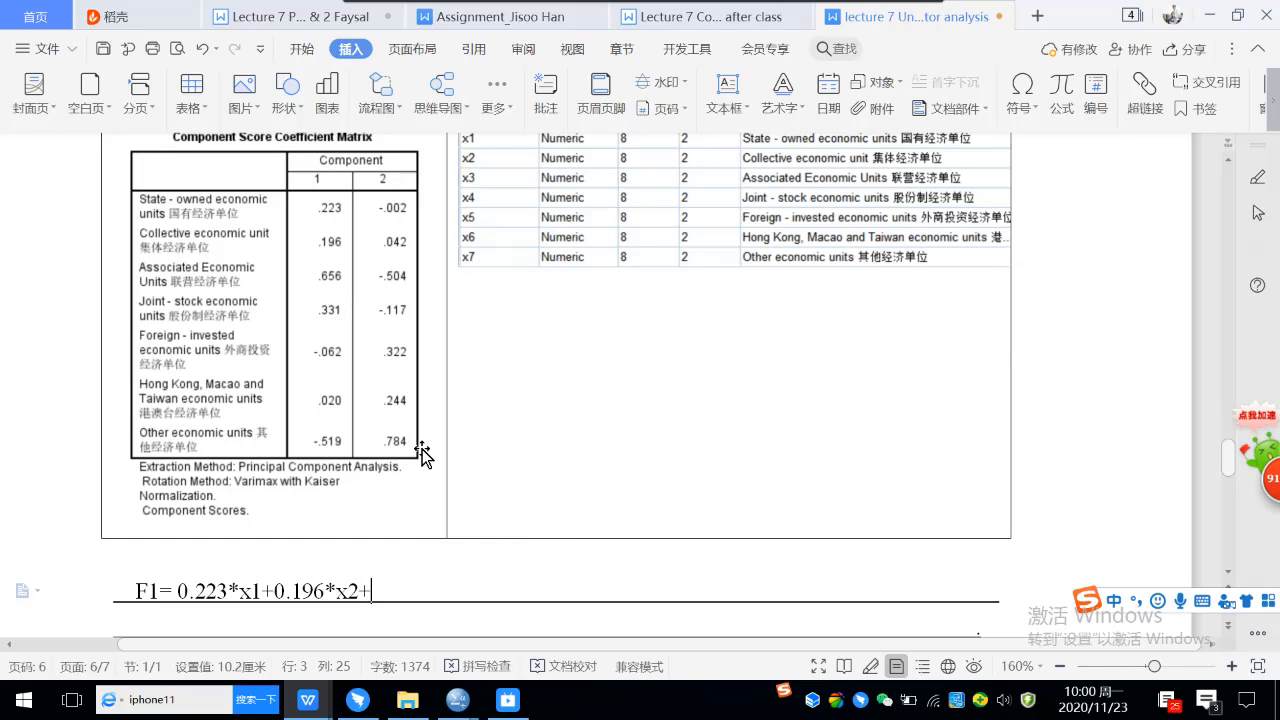
{"action": "type", "text": "0.656*线"}
{"action": "key", "text": "BackSpace"}
{"action": "type", "text": "x"}
{"action": "key", "text": "Return"}
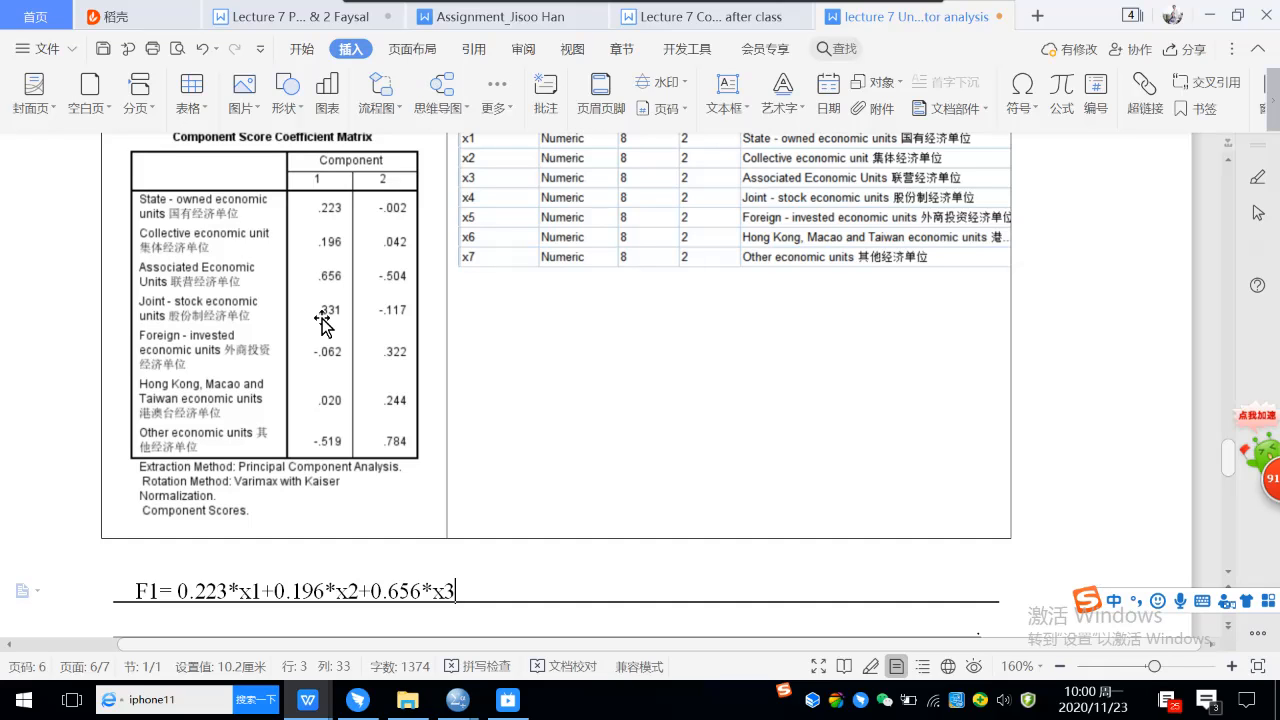
Append the fourth and fifth terms, +0.331*x4-0.062*x5, to the F1 formula.
{"action": "type", "text": "+0.331"}
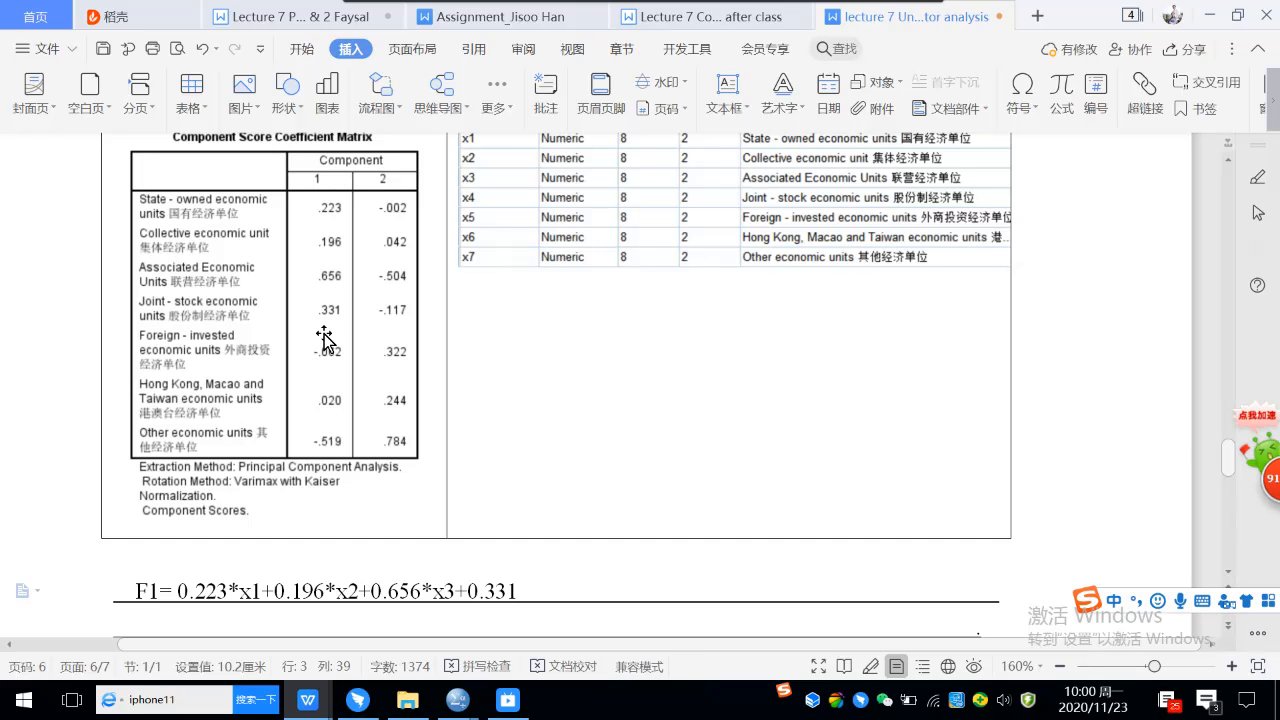
{"action": "type", "text": "*x4"}
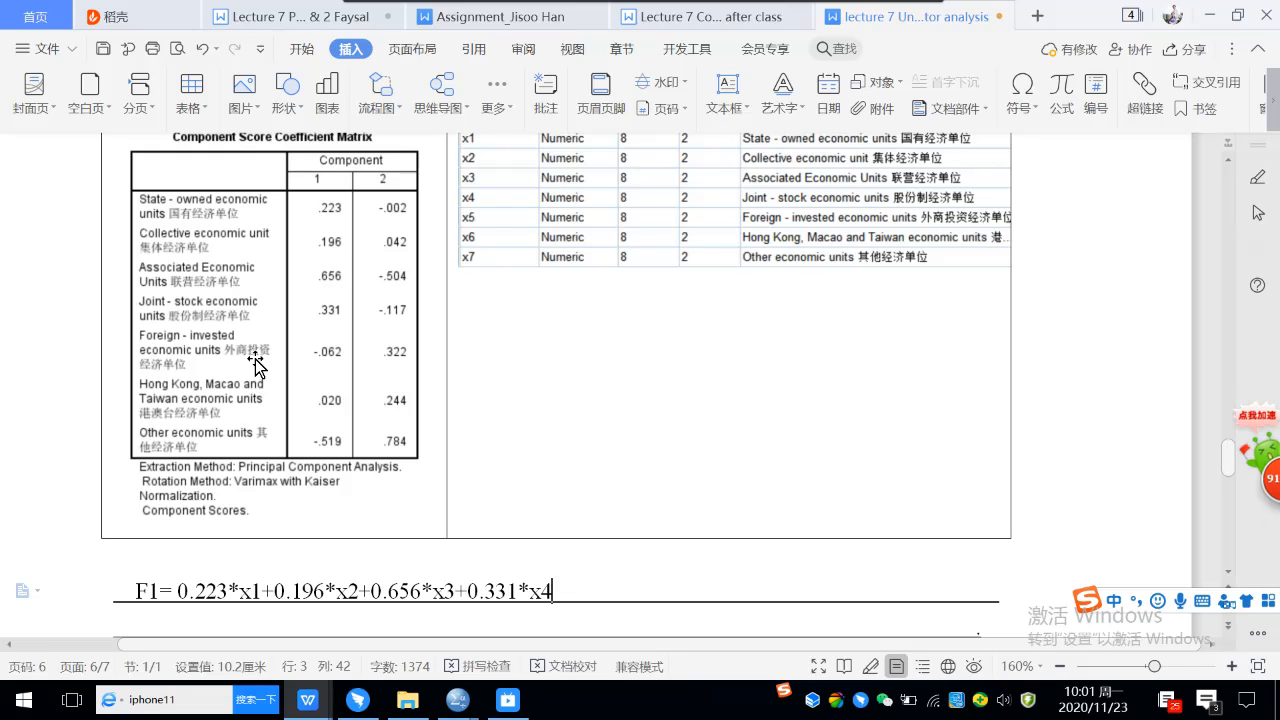
{"action": "type", "text": "-0.062"}
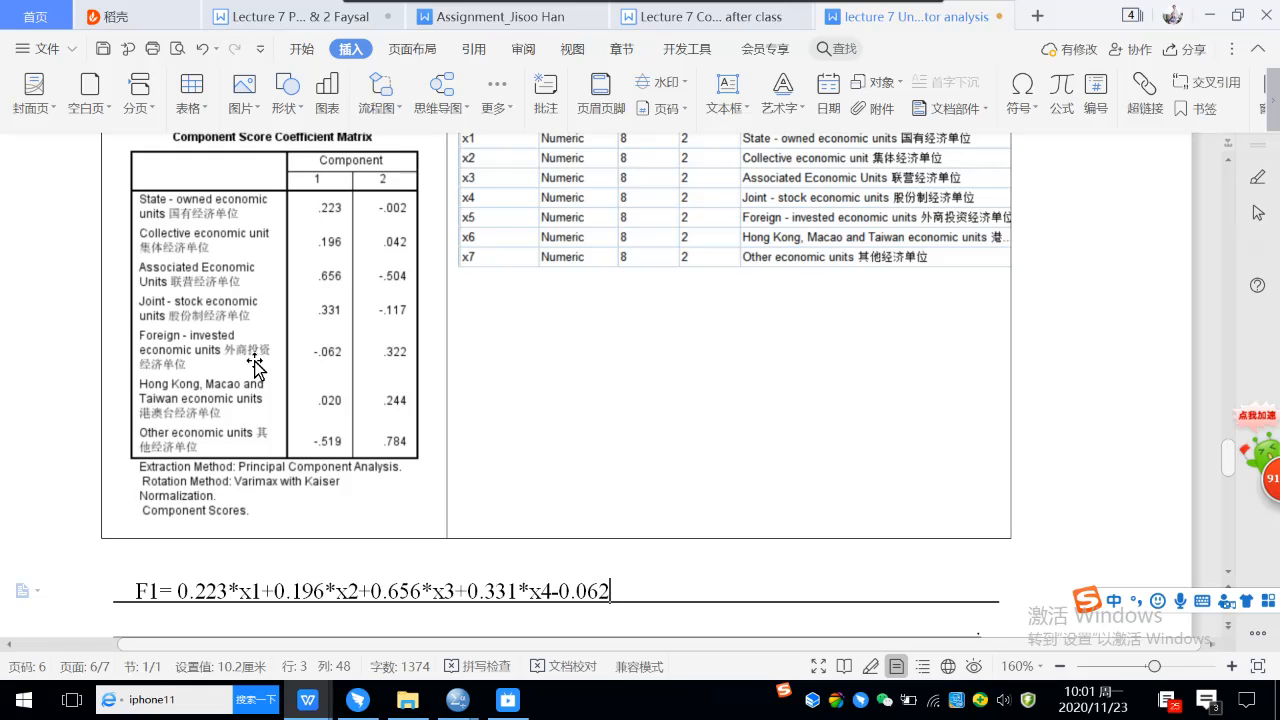
{"action": "type", "text": "*"}
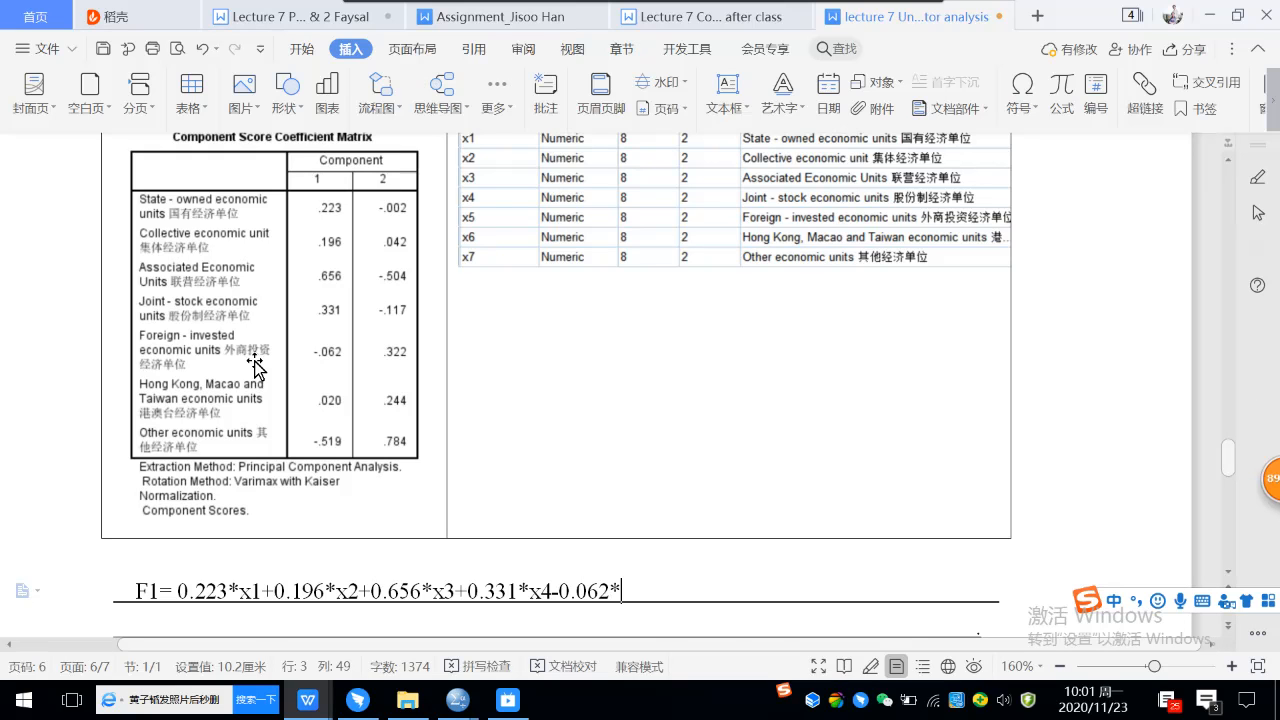
{"action": "type", "text": "x5+0.02*x6"}
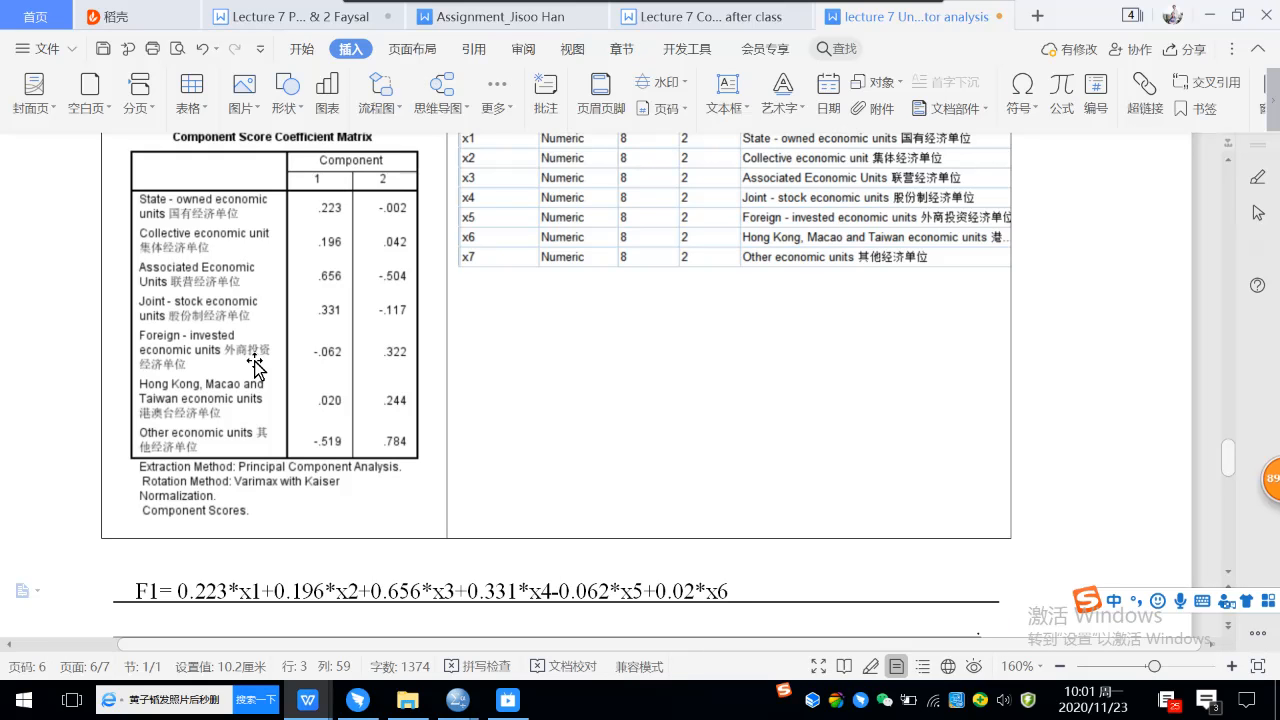
{"action": "type", "text": "-"}
{"action": "type", "text": "0.51"}
{"action": "type", "text": "9"}
{"action": "type", "text": "*"}
{"action": "type", "text": "x"}
Complete the F1 formula with the sixth and seventh terms, +0.02*x6-0.519*x7.
{"action": "key", "text": "shift"}
{"action": "type", "text": "7"}
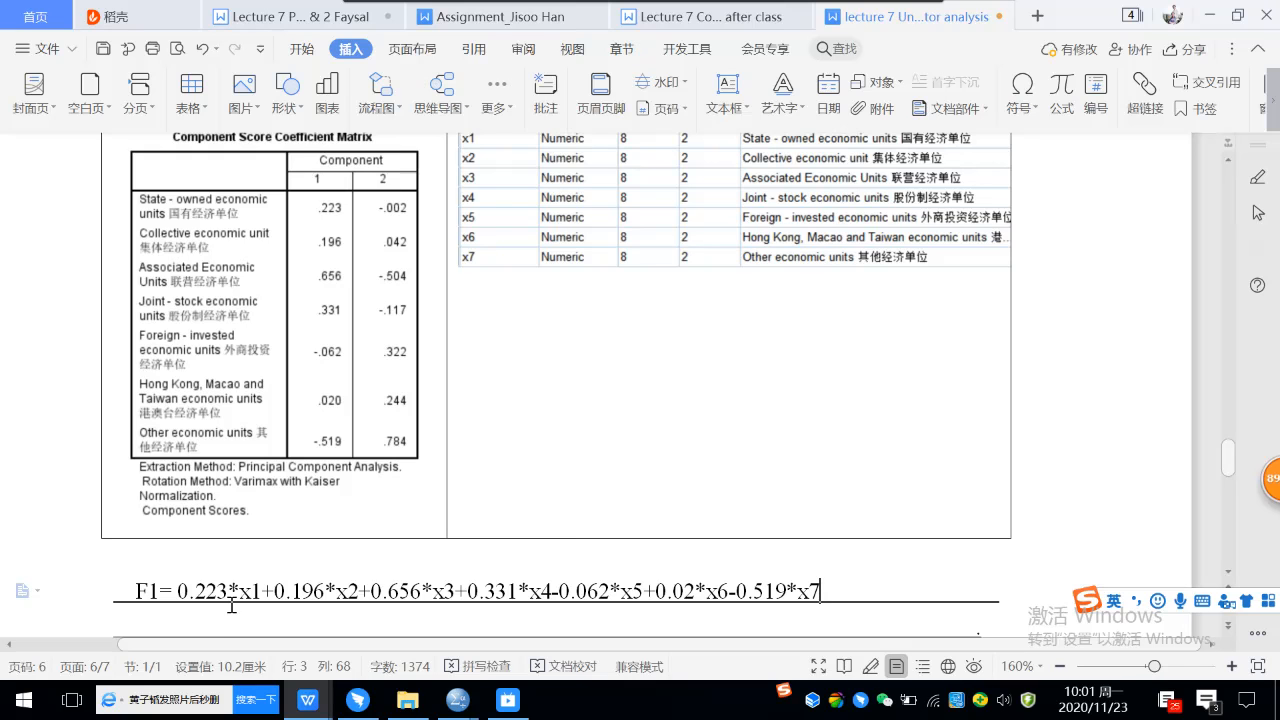
Start a new line with "F2=" directly beneath the F1 formula, removing the blank line between them.
{"action": "left_click", "coordinate": [144, 627]}
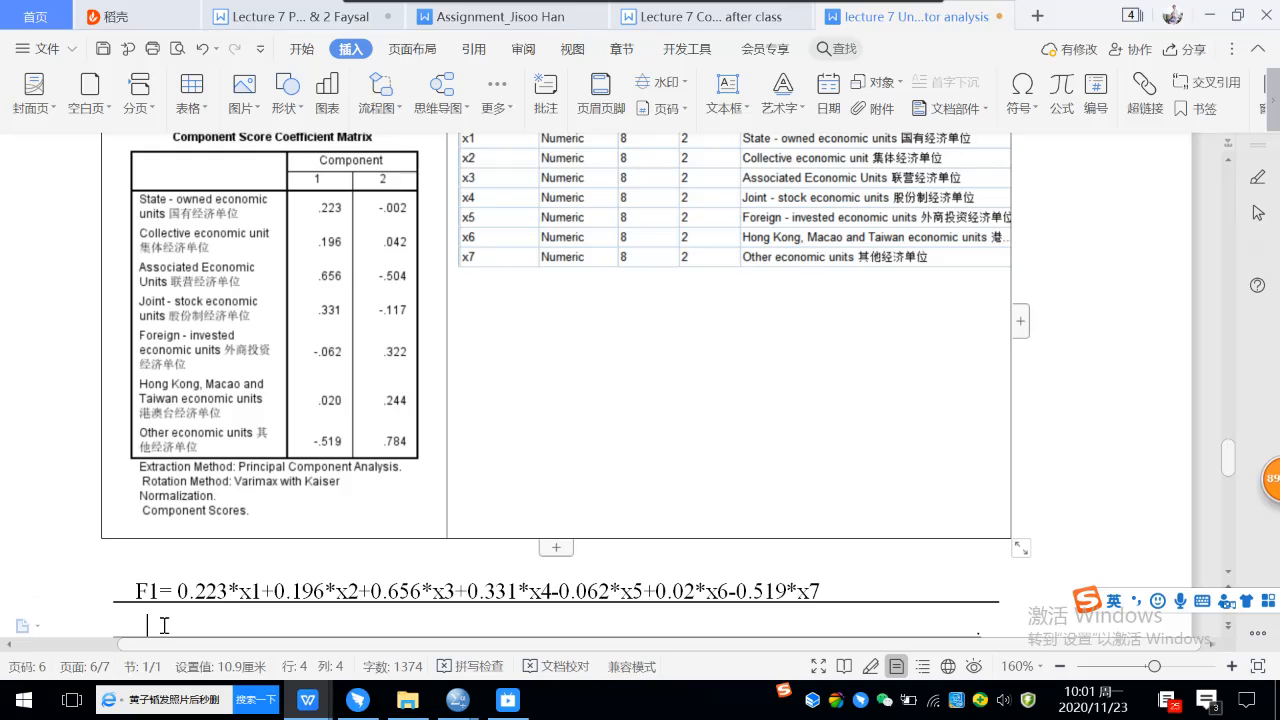
{"action": "left_click", "coordinate": [134, 627]}
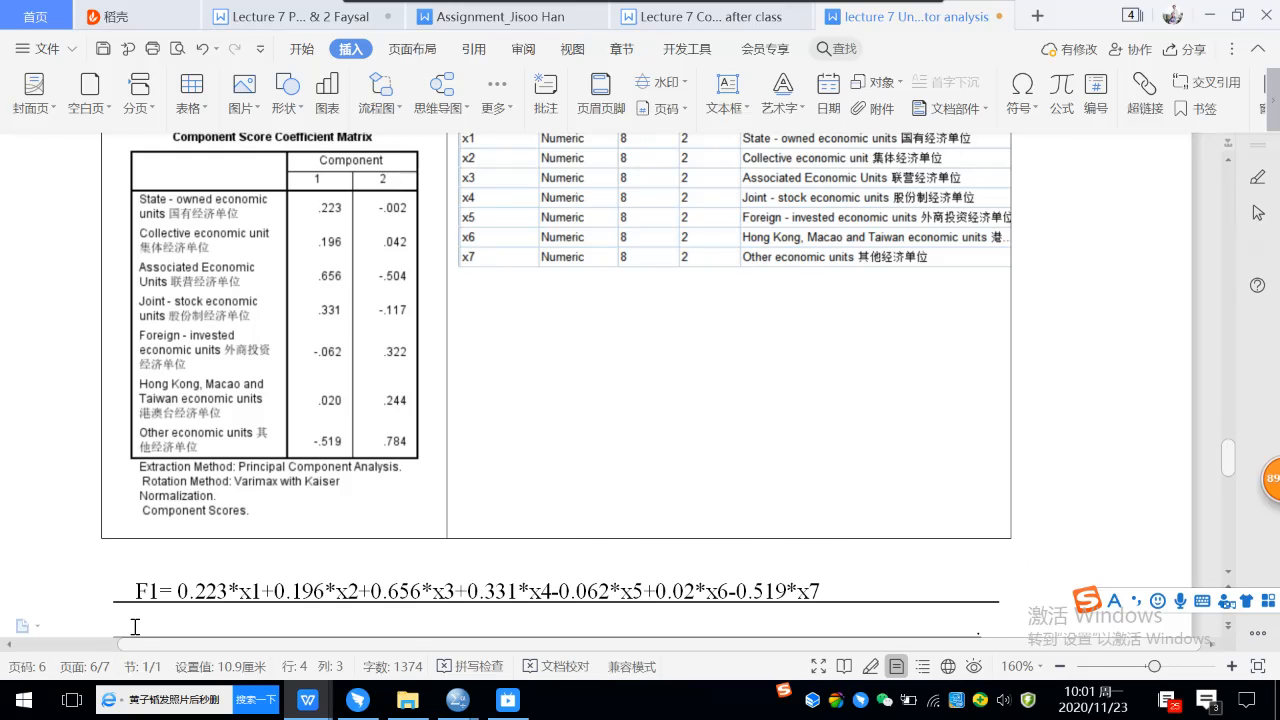
{"action": "key", "text": "Return"}
{"action": "type", "text": "F2"}
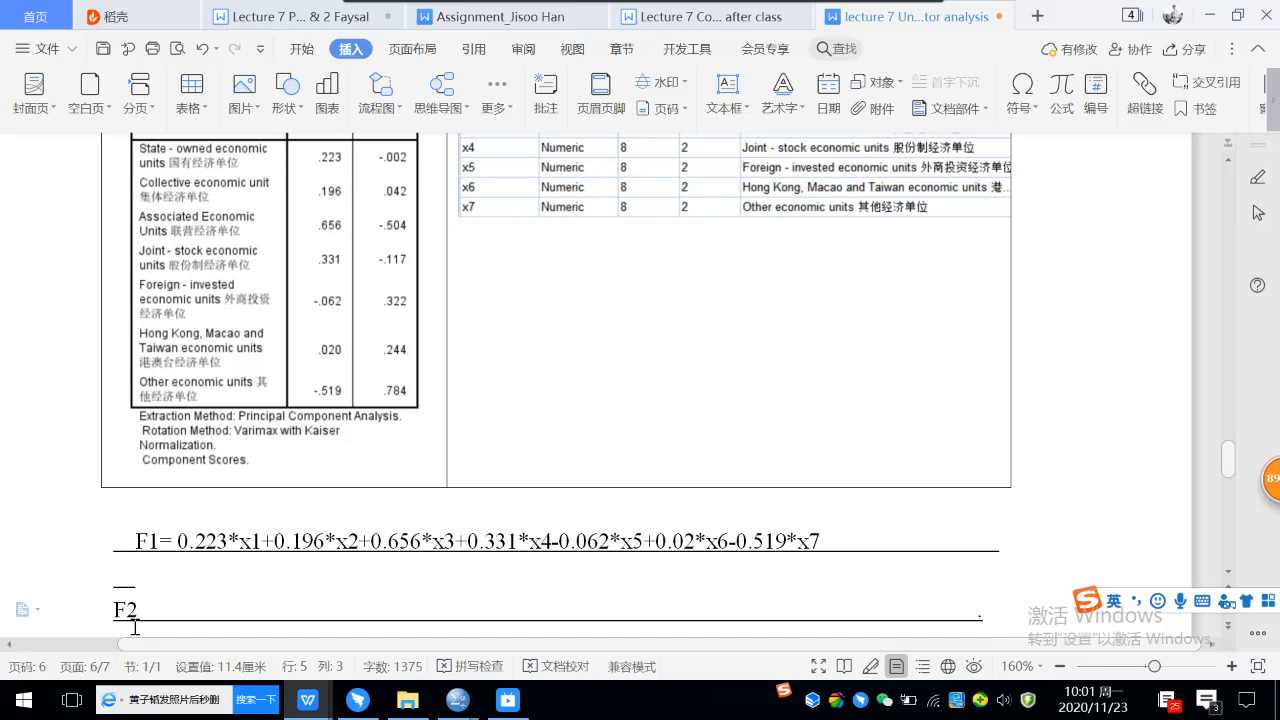
{"action": "key", "text": "BackSpace"}
{"action": "type", "text": "2="}
{"action": "left_click", "coordinate": [140, 584]}
{"action": "key", "text": "BackSpace"}
{"action": "key", "text": "BackSpace"}
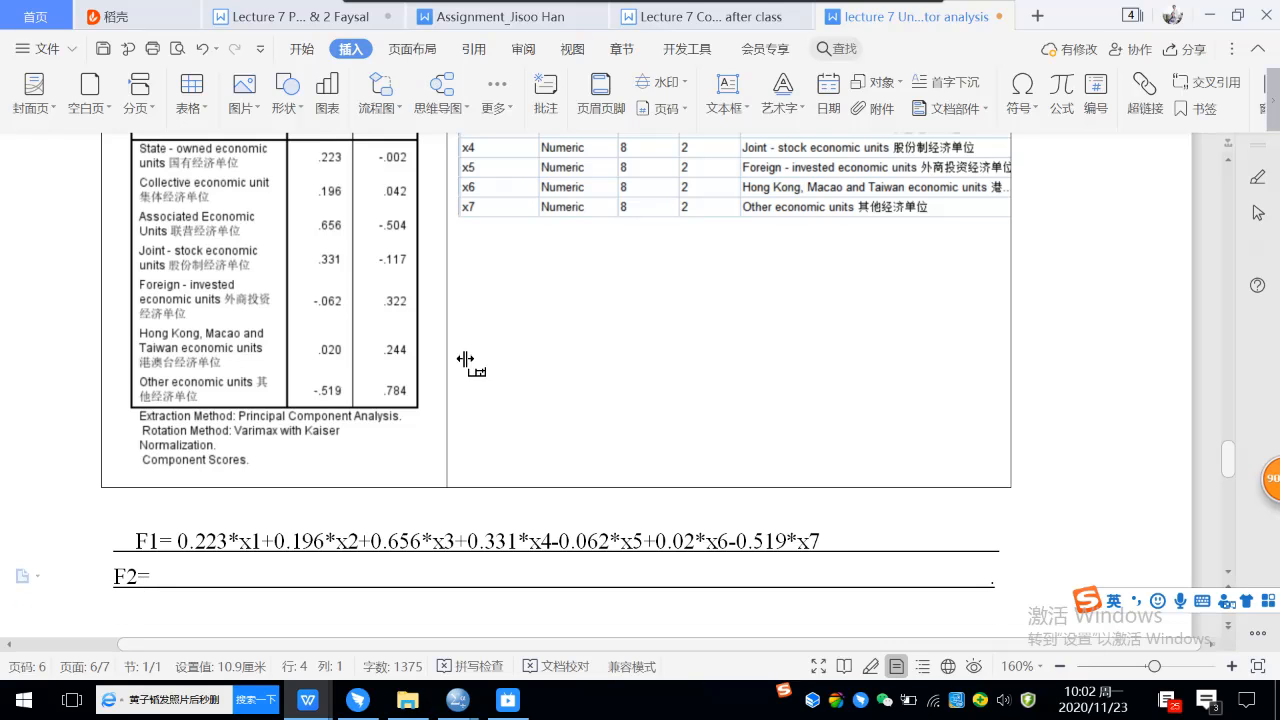
Copy the F1 expression after "F2=", remove the surplus line break and trailing blank underline, and align the line with F1.
{"action": "left_click_drag", "start_coordinate": [181, 541], "coordinate": [829, 537]}
{"action": "key", "text": "ctrl+c"}
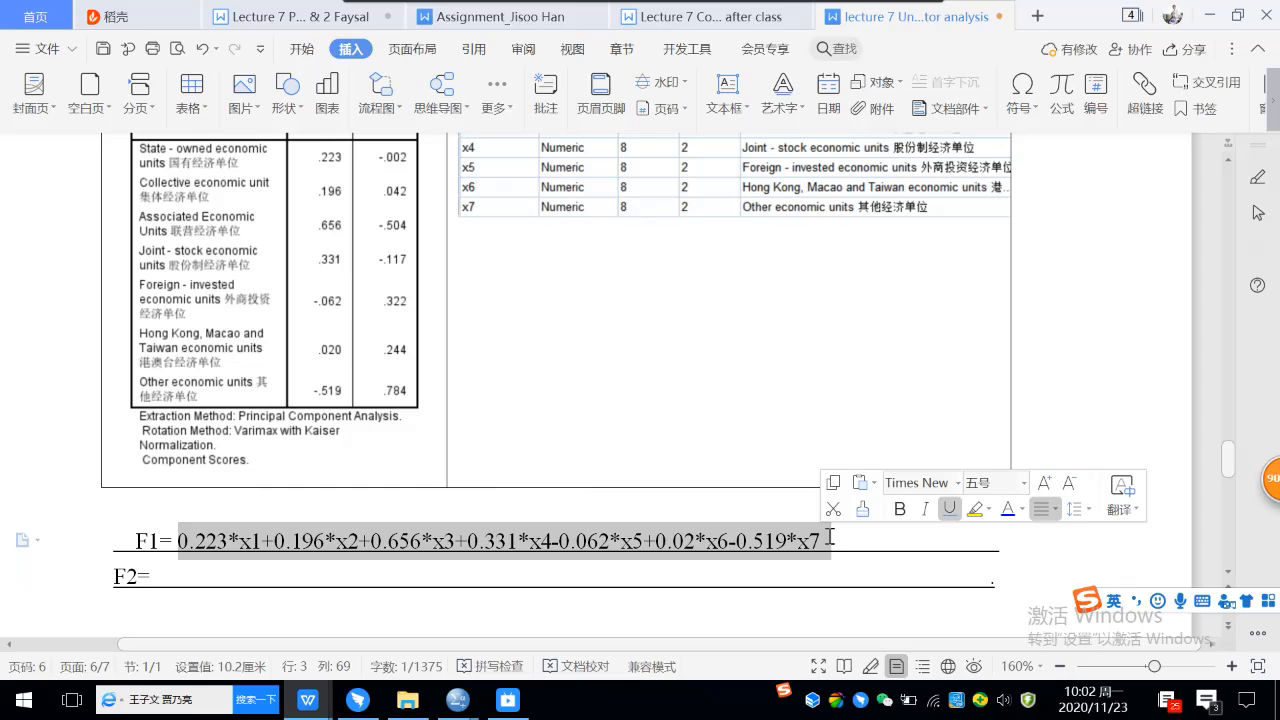
{"action": "left_click", "coordinate": [193, 579]}
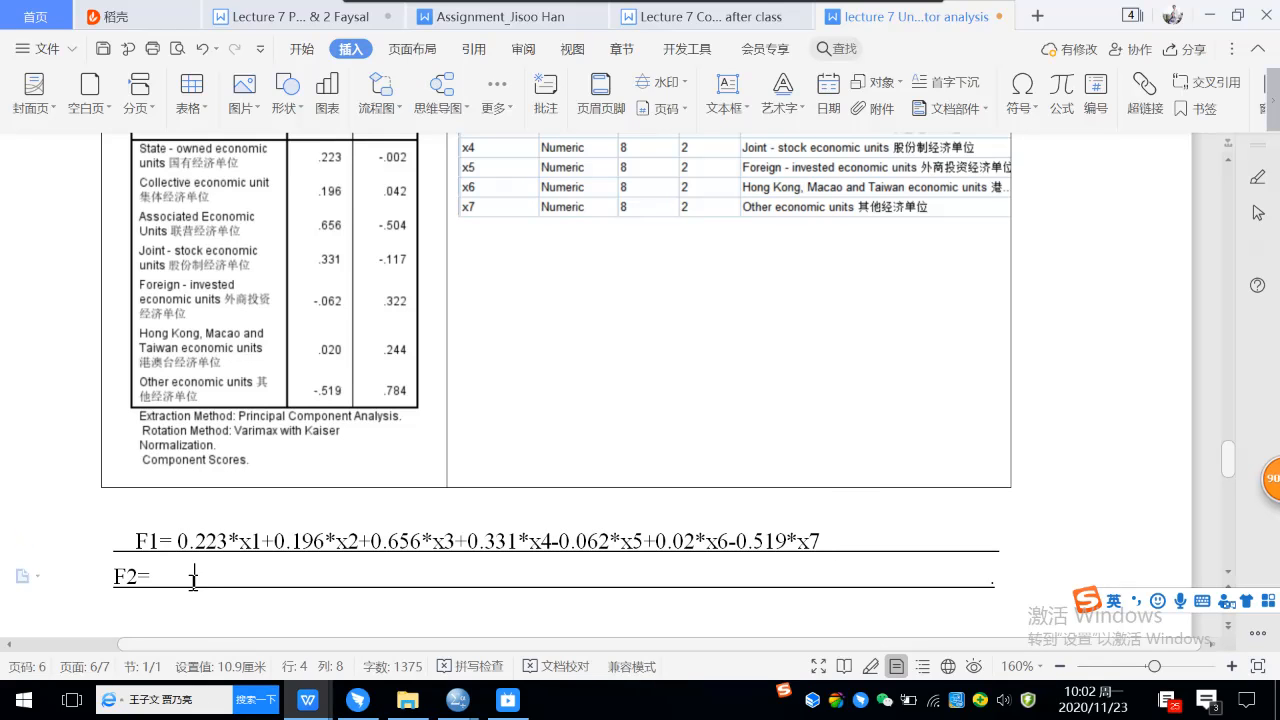
{"action": "key", "text": "ctrl+v"}
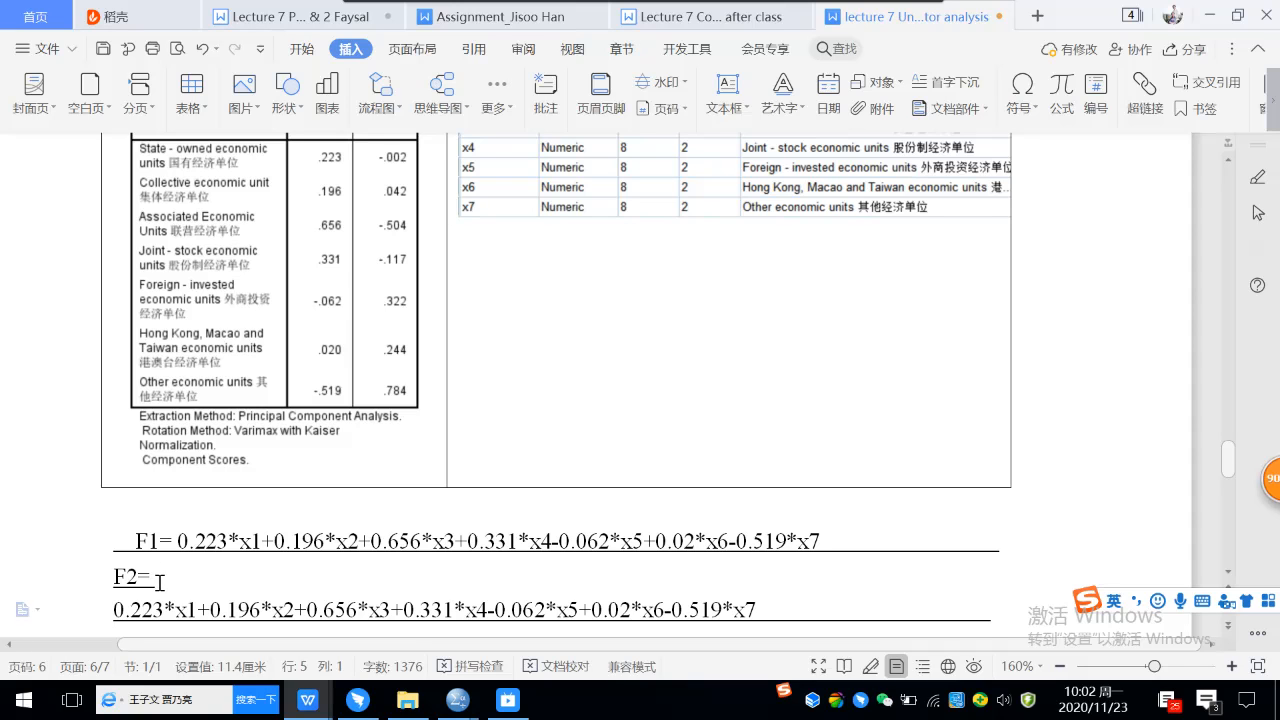
{"action": "left_click", "coordinate": [112, 582]}
{"action": "left_click", "coordinate": [797, 613]}
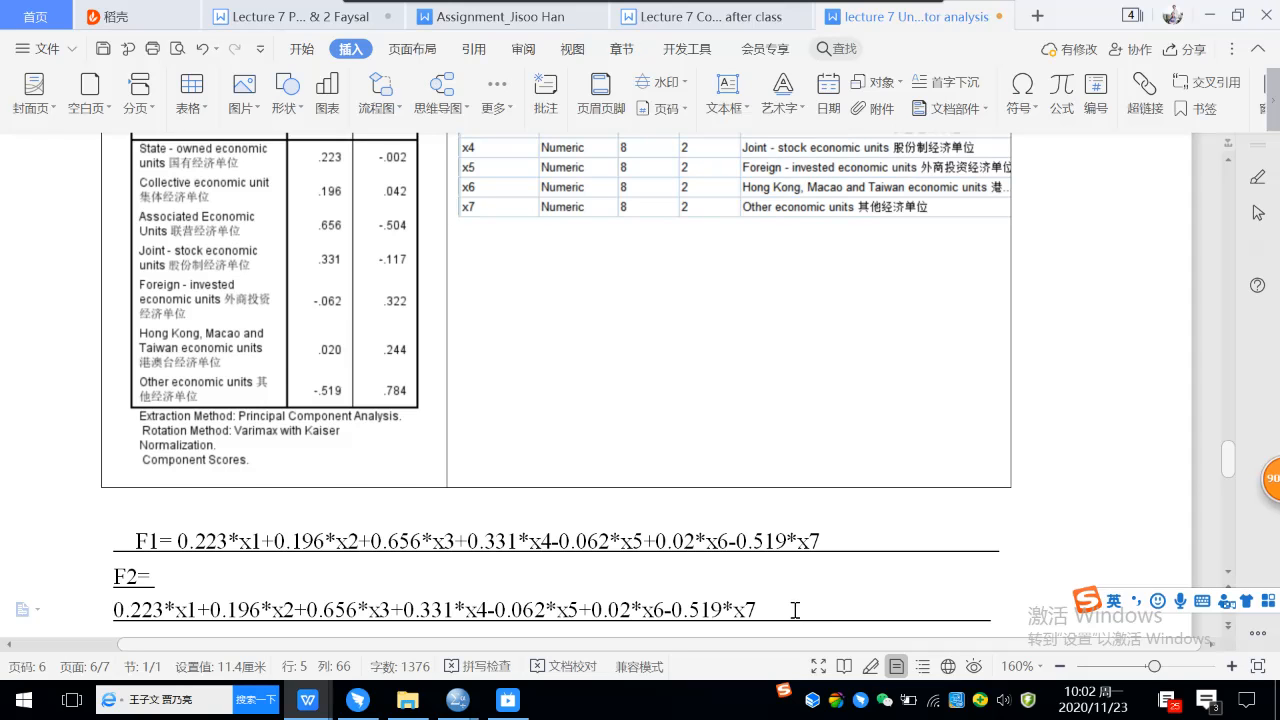
{"action": "scroll", "coordinate": [797, 611], "scroll_direction": "down", "scroll_amount": 3}
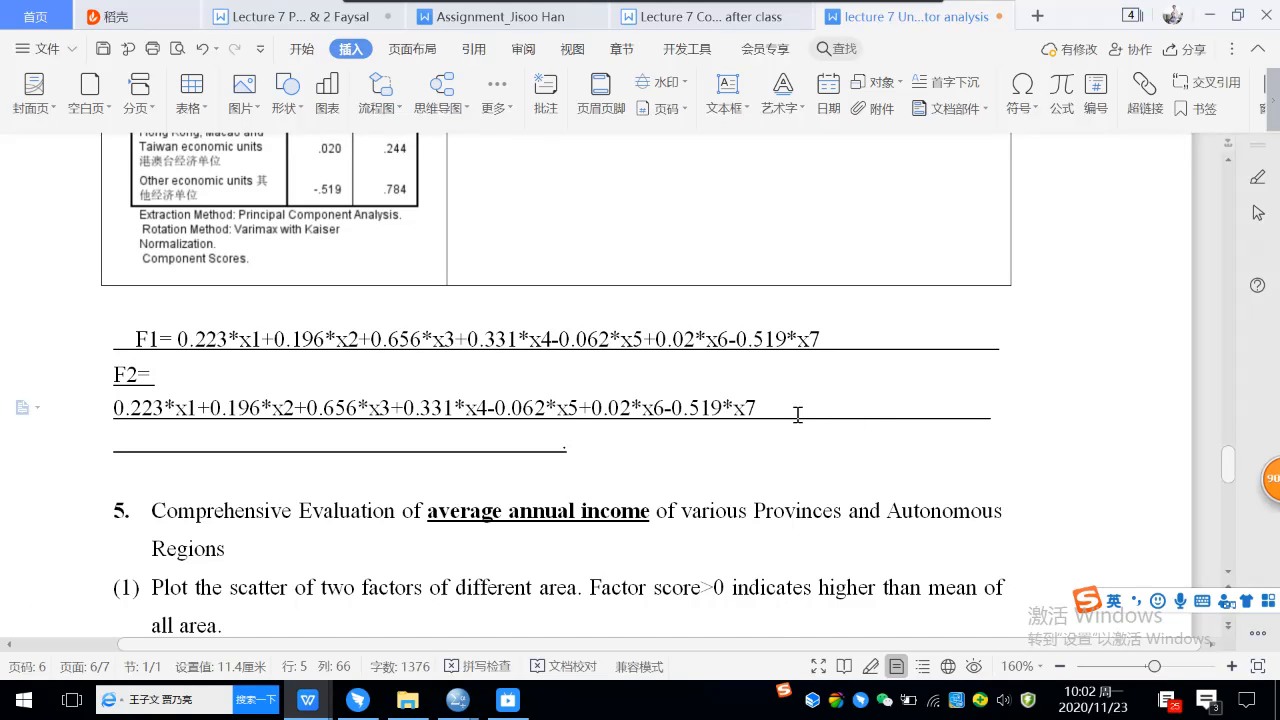
{"action": "left_click_drag", "start_coordinate": [797, 413], "coordinate": [806, 432]}
{"action": "key", "text": "BackSpace"}
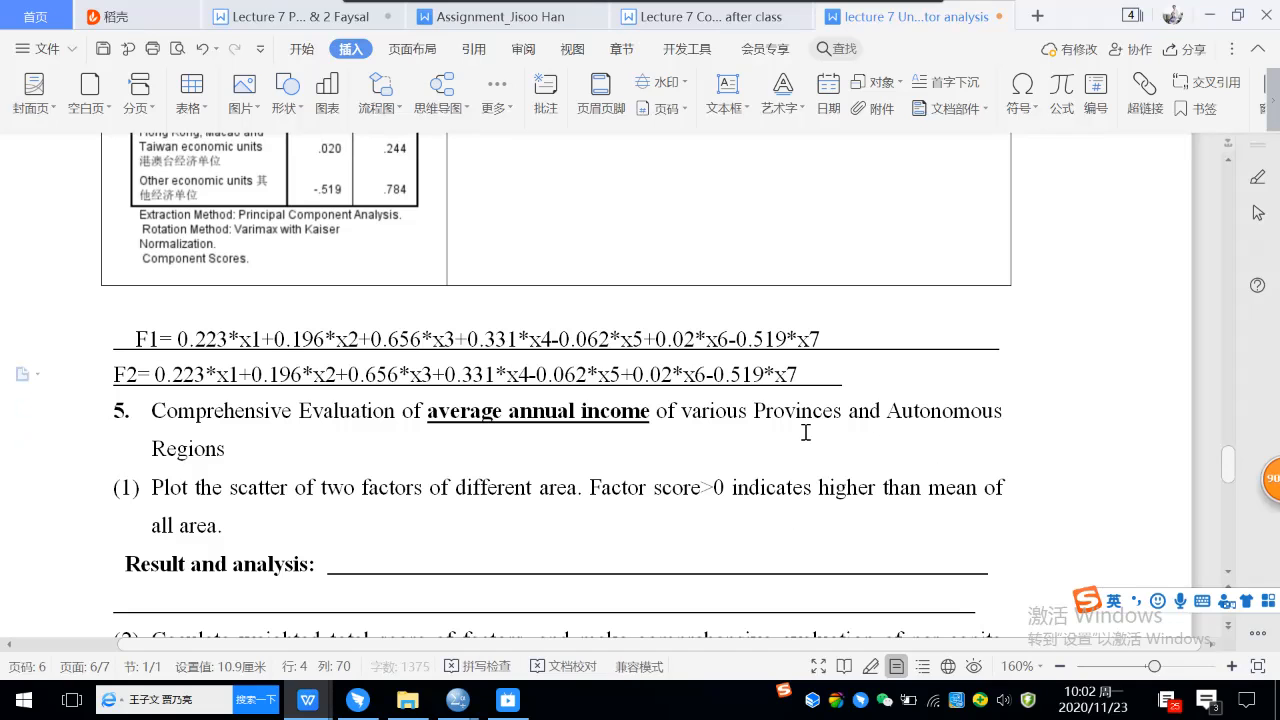
{"action": "left_click", "coordinate": [116, 377]}
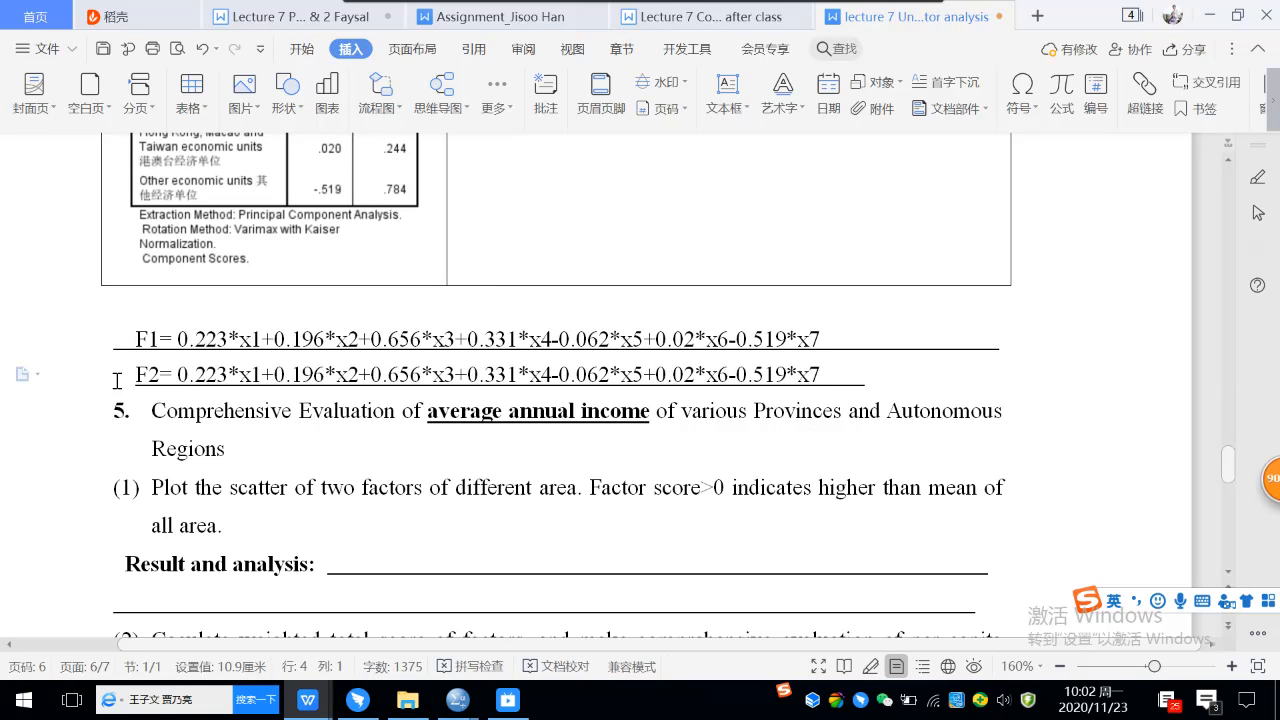
In the F2 formula, set the x1 coefficient to -0.002 and the x2 coefficient to 0.042.
{"action": "scroll", "coordinate": [481, 425], "scroll_direction": "up", "scroll_amount": 1}
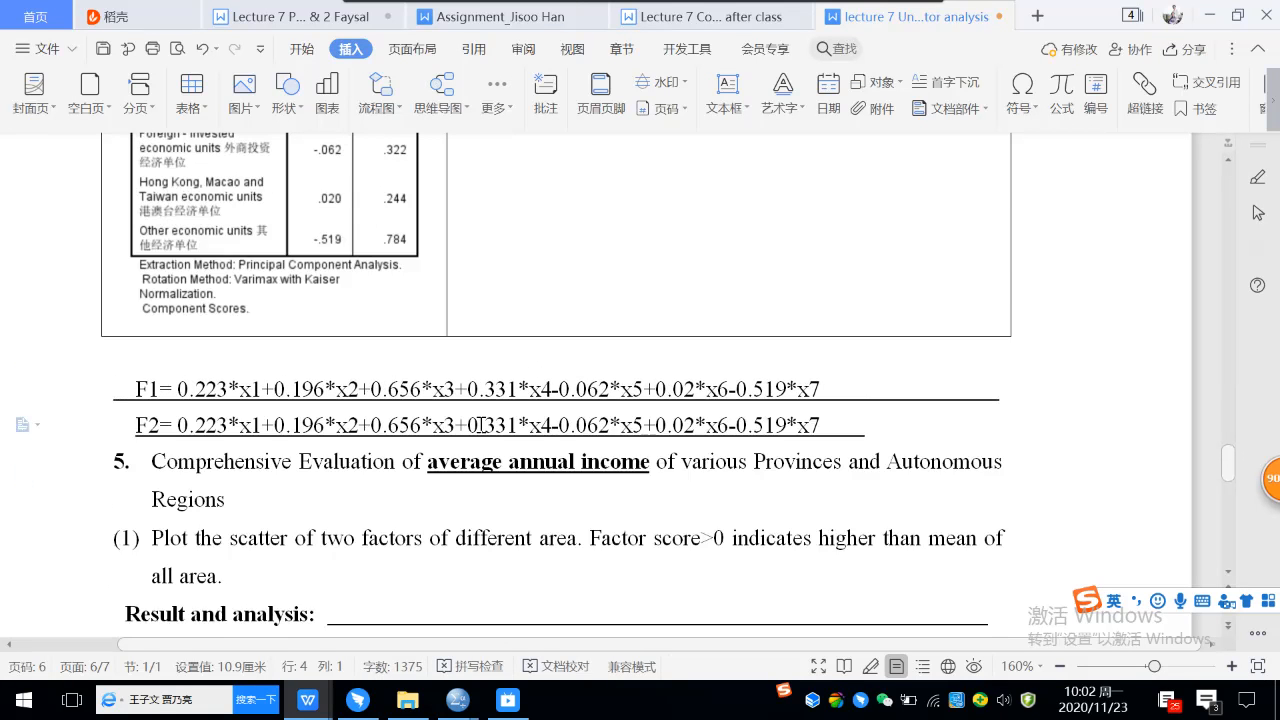
{"action": "scroll", "coordinate": [481, 425], "scroll_direction": "up", "scroll_amount": 3}
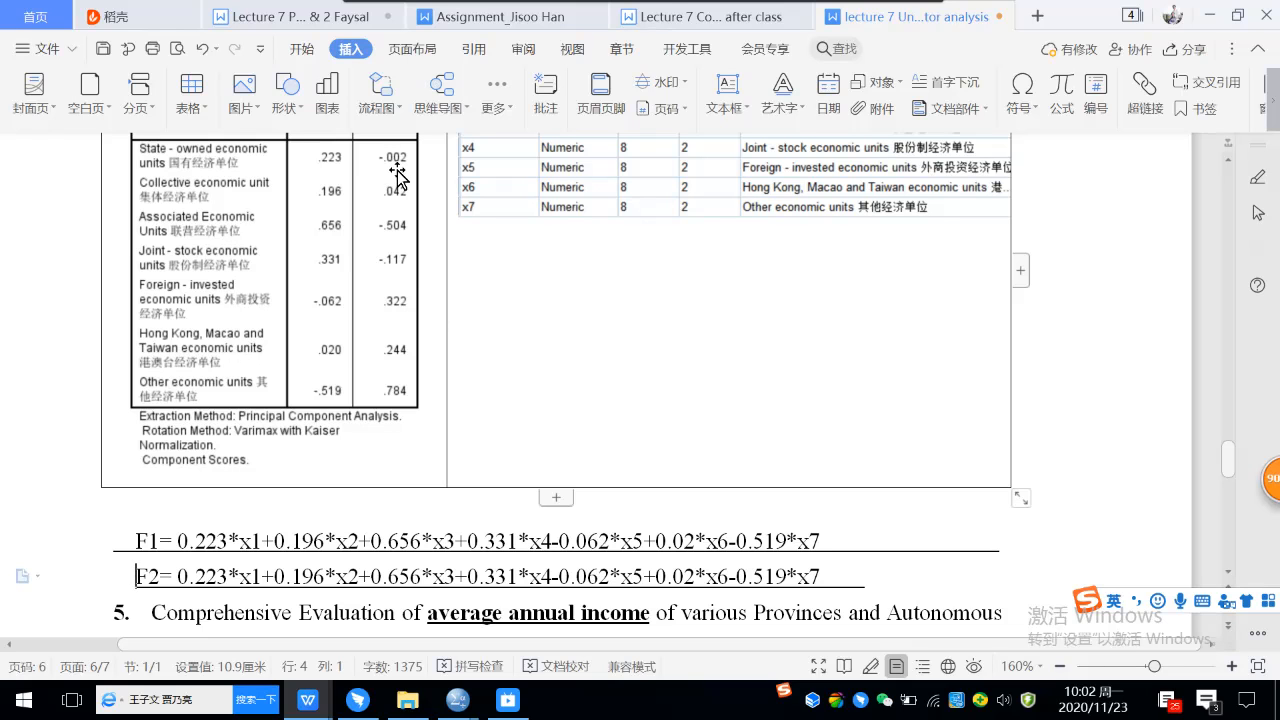
{"action": "left_click", "coordinate": [177, 577]}
{"action": "type", "text": "-"}
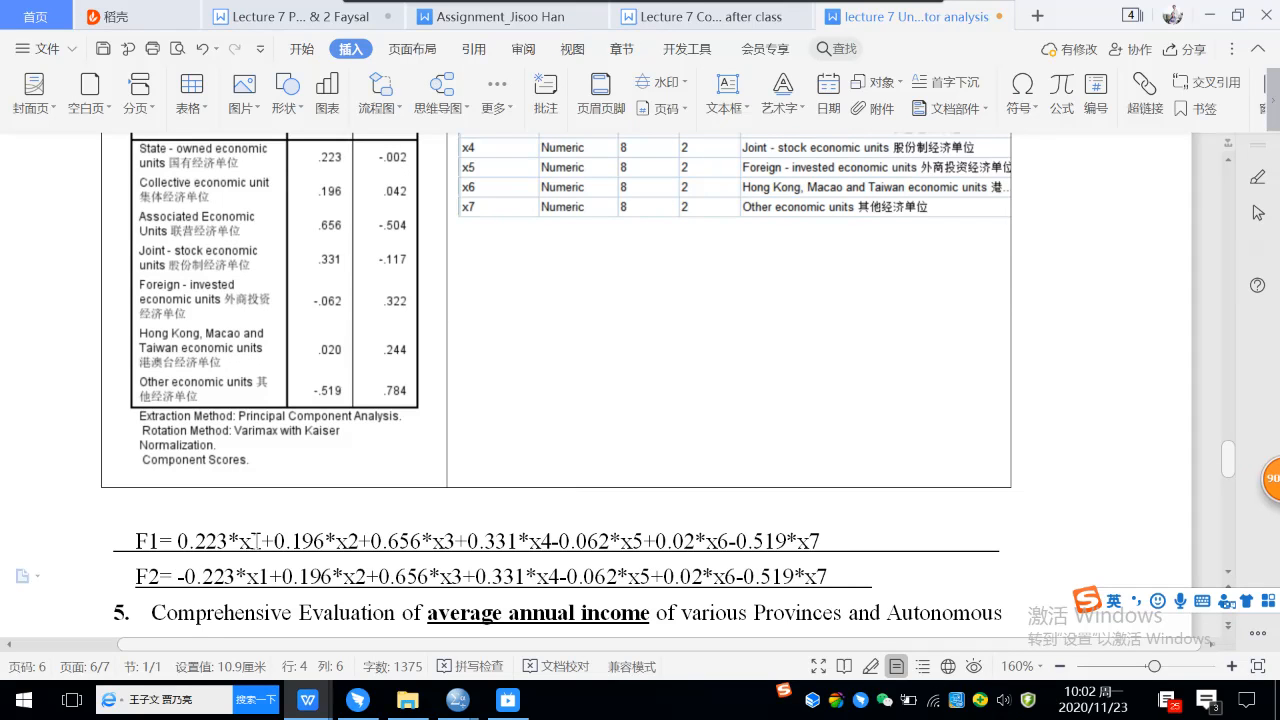
{"action": "left_click_drag", "start_coordinate": [203, 577], "coordinate": [235, 577]}
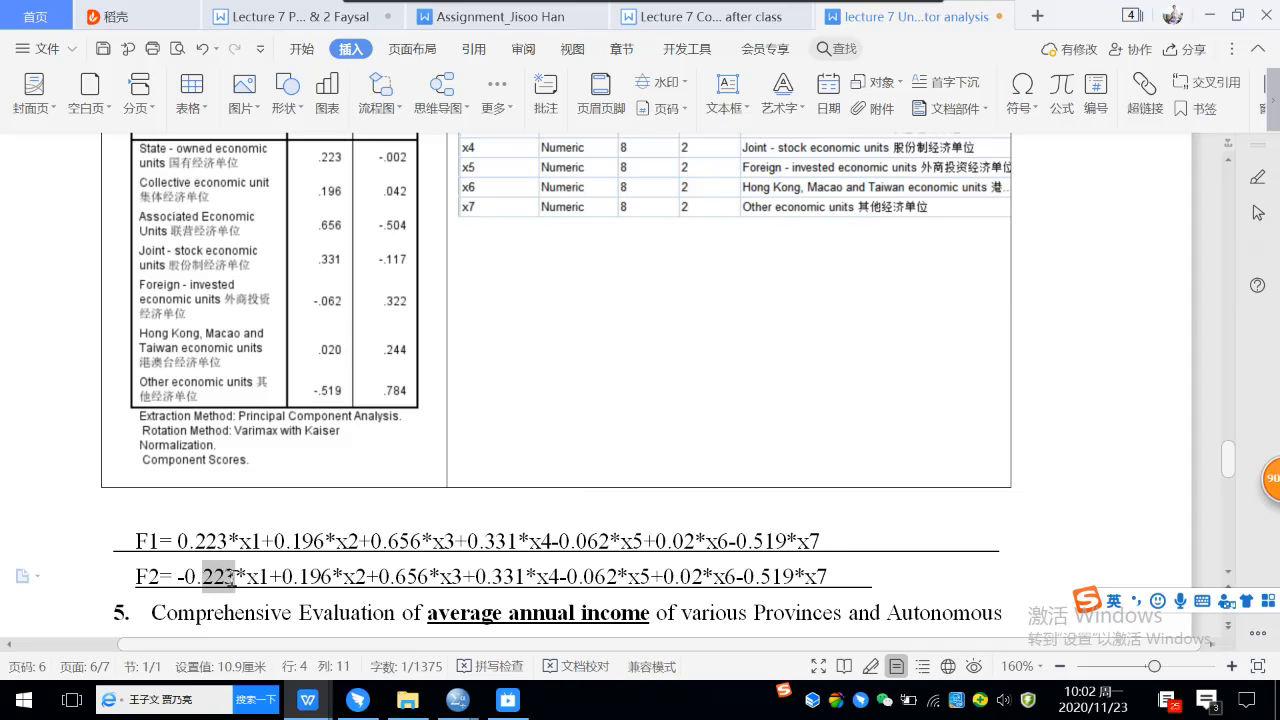
{"action": "type", "text": "002"}
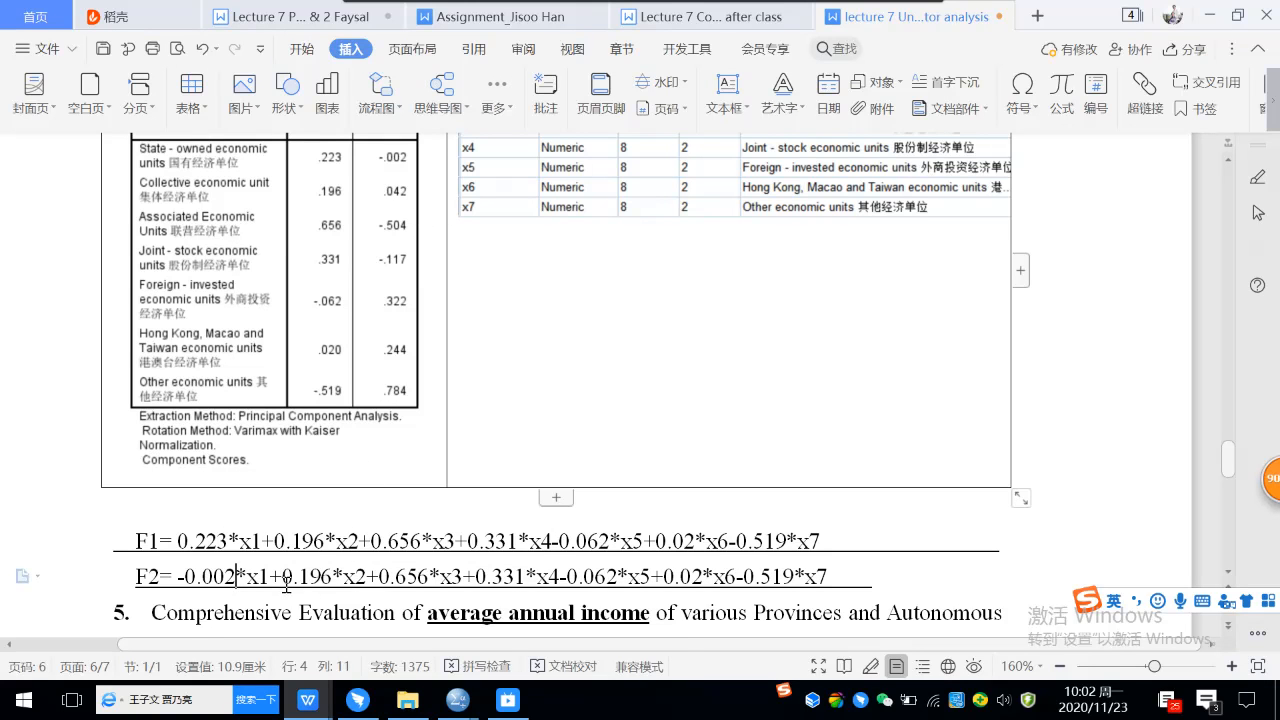
{"action": "left_click_drag", "start_coordinate": [301, 579], "coordinate": [331, 578]}
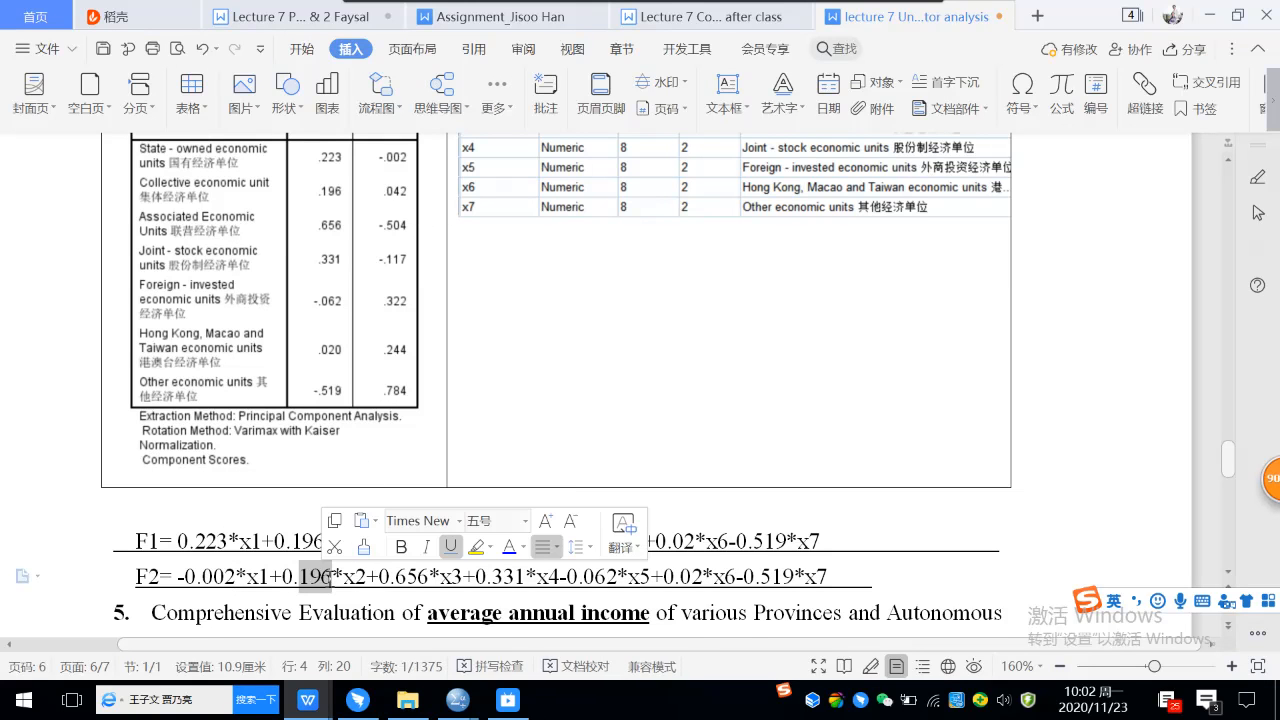
{"action": "type", "text": "042"}
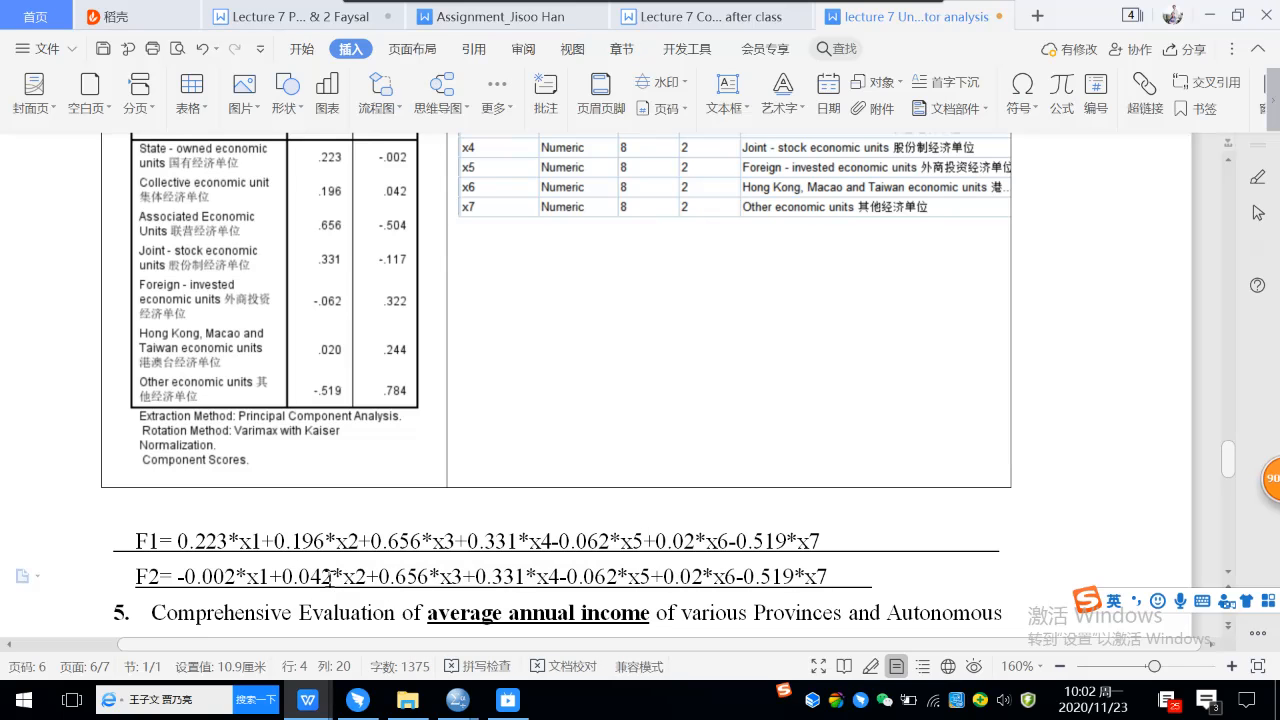
In the F2 formula, set the x3 coefficient to -0.504 and the x4 coefficient to -0.117.
{"action": "left_click_drag", "start_coordinate": [367, 578], "coordinate": [376, 581]}
{"action": "type", "text": "-"}
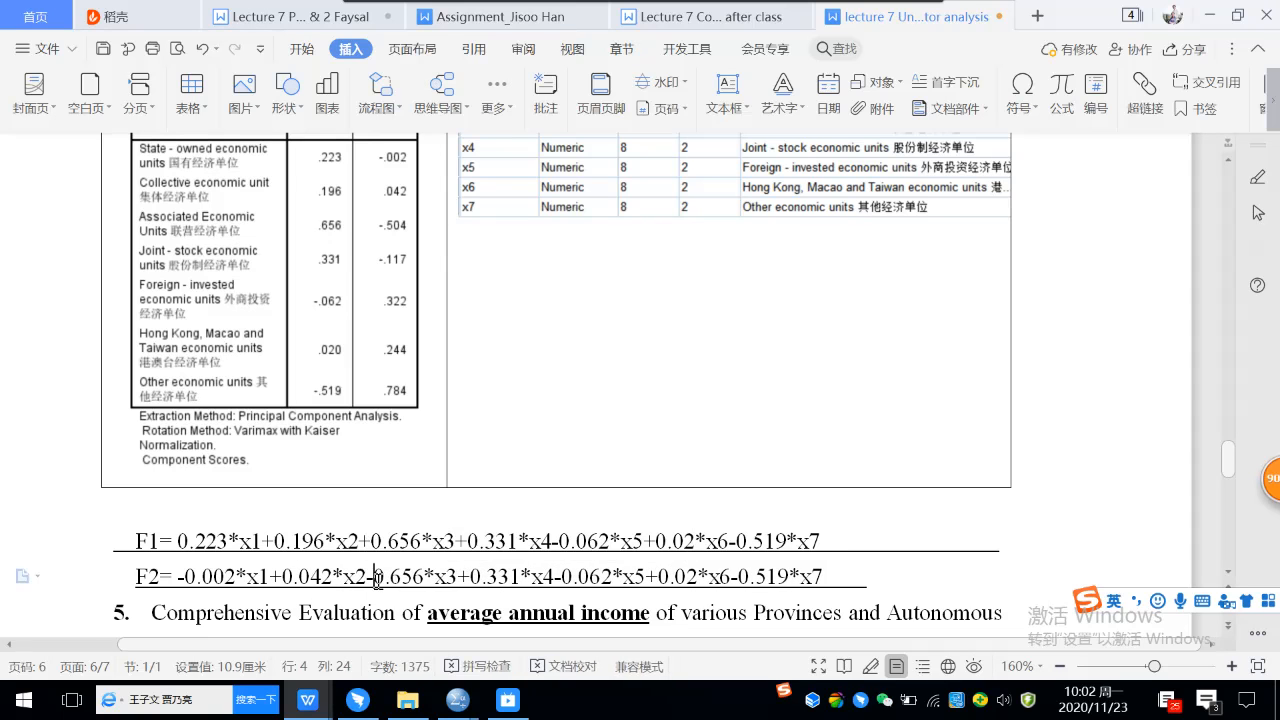
{"action": "left_click_drag", "start_coordinate": [392, 578], "coordinate": [422, 578]}
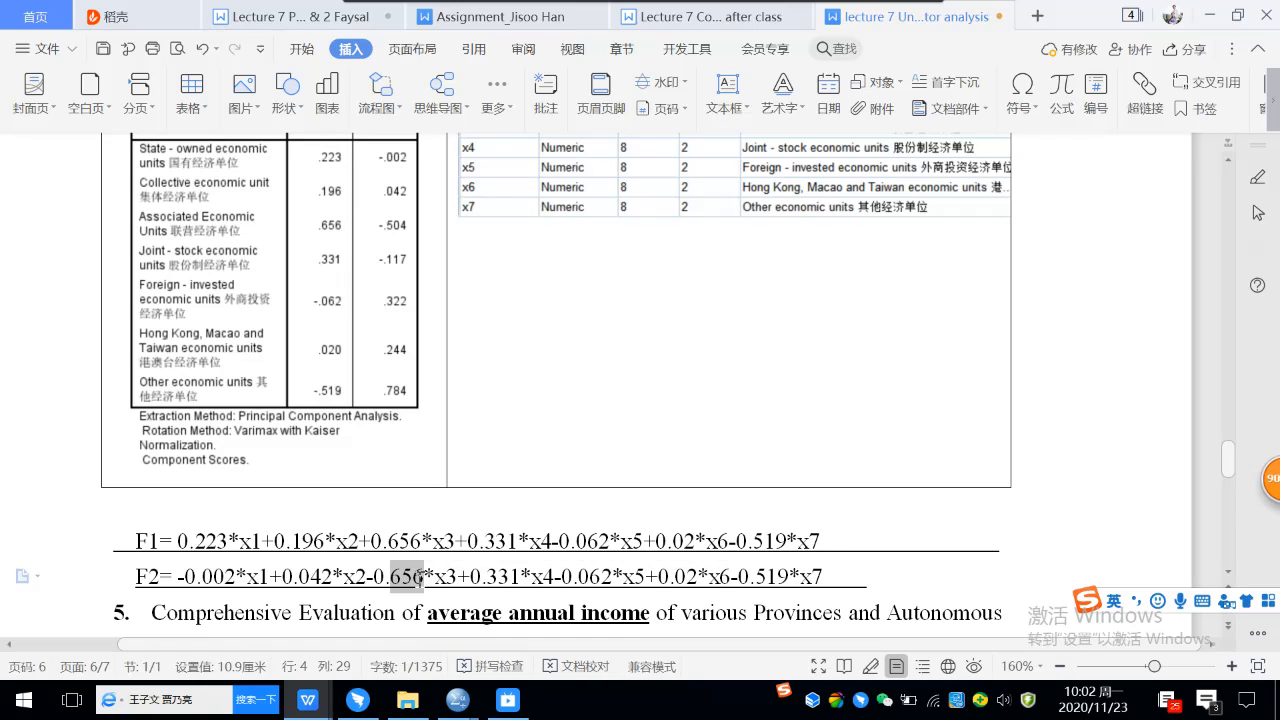
{"action": "type", "text": "504"}
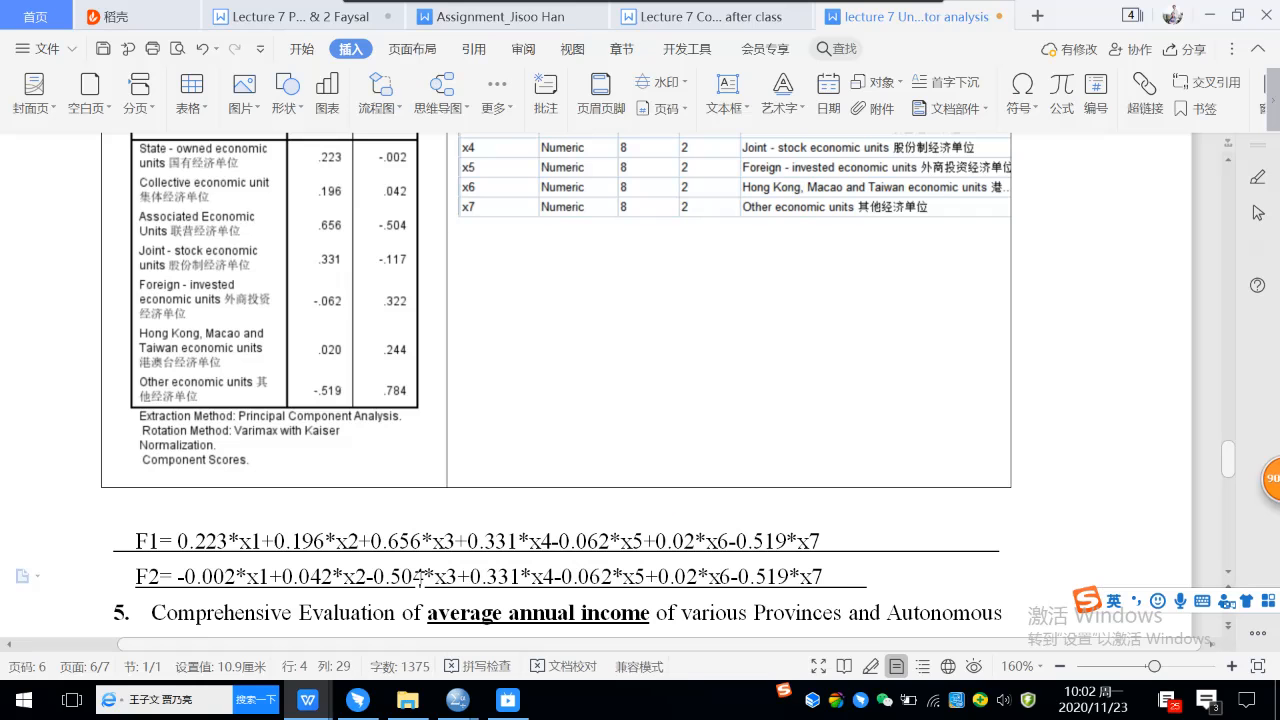
{"action": "left_click_drag", "start_coordinate": [458, 578], "coordinate": [467, 578]}
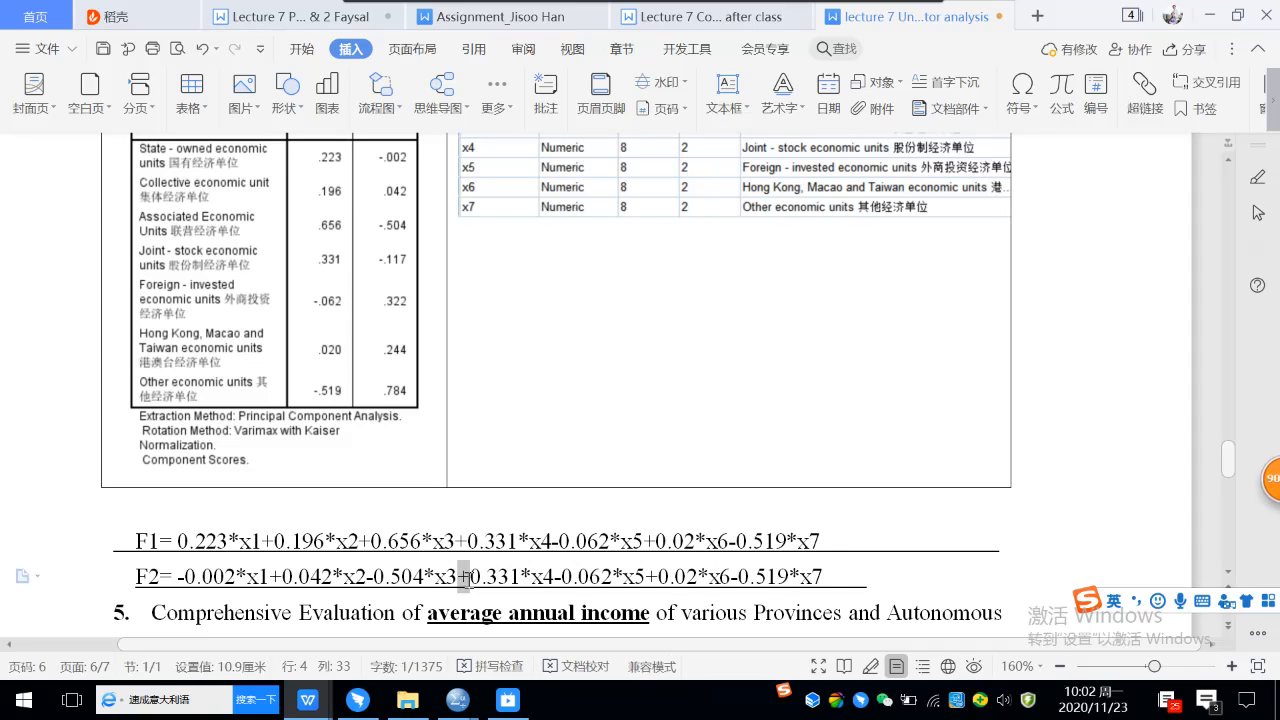
{"action": "type", "text": "-"}
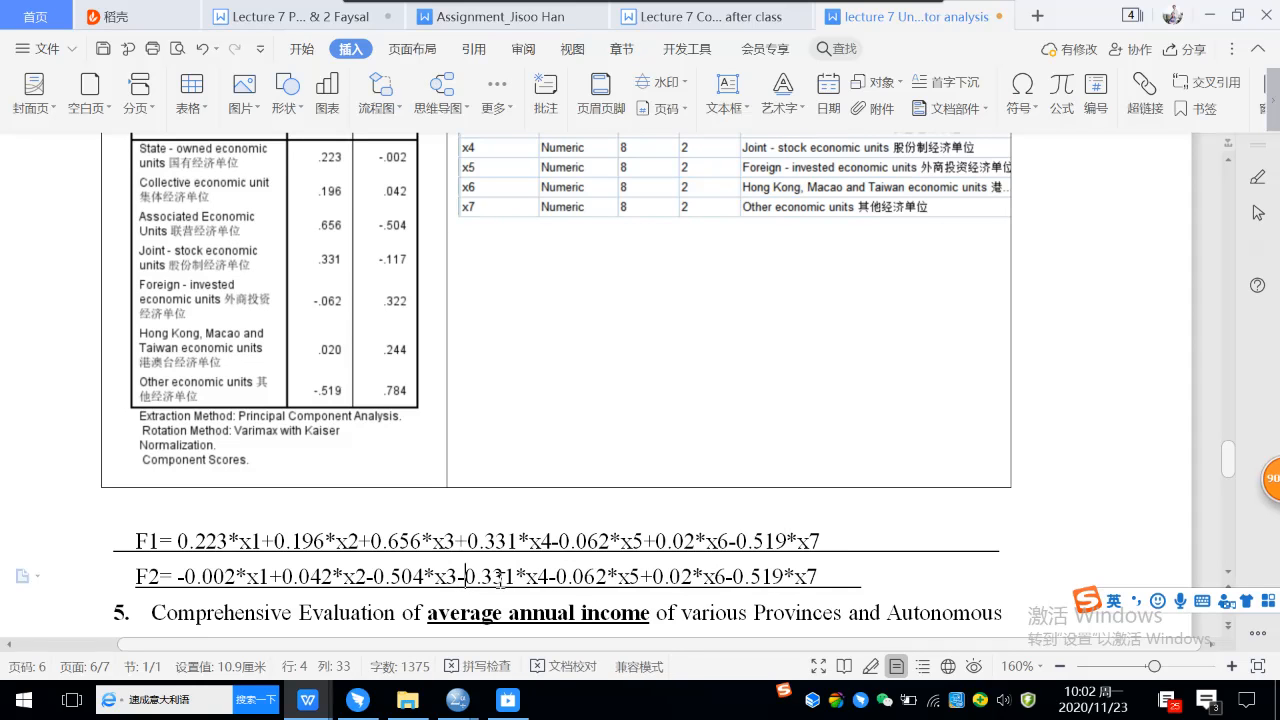
{"action": "left_click_drag", "start_coordinate": [481, 578], "coordinate": [514, 578]}
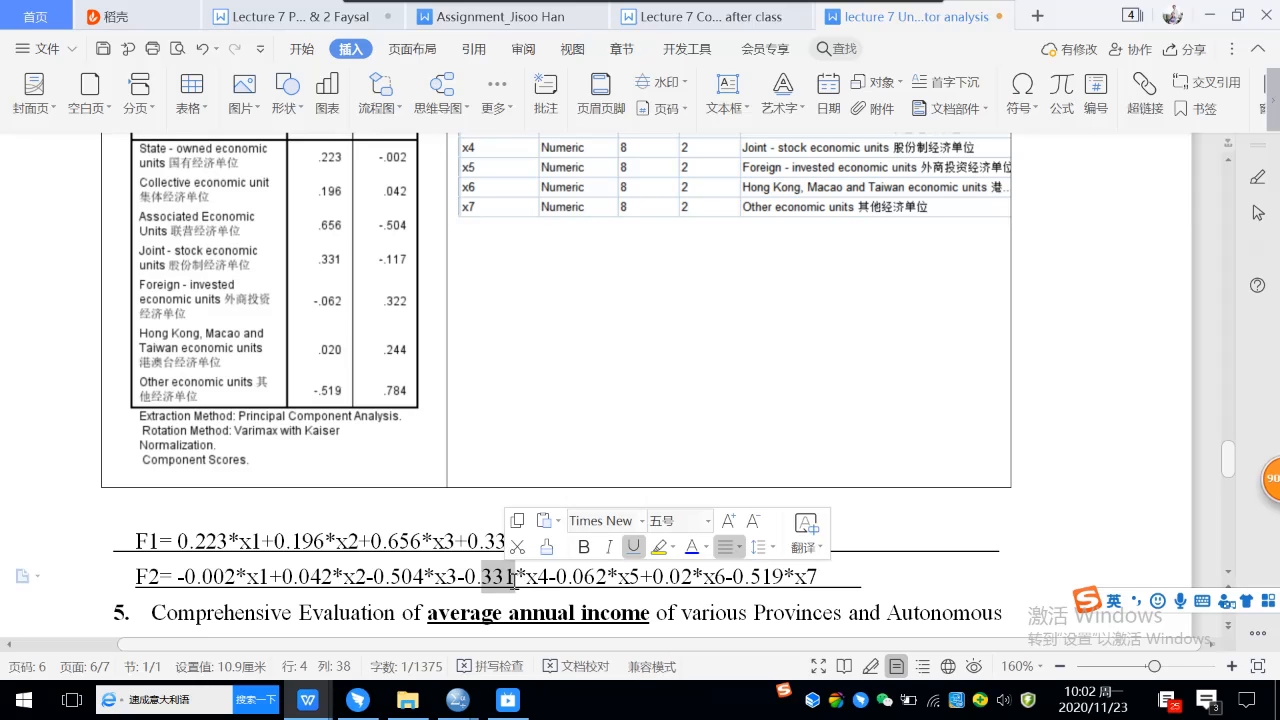
{"action": "type", "text": "117"}
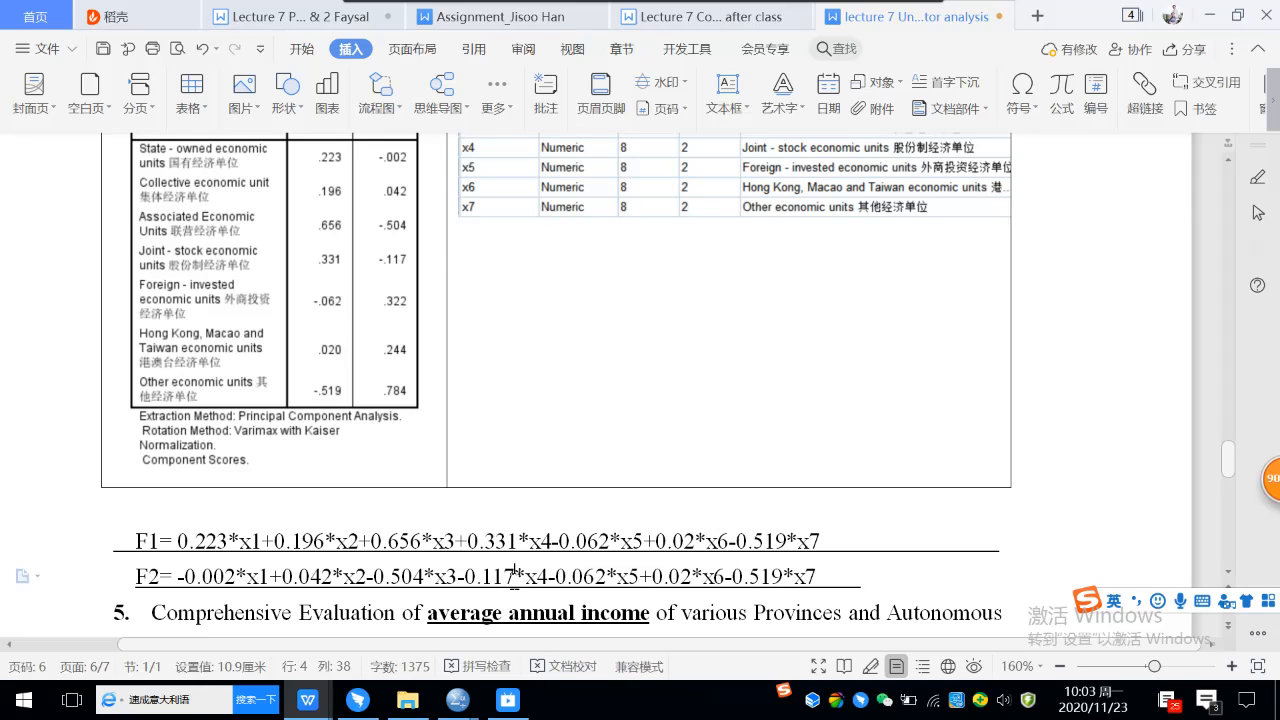
Replace the x5 coefficient in the F2 formula with +0.322, placing the number directly before *x5.
{"action": "left_click", "coordinate": [548, 578]}
{"action": "left_click_drag", "start_coordinate": [548, 577], "coordinate": [603, 575]}
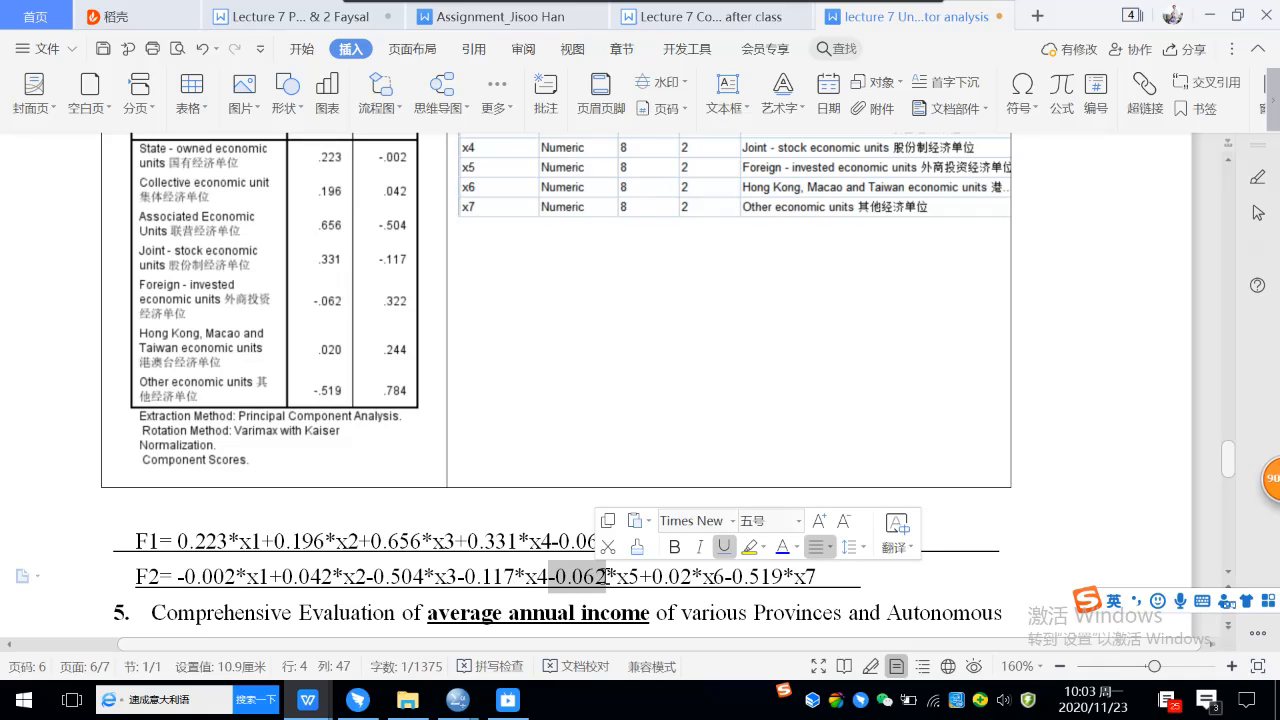
{"action": "type", "text": "+"}
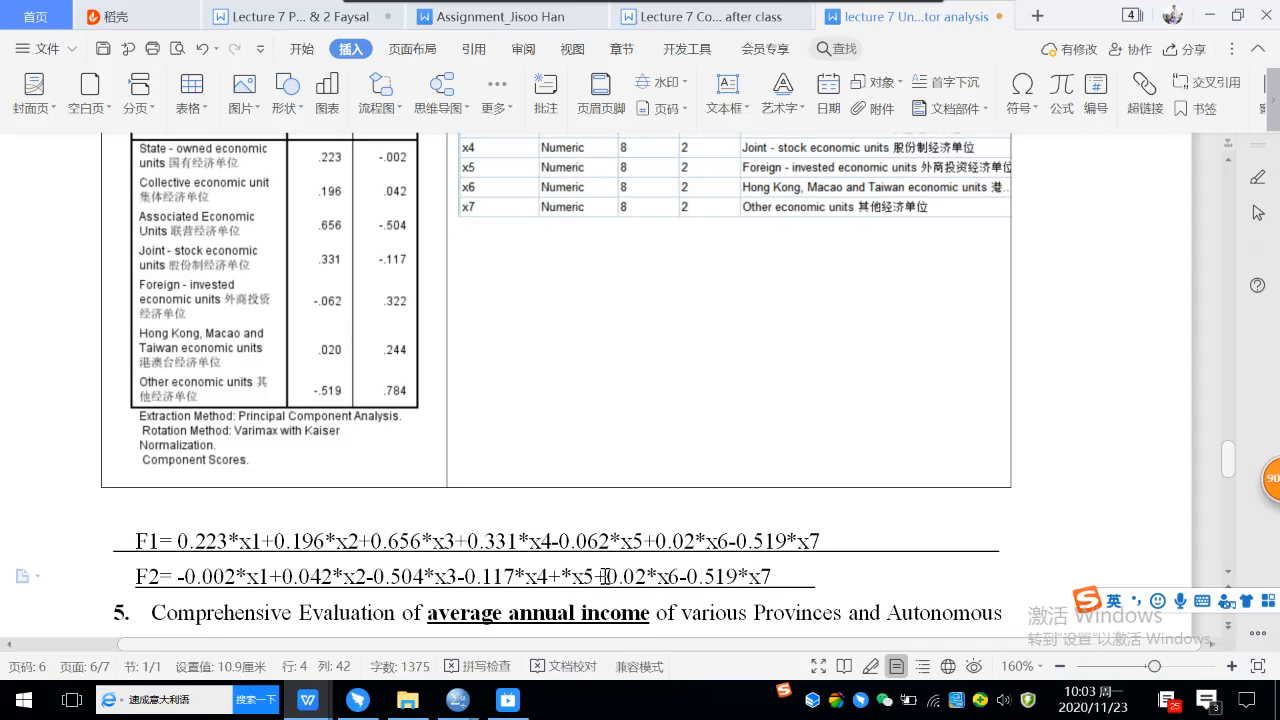
{"action": "left_click", "coordinate": [605, 577]}
{"action": "type", "text": "0.3220."}
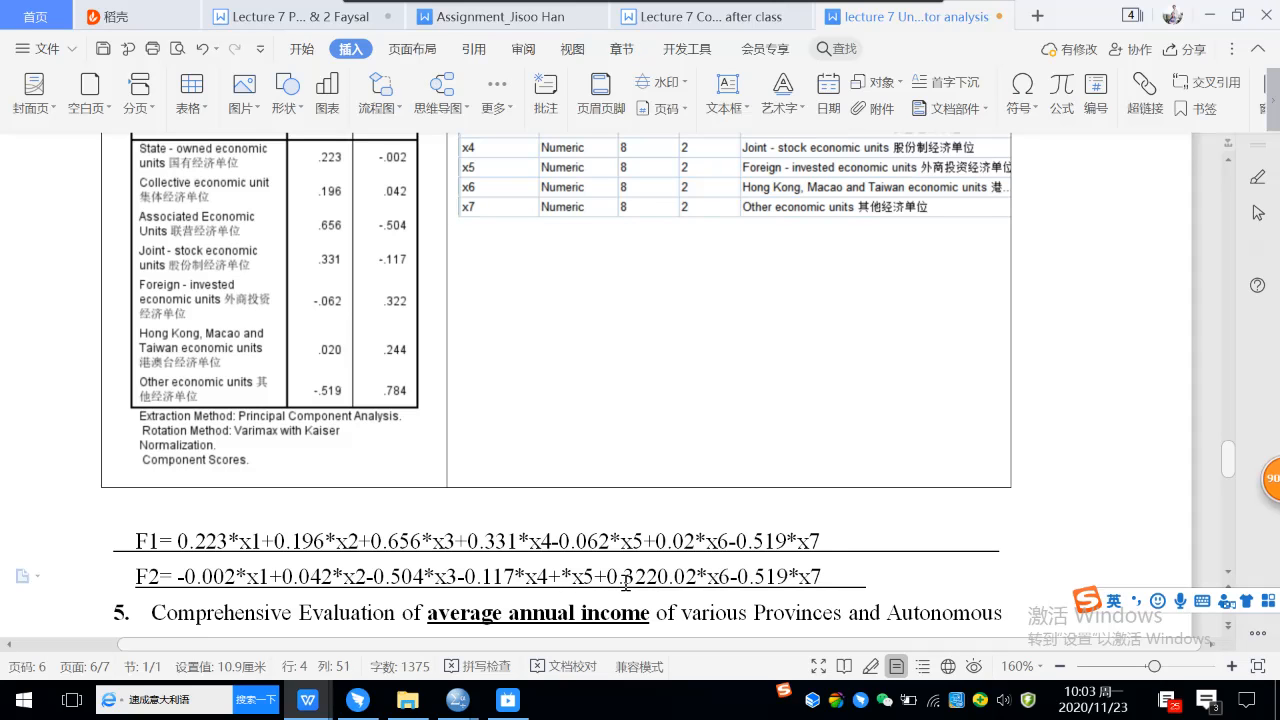
{"action": "left_click_drag", "start_coordinate": [606, 578], "coordinate": [657, 578]}
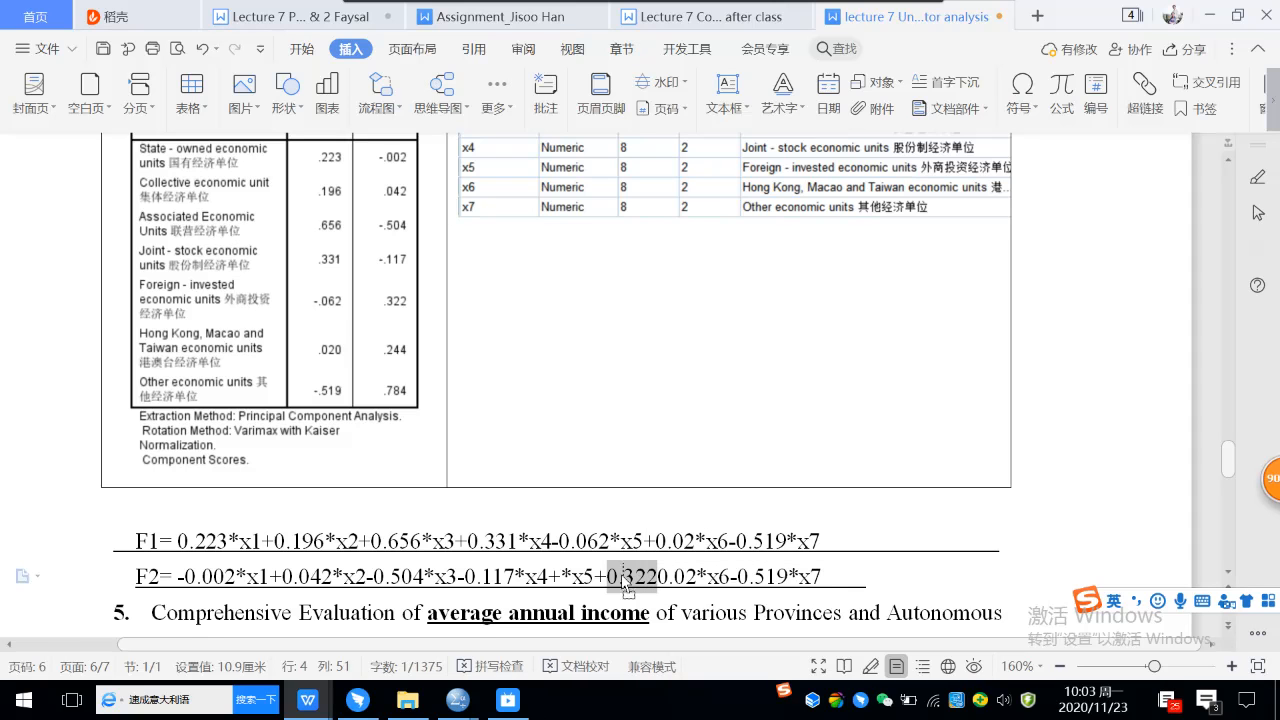
{"action": "left_click_drag", "start_coordinate": [558, 586], "coordinate": [560, 580]}
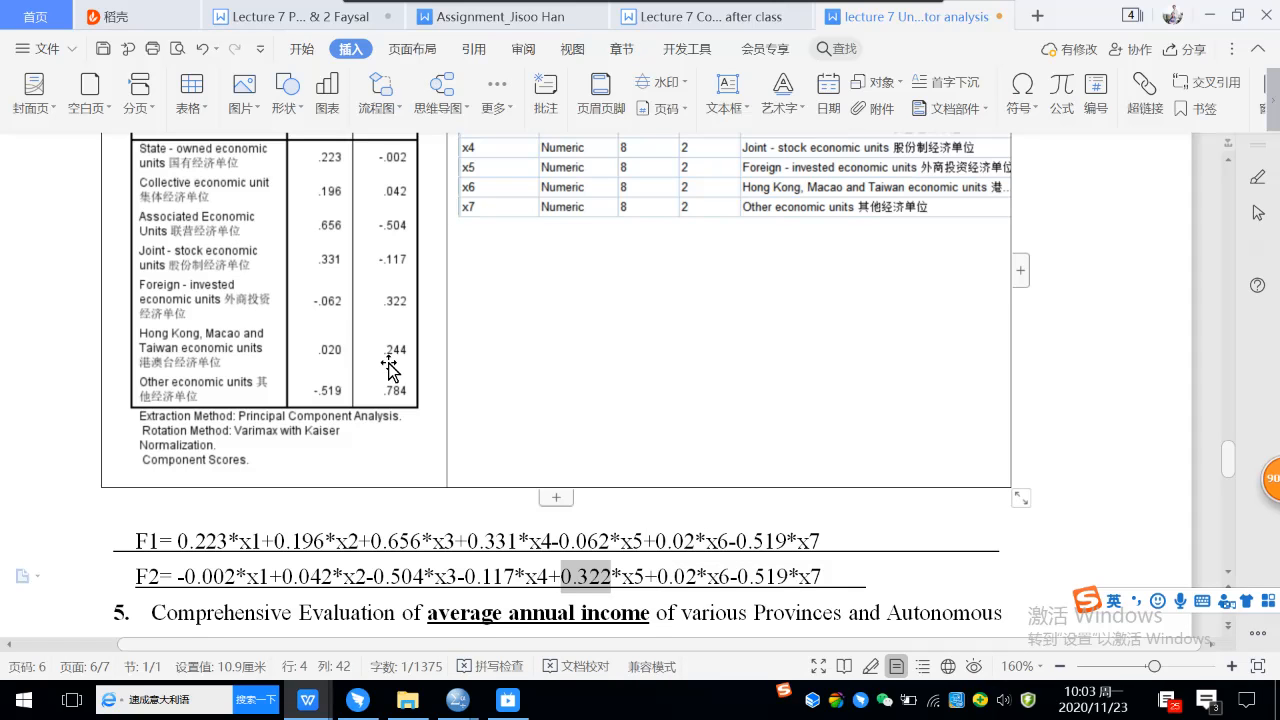
In the F2 formula, set the x6 coefficient to 0.244 and the x7 coefficient to +0.784.
{"action": "left_click", "coordinate": [676, 577]}
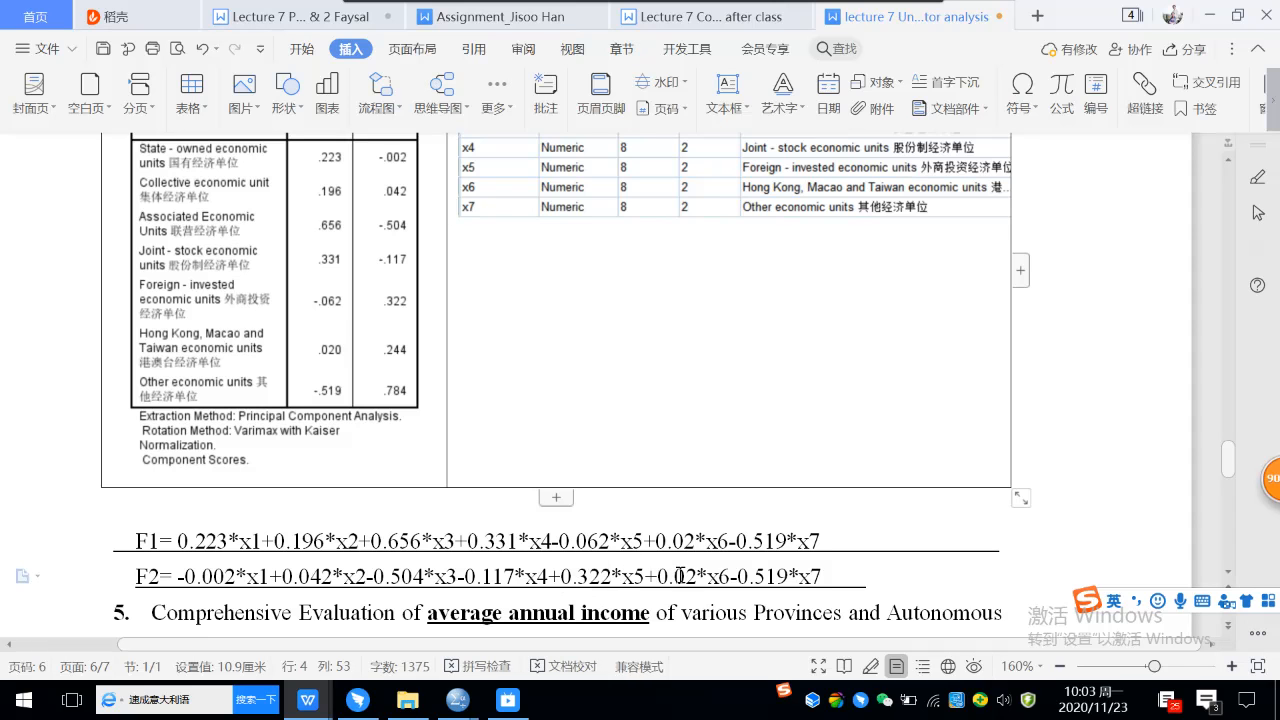
{"action": "left_click_drag", "start_coordinate": [678, 577], "coordinate": [697, 578]}
{"action": "type", "text": "24"}
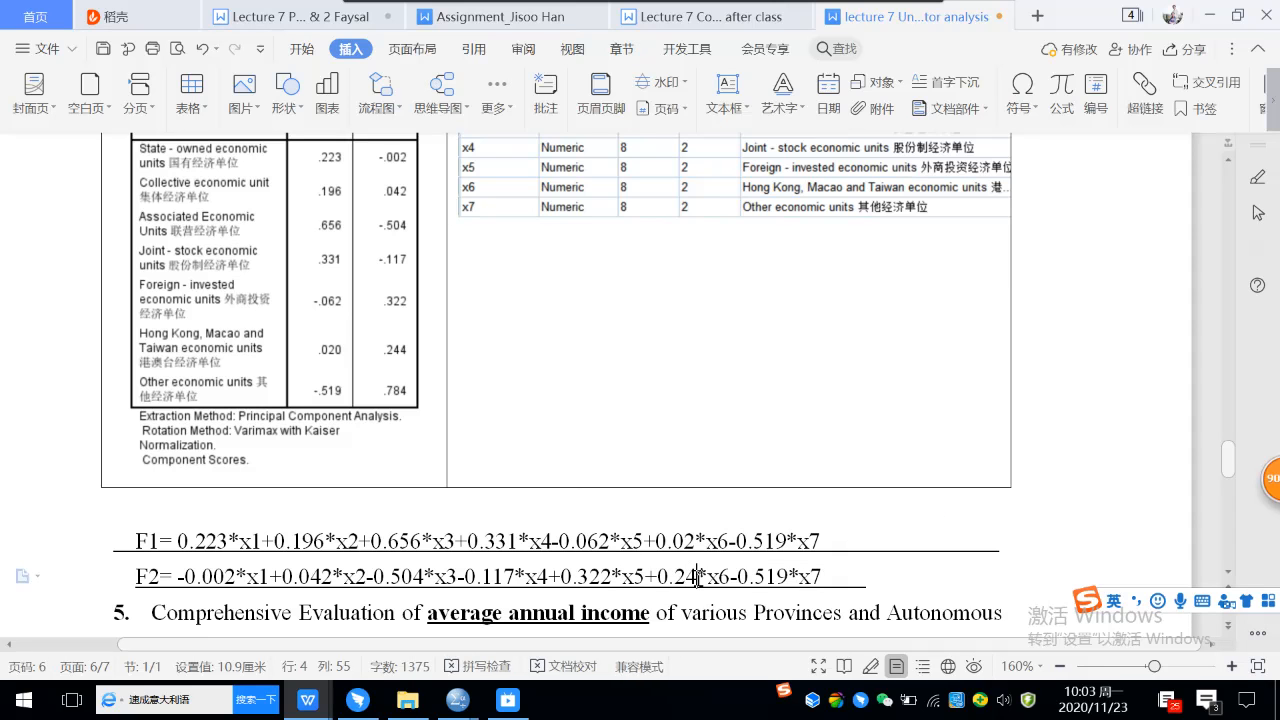
{"action": "type", "text": "4"}
{"action": "left_click_drag", "start_coordinate": [741, 577], "coordinate": [749, 577]}
{"action": "type", "text": "+"}
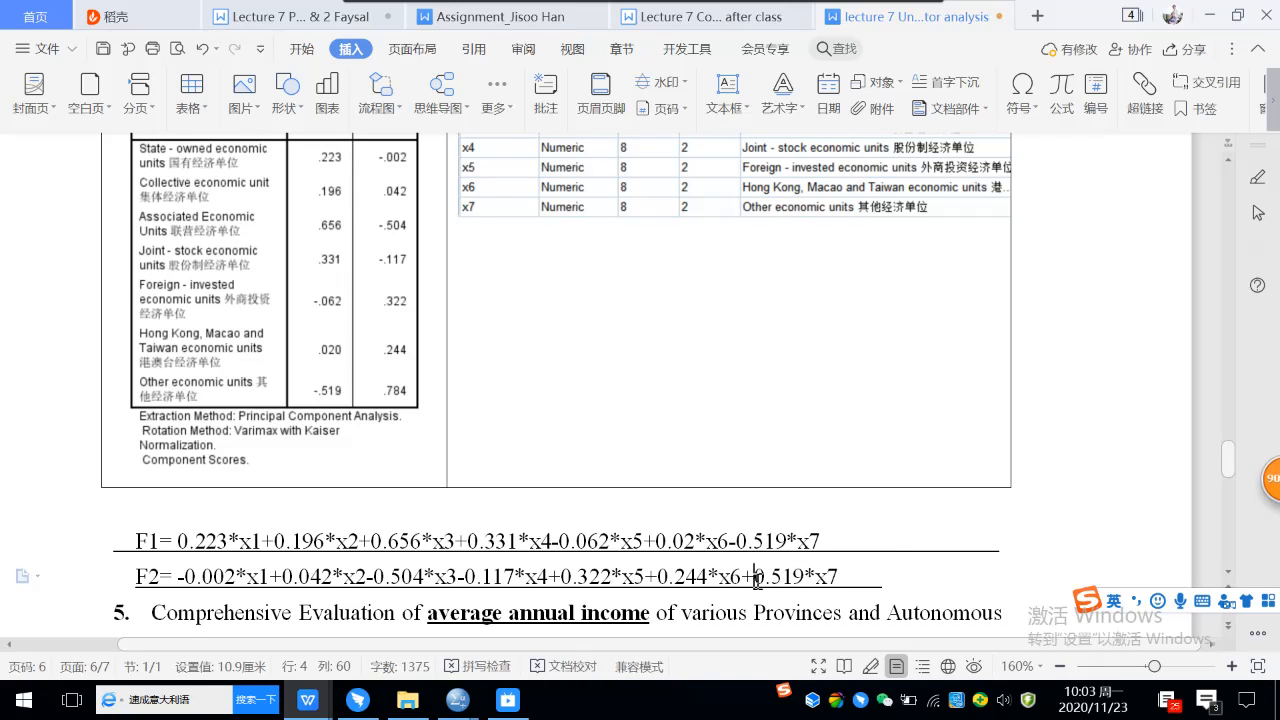
{"action": "left_click_drag", "start_coordinate": [756, 577], "coordinate": [802, 580]}
{"action": "type", "text": "0."}
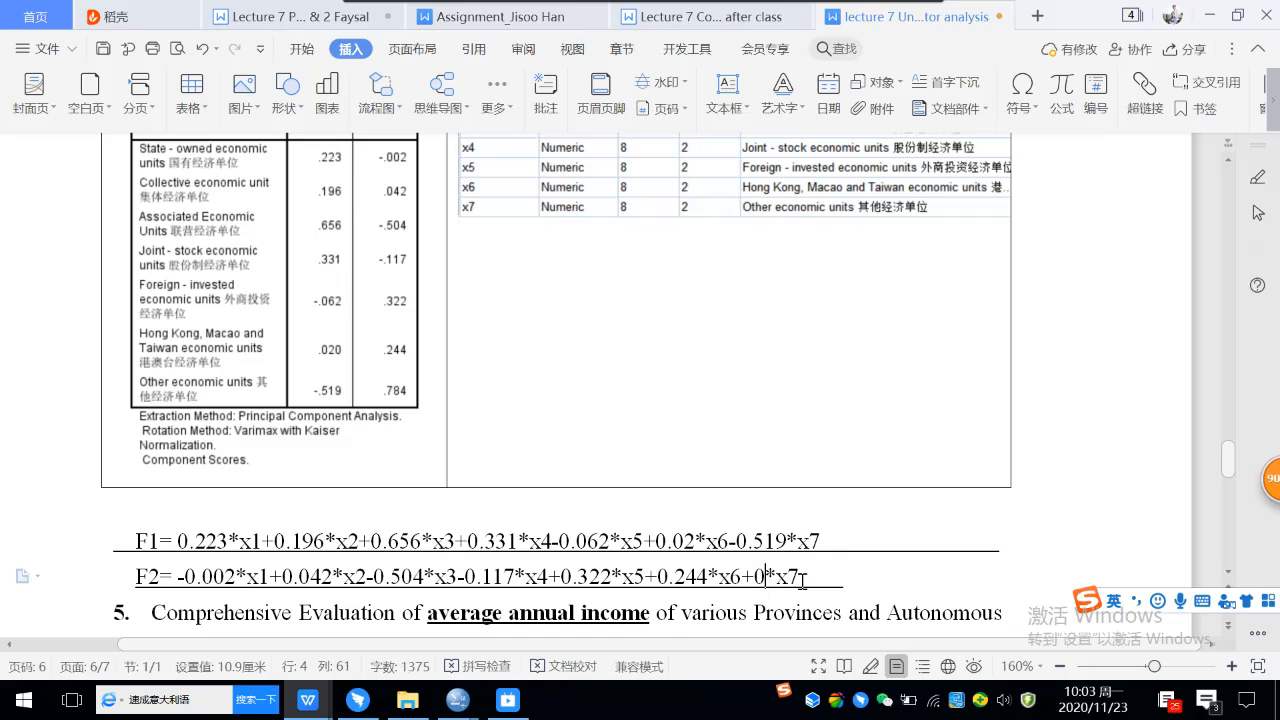
{"action": "type", "text": "8"}
{"action": "key", "text": "BackSpace"}
{"action": "type", "text": "784"}
Extend the trailing underline after the F2 formula and save the lecture notes.
{"action": "left_click", "coordinate": [857, 577]}
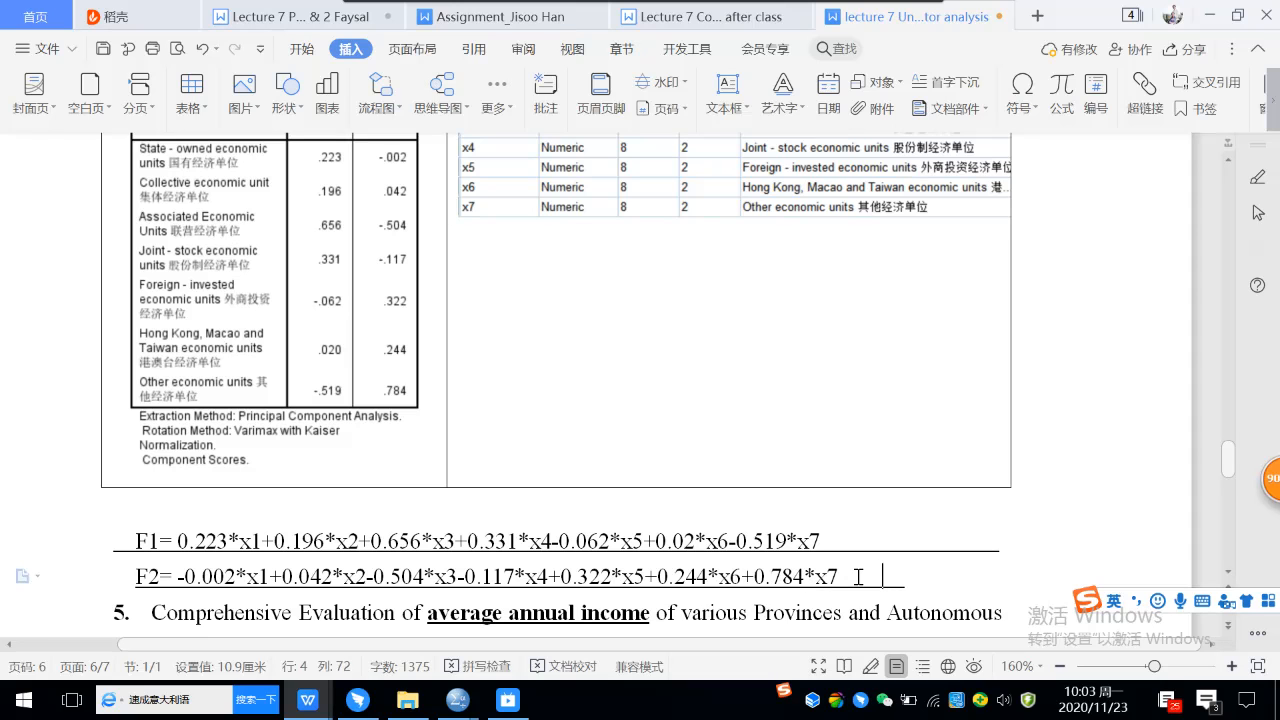
{"action": "left_click", "coordinate": [103, 48]}
{"action": "scroll", "coordinate": [530, 369], "scroll_direction": "up", "scroll_amount": 2}
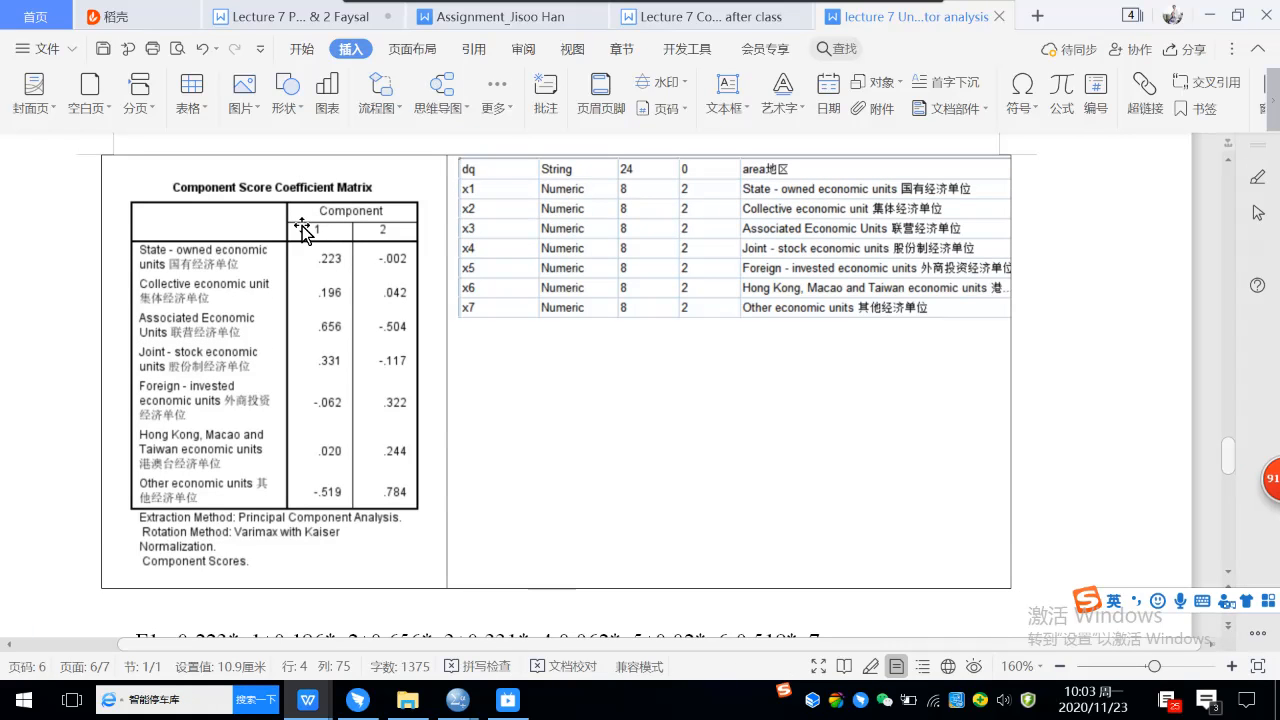
{"action": "scroll", "coordinate": [338, 266], "scroll_direction": "down", "scroll_amount": 5}
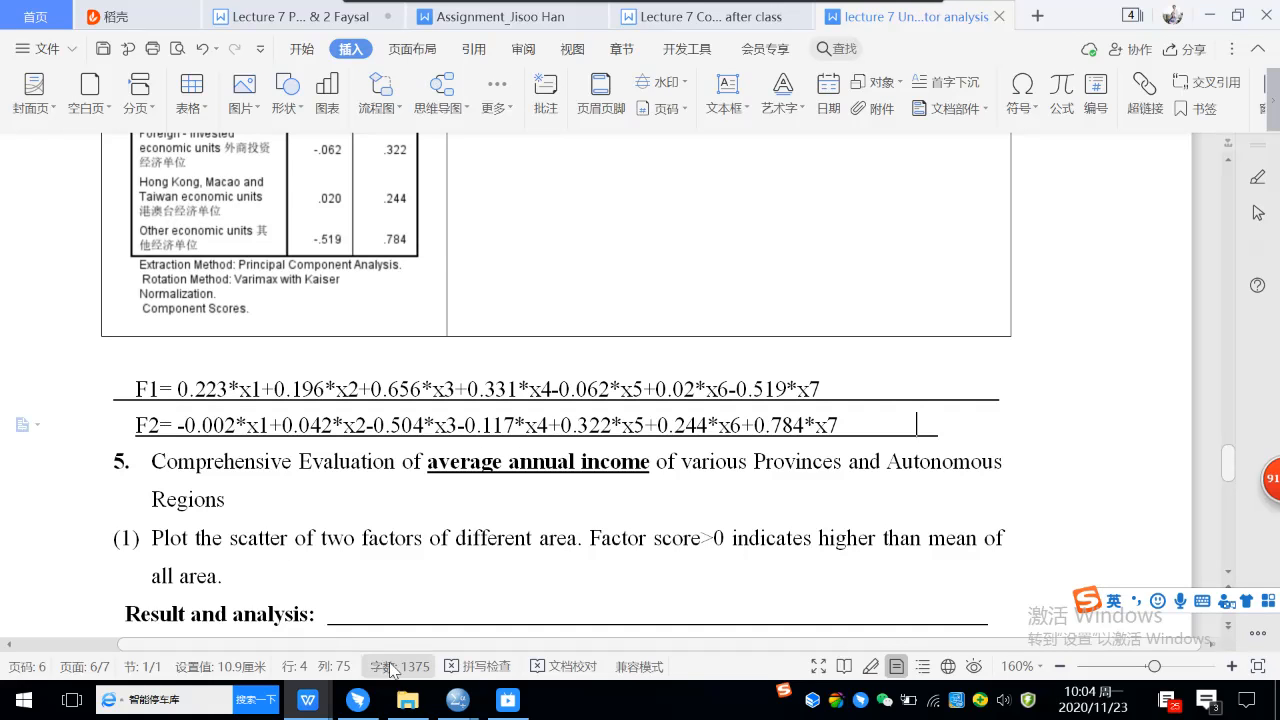
Switch to the SPSS Data Editor for the average annual income file and delete the variables FAC1_2 and FAC1_3.
{"action": "mouse_move", "coordinate": [470, 705]}
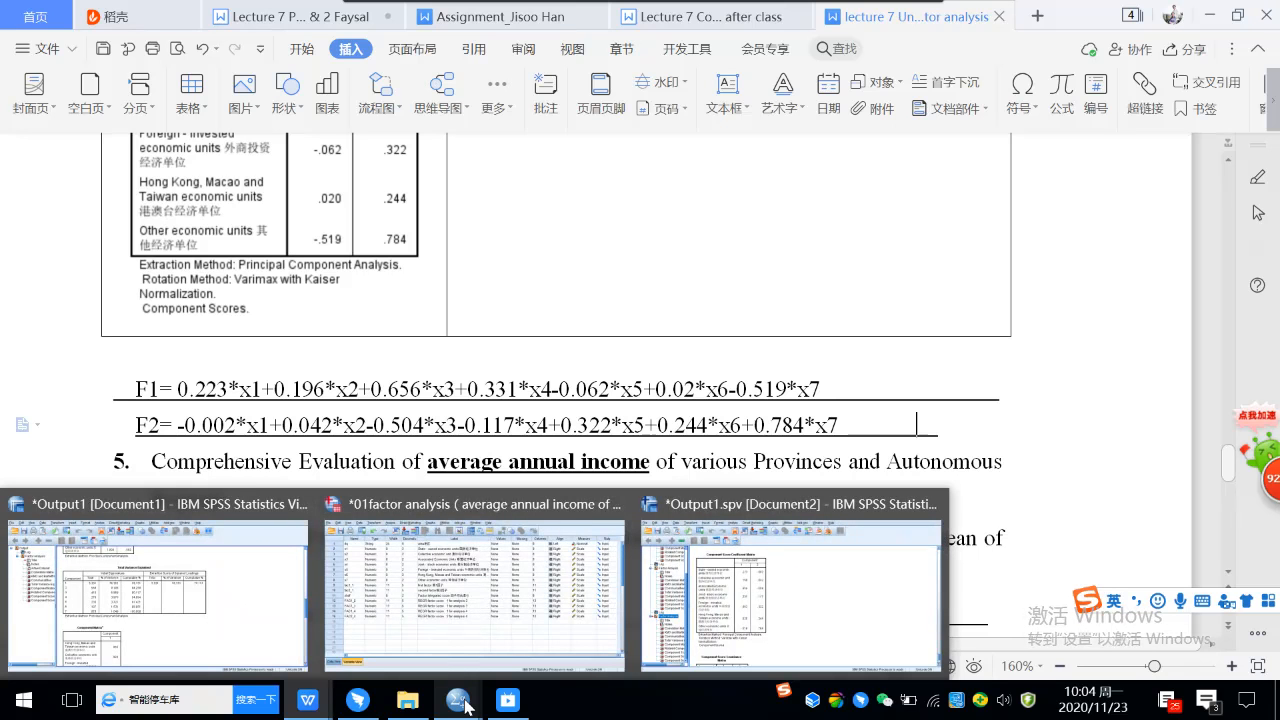
{"action": "left_click", "coordinate": [465, 600]}
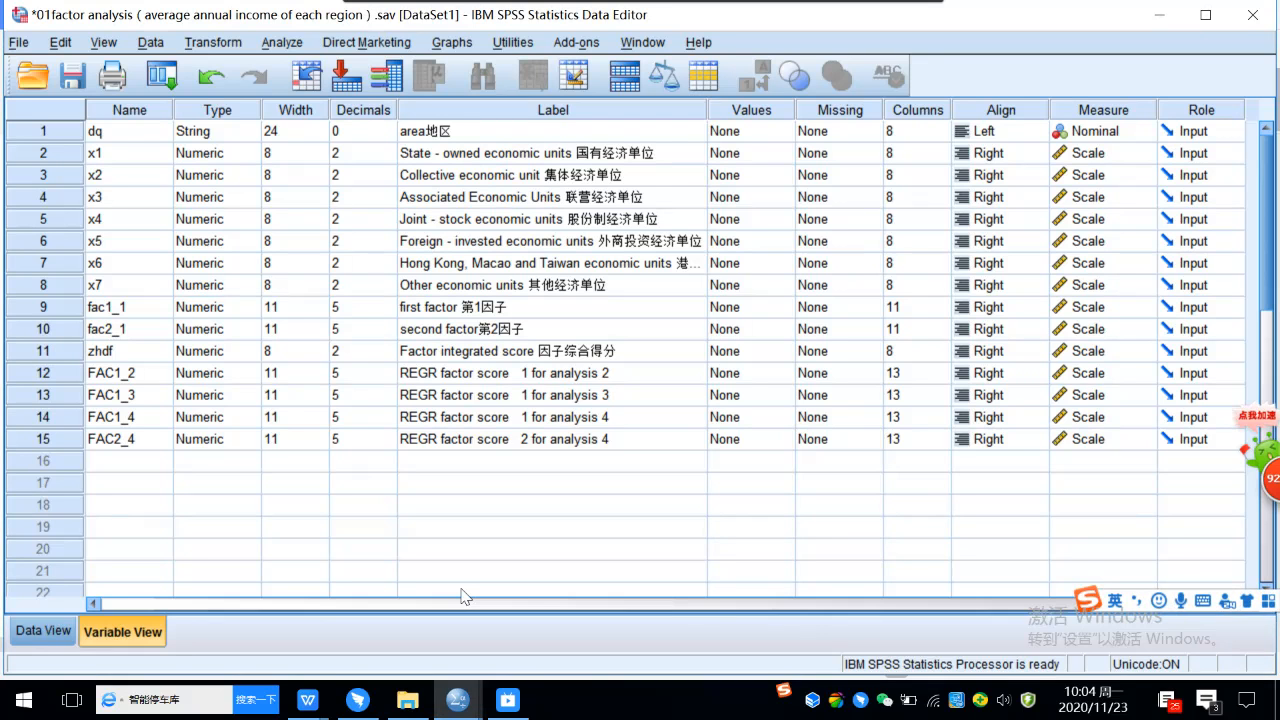
{"action": "left_click", "coordinate": [61, 369]}
{"action": "right_click", "coordinate": [61, 369]}
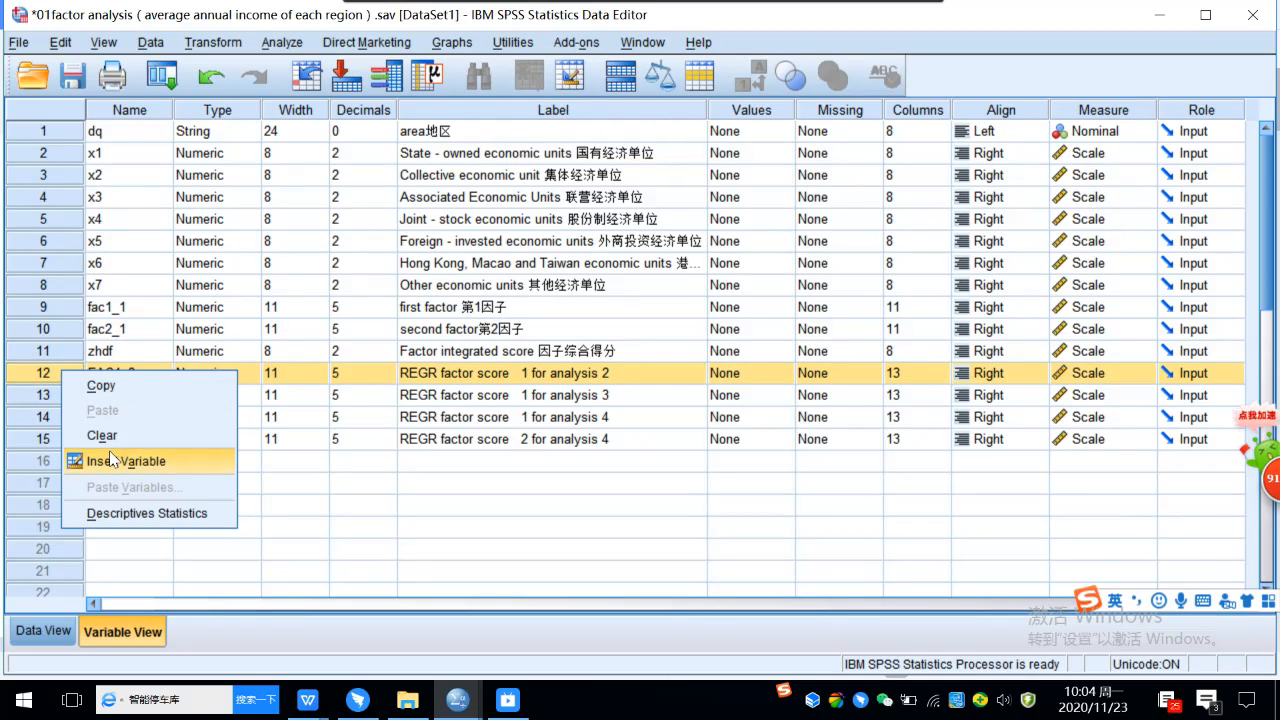
{"action": "left_click", "coordinate": [110, 437]}
{"action": "right_click", "coordinate": [49, 373]}
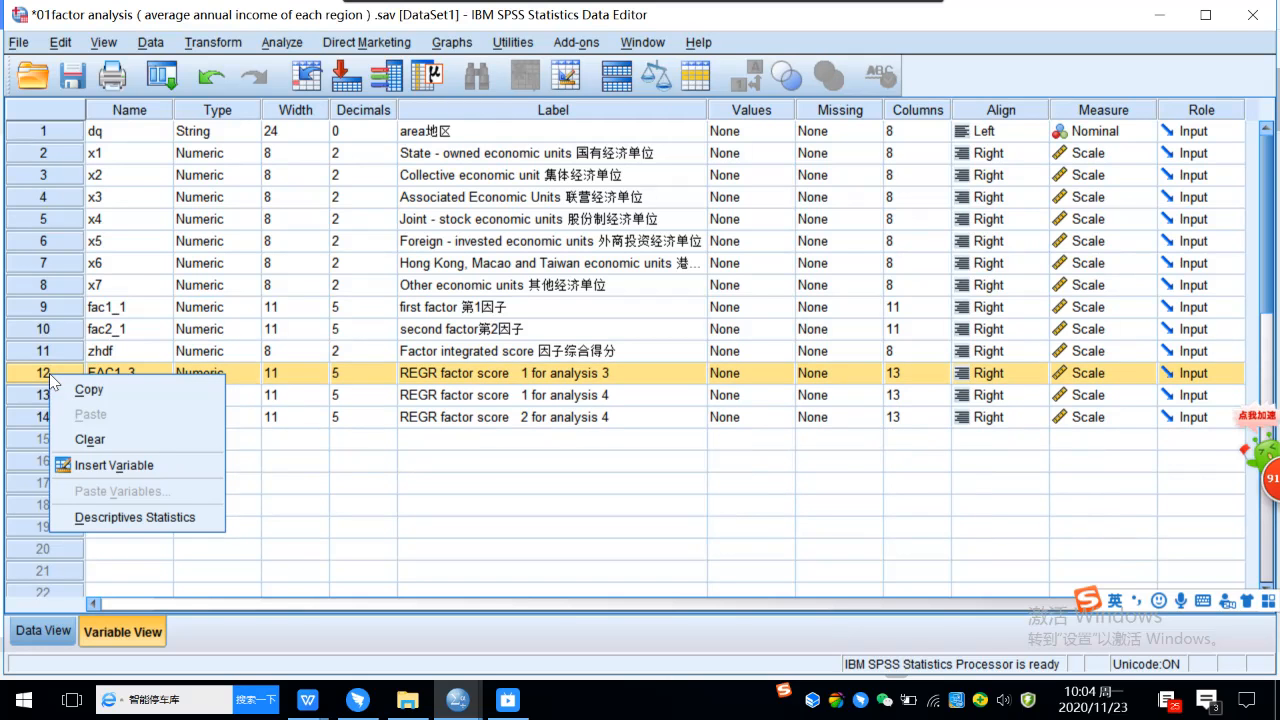
{"action": "left_click", "coordinate": [90, 442]}
{"action": "left_click", "coordinate": [449, 487]}
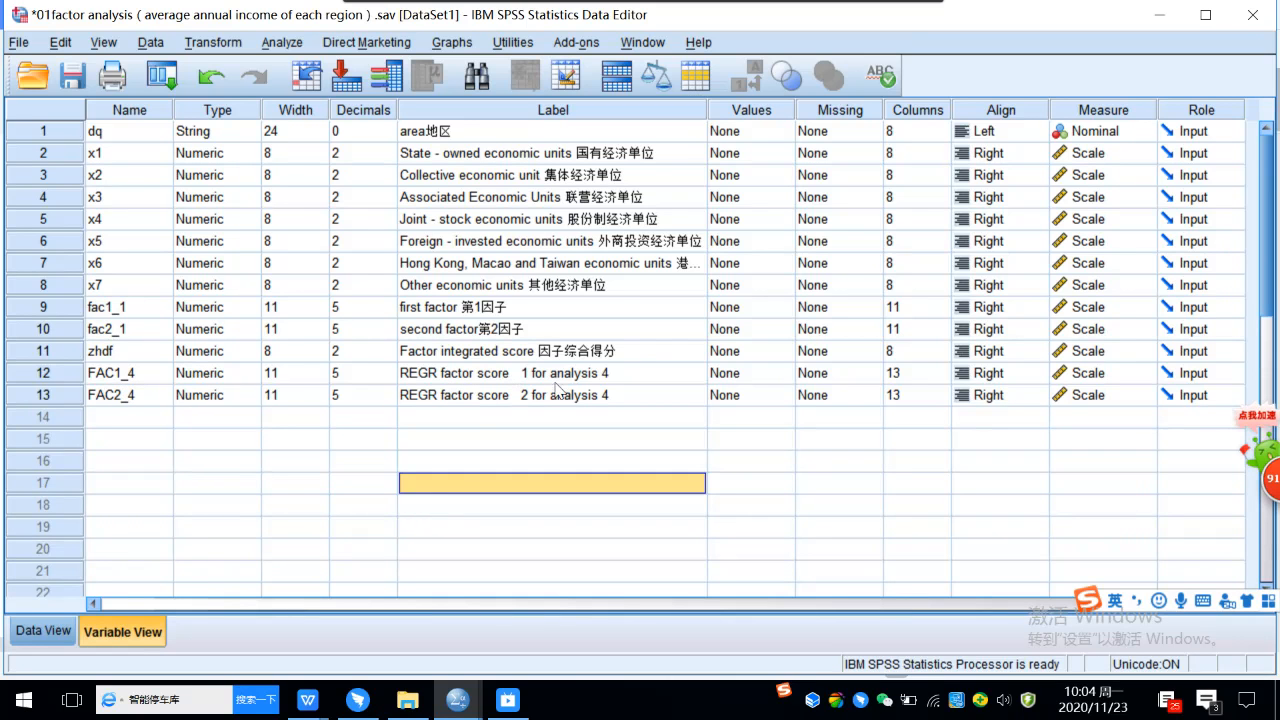
Examine the FAC1_4 and FAC2_4 factor scores in the data alongside fac1_1 and fac2_1.
{"action": "left_click", "coordinate": [453, 378]}
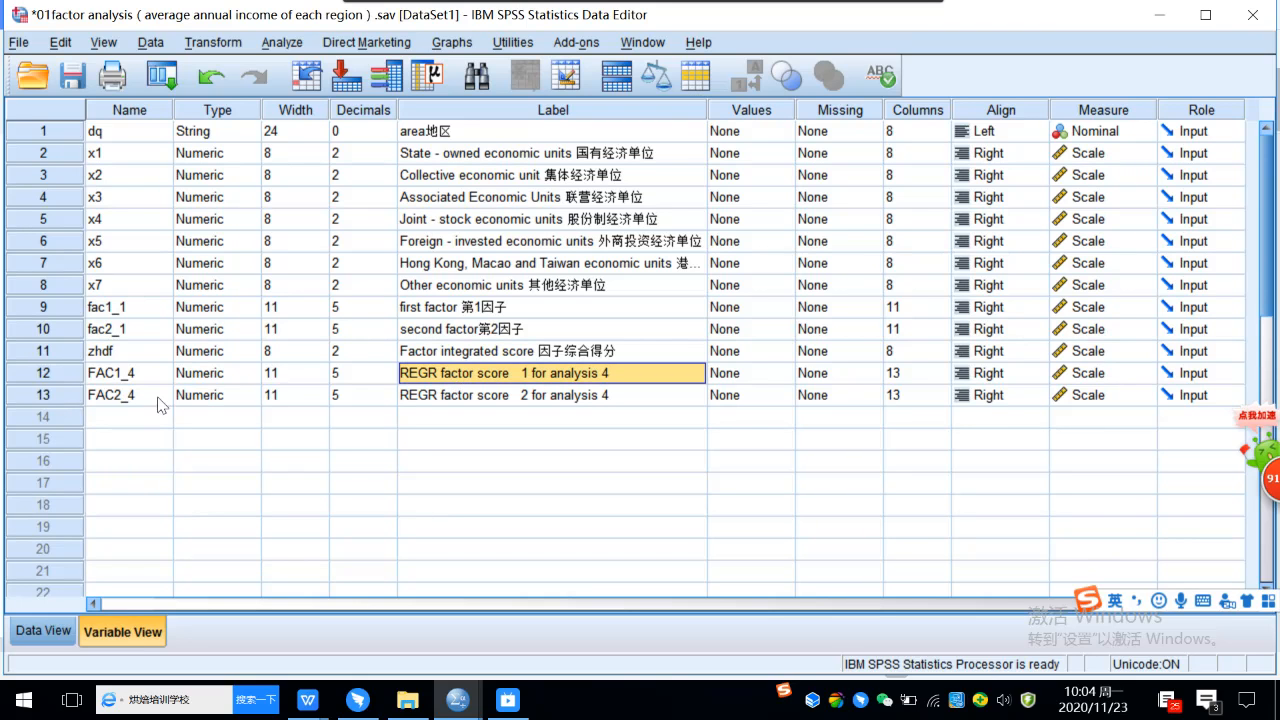
{"action": "double_click", "coordinate": [45, 373]}
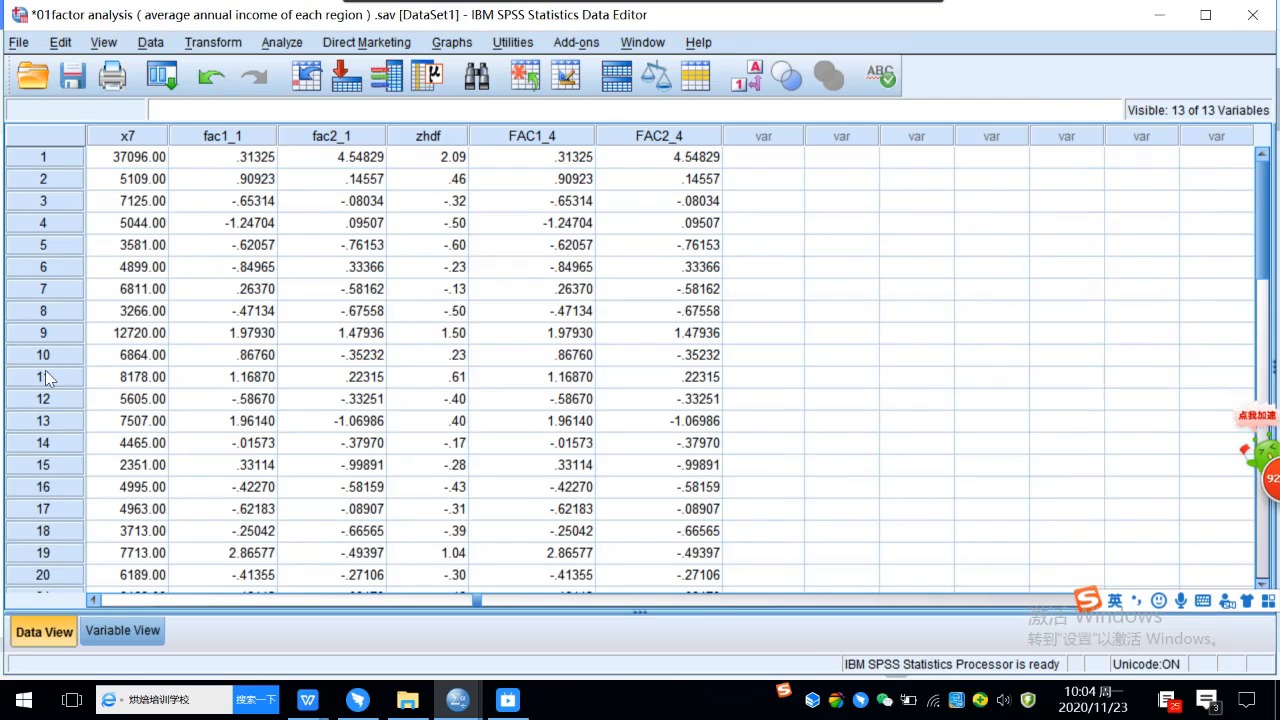
{"action": "scroll", "coordinate": [590, 268], "scroll_direction": "down", "scroll_amount": 1}
{"action": "scroll", "coordinate": [590, 268], "scroll_direction": "up", "scroll_amount": 1}
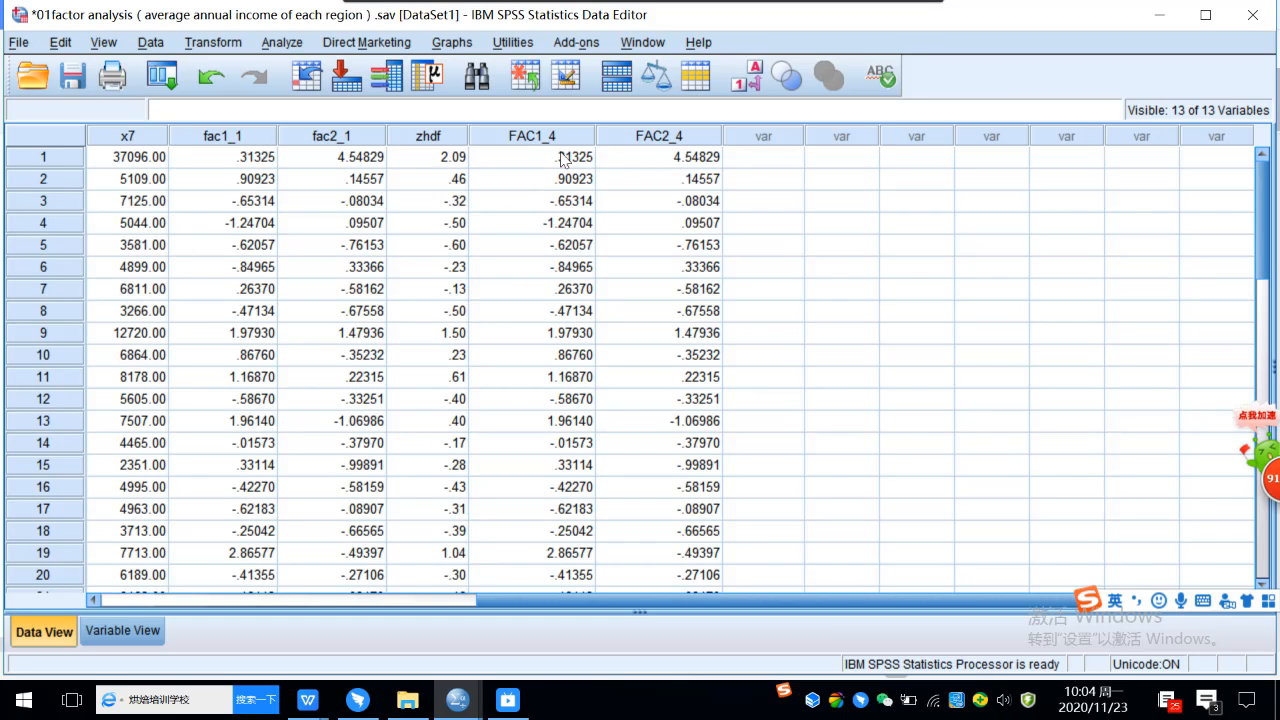
Rename the variable FAC1_4 as FAC1 and FAC2_4 as FAC2 in the variable definitions.
{"action": "left_click", "coordinate": [122, 629]}
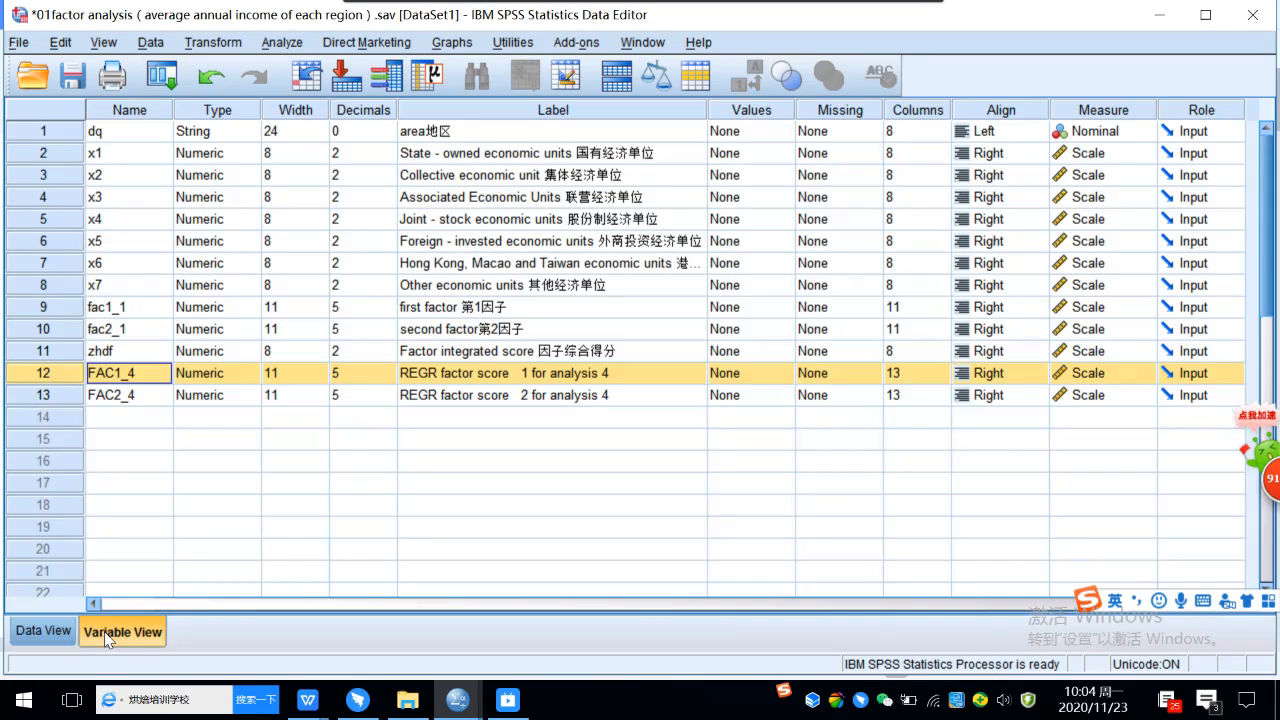
{"action": "left_click", "coordinate": [128, 377]}
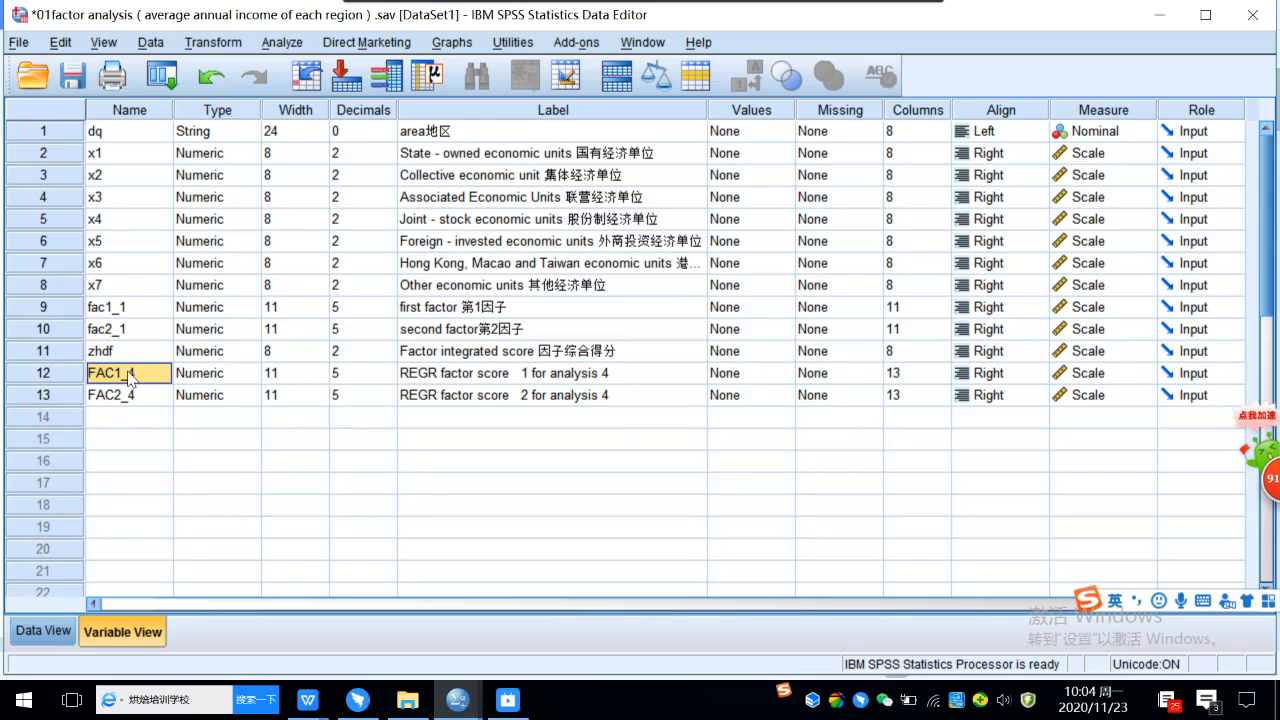
{"action": "left_click", "coordinate": [128, 377]}
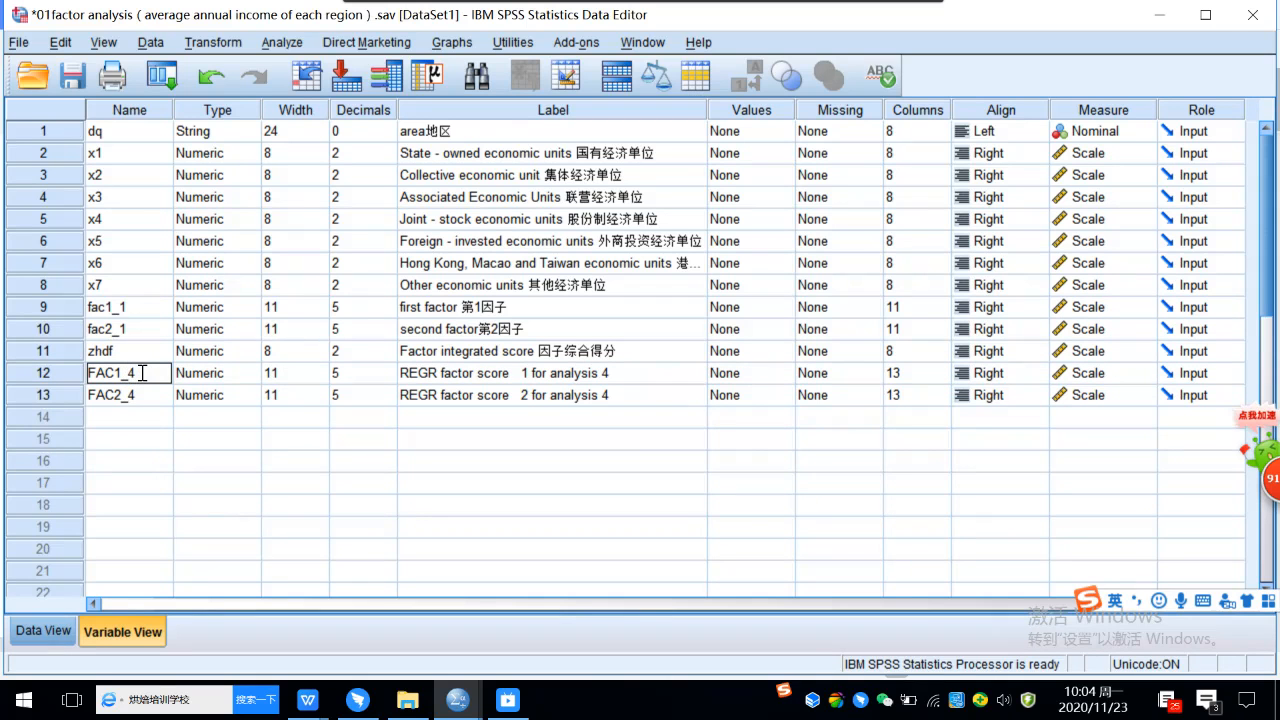
{"action": "left_click_drag", "start_coordinate": [144, 373], "coordinate": [127, 373]}
{"action": "key", "text": "BackSpace"}
{"action": "left_click", "coordinate": [150, 400]}
{"action": "left_click", "coordinate": [148, 400]}
{"action": "left_click_drag", "start_coordinate": [146, 397], "coordinate": [125, 396]}
{"action": "key", "text": "BackSpace"}
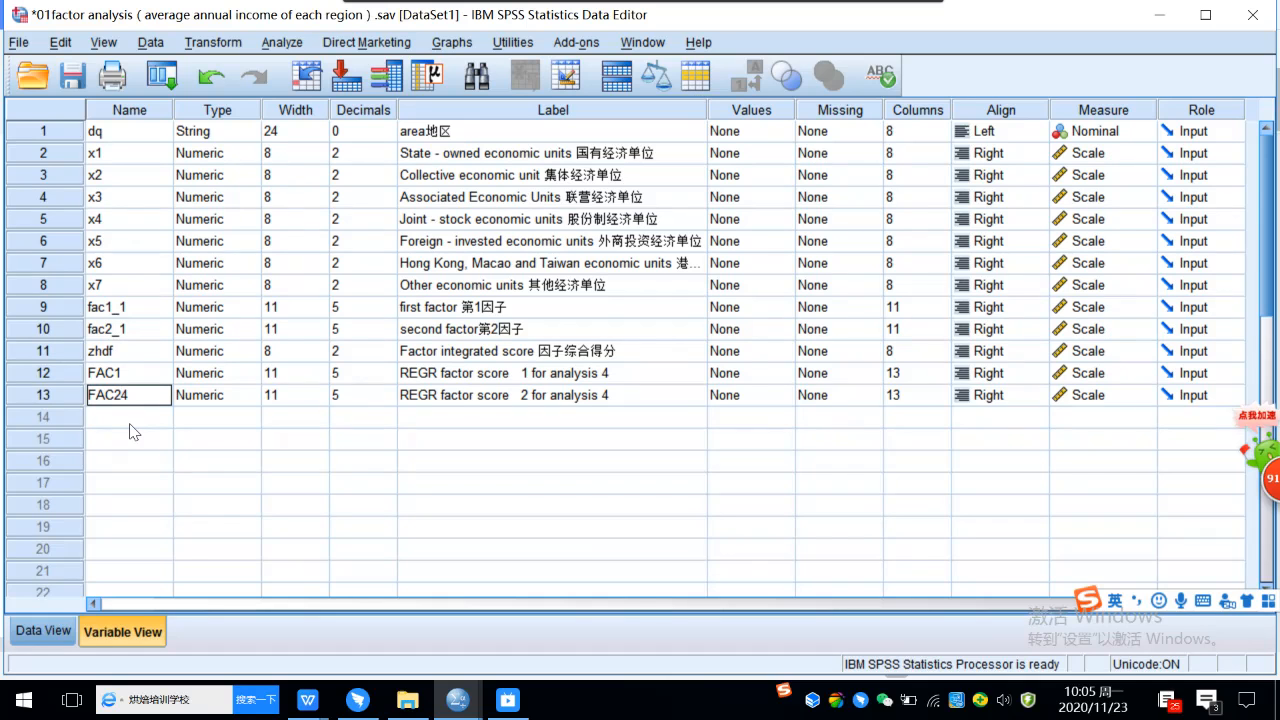
{"action": "key", "text": "Delete"}
{"action": "key", "text": "Return"}
{"action": "left_click", "coordinate": [155, 465]}
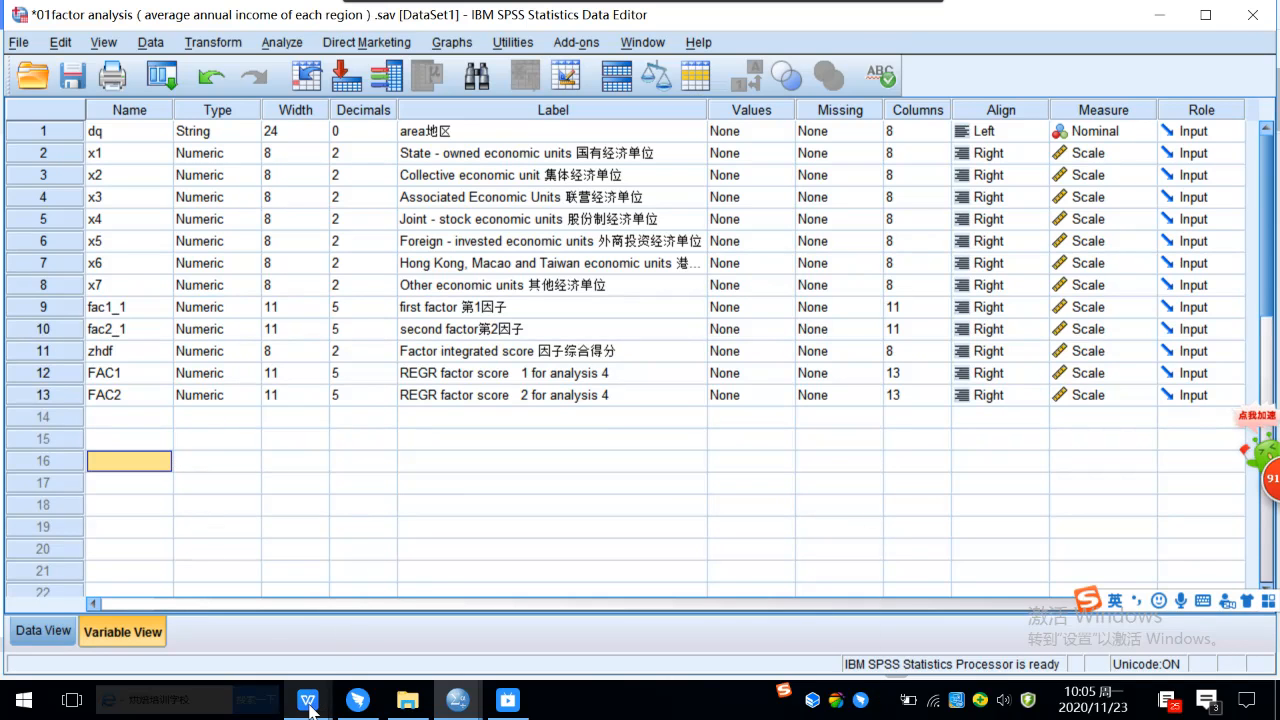
Switch to the lecture notes in WPS and examine the factor naming text above section 4 on factor scores.
{"action": "mouse_move", "coordinate": [313, 706]}
{"action": "left_click", "coordinate": [668, 640]}
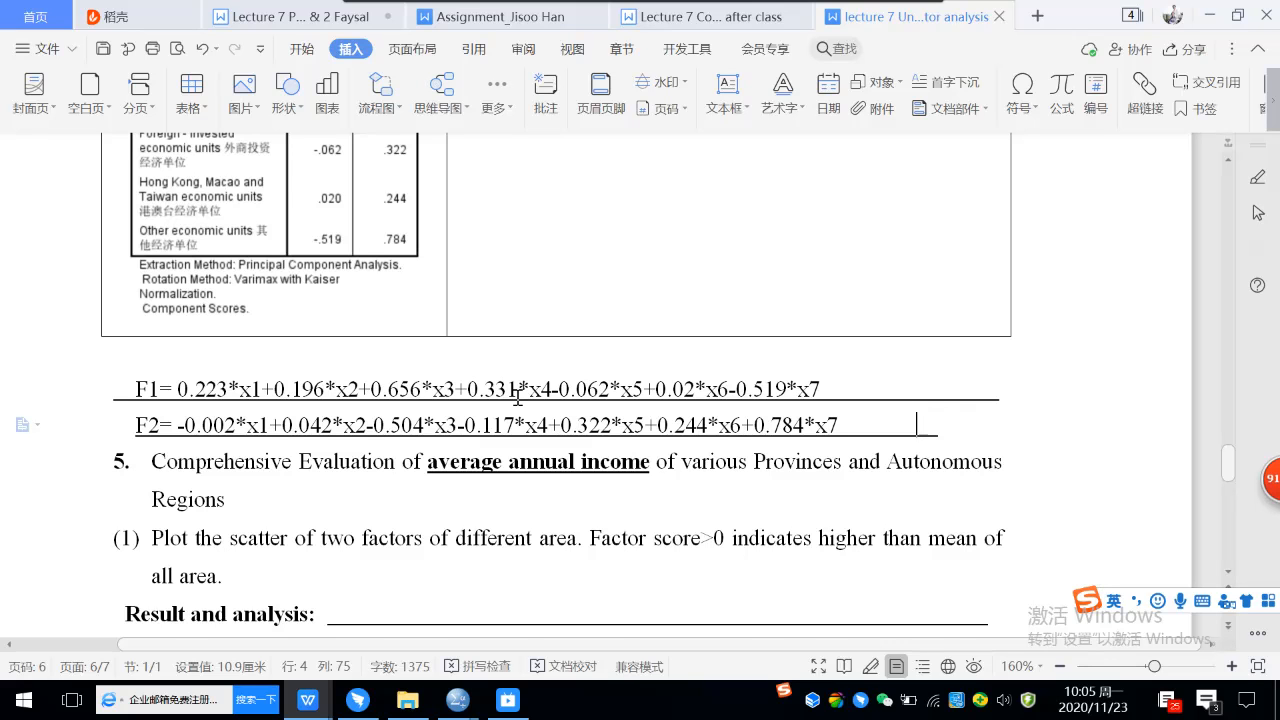
{"action": "scroll", "coordinate": [517, 397], "scroll_direction": "up", "scroll_amount": 4}
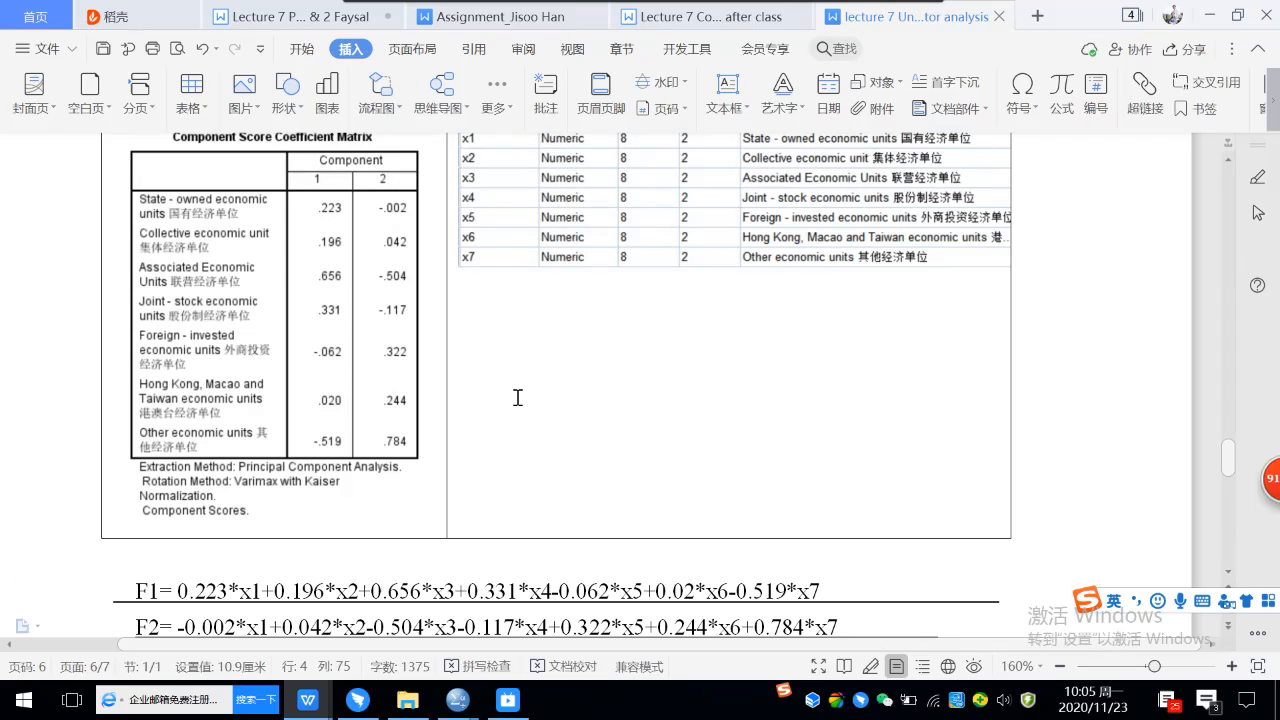
{"action": "scroll", "coordinate": [517, 397], "scroll_direction": "up", "scroll_amount": 12}
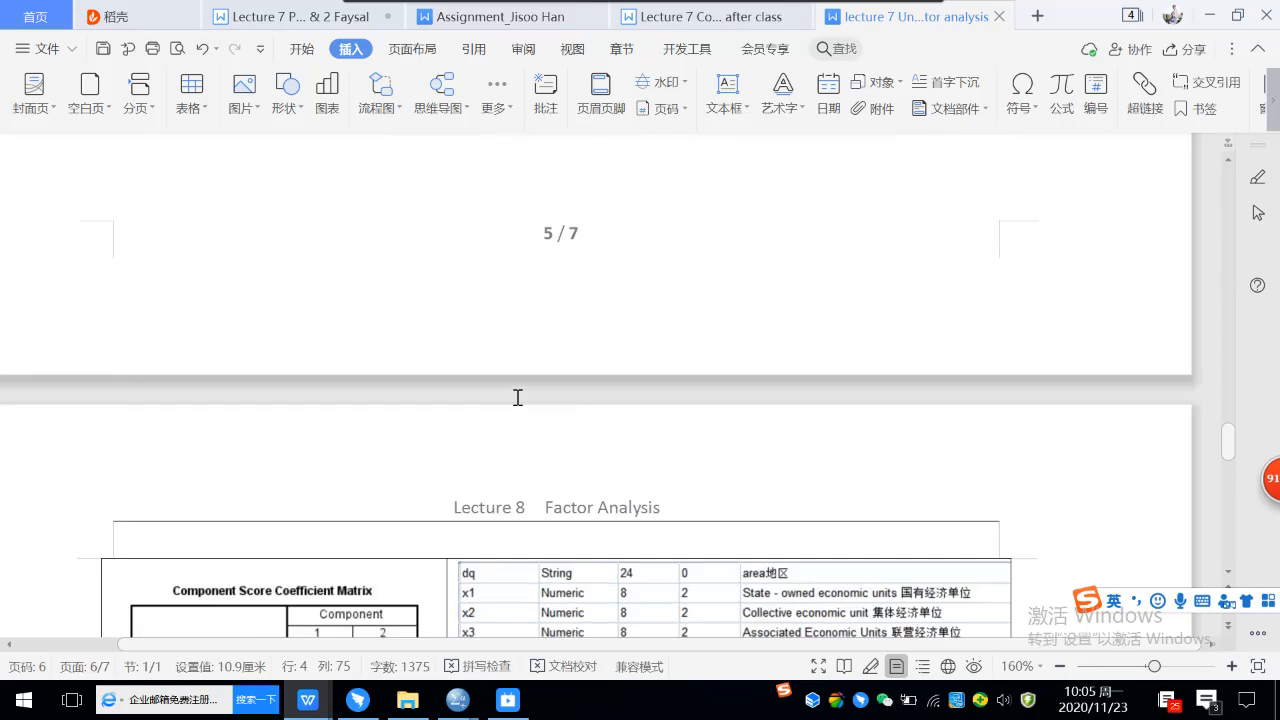
{"action": "scroll", "coordinate": [517, 397], "scroll_direction": "up", "scroll_amount": 8}
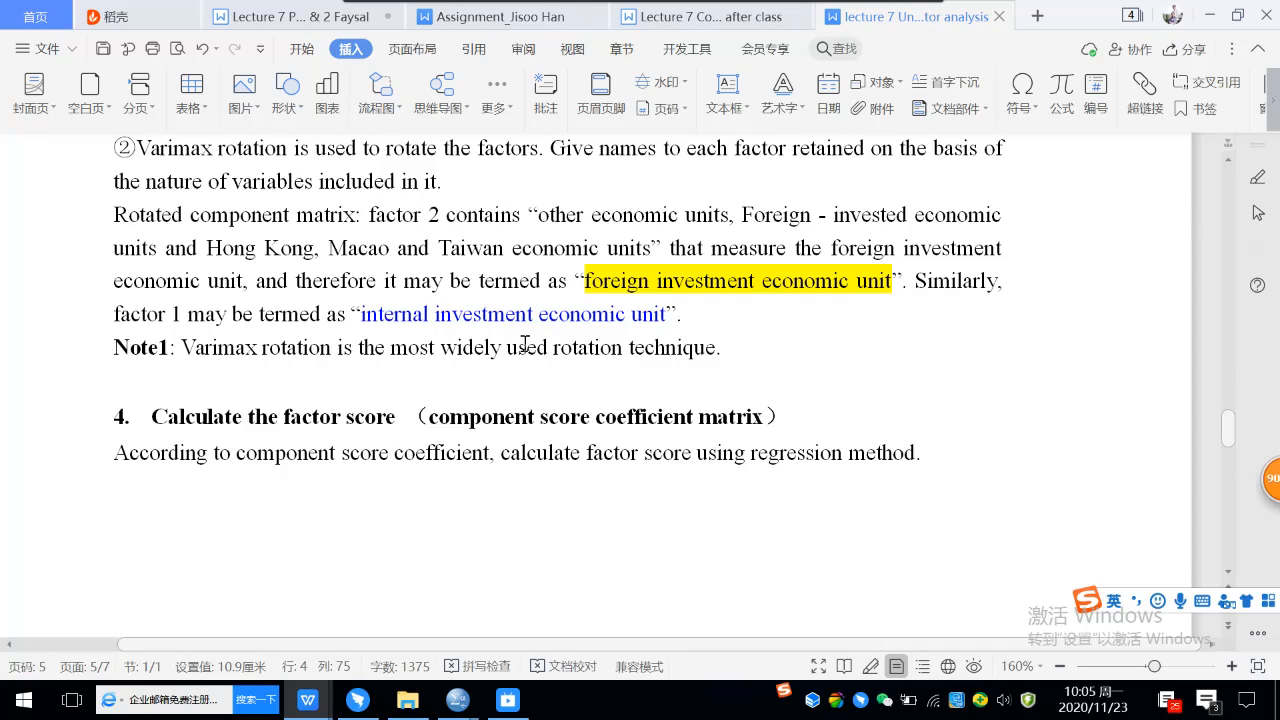
{"action": "left_click", "coordinate": [674, 315]}
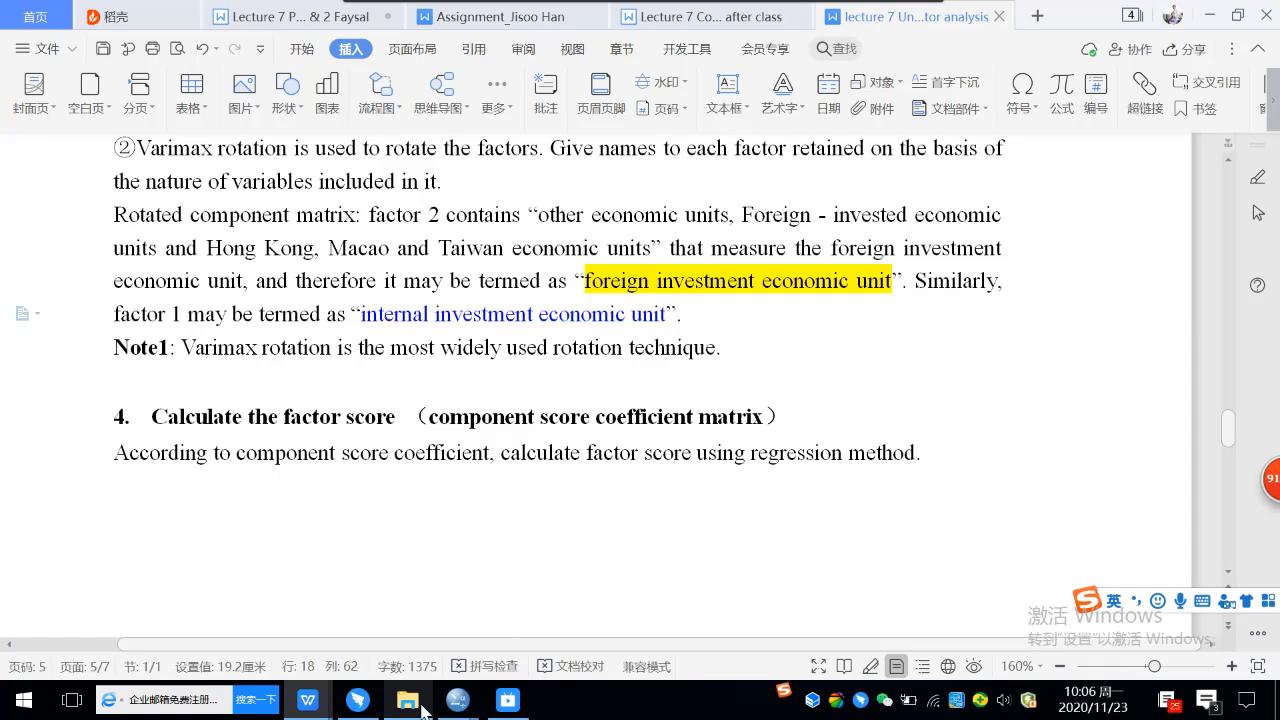
Switch to the SPSS Data Editor and run Descriptives on the factor score variables FAC1 and FAC2.
{"action": "mouse_move", "coordinate": [463, 710]}
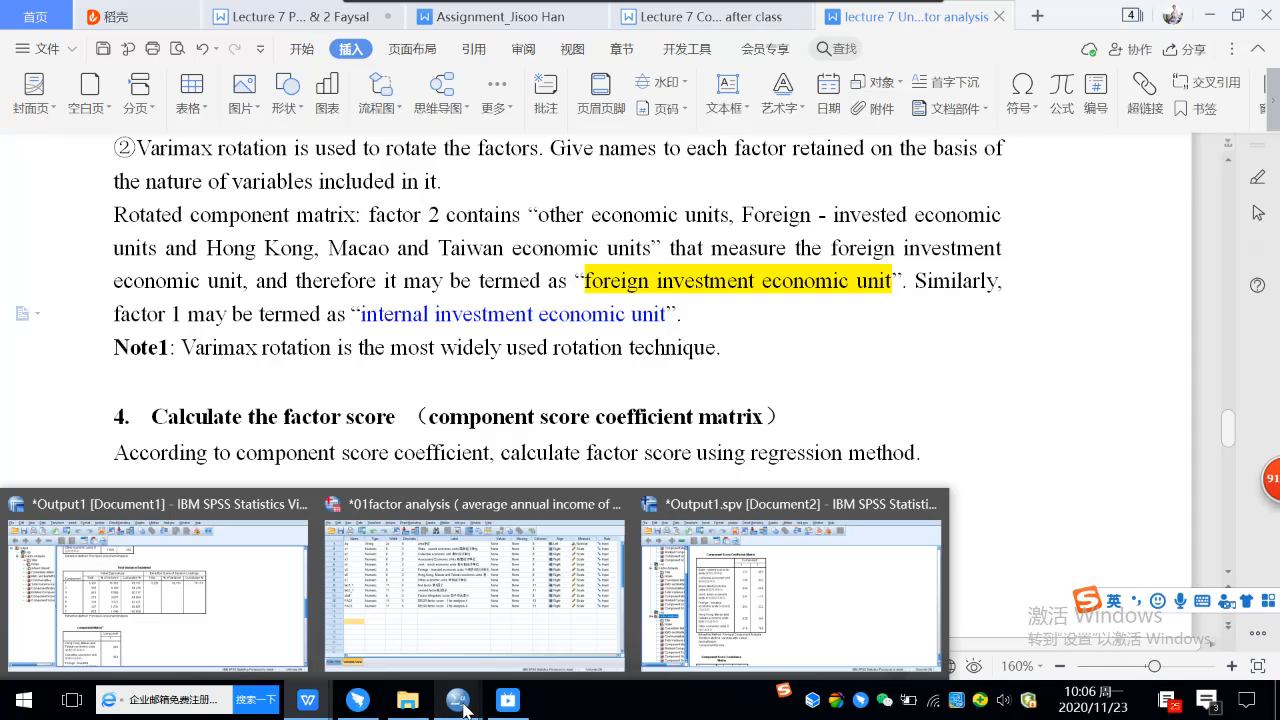
{"action": "left_click", "coordinate": [464, 600]}
{"action": "double_click", "coordinate": [47, 373]}
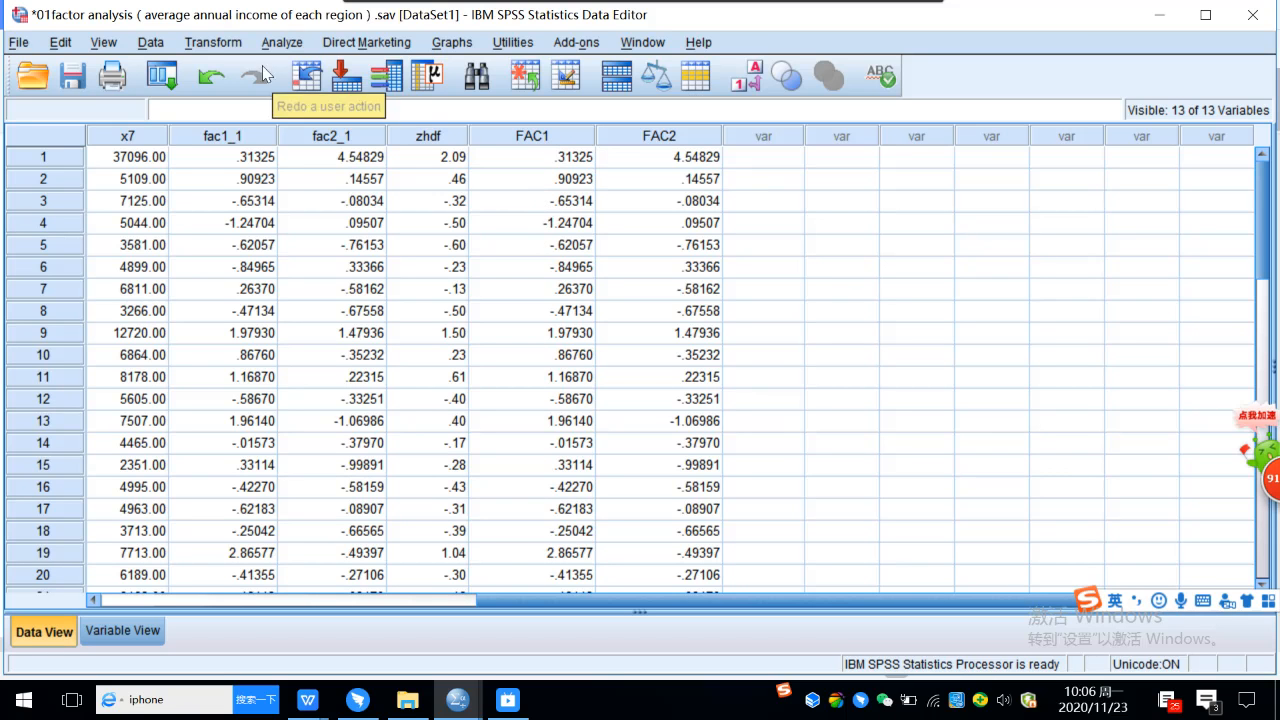
{"action": "left_click", "coordinate": [280, 43]}
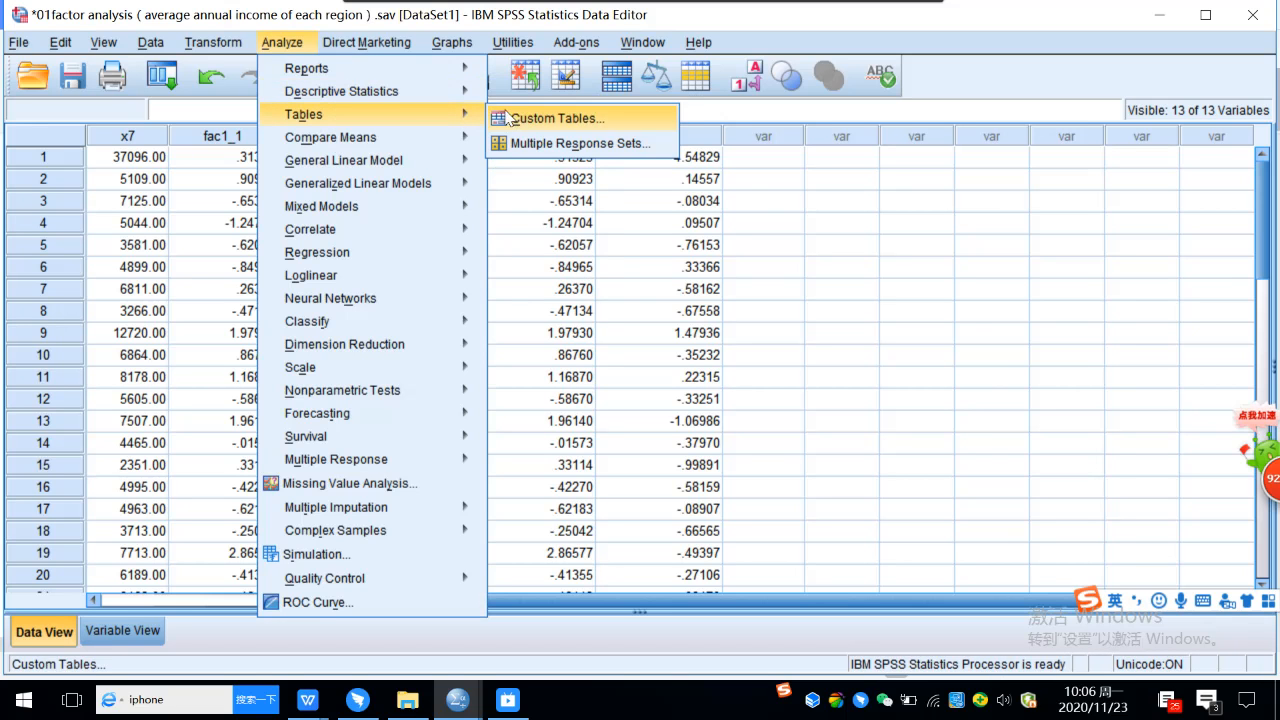
{"action": "mouse_move", "coordinate": [470, 91]}
{"action": "left_click", "coordinate": [545, 122]}
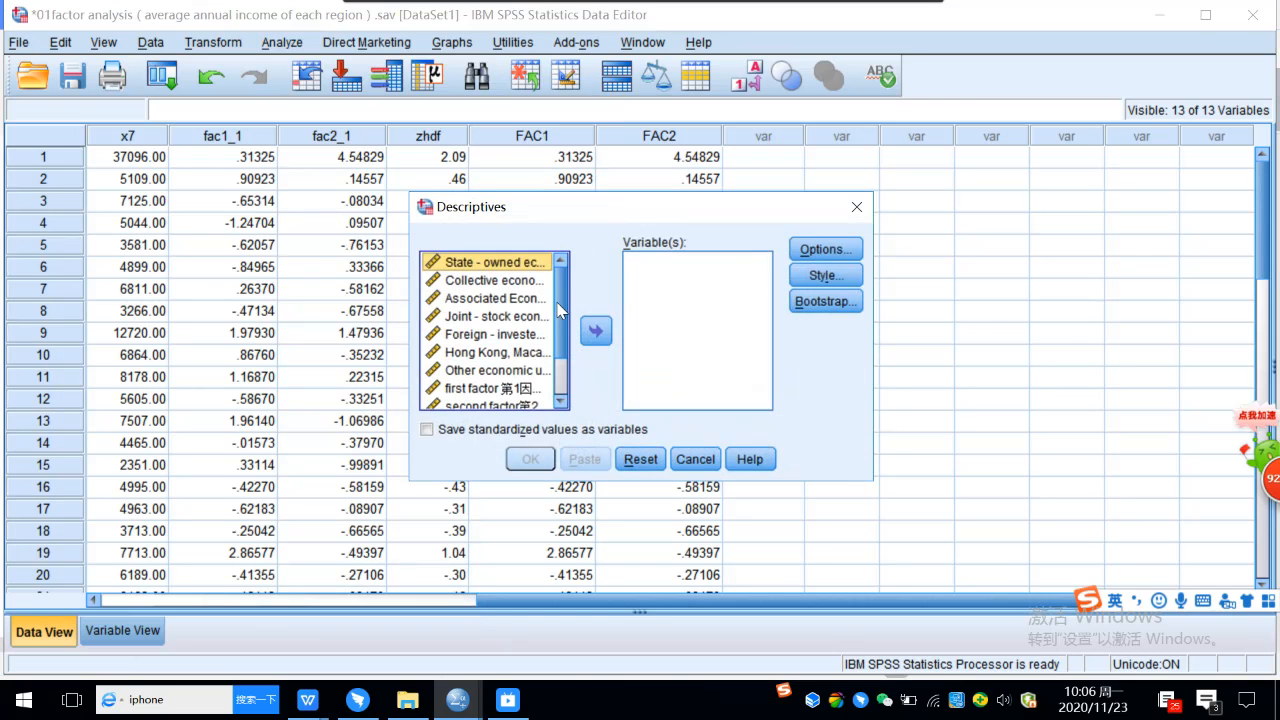
{"action": "scroll", "coordinate": [560, 310], "scroll_direction": "down", "scroll_amount": 2}
{"action": "left_click", "coordinate": [538, 386]}
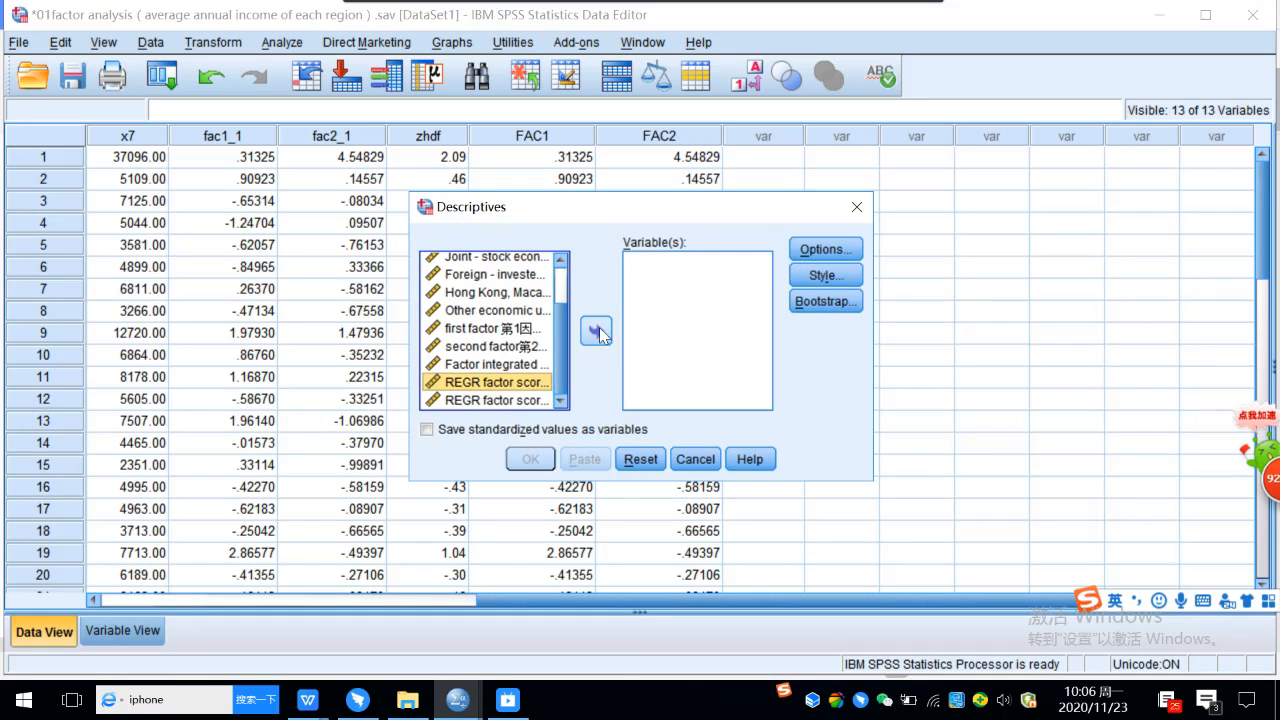
{"action": "left_click", "coordinate": [597, 330]}
{"action": "left_click", "coordinate": [597, 331]}
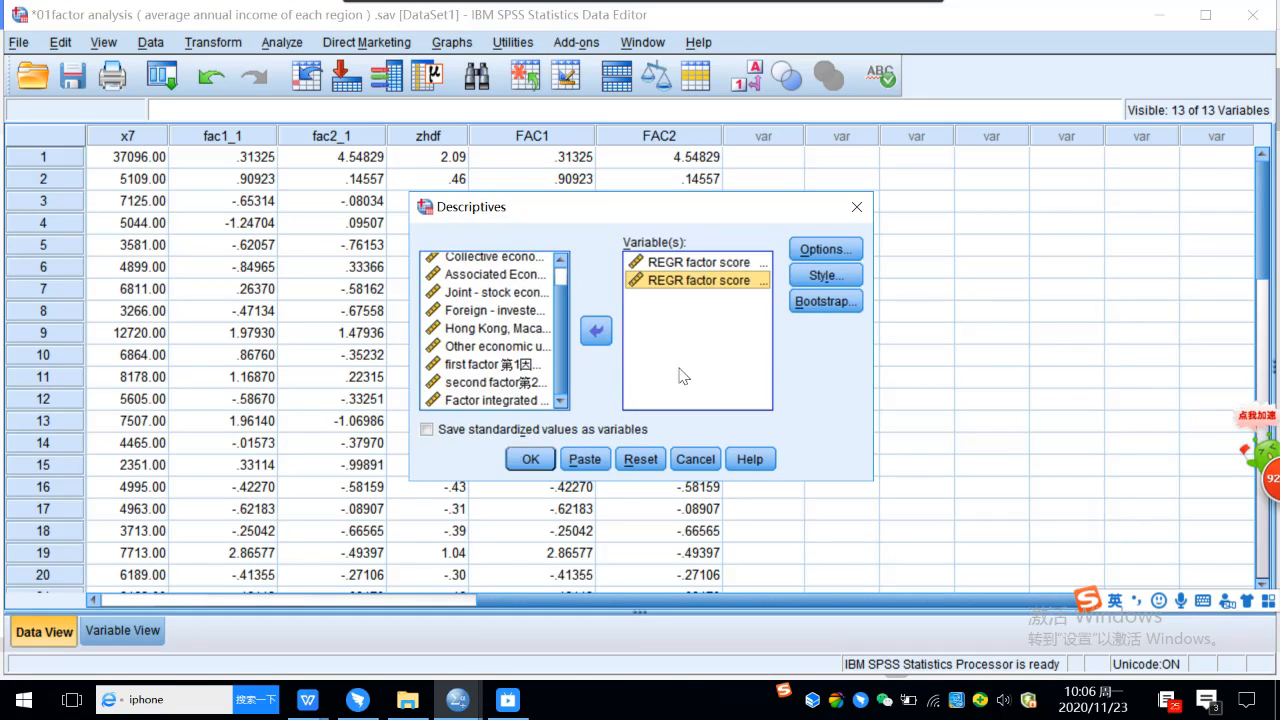
{"action": "left_click", "coordinate": [527, 462]}
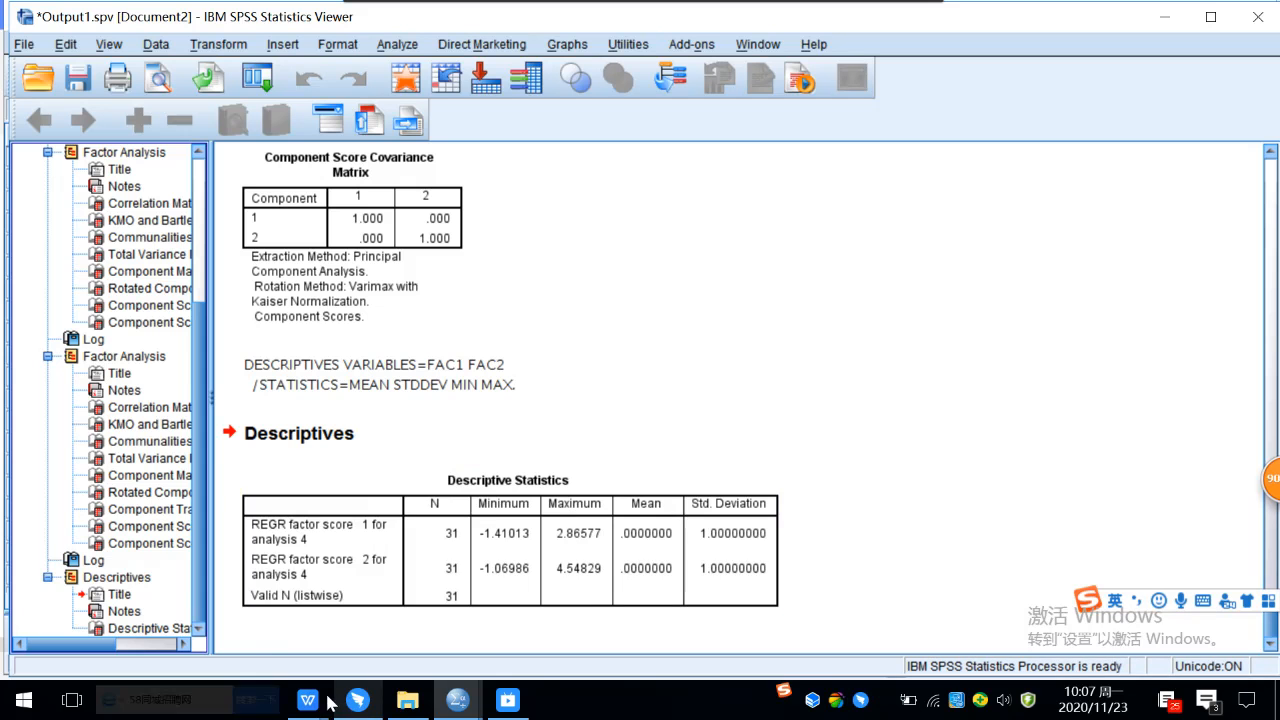
Switch to the lecture notes in WPS and highlight "Comprehensive Evaluation" in the heading of section 5 in yellow.
{"action": "mouse_move", "coordinate": [326, 702]}
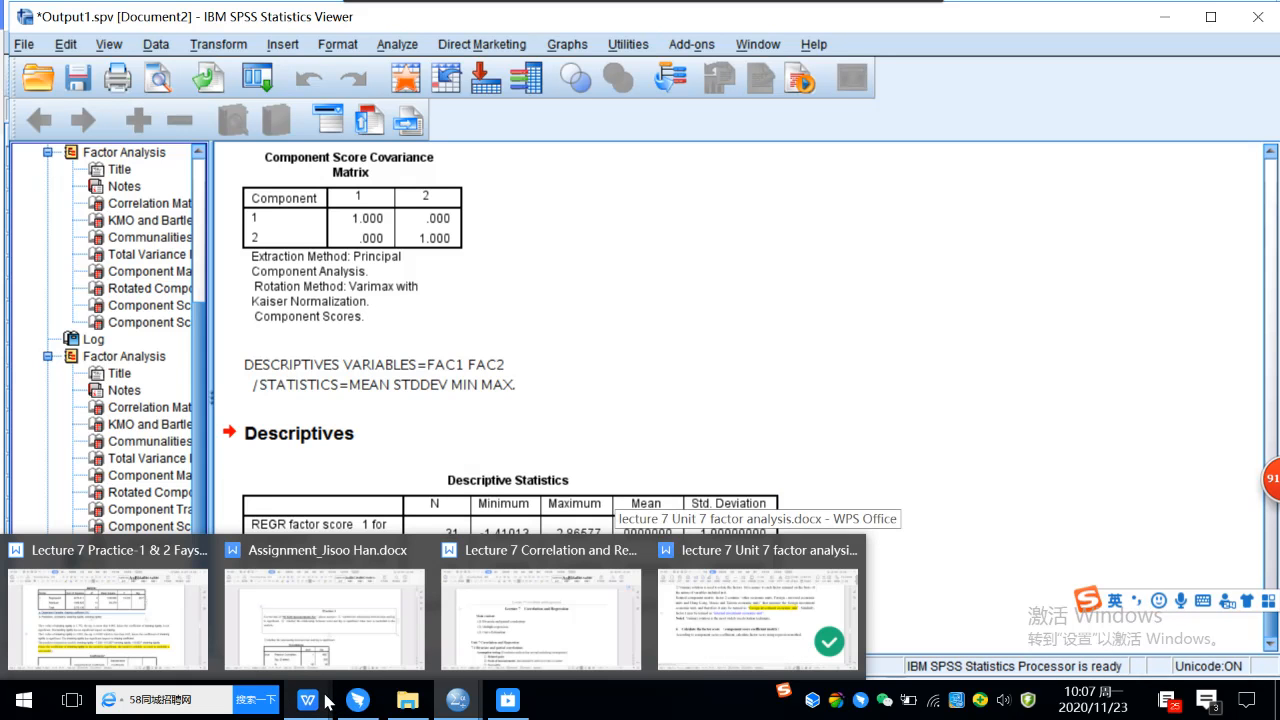
{"action": "left_click", "coordinate": [770, 614]}
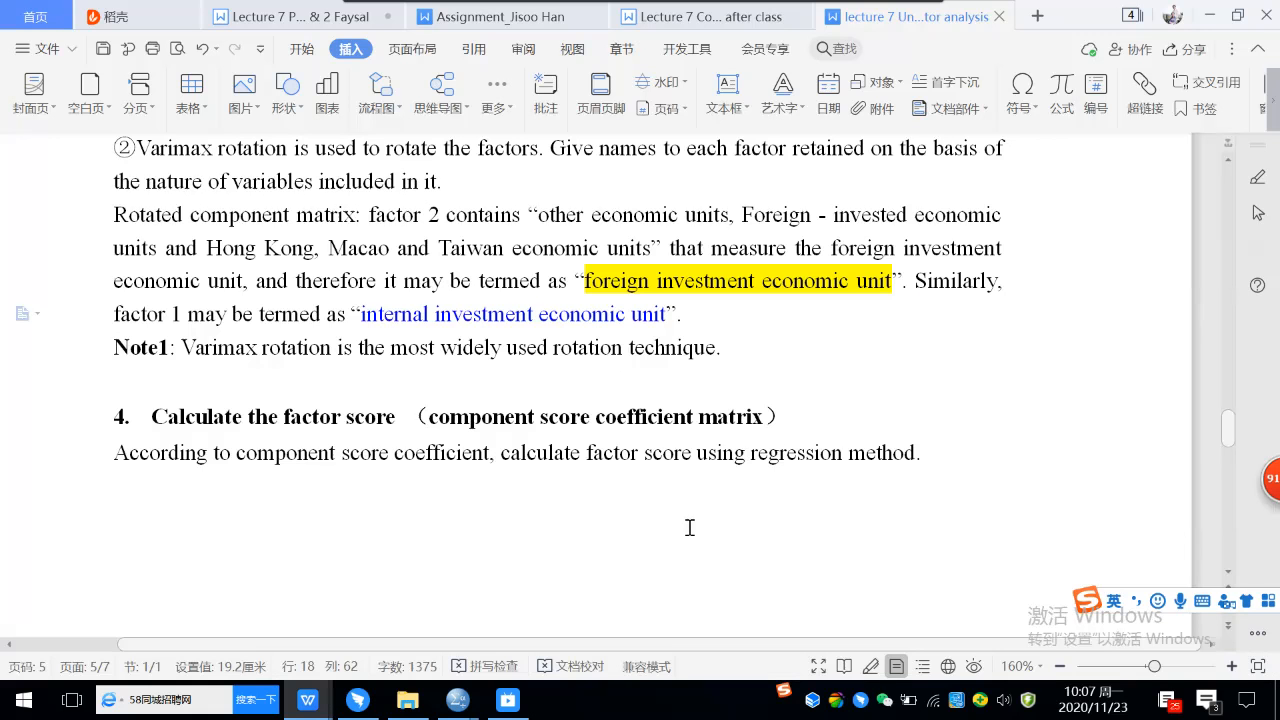
{"action": "scroll", "coordinate": [678, 489], "scroll_direction": "down", "scroll_amount": 1}
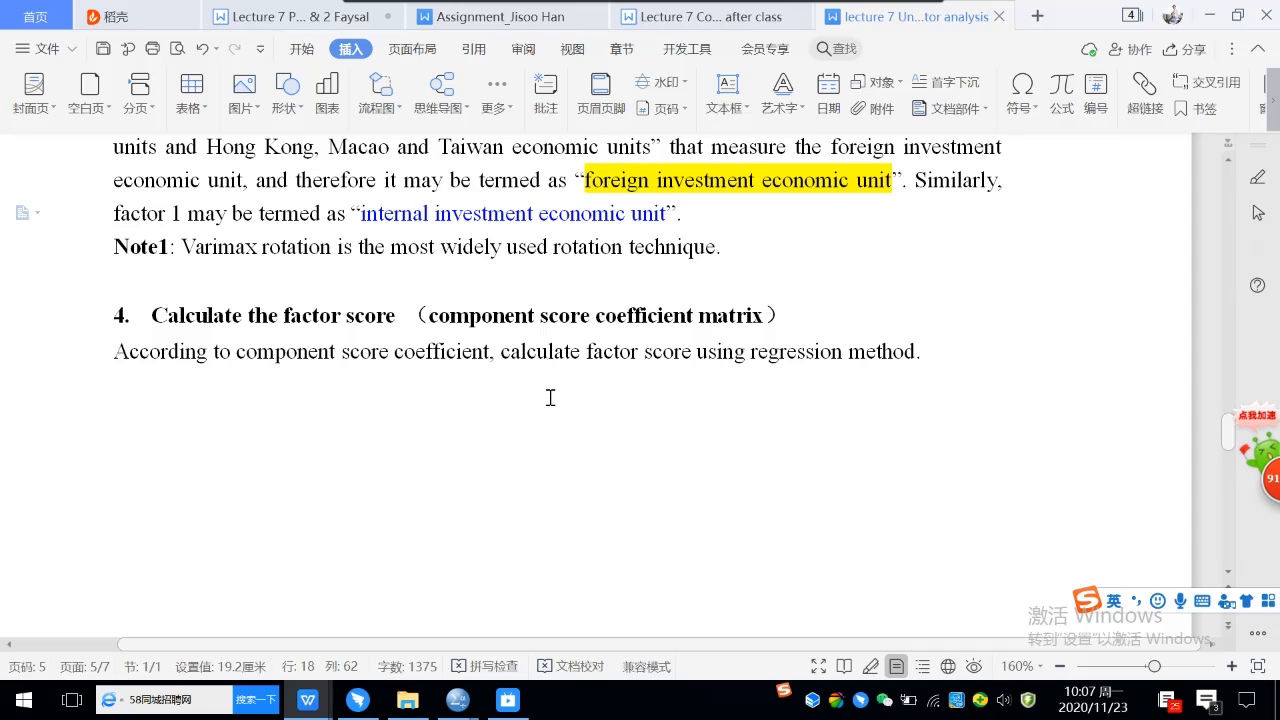
{"action": "scroll", "coordinate": [550, 397], "scroll_direction": "down", "scroll_amount": 5}
{"action": "scroll", "coordinate": [541, 373], "scroll_direction": "down", "scroll_amount": 9}
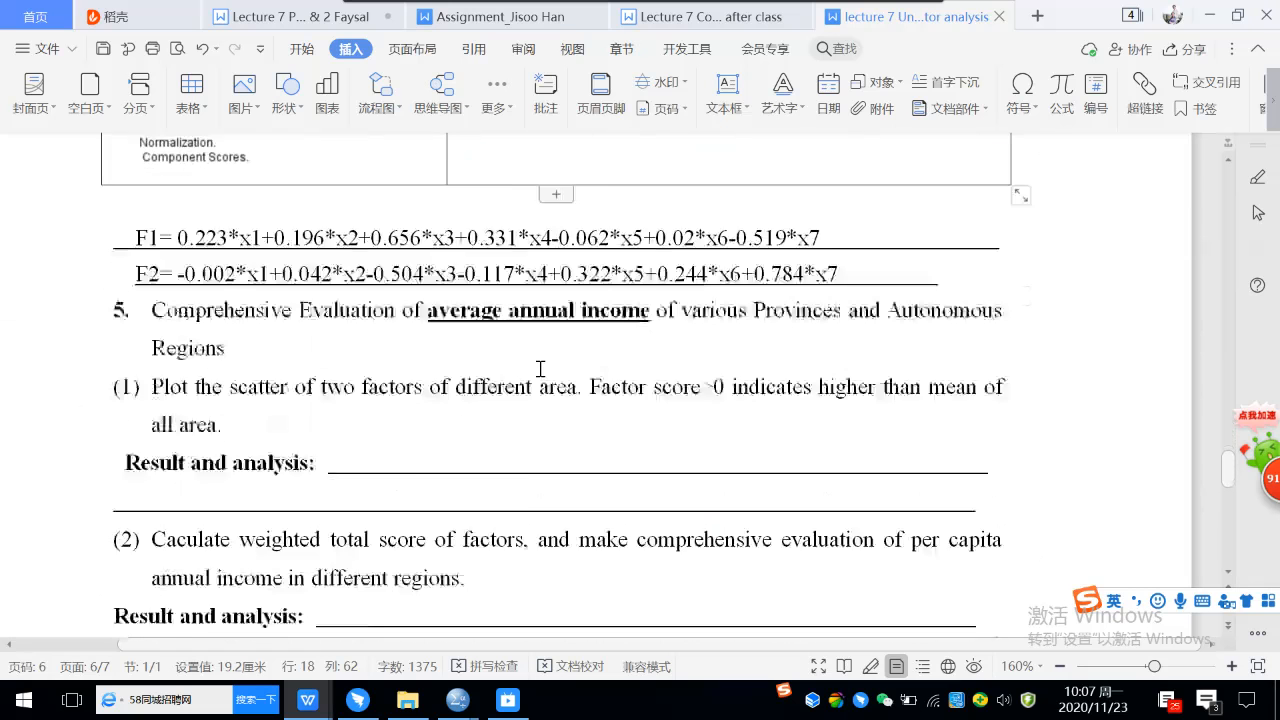
{"action": "scroll", "coordinate": [540, 369], "scroll_direction": "down", "scroll_amount": 1}
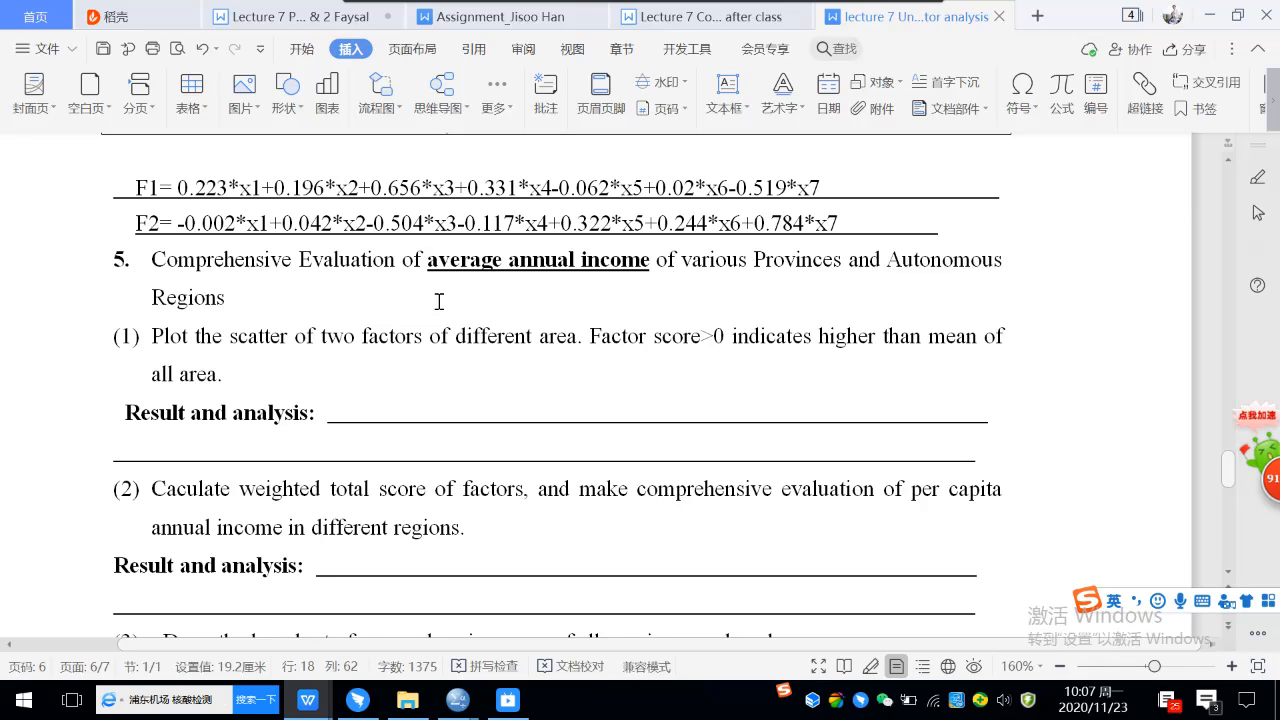
{"action": "left_click_drag", "start_coordinate": [148, 260], "coordinate": [398, 260]}
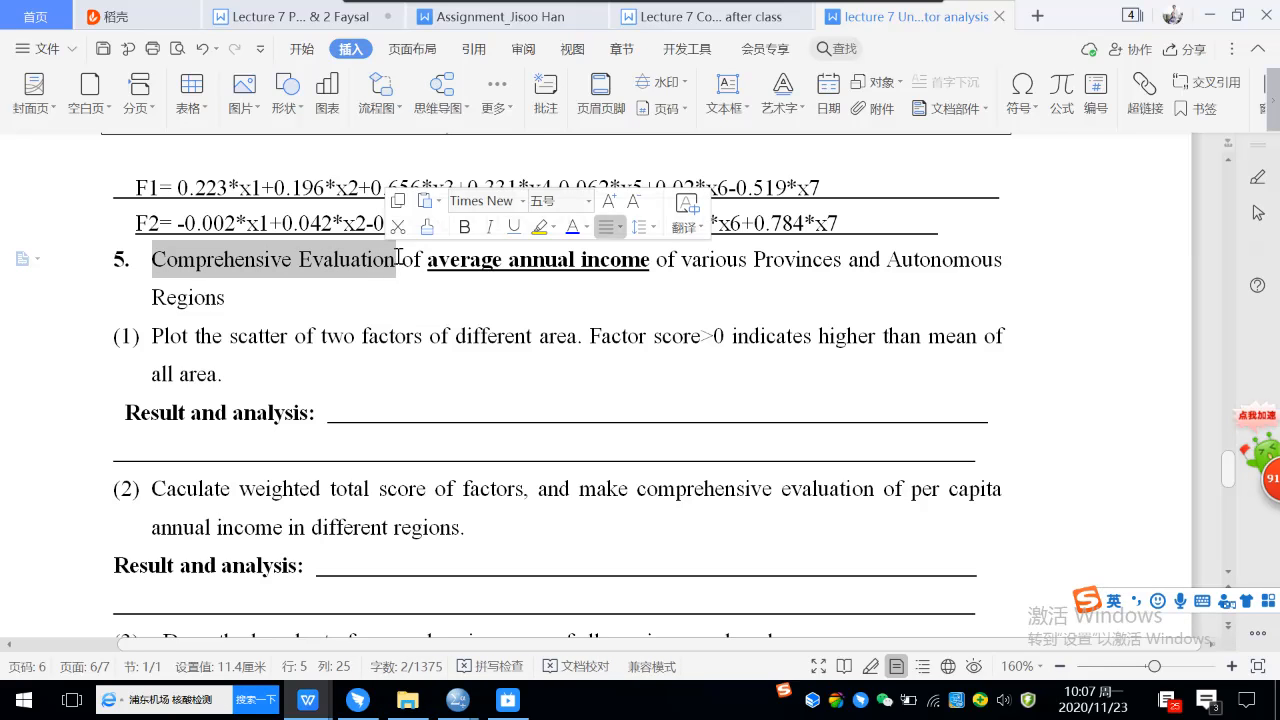
{"action": "left_click", "coordinate": [301, 48]}
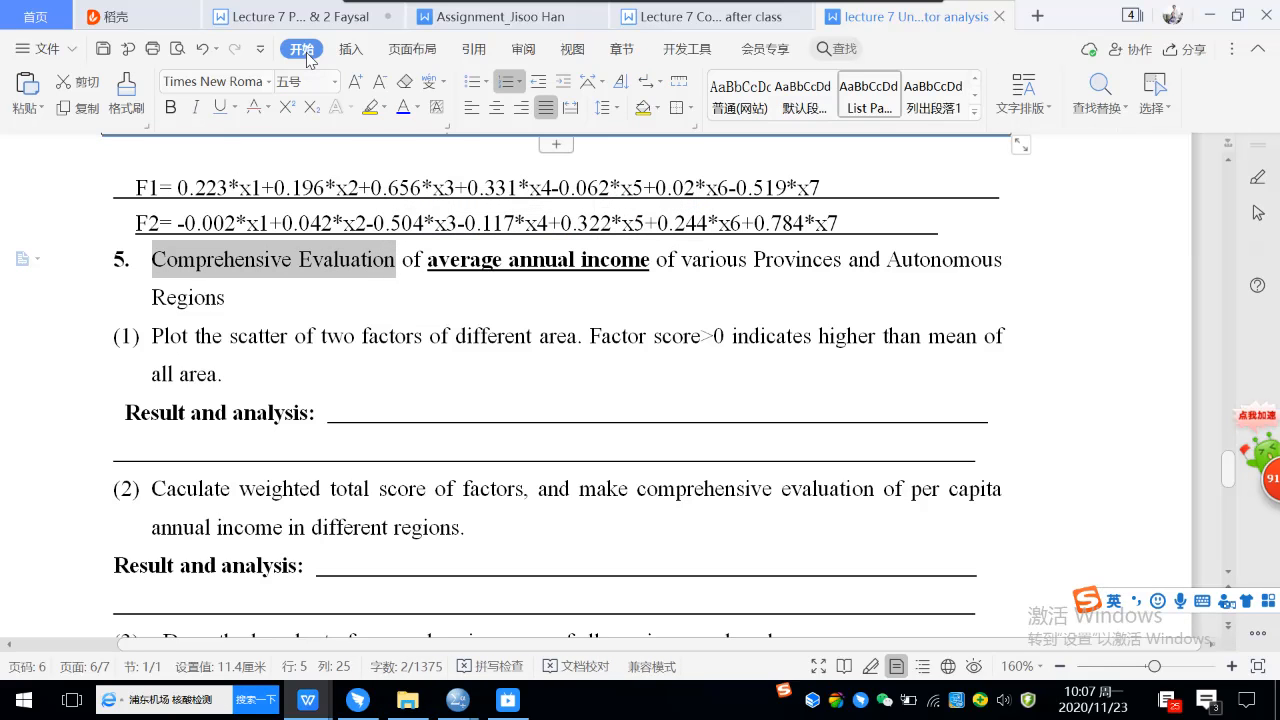
{"action": "left_click", "coordinate": [371, 108]}
{"action": "left_click", "coordinate": [358, 321]}
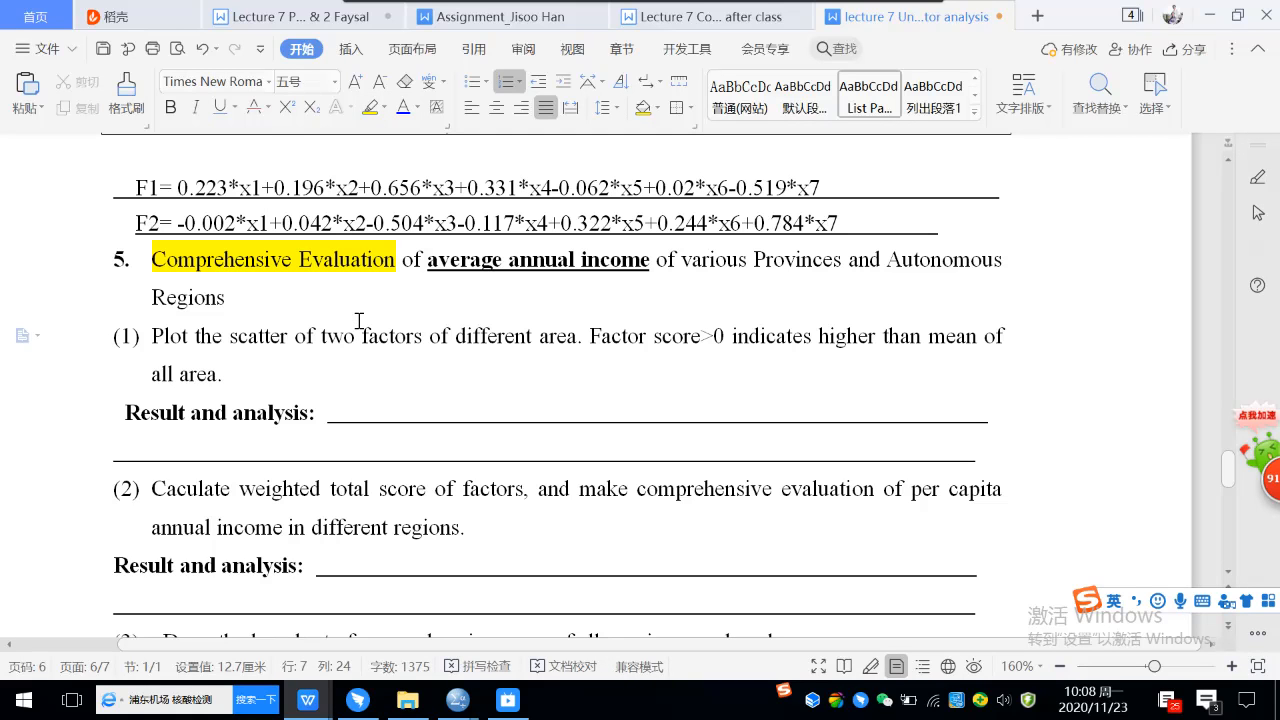
{"action": "left_click", "coordinate": [316, 313]}
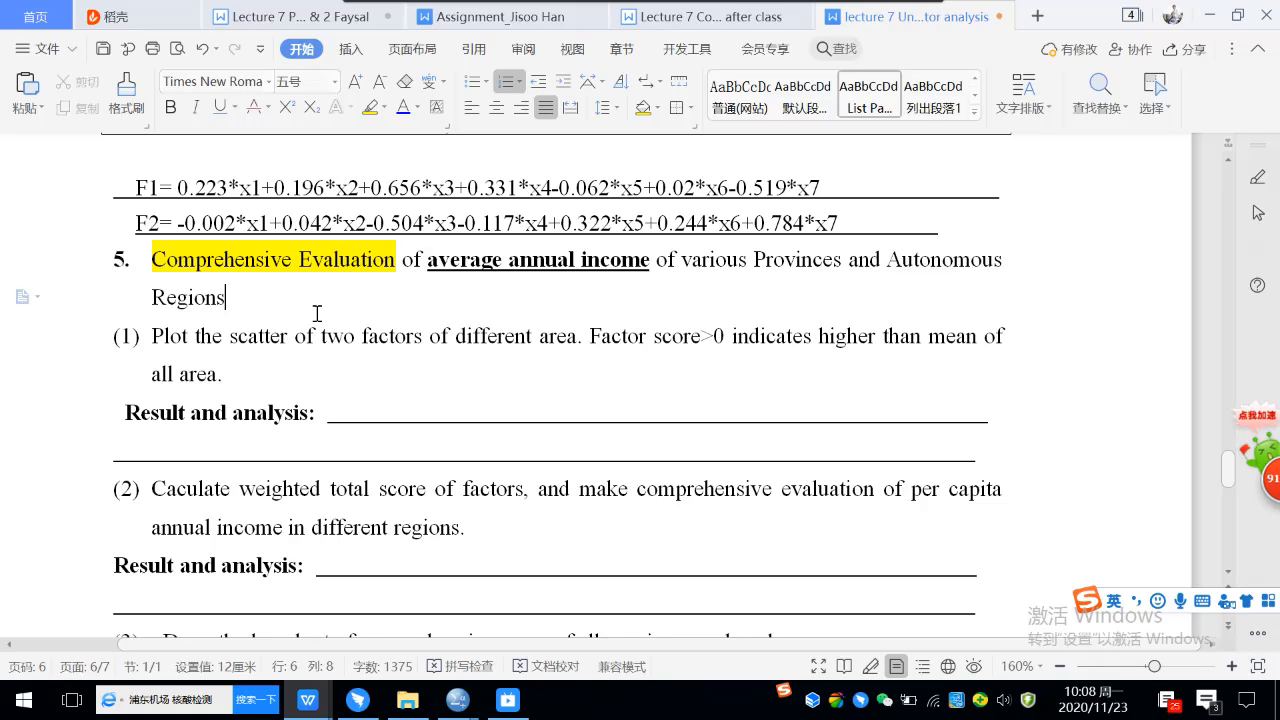
{"action": "left_click", "coordinate": [272, 222]}
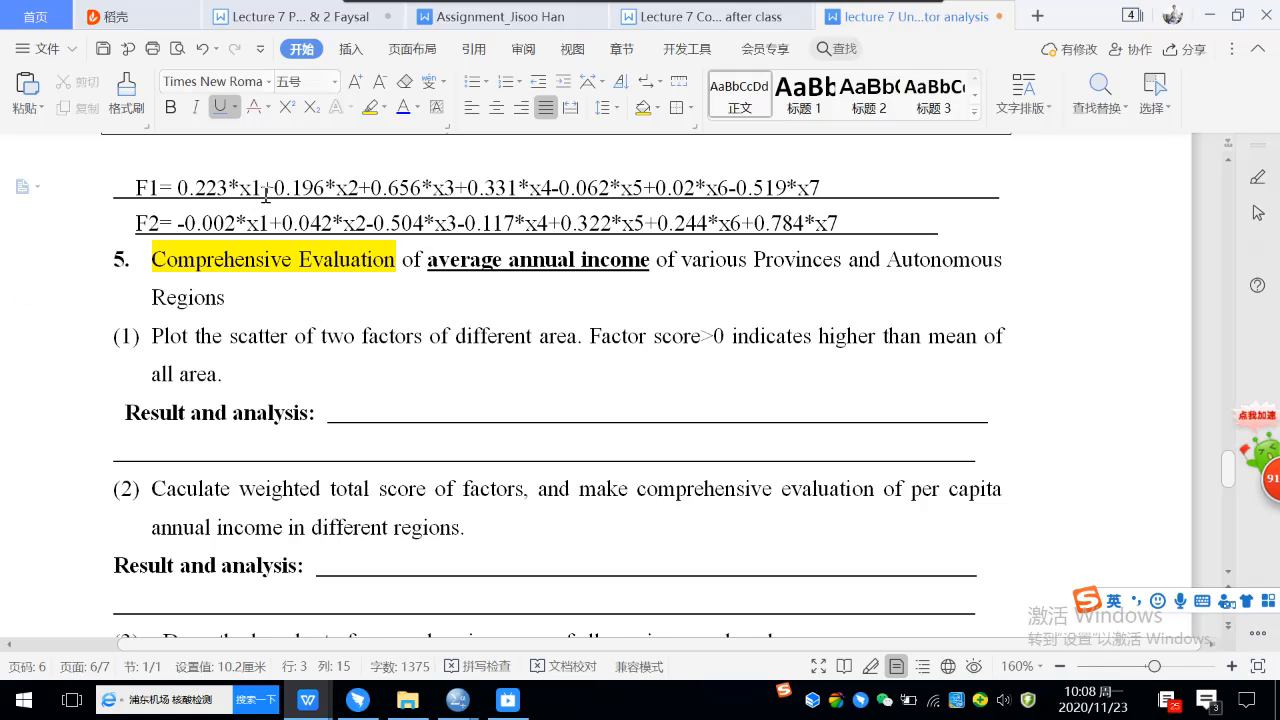
{"action": "left_click", "coordinate": [296, 188]}
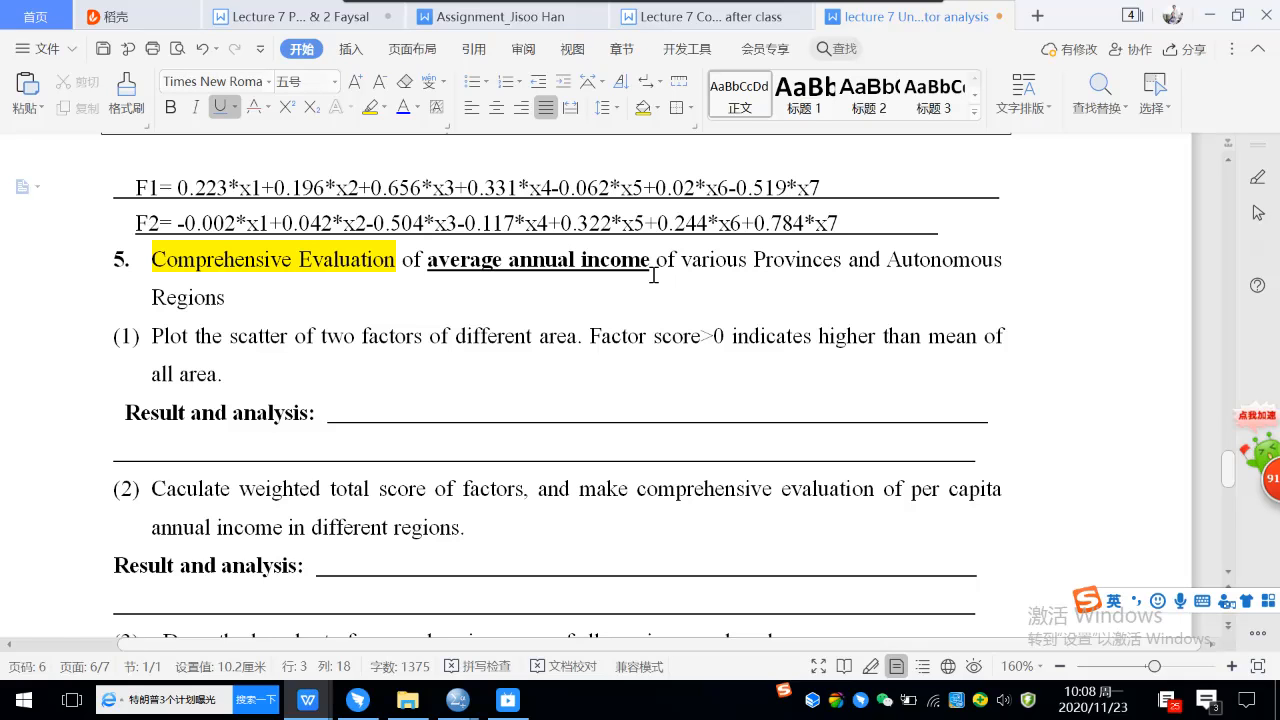
Switch to the SPSS output Output1.spv and capture the Rotation Sums of Squared Loadings columns of the Total Variance Explained table.
{"action": "mouse_move", "coordinate": [457, 711]}
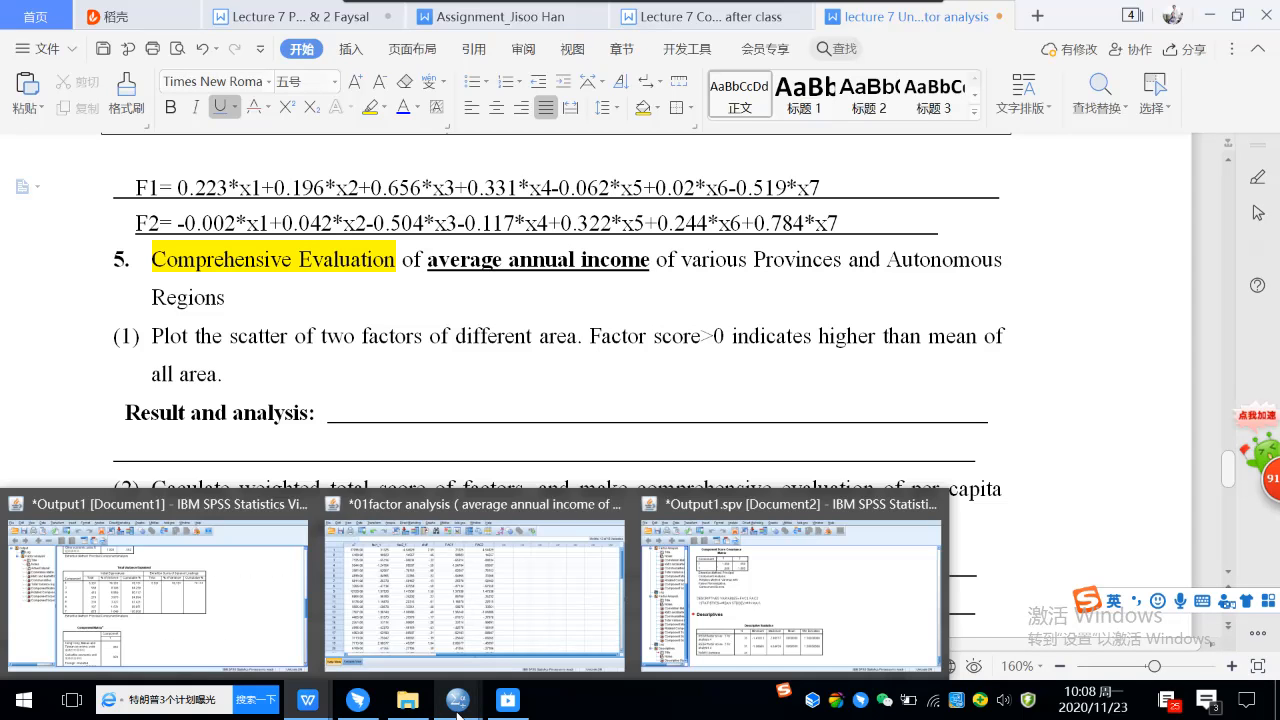
{"action": "left_click", "coordinate": [640, 506]}
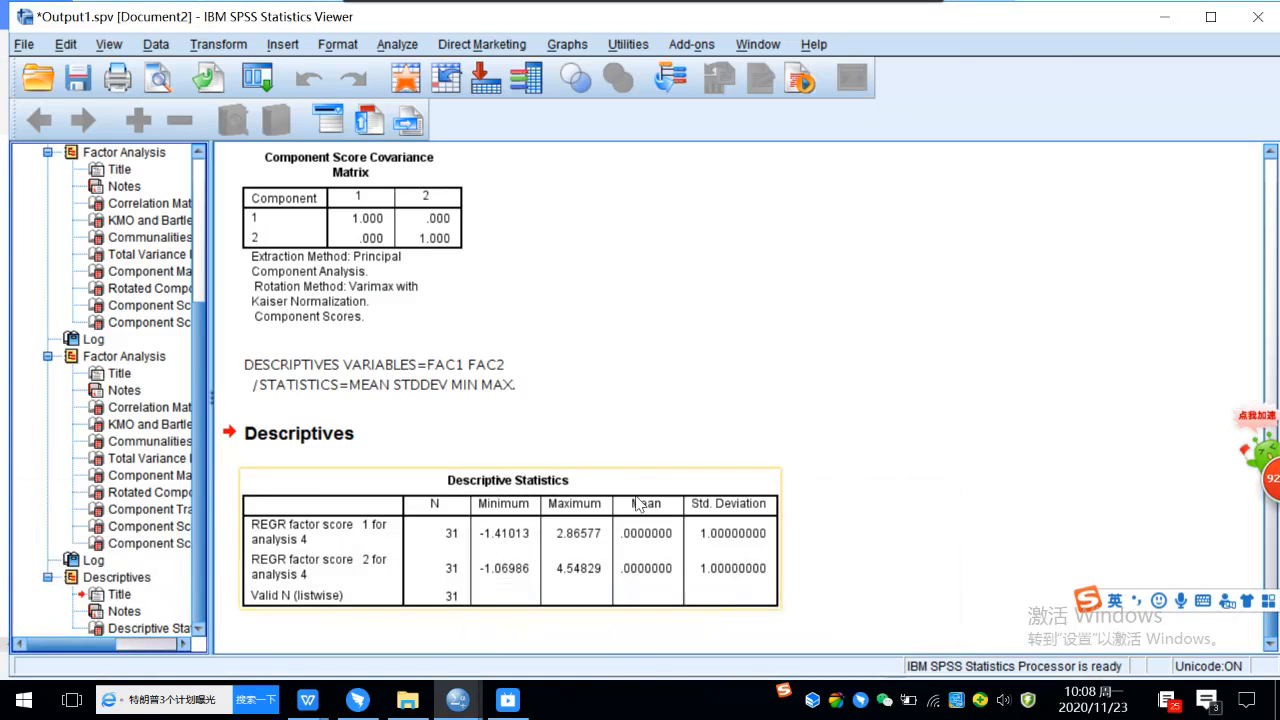
{"action": "scroll", "coordinate": [662, 398], "scroll_direction": "up", "scroll_amount": 10}
{"action": "scroll", "coordinate": [662, 398], "scroll_direction": "up", "scroll_amount": 10}
{"action": "left_click", "coordinate": [642, 232]}
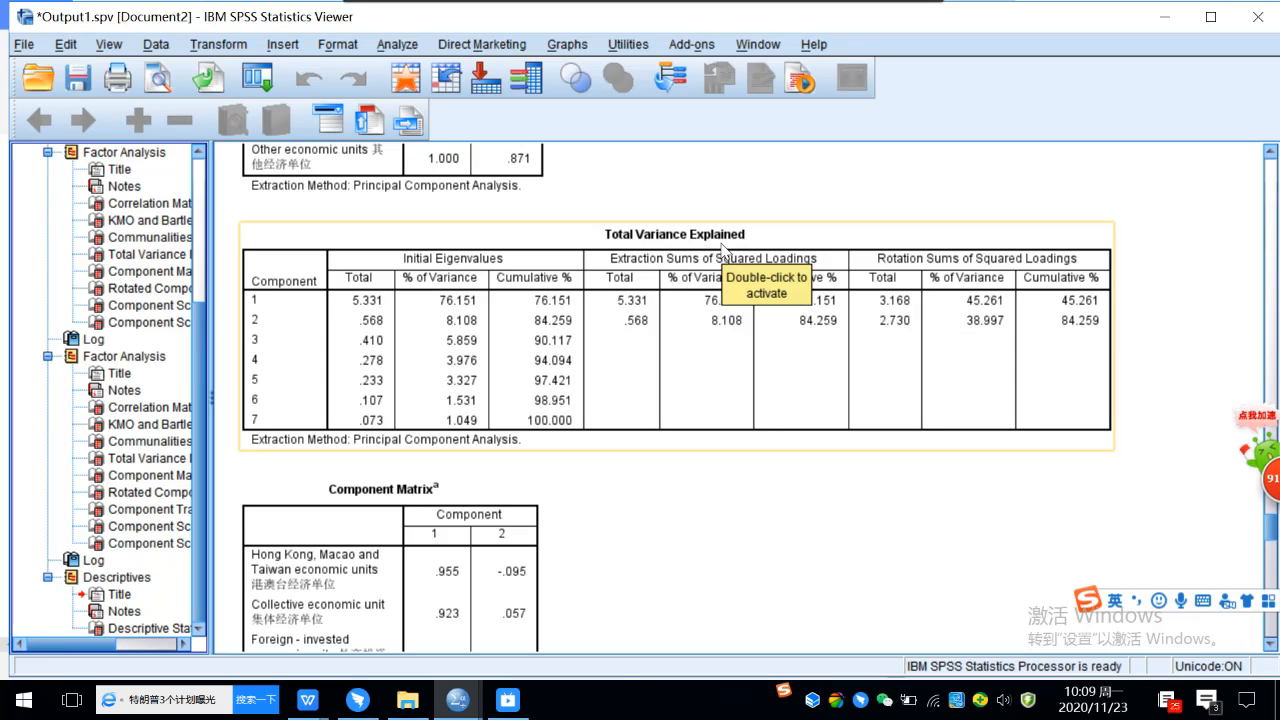
{"action": "left_click", "coordinate": [874, 512]}
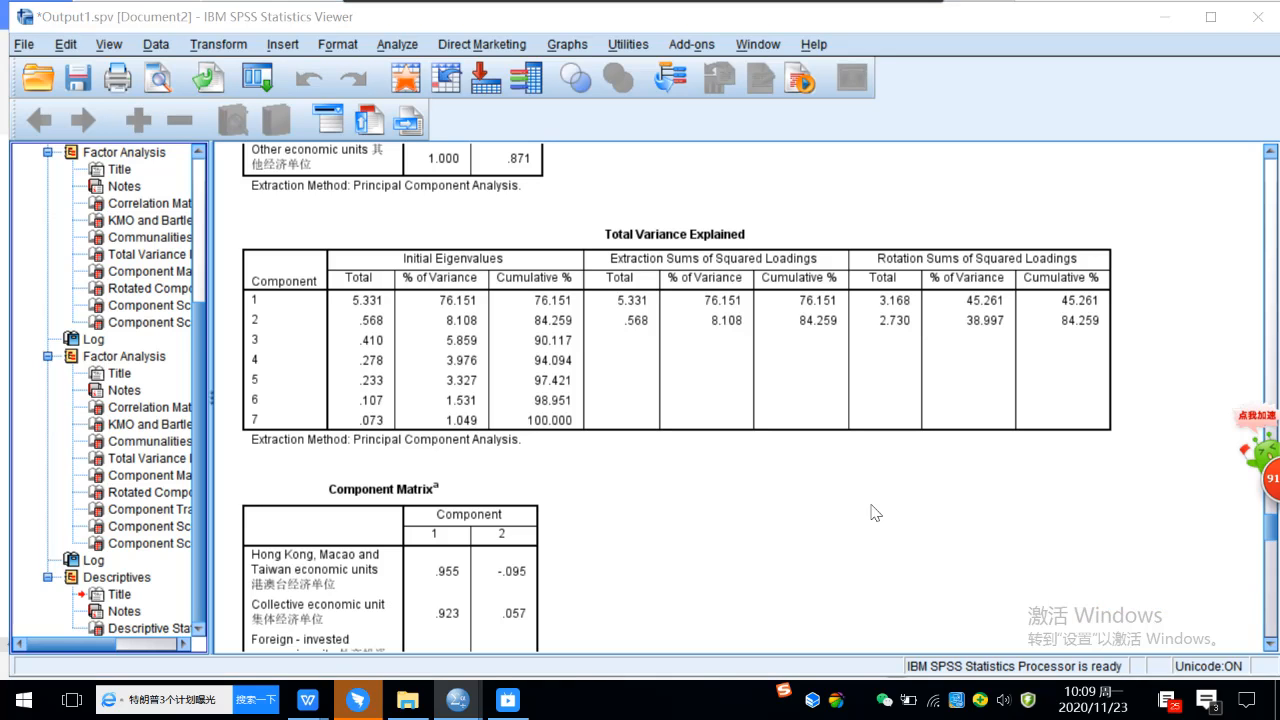
{"action": "key", "text": "ctrl+alt+a"}
{"action": "left_click_drag", "start_coordinate": [838, 216], "coordinate": [1137, 458]}
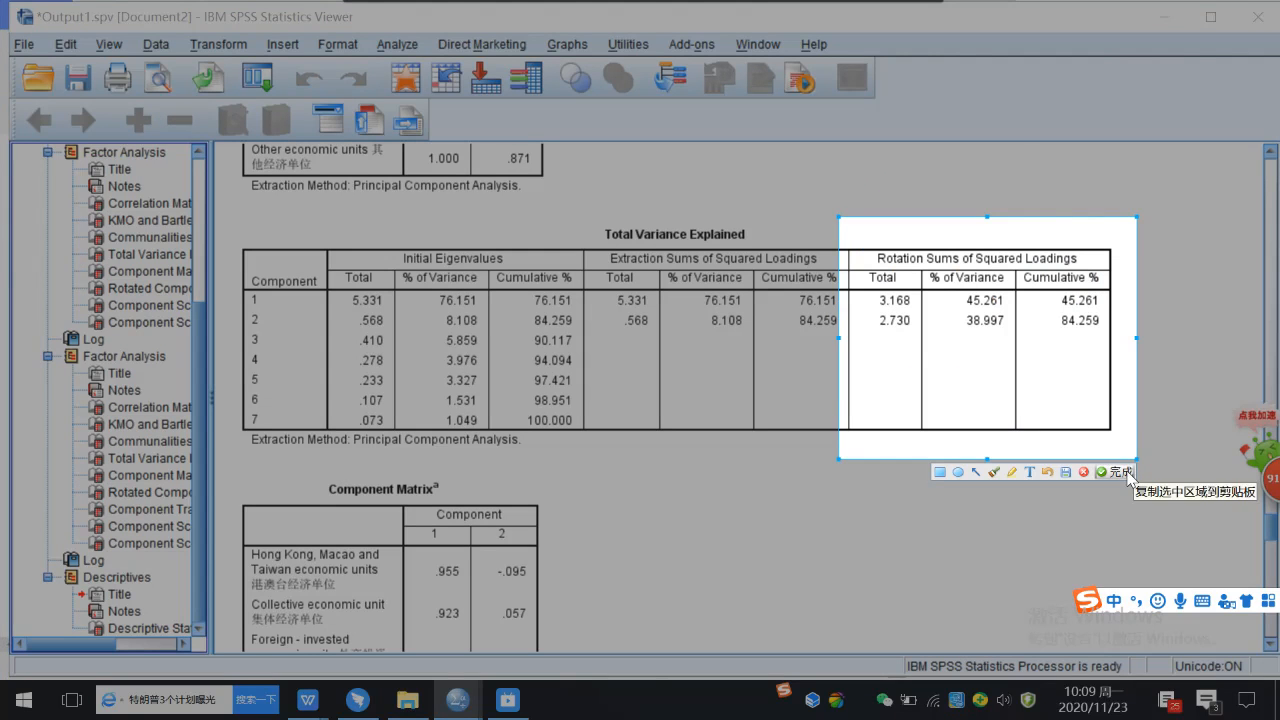
{"action": "left_click", "coordinate": [1115, 471]}
Switch to the lecture notes and paste the captured table on a new unnumbered line below heading 5, scaled to about 6.39 cm wide.
{"action": "mouse_move", "coordinate": [313, 703]}
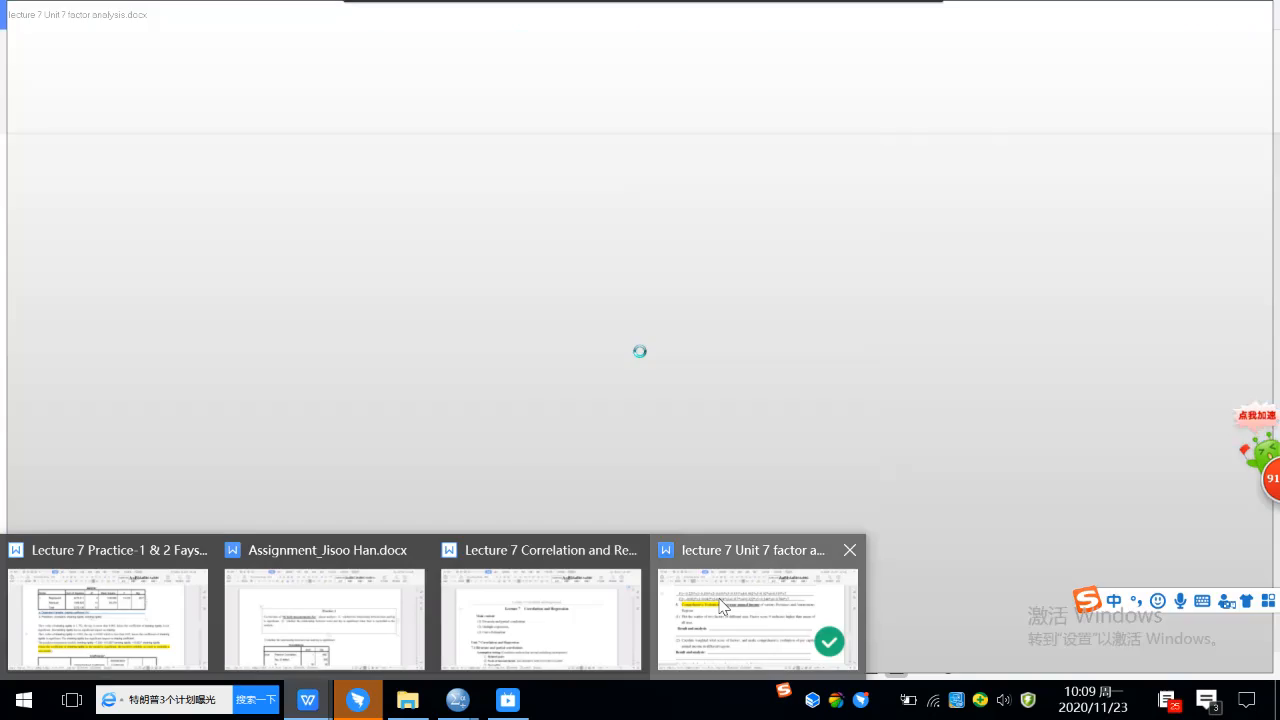
{"action": "left_click", "coordinate": [722, 605]}
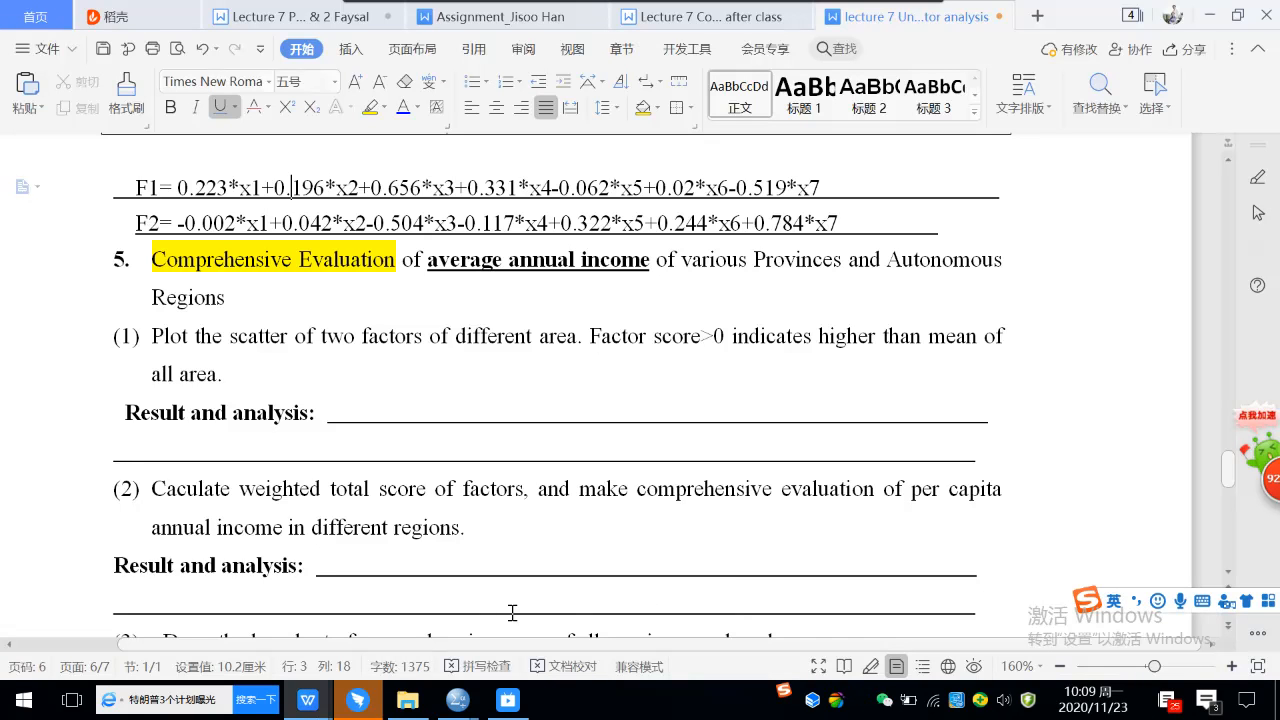
{"action": "left_click", "coordinate": [263, 301]}
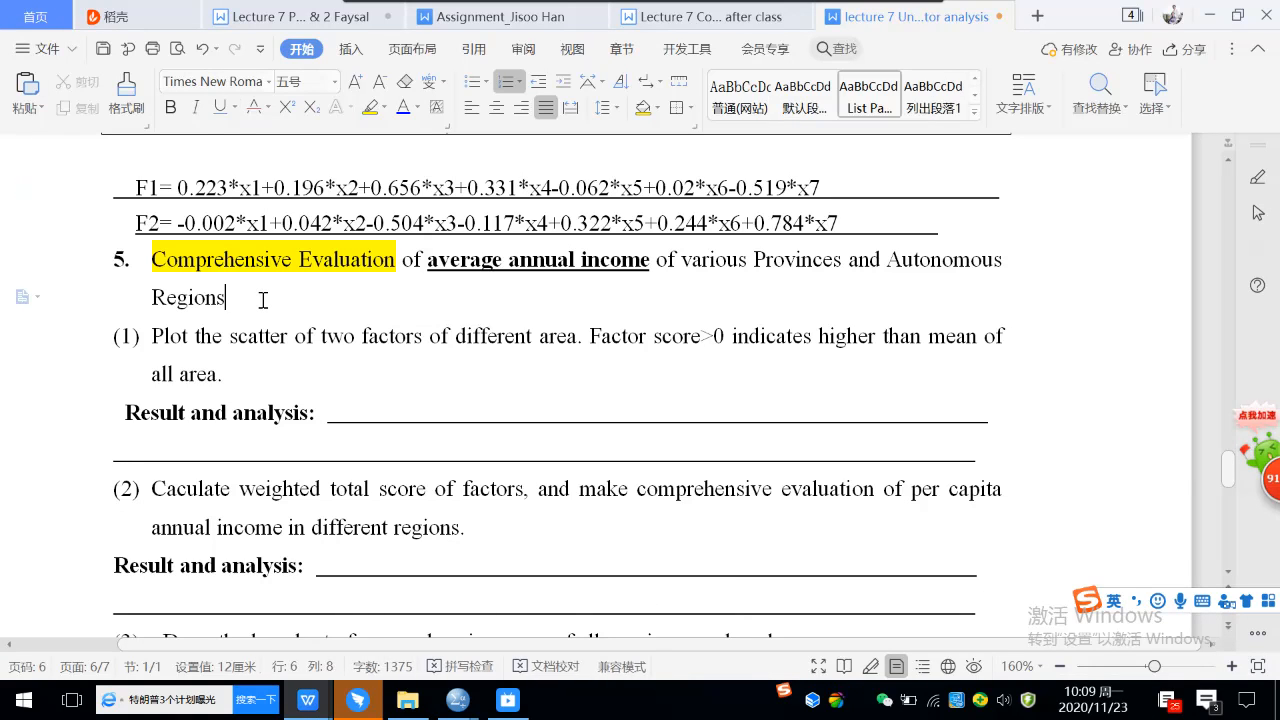
{"action": "key", "text": "Return"}
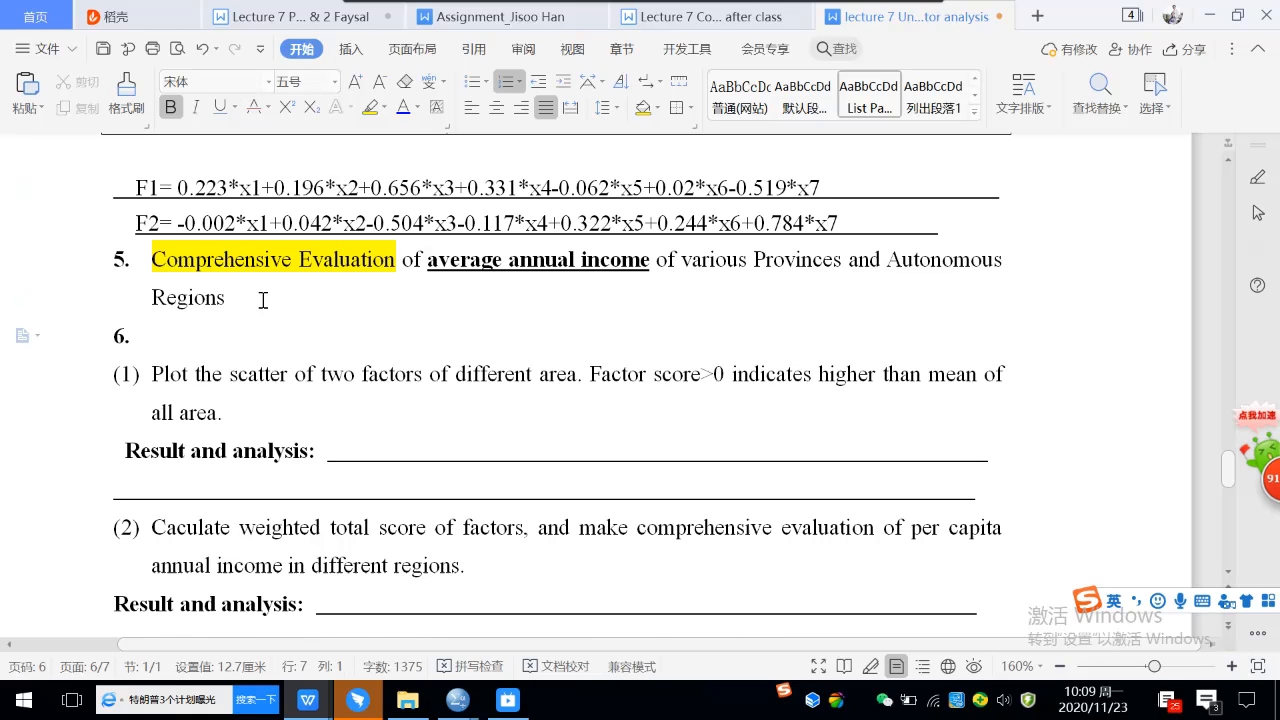
{"action": "key", "text": "BackSpace"}
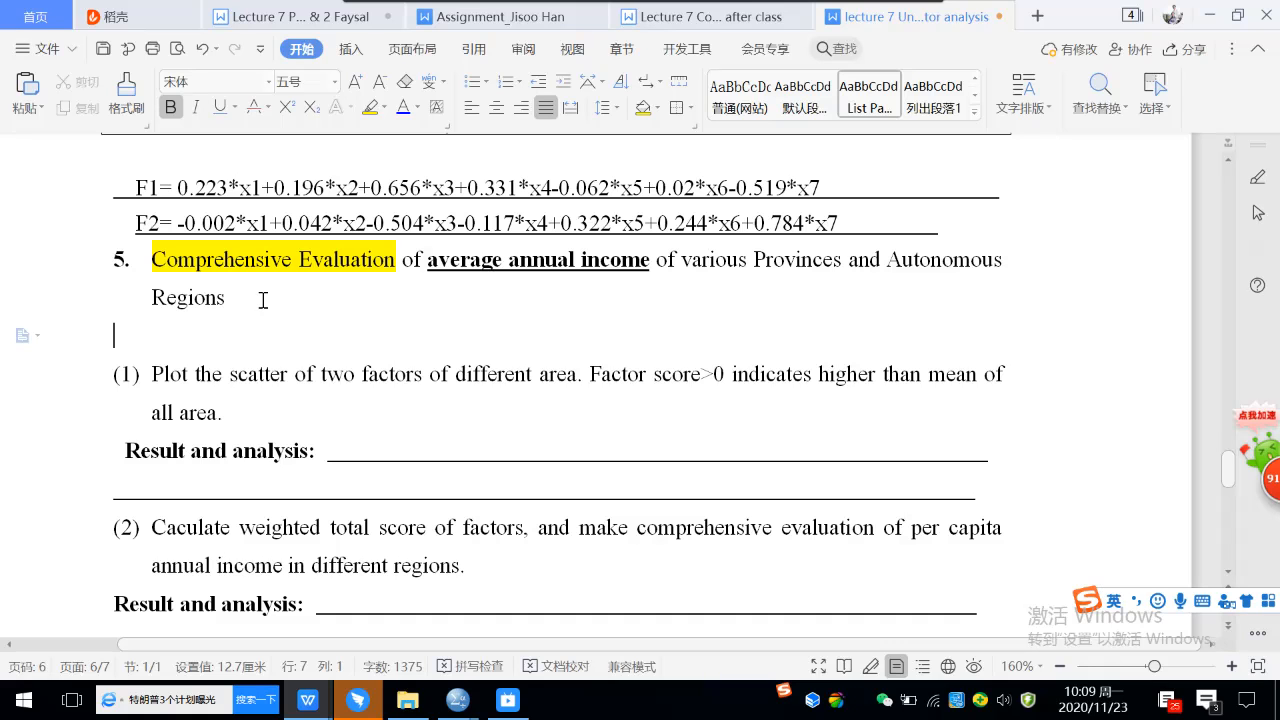
{"action": "key", "text": "ctrl+v"}
{"action": "left_click", "coordinate": [325, 374]}
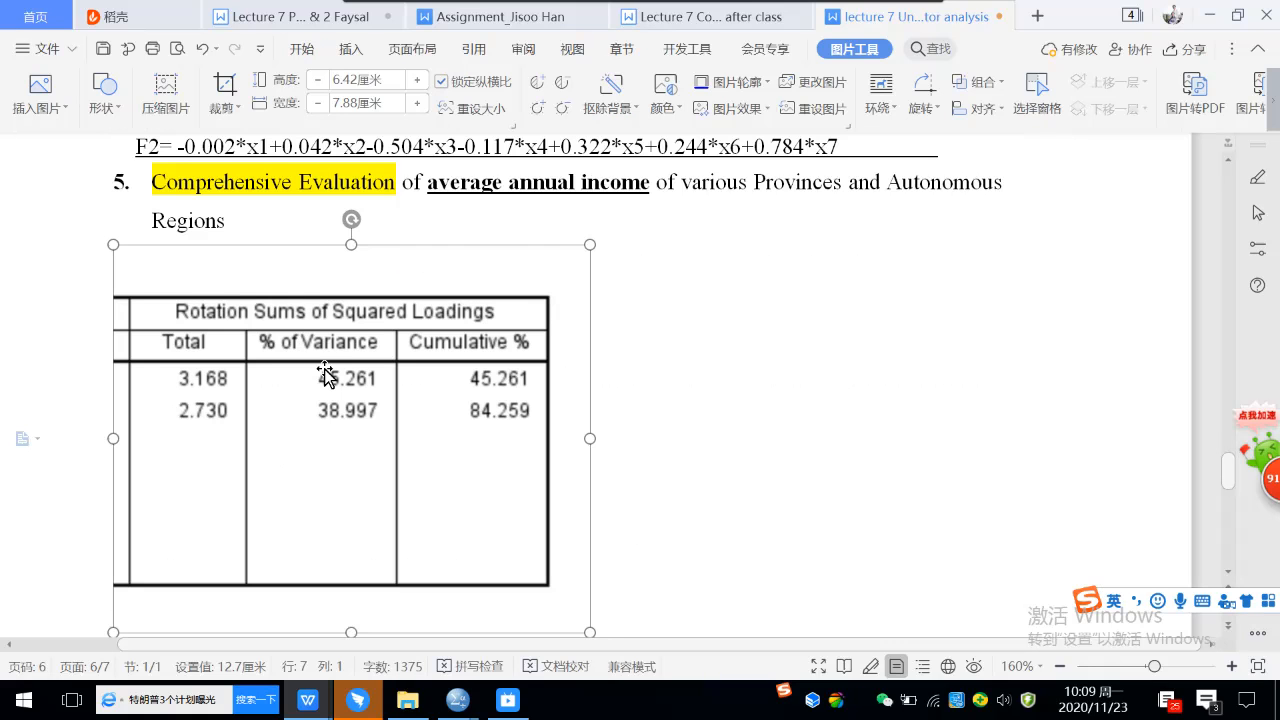
{"action": "left_click_drag", "start_coordinate": [588, 244], "coordinate": [491, 323]}
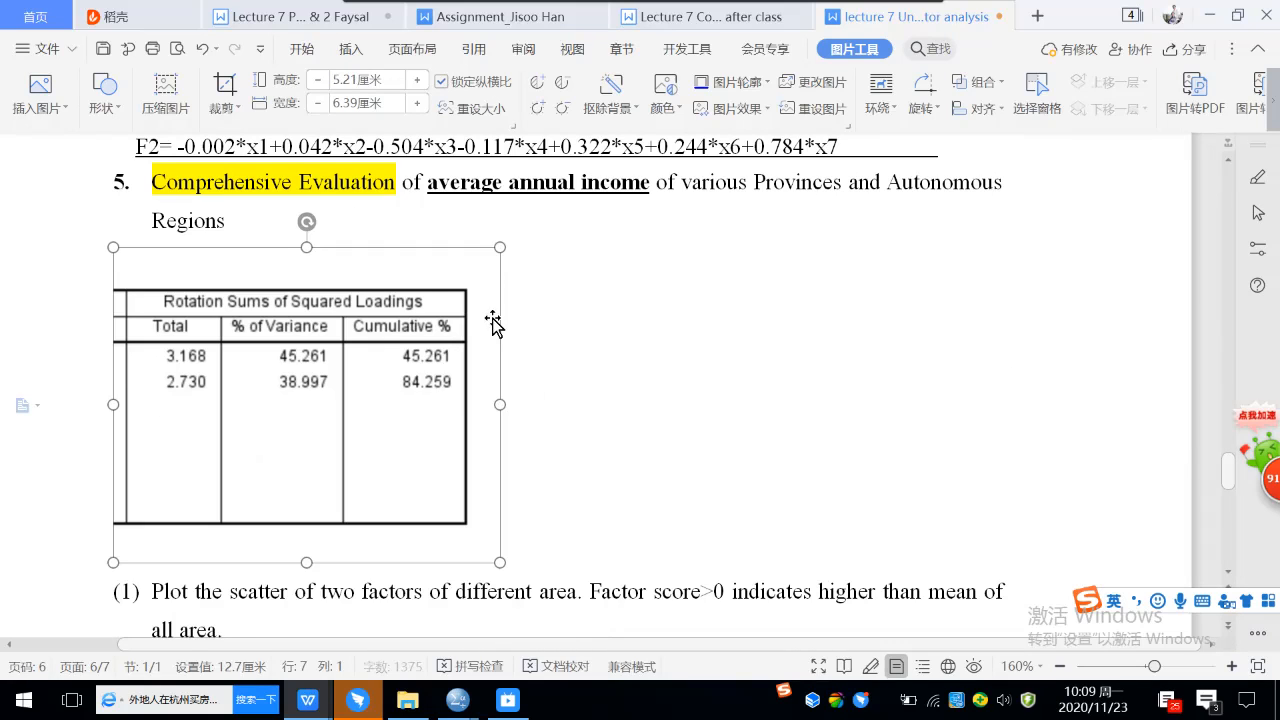
Crop the empty lower part off the pasted loadings table picture so that it is about 2.73 cm high.
{"action": "left_click", "coordinate": [225, 85]}
{"action": "left_click_drag", "start_coordinate": [306, 563], "coordinate": [303, 403]}
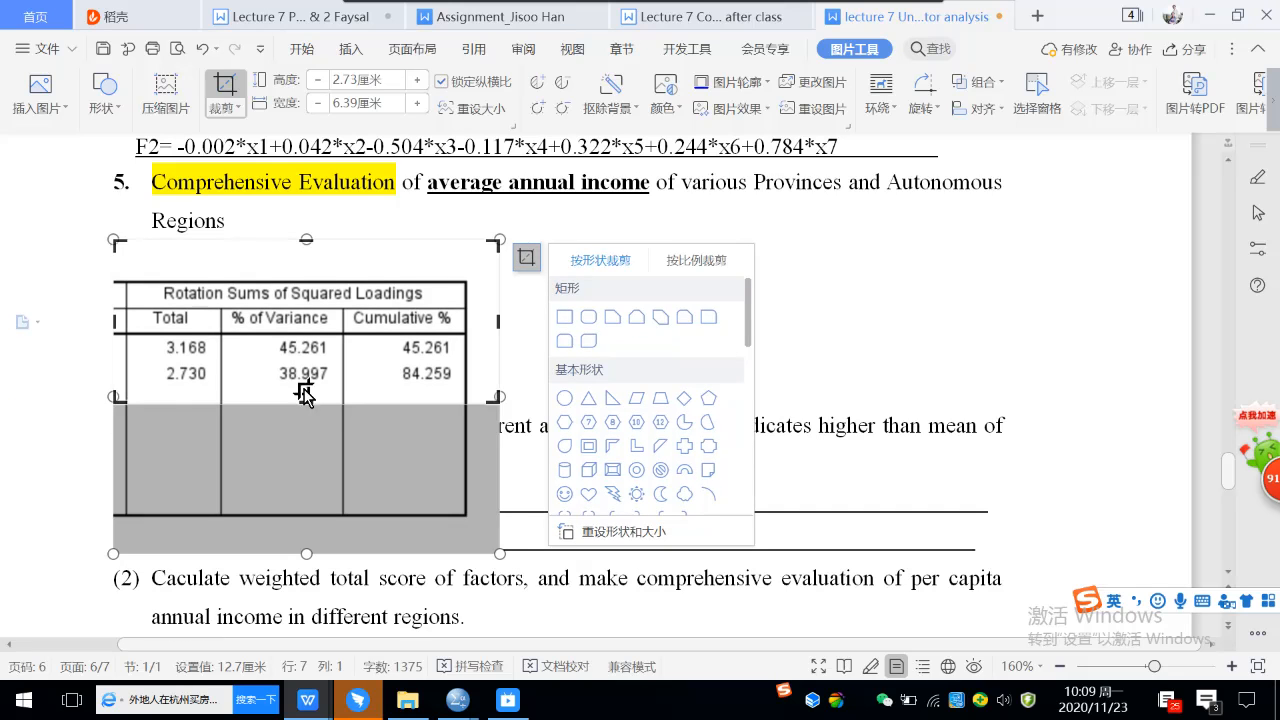
{"action": "left_click", "coordinate": [226, 88]}
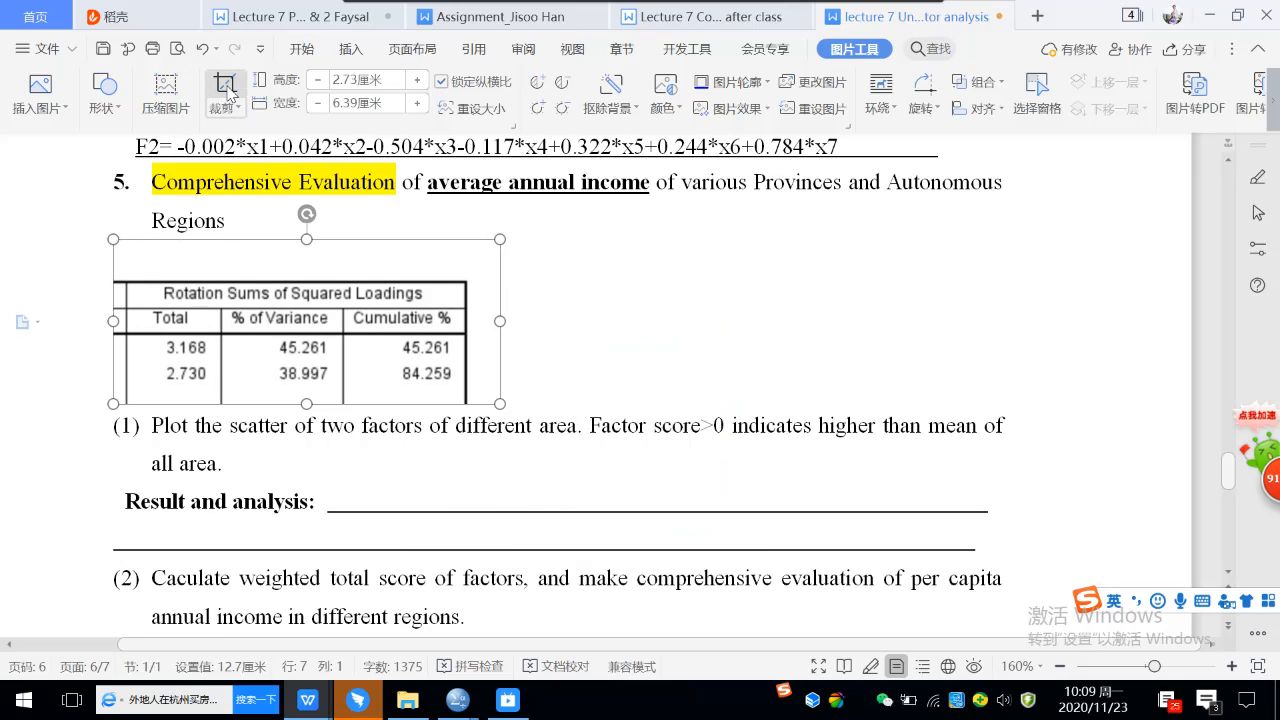
{"action": "left_click", "coordinate": [599, 385]}
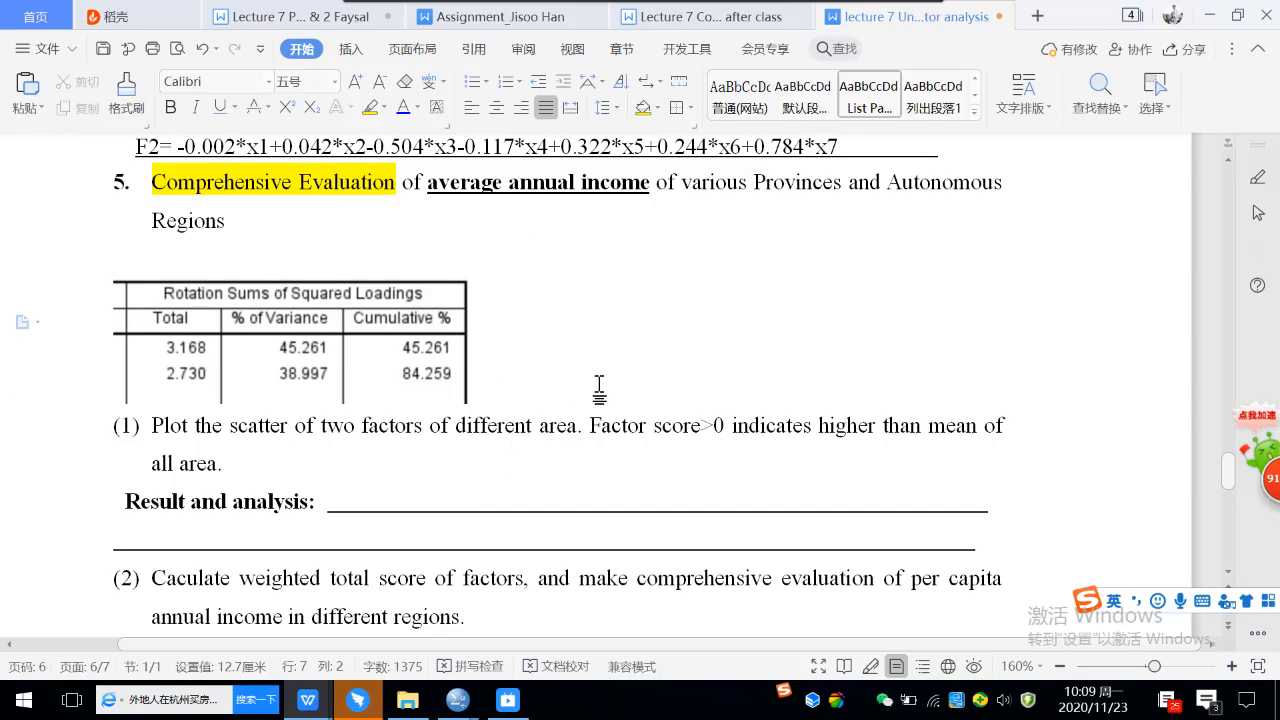
On a new line below the table picture, write the first part of the total score formula, F=(45.261/84.259)*F1+.
{"action": "key", "text": "Return"}
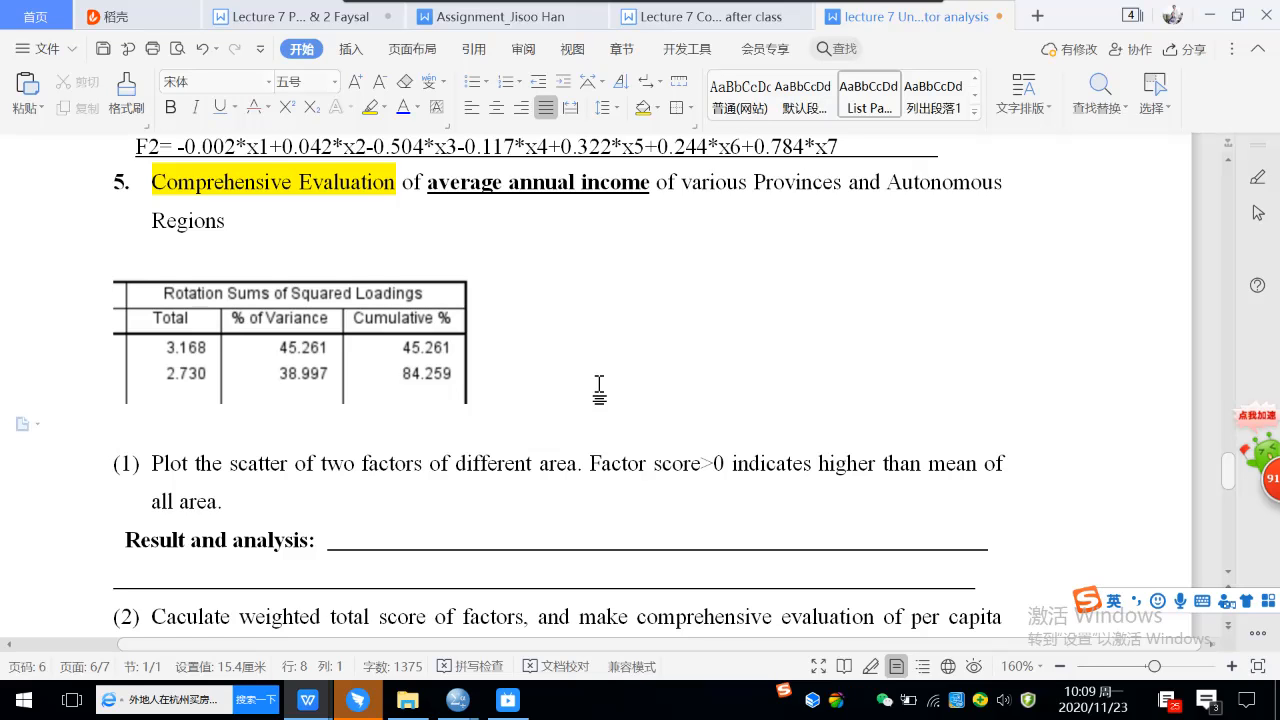
{"action": "type", "text": "F="}
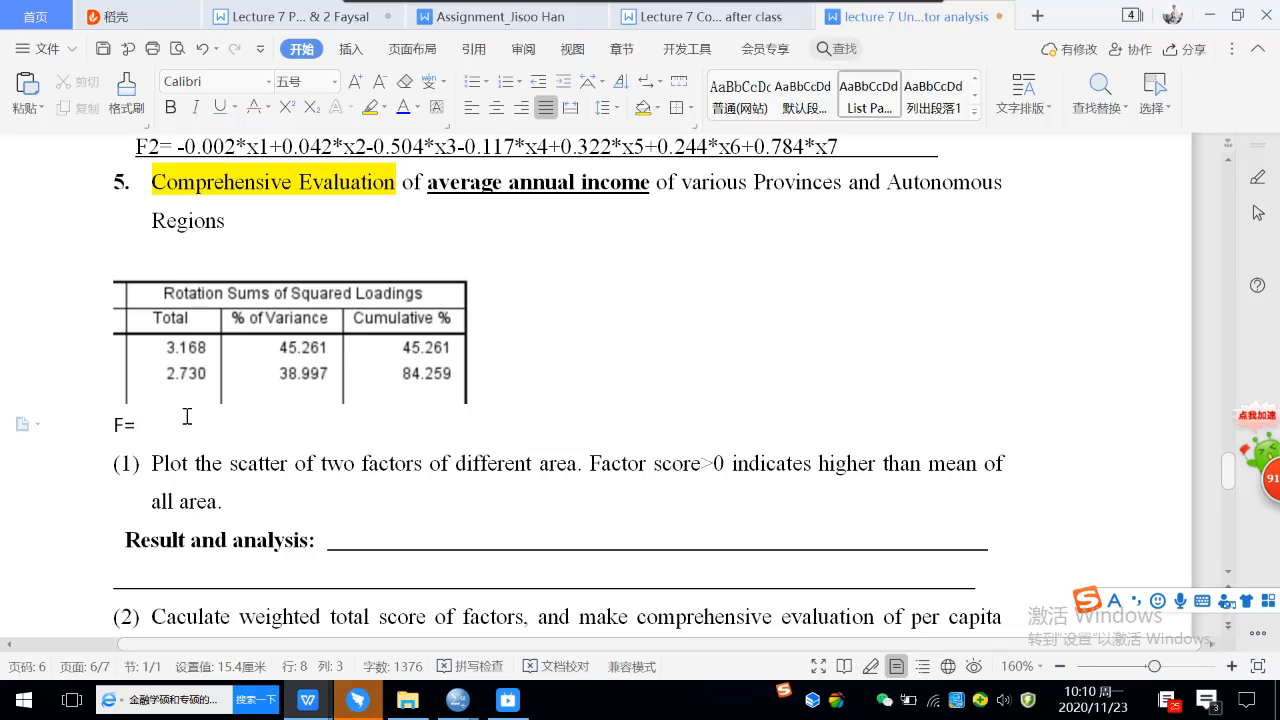
{"action": "type", "text": "(45"}
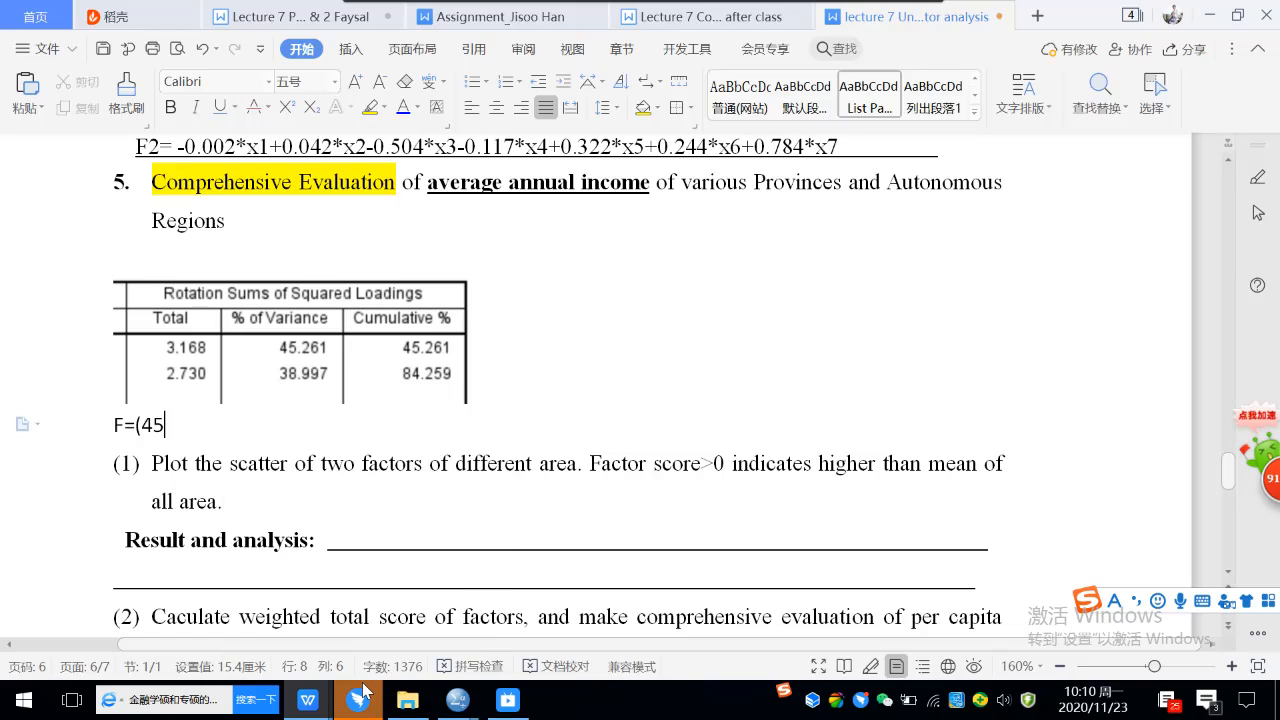
{"action": "type", "text": ".261"}
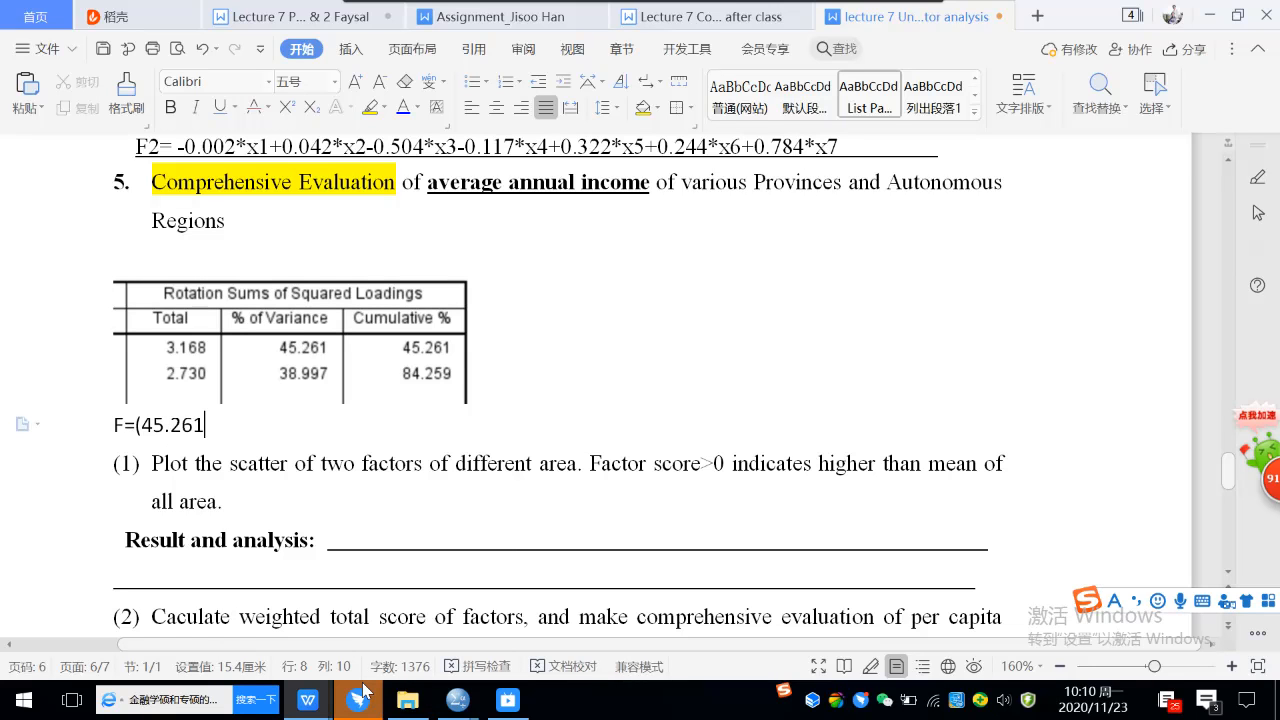
{"action": "key", "text": "Caps_Lock"}
{"action": "type", "text": "/84.259"}
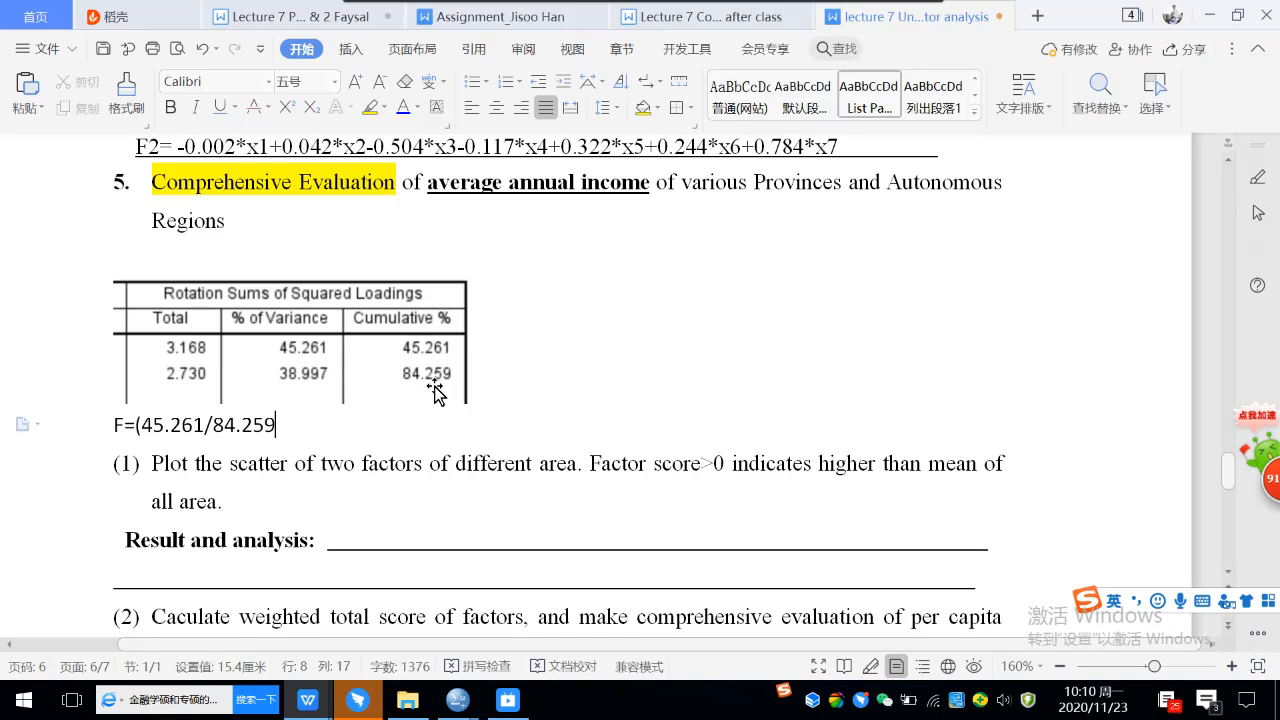
{"action": "type", "text": ")*"}
{"action": "key", "text": "Caps_Lock"}
{"action": "type", "text": "F1"}
{"action": "key", "text": "Caps_Lock"}
{"action": "type", "text": "+"}
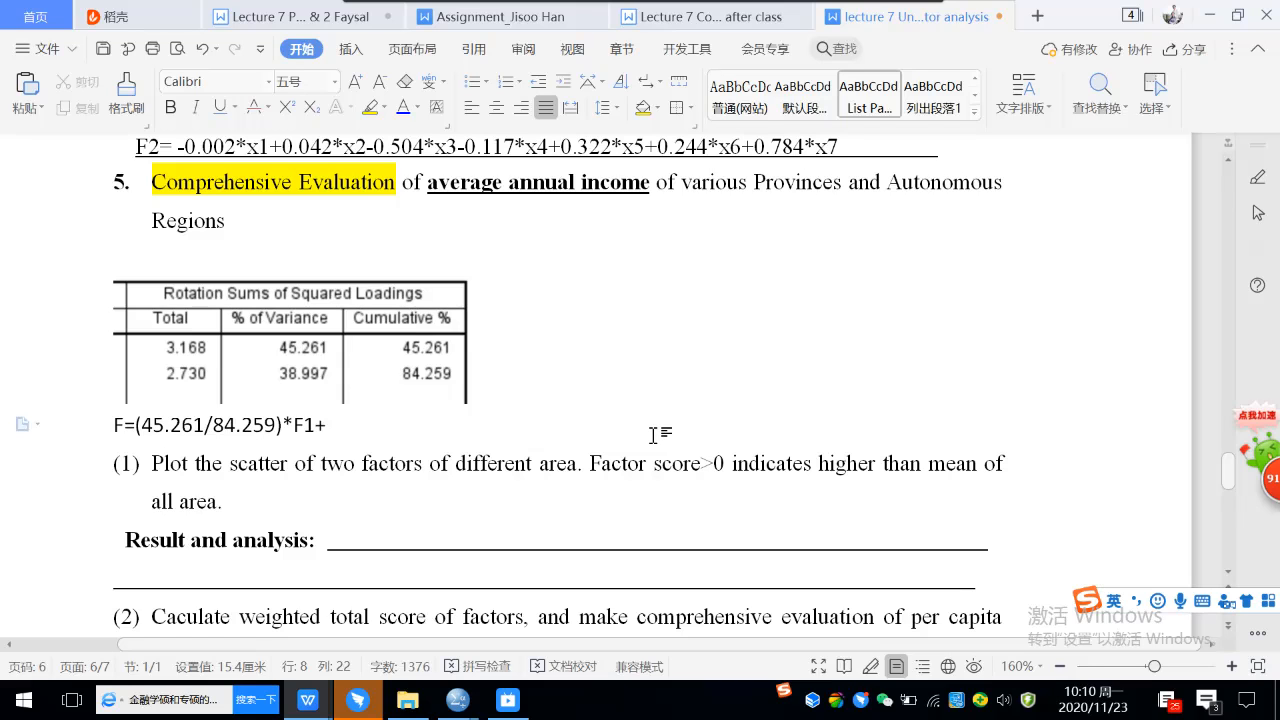
{"action": "type", "text": "()"}
Complete the total score formula with the second term (38.997/84.259)*F2 and select the whole formula.
{"action": "type", "text": "3"}
{"action": "type", "text": "8.997"}
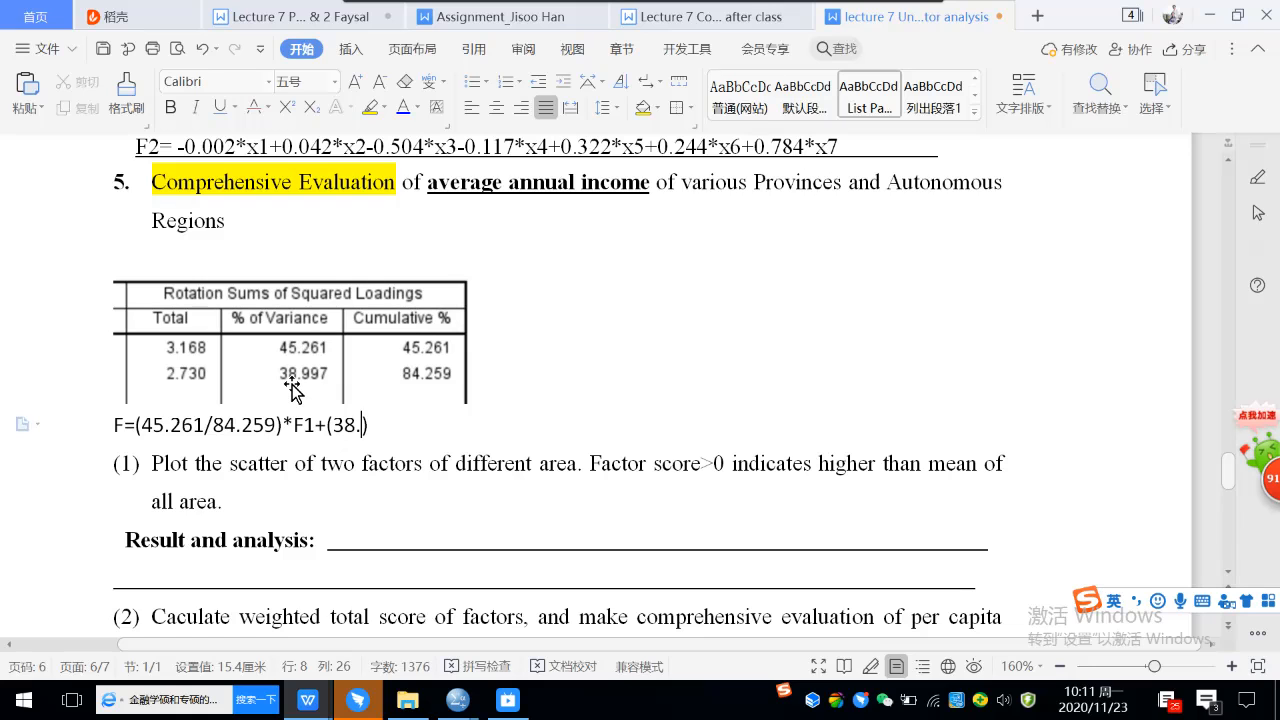
{"action": "type", "text": "/84.25"}
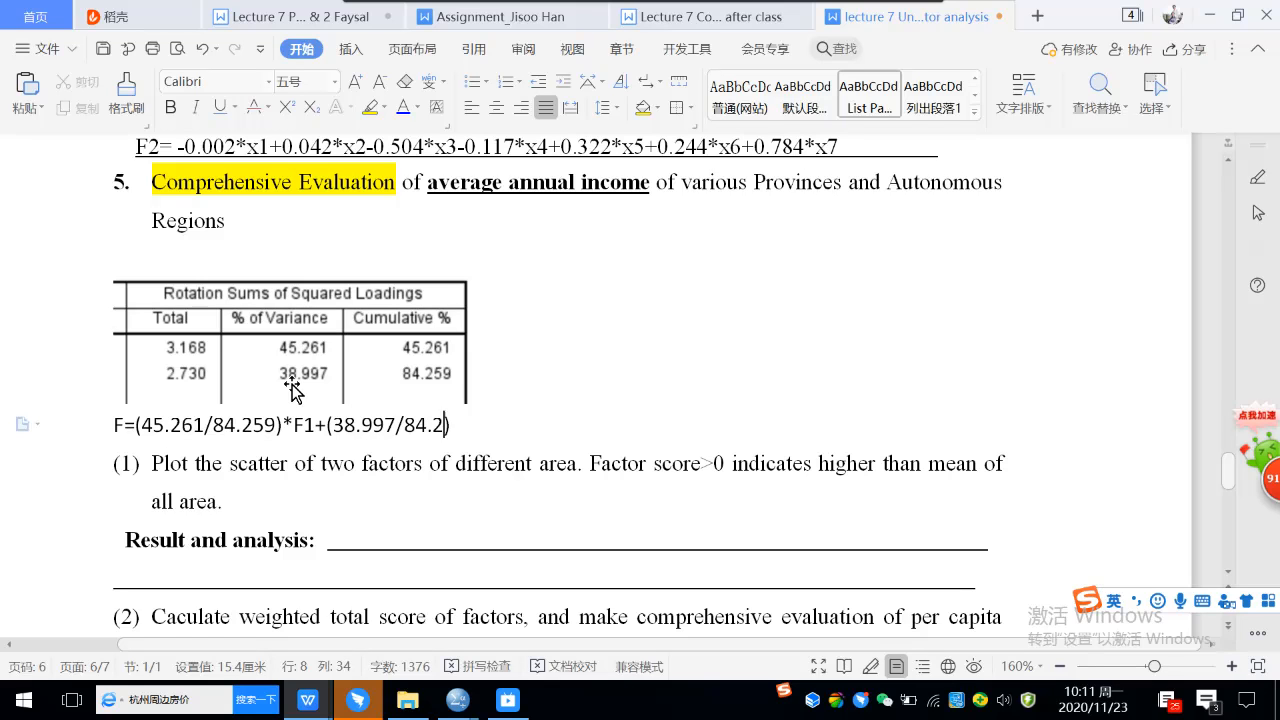
{"action": "type", "text": "9"}
{"action": "key", "text": "Right"}
{"action": "type", "text": "*F2"}
{"action": "left_click", "coordinate": [113, 425]}
{"action": "left_click_drag", "start_coordinate": [113, 425], "coordinate": [509, 421]}
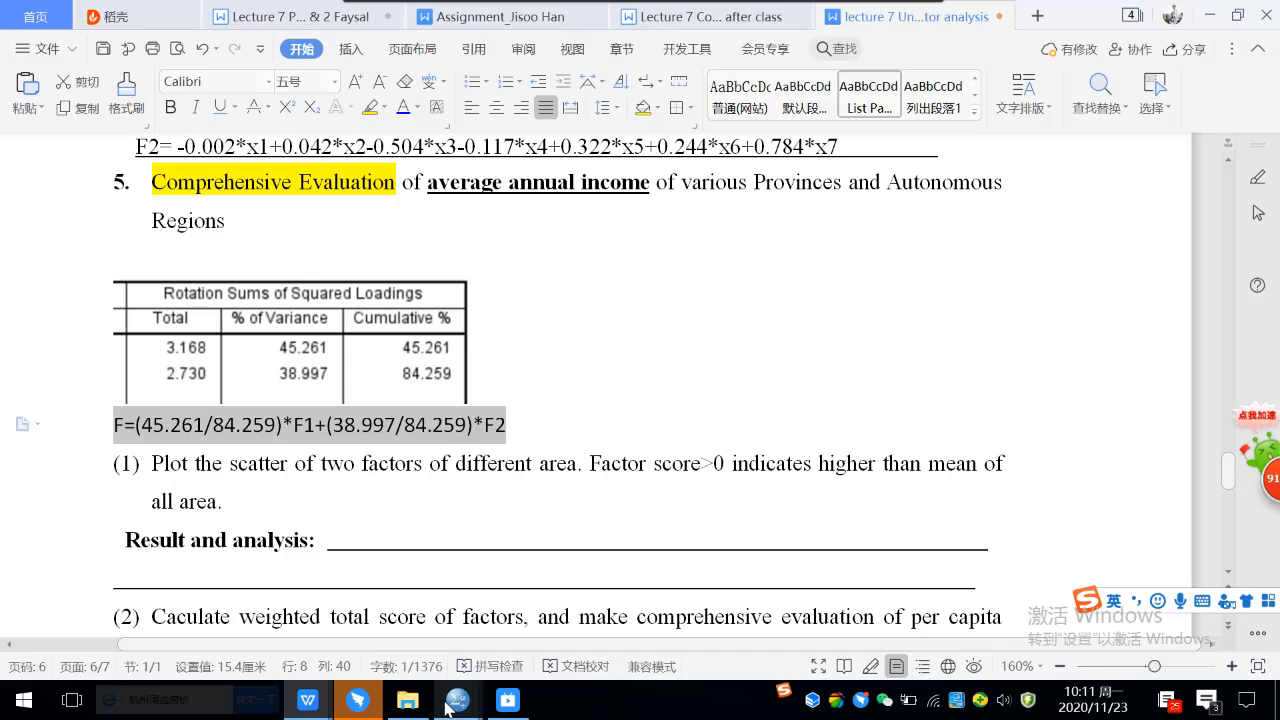
Switch to the SPSS Data Editor and define a new variable named F in row 14 of the variable list.
{"action": "mouse_move", "coordinate": [452, 707]}
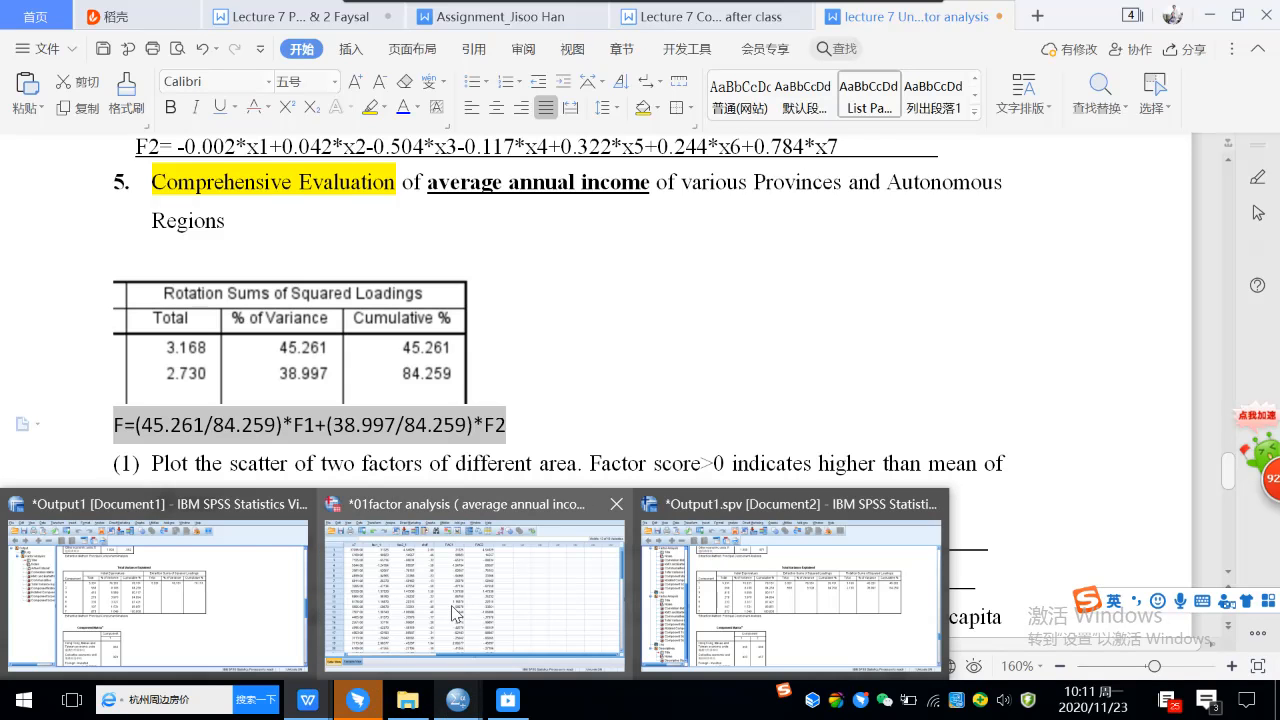
{"action": "left_click", "coordinate": [451, 605]}
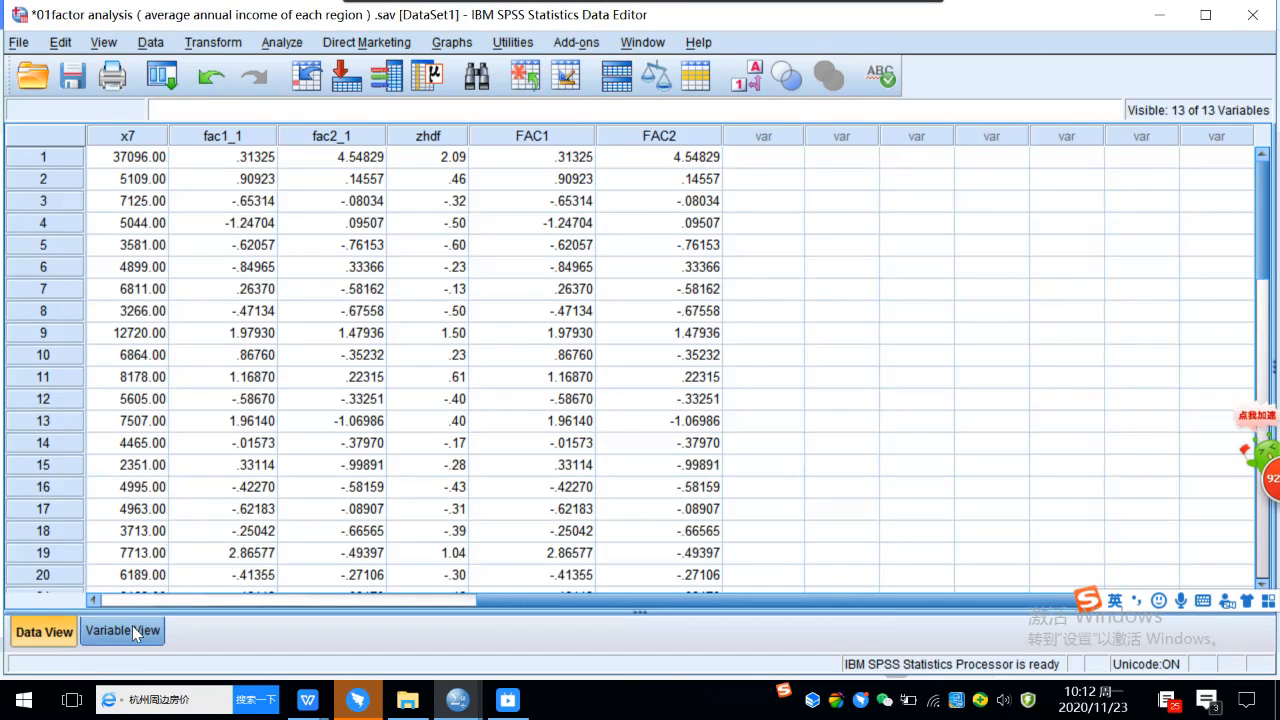
{"action": "left_click", "coordinate": [132, 628]}
{"action": "left_click", "coordinate": [138, 418]}
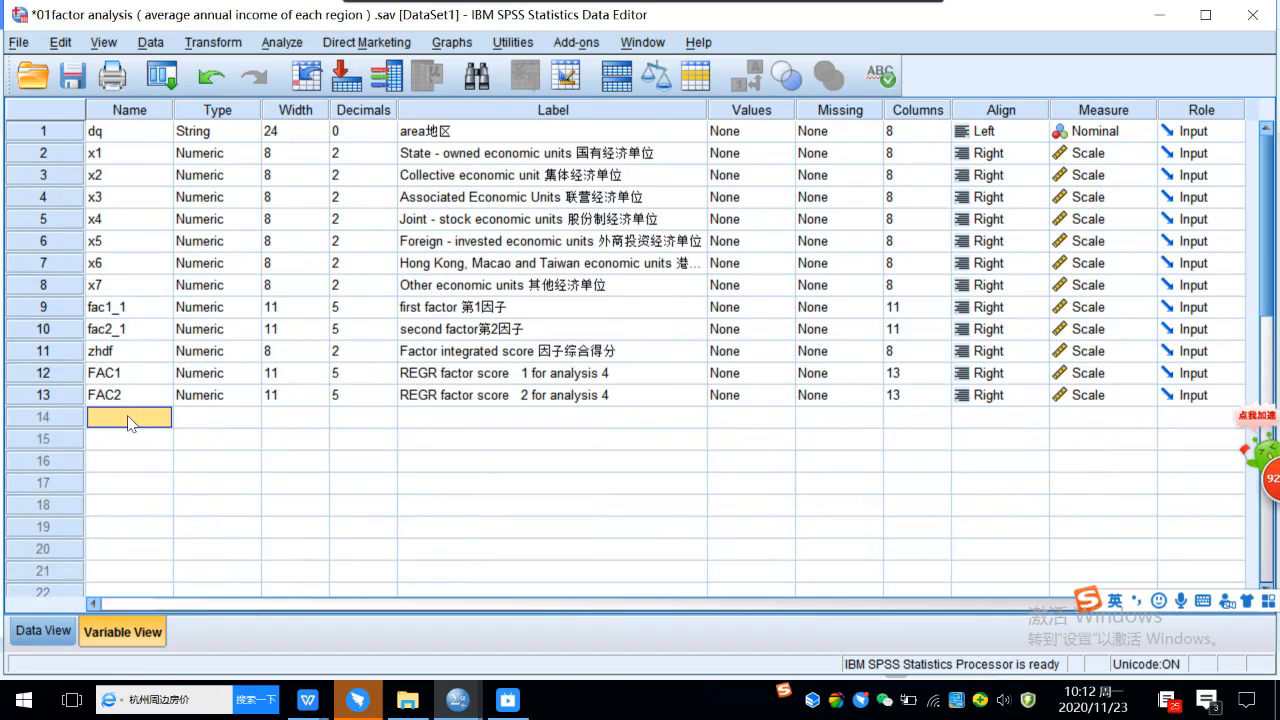
{"action": "left_click", "coordinate": [109, 421]}
{"action": "key", "text": "Caps_Lock"}
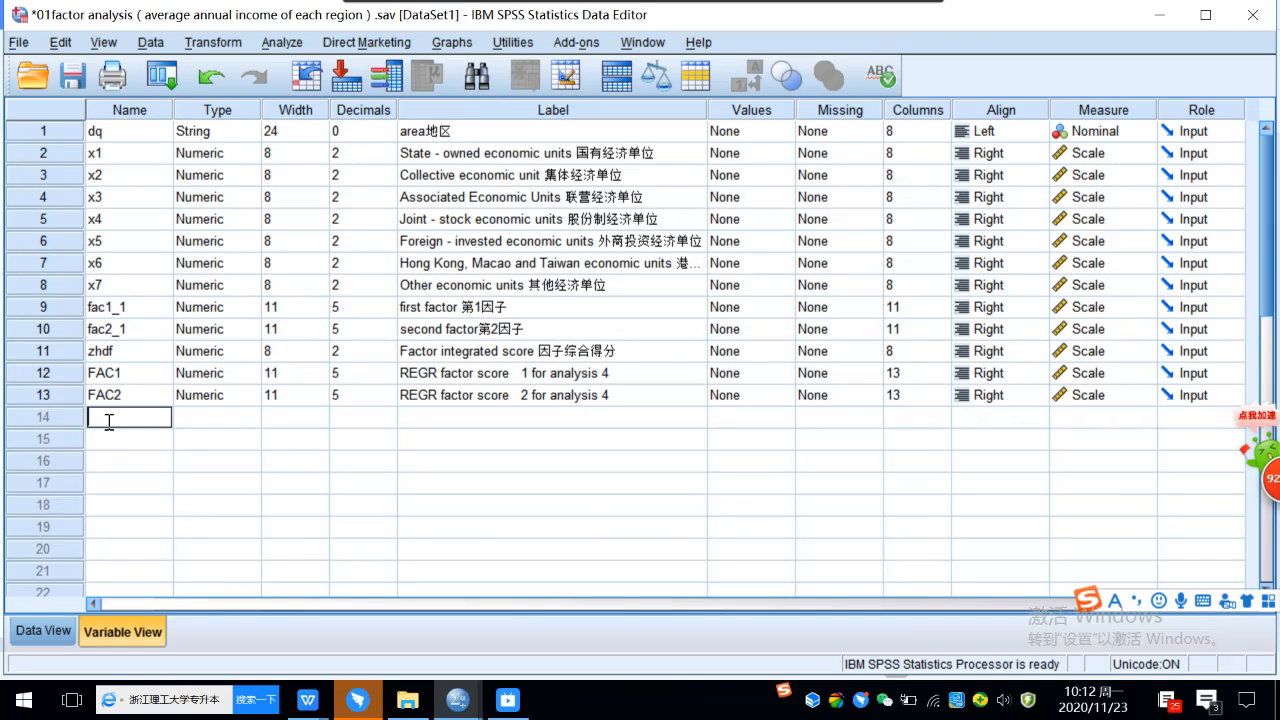
{"action": "type", "text": "F"}
{"action": "key", "text": "Caps_Lock"}
{"action": "left_click", "coordinate": [120, 431]}
Replace the labels of the factor score variables, using F1 for FAC1 and F2 for FAC2.
{"action": "left_click", "coordinate": [526, 375]}
{"action": "double_click", "coordinate": [537, 374]}
{"action": "left_click_drag", "start_coordinate": [619, 371], "coordinate": [469, 363]}
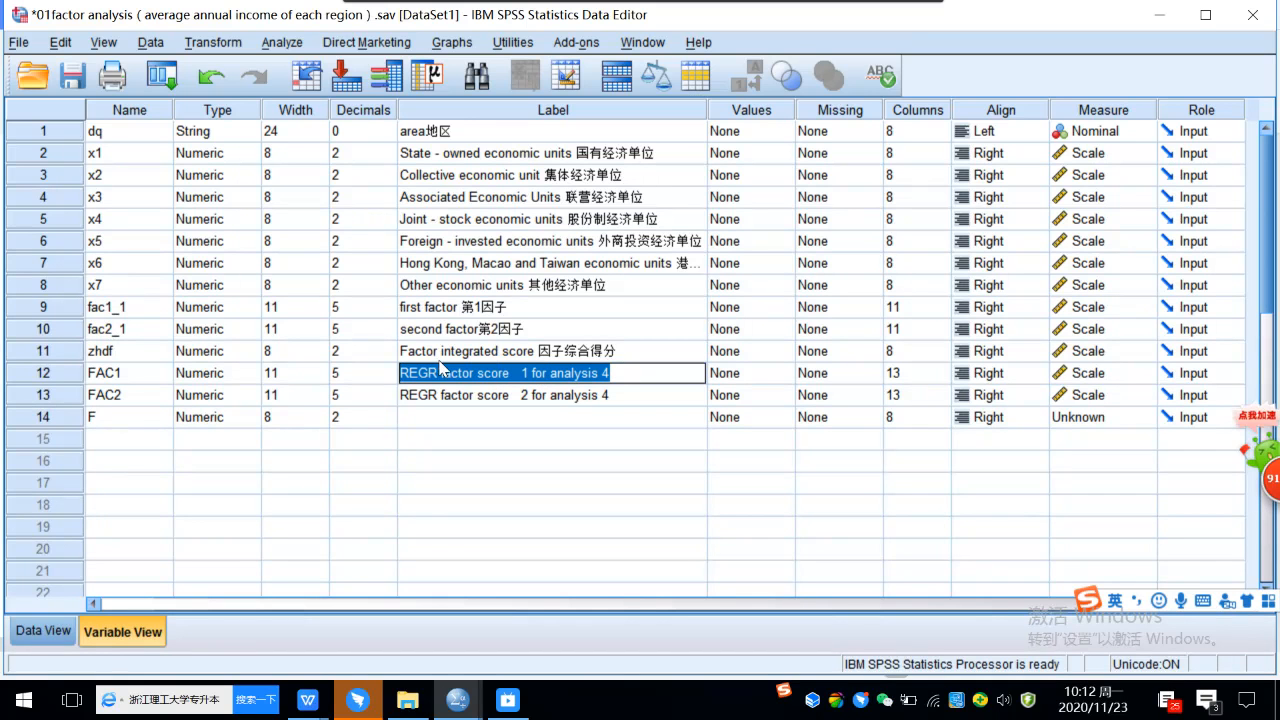
{"action": "type", "text": "F1"}
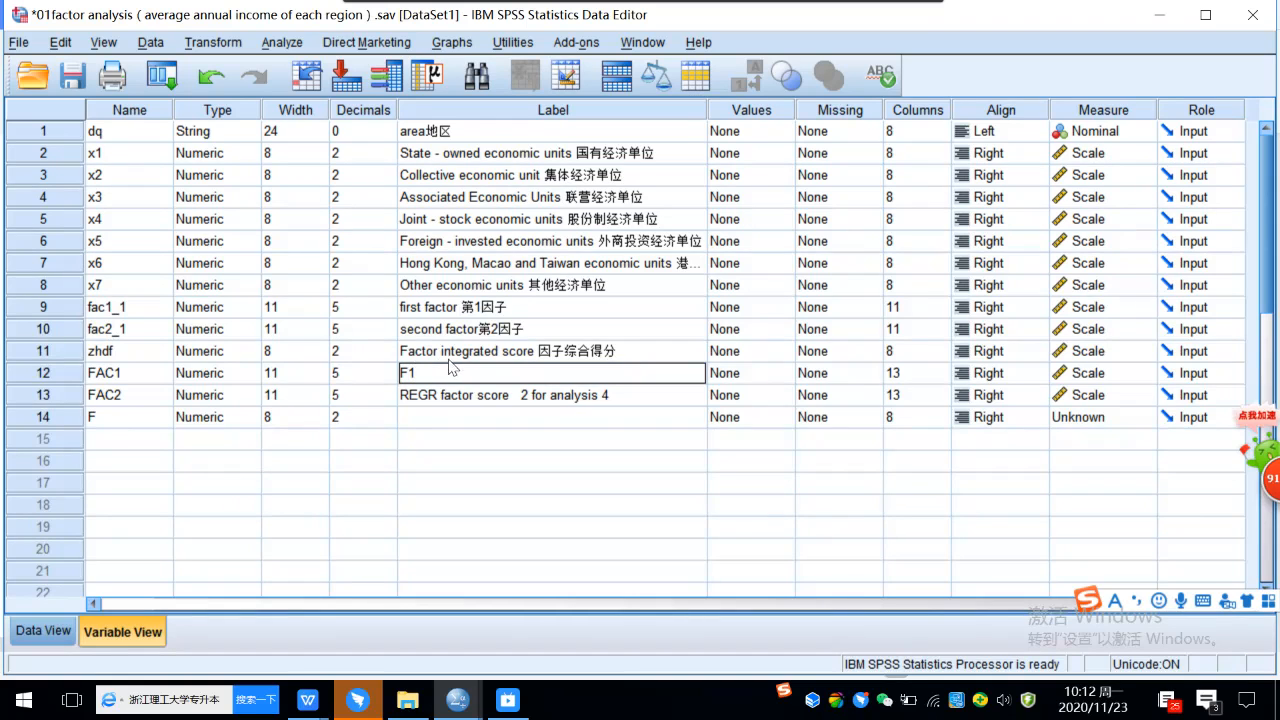
{"action": "left_click", "coordinate": [457, 406]}
{"action": "double_click", "coordinate": [469, 394]}
{"action": "left_click_drag", "start_coordinate": [631, 394], "coordinate": [398, 395]}
{"action": "type", "text": "F2"}
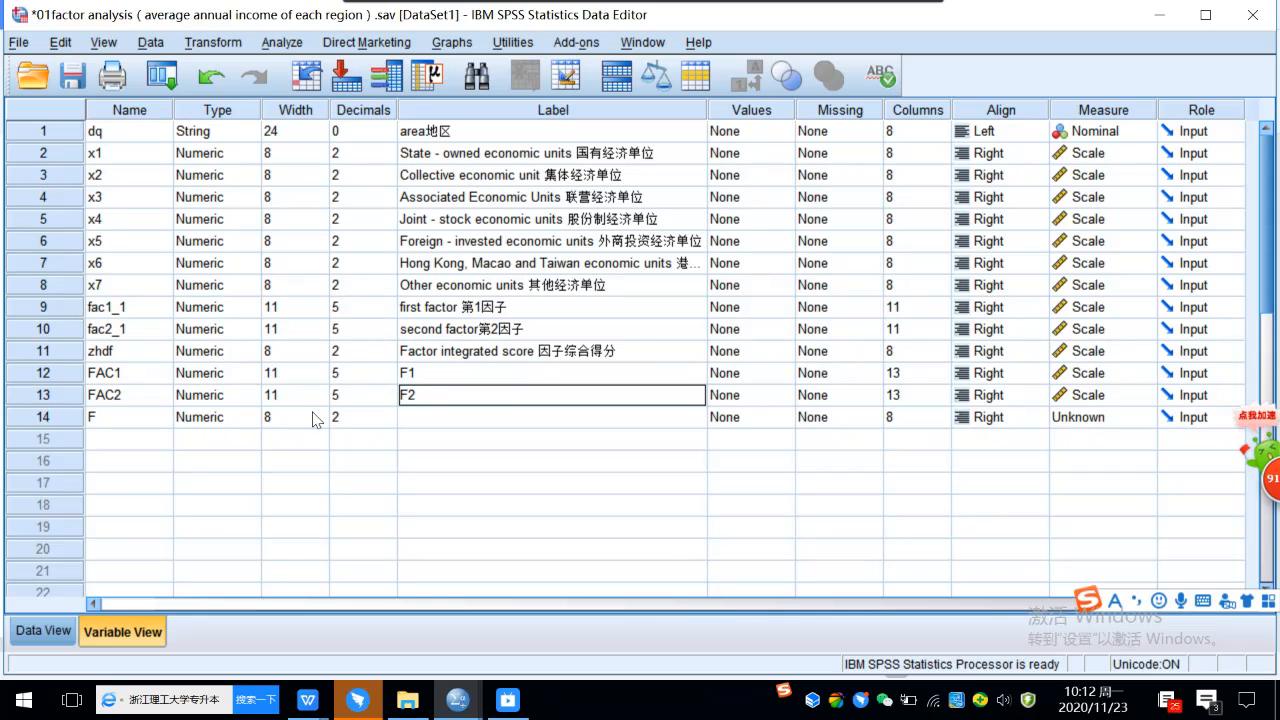
{"action": "left_click", "coordinate": [205, 462]}
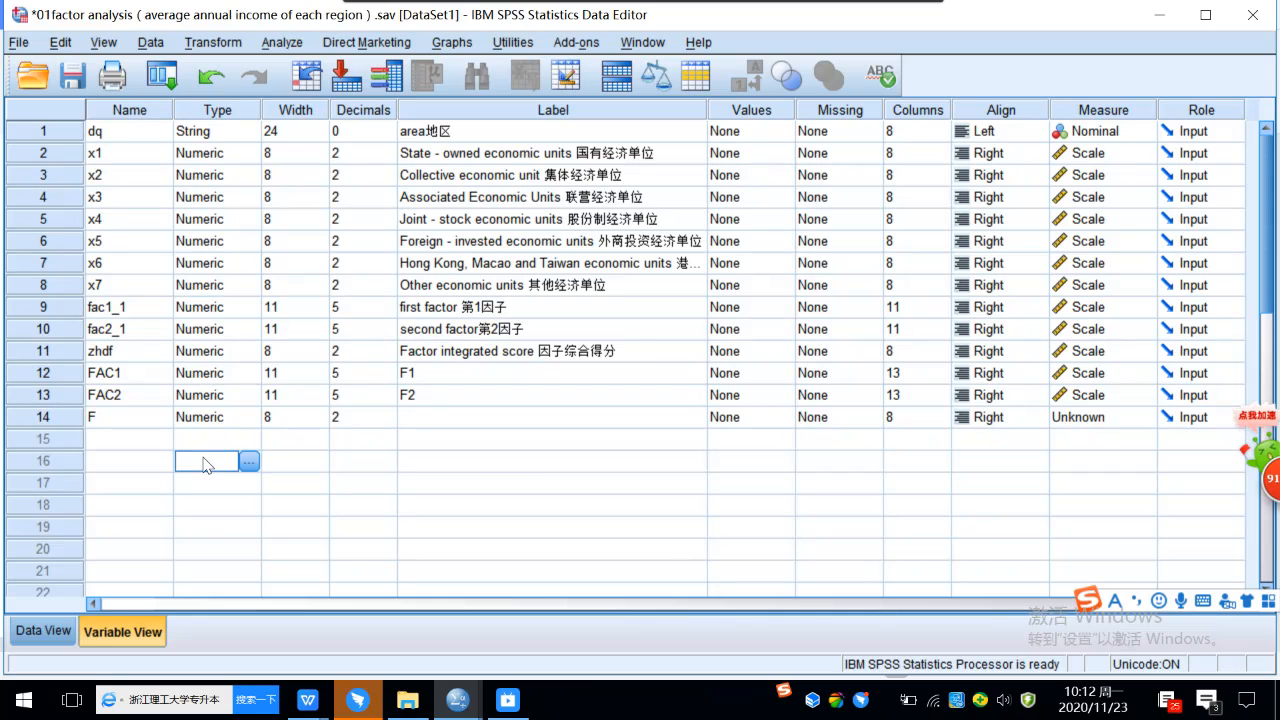
Start Compute Variable and set F as the target variable.
{"action": "left_click", "coordinate": [107, 420]}
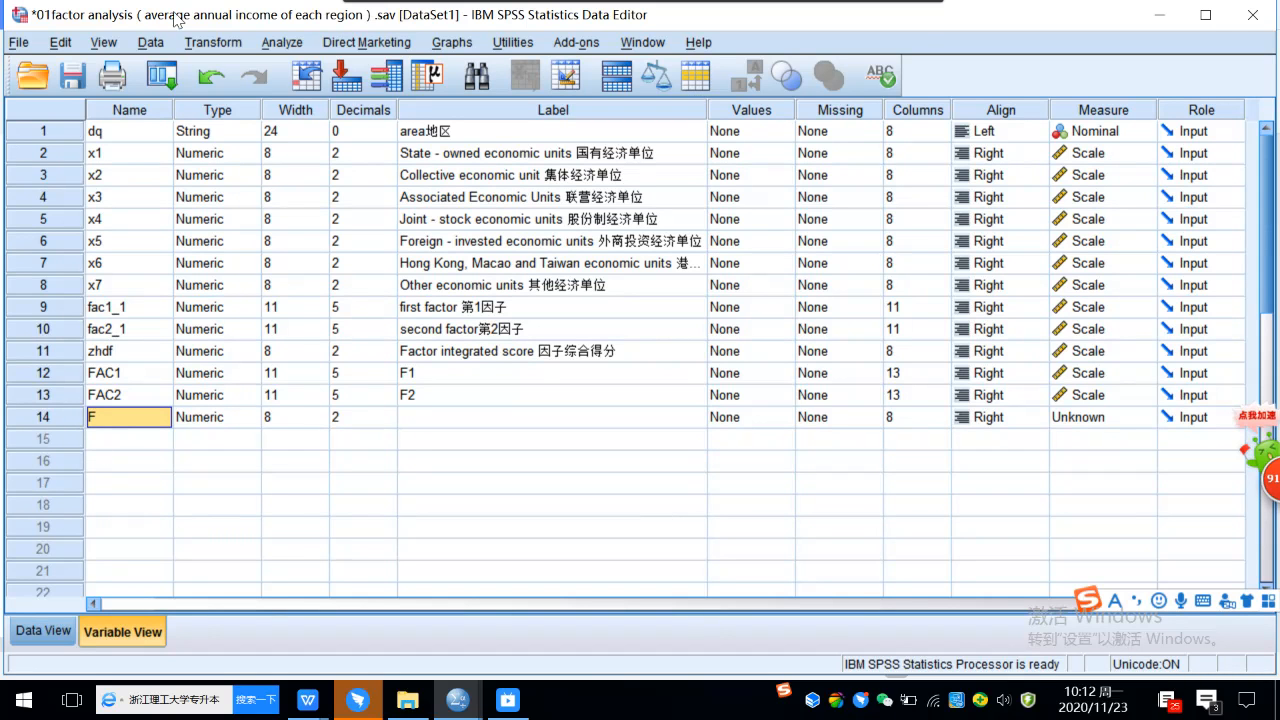
{"action": "left_click", "coordinate": [162, 463]}
{"action": "left_click", "coordinate": [115, 422]}
{"action": "left_click", "coordinate": [210, 42]}
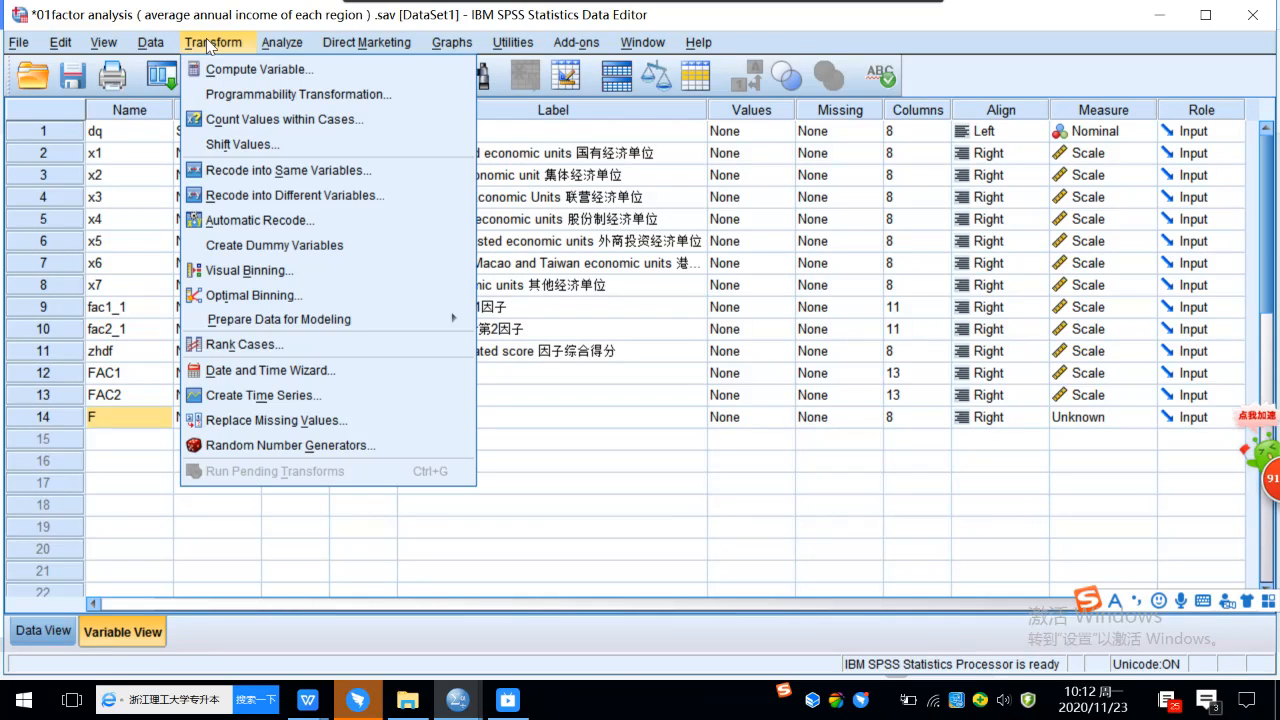
{"action": "left_click", "coordinate": [283, 72]}
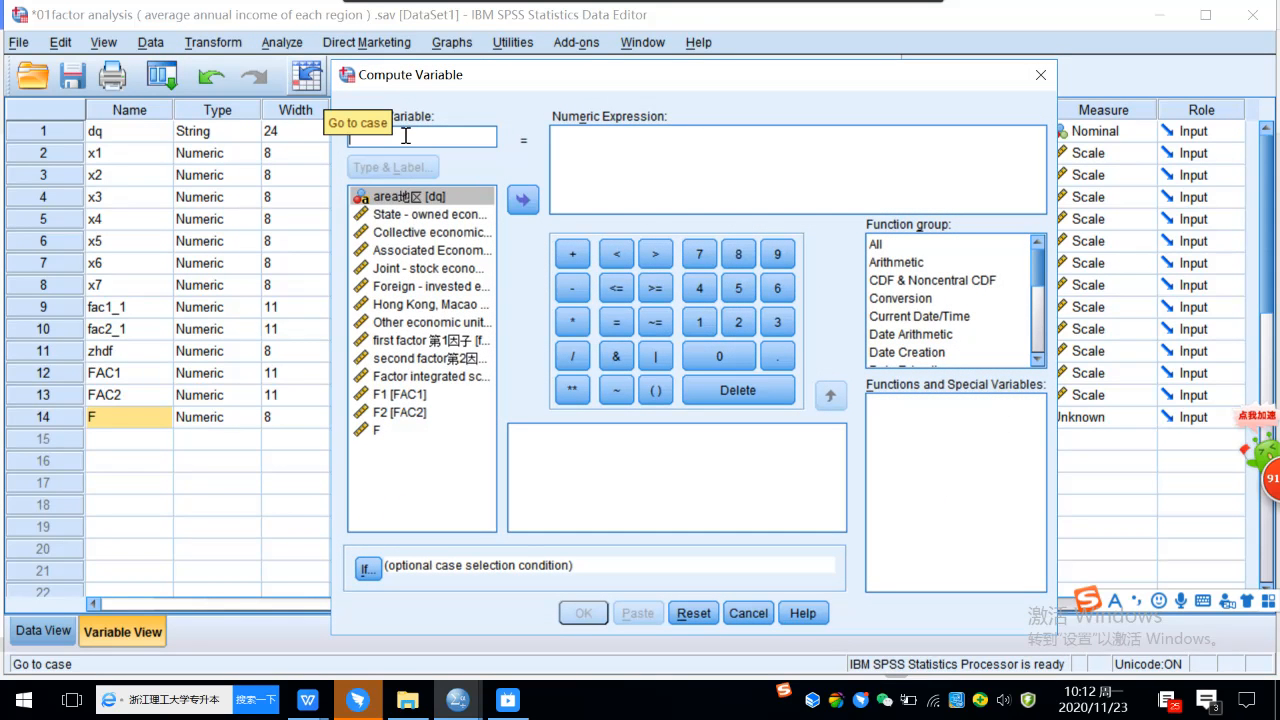
{"action": "type", "text": "F"}
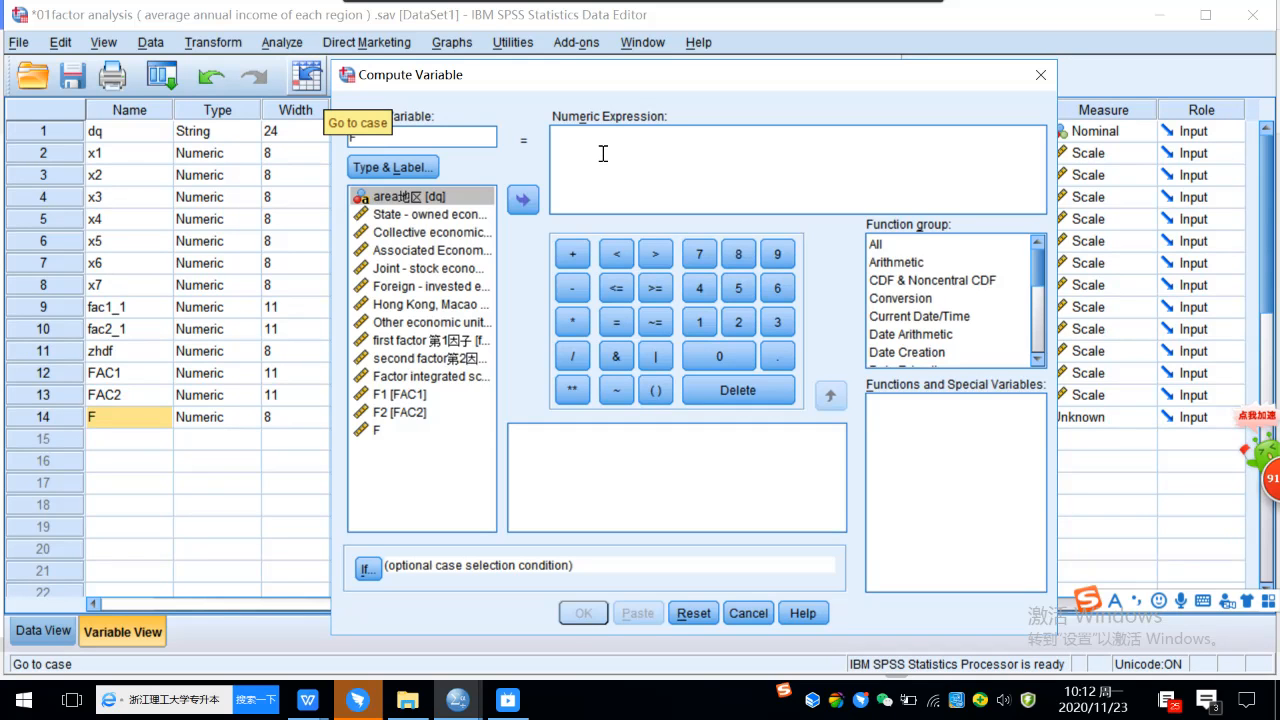
Enter the first factor's weight (45.261 / 84.259) in the numeric expression.
{"action": "left_click", "coordinate": [603, 153]}
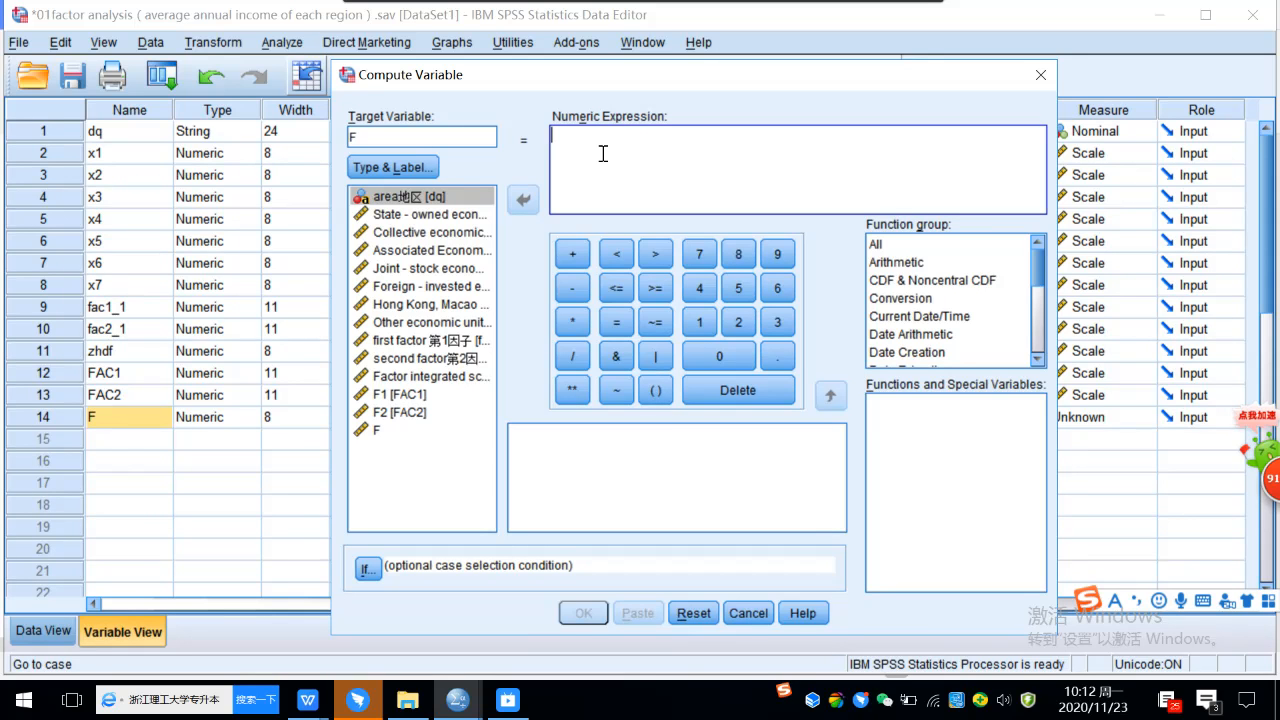
{"action": "left_click", "coordinate": [653, 390]}
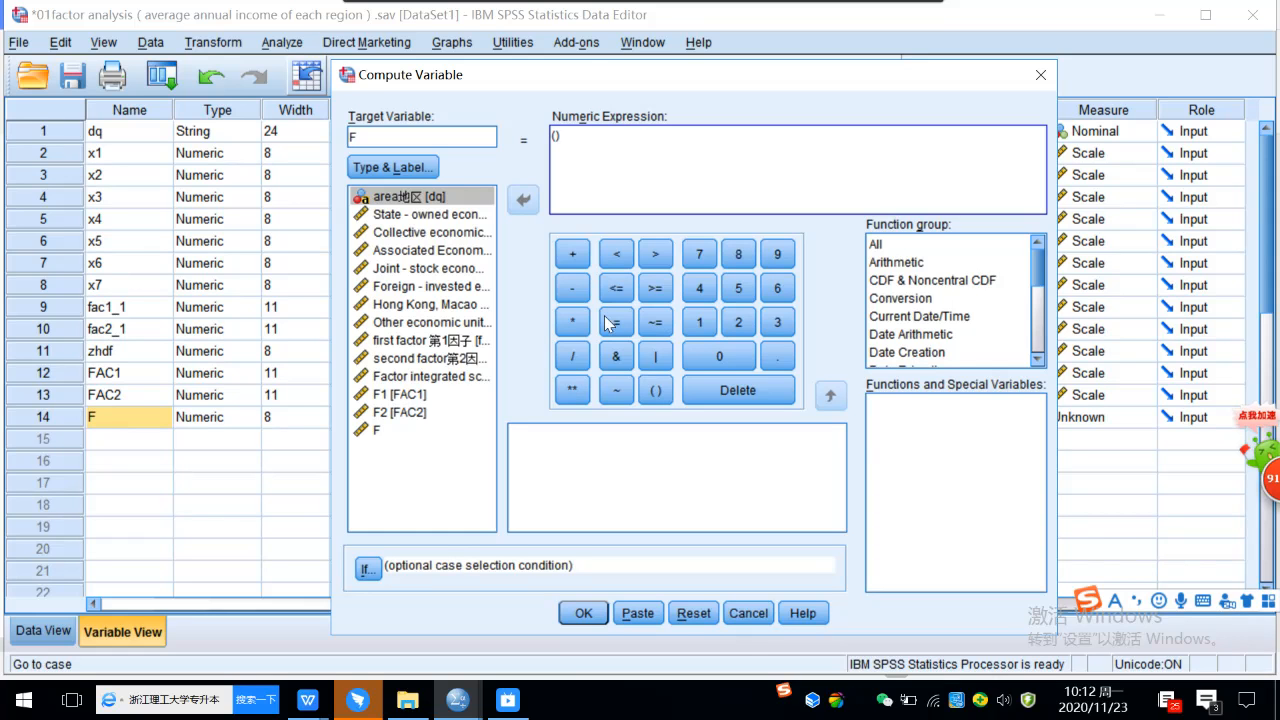
{"action": "left_click", "coordinate": [702, 287]}
{"action": "left_click", "coordinate": [738, 287]}
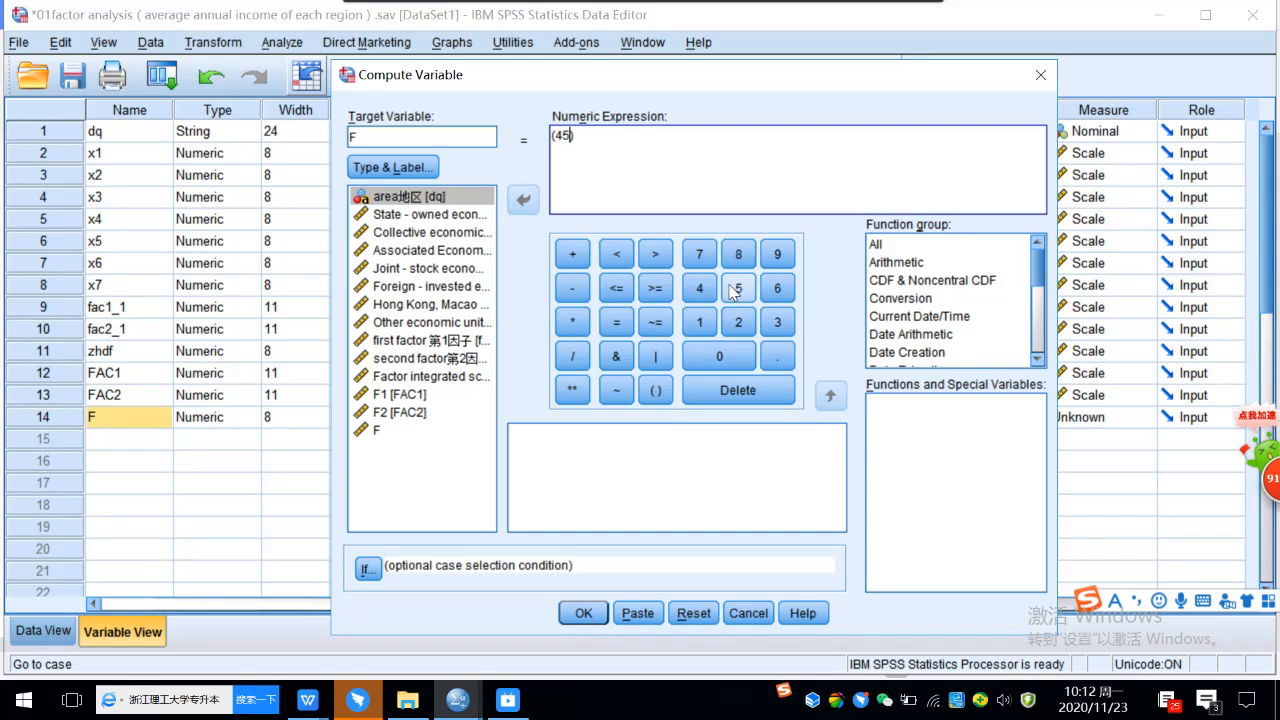
{"action": "left_click", "coordinate": [777, 356]}
{"action": "left_click", "coordinate": [738, 322]}
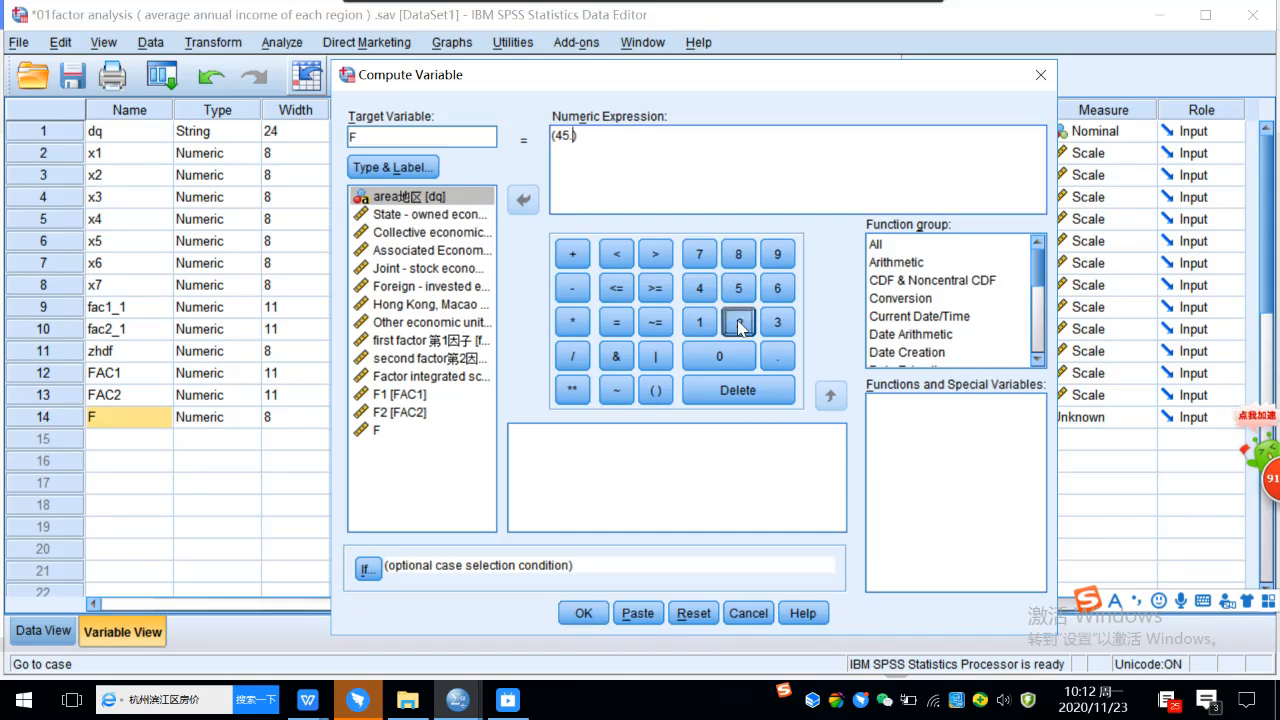
{"action": "left_click", "coordinate": [778, 290]}
{"action": "left_click", "coordinate": [700, 322]}
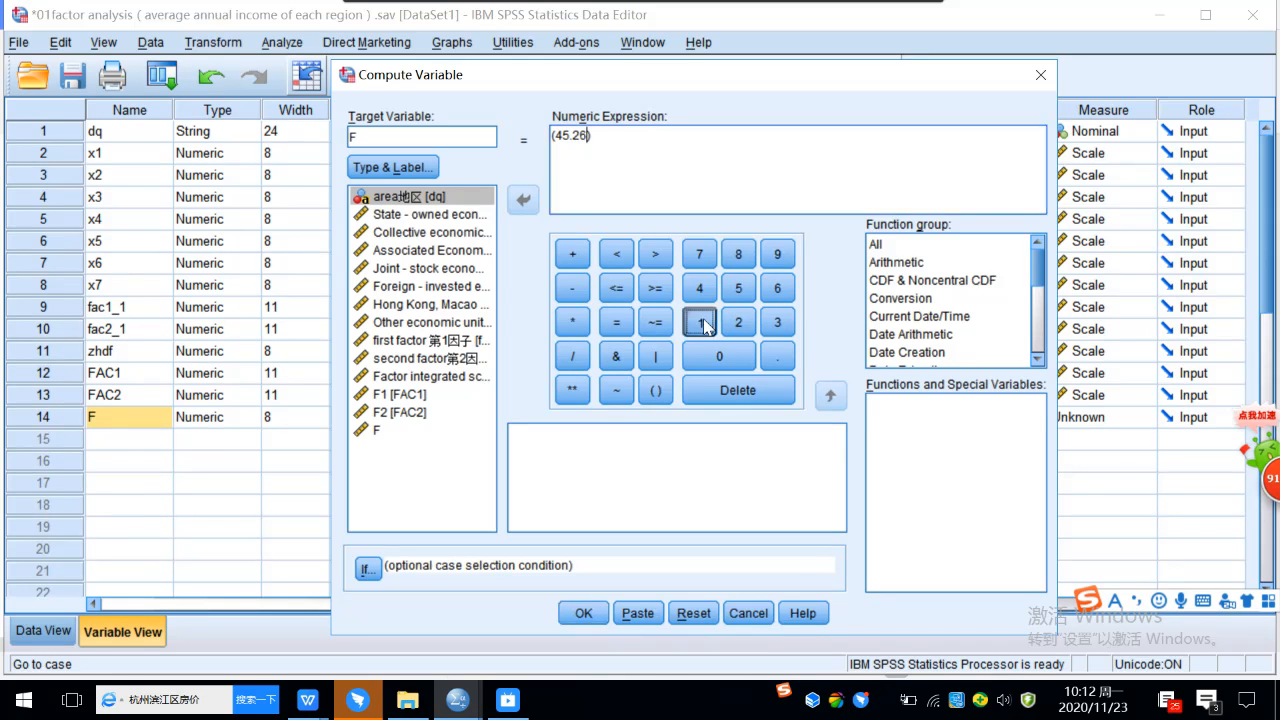
{"action": "left_click", "coordinate": [573, 358]}
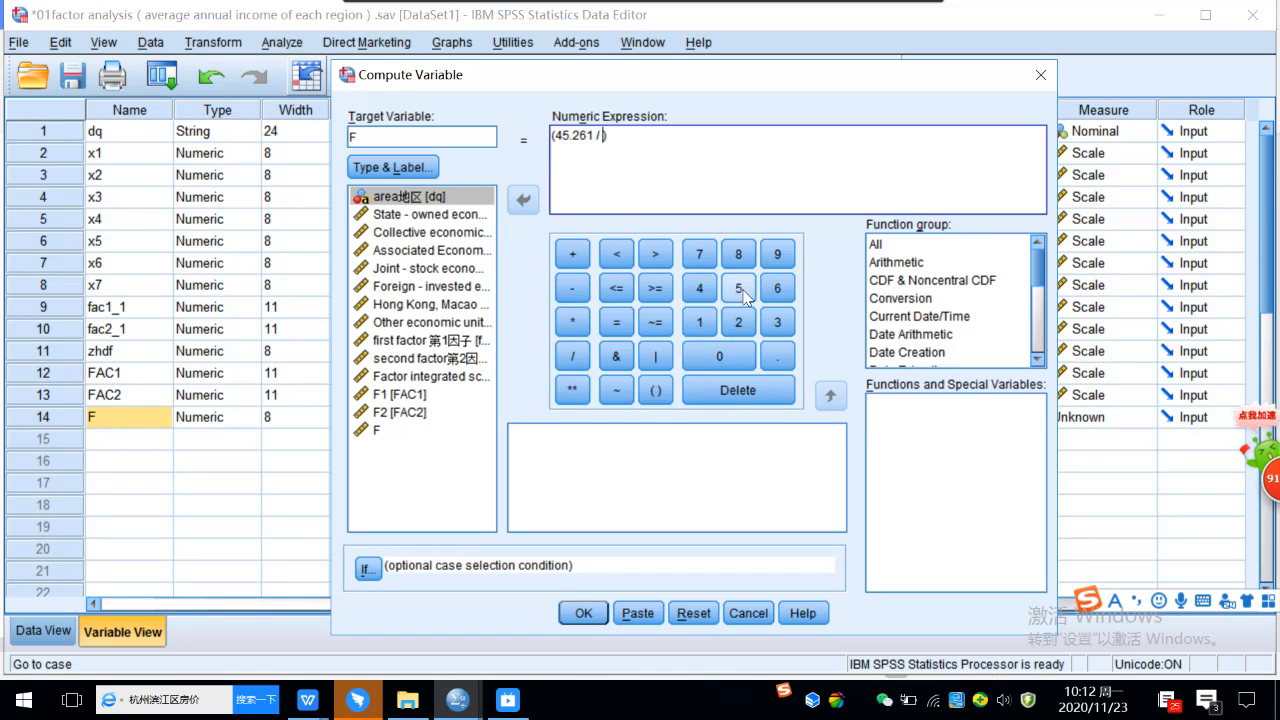
{"action": "left_click", "coordinate": [739, 256]}
{"action": "left_click", "coordinate": [699, 289]}
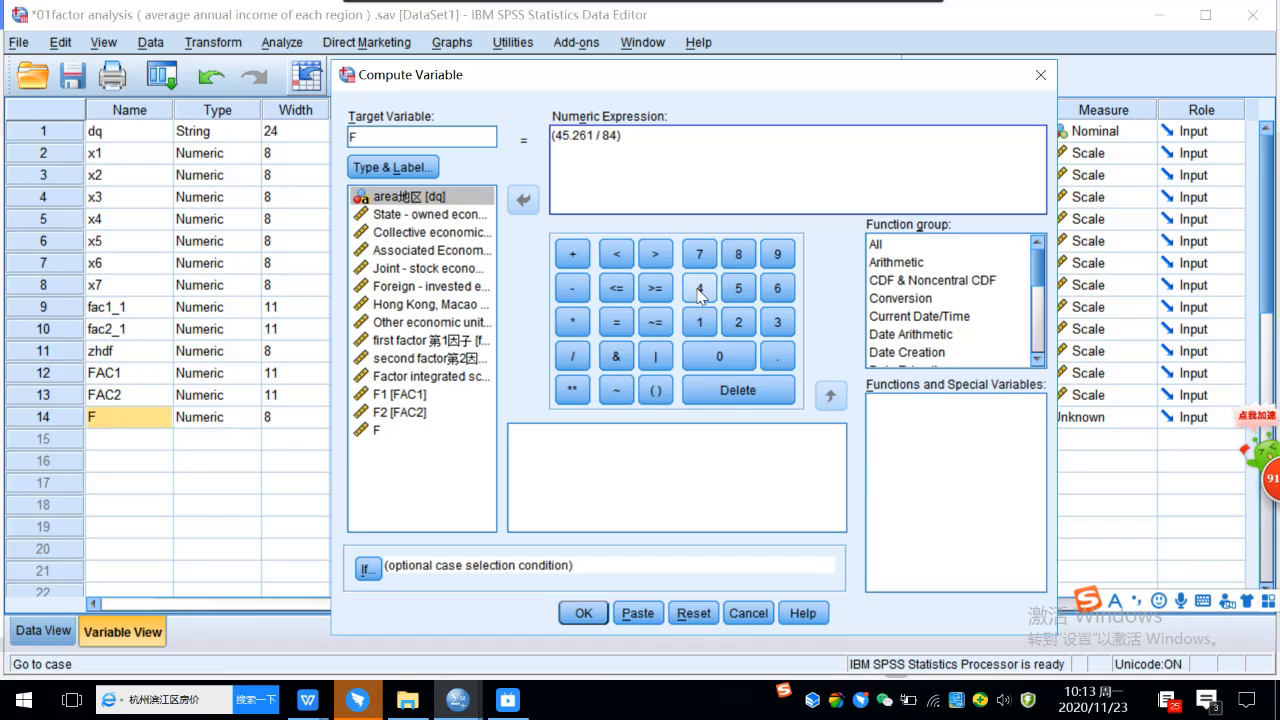
{"action": "left_click", "coordinate": [762, 352]}
{"action": "left_click", "coordinate": [738, 322]}
{"action": "left_click", "coordinate": [738, 290]}
{"action": "left_click", "coordinate": [765, 262]}
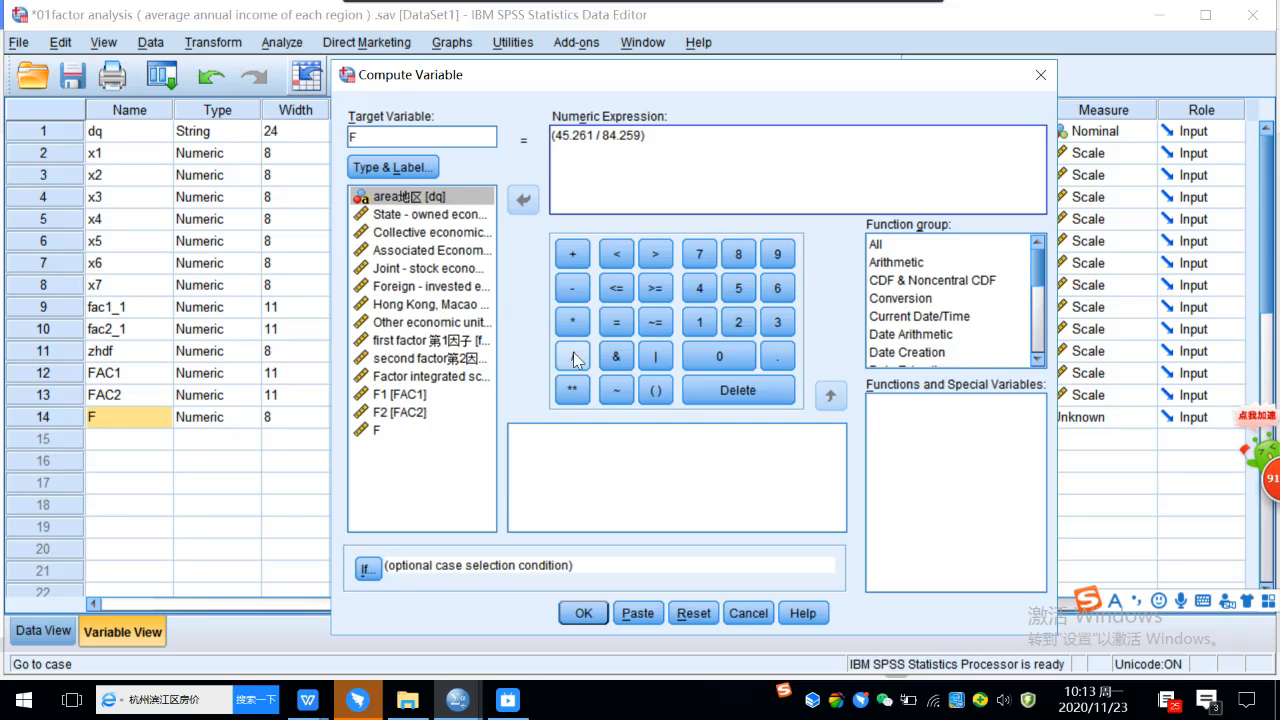
Multiply the first weight by FAC1 in the numeric expression and append a plus sign for the second term.
{"action": "left_click", "coordinate": [566, 320]}
{"action": "left_click", "coordinate": [455, 395]}
{"action": "left_click", "coordinate": [523, 200]}
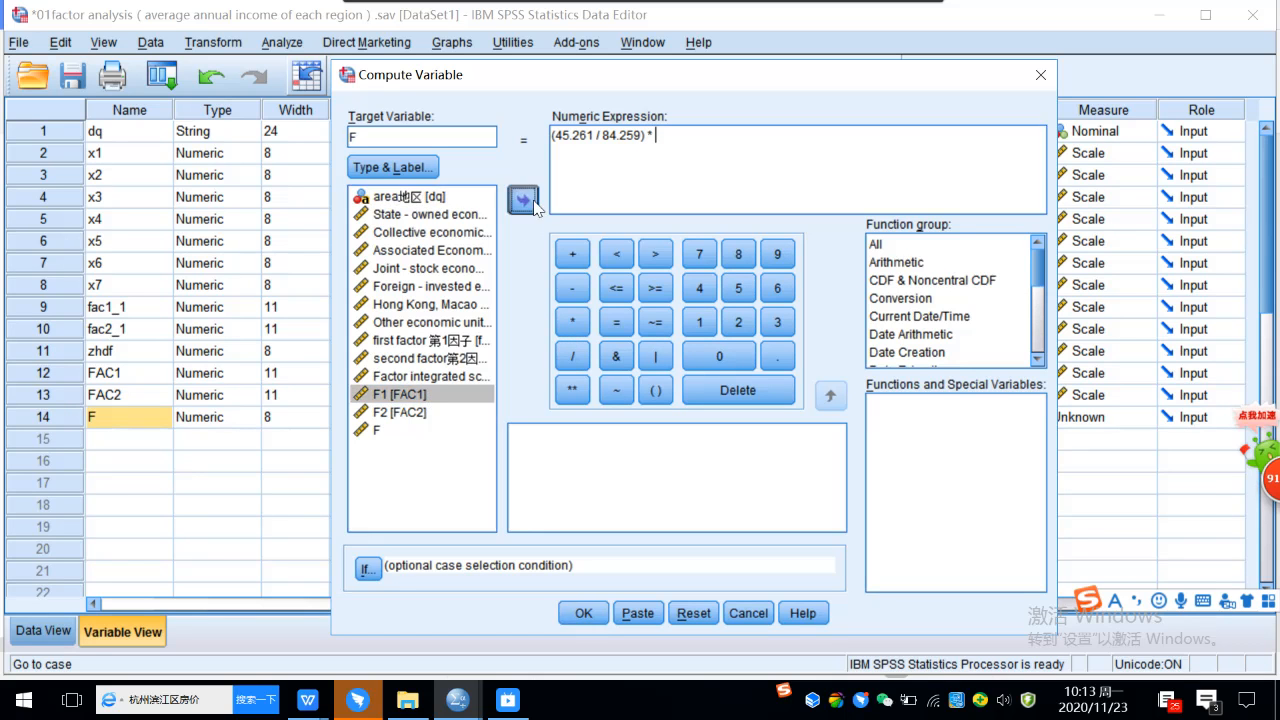
{"action": "left_click", "coordinate": [572, 254]}
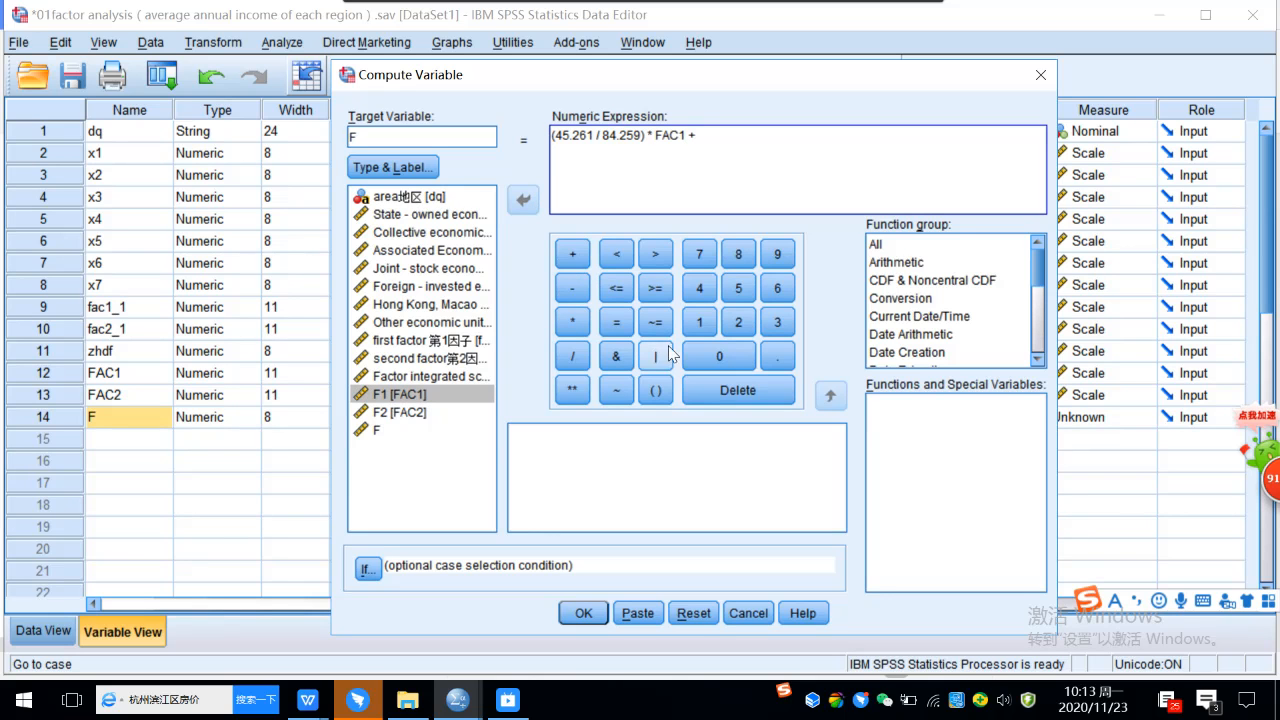
Append the second factor's weight (38.997 / 84.259) to the numeric expression.
{"action": "left_click", "coordinate": [655, 391]}
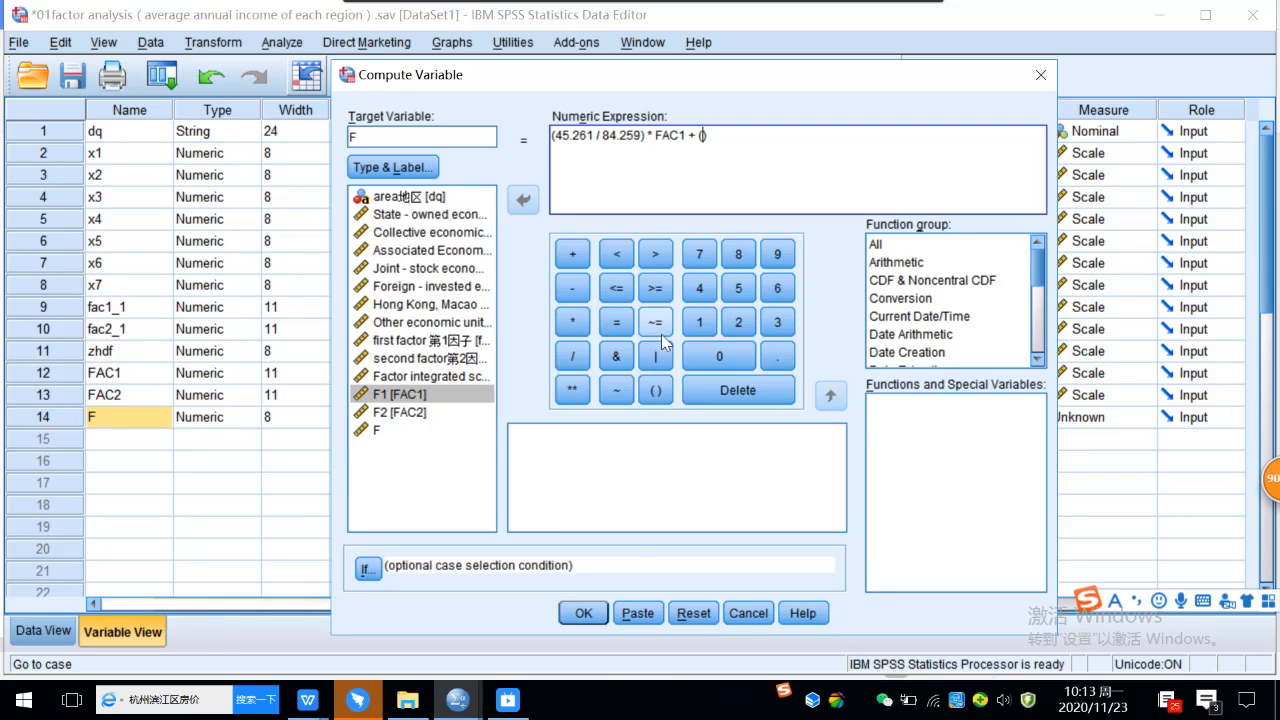
{"action": "left_click", "coordinate": [778, 322]}
{"action": "left_click", "coordinate": [738, 254]}
{"action": "left_click", "coordinate": [765, 352]}
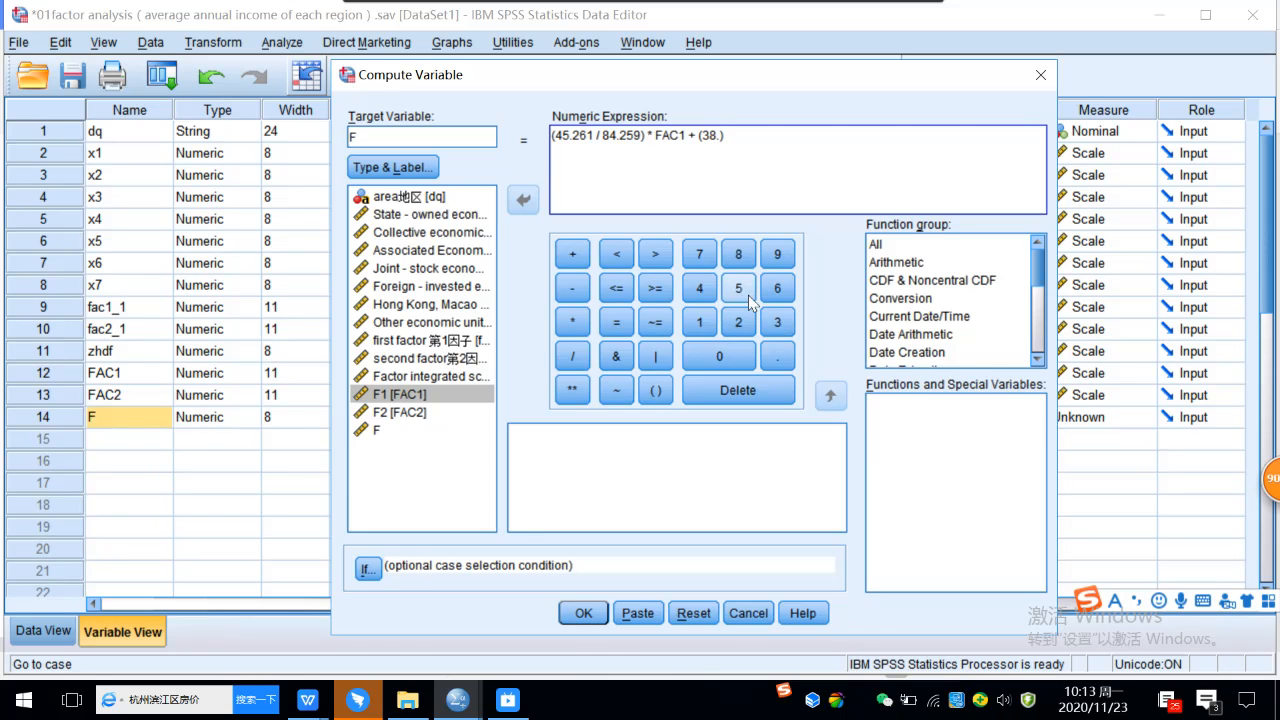
{"action": "left_click", "coordinate": [778, 256]}
{"action": "left_click", "coordinate": [778, 256]}
{"action": "left_click", "coordinate": [700, 254]}
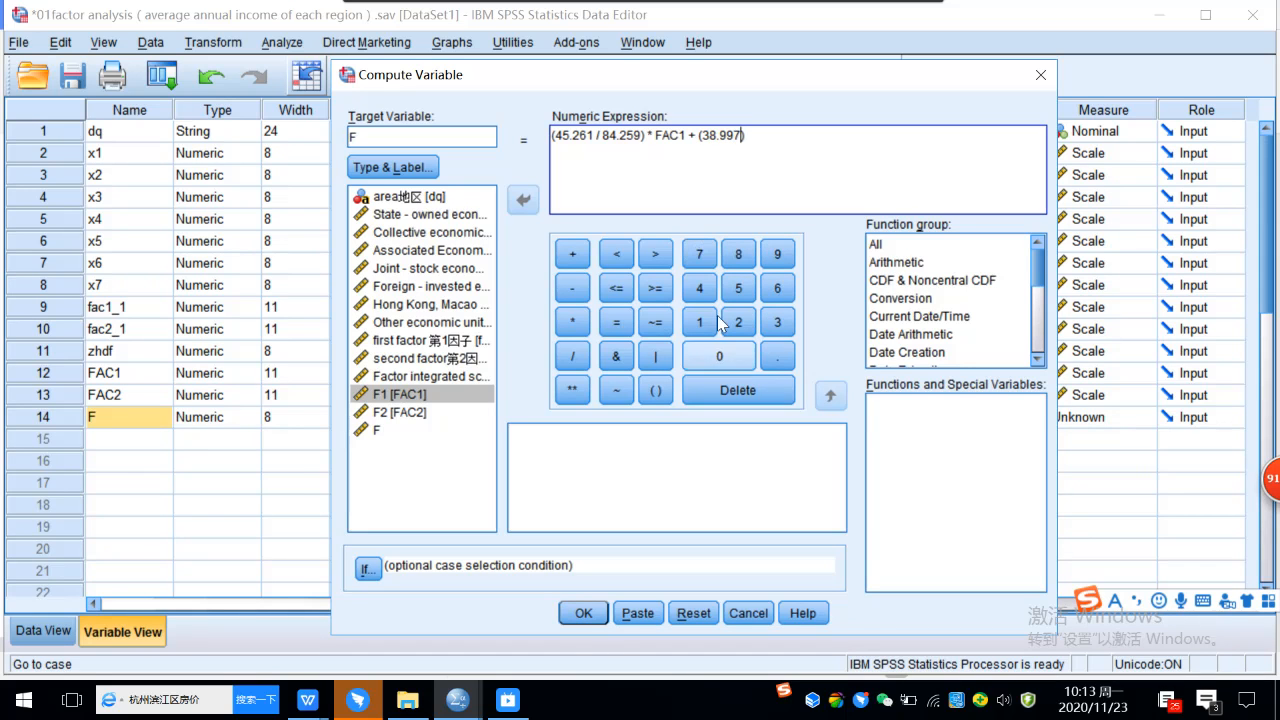
{"action": "left_click", "coordinate": [570, 358]}
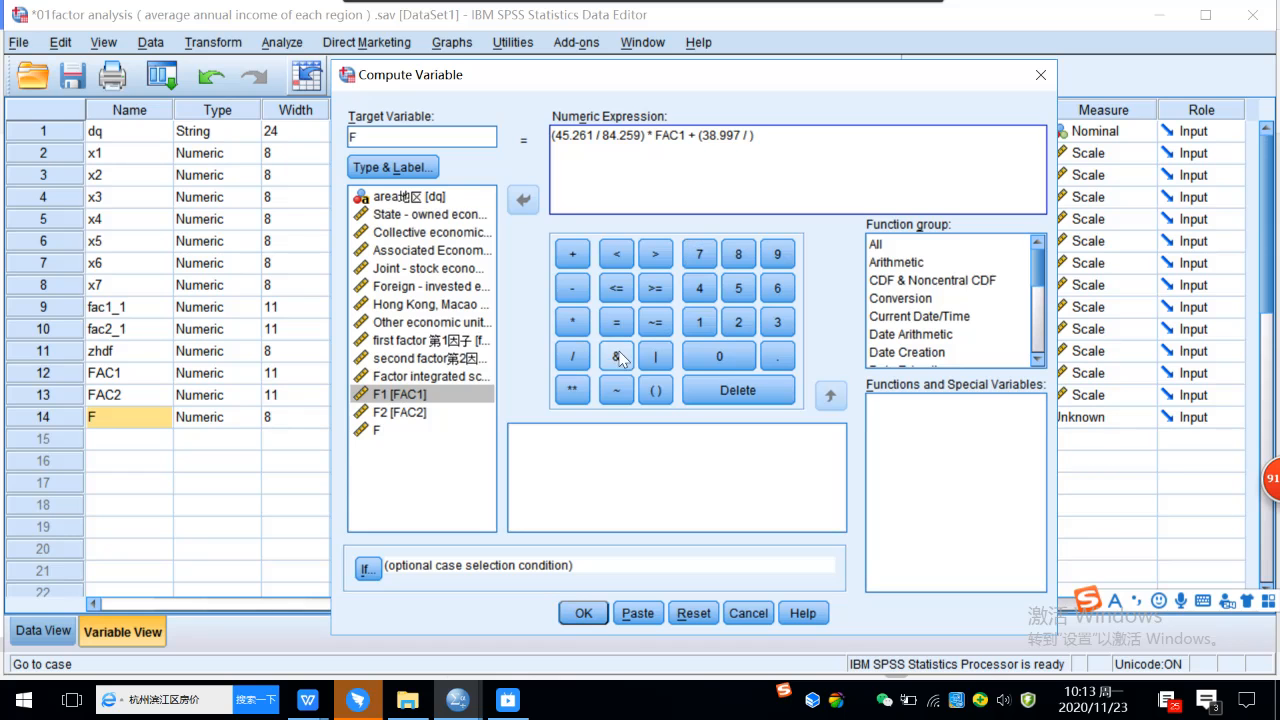
{"action": "left_click", "coordinate": [738, 254]}
{"action": "left_click", "coordinate": [700, 288]}
{"action": "left_click", "coordinate": [777, 356]}
{"action": "left_click", "coordinate": [738, 322]}
{"action": "left_click", "coordinate": [738, 288]}
{"action": "left_click", "coordinate": [778, 256]}
{"action": "left_click", "coordinate": [806, 138]}
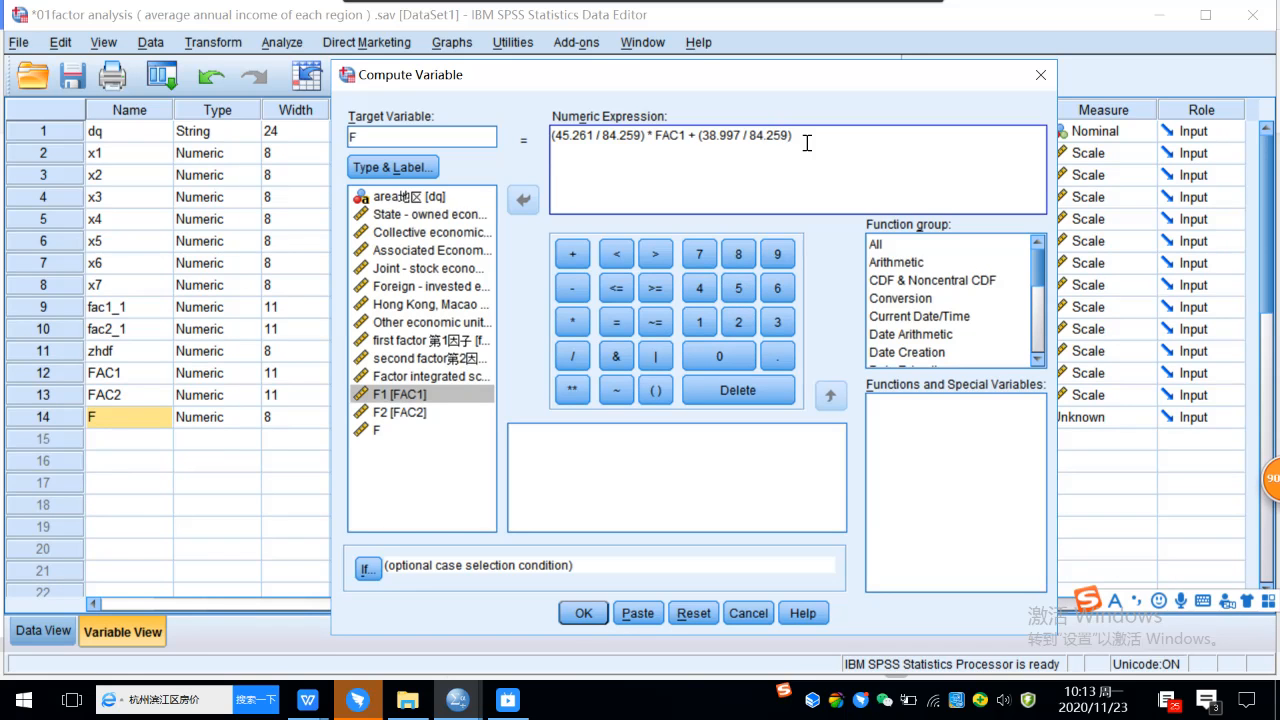
Multiply the second weight by FAC2 and run the computation, allowing the existing variable F to be changed.
{"action": "left_click", "coordinate": [576, 323]}
{"action": "left_click", "coordinate": [400, 412]}
{"action": "left_click", "coordinate": [523, 200]}
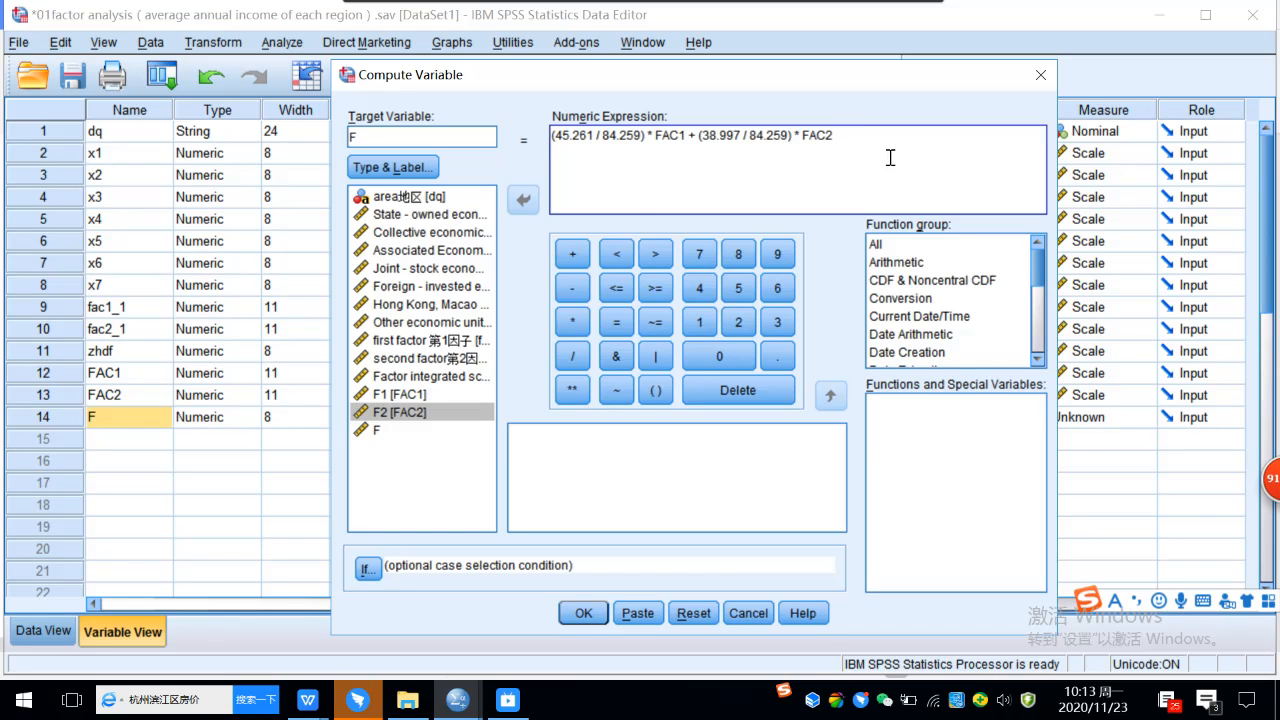
{"action": "left_click", "coordinate": [408, 138]}
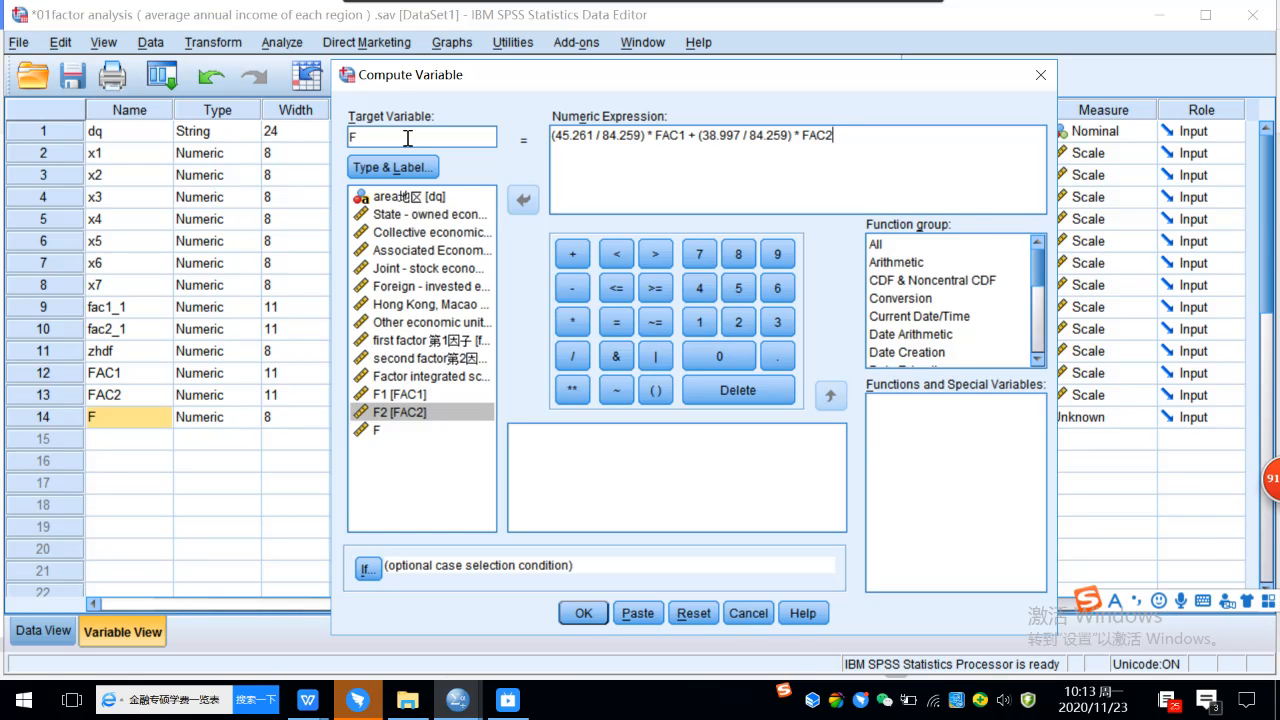
{"action": "left_click", "coordinate": [579, 614]}
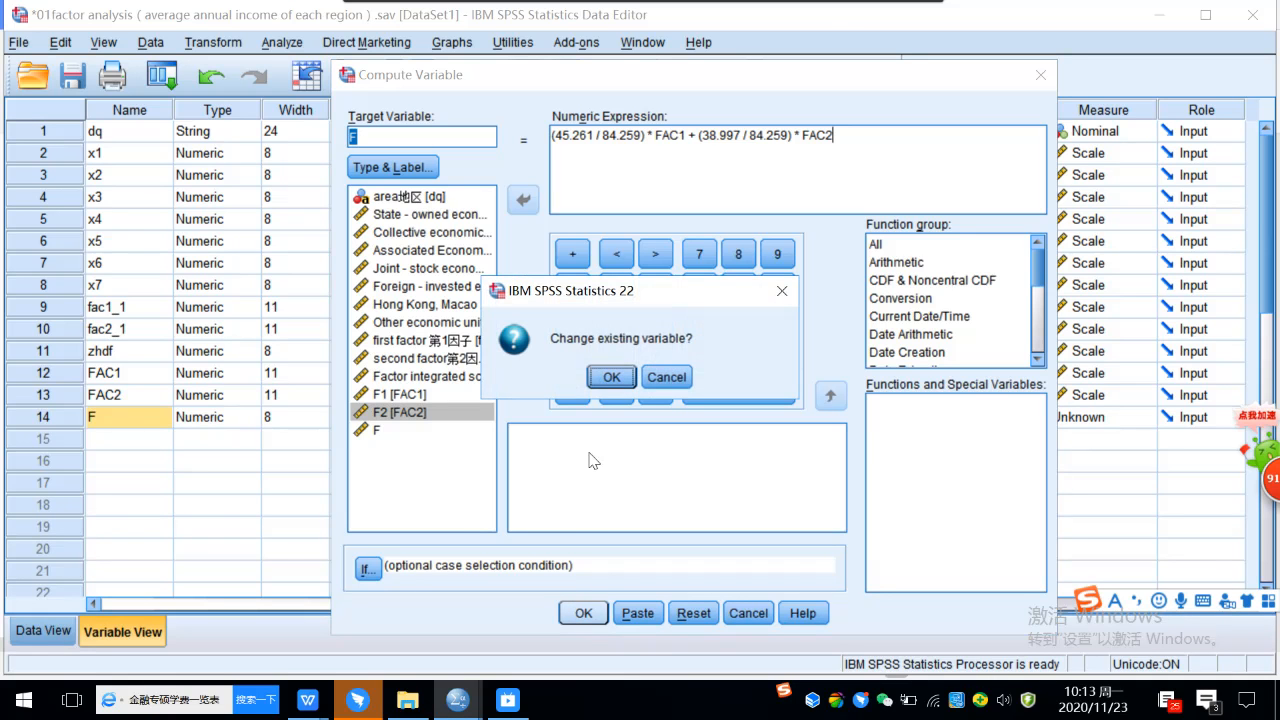
{"action": "left_click", "coordinate": [607, 374]}
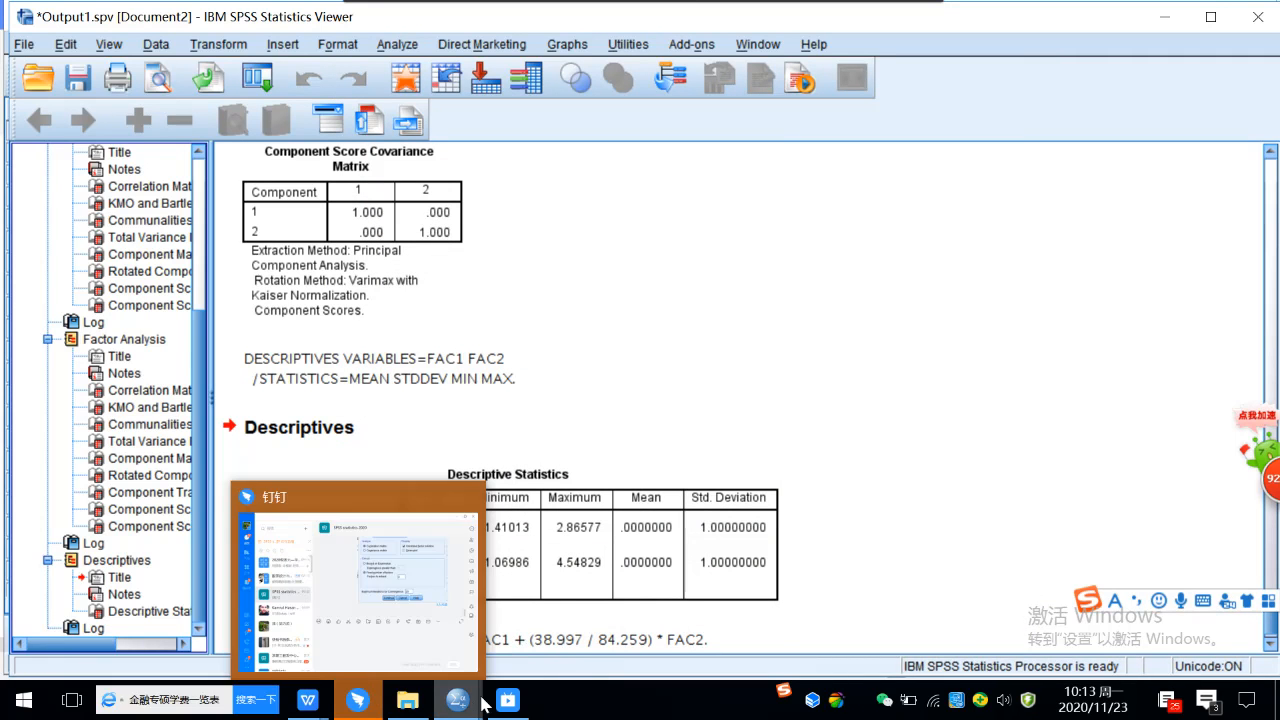
Bring back the Data Editor's variable list, and switch to the lecture 7 factor analysis document in WPS Writer.
{"action": "mouse_move", "coordinate": [470, 705]}
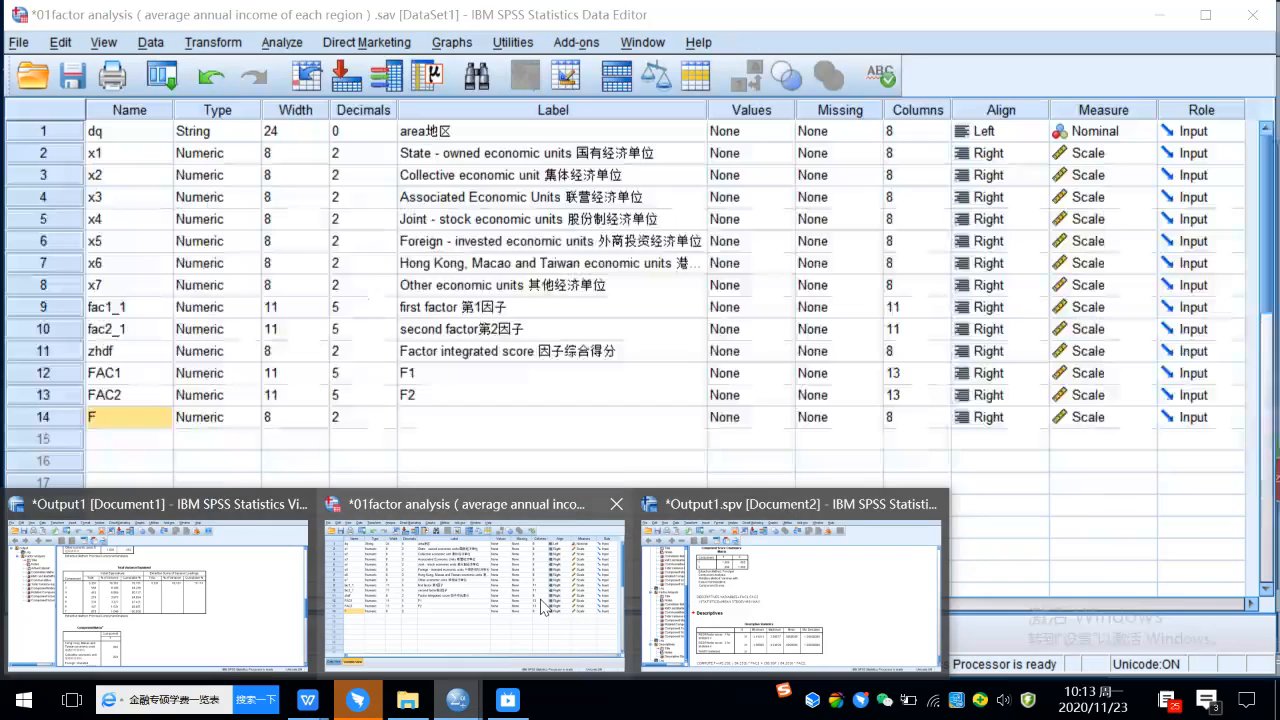
{"action": "left_click", "coordinate": [519, 574]}
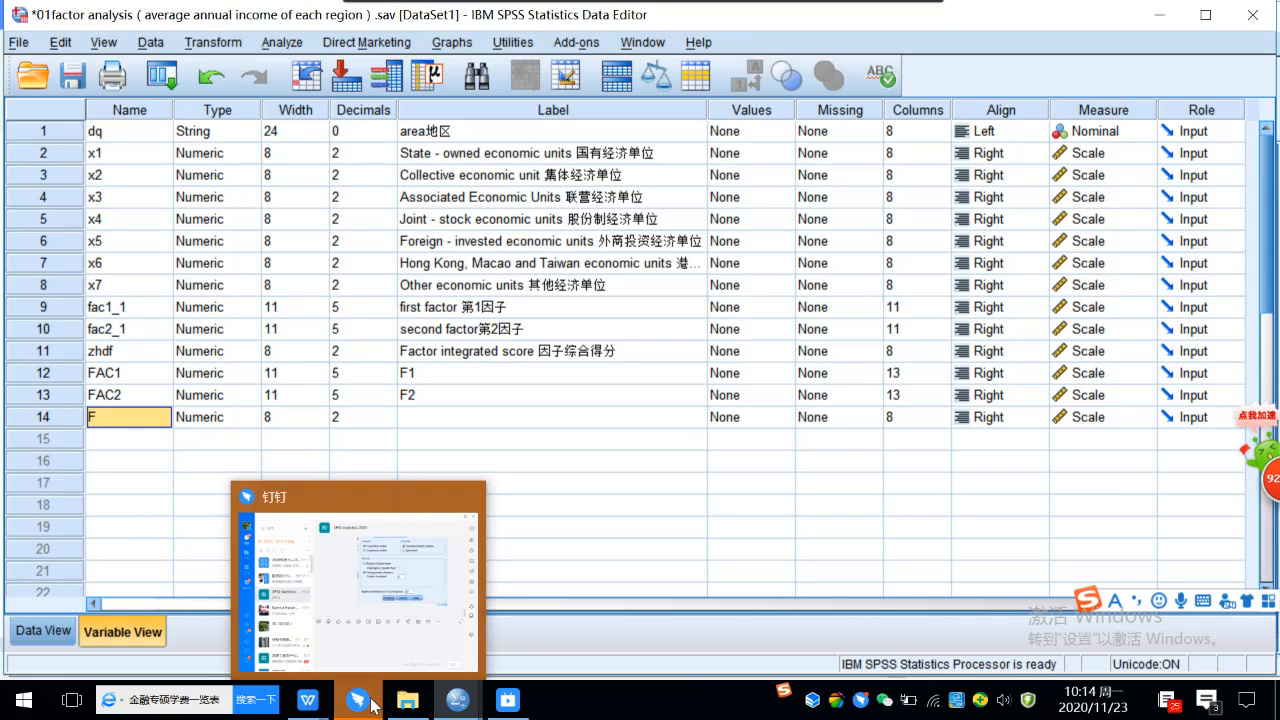
{"action": "mouse_move", "coordinate": [313, 708]}
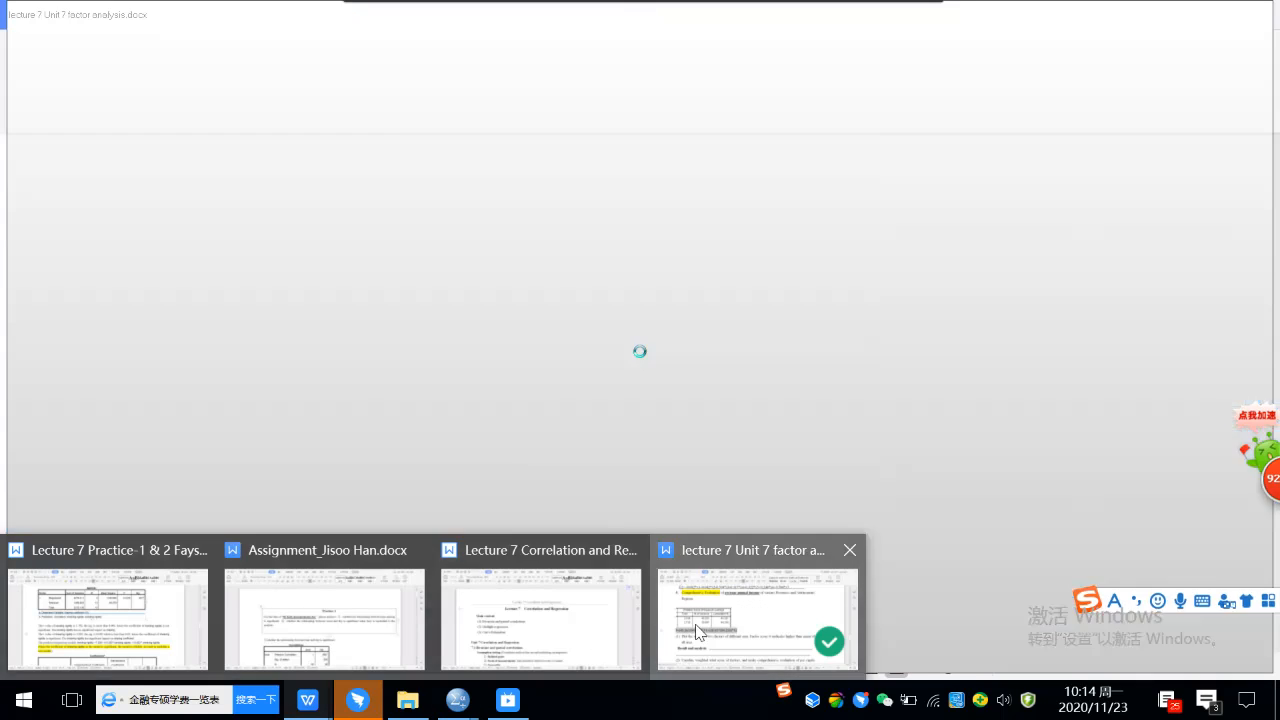
{"action": "left_click", "coordinate": [697, 632]}
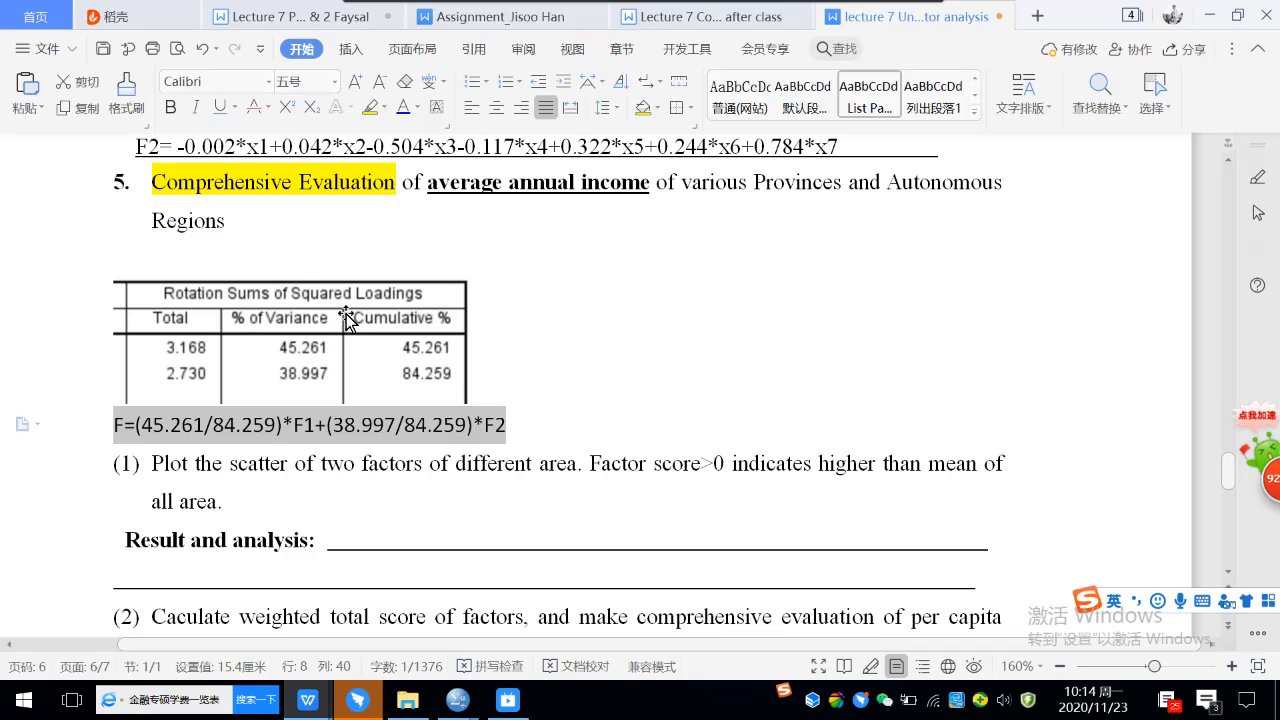
Try to remove the line break between "Regions" and the Rotation Sums of Squared Loadings table, and undo the deletion.
{"action": "left_click", "coordinate": [285, 234]}
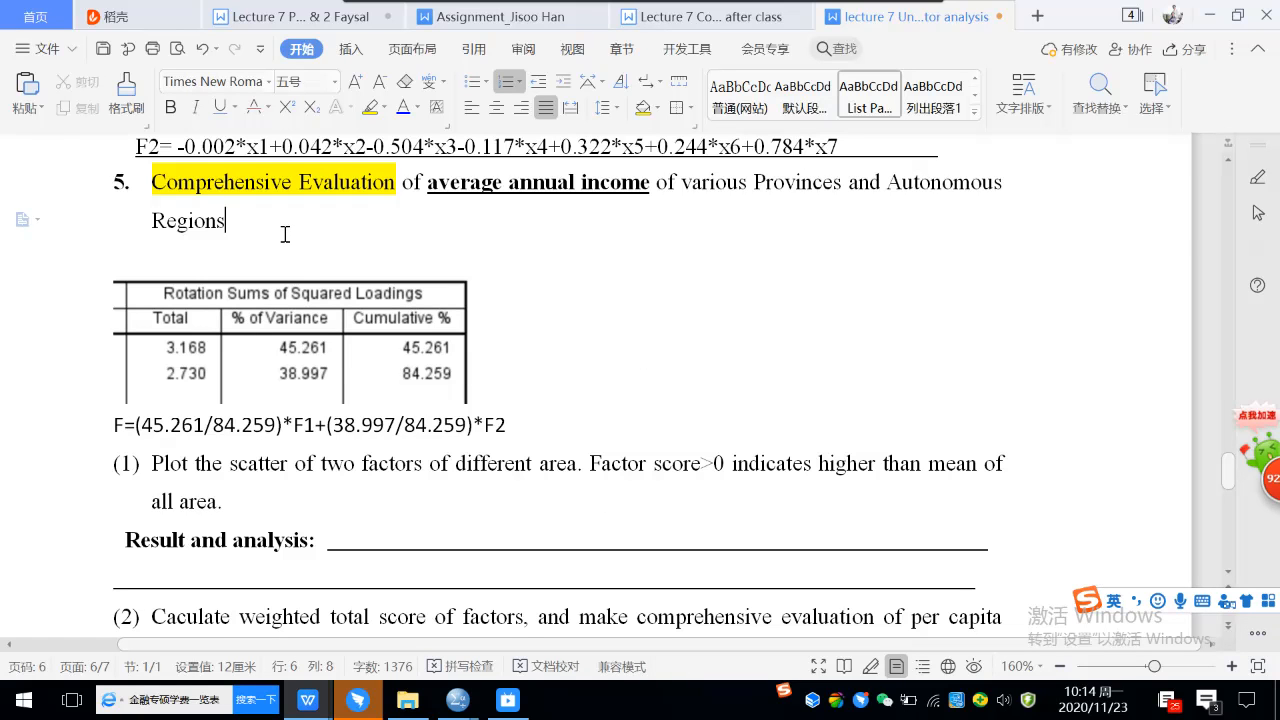
{"action": "key", "text": "Delete"}
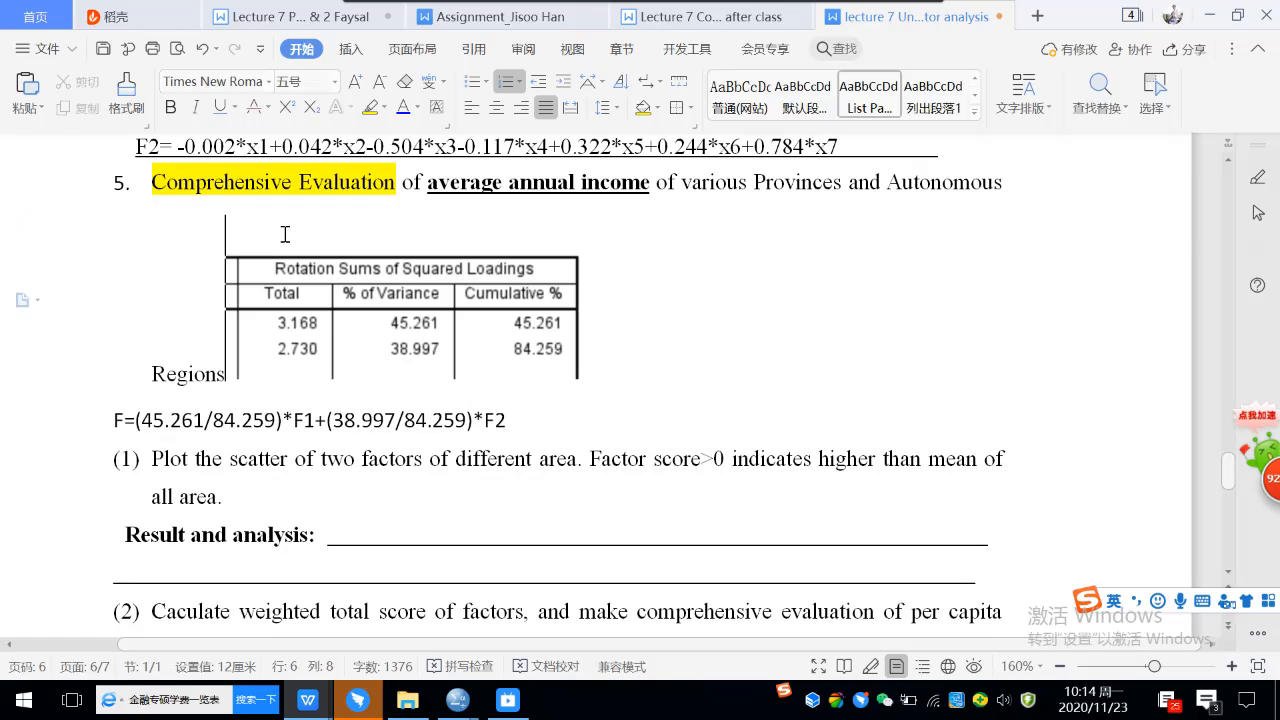
{"action": "left_click", "coordinate": [201, 48]}
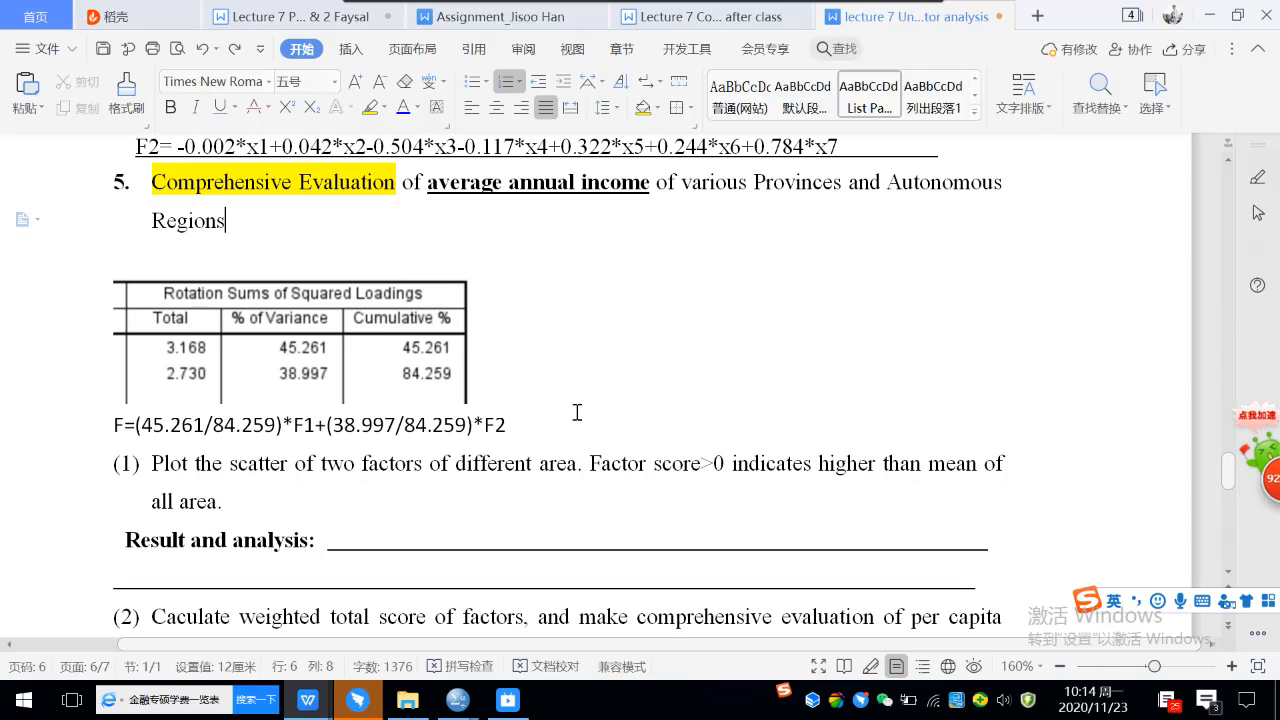
Insert a blank unnumbered line below the text of question (1) on the factor scatter plot, dismissing the phone update pop-up.
{"action": "left_click", "coordinate": [573, 426]}
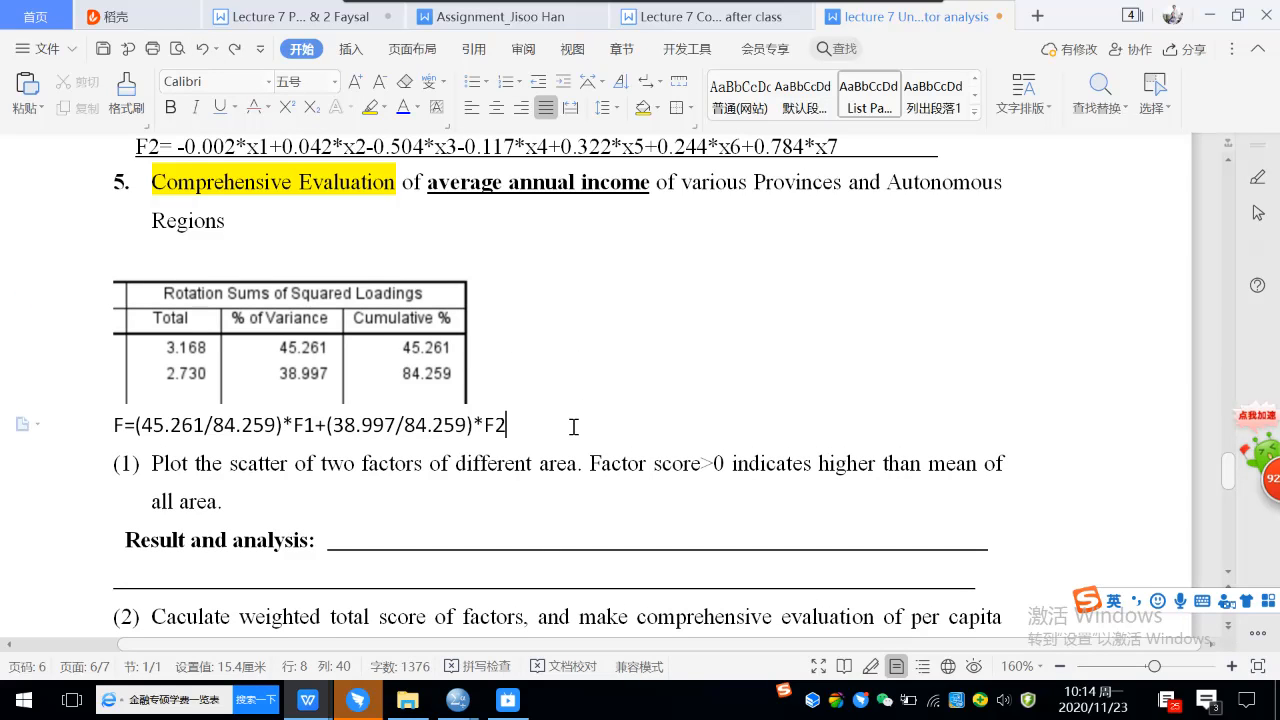
{"action": "scroll", "coordinate": [573, 426], "scroll_direction": "down", "scroll_amount": 5}
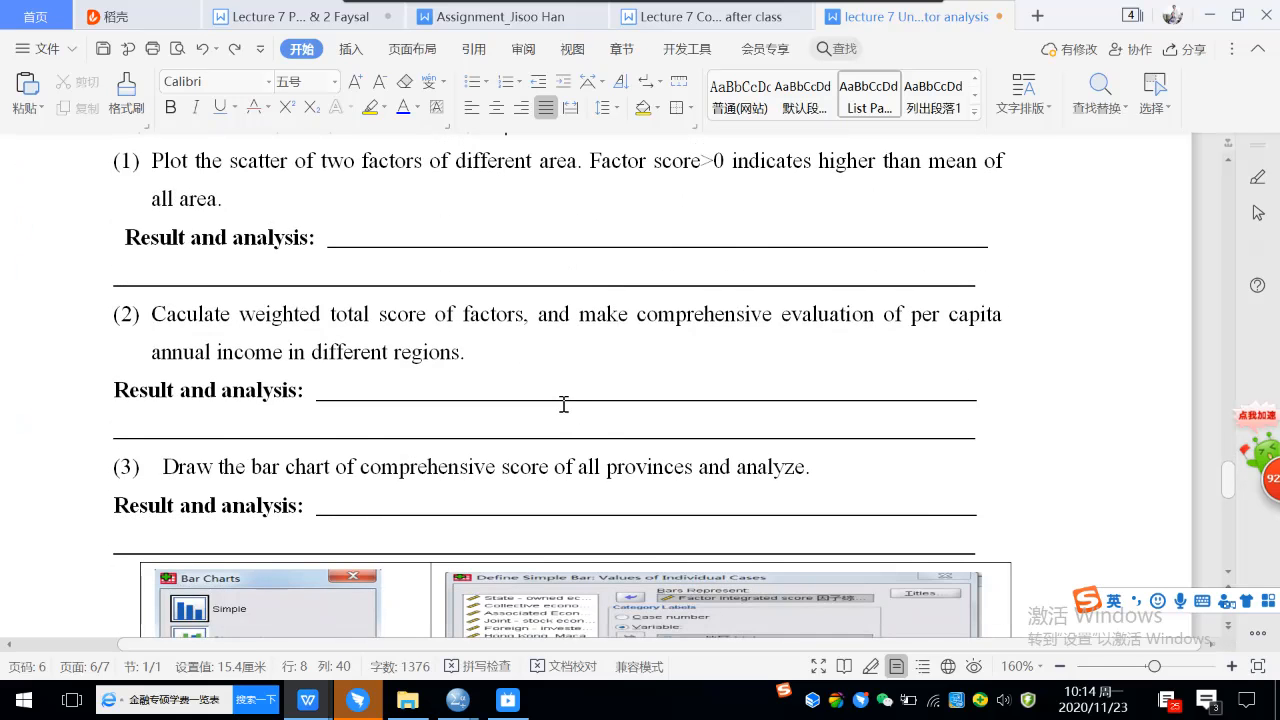
{"action": "scroll", "coordinate": [523, 290], "scroll_direction": "up", "scroll_amount": 2}
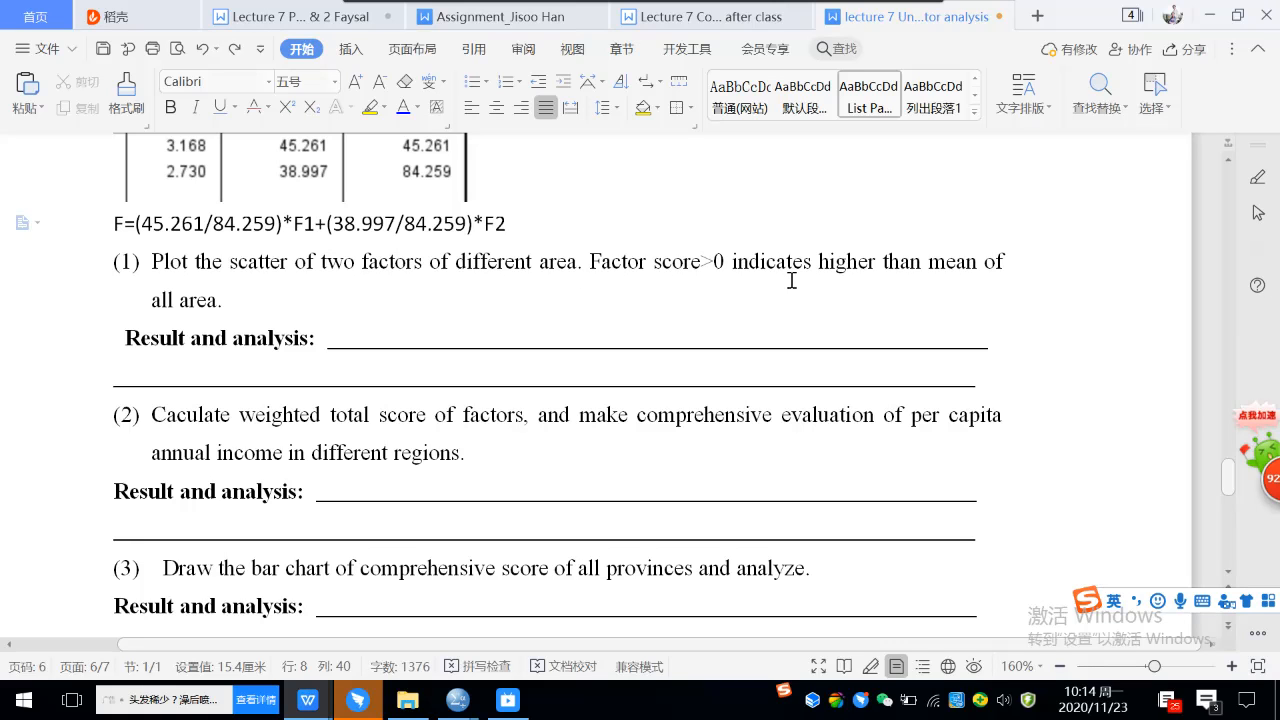
{"action": "left_click", "coordinate": [250, 297]}
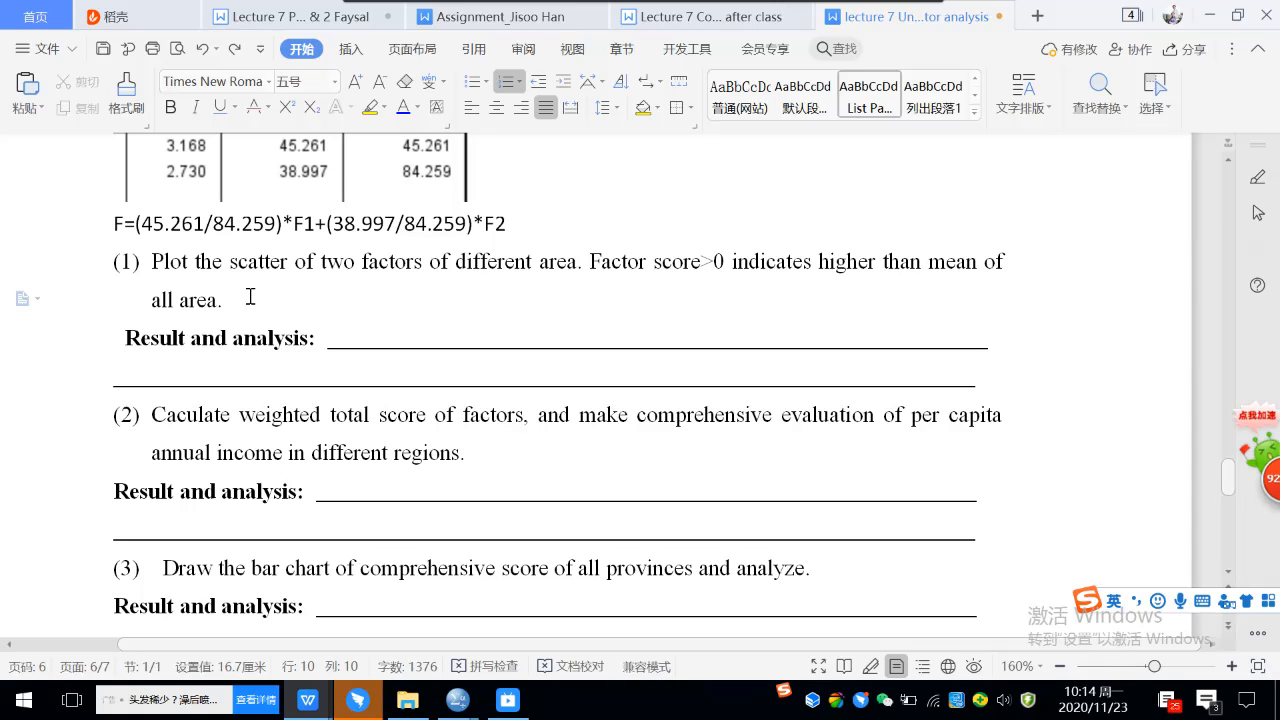
{"action": "key", "text": "Return"}
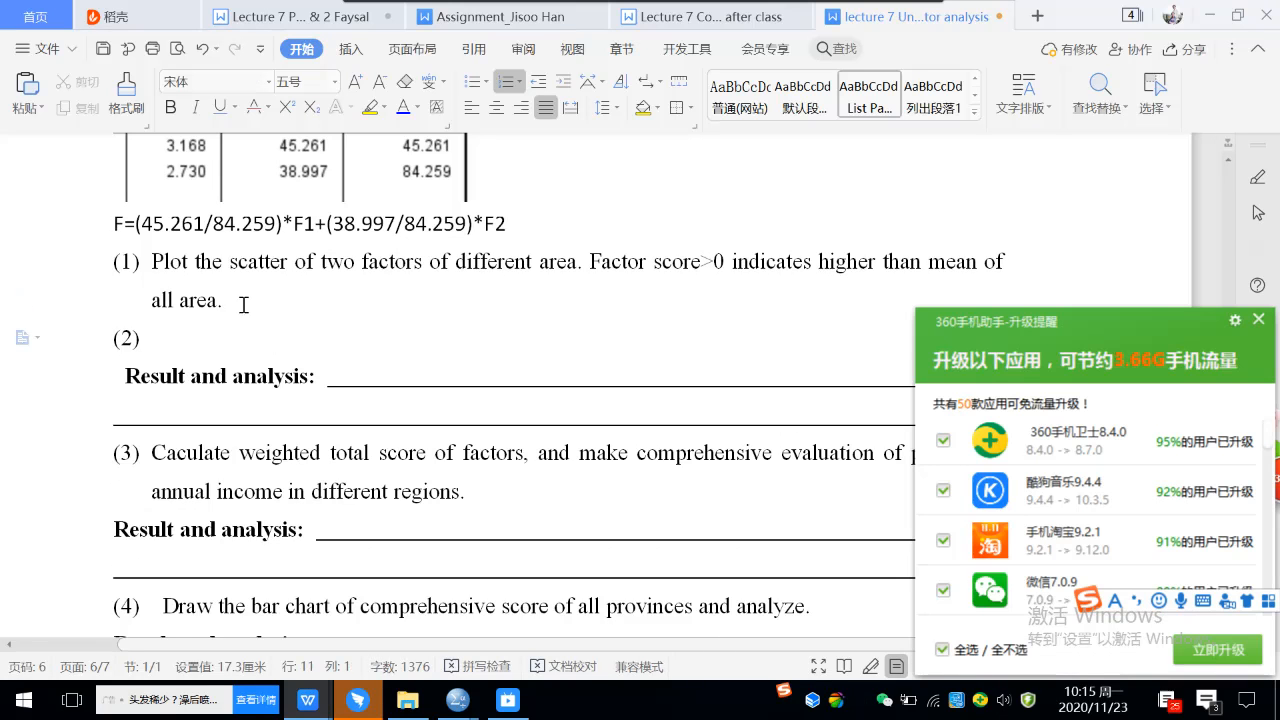
{"action": "left_click", "coordinate": [1251, 325]}
{"action": "key", "text": "BackSpace"}
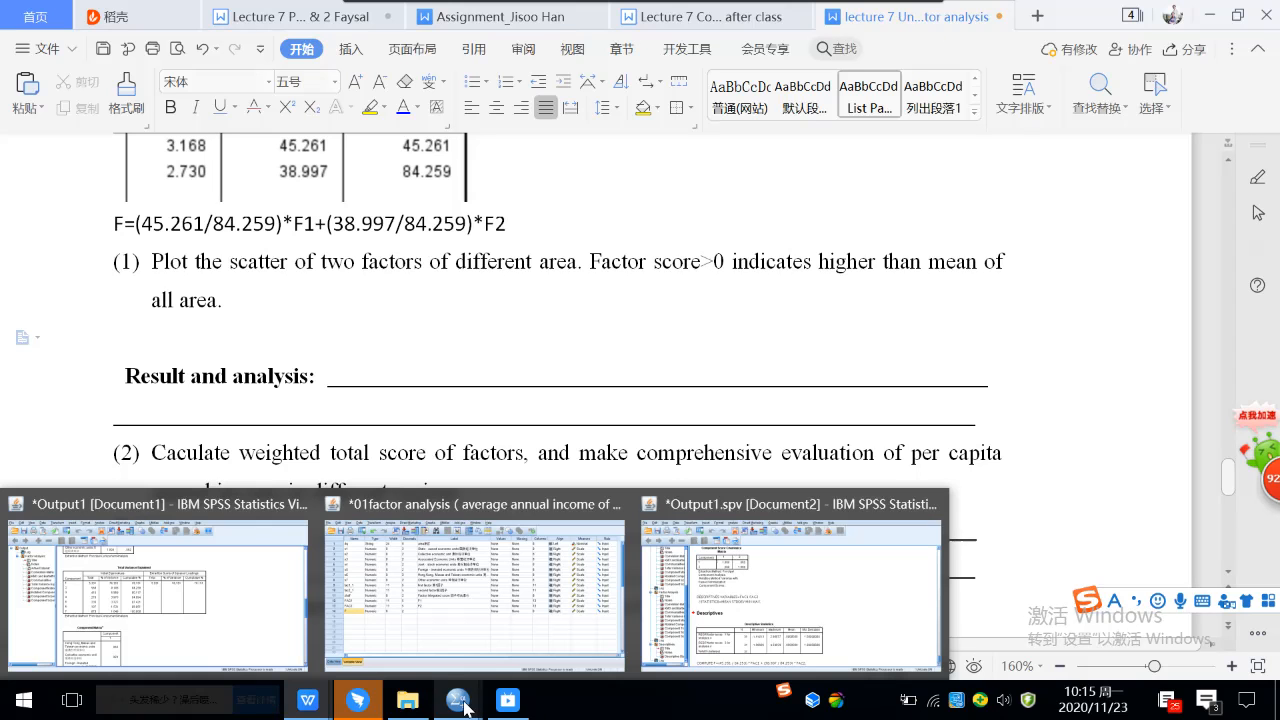
Switch to the SPSS Data Editor and start defining a Simple Scatter chart with the legacy Scatter/Dot command.
{"action": "mouse_move", "coordinate": [457, 702]}
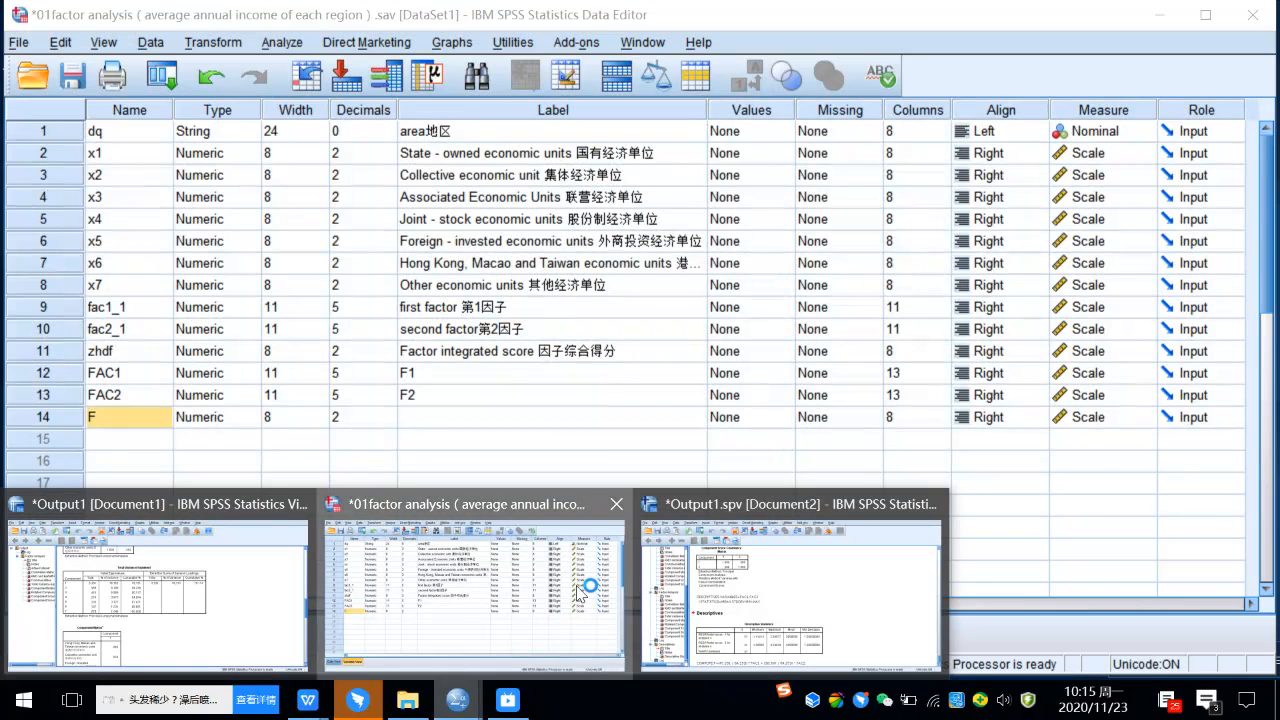
{"action": "left_click", "coordinate": [582, 590]}
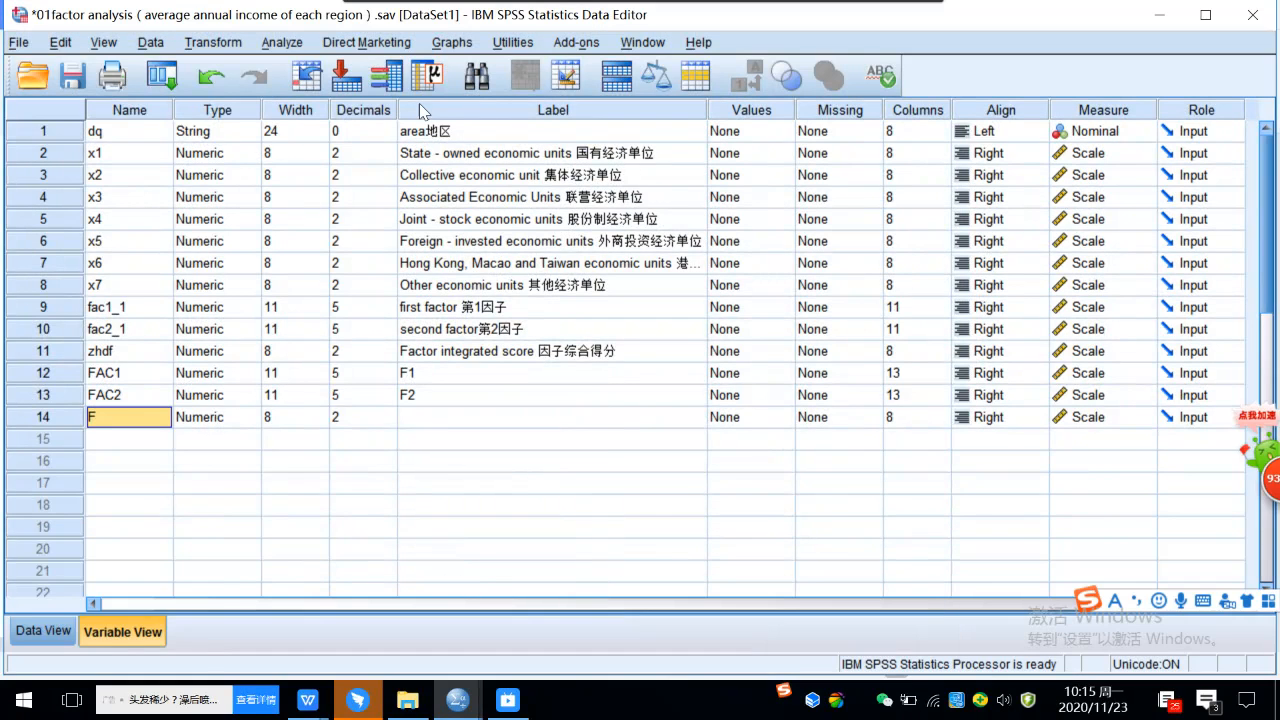
{"action": "left_click", "coordinate": [452, 43]}
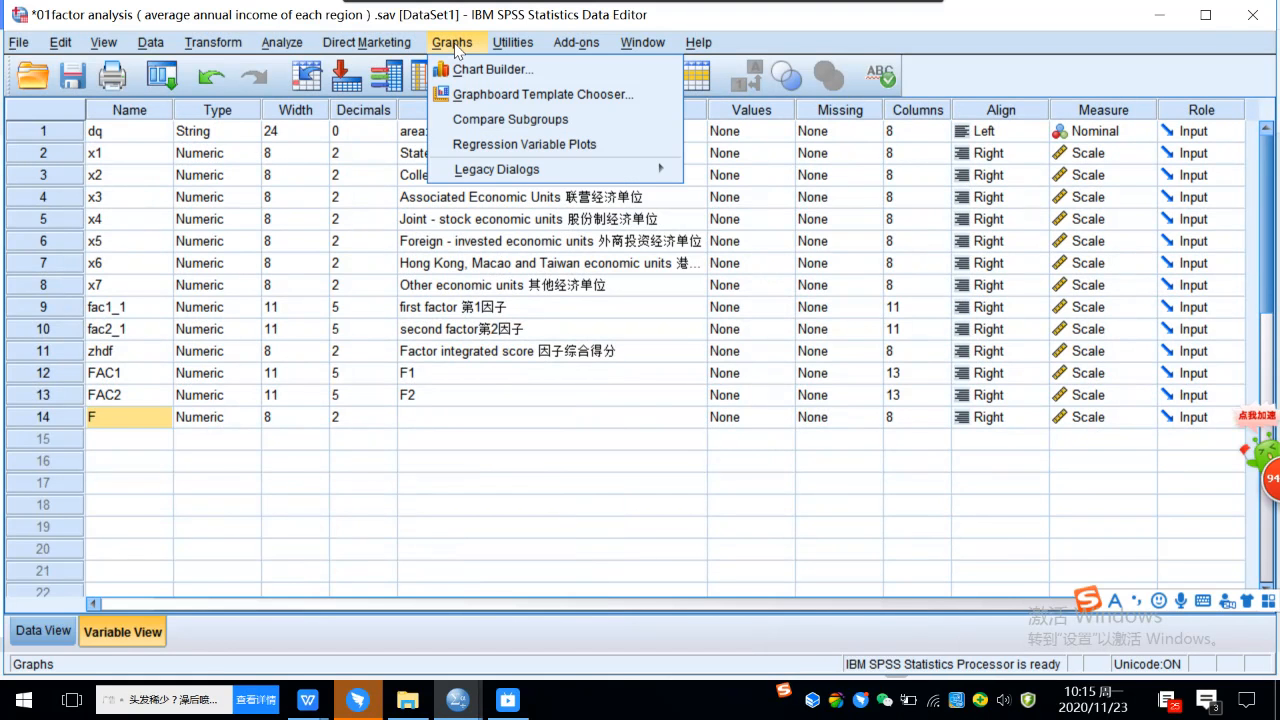
{"action": "mouse_move", "coordinate": [495, 172]}
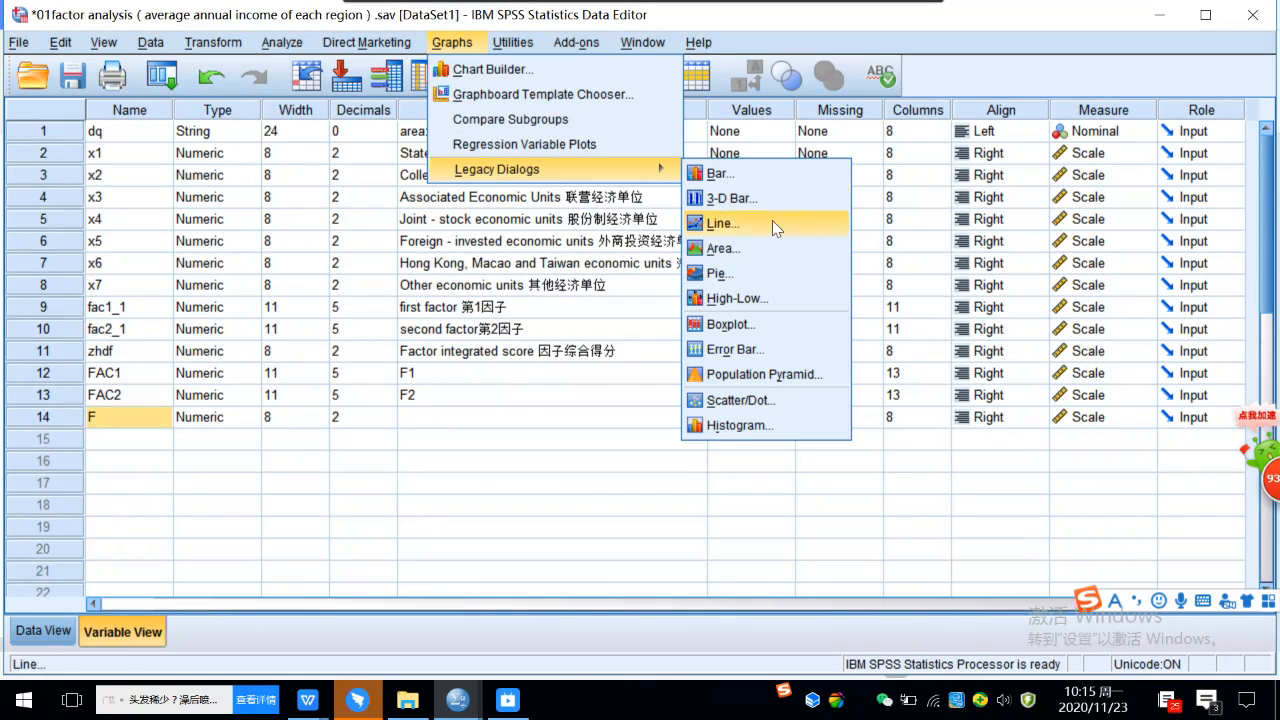
{"action": "left_click", "coordinate": [738, 402]}
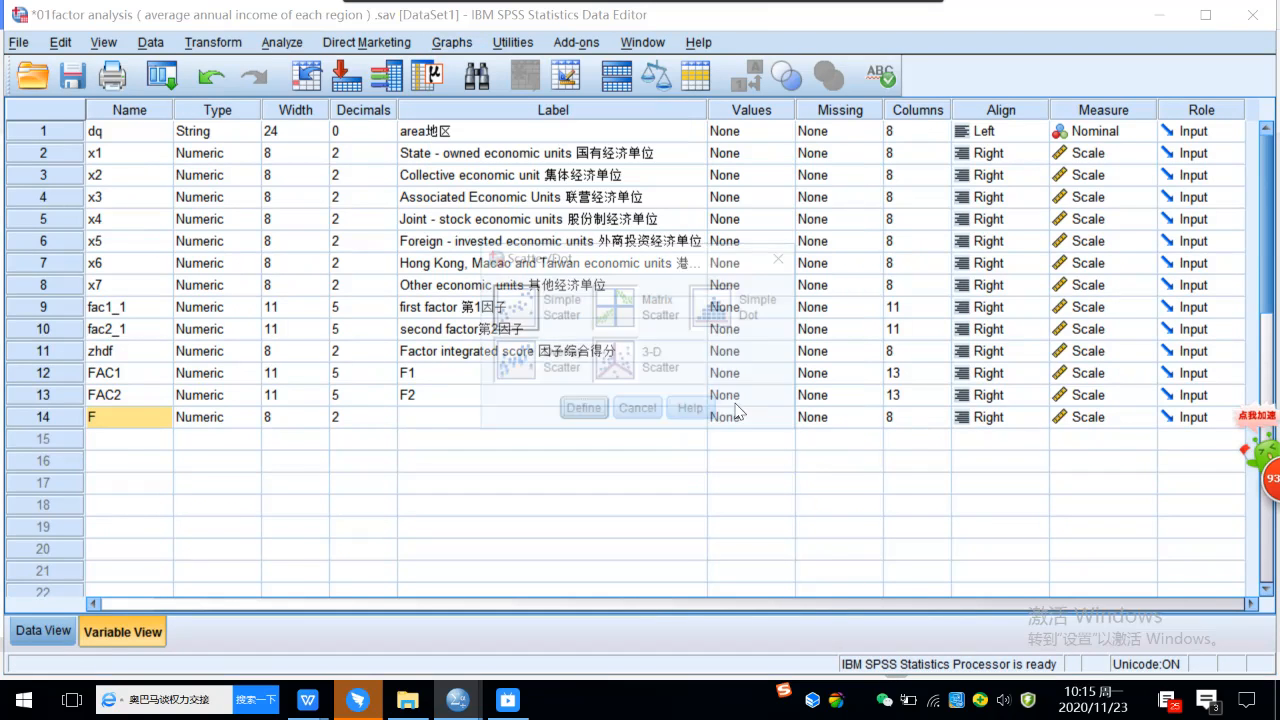
{"action": "left_click", "coordinate": [516, 318]}
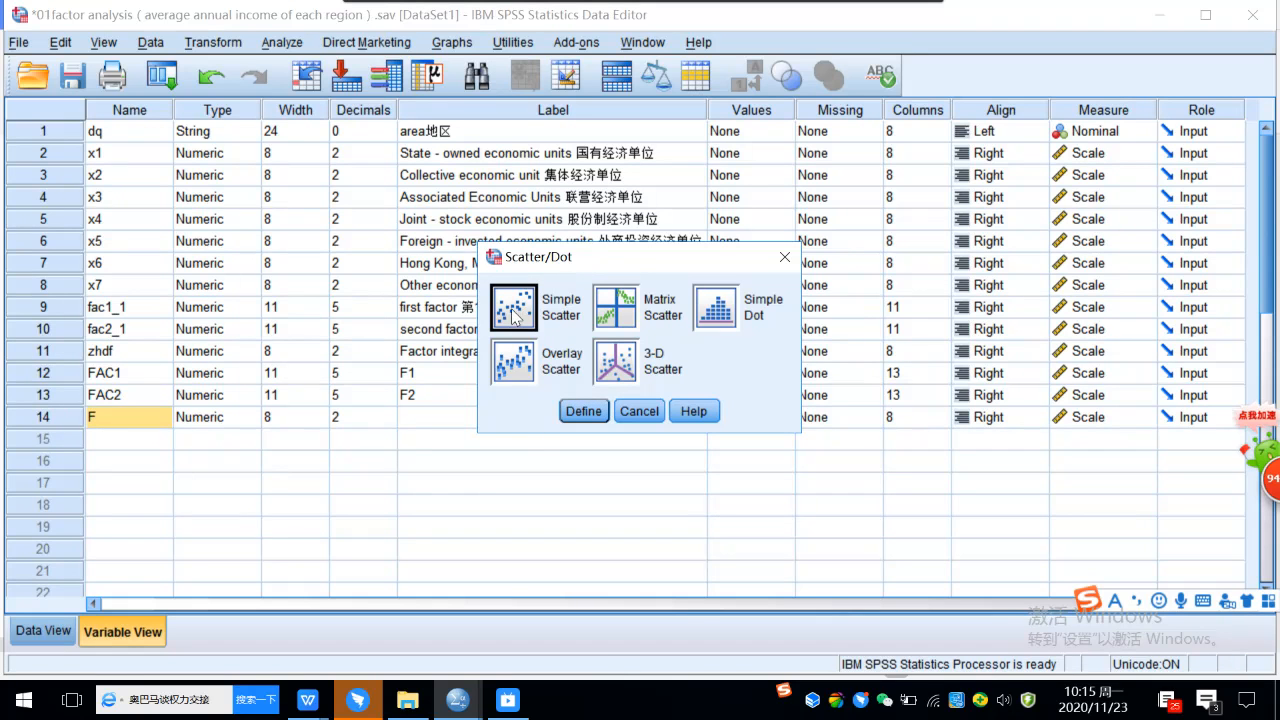
{"action": "left_click", "coordinate": [583, 410]}
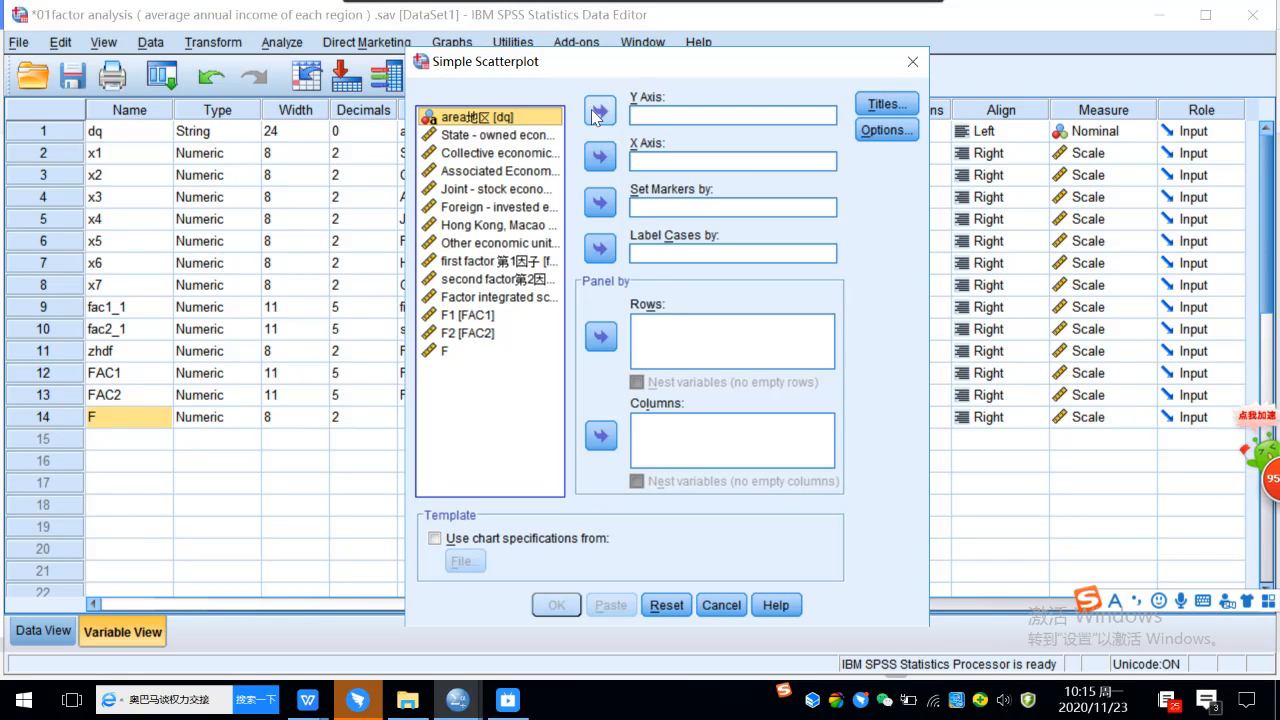
Assign F1 [FAC1] to the scatterplot's Y axis and F2 [FAC2] to its X axis.
{"action": "left_click", "coordinate": [503, 318]}
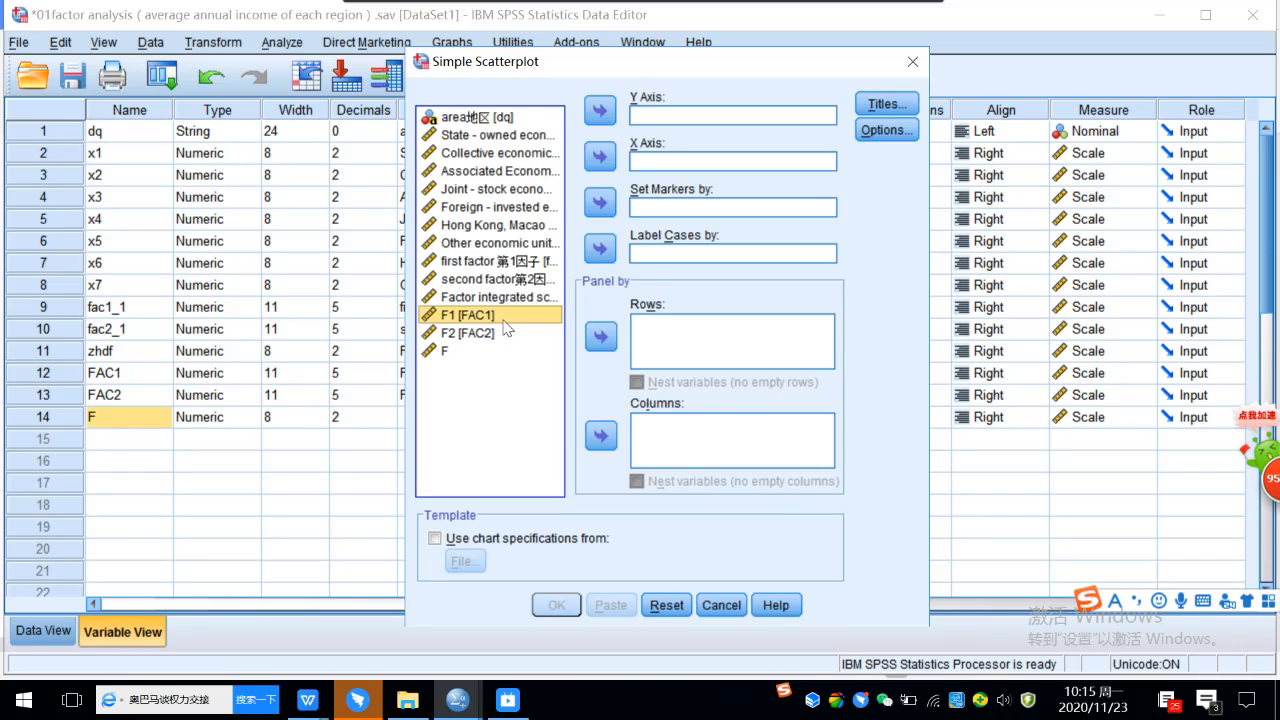
{"action": "left_click", "coordinate": [597, 113]}
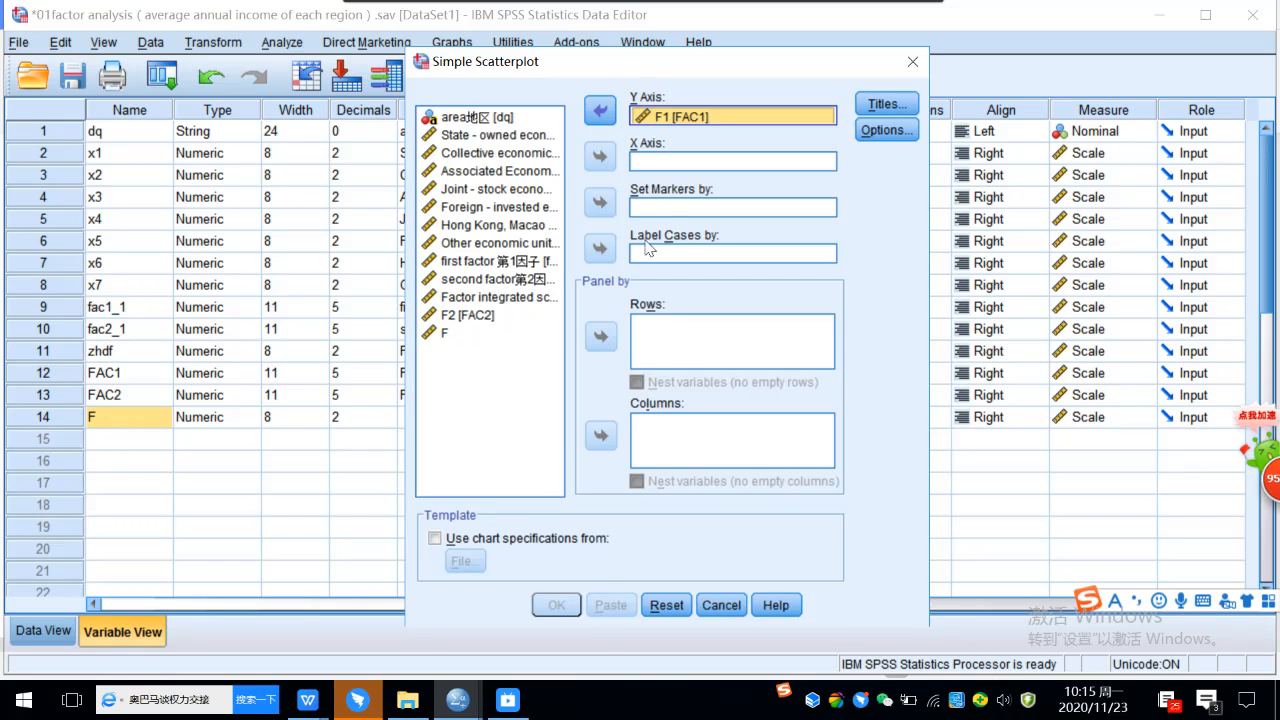
{"action": "left_click", "coordinate": [459, 318]}
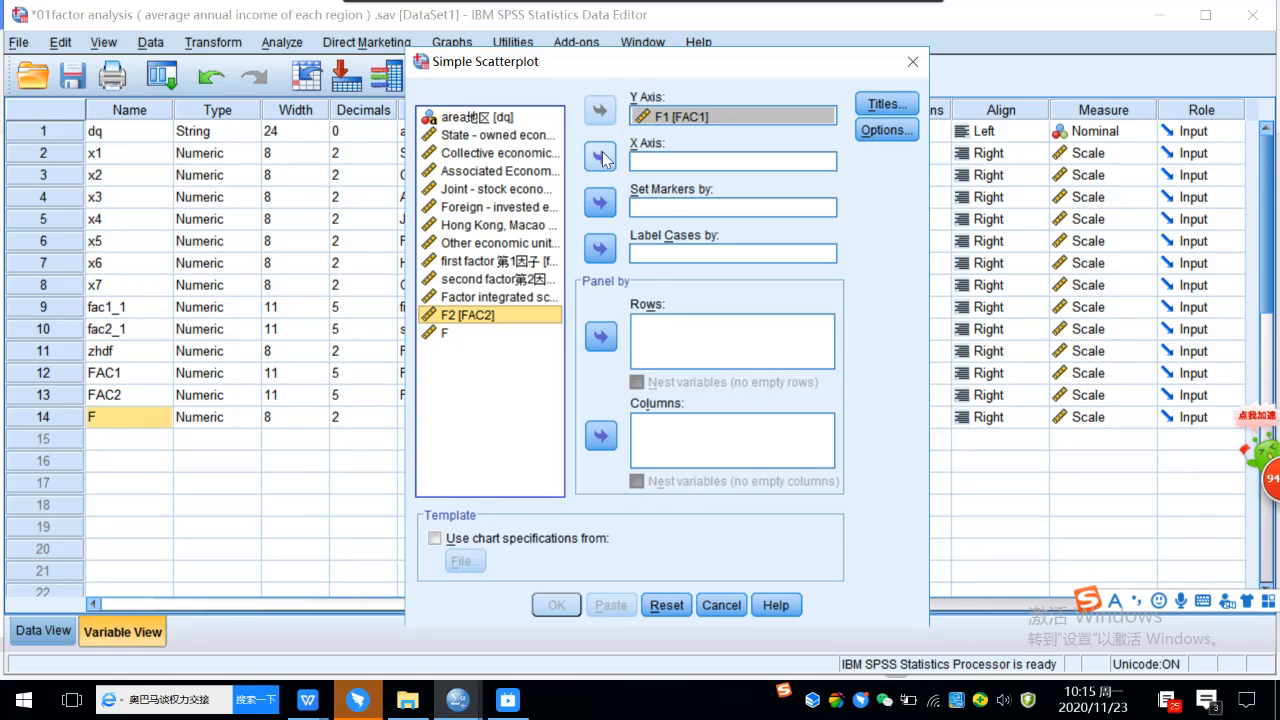
{"action": "left_click", "coordinate": [601, 157]}
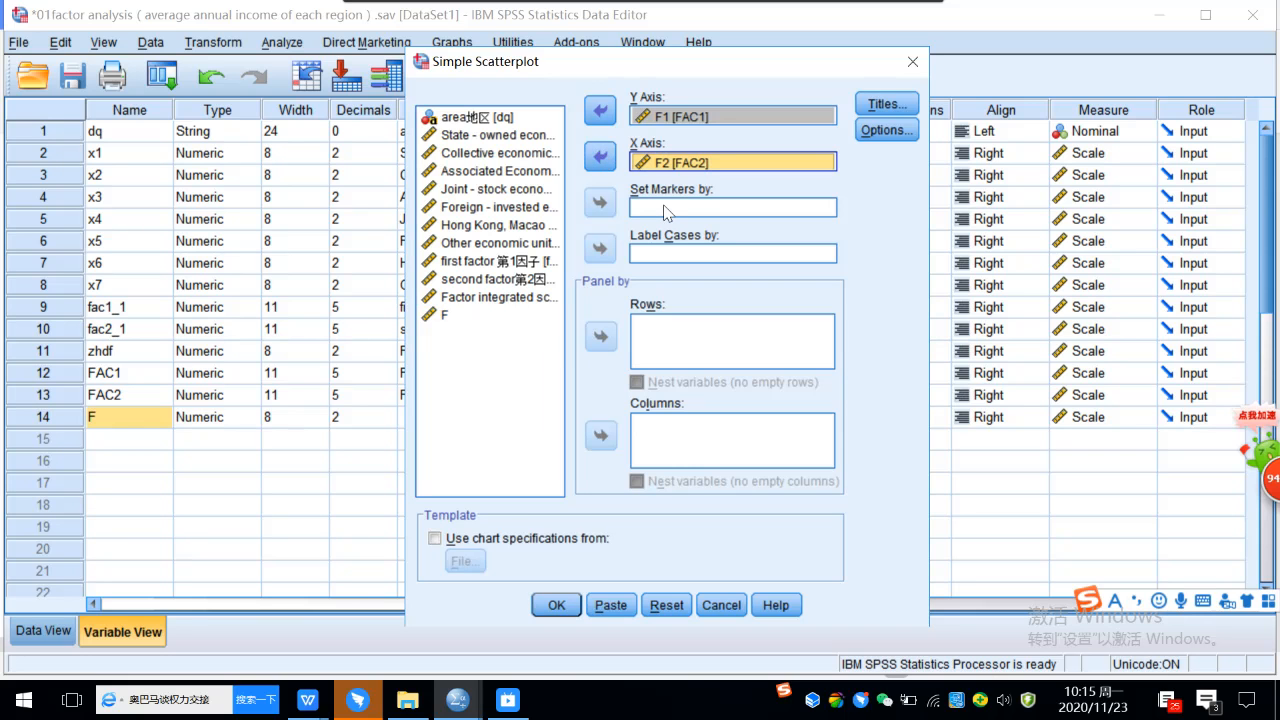
Label the scatterplot's cases by area地区 [dq], leaving the marker variable empty, and generate the chart.
{"action": "left_click", "coordinate": [491, 120]}
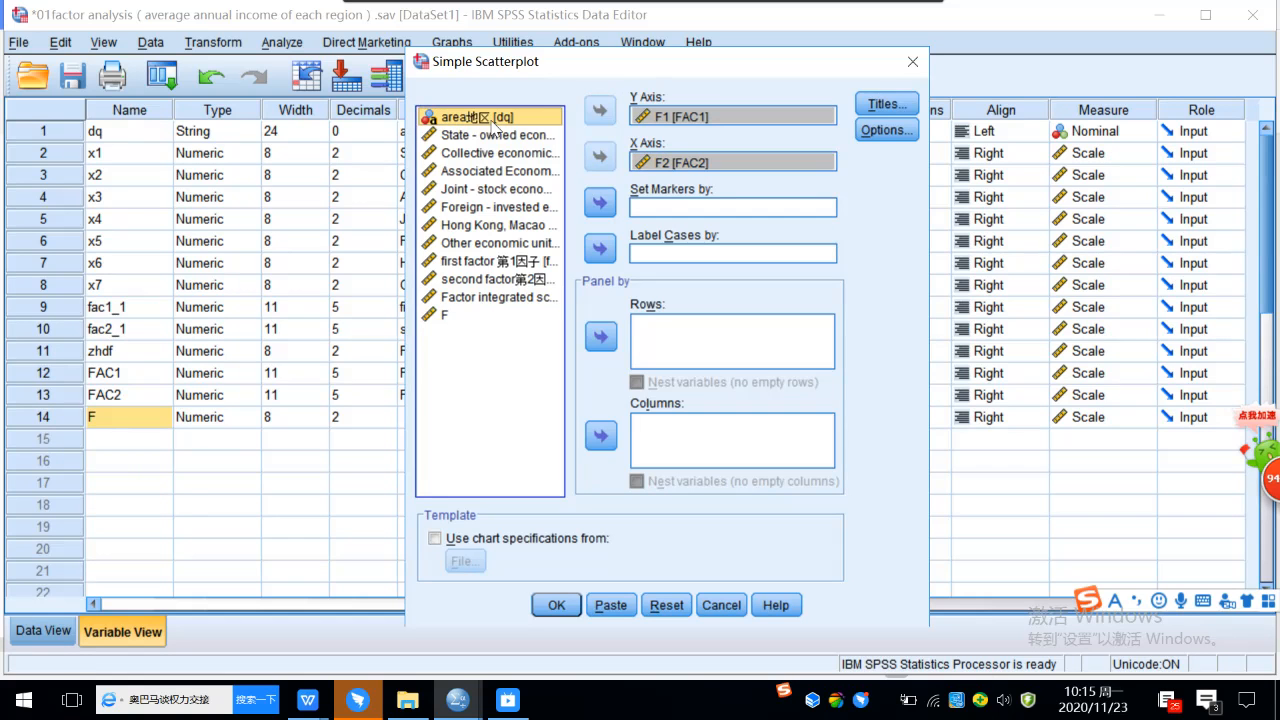
{"action": "left_click", "coordinate": [602, 204]}
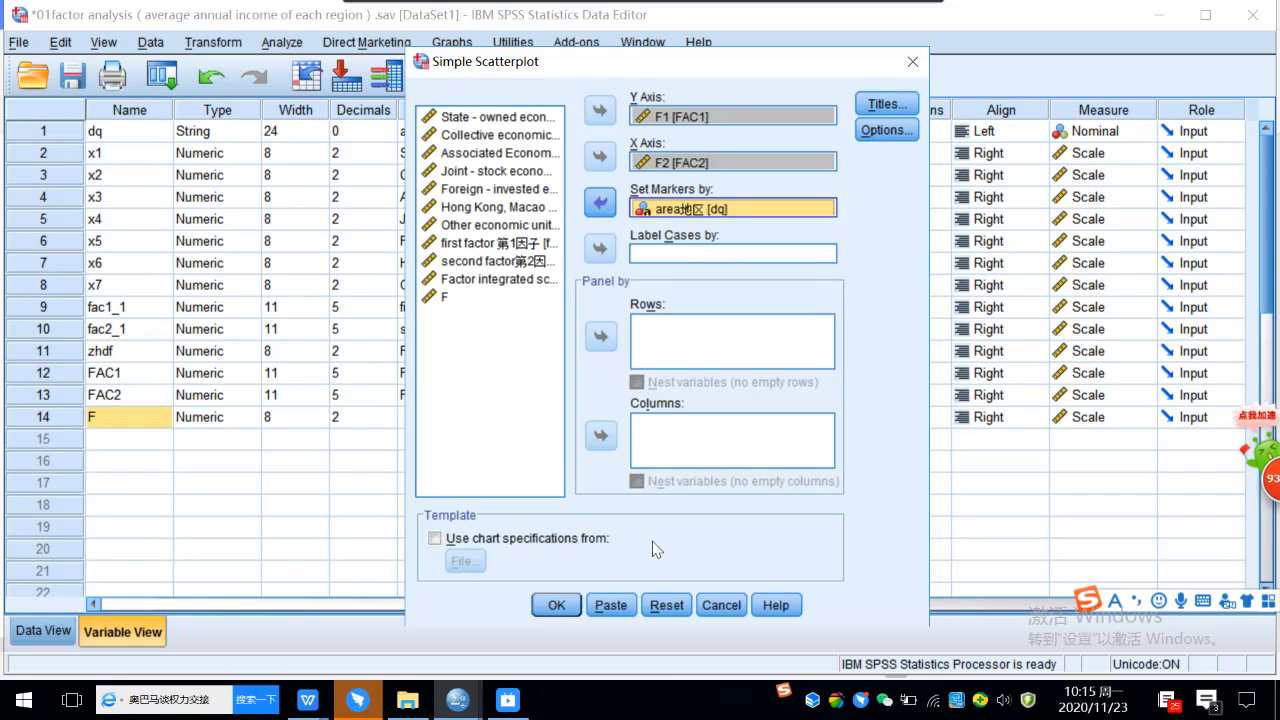
{"action": "left_click", "coordinate": [601, 205]}
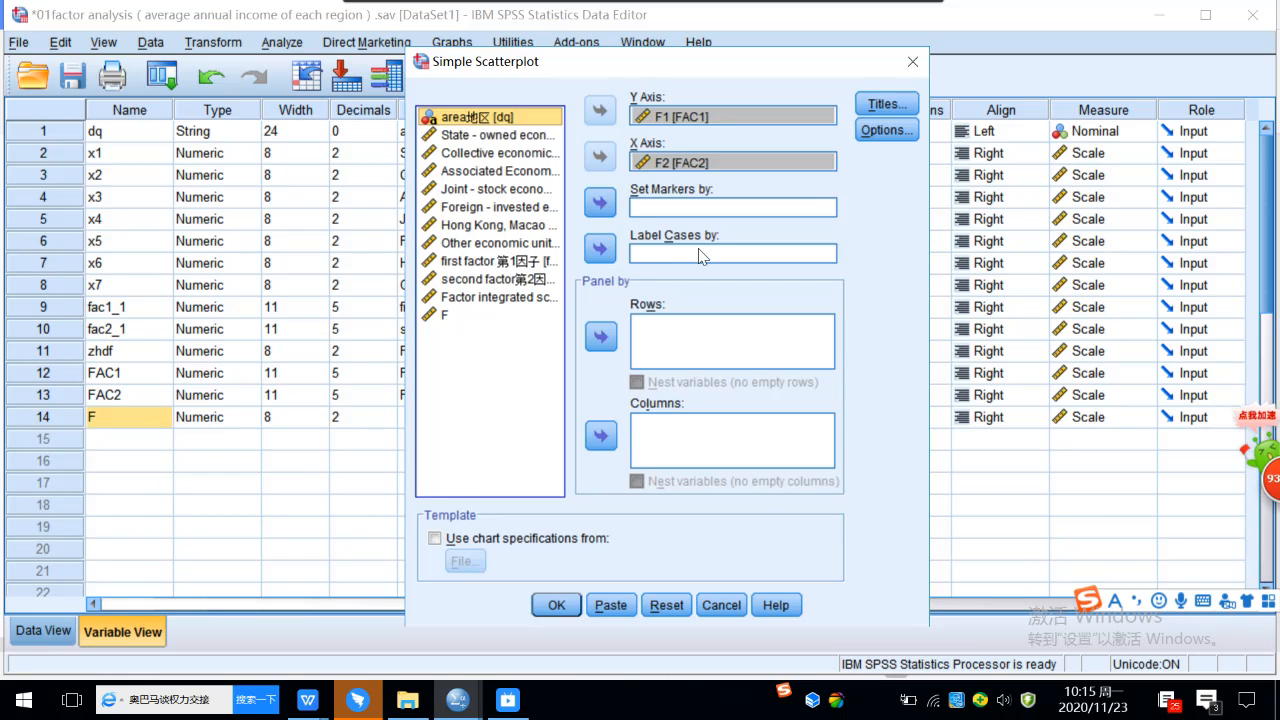
{"action": "left_click", "coordinate": [602, 250]}
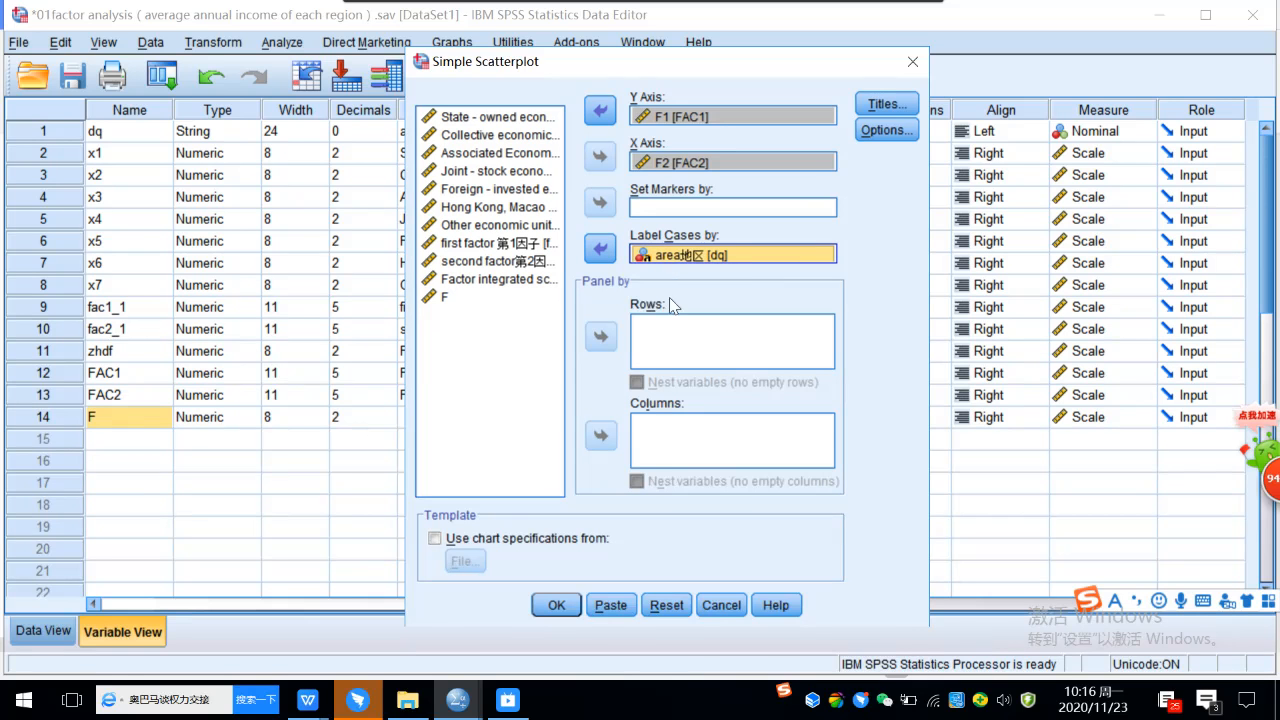
{"action": "left_click", "coordinate": [553, 606]}
{"action": "left_click", "coordinate": [553, 597]}
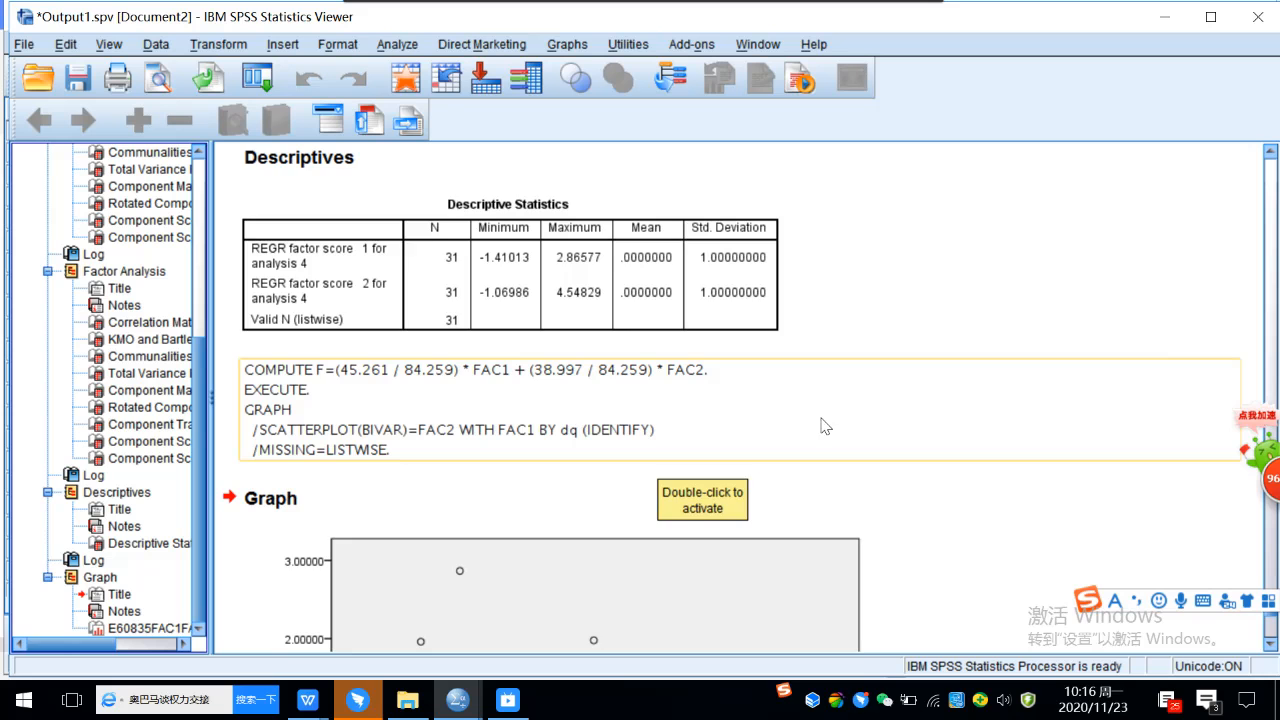
Open the new F1 against F2 scatterplot in the Chart Editor and move the editor window fully into view.
{"action": "scroll", "coordinate": [816, 419], "scroll_direction": "down", "scroll_amount": 3}
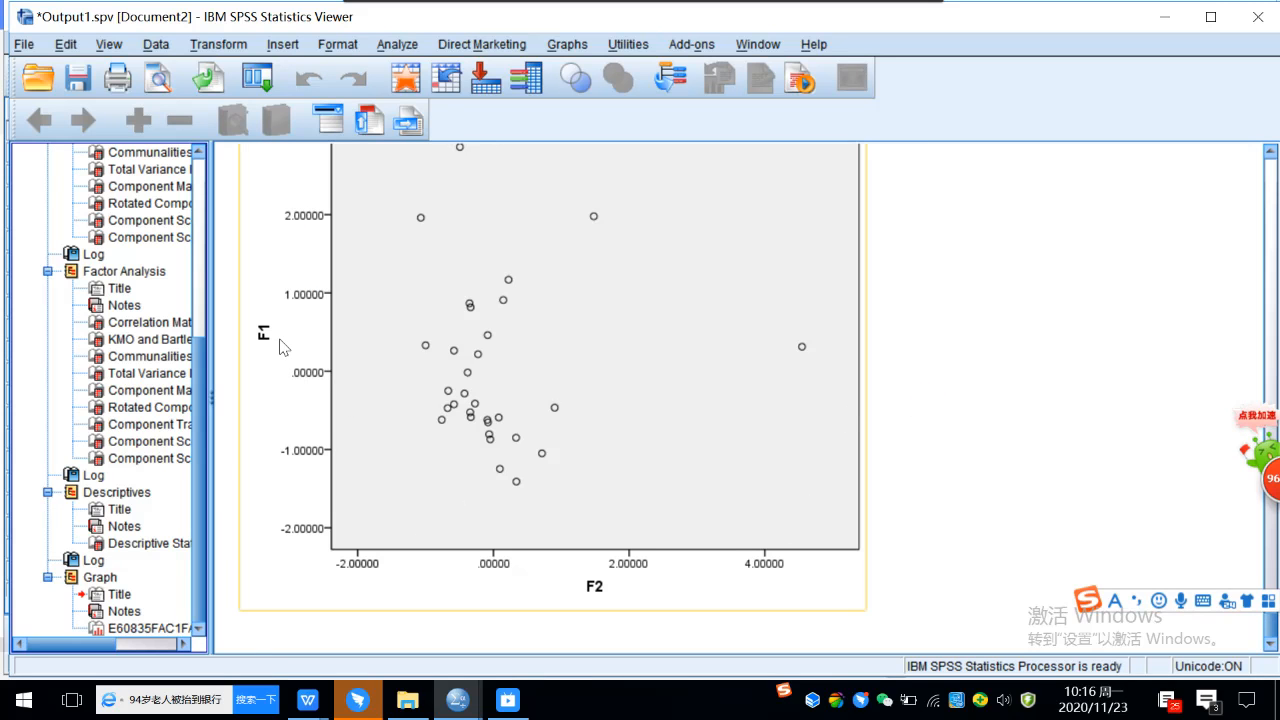
{"action": "scroll", "coordinate": [492, 364], "scroll_direction": "up", "scroll_amount": 2}
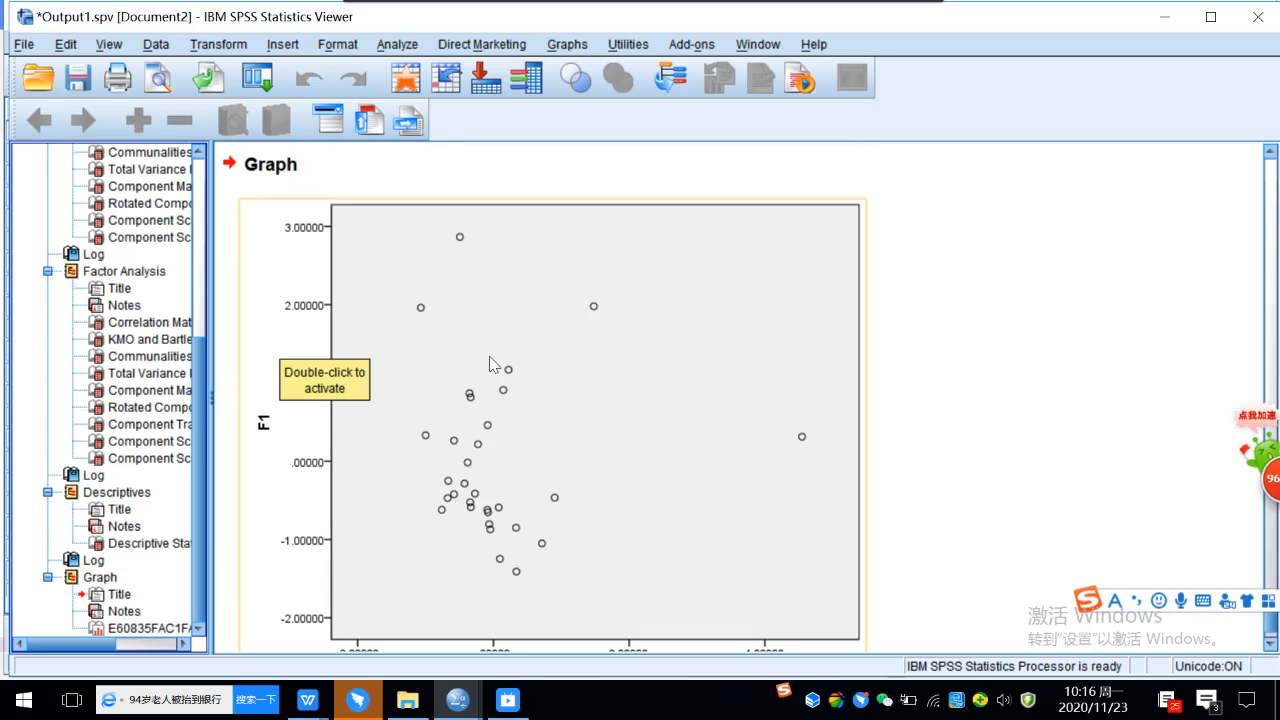
{"action": "left_click", "coordinate": [650, 372]}
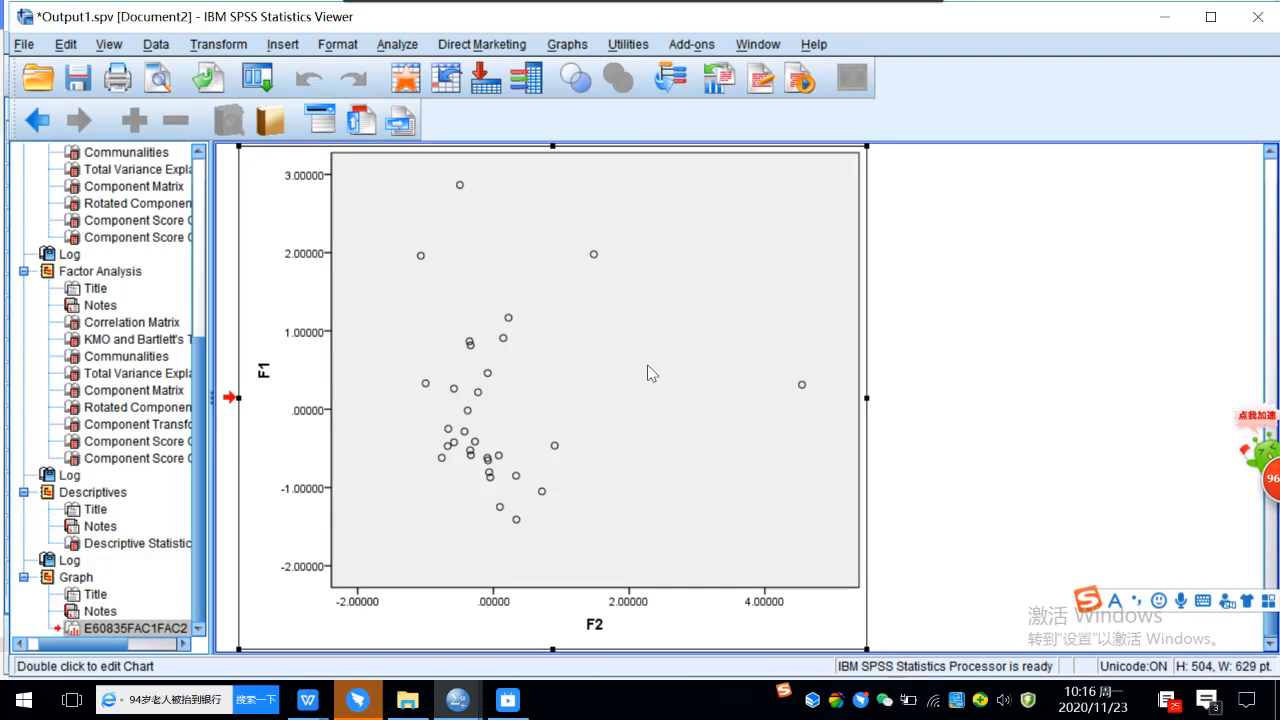
{"action": "double_click", "coordinate": [650, 372]}
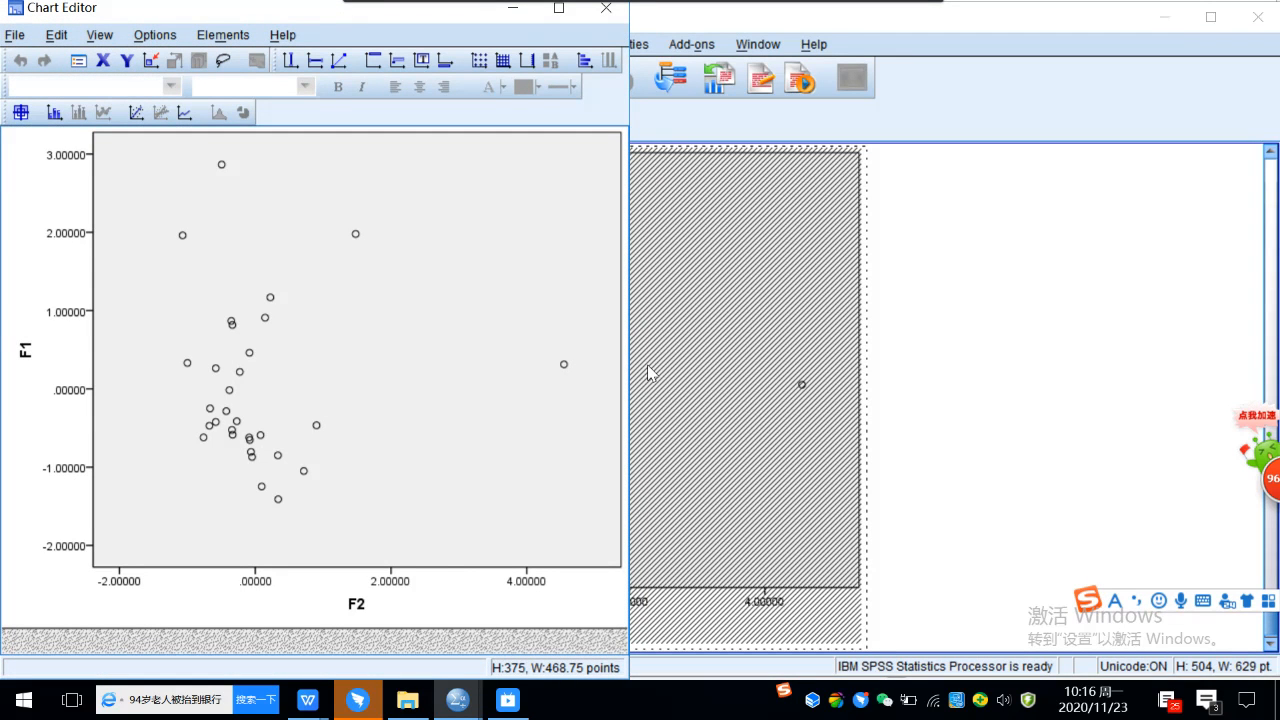
{"action": "left_click_drag", "start_coordinate": [391, 13], "coordinate": [689, 25]}
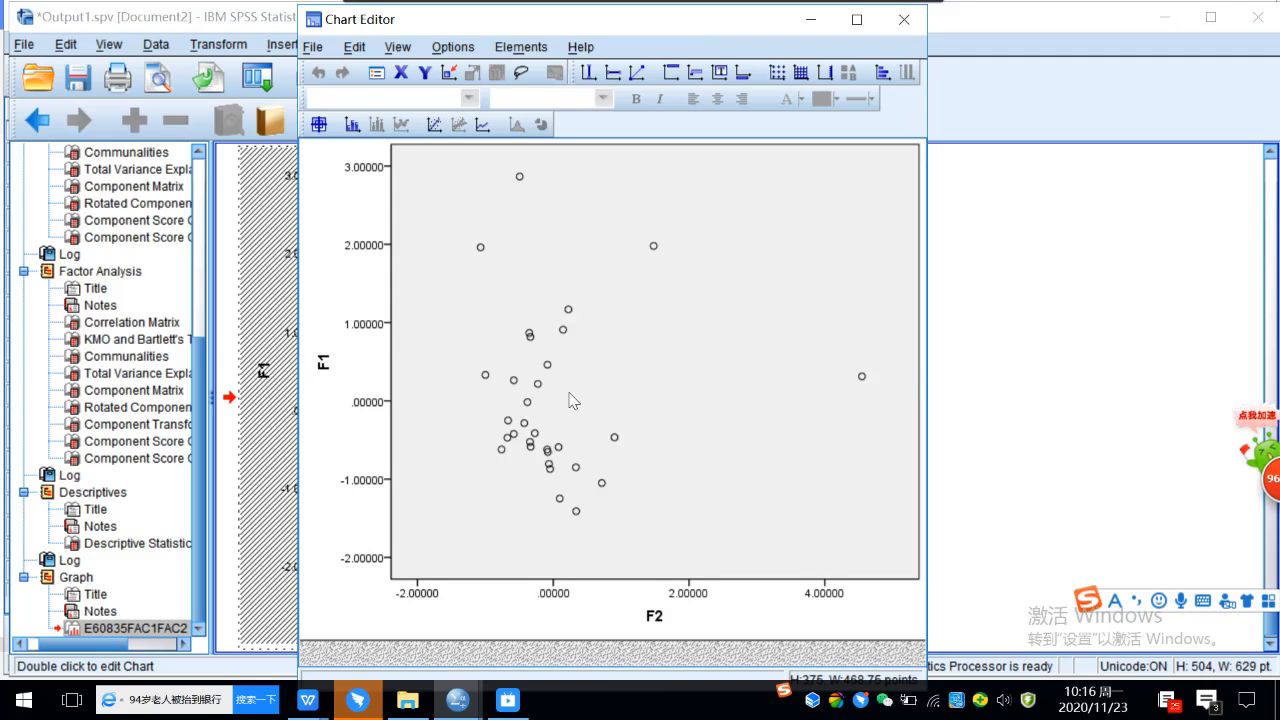
Add a reference line to the Y axis (F1) at position 0.
{"action": "left_click", "coordinate": [613, 78]}
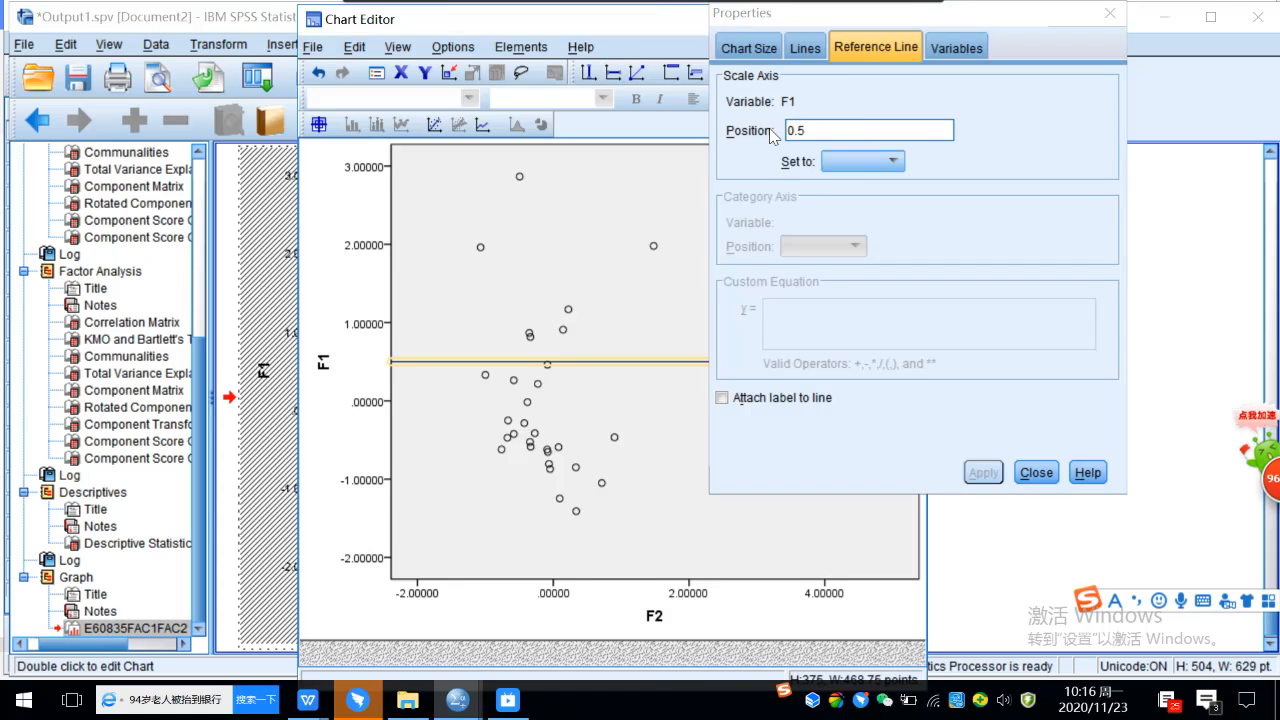
{"action": "left_click", "coordinate": [826, 130]}
{"action": "left_click_drag", "start_coordinate": [815, 130], "coordinate": [775, 131]}
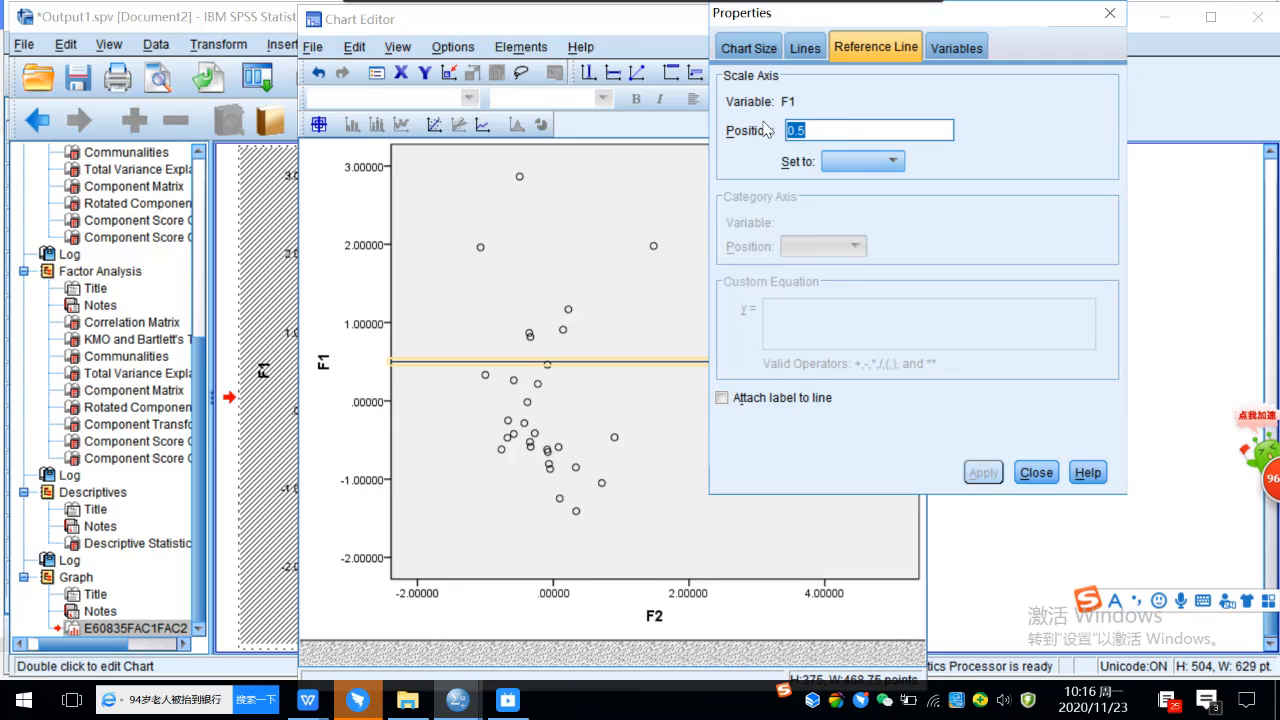
{"action": "type", "text": "0"}
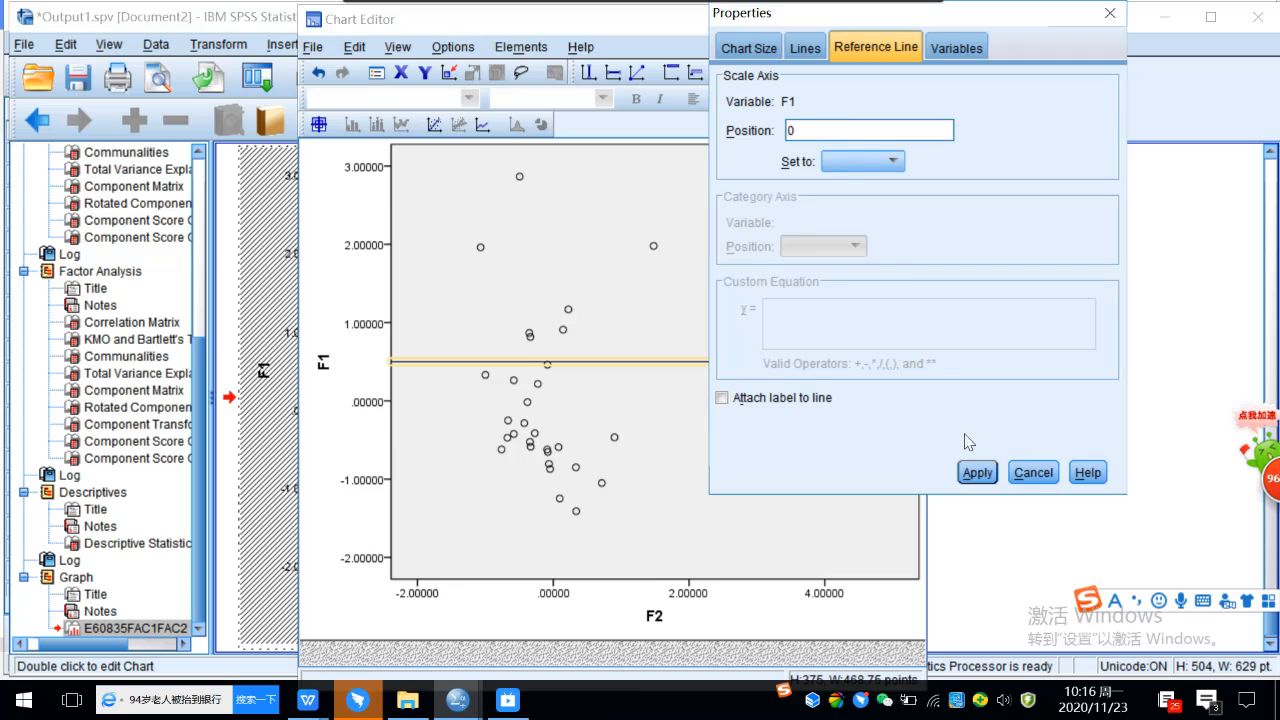
{"action": "left_click", "coordinate": [972, 474]}
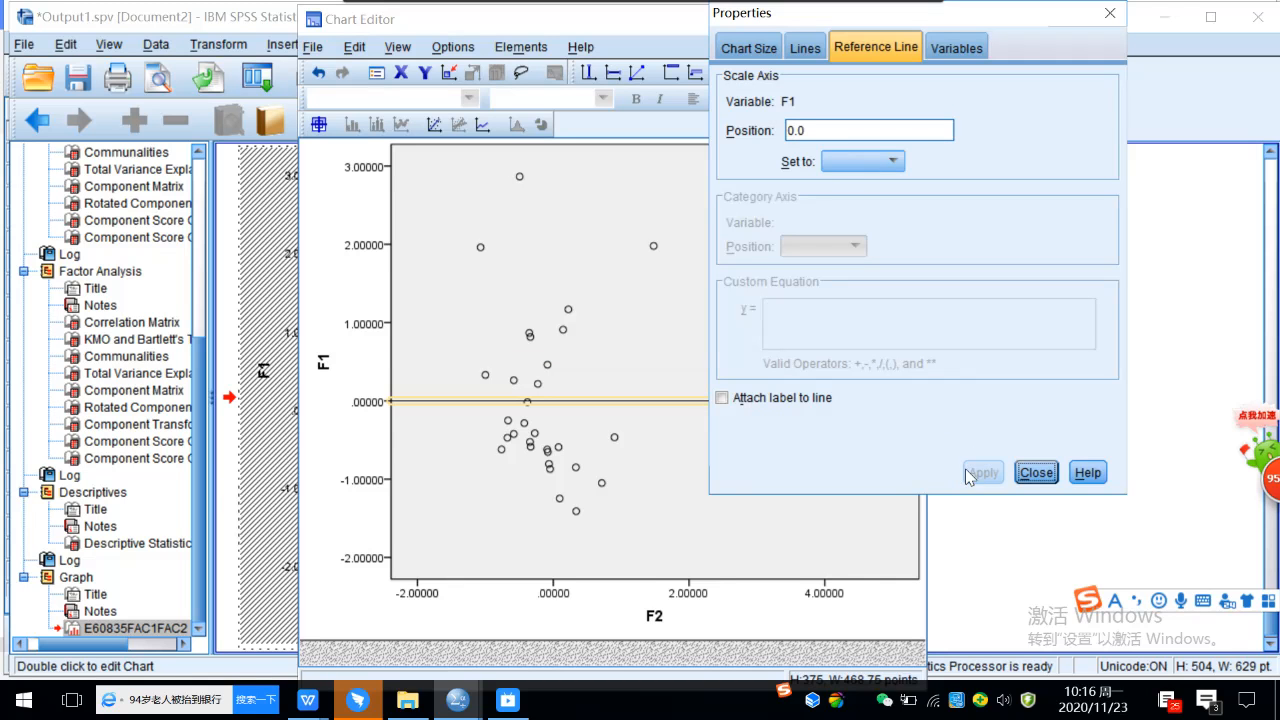
{"action": "left_click", "coordinate": [1036, 473]}
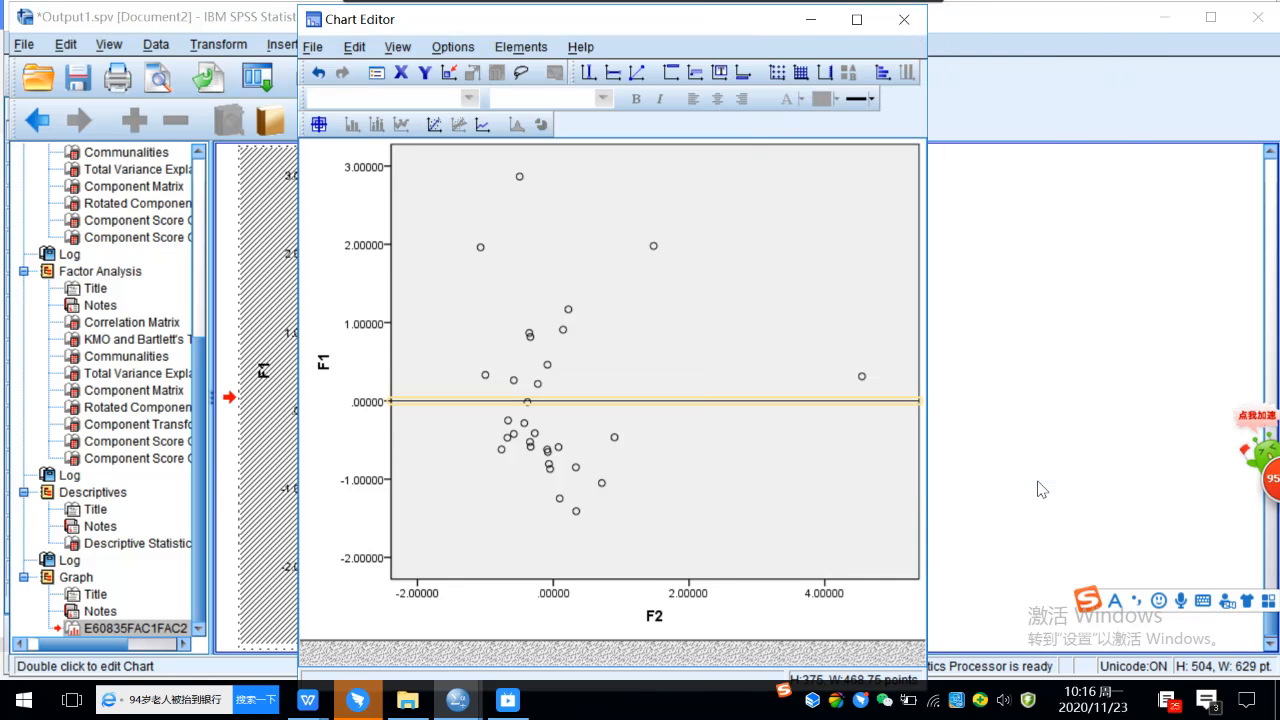
Add a reference line to the X axis (F2) at position 0 and deselect it.
{"action": "left_click", "coordinate": [588, 74]}
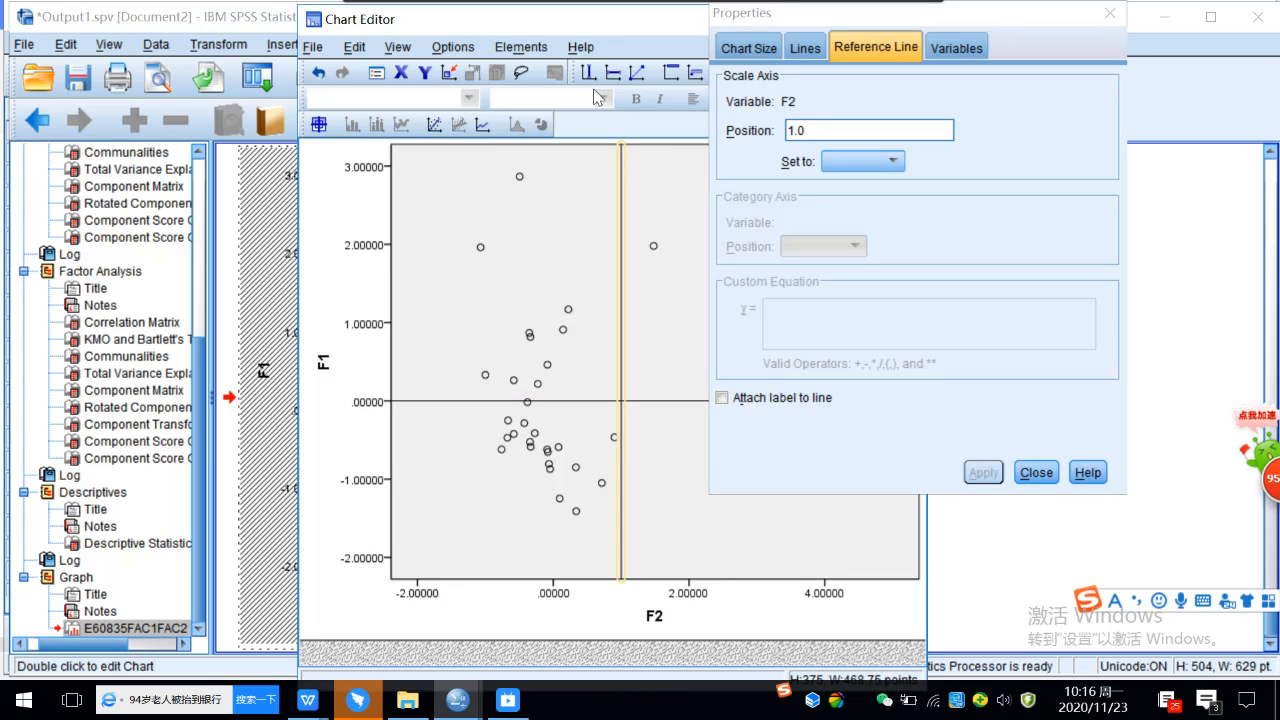
{"action": "left_click_drag", "start_coordinate": [815, 130], "coordinate": [783, 127]}
{"action": "type", "text": "0"}
{"action": "left_click", "coordinate": [977, 472]}
{"action": "left_click", "coordinate": [1036, 474]}
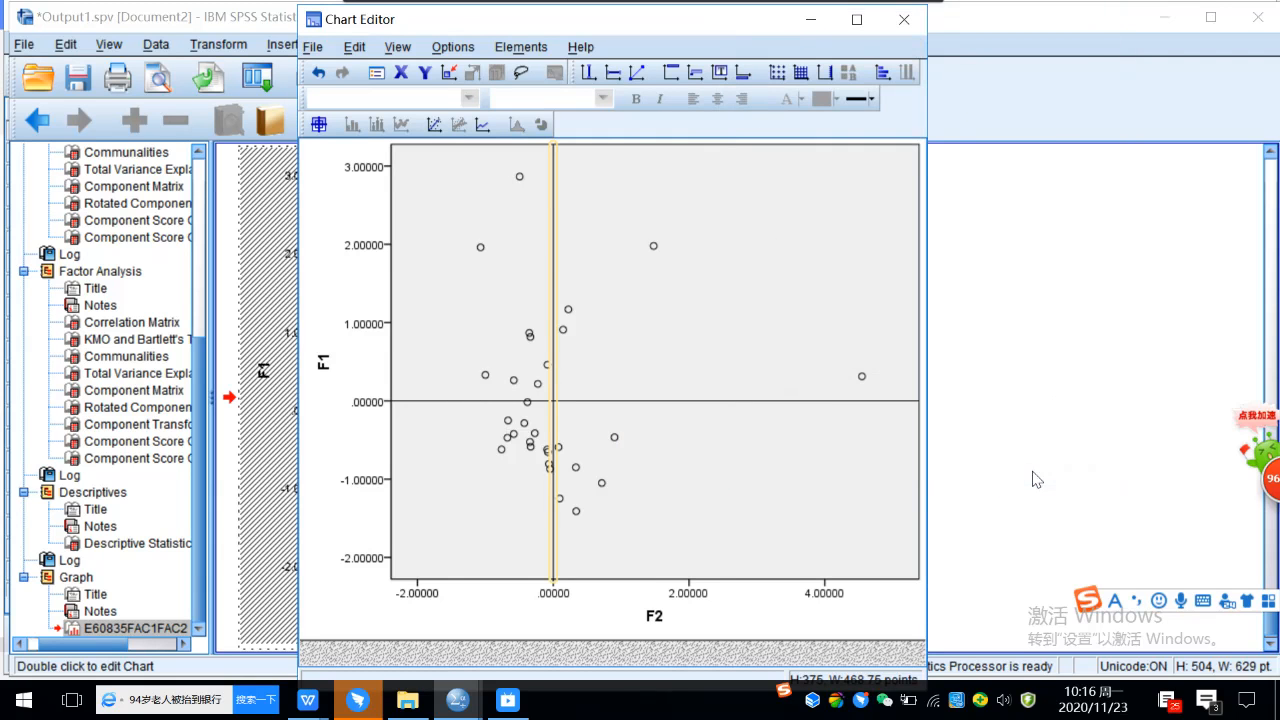
{"action": "left_click", "coordinate": [822, 446]}
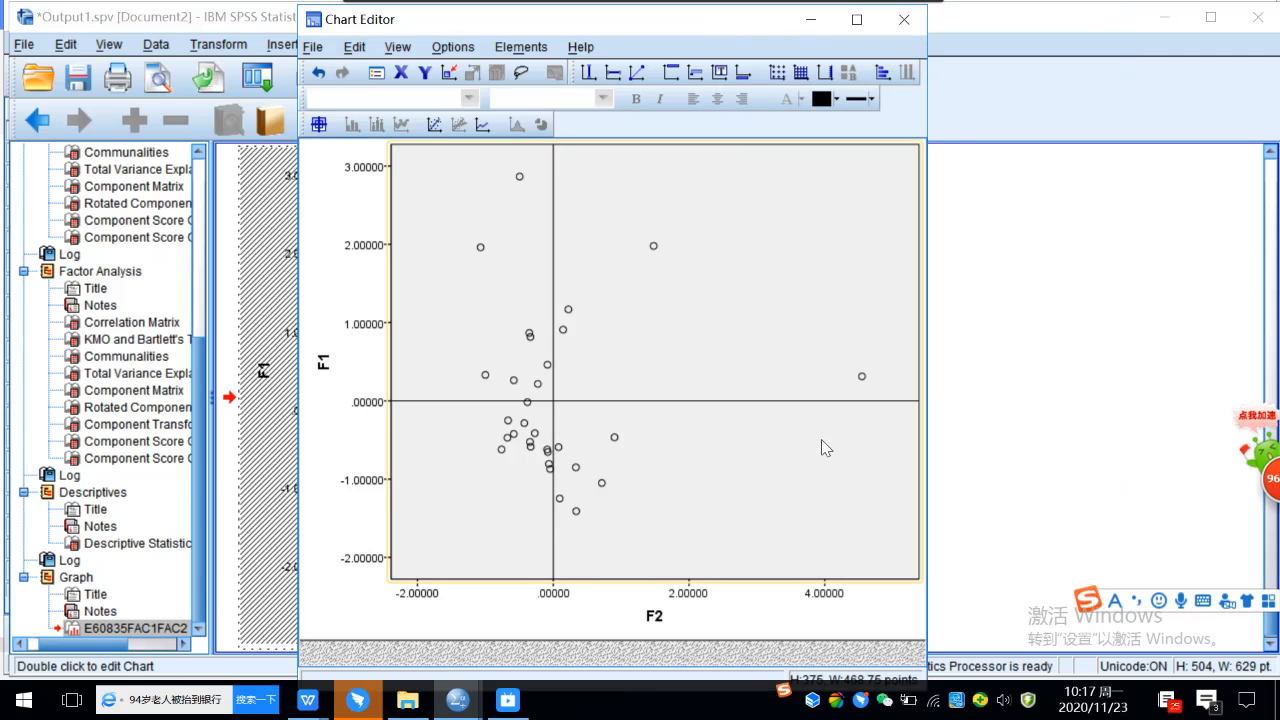
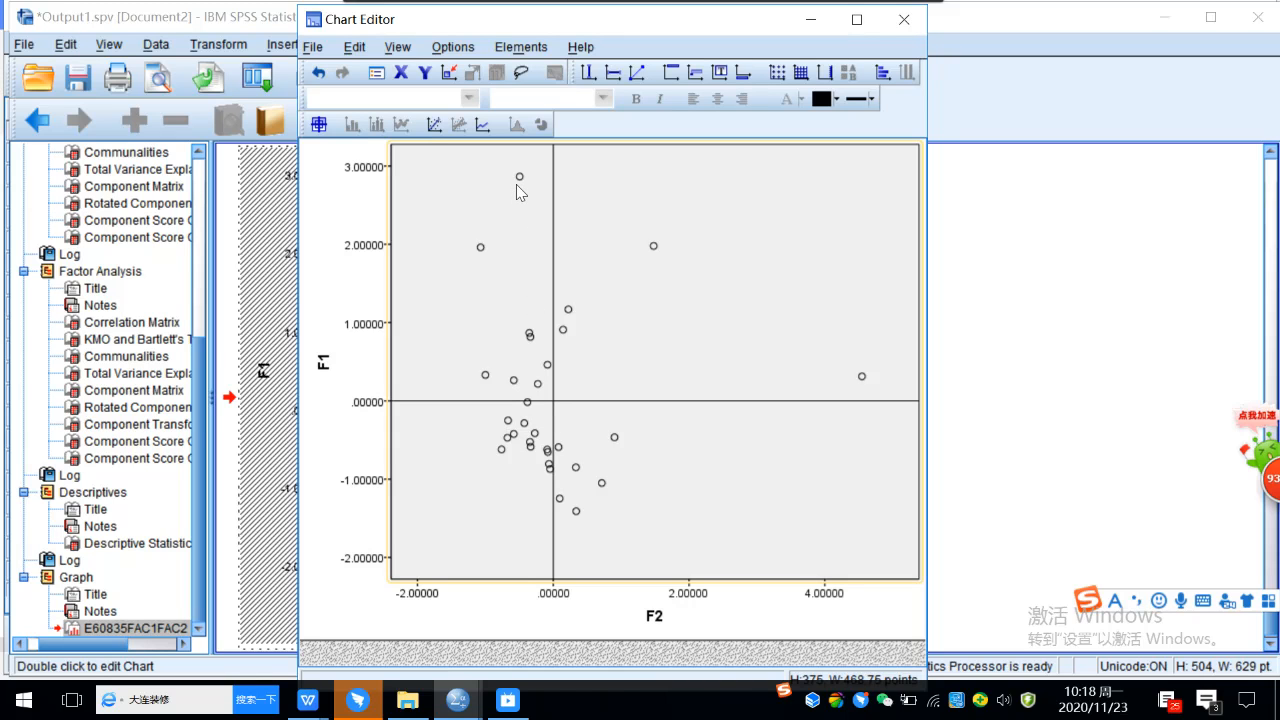
Show the area data labels on all points of the F1 against F2 scatterplot and close the Chart Editor.
{"action": "left_click", "coordinate": [523, 50]}
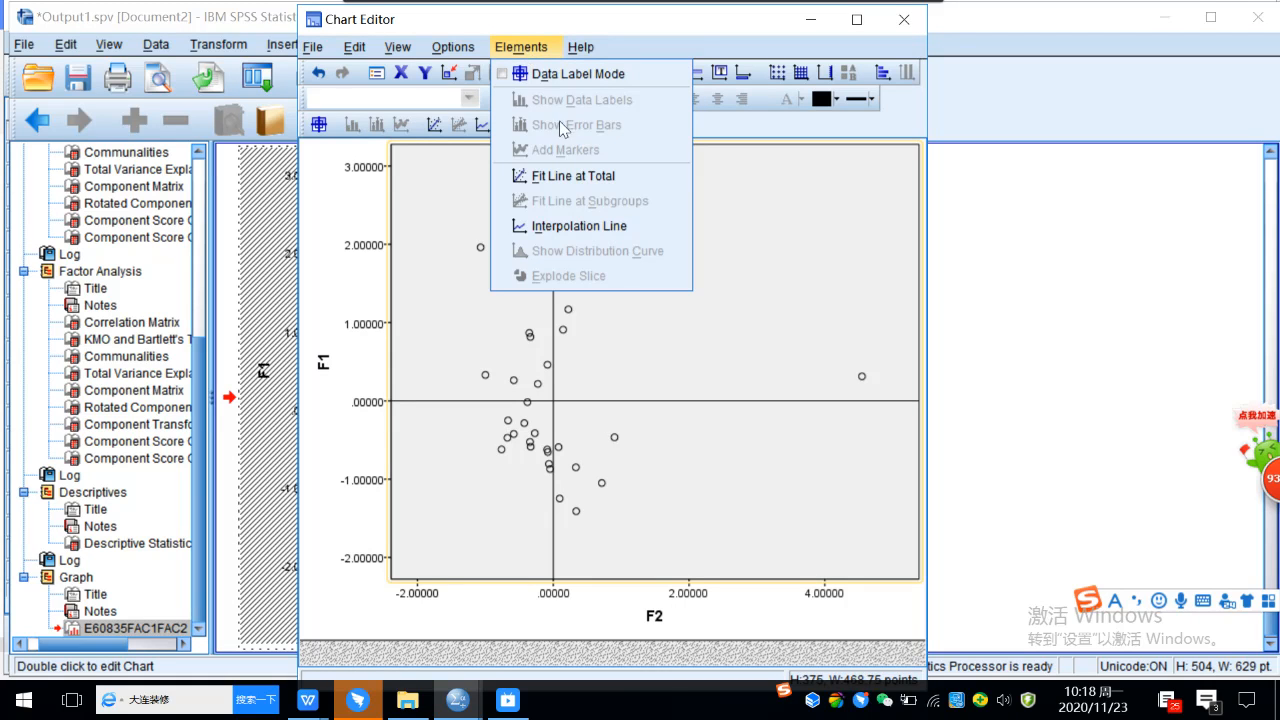
{"action": "left_click", "coordinate": [801, 242]}
{"action": "left_click", "coordinate": [654, 248]}
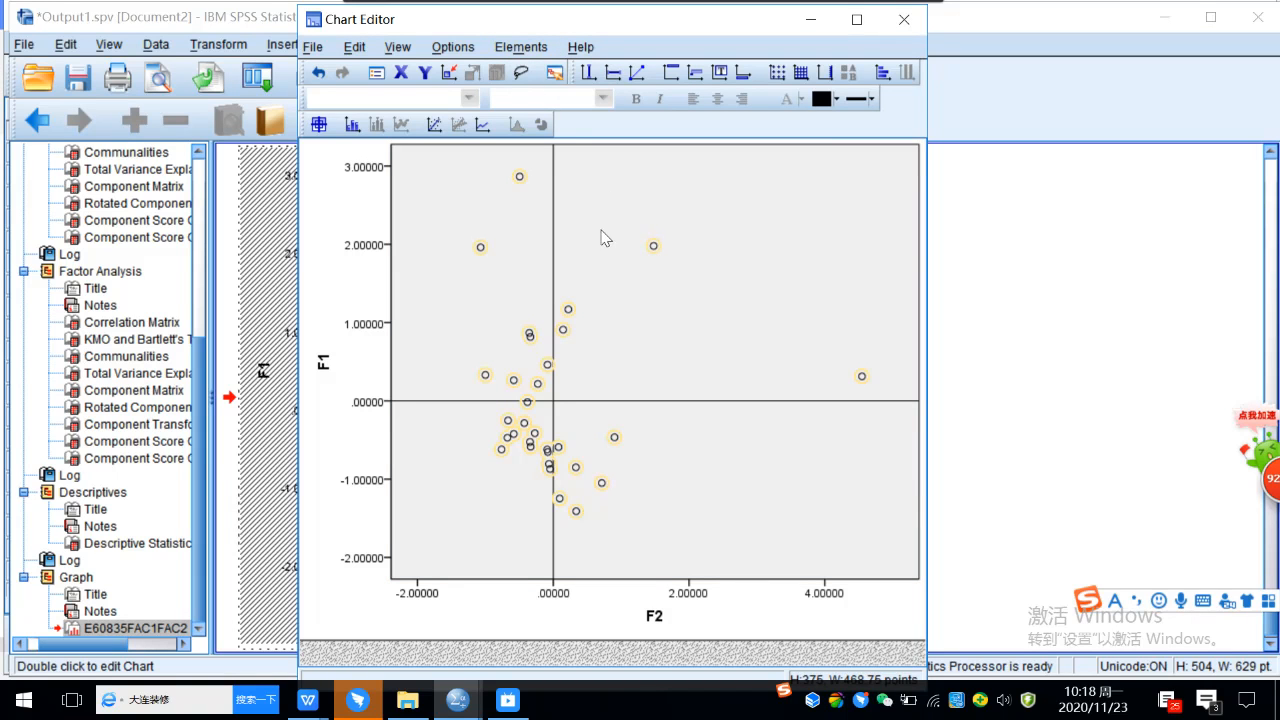
{"action": "left_click", "coordinate": [523, 48]}
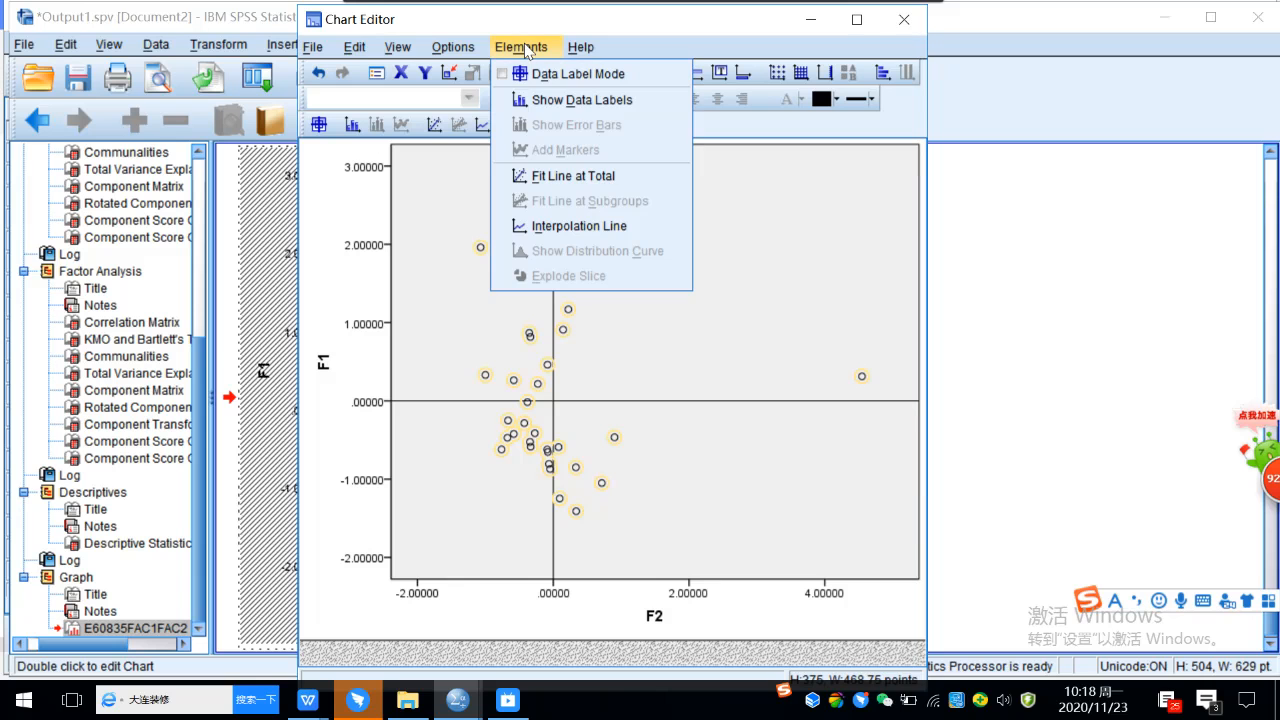
{"action": "left_click", "coordinate": [582, 100]}
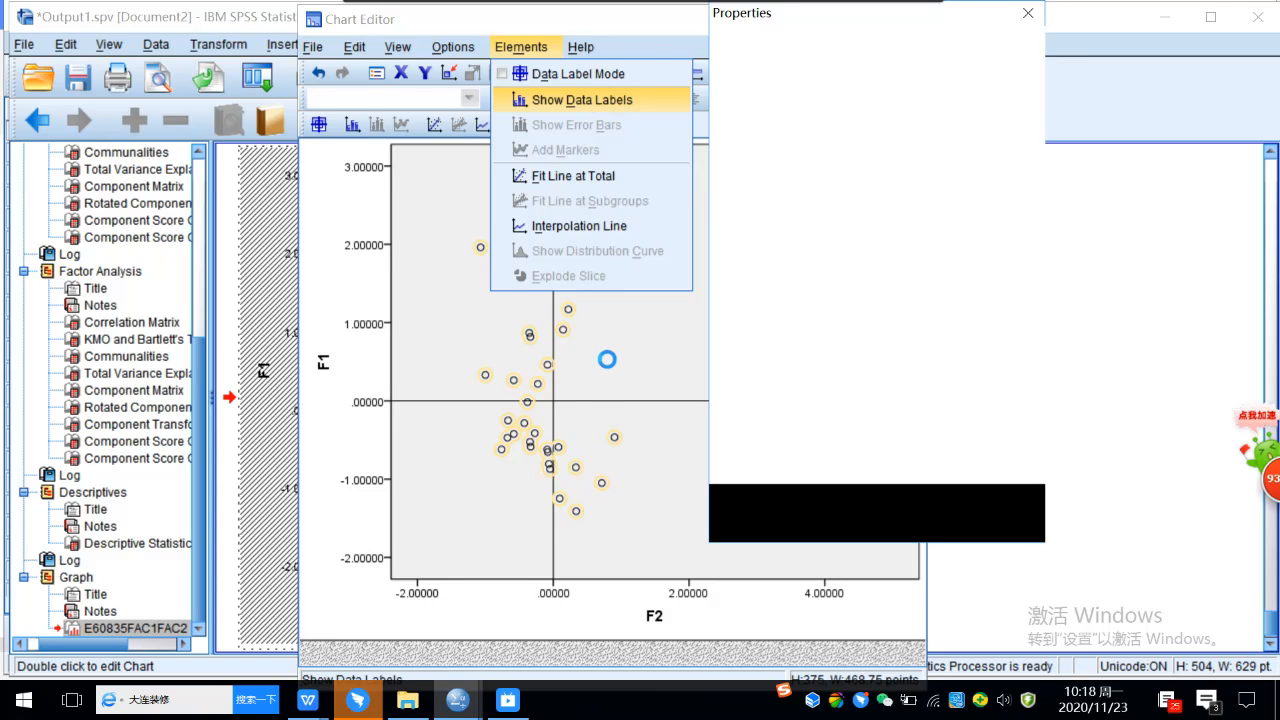
{"action": "left_click", "coordinate": [954, 520]}
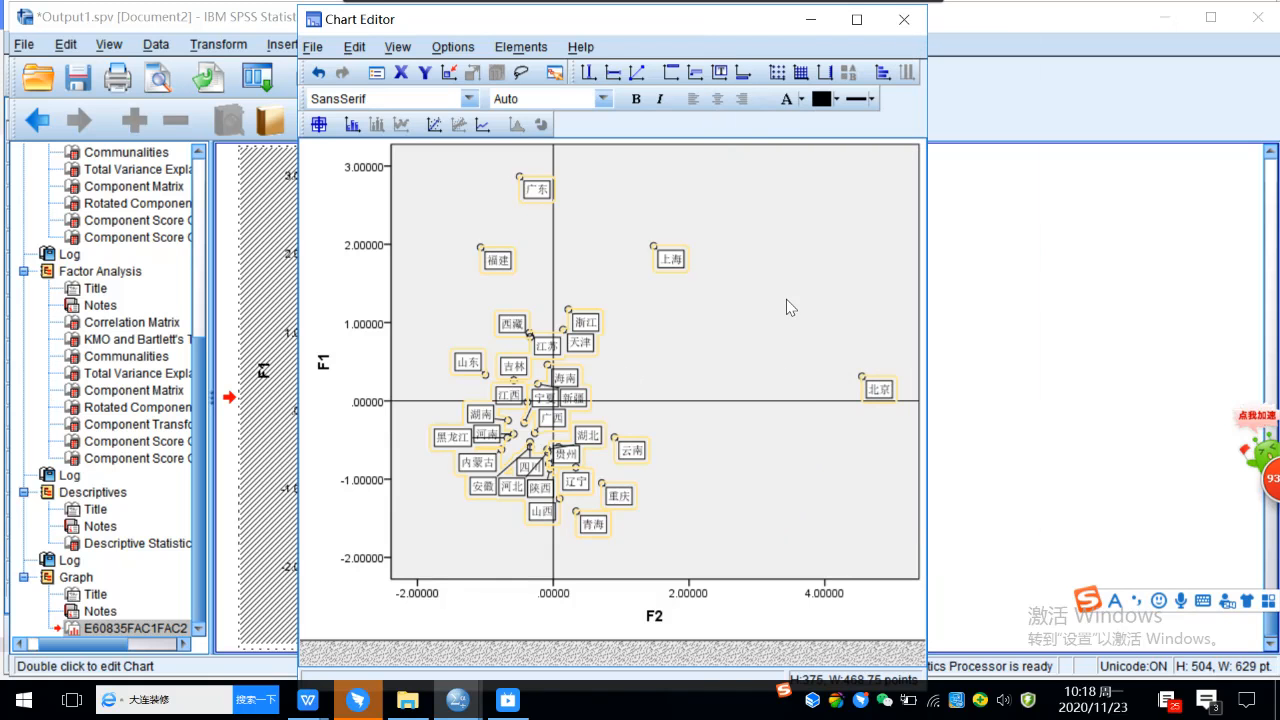
{"action": "left_click", "coordinate": [786, 299]}
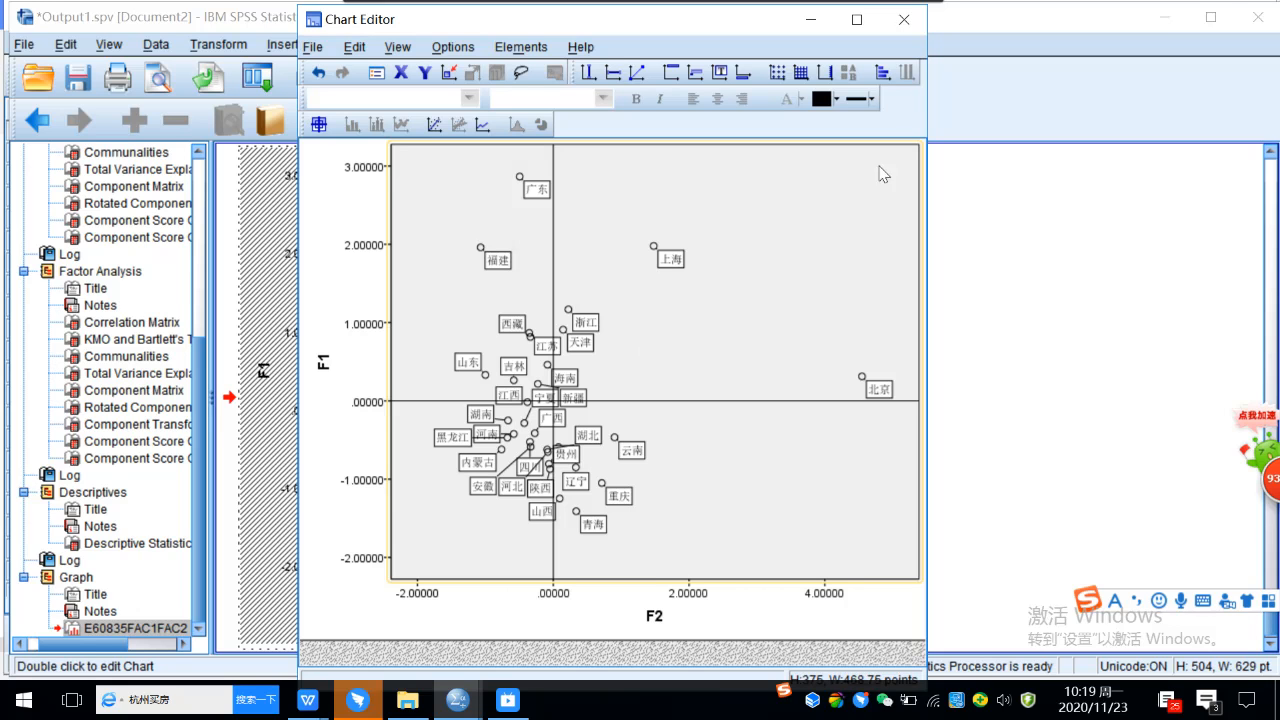
{"action": "left_click", "coordinate": [906, 20]}
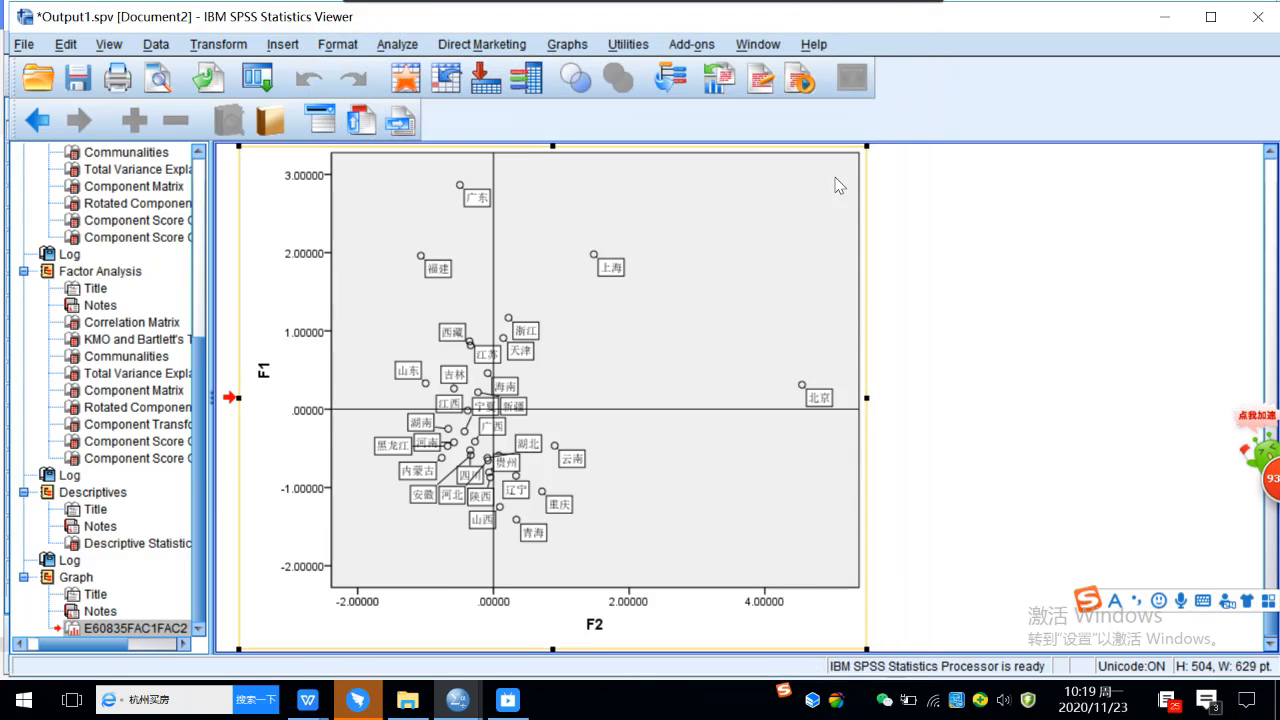
Deselect the scatterplot in the output and copy a screenshot of the whole chart, including its axes, to the clipboard.
{"action": "left_click", "coordinate": [1018, 398]}
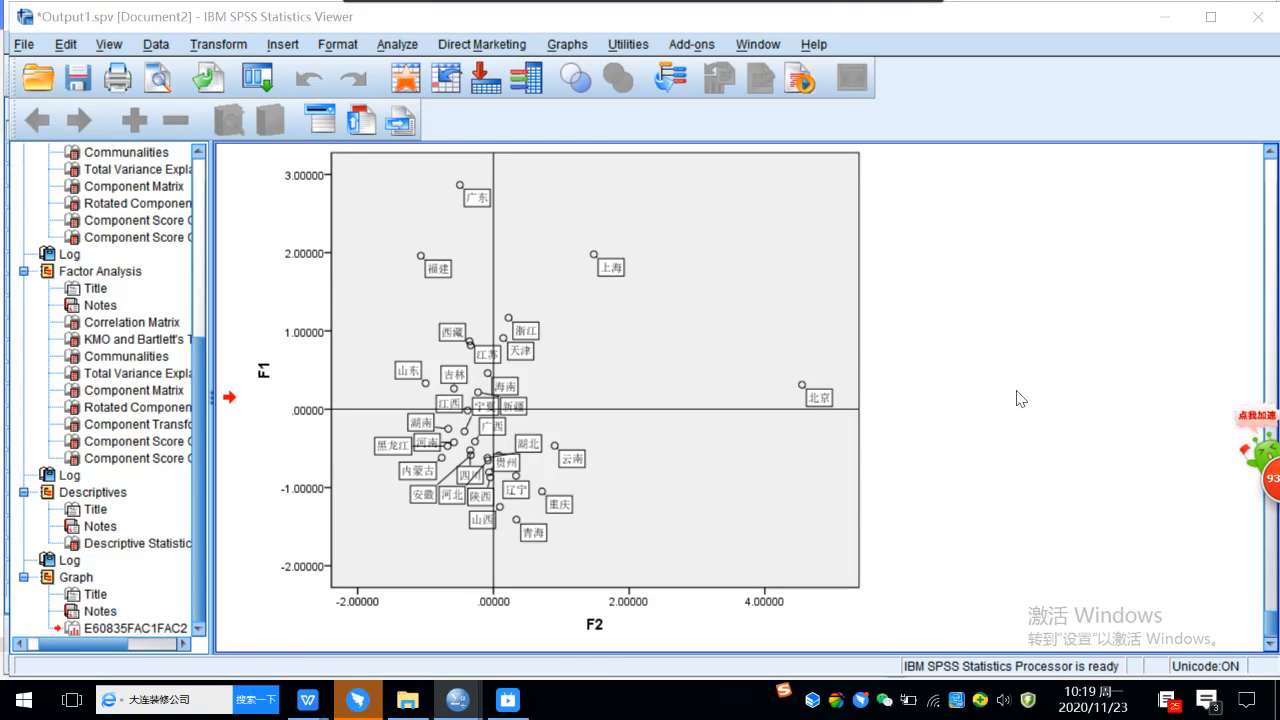
{"action": "key", "text": "ctrl+alt+a"}
{"action": "left_click_drag", "start_coordinate": [240, 151], "coordinate": [876, 642]}
{"action": "left_click_drag", "start_coordinate": [554, 152], "coordinate": [557, 148]}
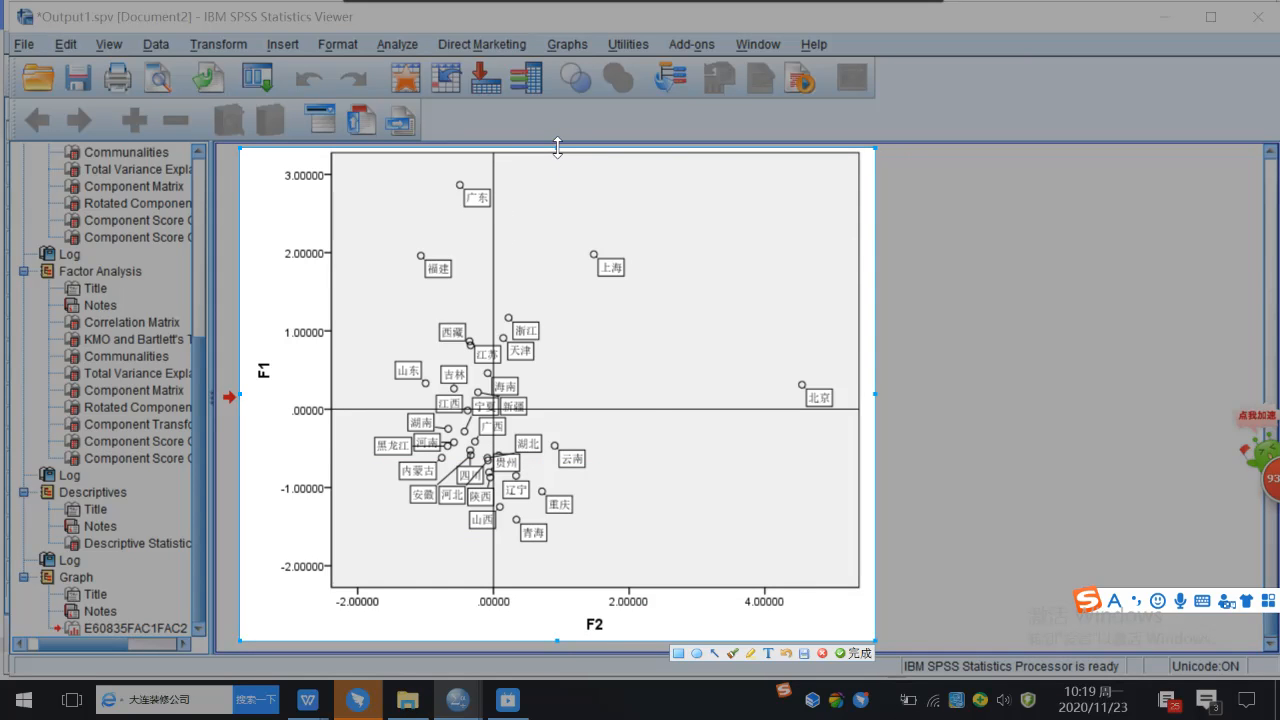
{"action": "left_click", "coordinate": [855, 653]}
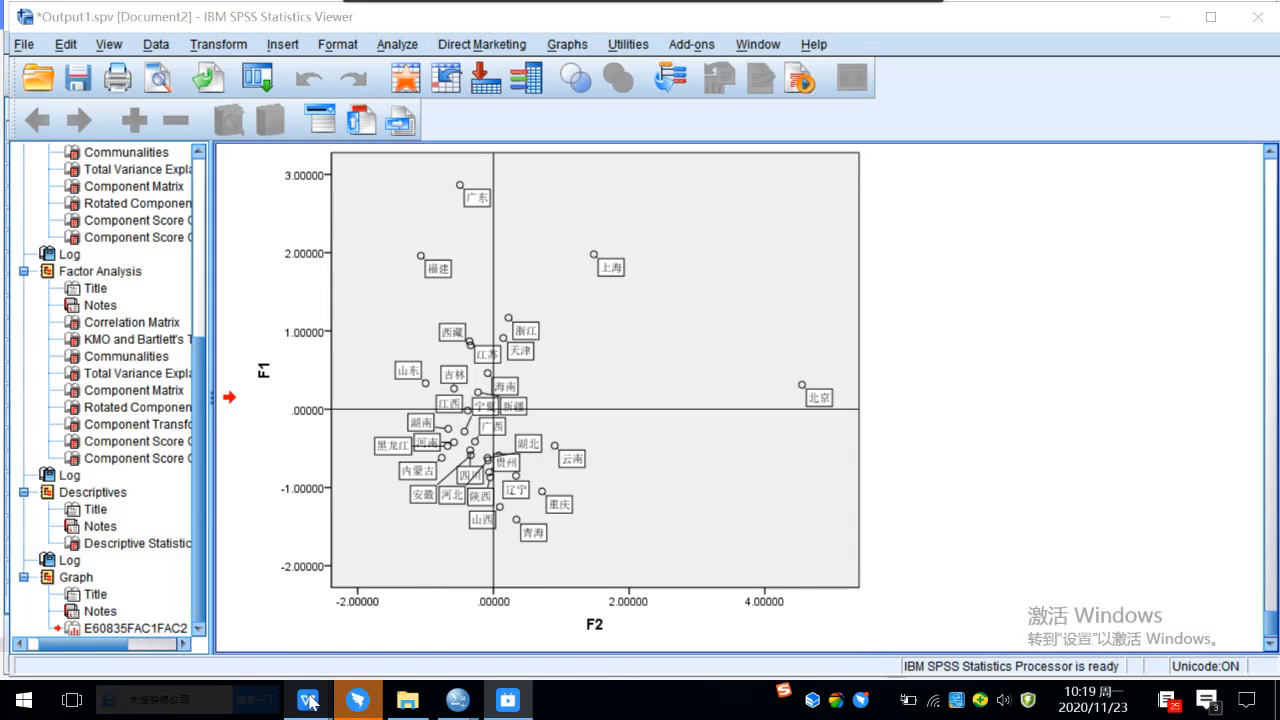
Switch to the factor analysis document in WPS and paste the chart screenshot below question (1), above its Result and analysis line.
{"action": "mouse_move", "coordinate": [308, 700]}
{"action": "left_click", "coordinate": [700, 628]}
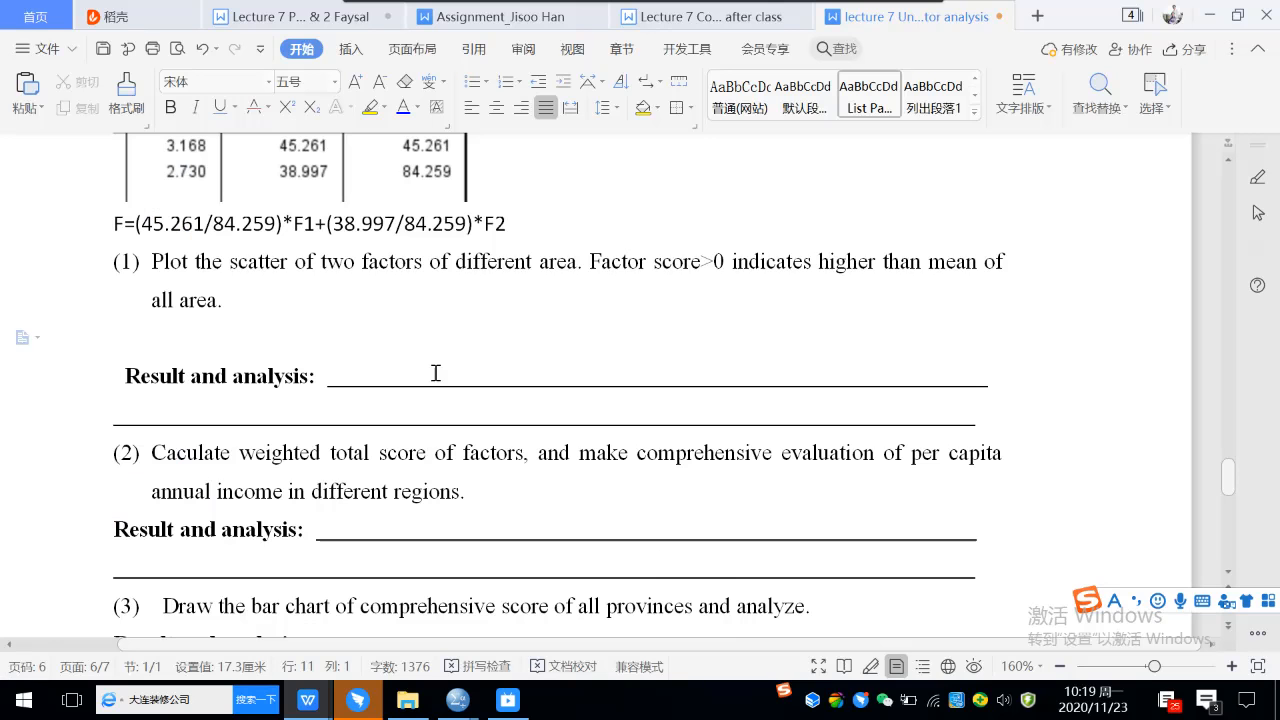
{"action": "key", "text": "ctrl+v"}
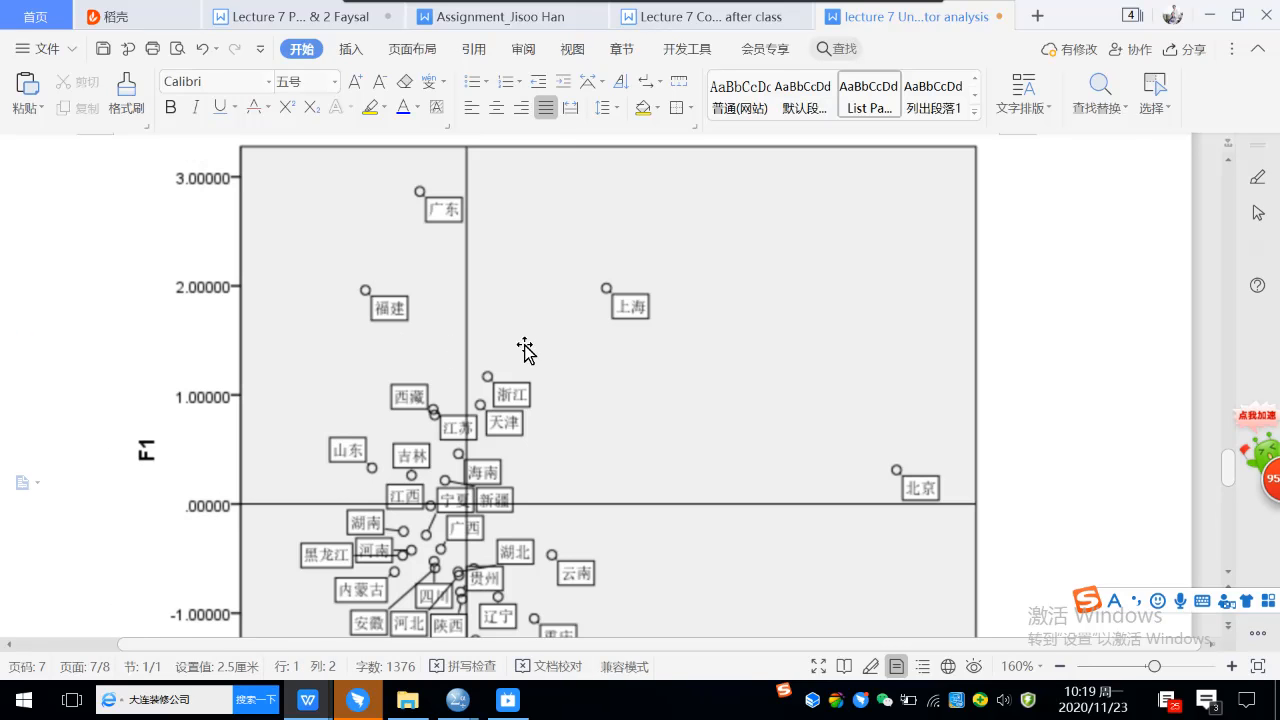
Shrink the pasted scatterplot picture proportionally so it fits under question (1), and save the document.
{"action": "left_click", "coordinate": [992, 165]}
{"action": "left_click_drag", "start_coordinate": [997, 145], "coordinate": [703, 360]}
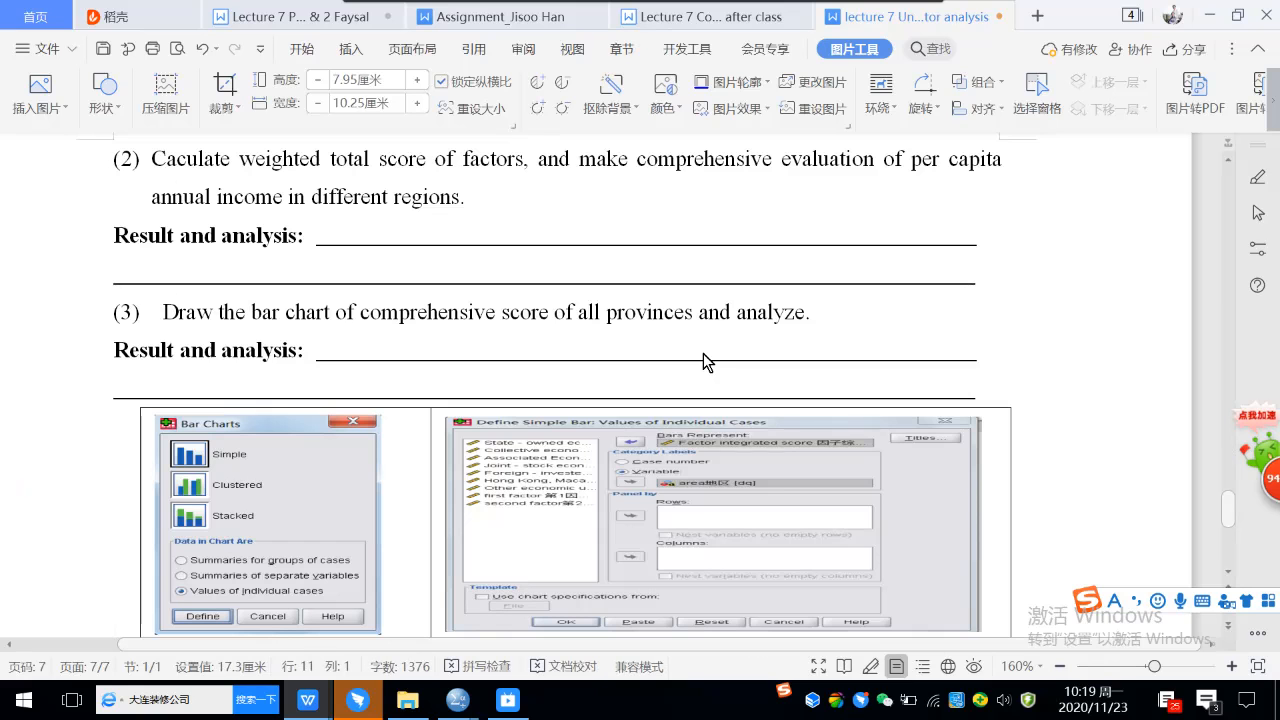
{"action": "scroll", "coordinate": [703, 361], "scroll_direction": "up", "scroll_amount": 8}
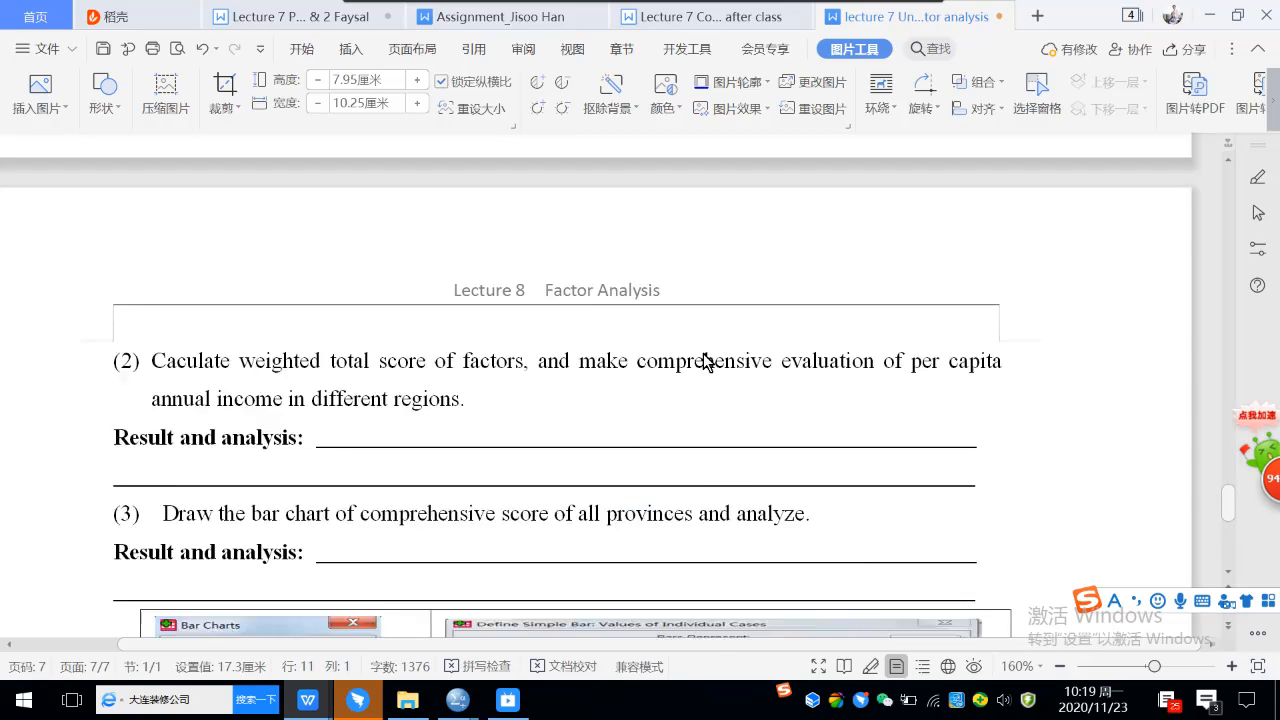
{"action": "scroll", "coordinate": [703, 353], "scroll_direction": "up", "scroll_amount": 3}
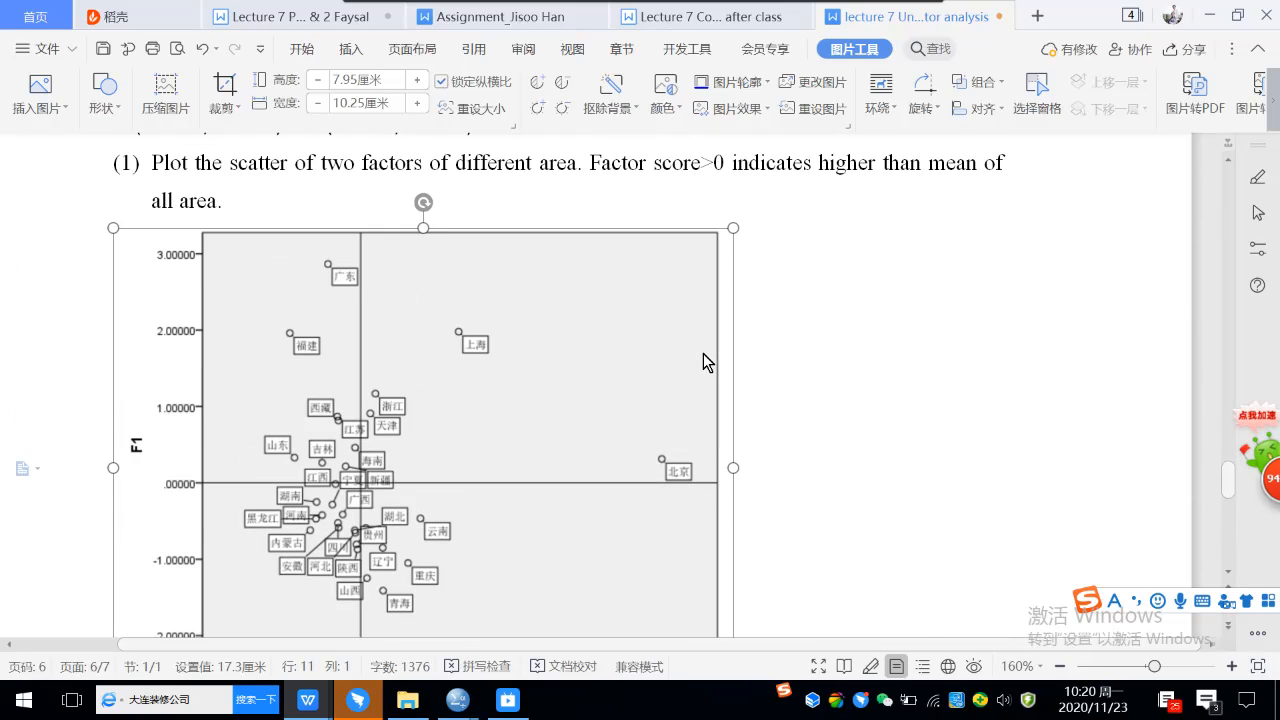
{"action": "left_click_drag", "start_coordinate": [729, 230], "coordinate": [663, 255]}
{"action": "left_click", "coordinate": [252, 192]}
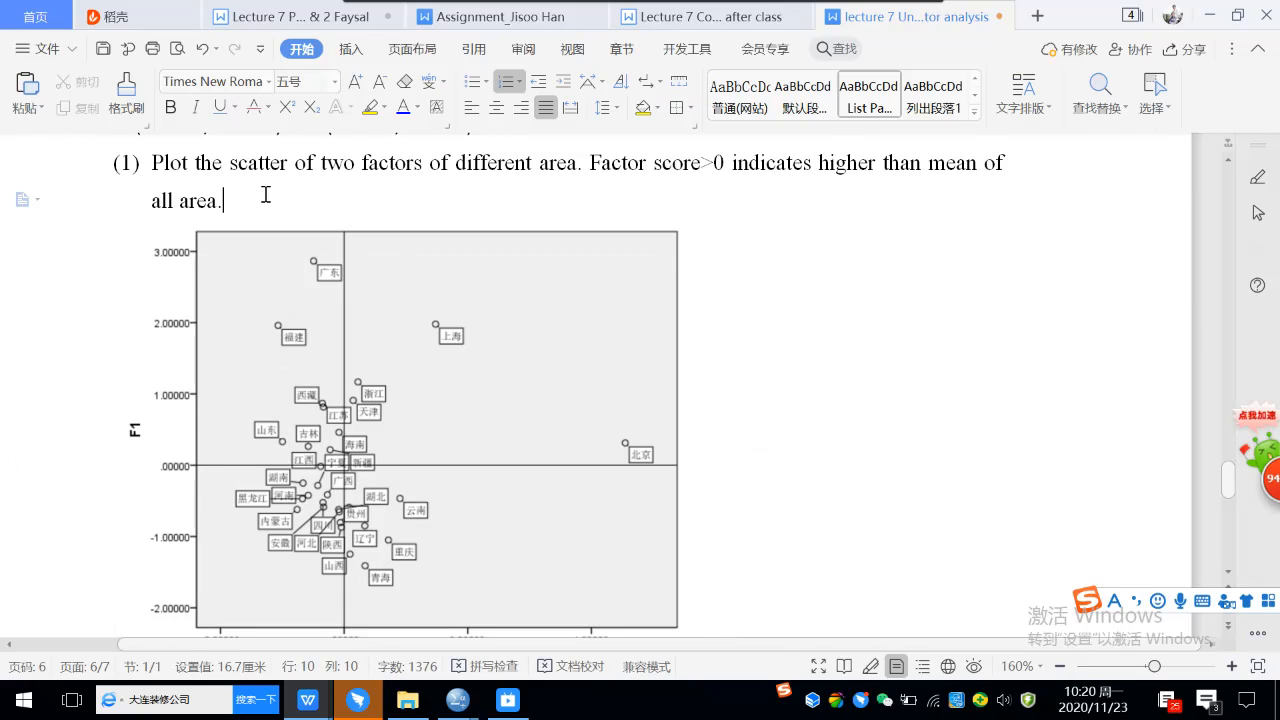
{"action": "left_click", "coordinate": [103, 52]}
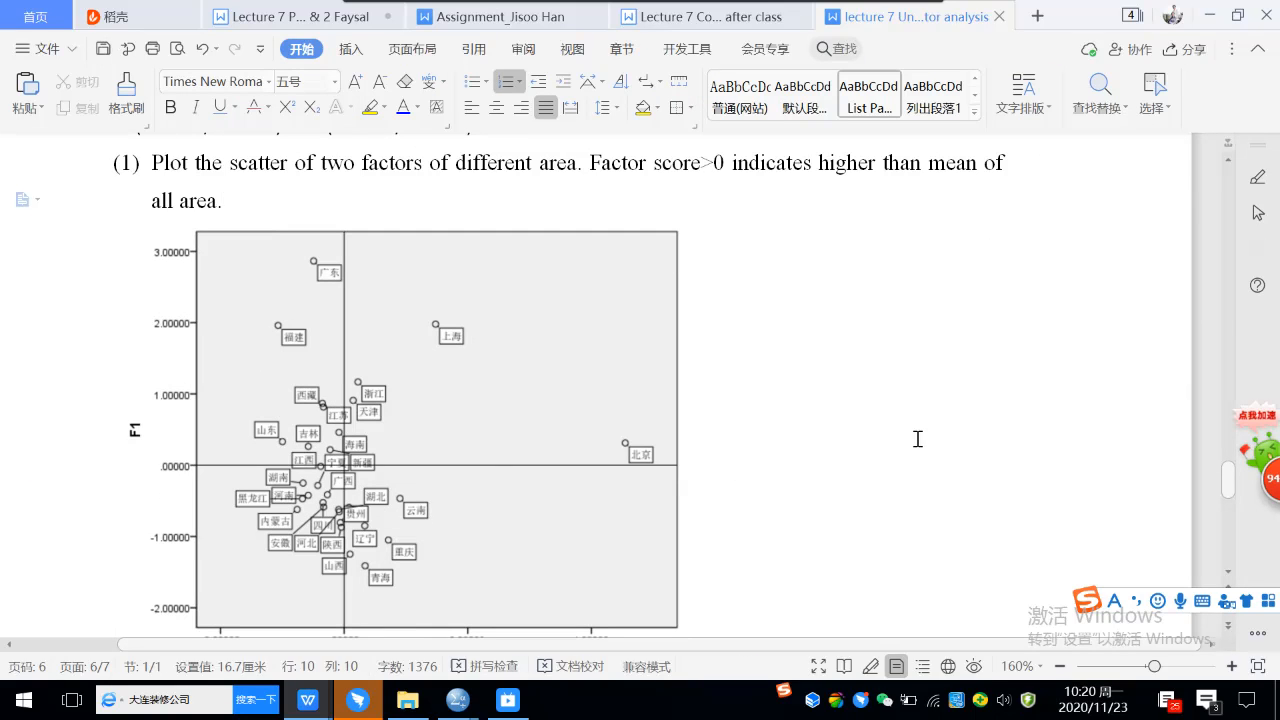
Examine question (3) of the worksheet, including its example bar chart dialog settings and sample chart of comprehensive scores by area.
{"action": "scroll", "coordinate": [834, 308], "scroll_direction": "down", "scroll_amount": 5}
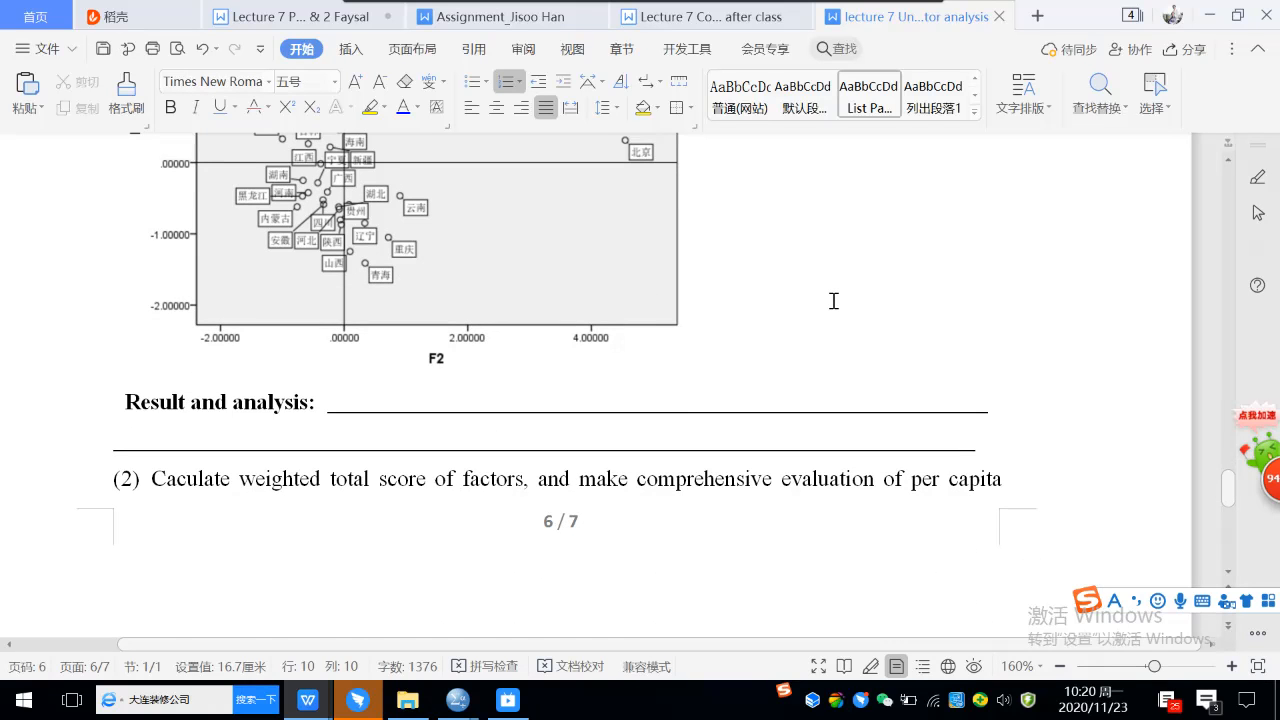
{"action": "scroll", "coordinate": [833, 301], "scroll_direction": "down", "scroll_amount": 2}
{"action": "scroll", "coordinate": [831, 301], "scroll_direction": "down", "scroll_amount": 6}
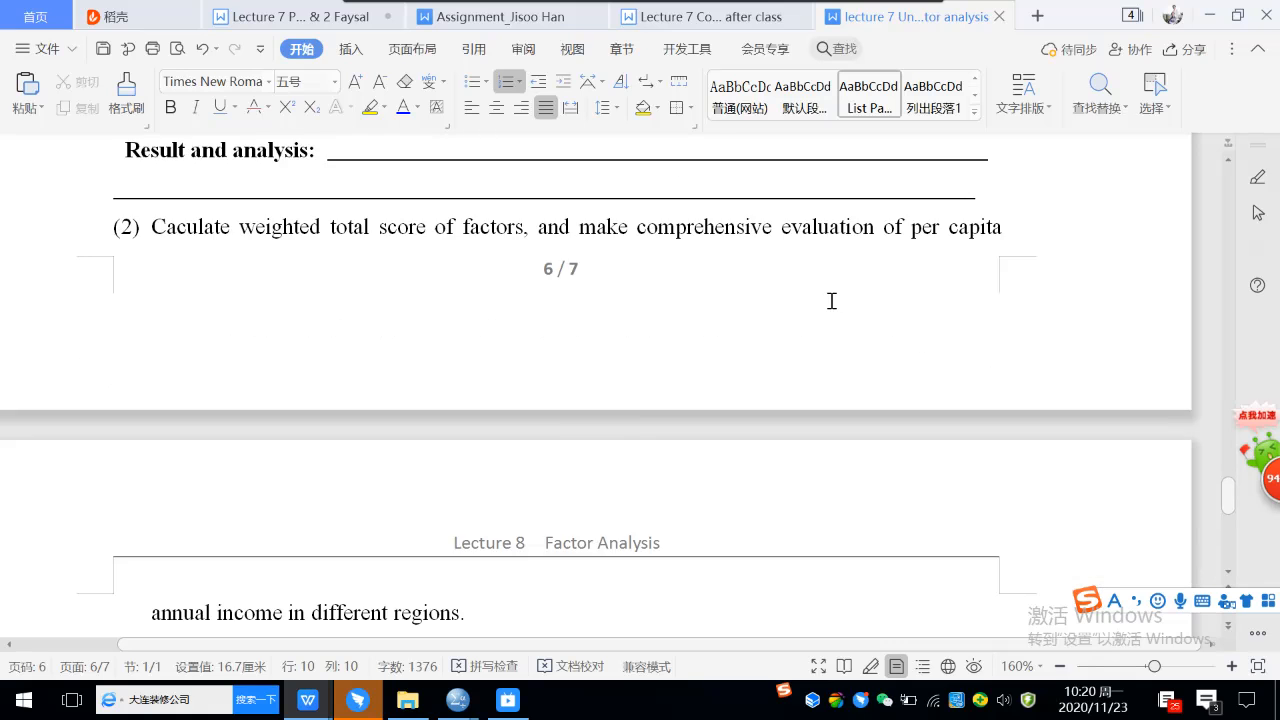
{"action": "scroll", "coordinate": [831, 301], "scroll_direction": "down", "scroll_amount": 3}
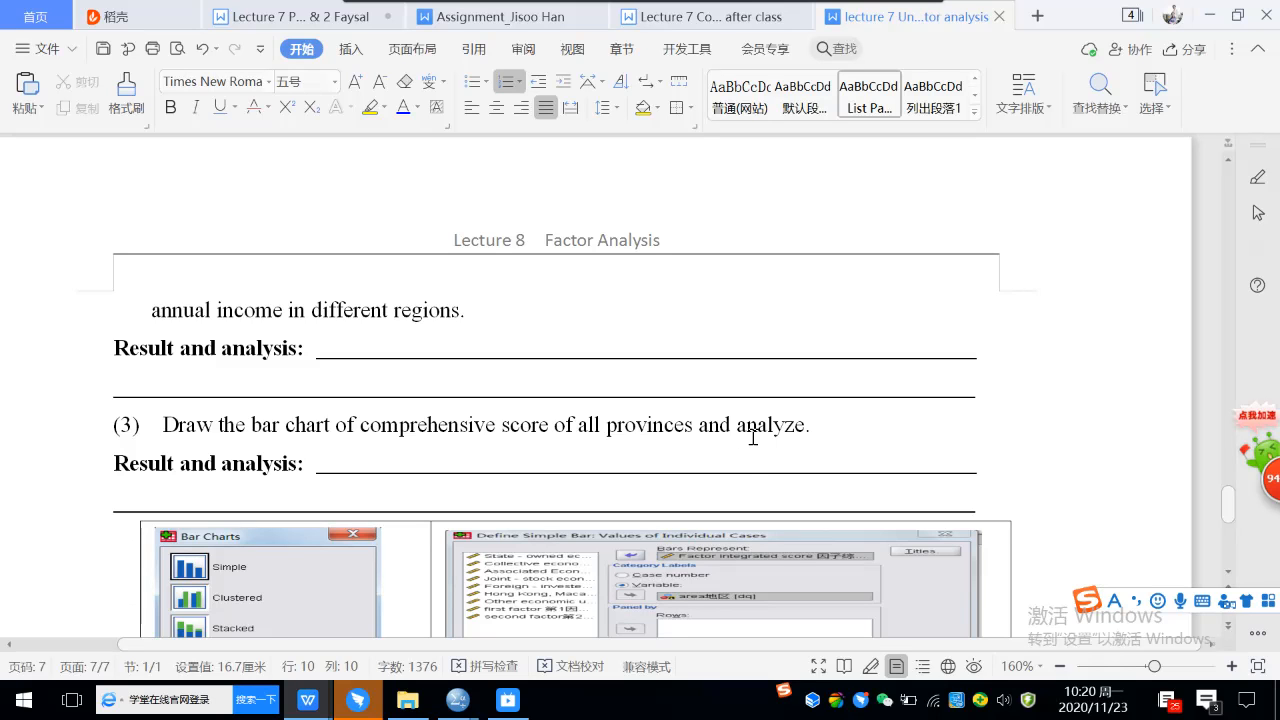
{"action": "scroll", "coordinate": [752, 437], "scroll_direction": "down", "scroll_amount": 1}
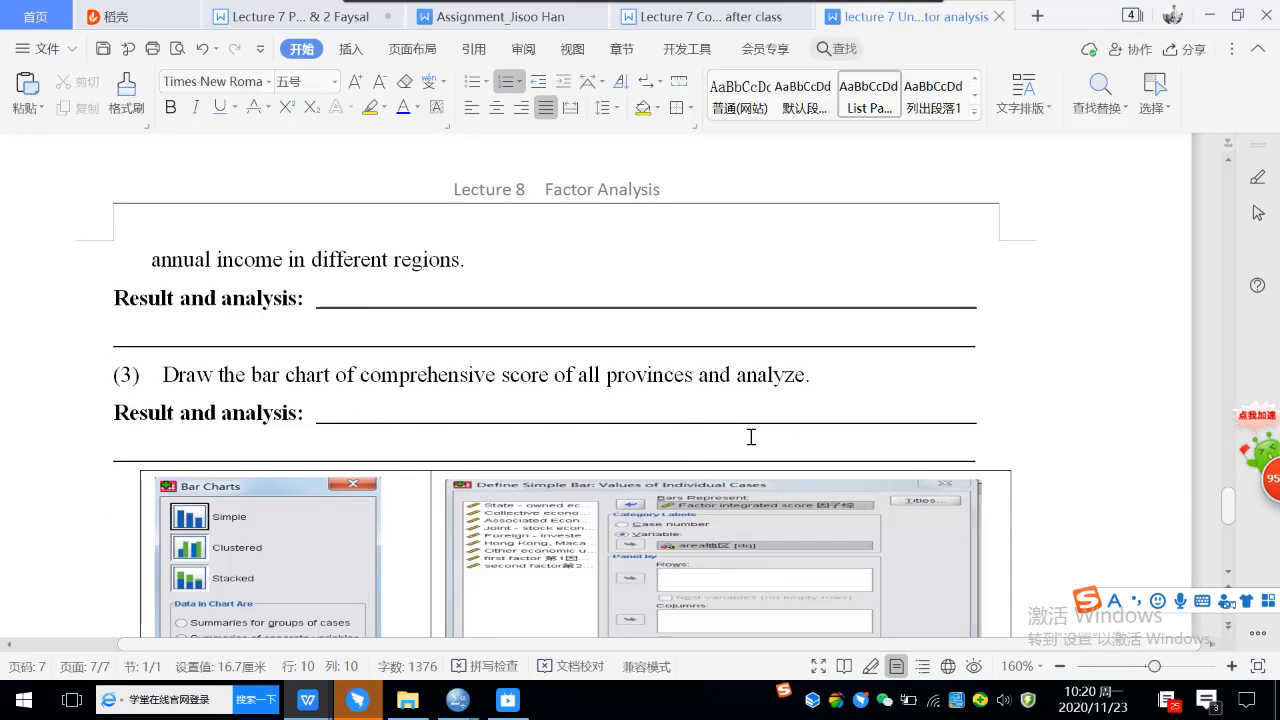
{"action": "scroll", "coordinate": [309, 412], "scroll_direction": "down", "scroll_amount": 3}
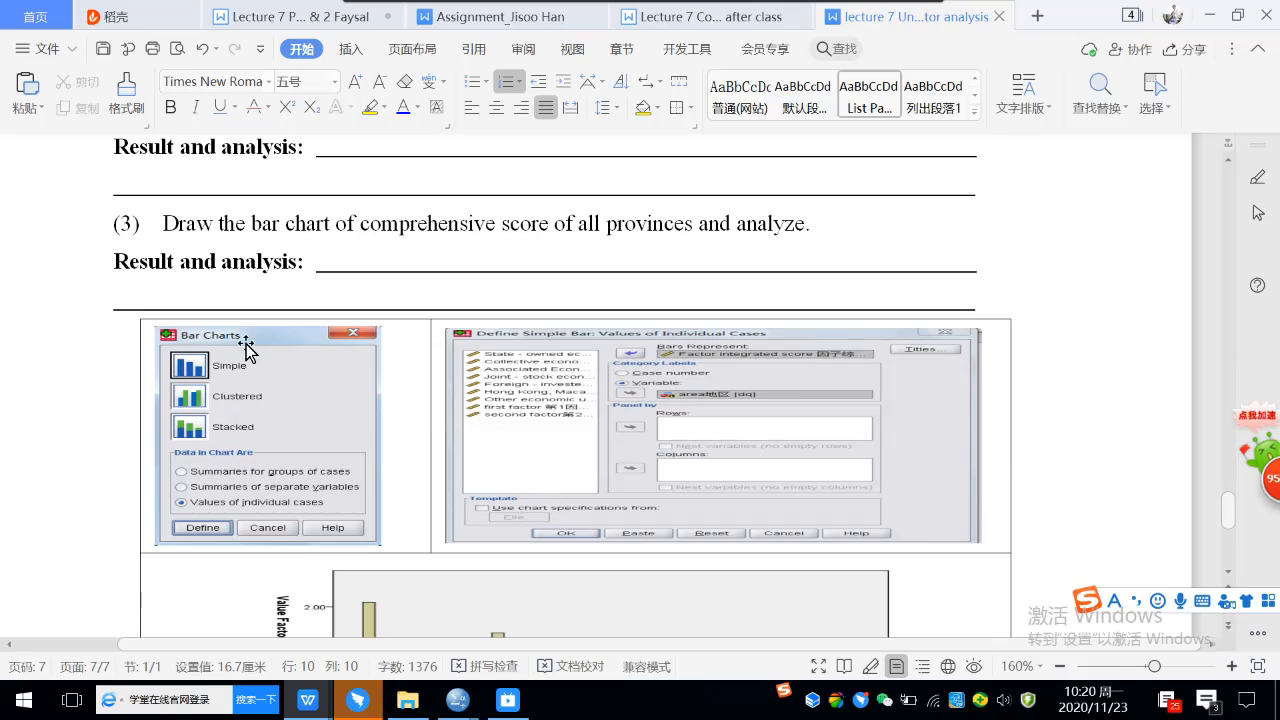
{"action": "scroll", "coordinate": [259, 382], "scroll_direction": "down", "scroll_amount": 1}
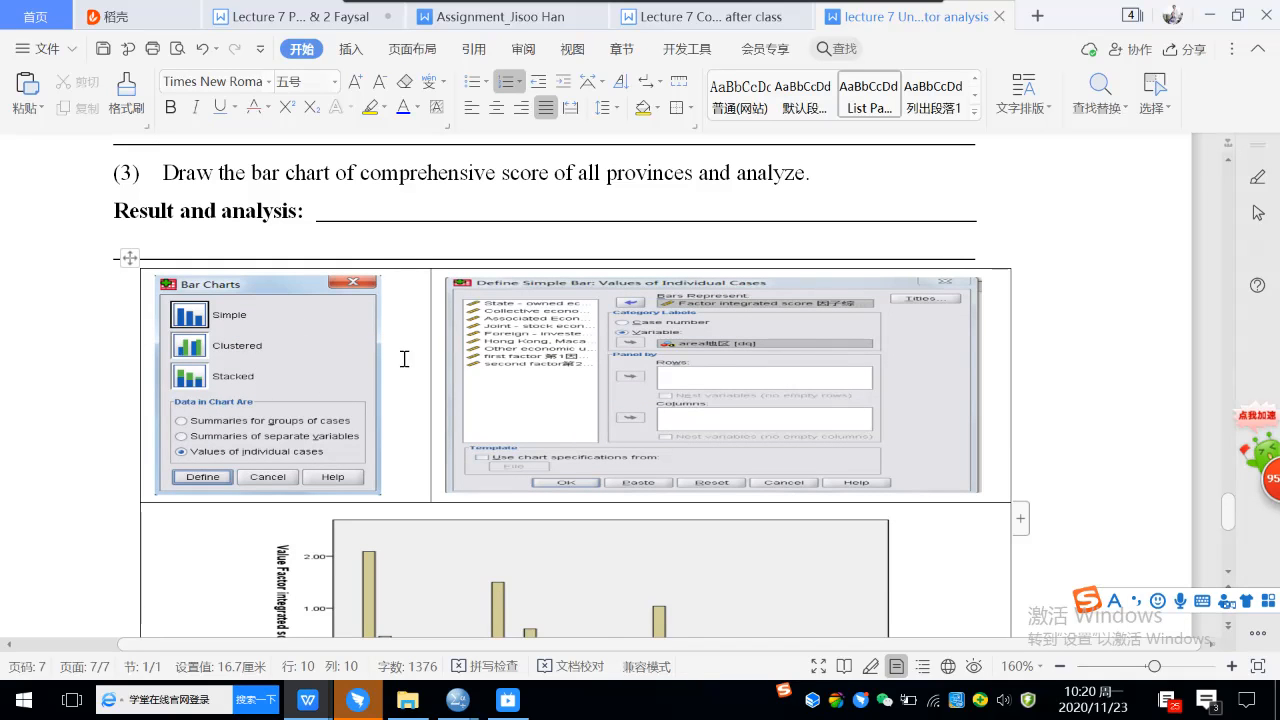
{"action": "scroll", "coordinate": [519, 364], "scroll_direction": "down", "scroll_amount": 3}
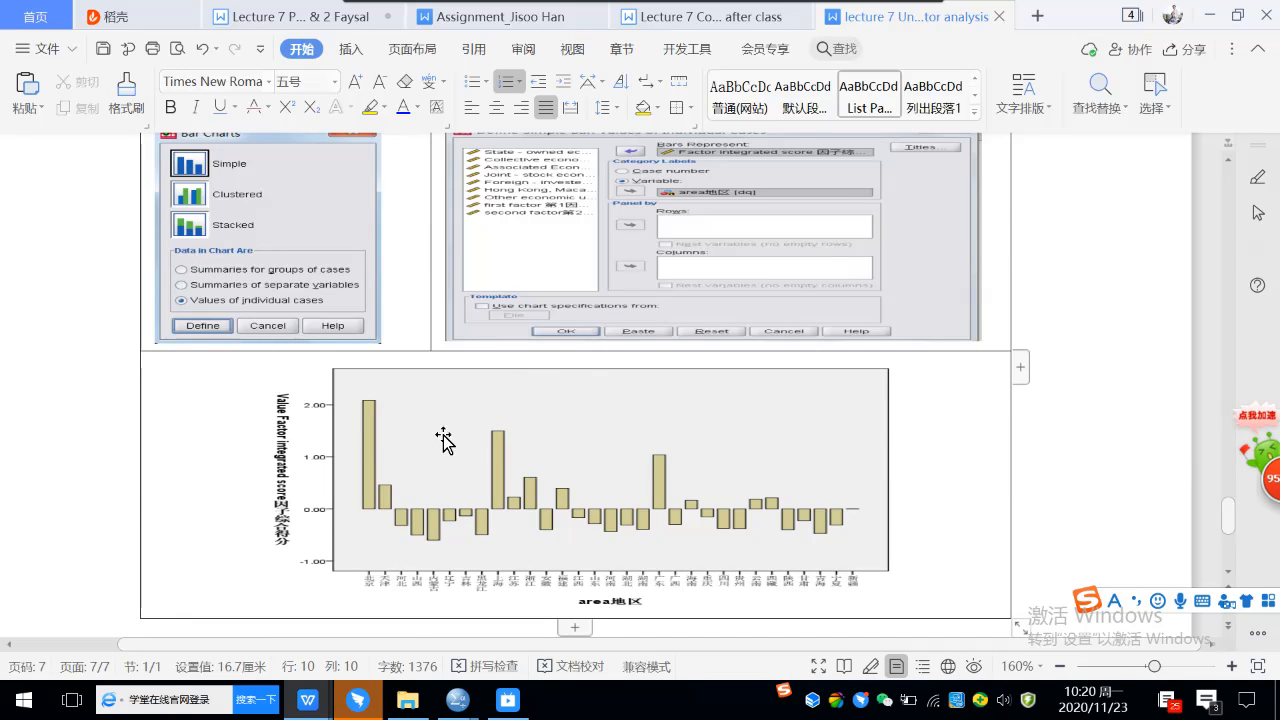
{"action": "scroll", "coordinate": [705, 468], "scroll_direction": "down", "scroll_amount": 1}
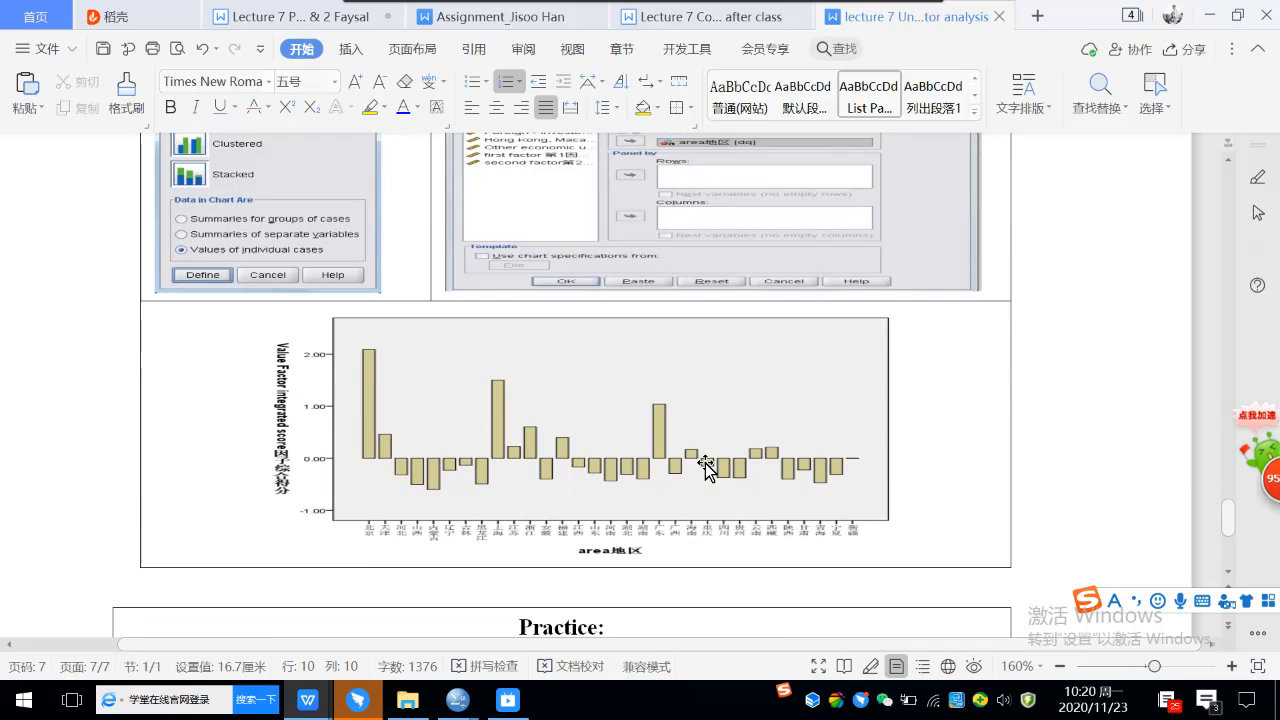
{"action": "scroll", "coordinate": [705, 468], "scroll_direction": "down", "scroll_amount": 1}
{"action": "scroll", "coordinate": [705, 468], "scroll_direction": "up", "scroll_amount": 3}
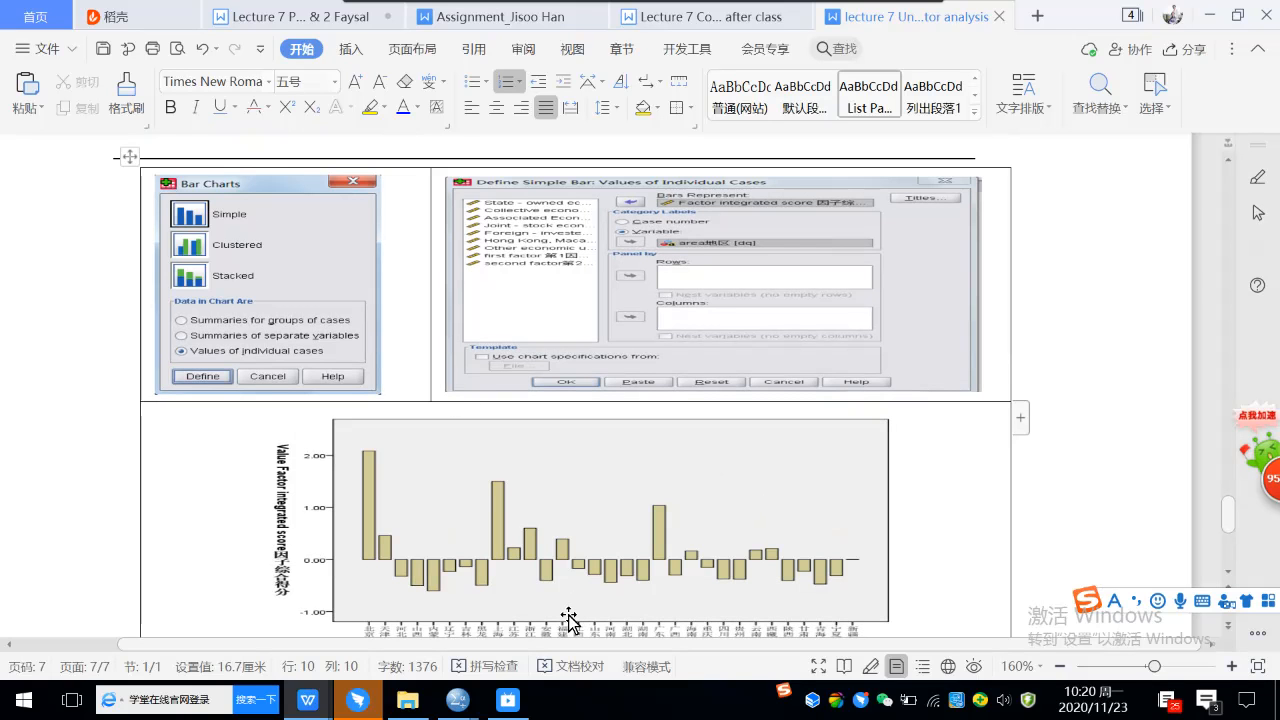
Switch to the SPSS Data Editor and start defining a simple legacy bar chart for values of individual cases.
{"action": "mouse_move", "coordinate": [462, 700]}
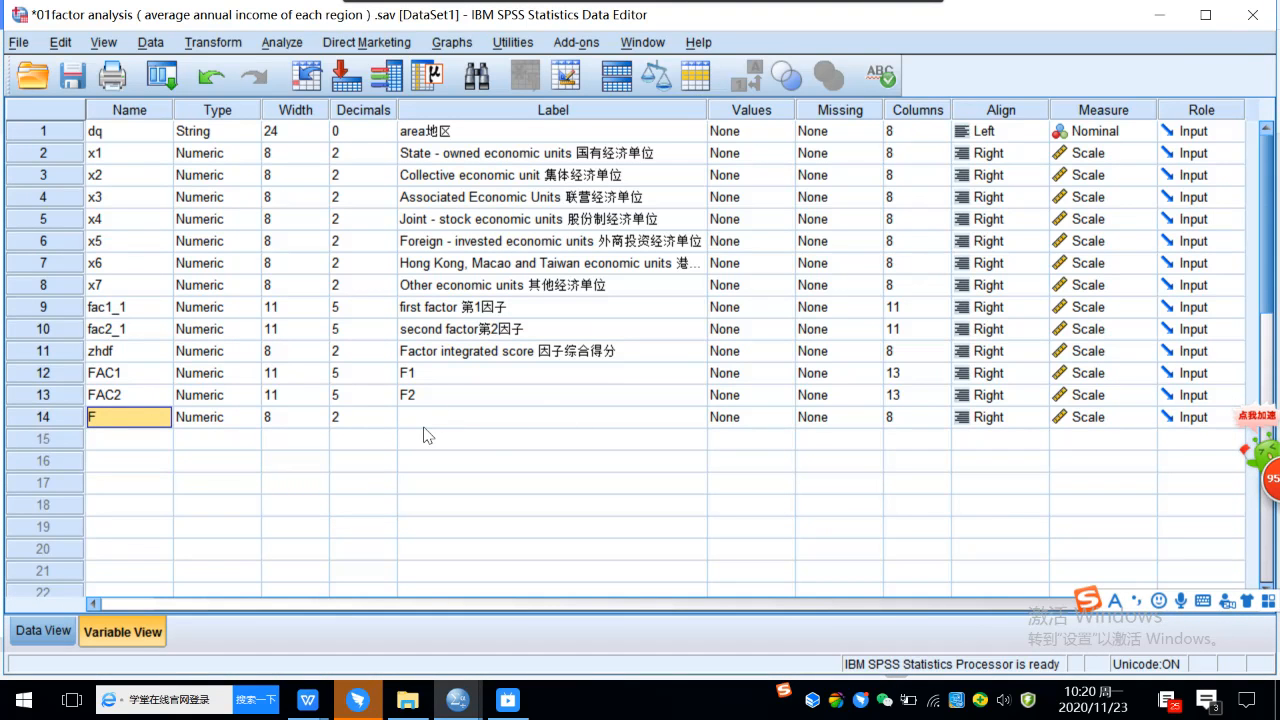
{"action": "left_click", "coordinate": [441, 46]}
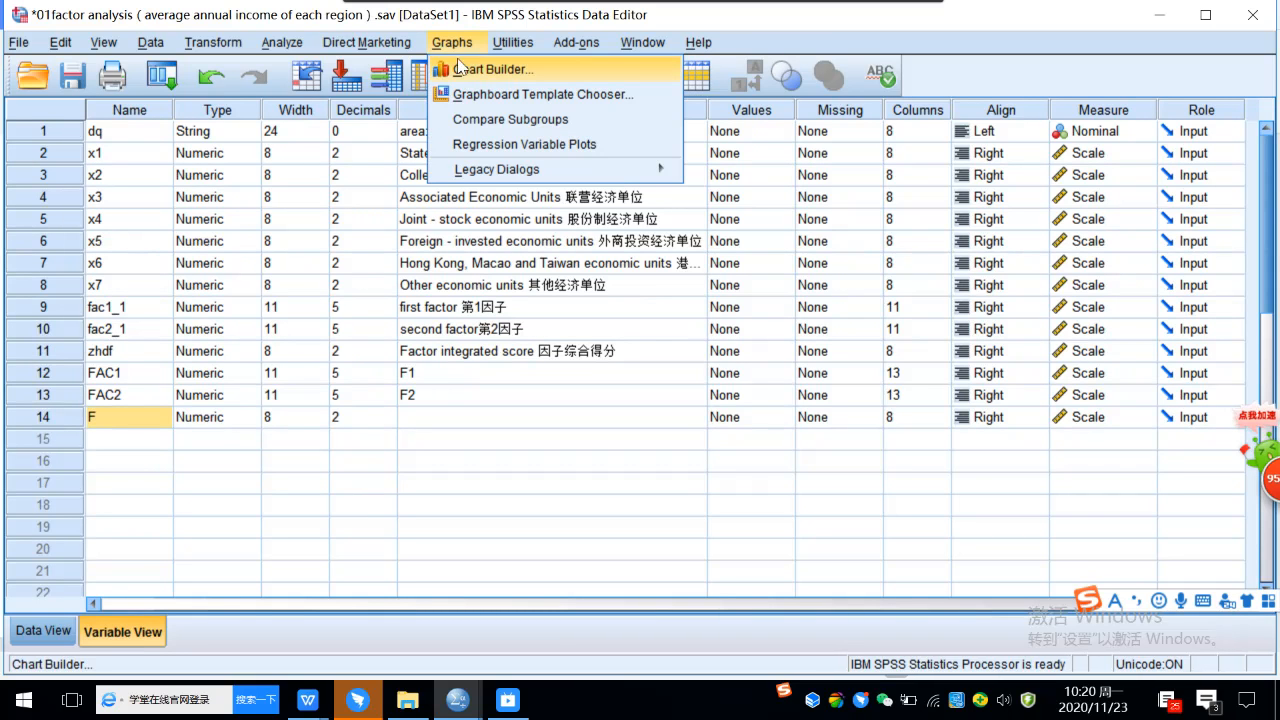
{"action": "mouse_move", "coordinate": [528, 170]}
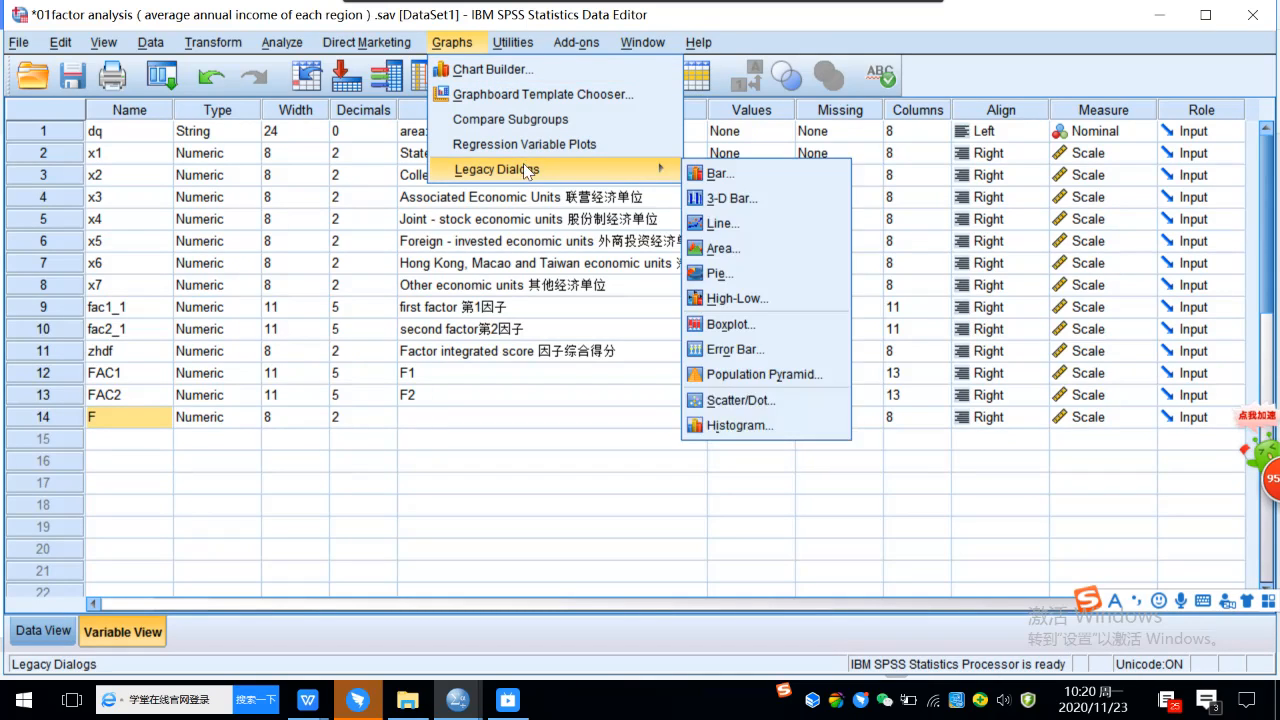
{"action": "left_click", "coordinate": [739, 181]}
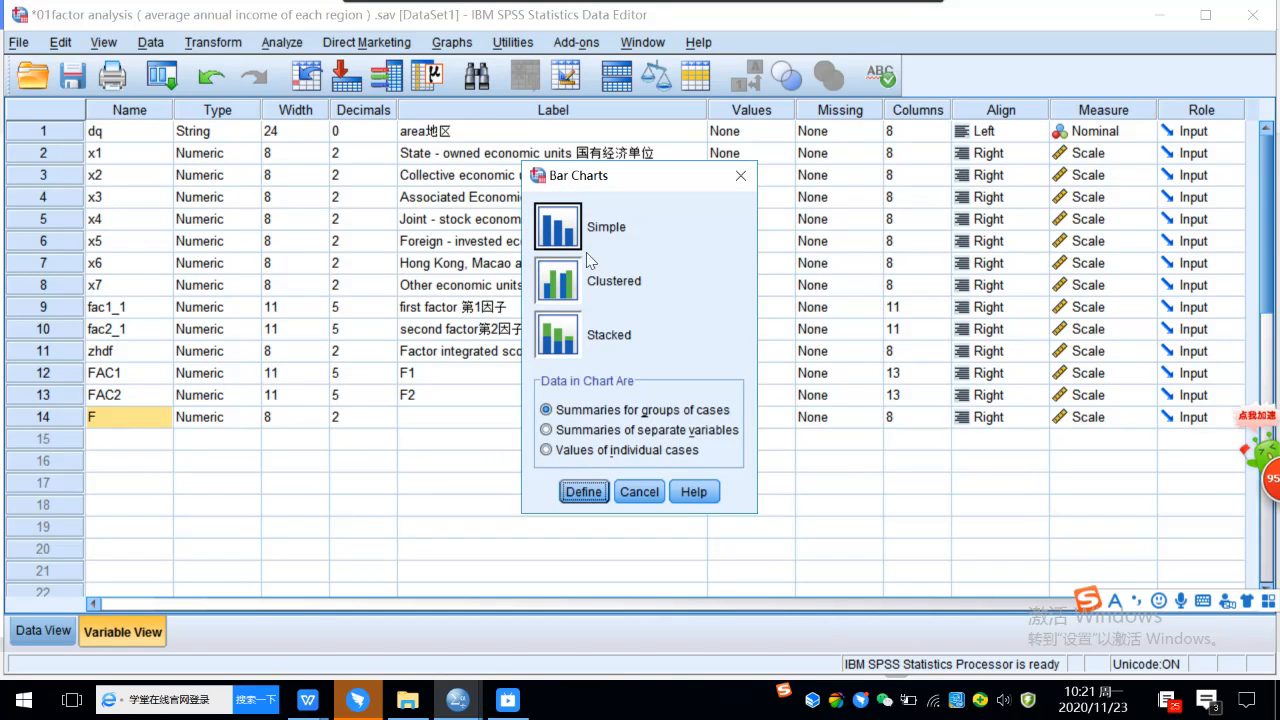
{"action": "left_click", "coordinate": [566, 232]}
{"action": "left_click", "coordinate": [546, 451]}
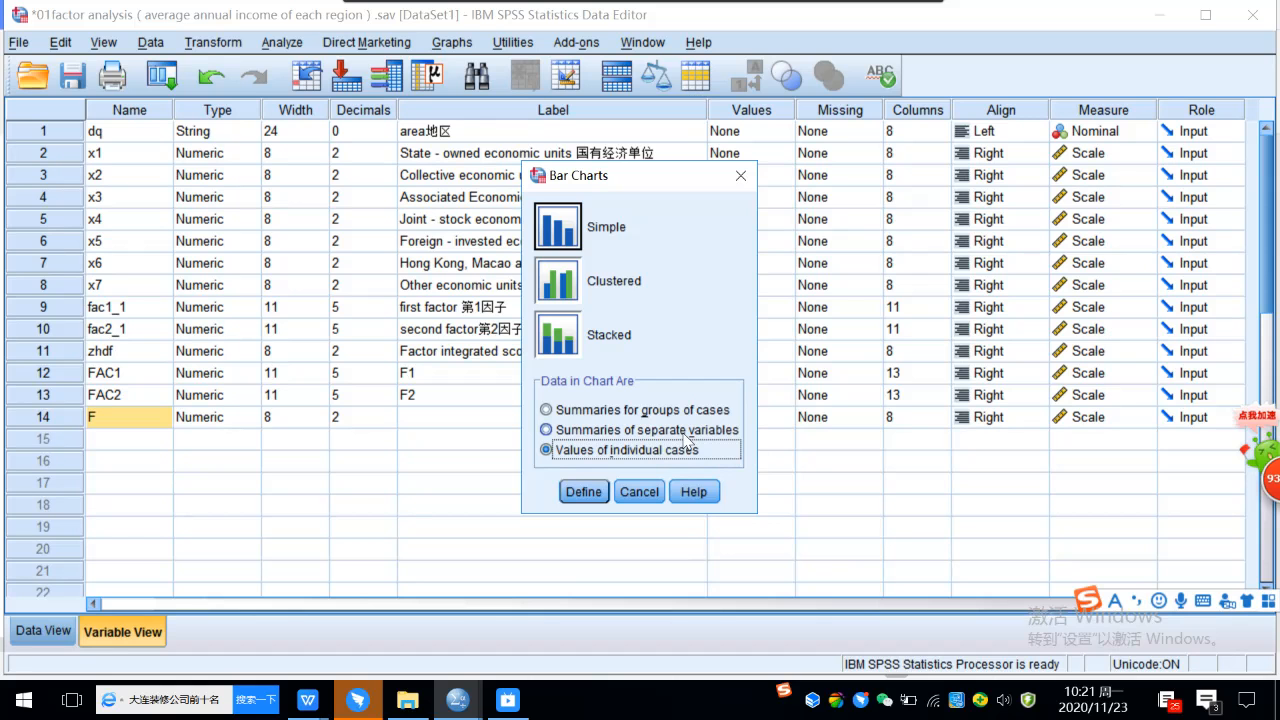
{"action": "left_click", "coordinate": [579, 494]}
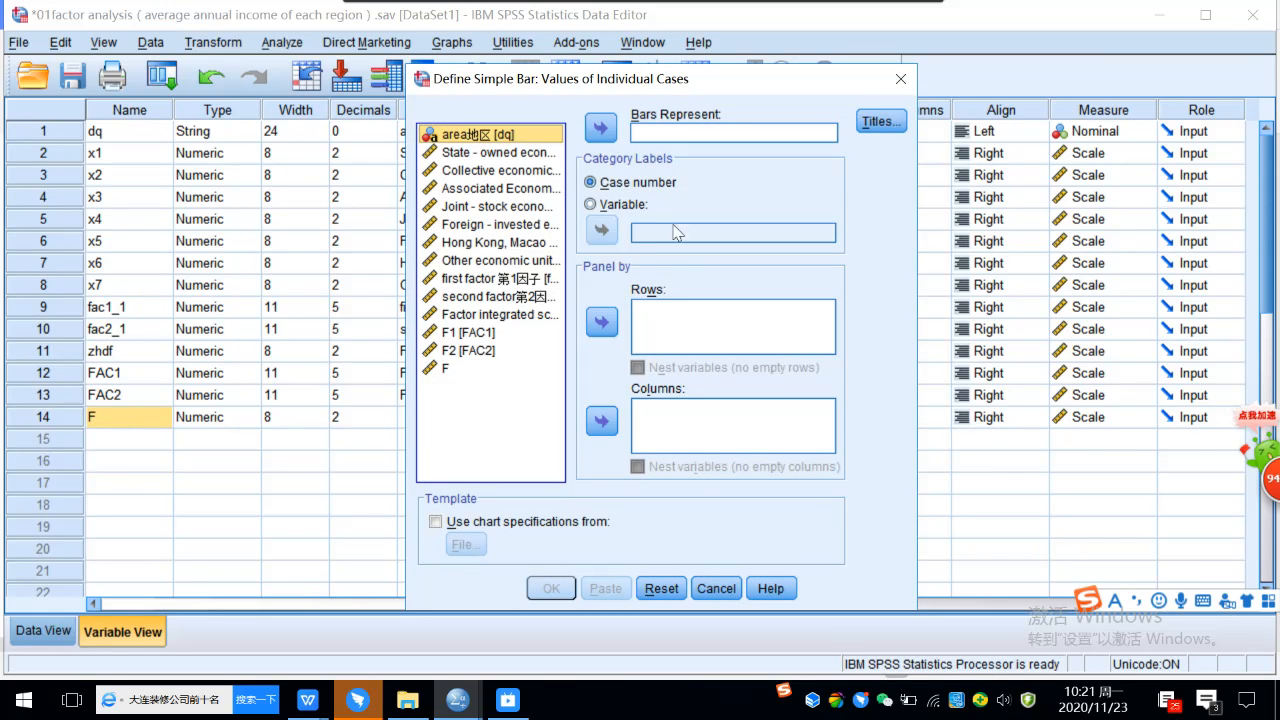
Set the bars to represent F, keep case number as the category labels, and generate the bar chart.
{"action": "left_click", "coordinate": [448, 370]}
{"action": "left_click", "coordinate": [602, 128]}
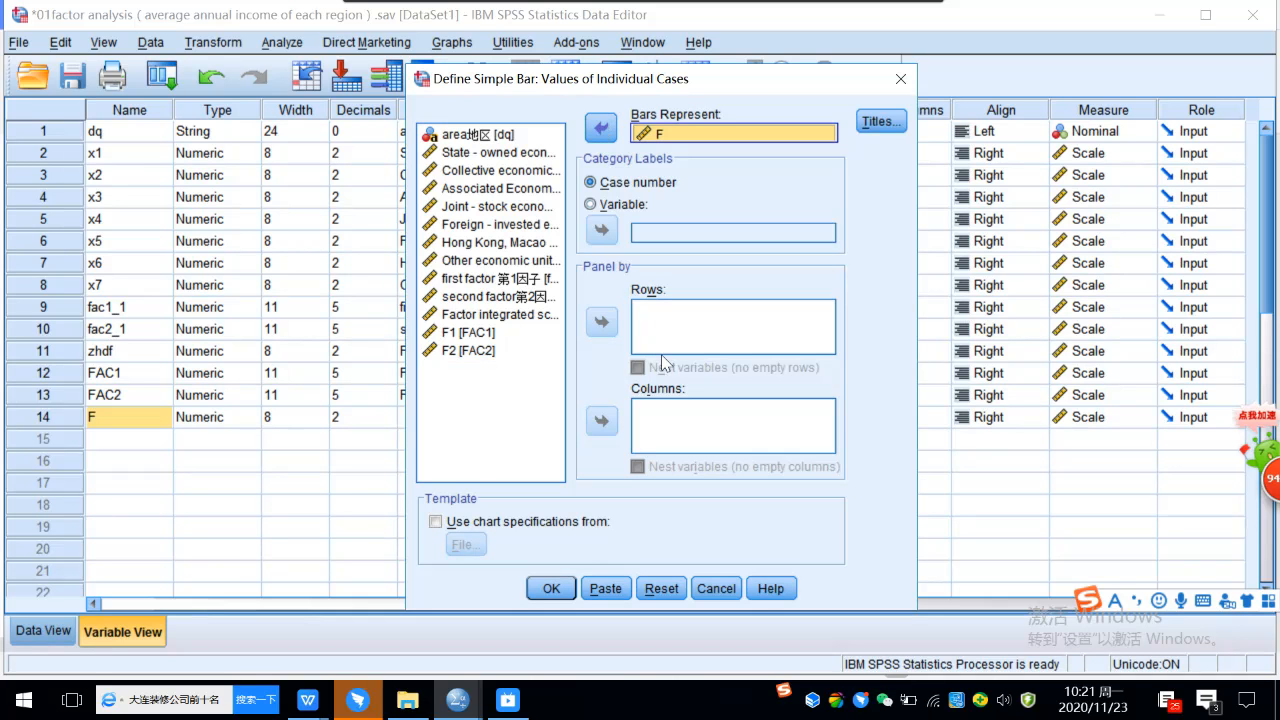
{"action": "left_click", "coordinate": [551, 592]}
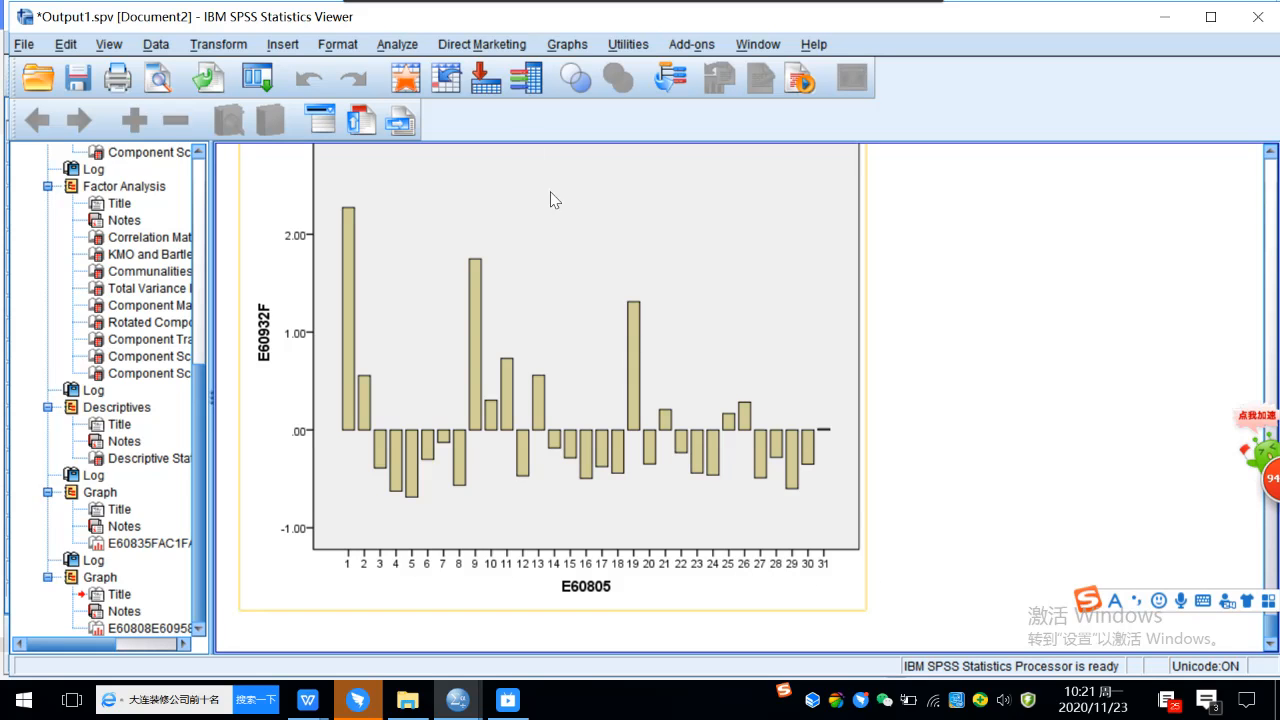
Generate a simple bar chart of F for values of individual cases, with area地区 [dq] as the category label variable.
{"action": "left_click", "coordinate": [567, 45]}
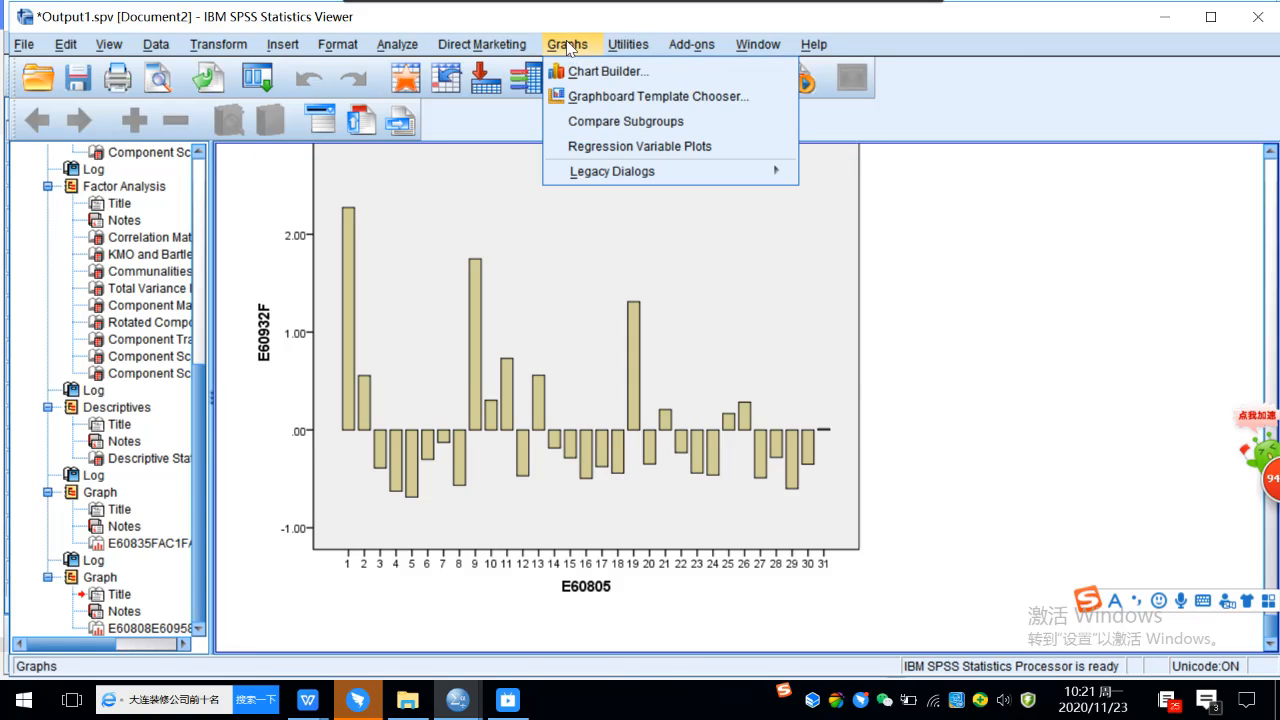
{"action": "mouse_move", "coordinate": [700, 171]}
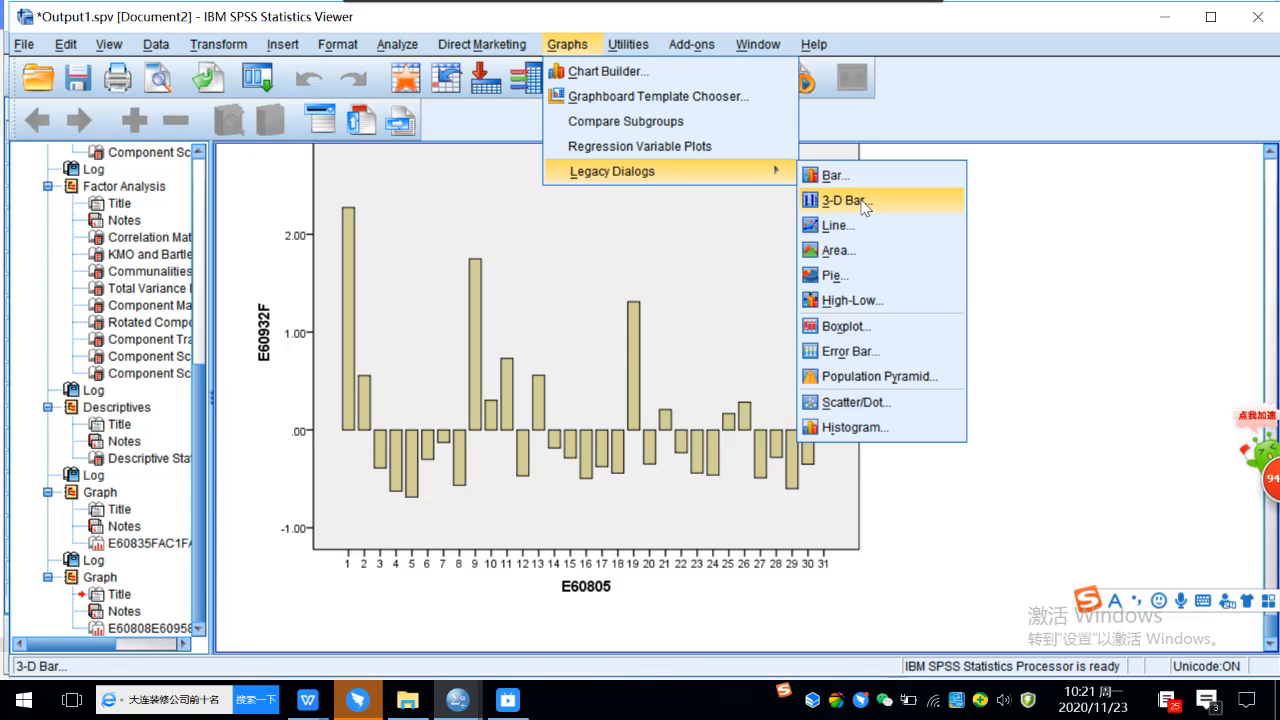
{"action": "left_click", "coordinate": [867, 178]}
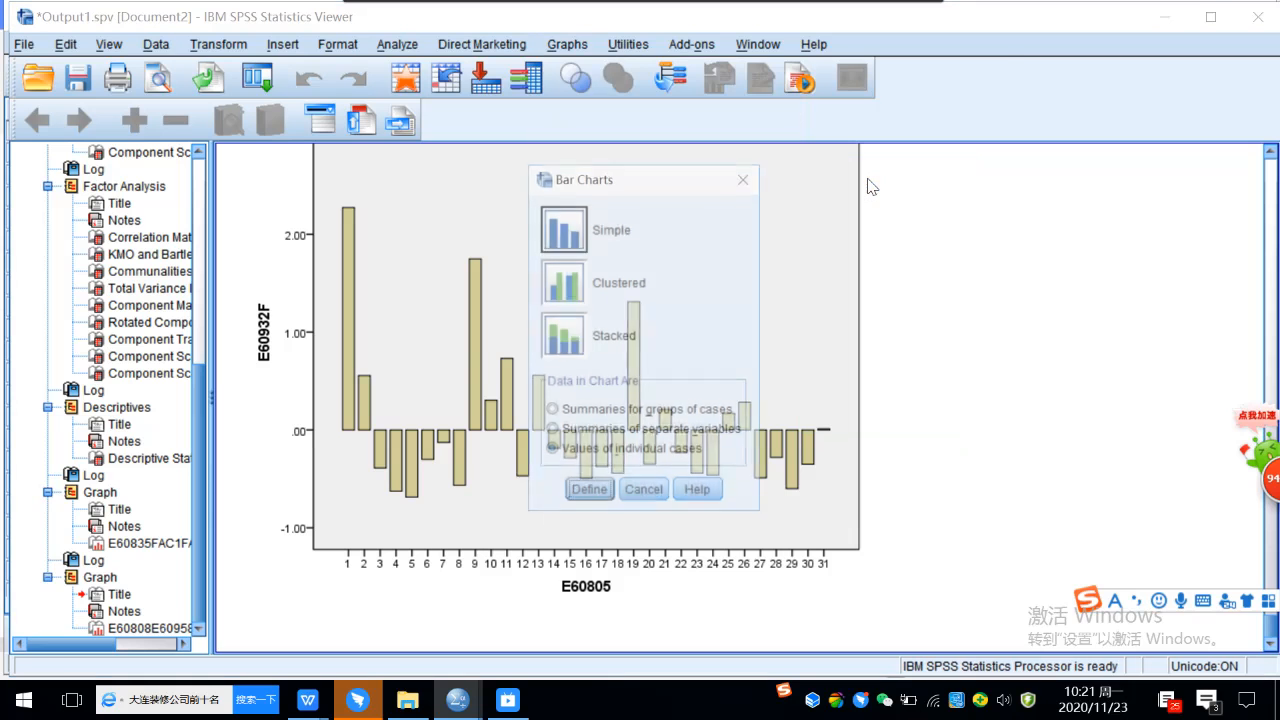
{"action": "left_click", "coordinate": [578, 491]}
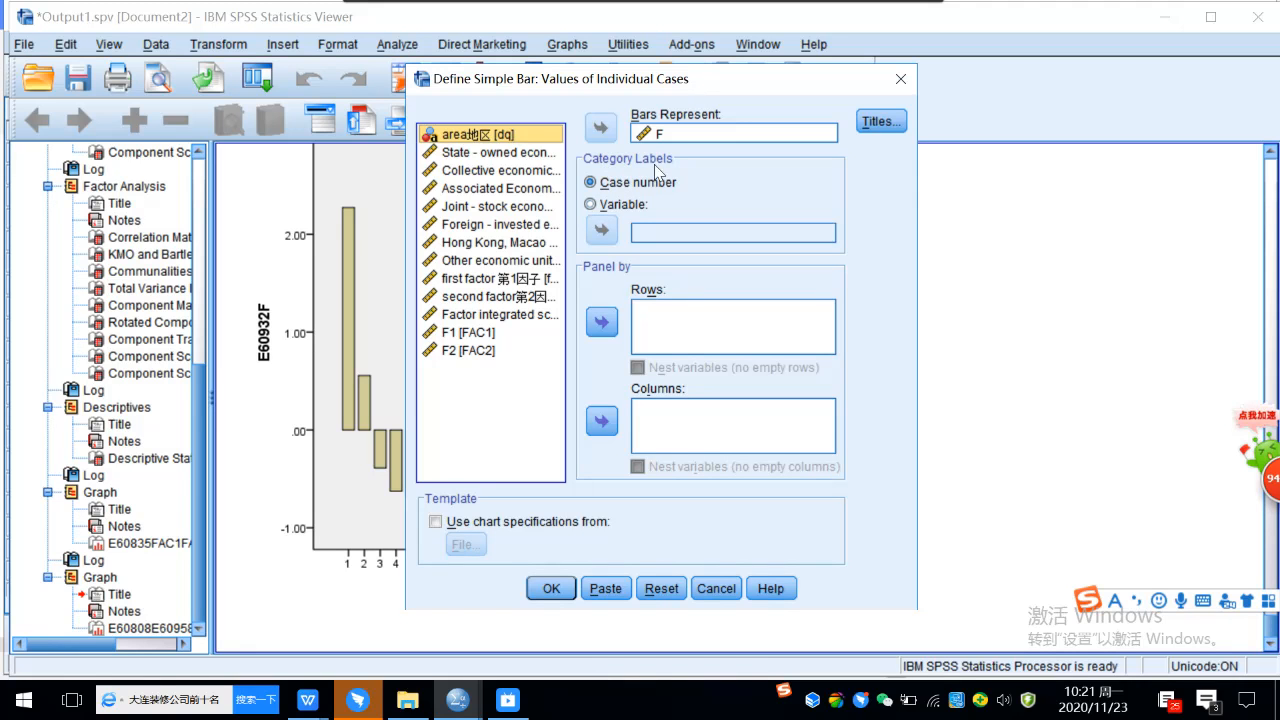
{"action": "left_click", "coordinate": [598, 205]}
{"action": "left_click", "coordinate": [505, 137]}
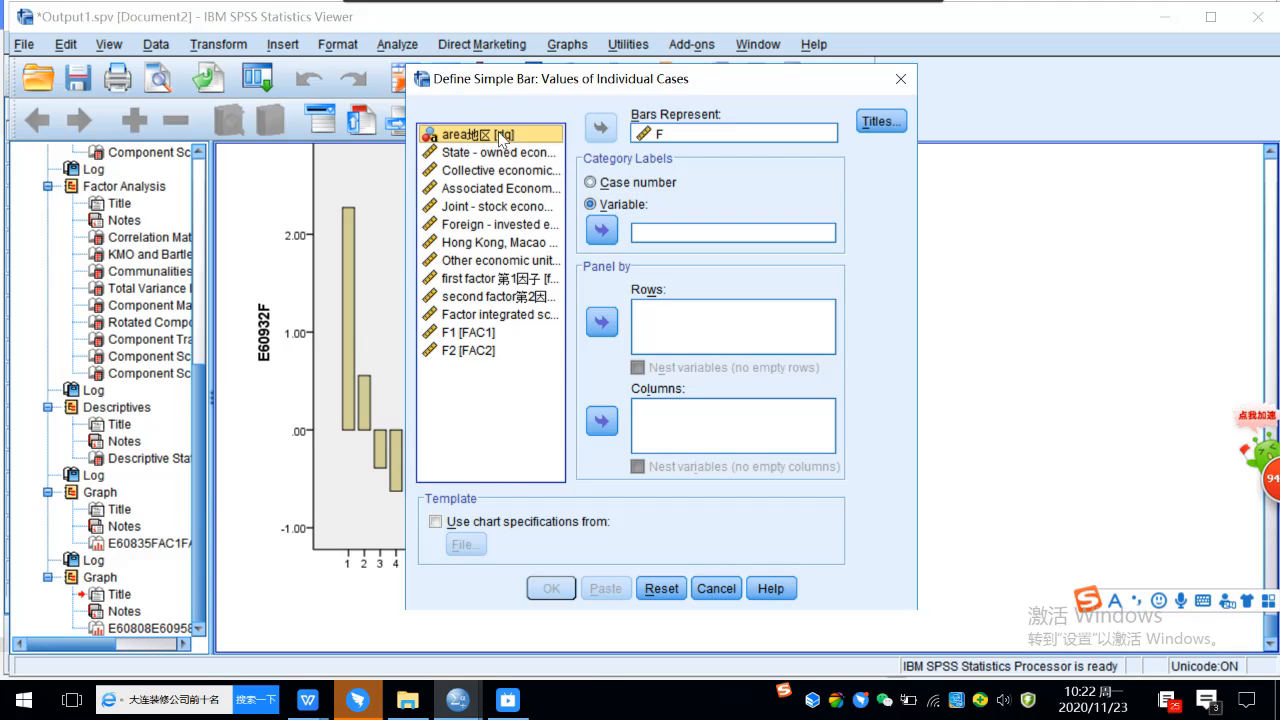
{"action": "left_click", "coordinate": [600, 231]}
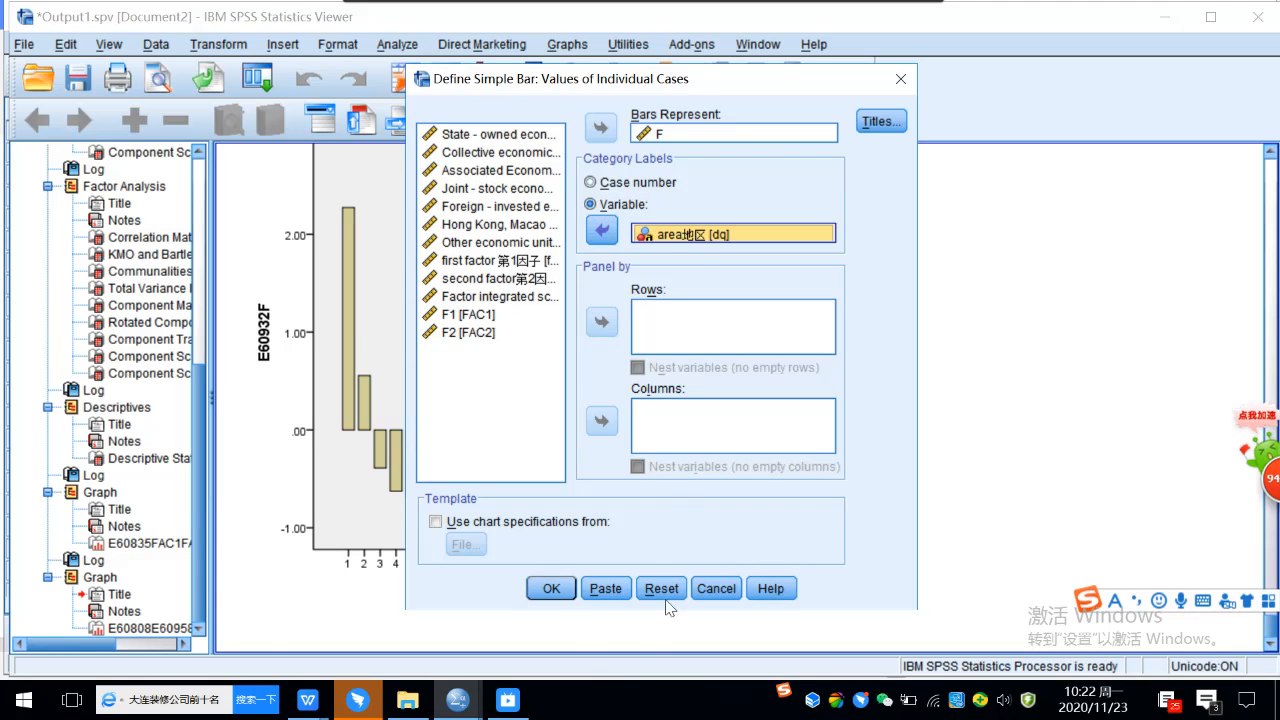
{"action": "left_click", "coordinate": [551, 589]}
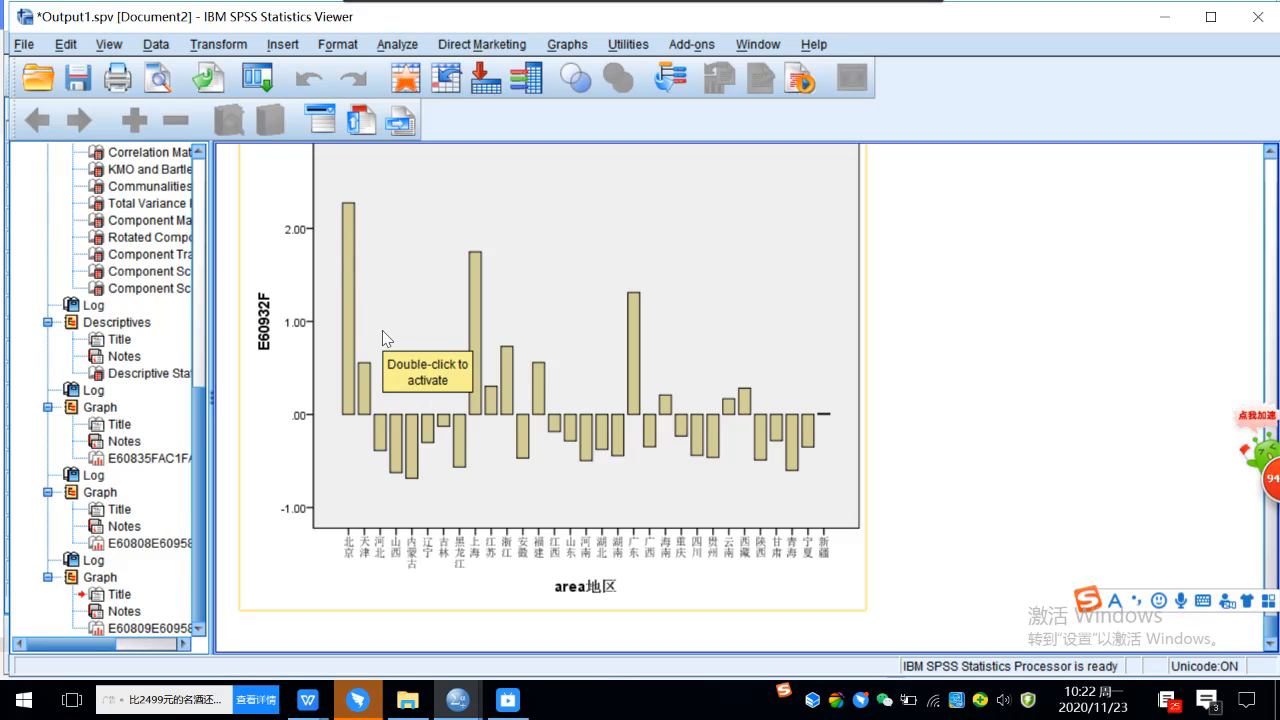
{"action": "left_click", "coordinate": [588, 622]}
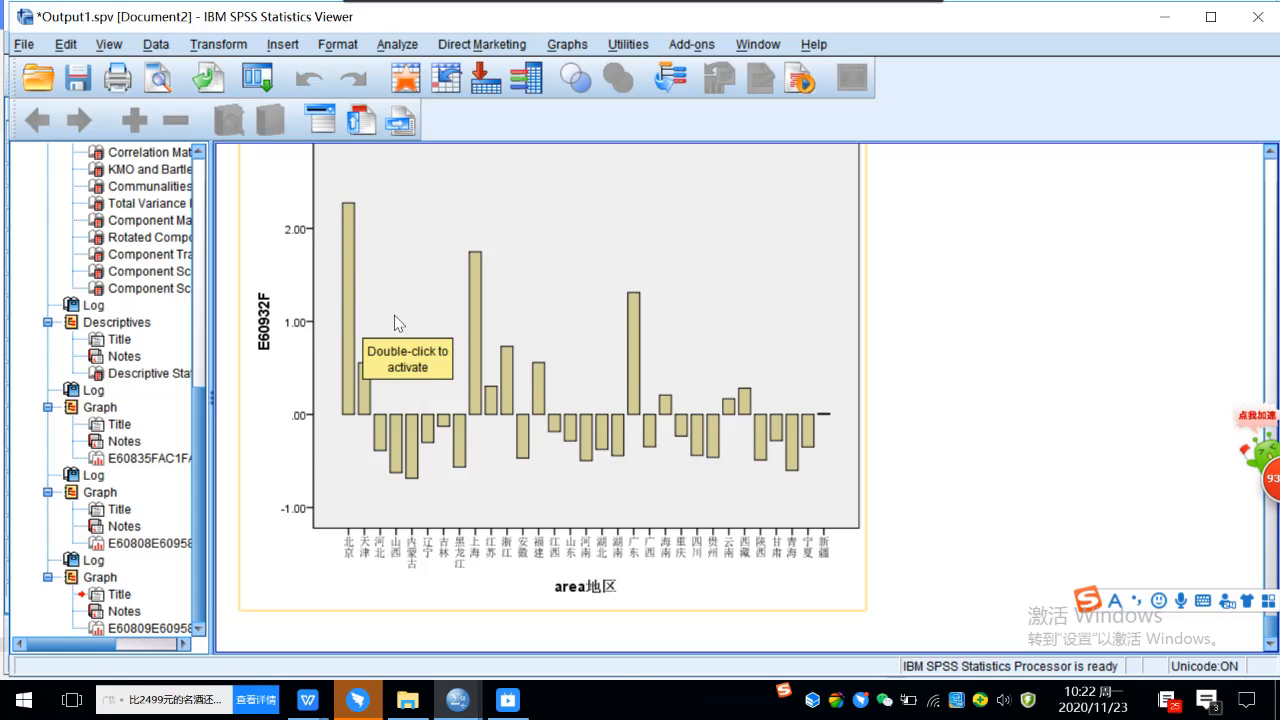
{"action": "left_click", "coordinate": [932, 273]}
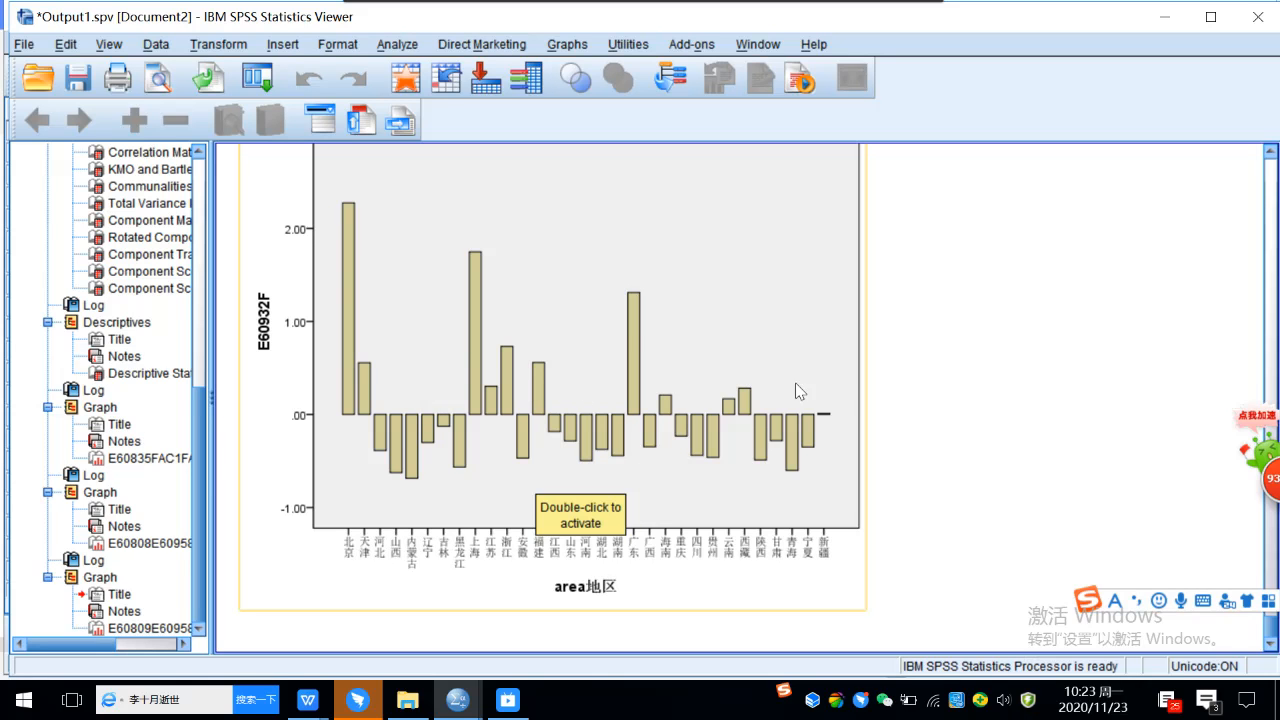
{"action": "left_click", "coordinate": [874, 391]}
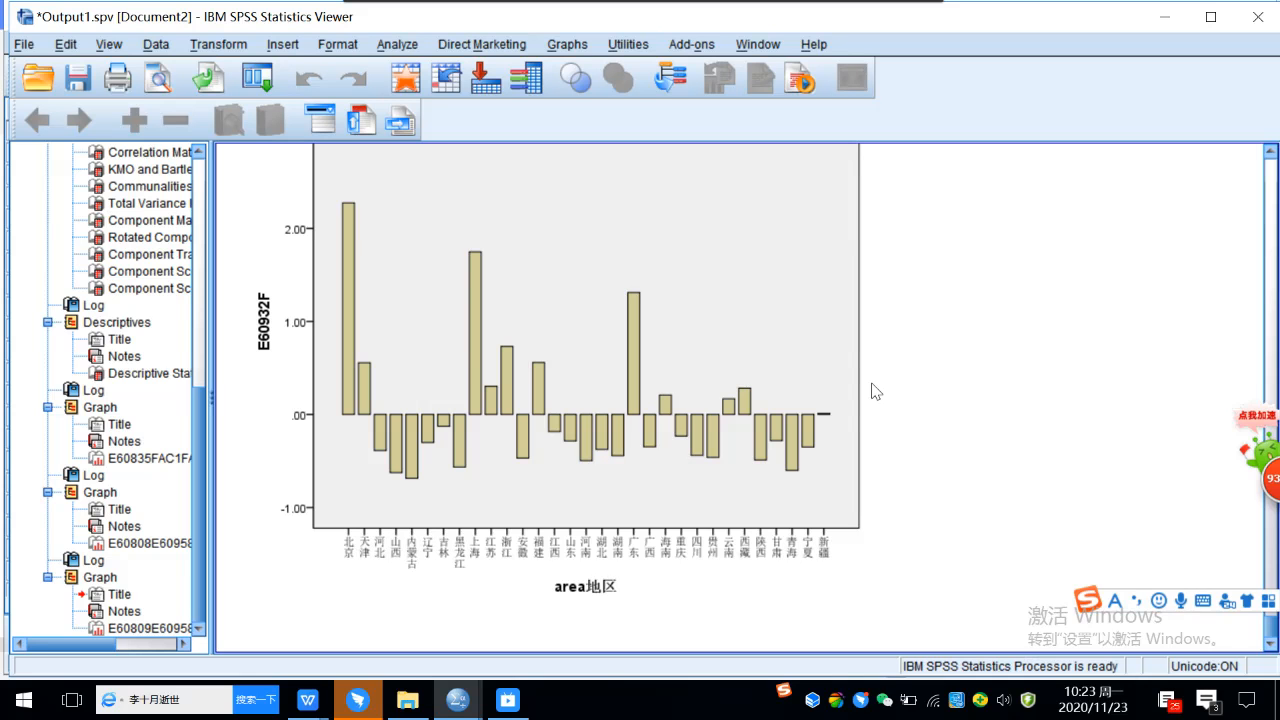
Switch to the SPSS Data Editor and show the data values of variable F.
{"action": "mouse_move", "coordinate": [384, 708]}
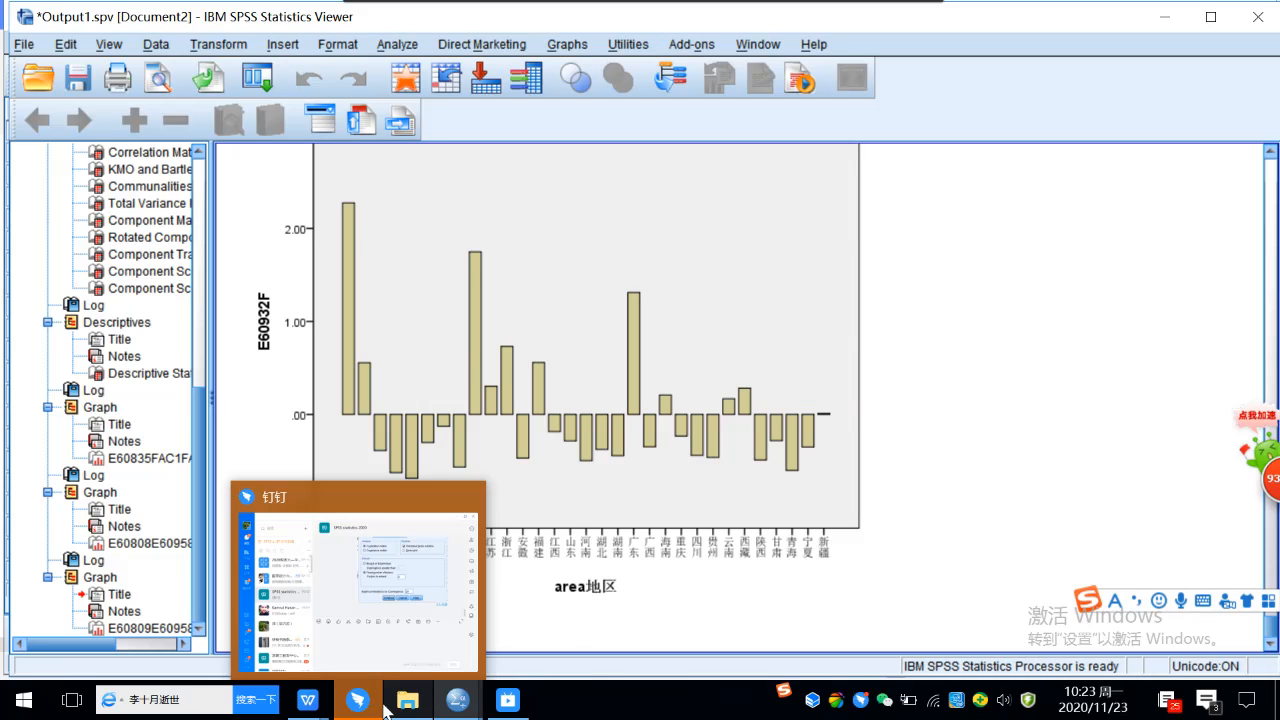
{"action": "mouse_move", "coordinate": [458, 700]}
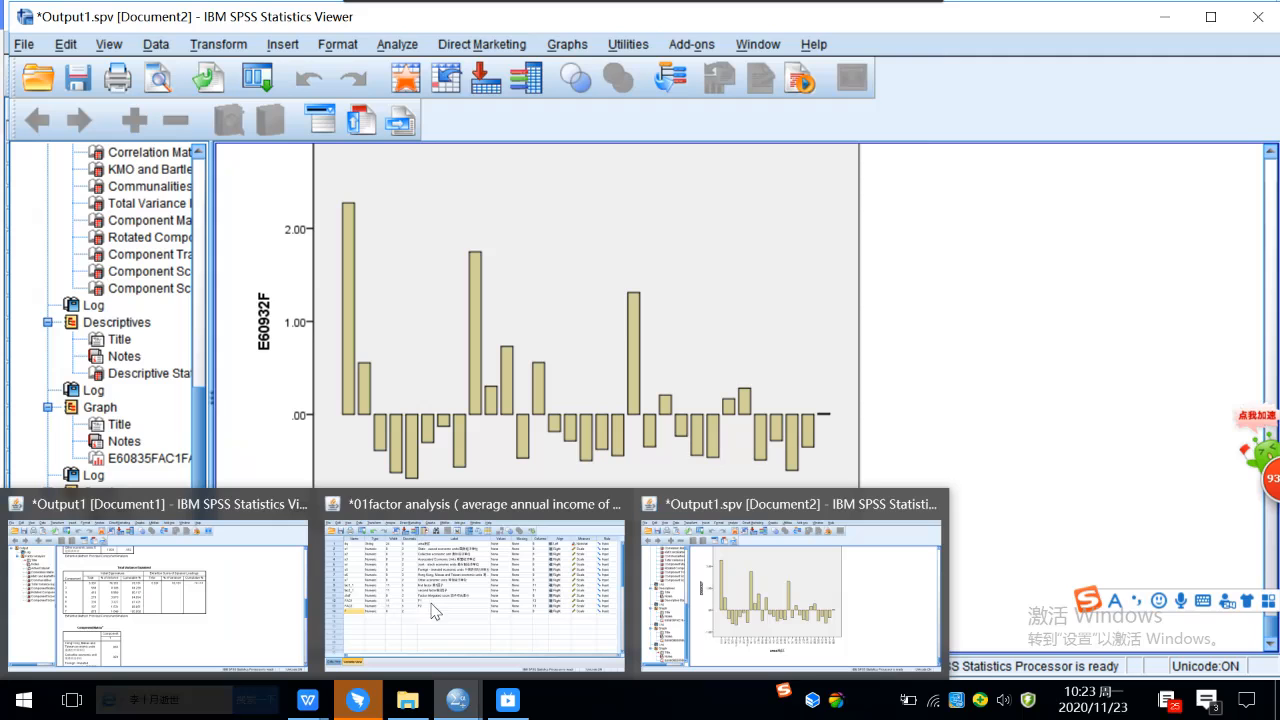
{"action": "left_click", "coordinate": [567, 622]}
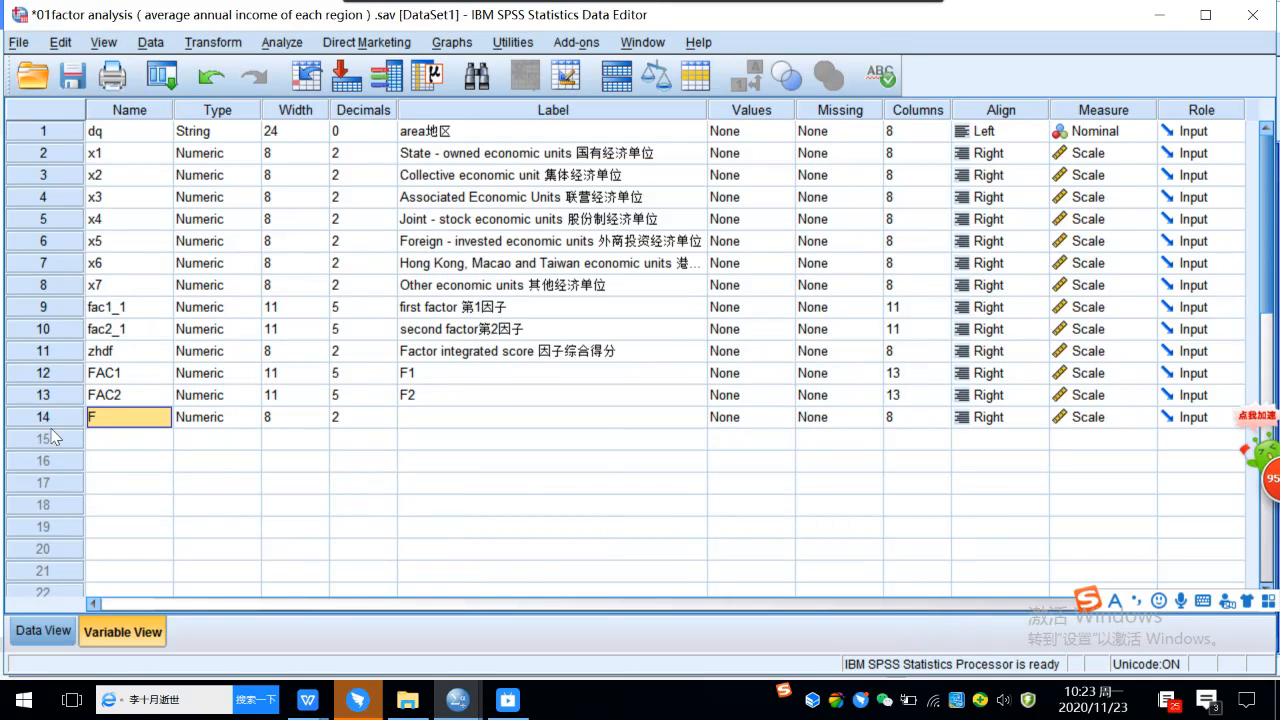
{"action": "double_click", "coordinate": [44, 419]}
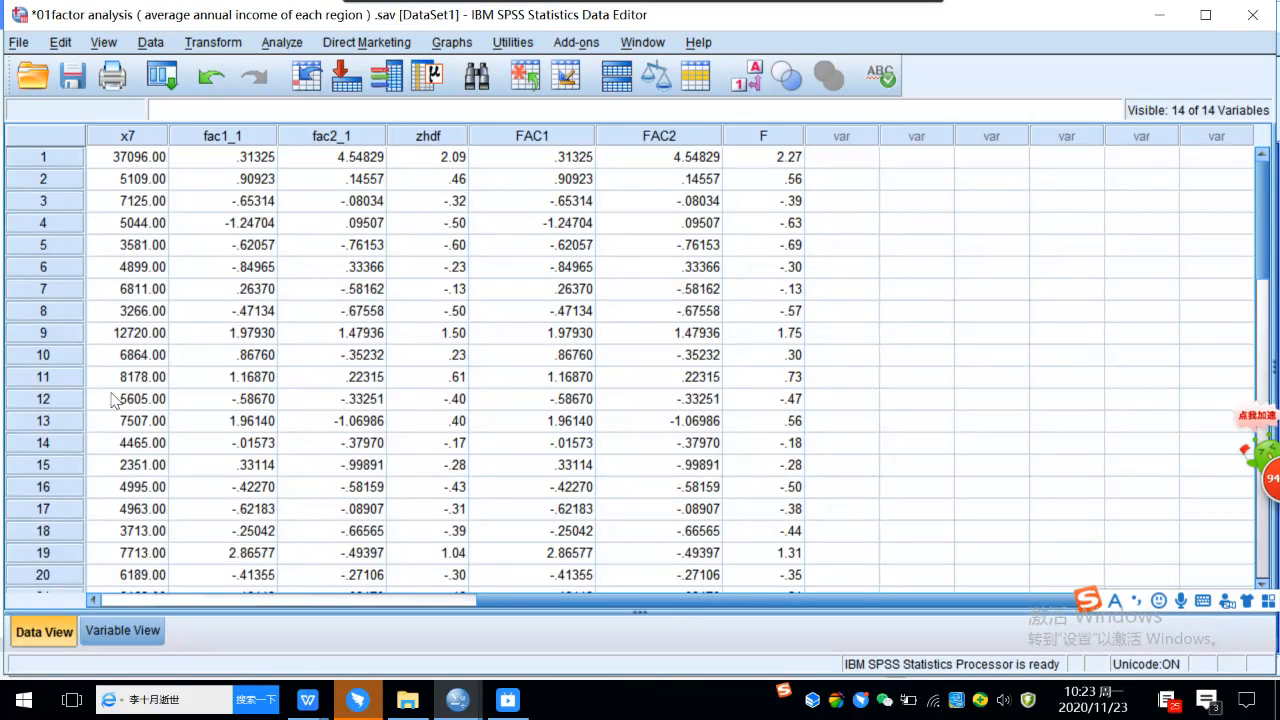
Sort the cases by F in descending order.
{"action": "left_click", "coordinate": [152, 43]}
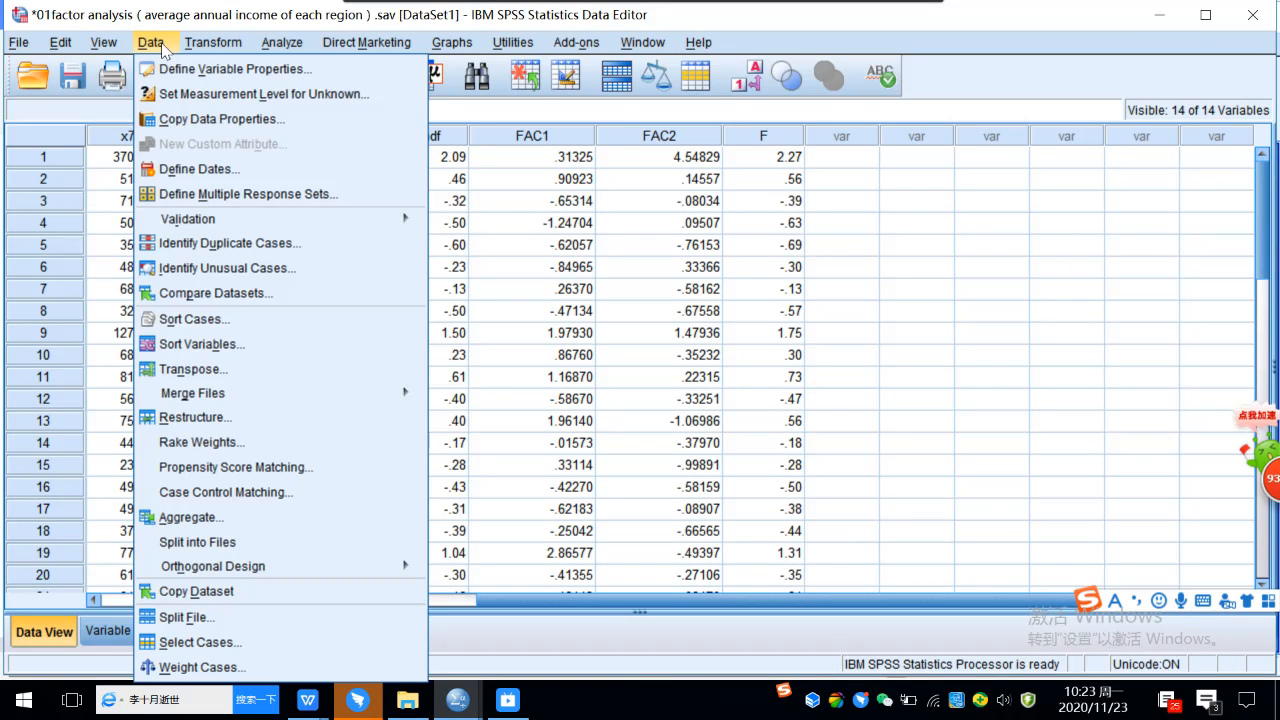
{"action": "left_click", "coordinate": [224, 326]}
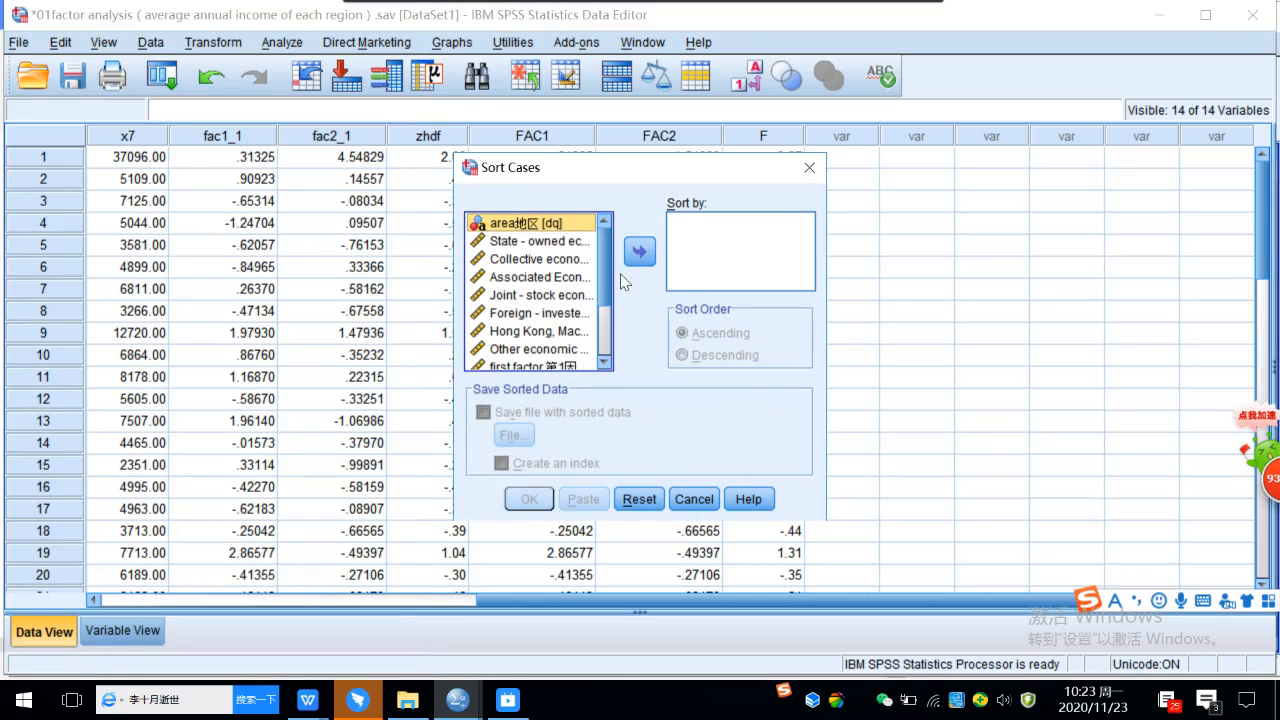
{"action": "scroll", "coordinate": [605, 327], "scroll_direction": "down", "scroll_amount": 2}
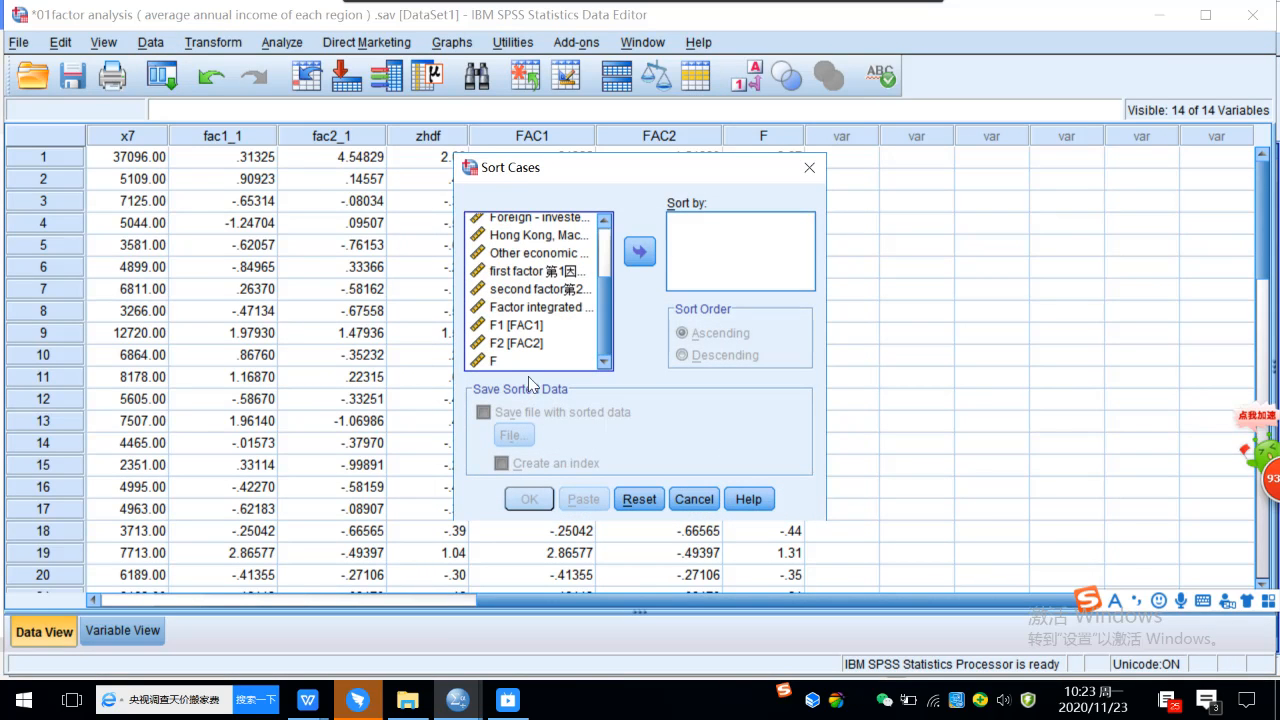
{"action": "left_click", "coordinate": [506, 362]}
{"action": "left_click", "coordinate": [640, 253]}
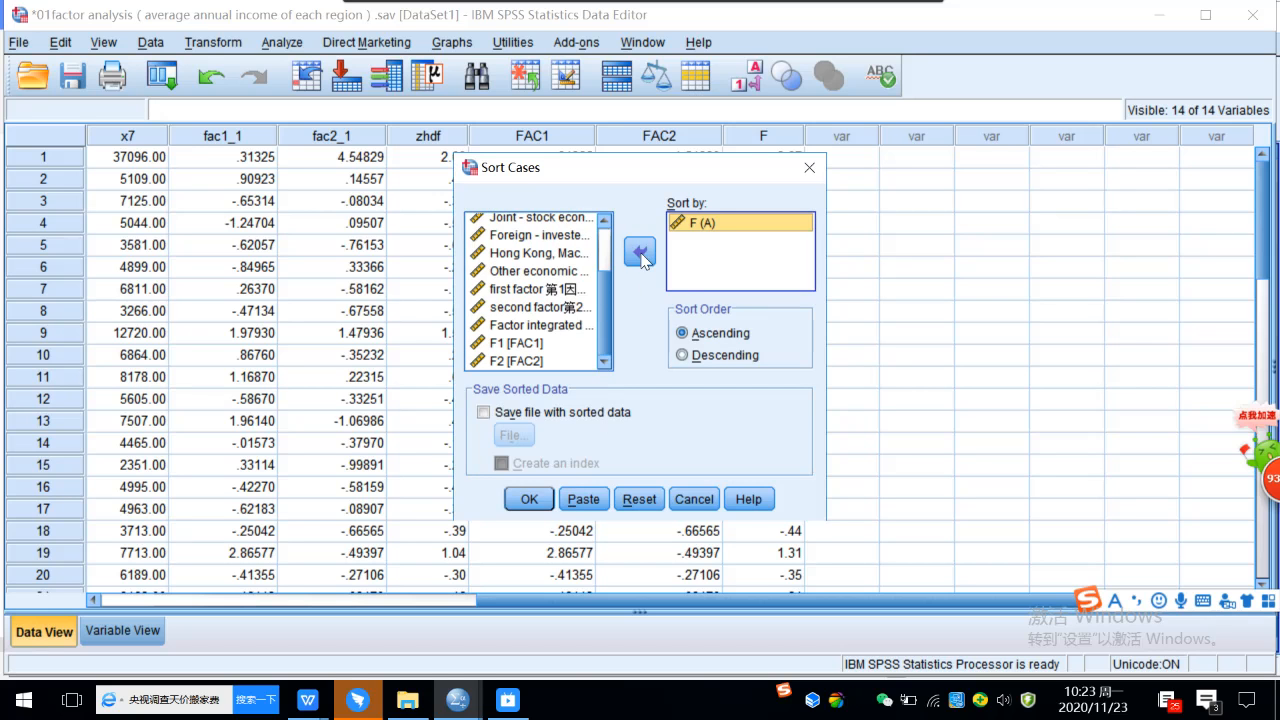
{"action": "left_click", "coordinate": [683, 356]}
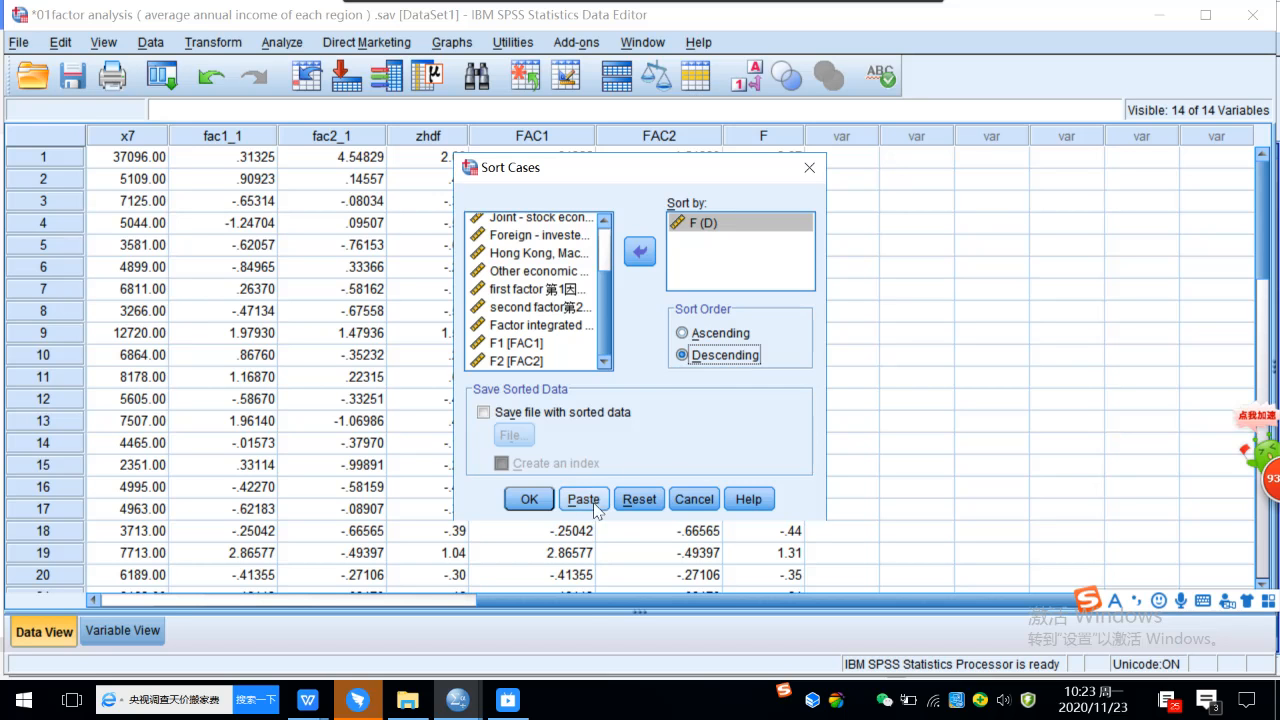
{"action": "left_click", "coordinate": [532, 498]}
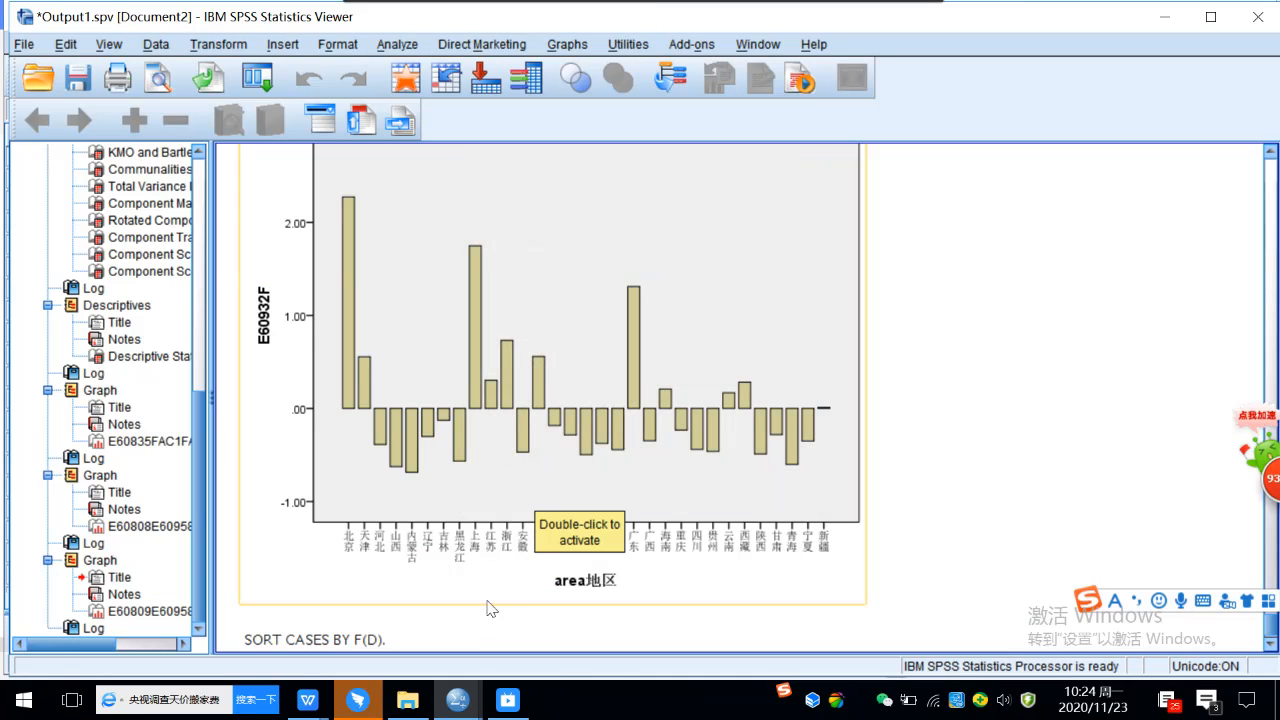
Return to the Data Editor and generate a simple individual-case bar chart of F from the sorted data, labelled by area地区 [dq].
{"action": "mouse_move", "coordinate": [463, 702]}
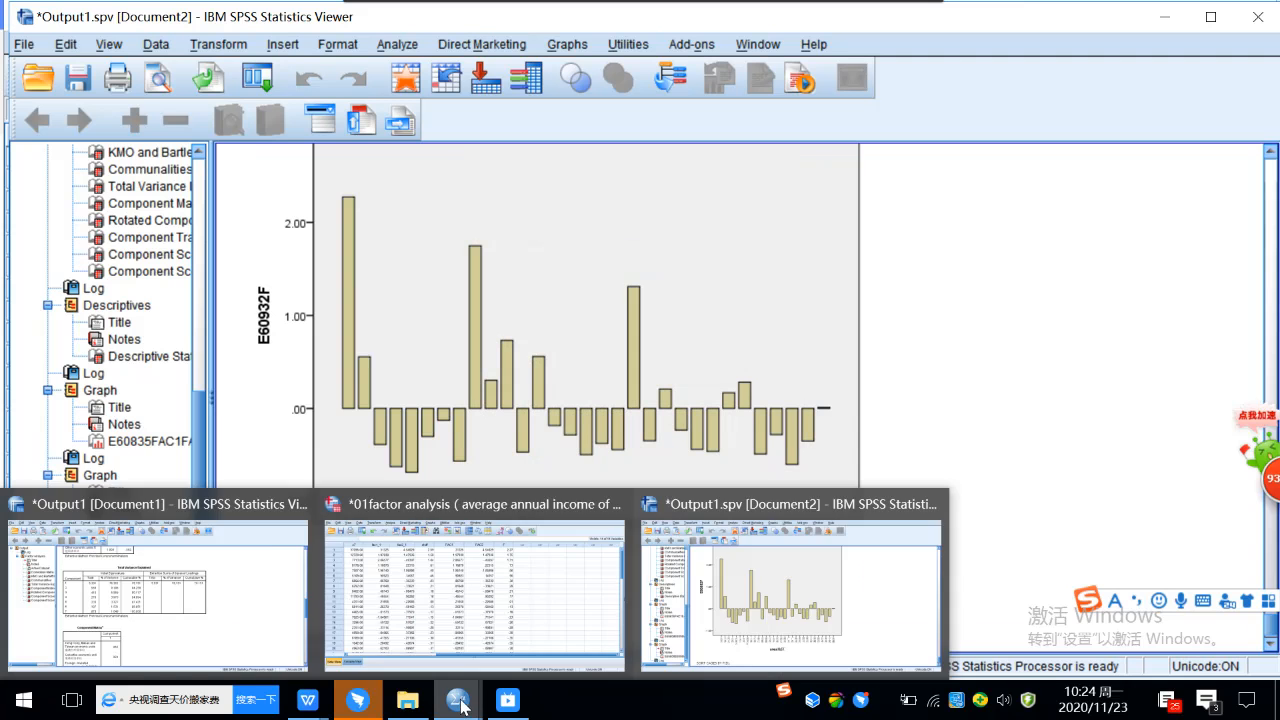
{"action": "left_click", "coordinate": [527, 653]}
{"action": "left_click_drag", "start_coordinate": [485, 600], "coordinate": [87, 593]}
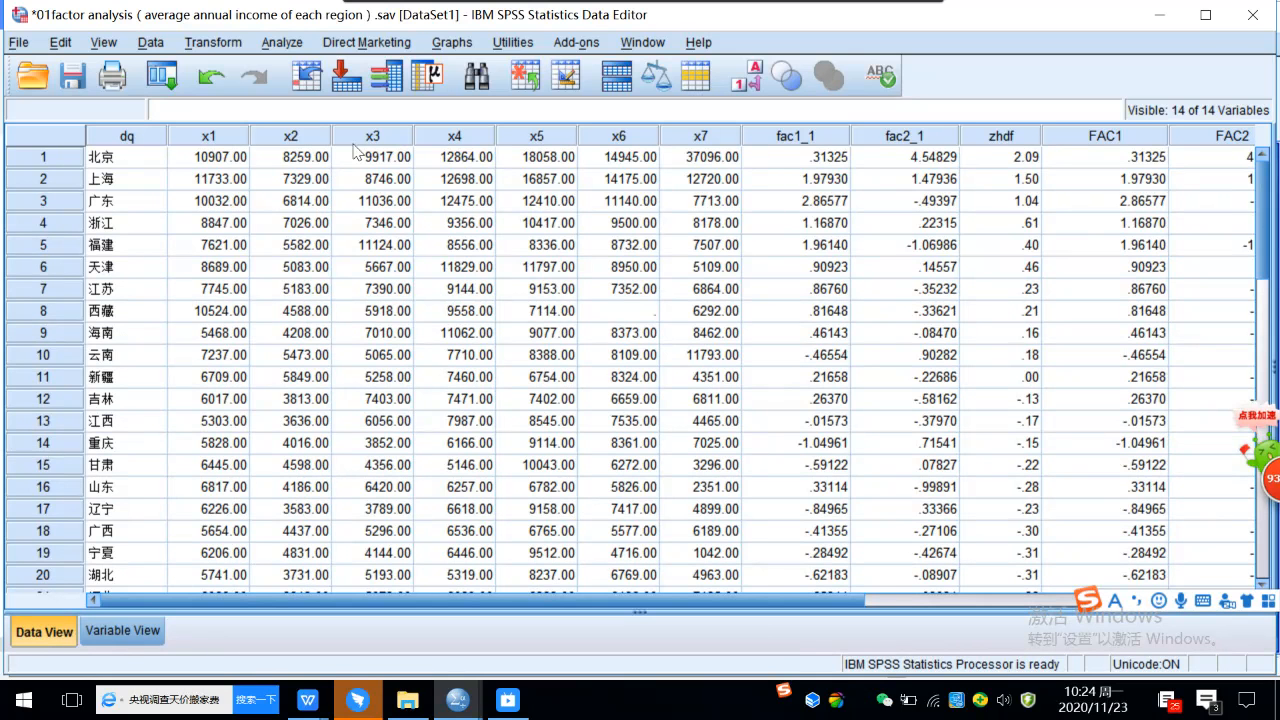
{"action": "left_click", "coordinate": [441, 44]}
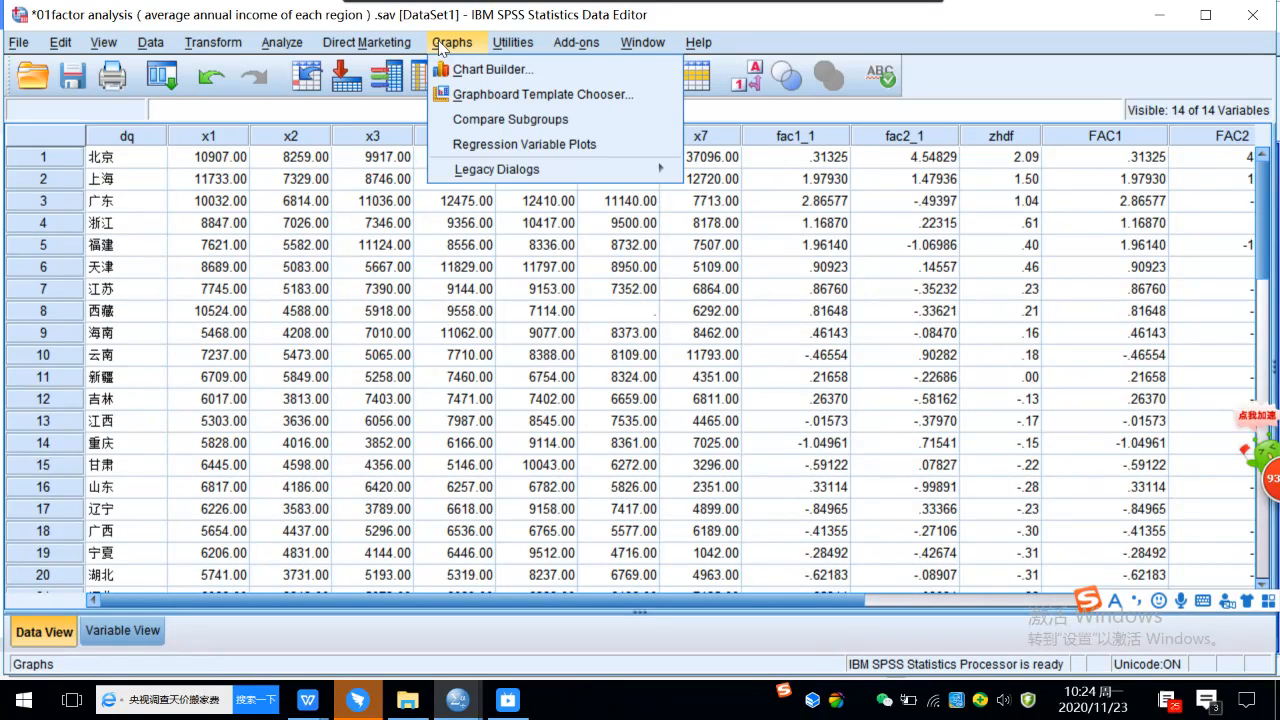
{"action": "mouse_move", "coordinate": [498, 172]}
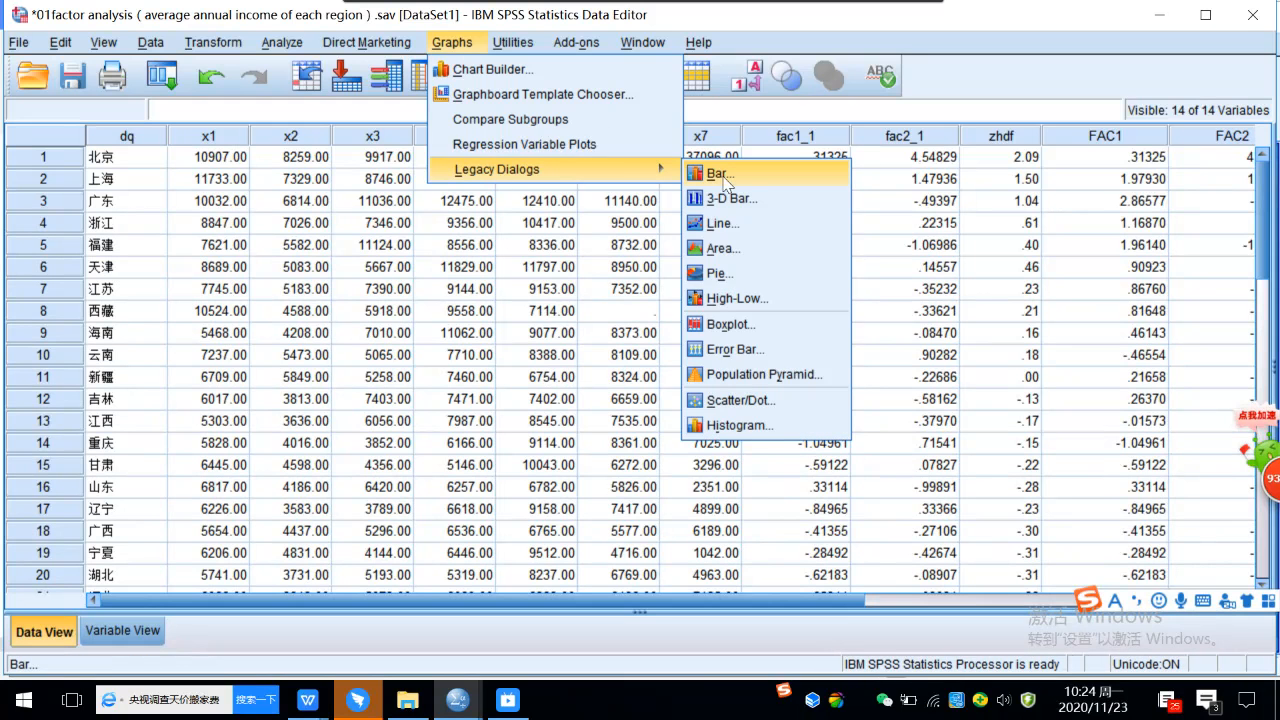
{"action": "left_click", "coordinate": [705, 175]}
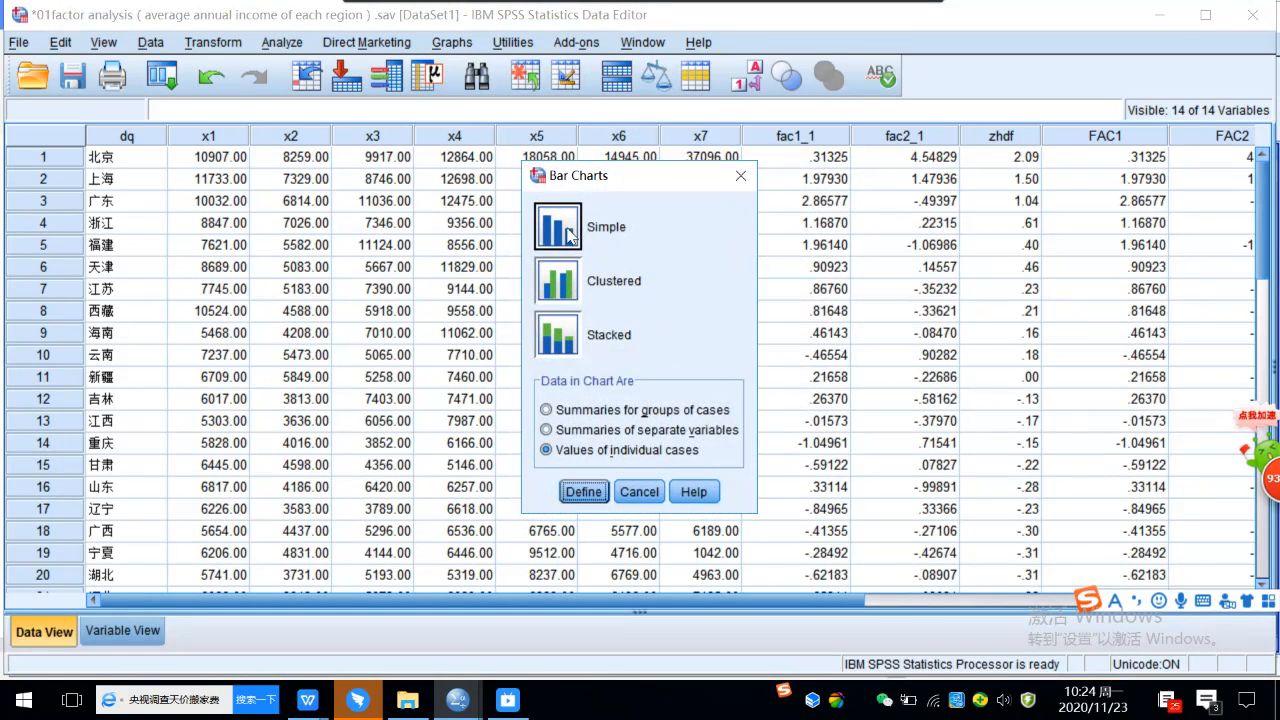
{"action": "left_click", "coordinate": [584, 491]}
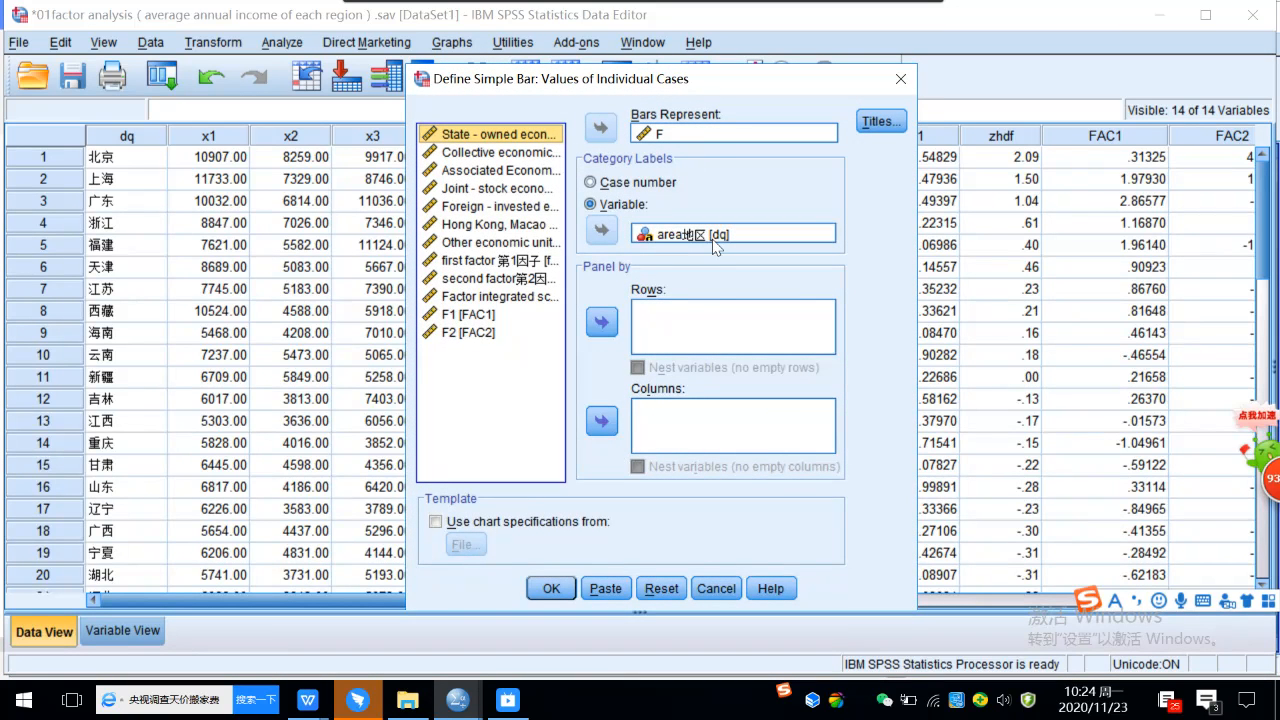
{"action": "left_click", "coordinate": [548, 592]}
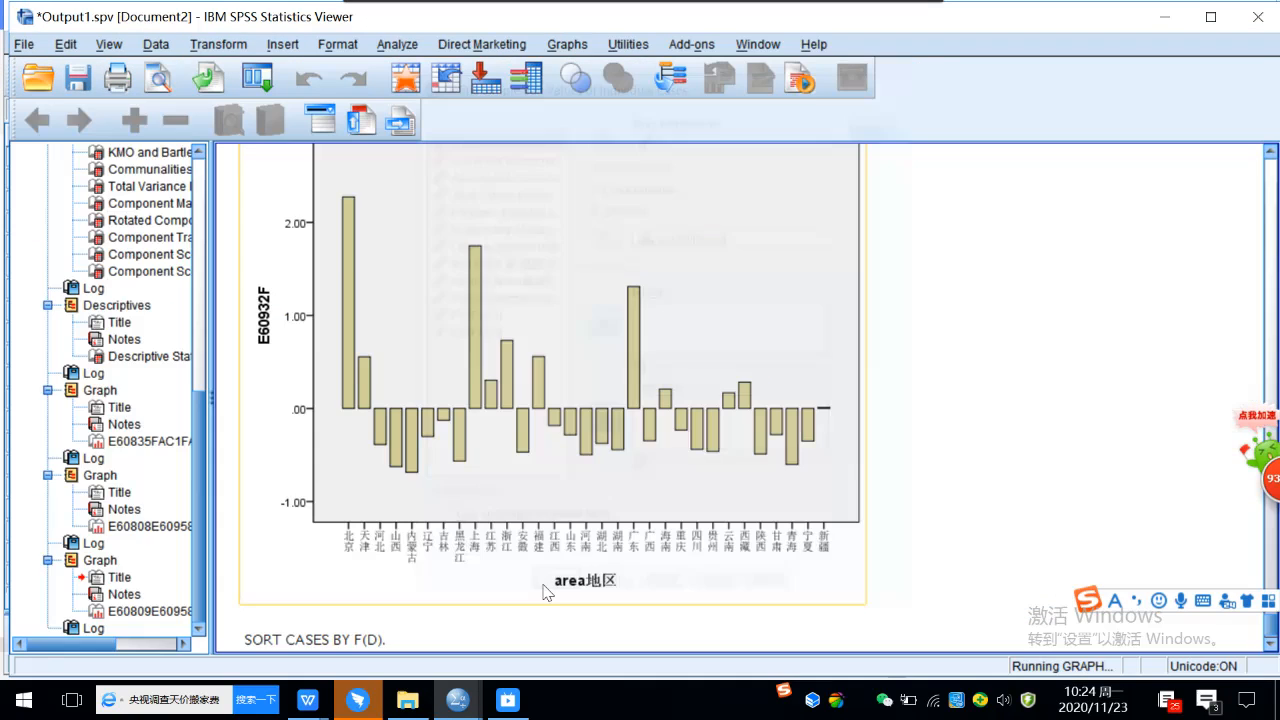
Examine the sorted bar chart of F by area and compare it with the earlier unsorted bar charts in the output.
{"action": "scroll", "coordinate": [754, 450], "scroll_direction": "down", "scroll_amount": 5}
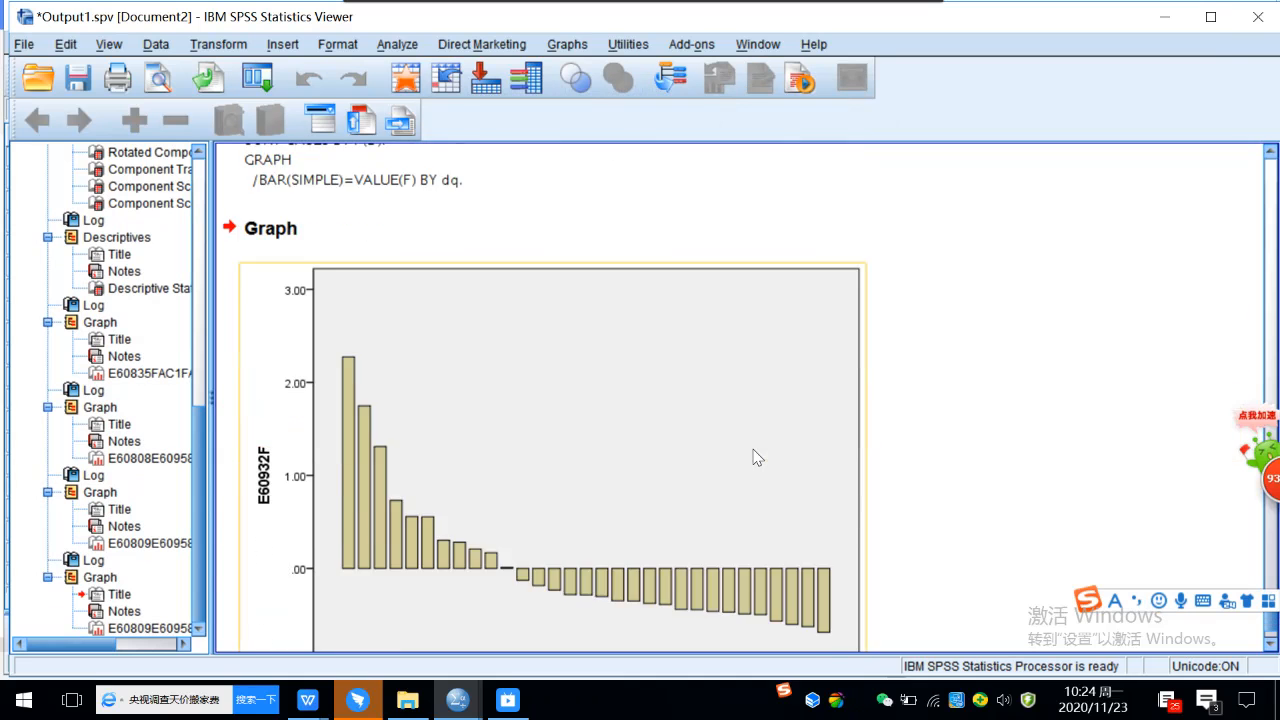
{"action": "scroll", "coordinate": [865, 368], "scroll_direction": "up", "scroll_amount": 2}
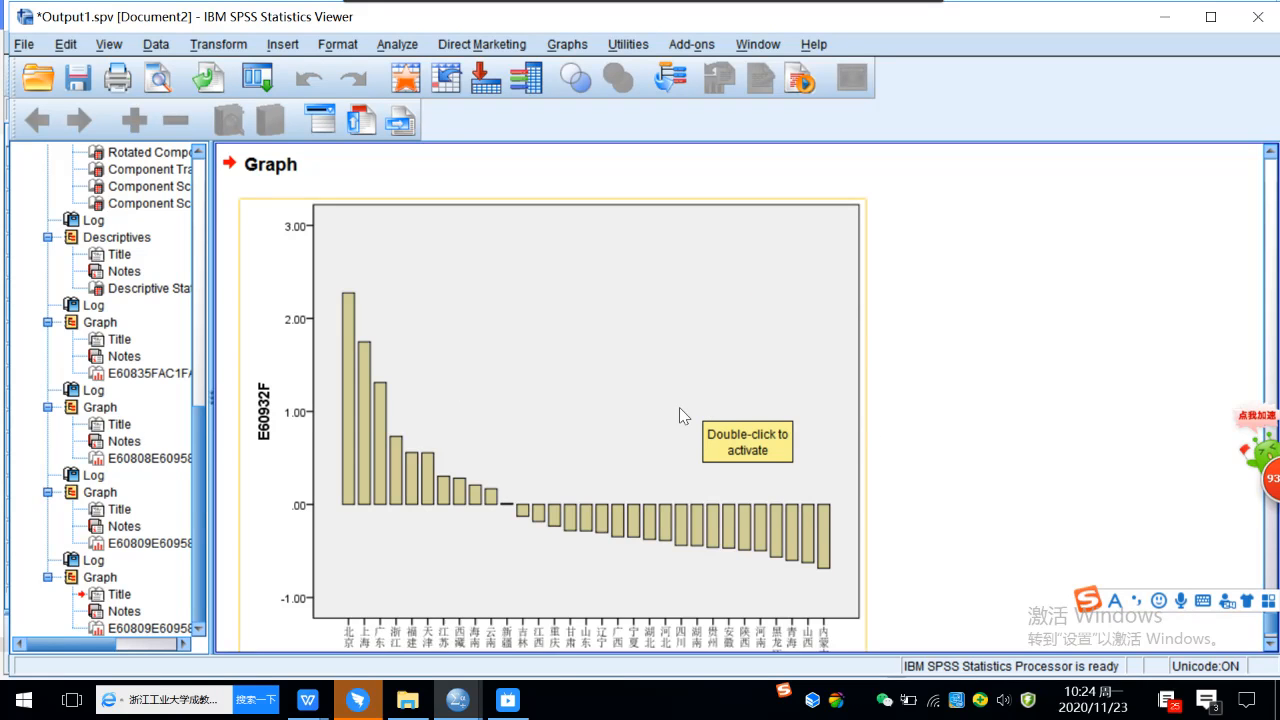
{"action": "scroll", "coordinate": [679, 407], "scroll_direction": "down", "scroll_amount": 2}
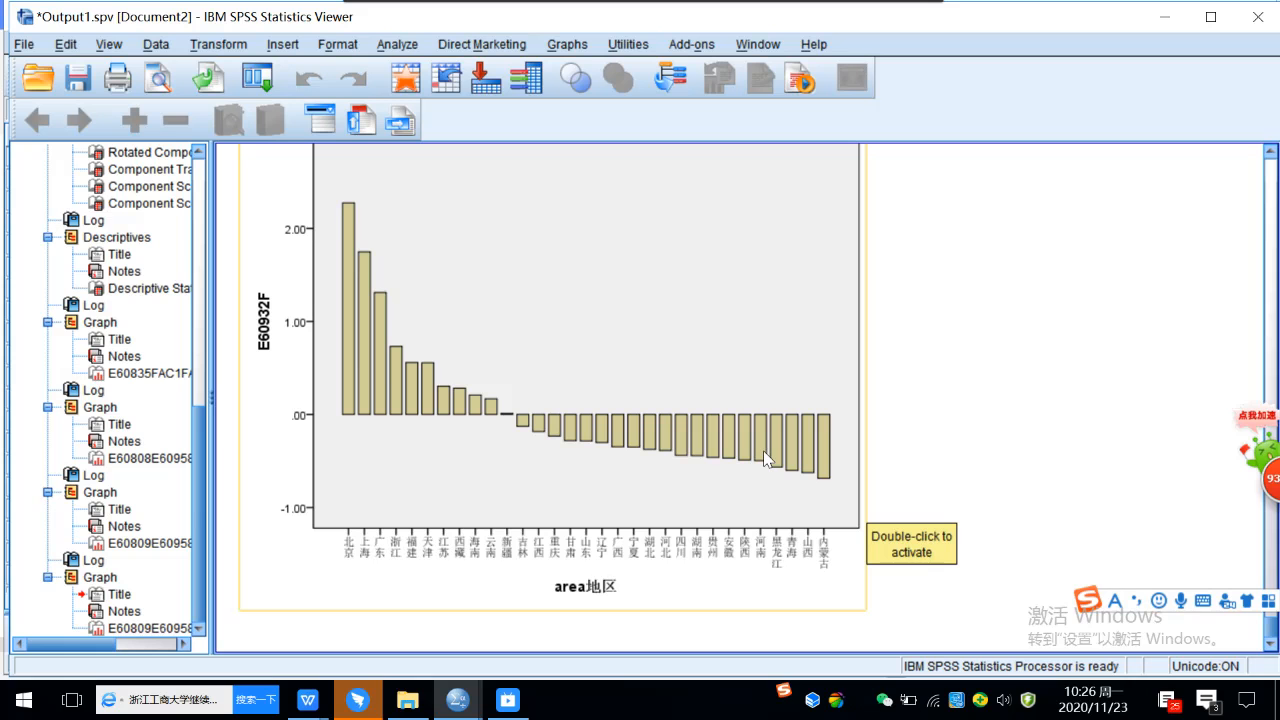
{"action": "scroll", "coordinate": [771, 432], "scroll_direction": "up", "scroll_amount": 2}
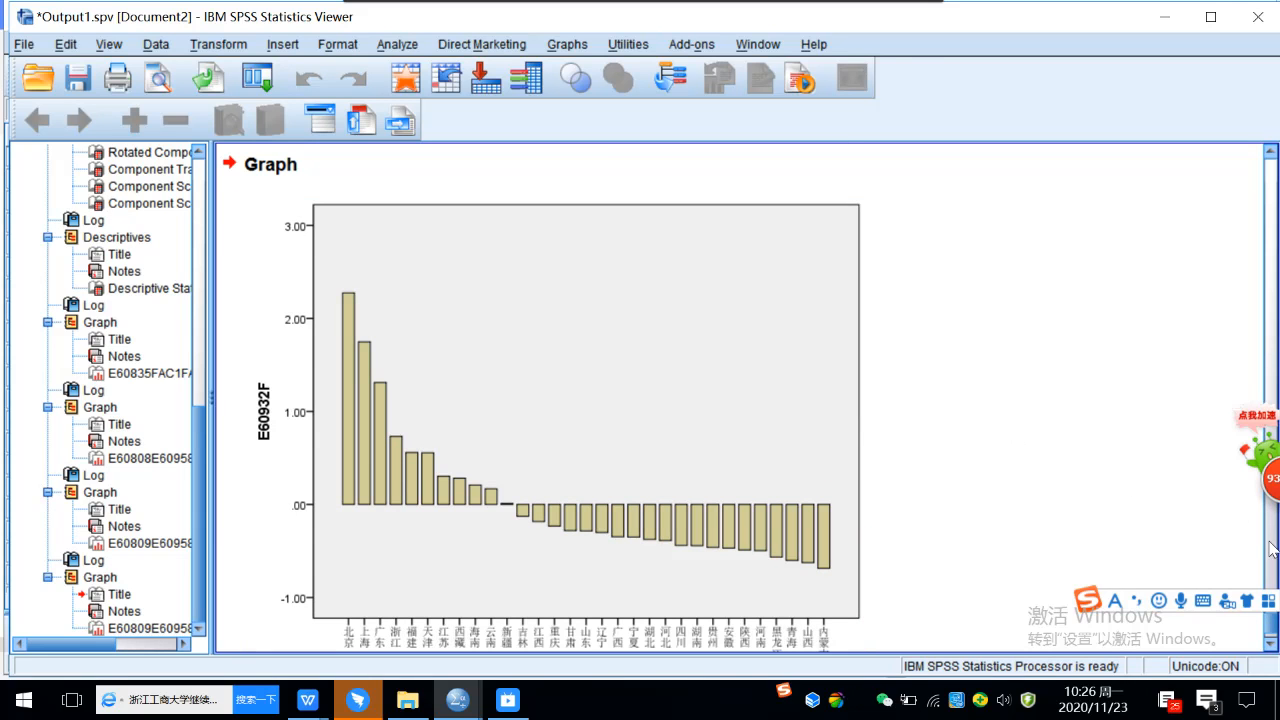
{"action": "scroll", "coordinate": [1268, 550], "scroll_direction": "down", "scroll_amount": 15}
{"action": "scroll", "coordinate": [1000, 360], "scroll_direction": "up", "scroll_amount": 15}
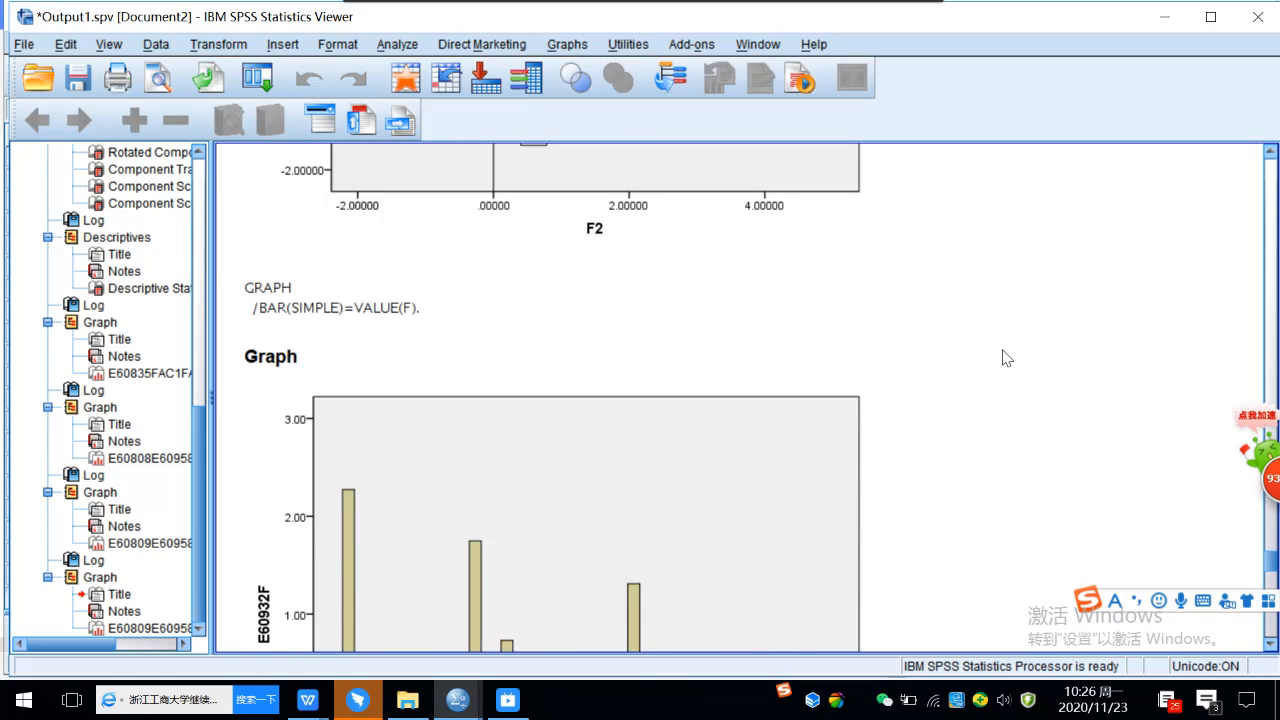
{"action": "scroll", "coordinate": [994, 372], "scroll_direction": "down", "scroll_amount": 7}
{"action": "scroll", "coordinate": [994, 372], "scroll_direction": "up", "scroll_amount": 2}
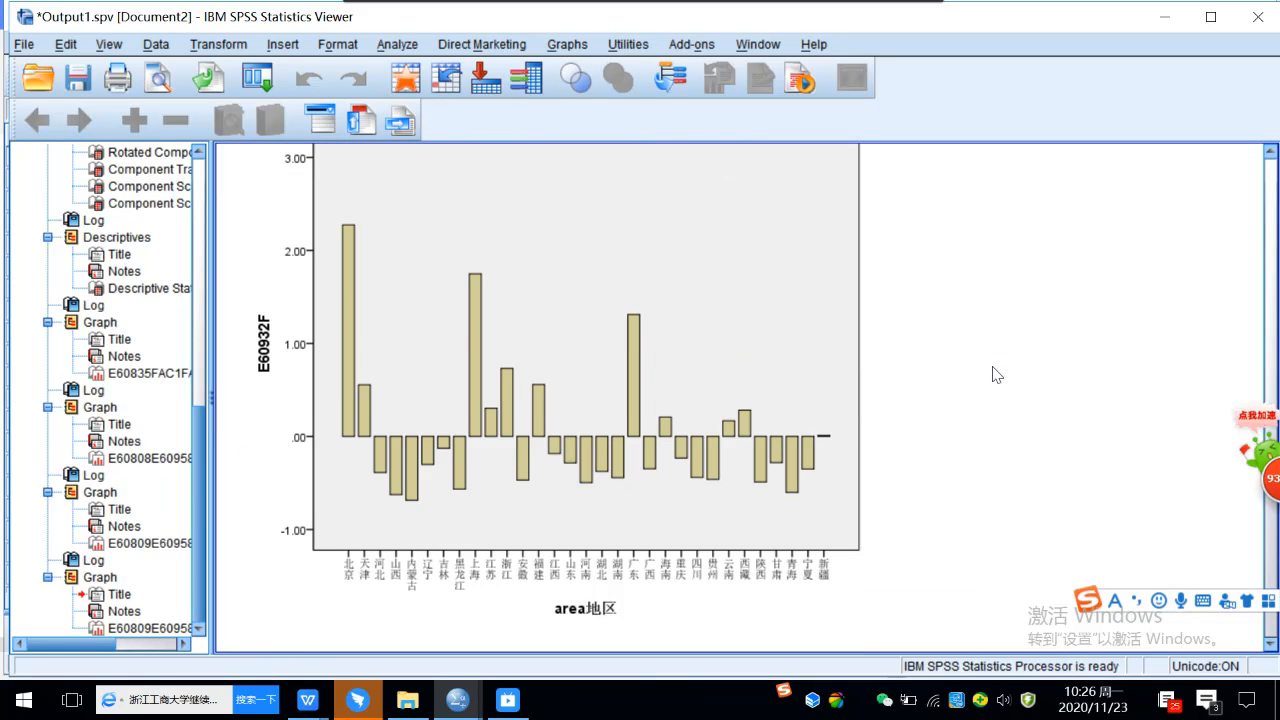
Capture the sorted bar chart of F by area as a screenshot and copy it to the clipboard.
{"action": "scroll", "coordinate": [976, 398], "scroll_direction": "down", "scroll_amount": 7}
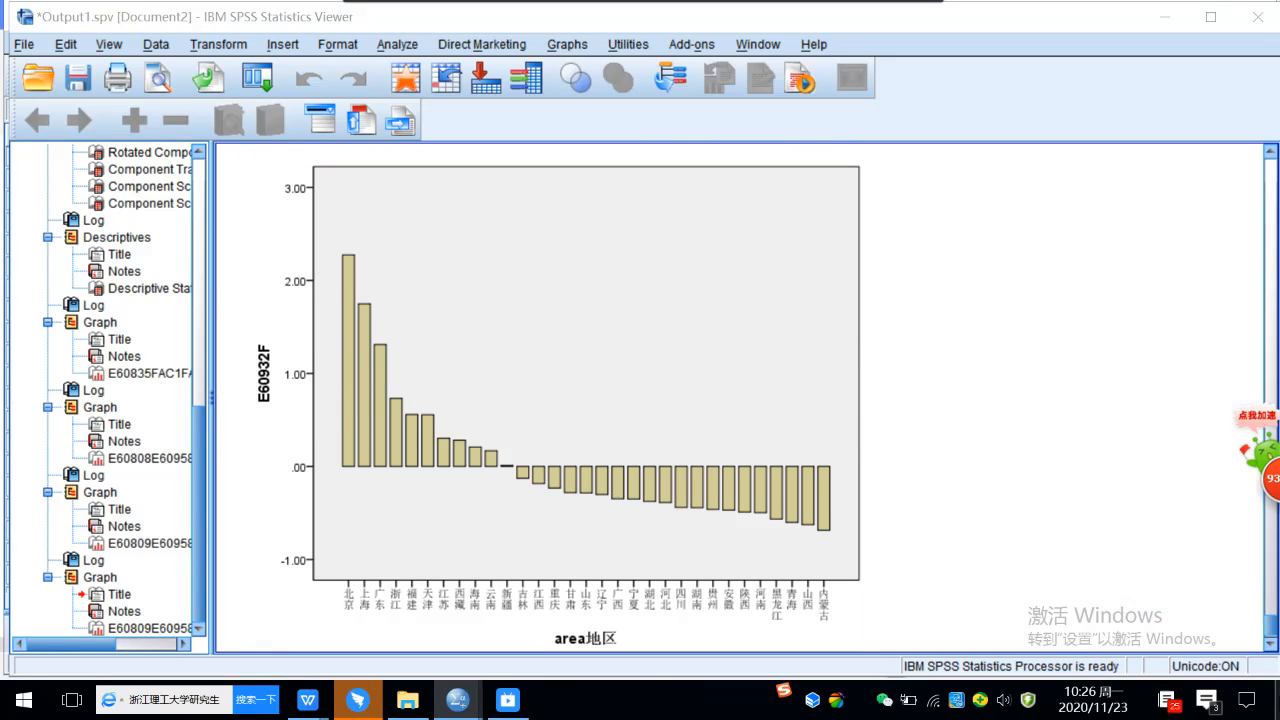
{"action": "key", "text": "ctrl+alt+a"}
{"action": "left_click_drag", "start_coordinate": [229, 153], "coordinate": [873, 648]}
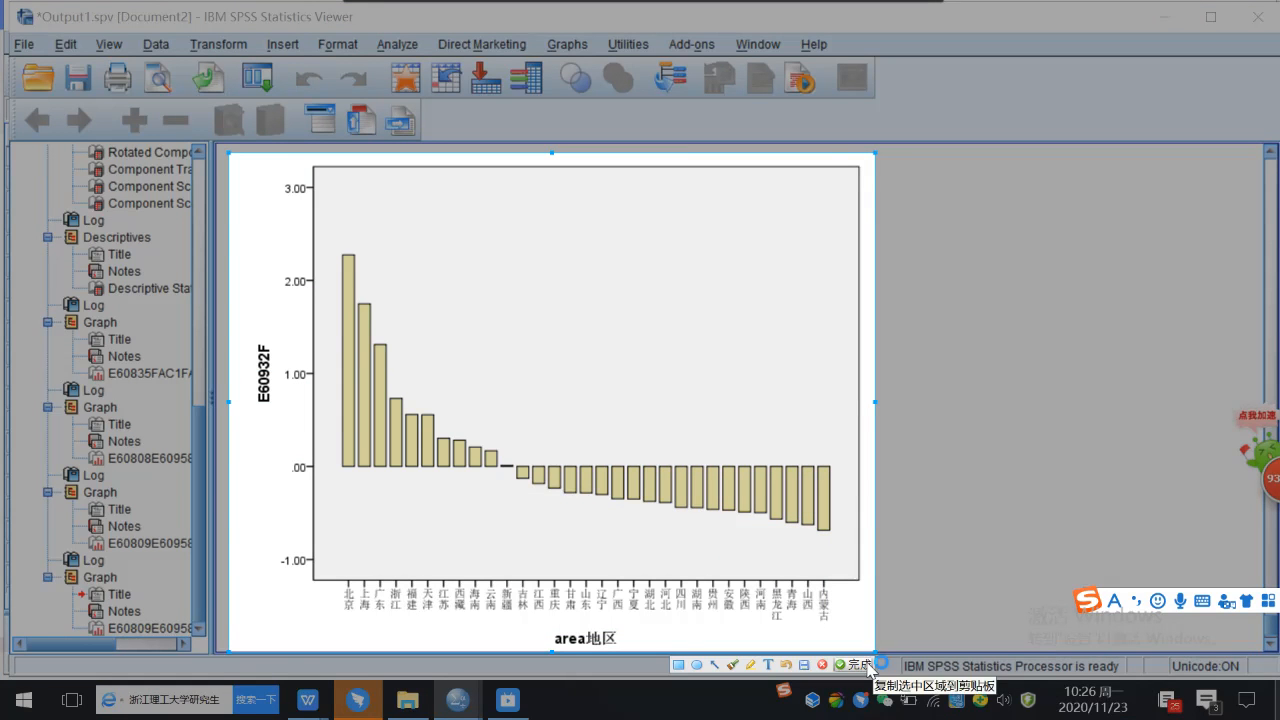
{"action": "left_click", "coordinate": [855, 664]}
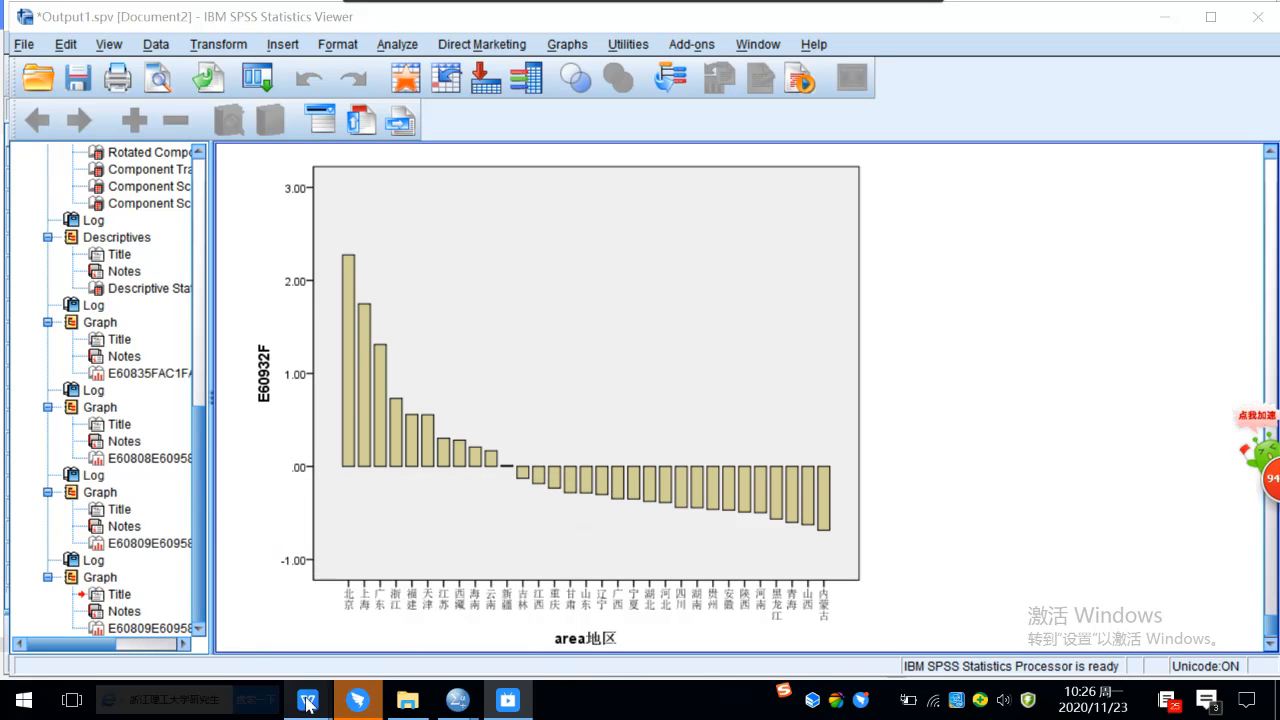
Switch to the lecture 7 factor analysis document in WPS and insert an empty table row below the unsorted area bar chart.
{"action": "mouse_move", "coordinate": [305, 705]}
{"action": "left_click", "coordinate": [698, 606]}
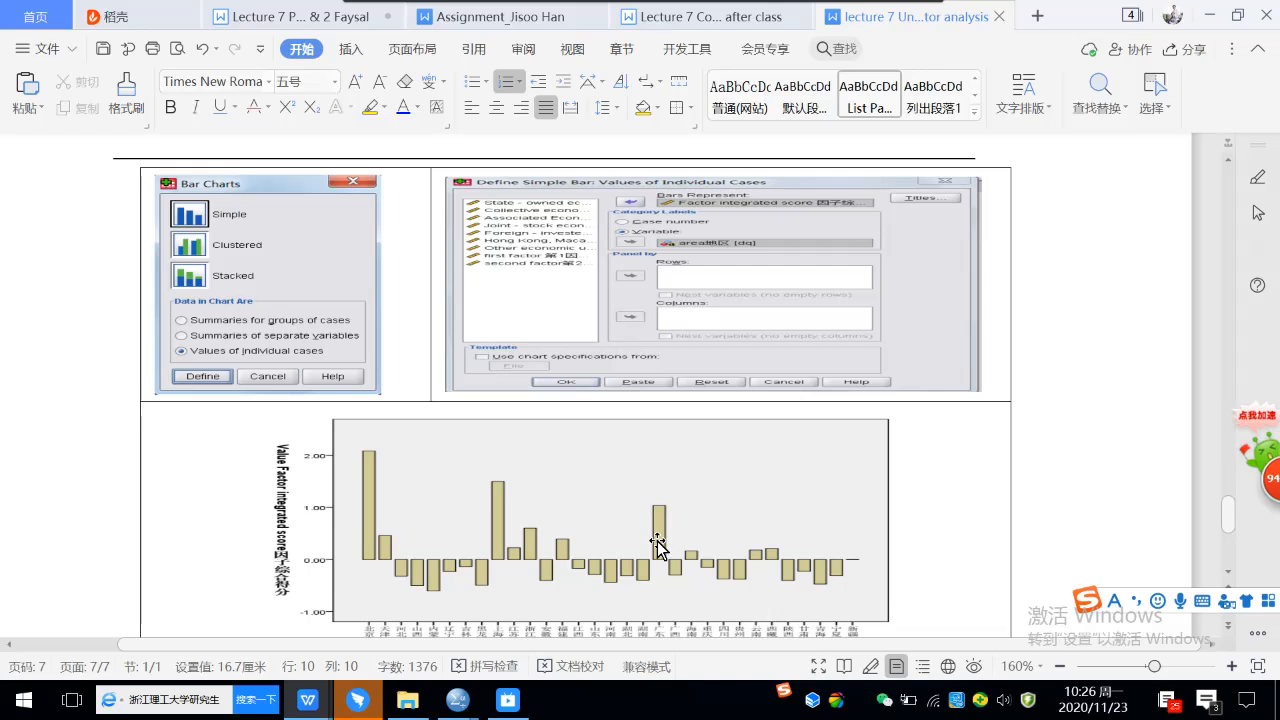
{"action": "scroll", "coordinate": [653, 523], "scroll_direction": "down", "scroll_amount": 4}
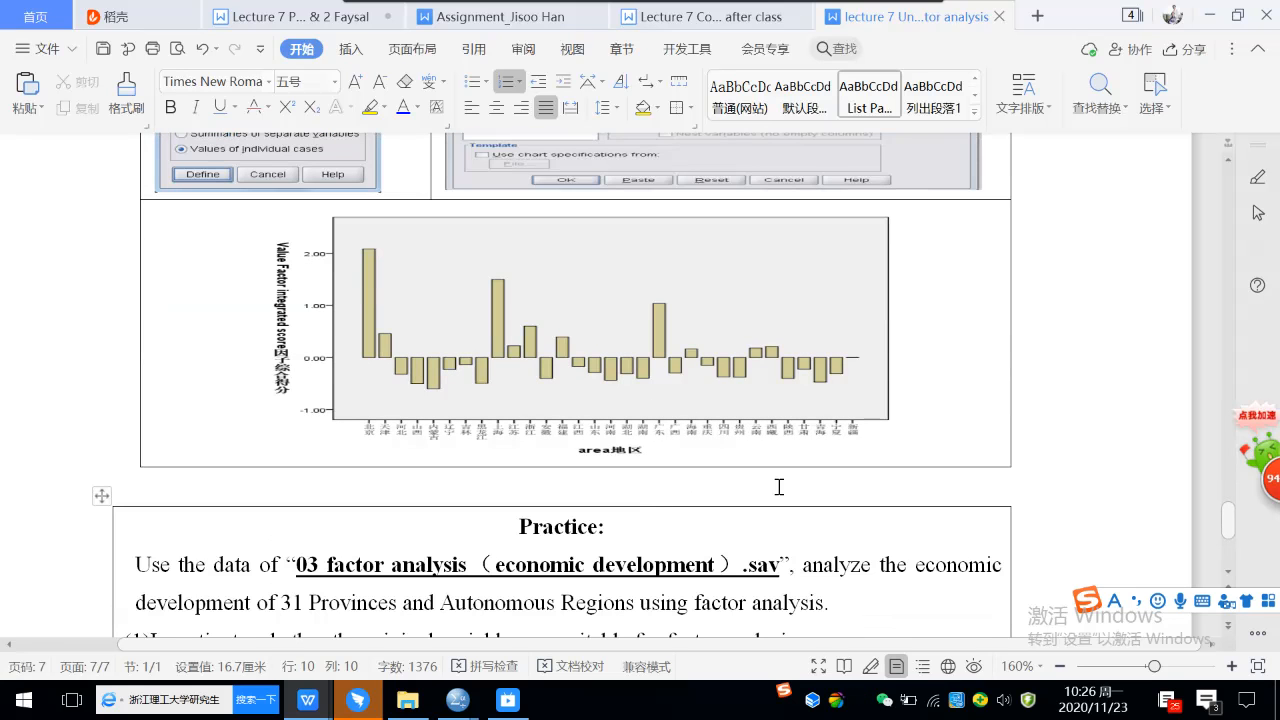
{"action": "right_click", "coordinate": [928, 447]}
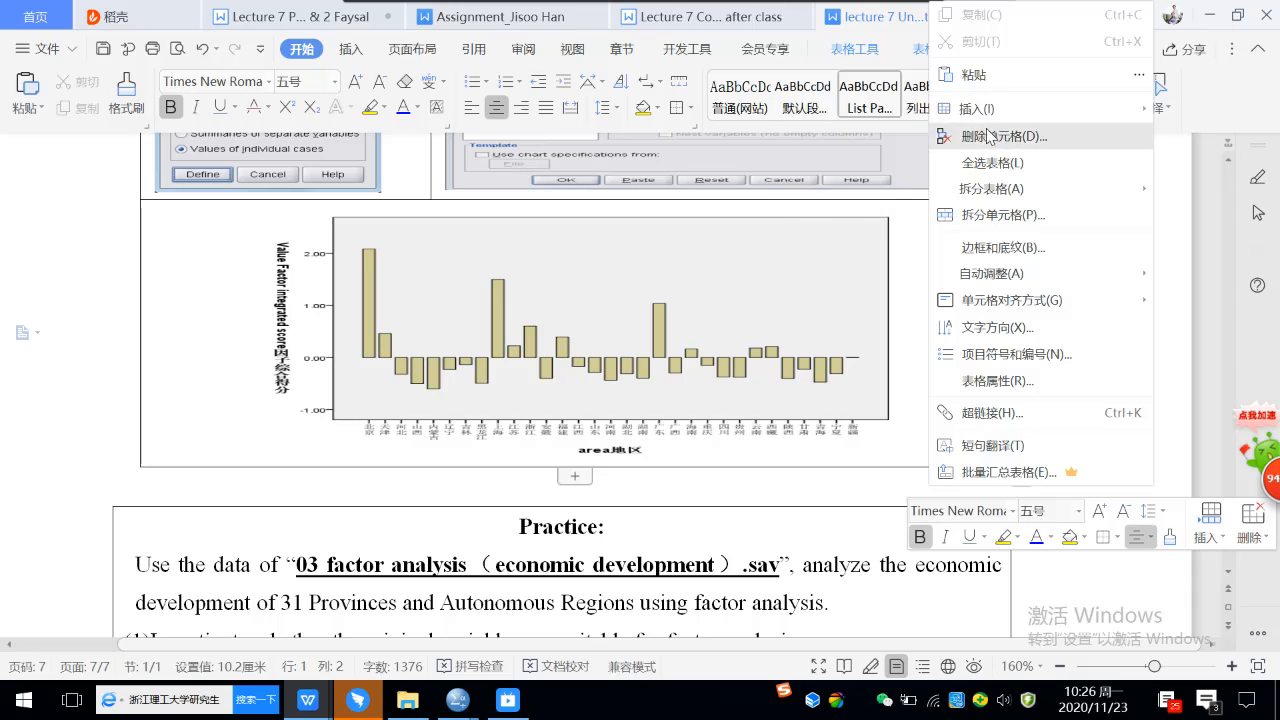
{"action": "mouse_move", "coordinate": [975, 108]}
{"action": "left_click", "coordinate": [842, 192]}
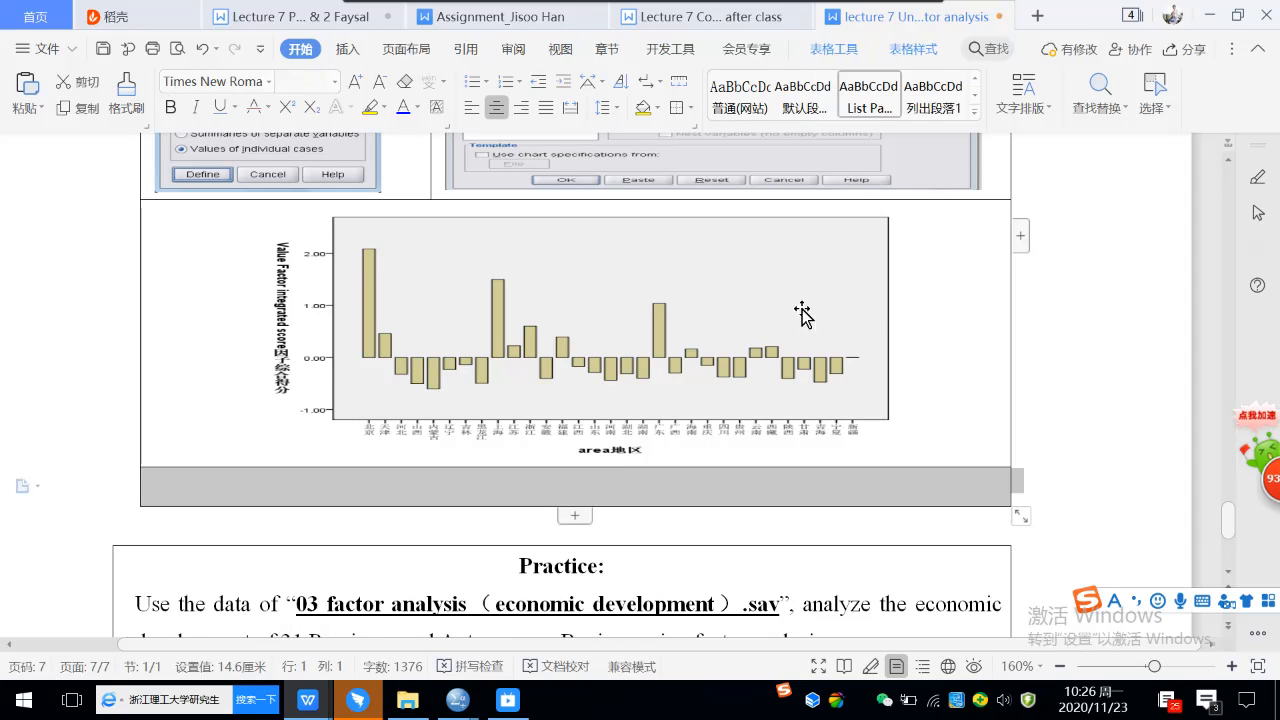
{"action": "left_click", "coordinate": [610, 485]}
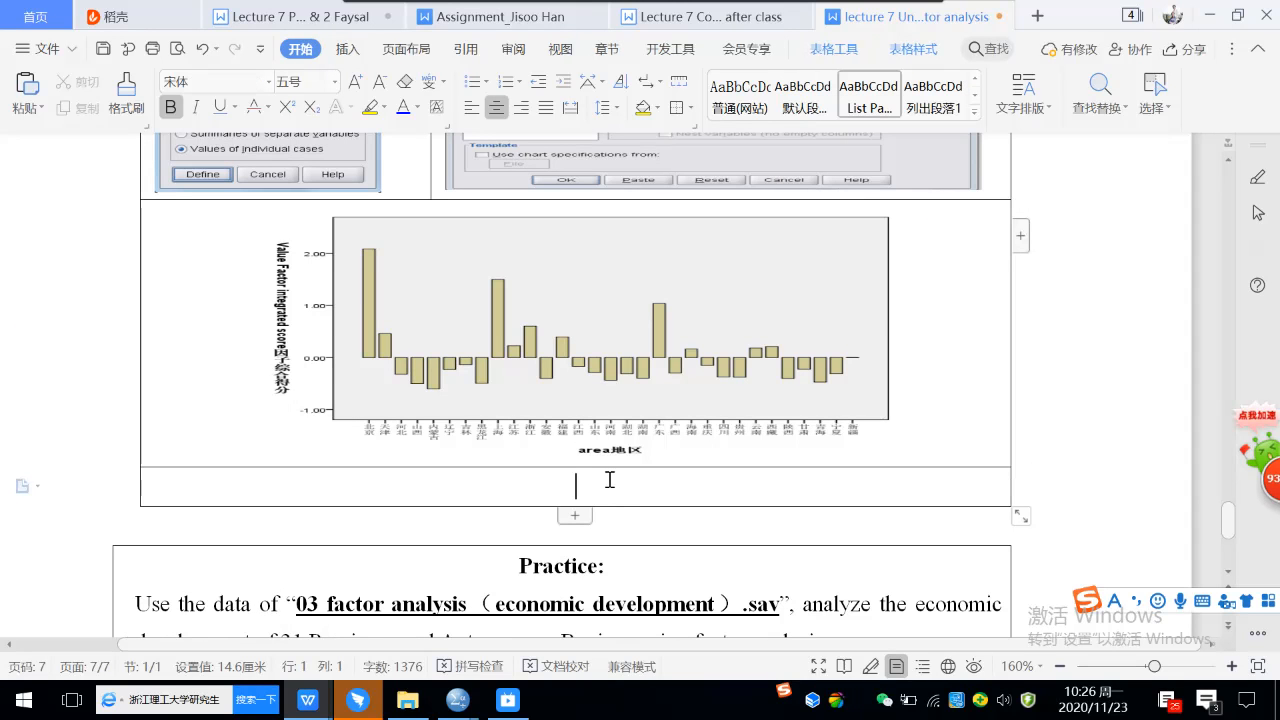
Paste the captured sorted chart into the new table row and scale it down to about 6.64 cm high by 8.60 cm wide.
{"action": "key", "text": "ctrl+v"}
{"action": "left_click", "coordinate": [640, 443]}
{"action": "left_click_drag", "start_coordinate": [1000, 141], "coordinate": [675, 410]}
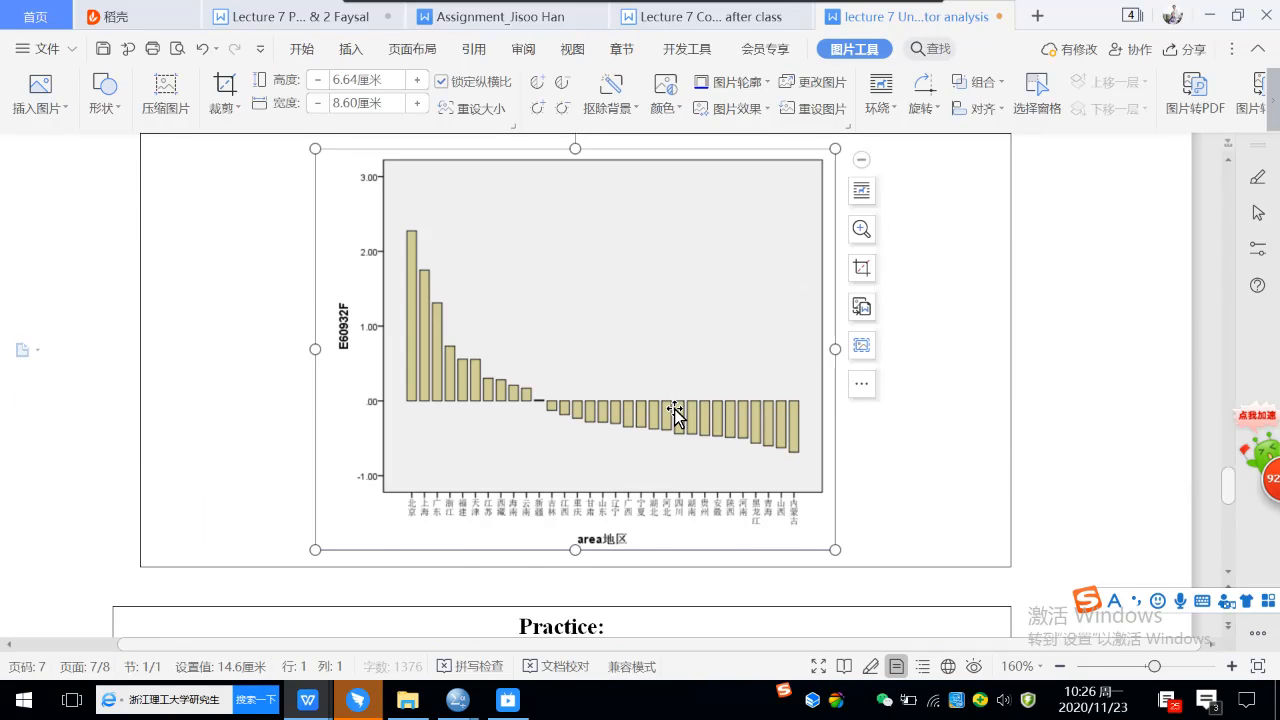
Flatten and widen the pasted chart to about 5.90 cm high by 10.40 cm wide, and save the document.
{"action": "scroll", "coordinate": [675, 410], "scroll_direction": "up", "scroll_amount": 3}
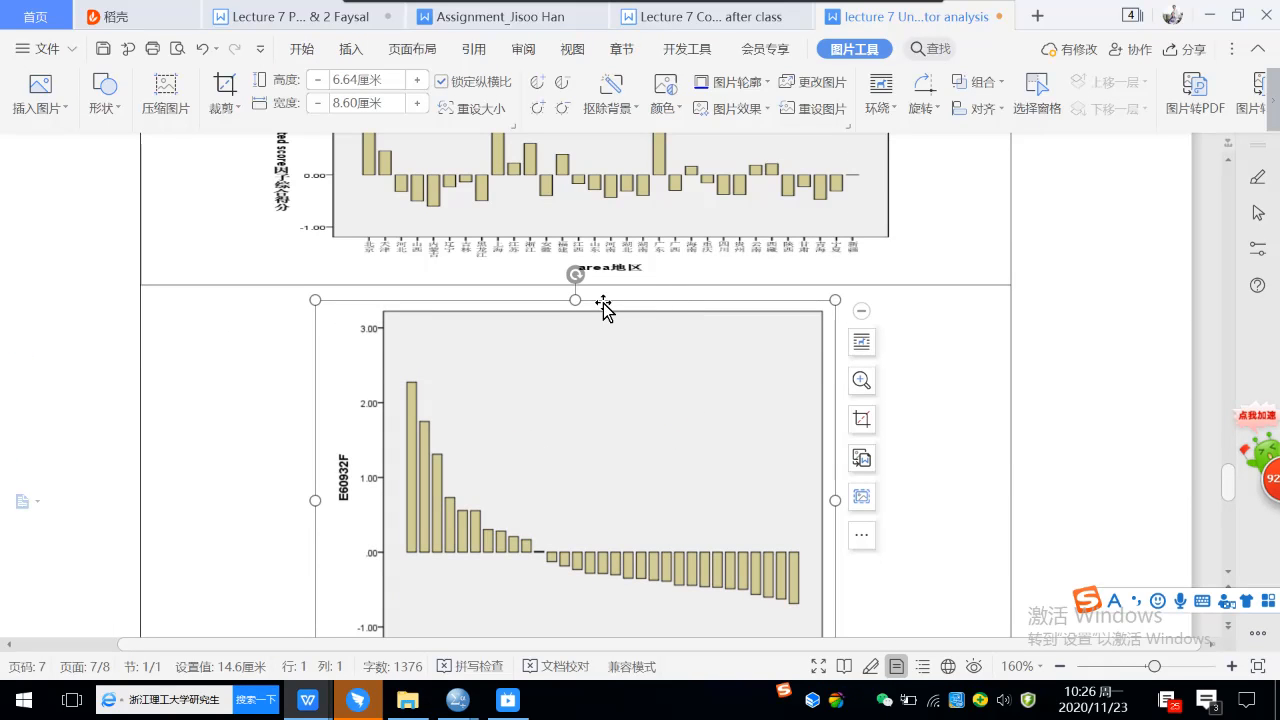
{"action": "left_click_drag", "start_coordinate": [575, 300], "coordinate": [580, 349]}
{"action": "left_click", "coordinate": [942, 450]}
{"action": "left_click", "coordinate": [815, 450]}
{"action": "left_click_drag", "start_coordinate": [834, 467], "coordinate": [937, 474]}
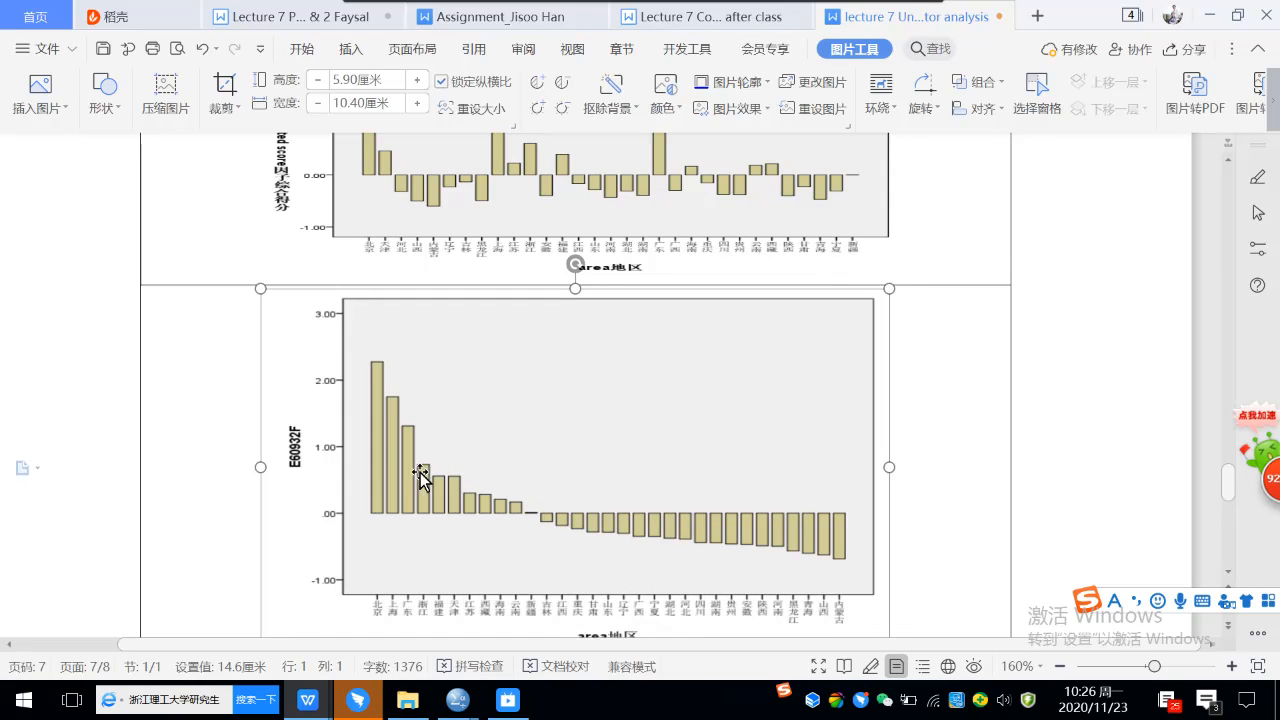
{"action": "left_click", "coordinate": [205, 369]}
{"action": "left_click", "coordinate": [103, 49]}
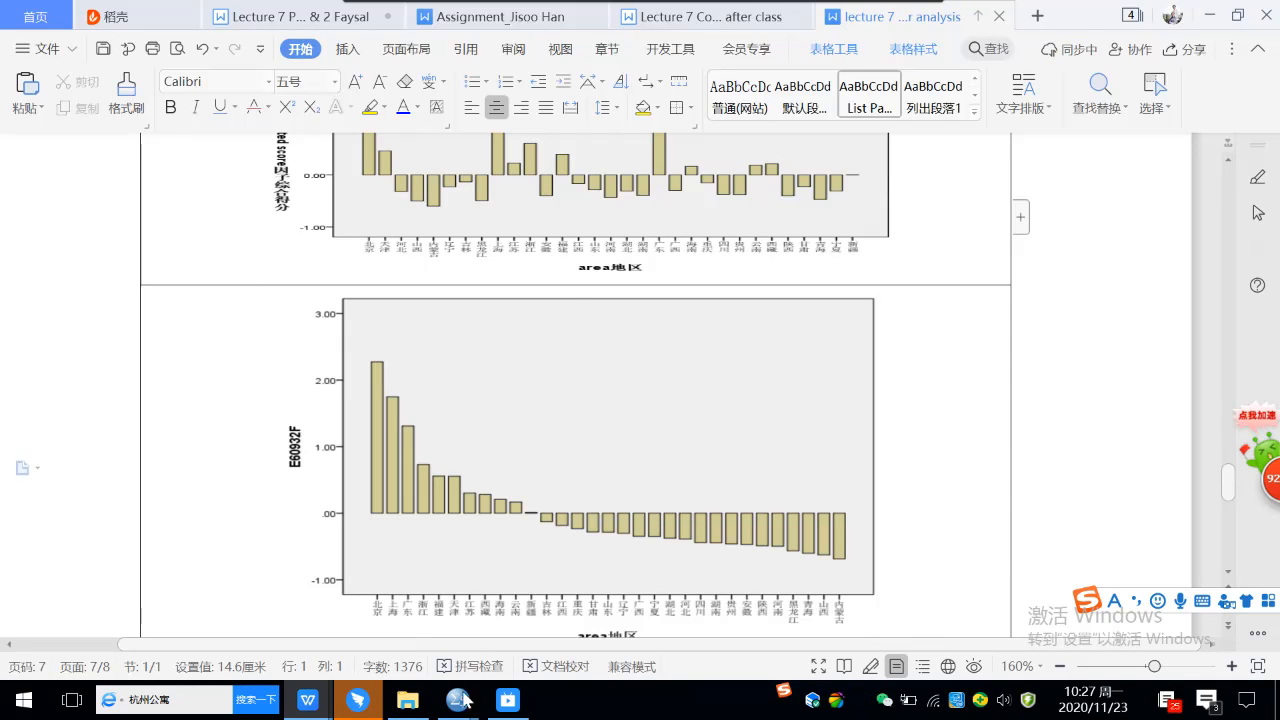
Switch to the live-stream window of the lecture 8 factor analysis broadcast.
{"action": "left_click", "coordinate": [508, 700]}
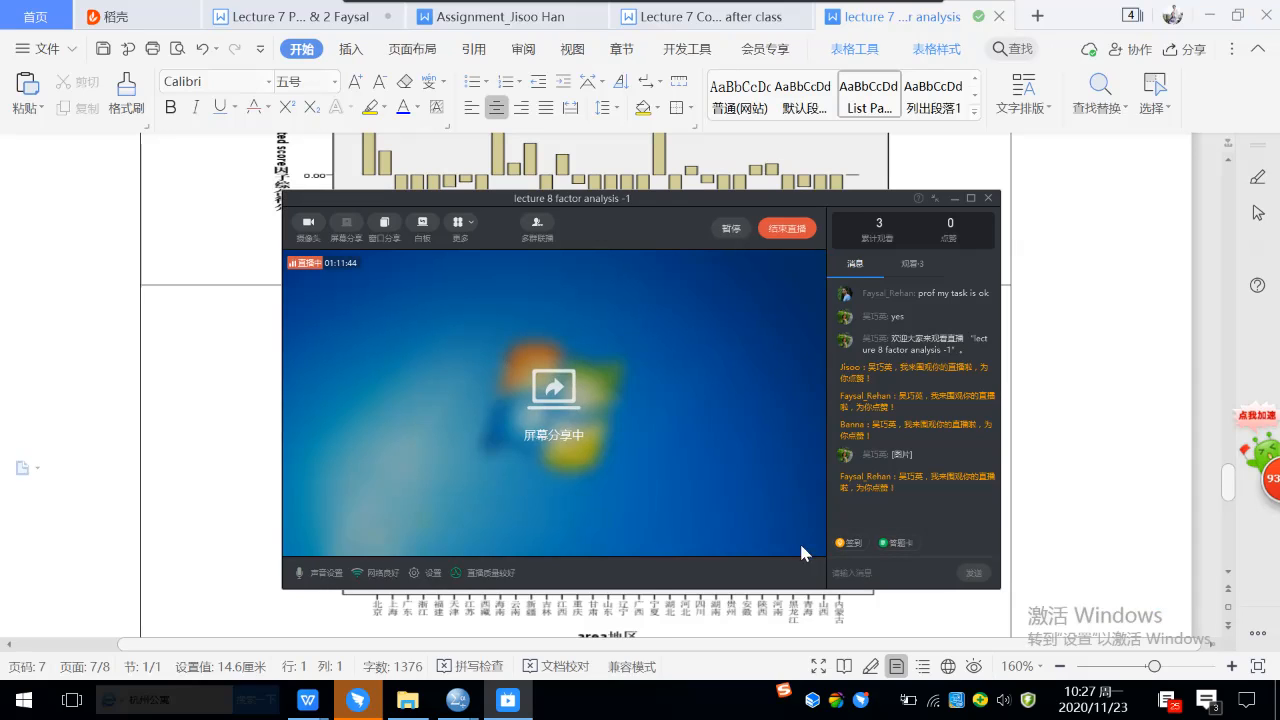